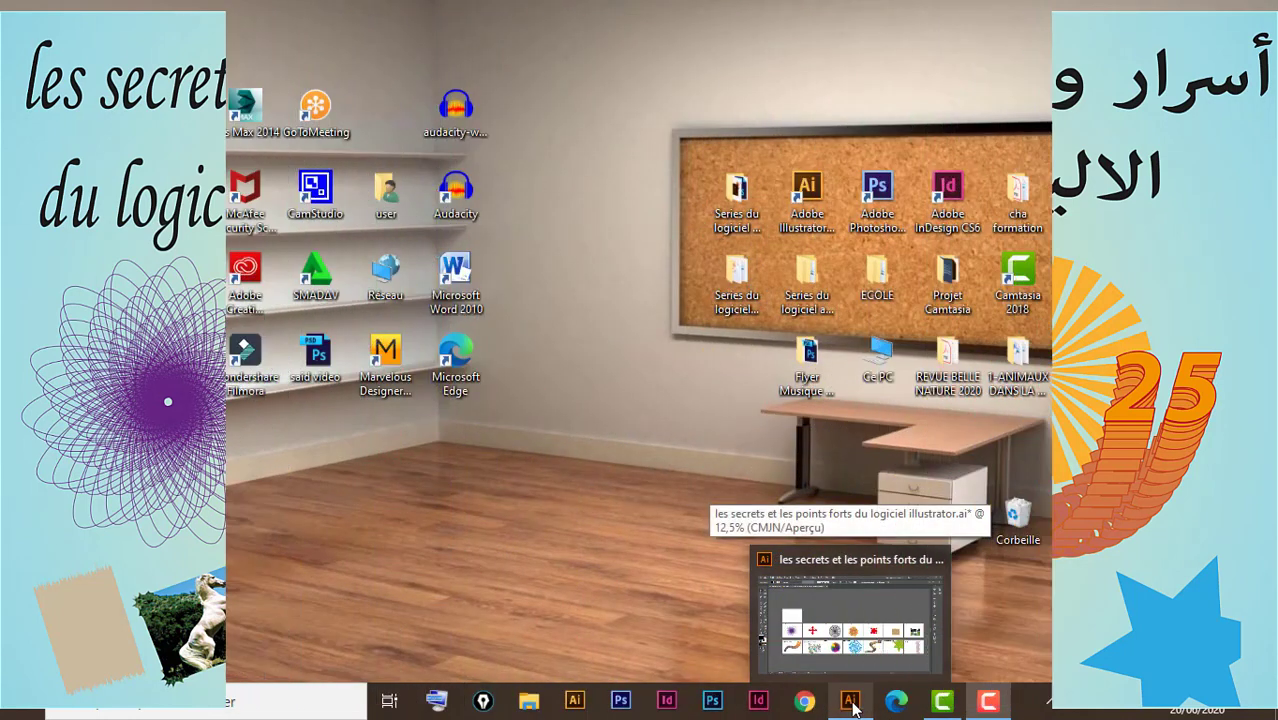
# Step: Bring the Illustrator document back and zoom in on the blank artboard and first example
pyautogui.click(790, 660)
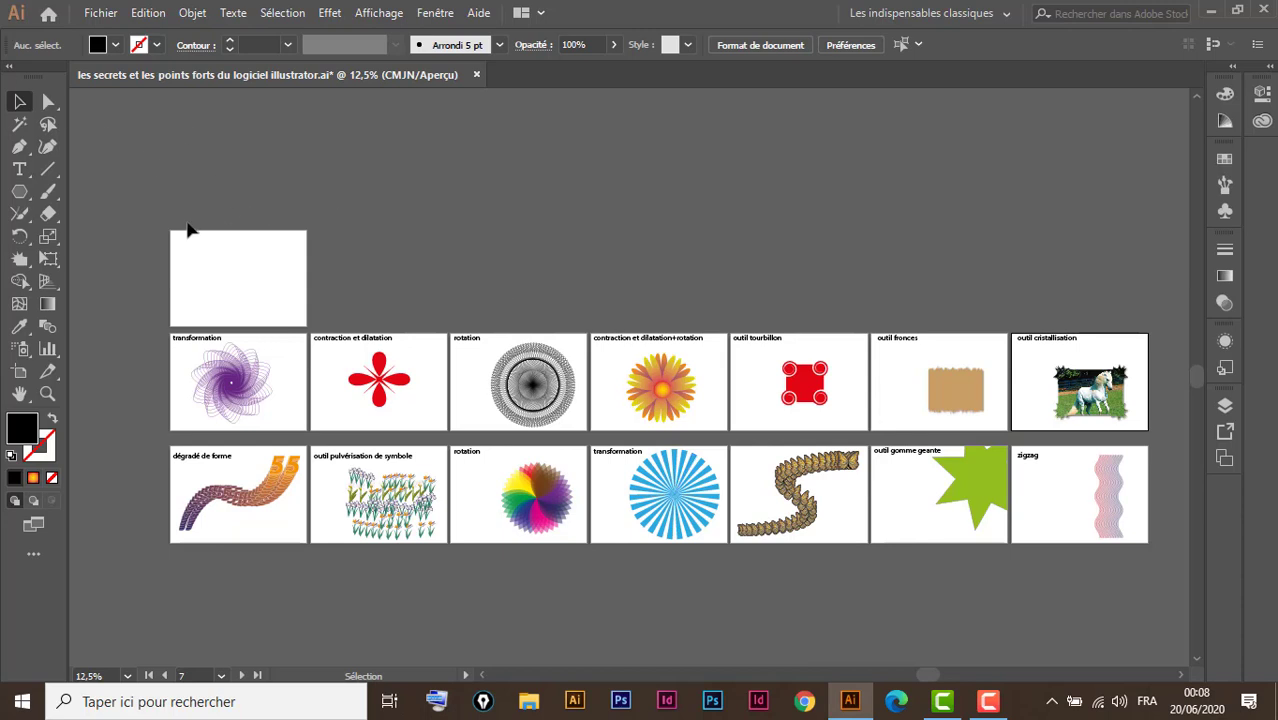
pyautogui.moveTo(137, 211); pyautogui.dragTo(351, 452)
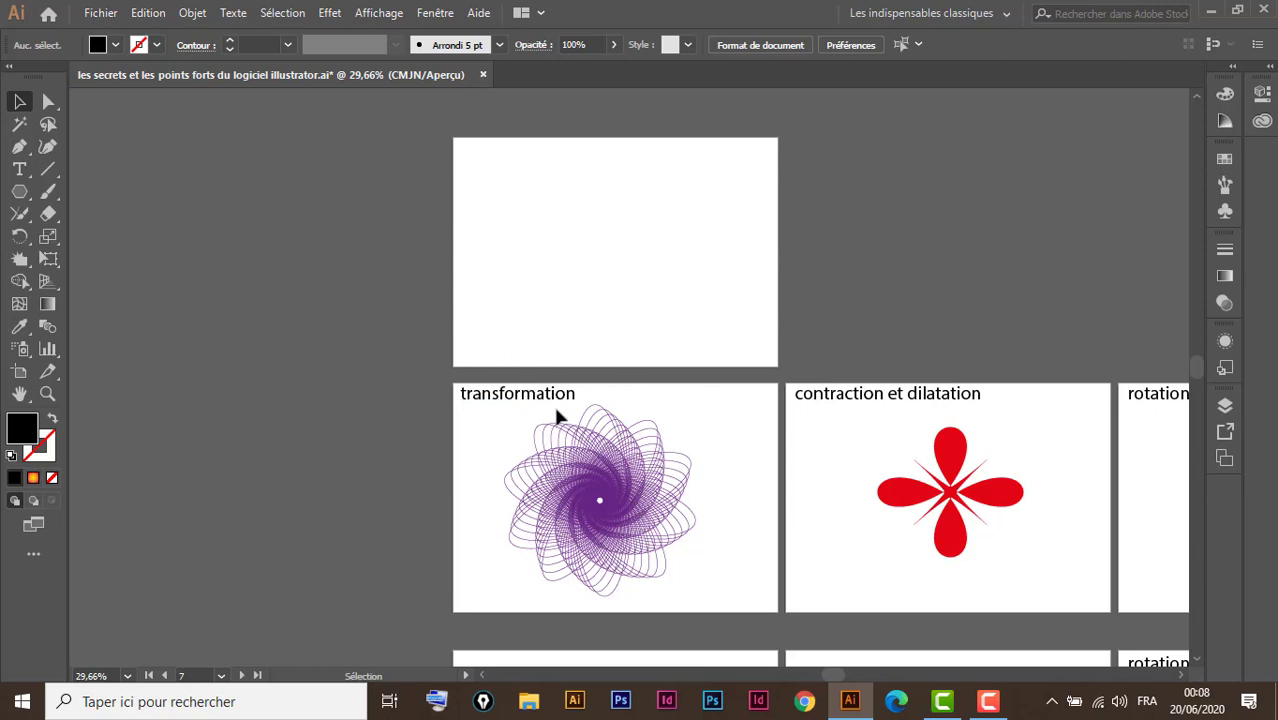
pyautogui.click(645, 346)
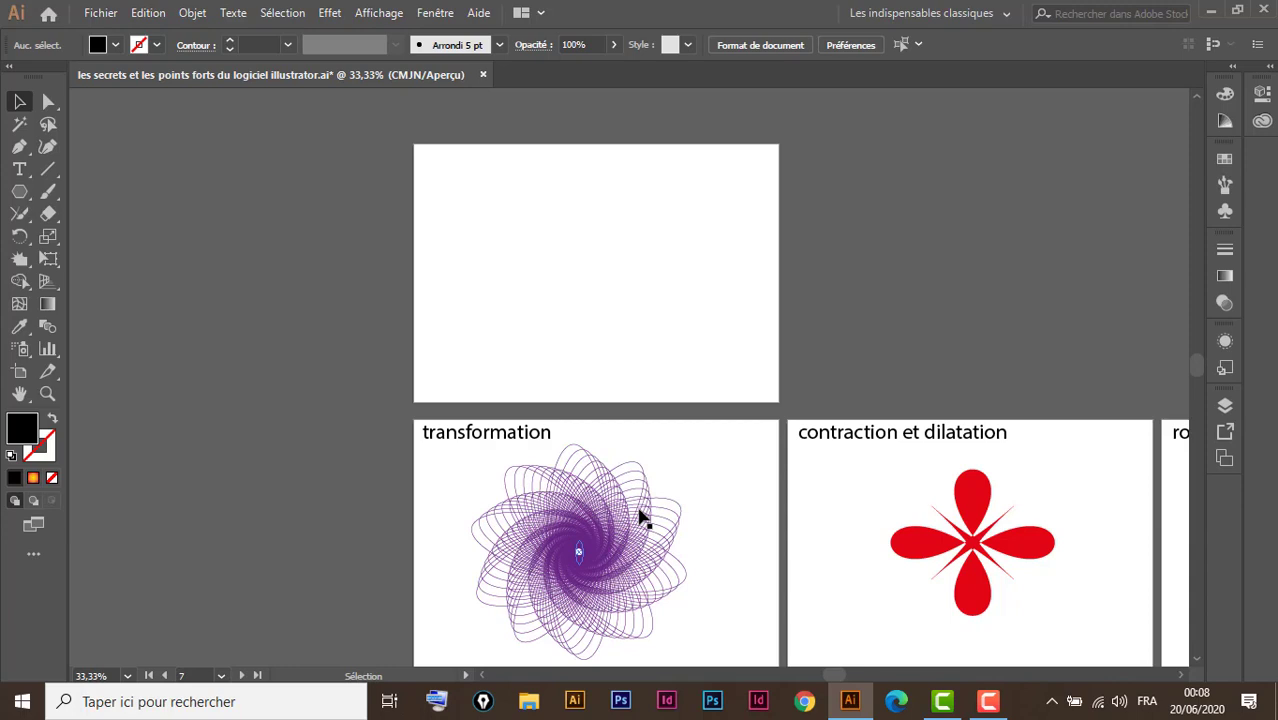
pyautogui.click(590, 332)
# Step: Draw a small, tall ellipse at the centre of the blank artboard, zoomed to 50%
pyautogui.click(19, 191)
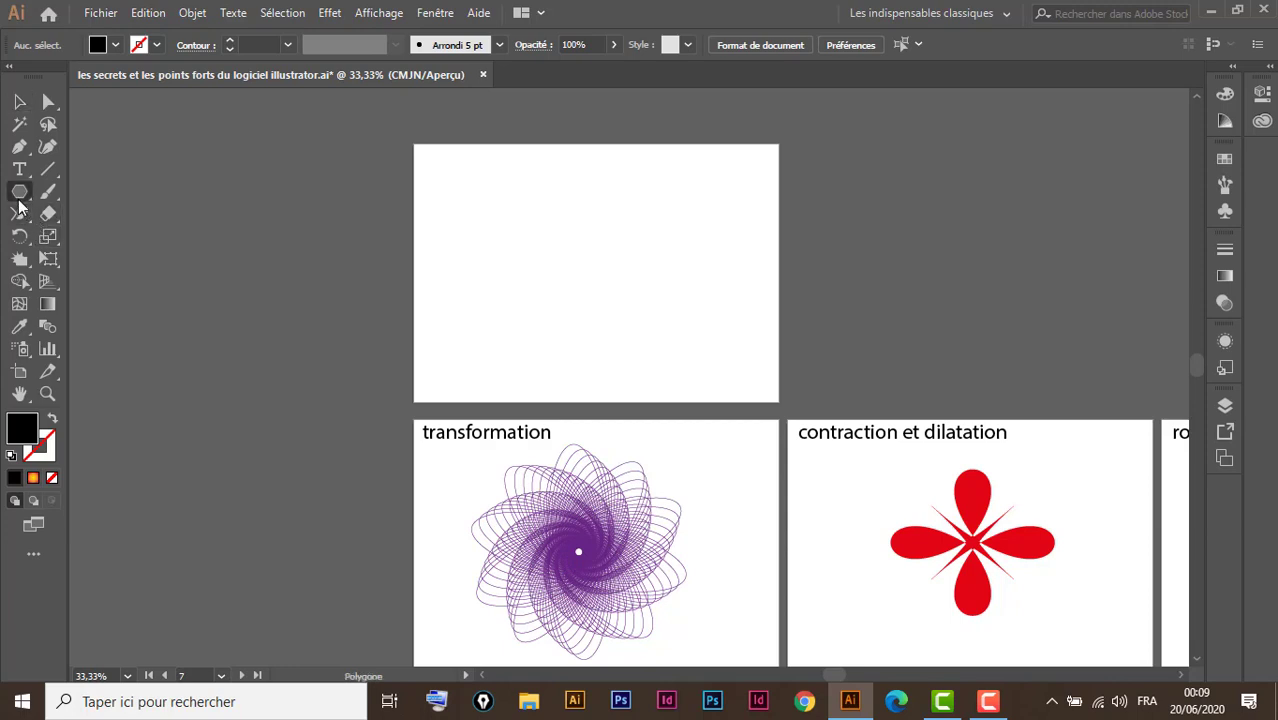
pyautogui.click(127, 242)
pyautogui.keyDown('ctrl'); pyautogui.click(589, 268); pyautogui.keyUp('ctrl')
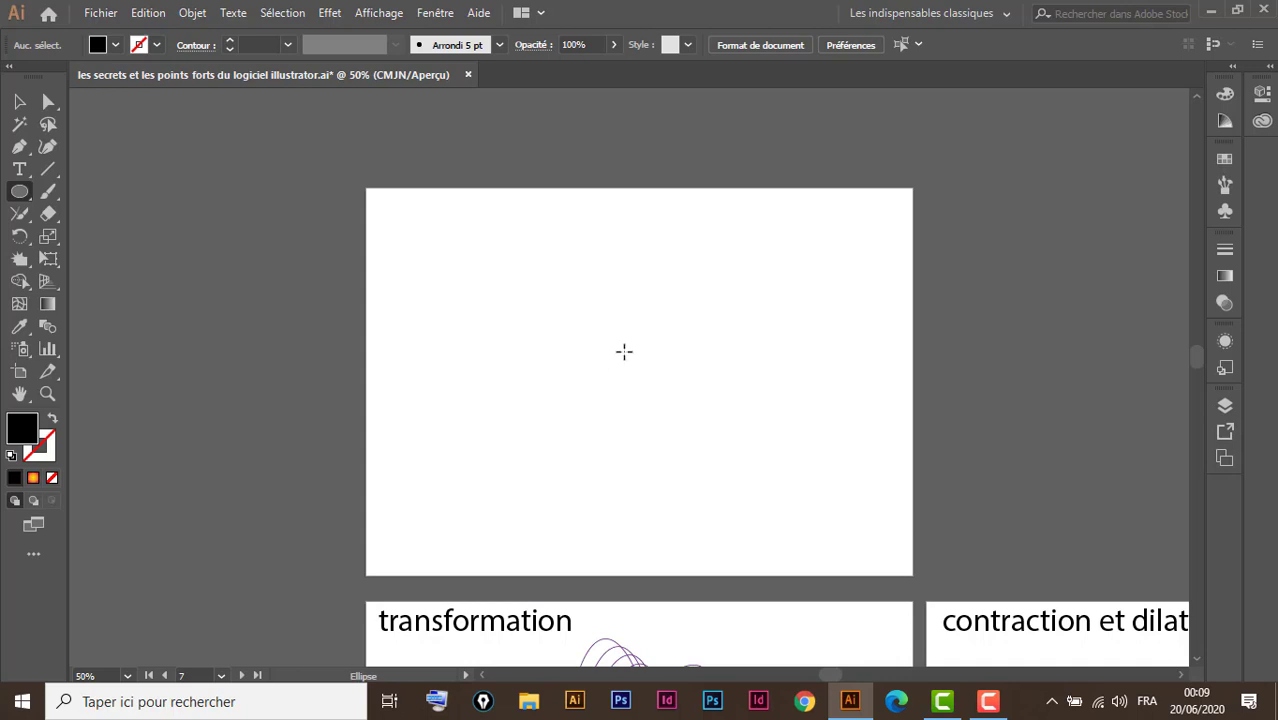
pyautogui.moveTo(623, 351); pyautogui.dragTo(639, 397)
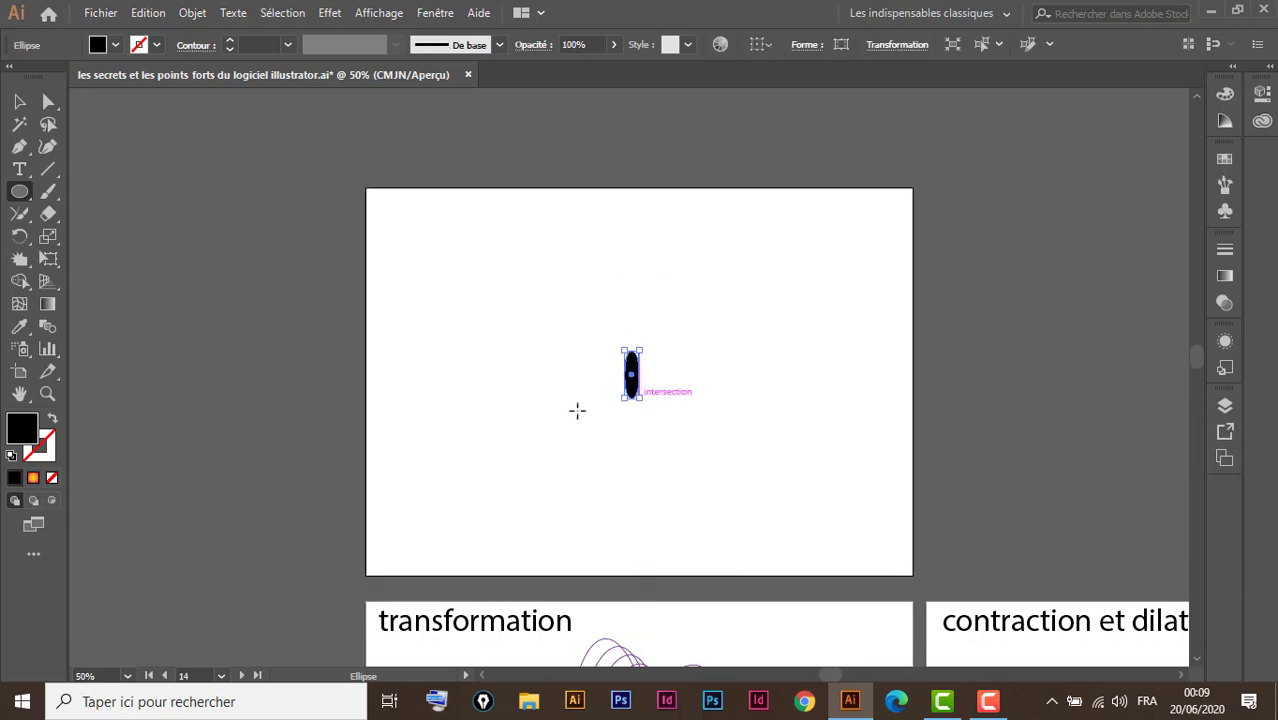
# Step: Give the ellipse no fill and an orange 1 pt outline
pyautogui.click(52, 418)
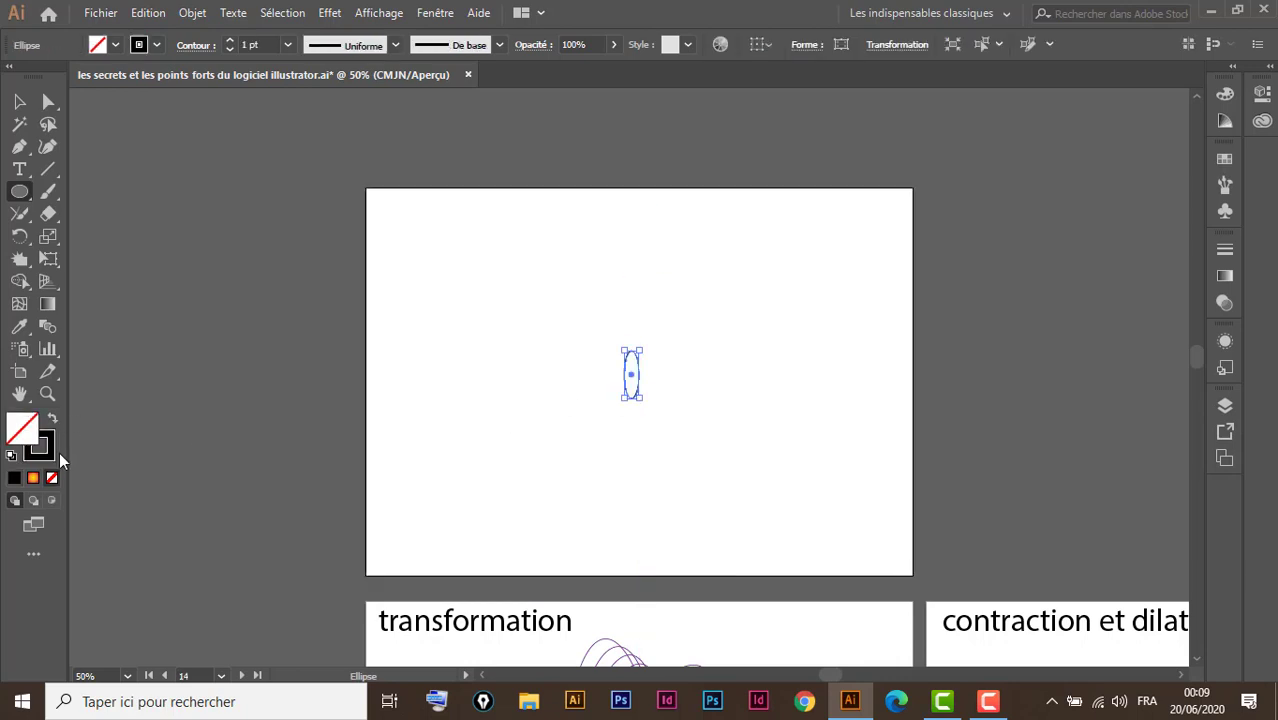
pyautogui.click(158, 44)
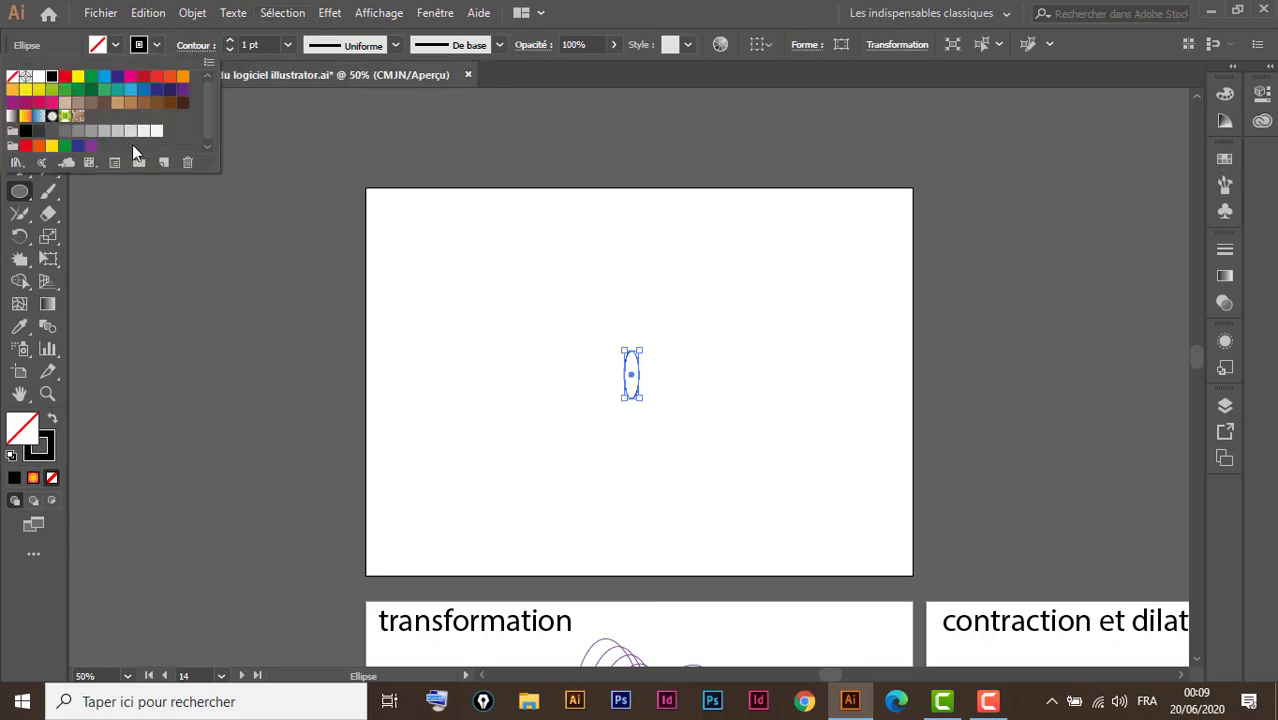
pyautogui.click(181, 78)
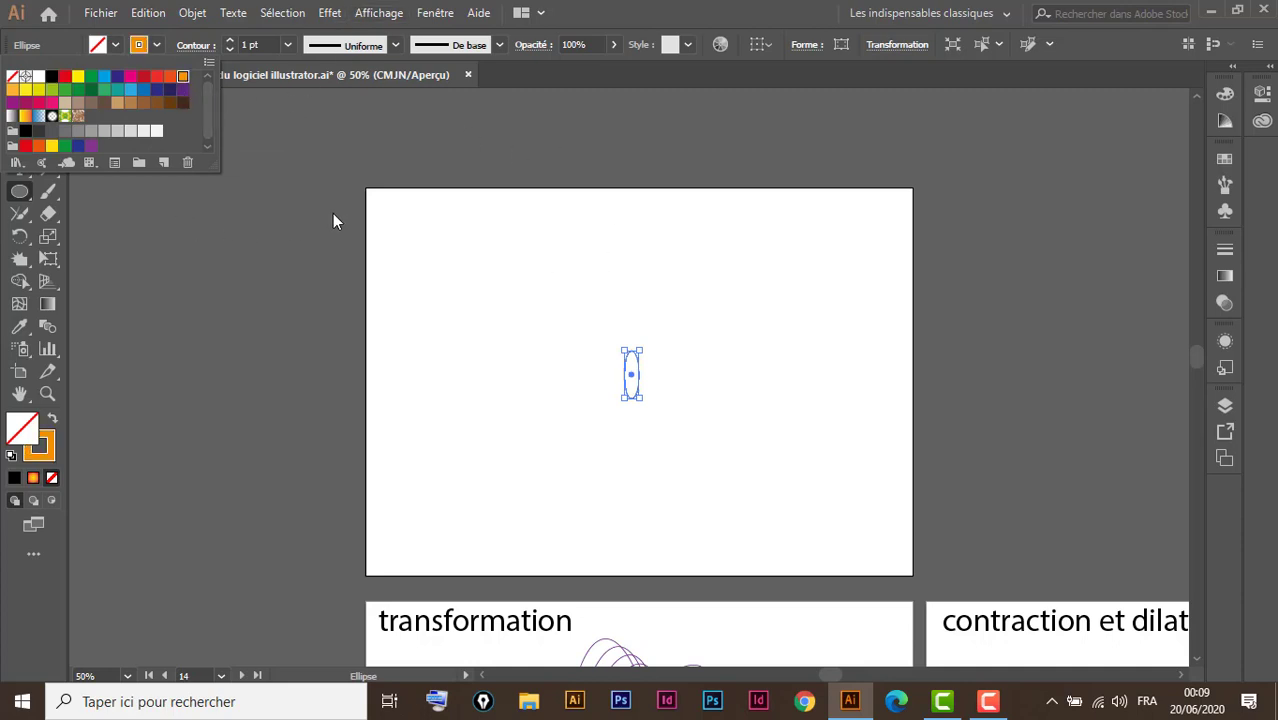
pyautogui.click(340, 148)
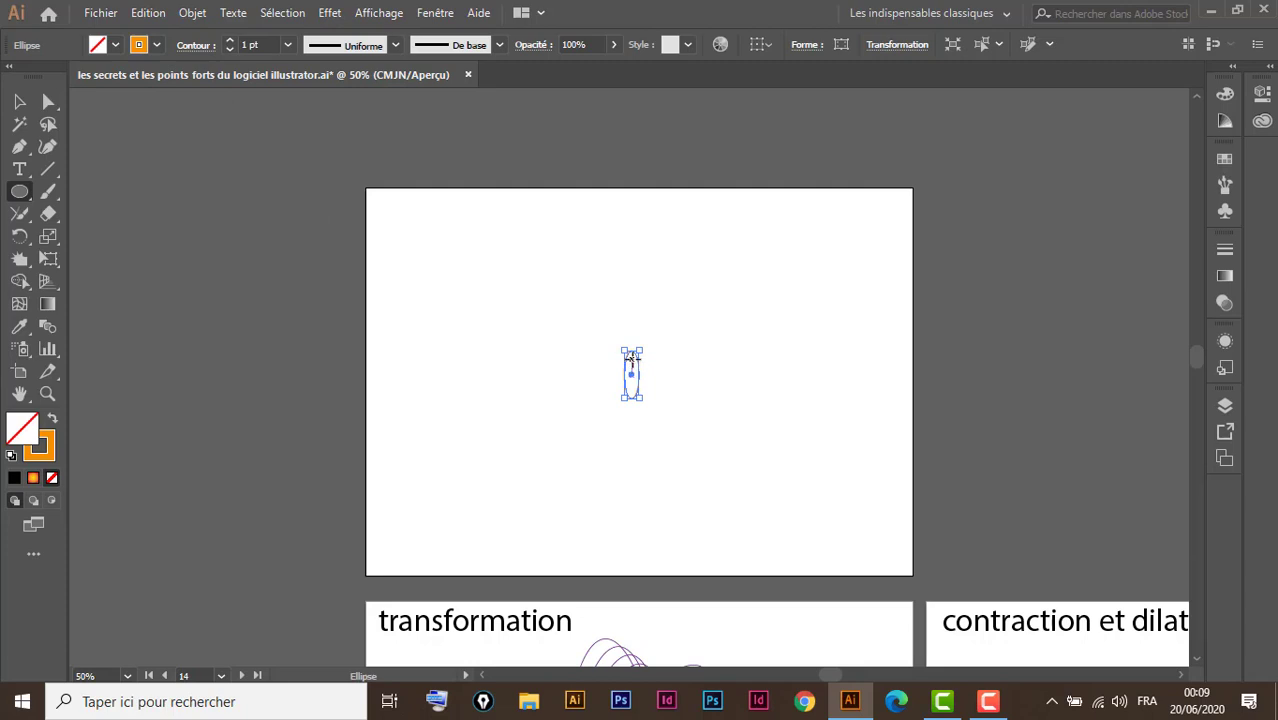
# Step: Open the Transformation effect and set horizontal and vertical scale to 101%
pyautogui.click(330, 13)
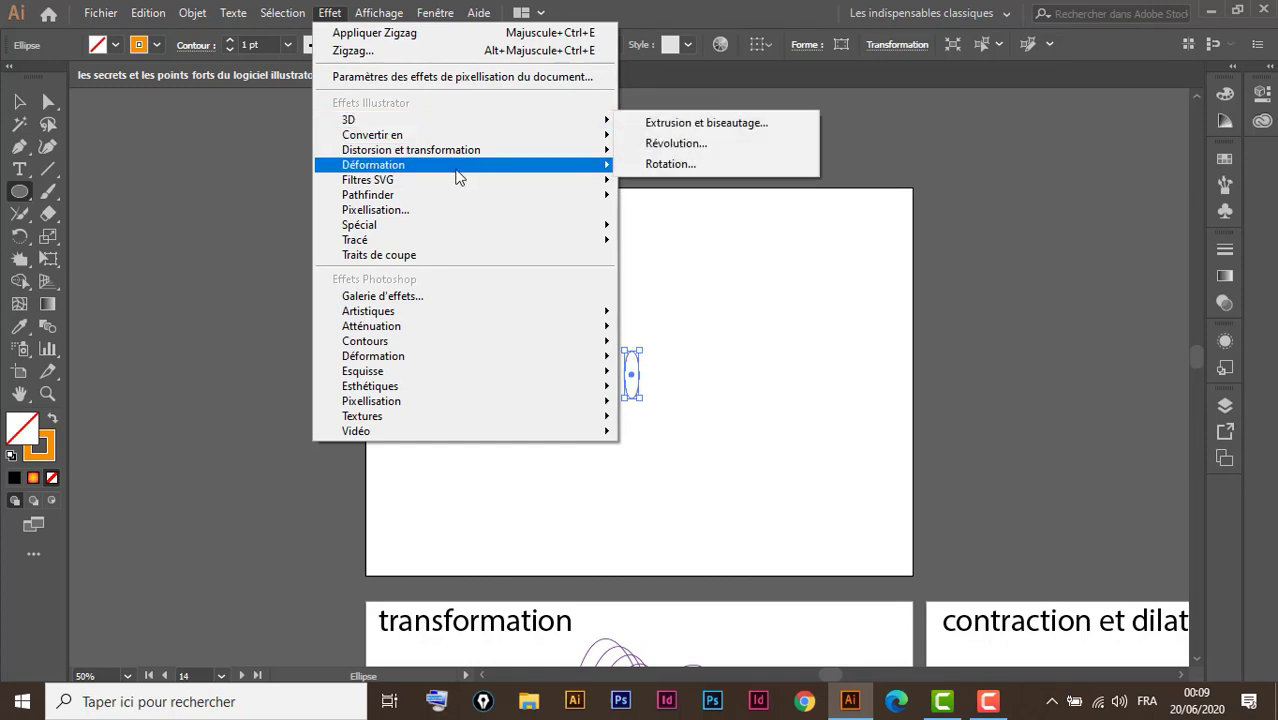
pyautogui.moveTo(411, 150)
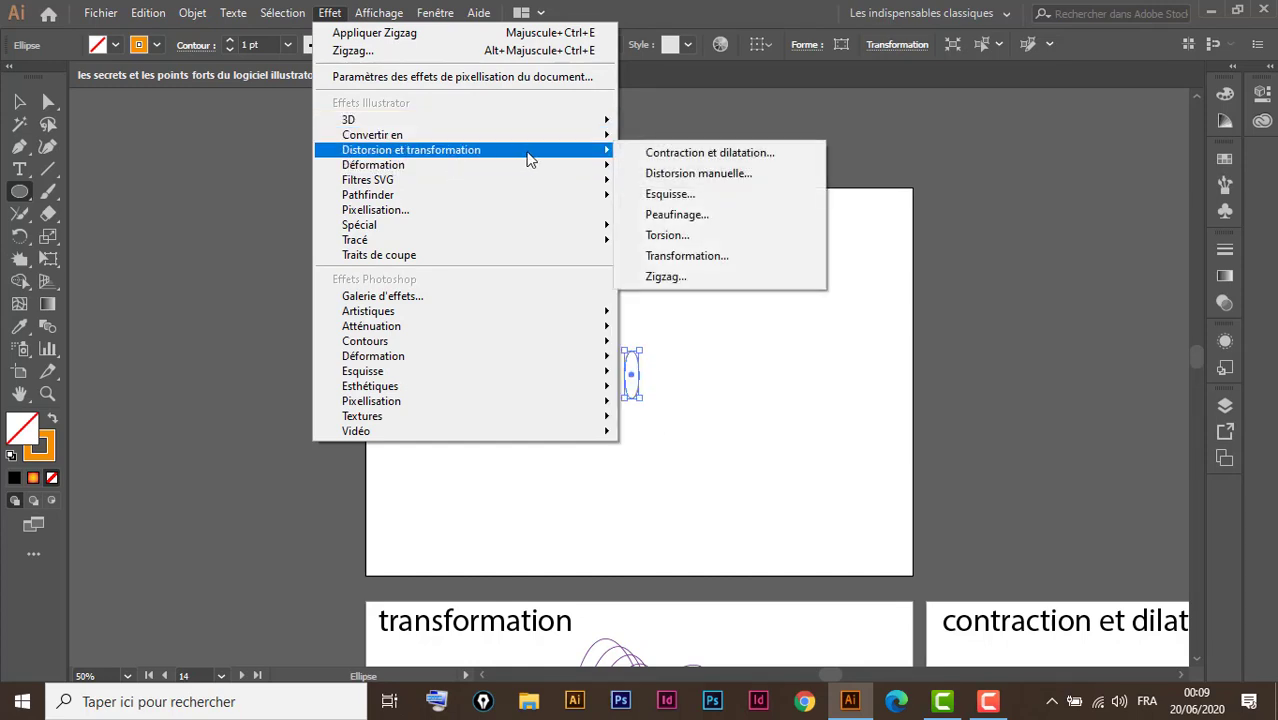
pyautogui.click(688, 258)
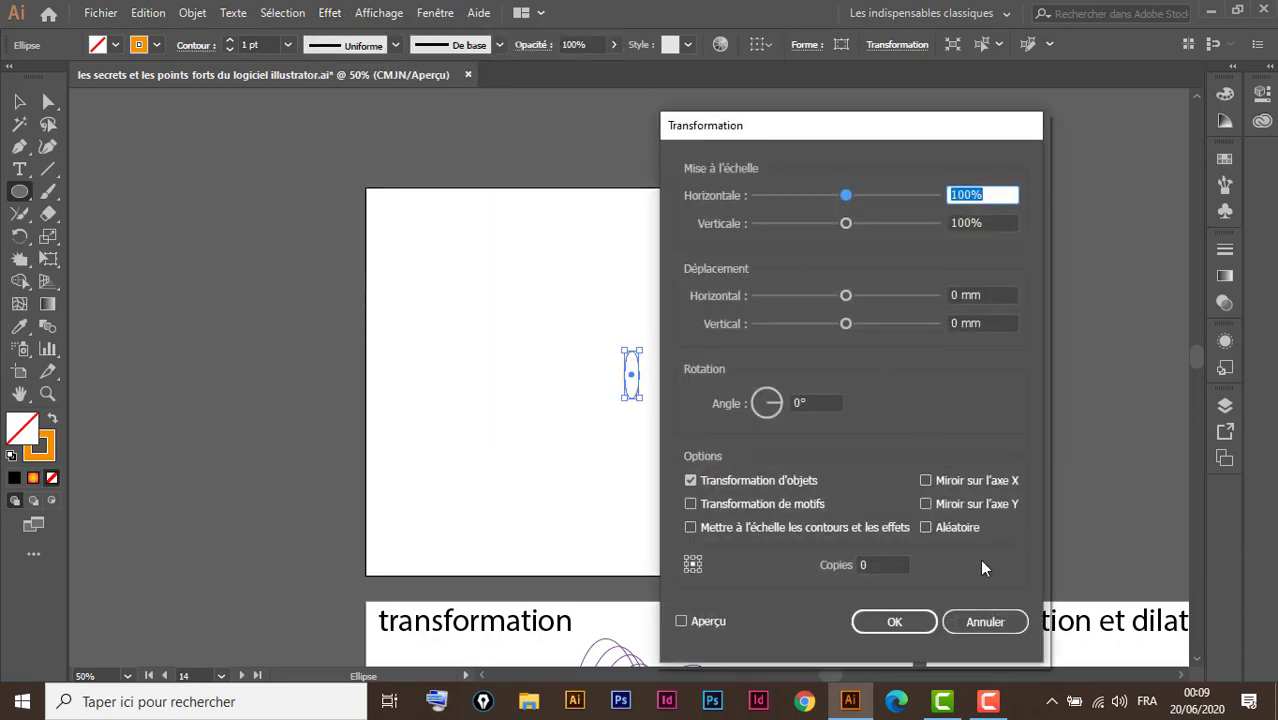
pyautogui.moveTo(896, 134); pyautogui.dragTo(1072, 93)
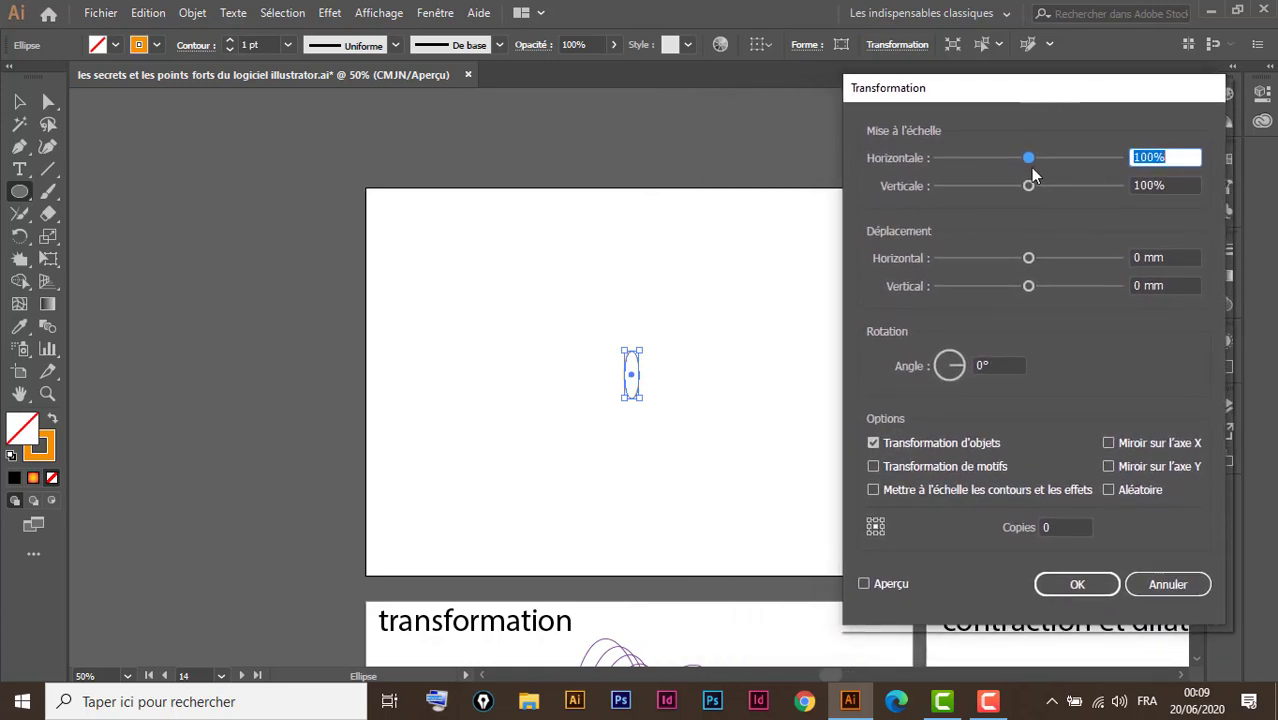
pyautogui.click(1150, 157)
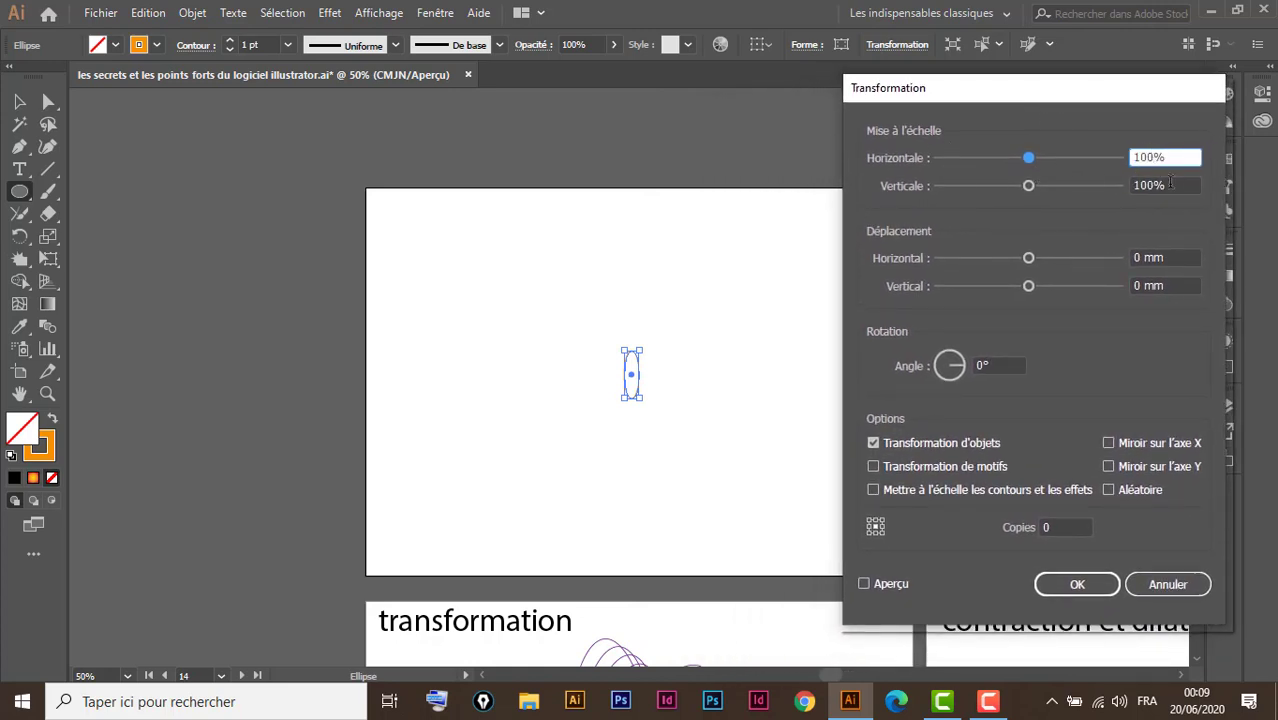
pyautogui.press('BackSpace')
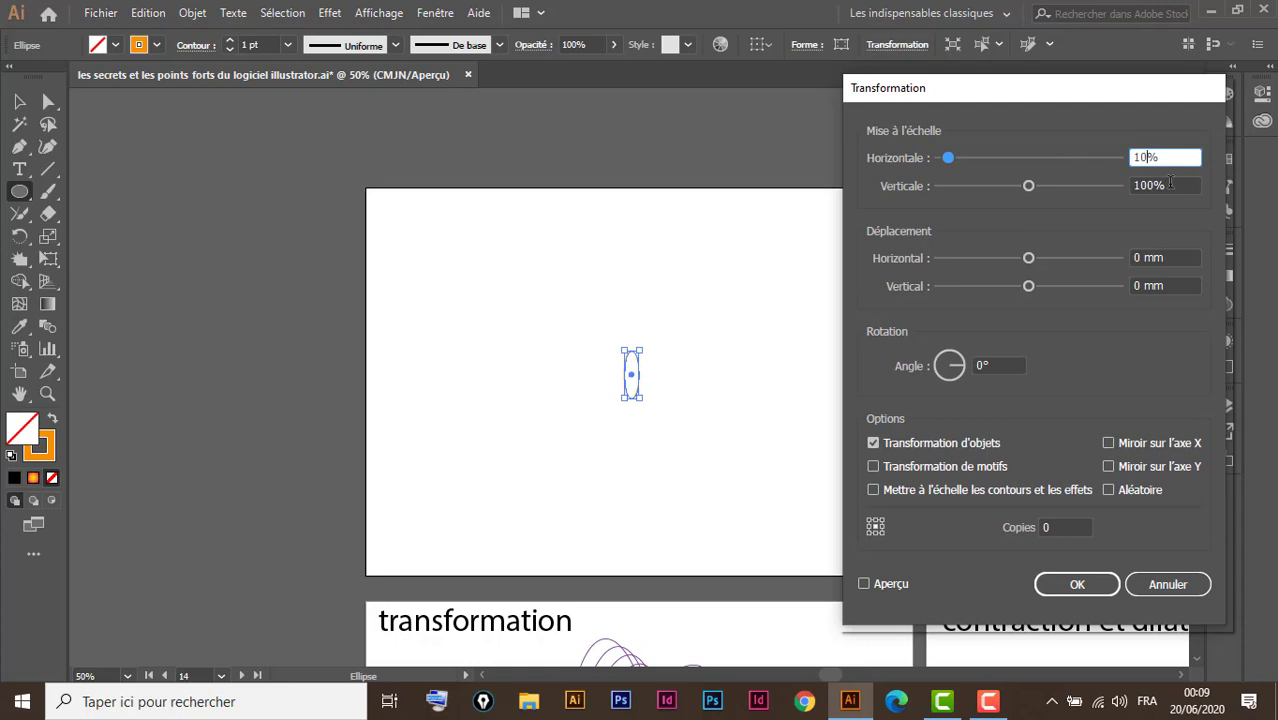
pyautogui.write('1')
pyautogui.click(1150, 185)
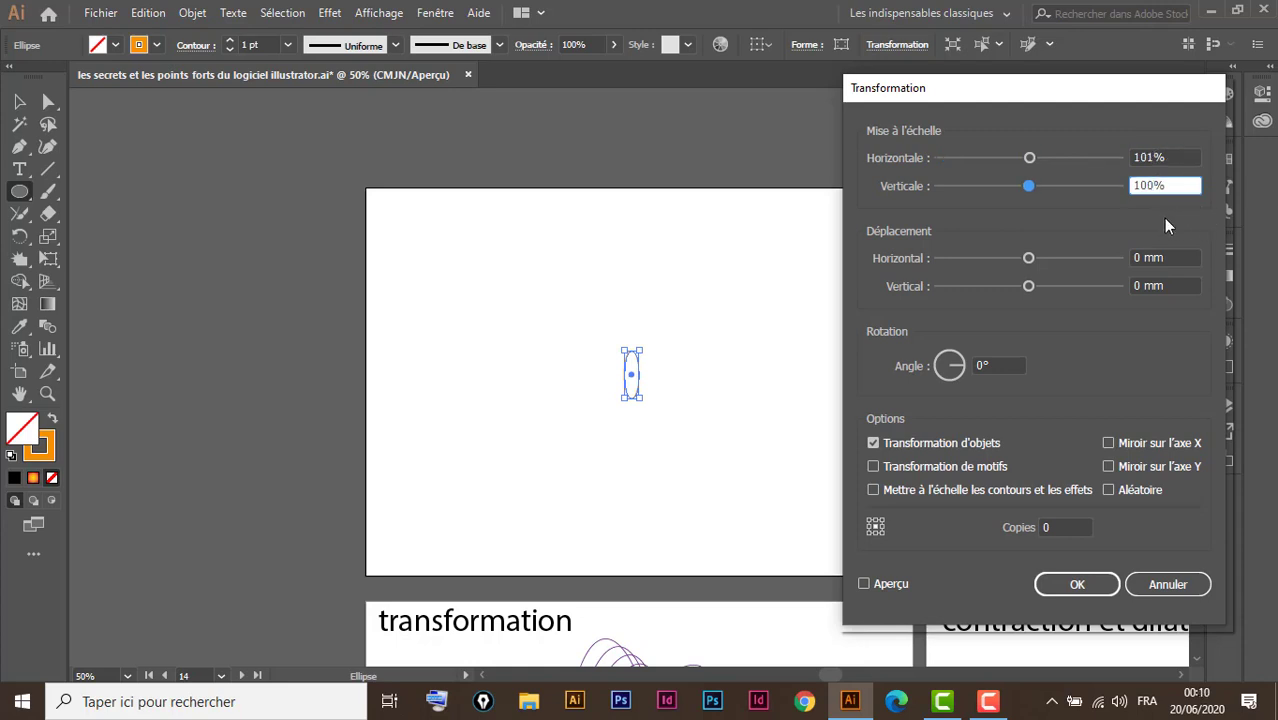
pyautogui.press('BackSpace')
pyautogui.write('1')
# Step: Set the rotation angle to 37° and copies to 222, and preview the spirograph
pyautogui.click(956, 366)
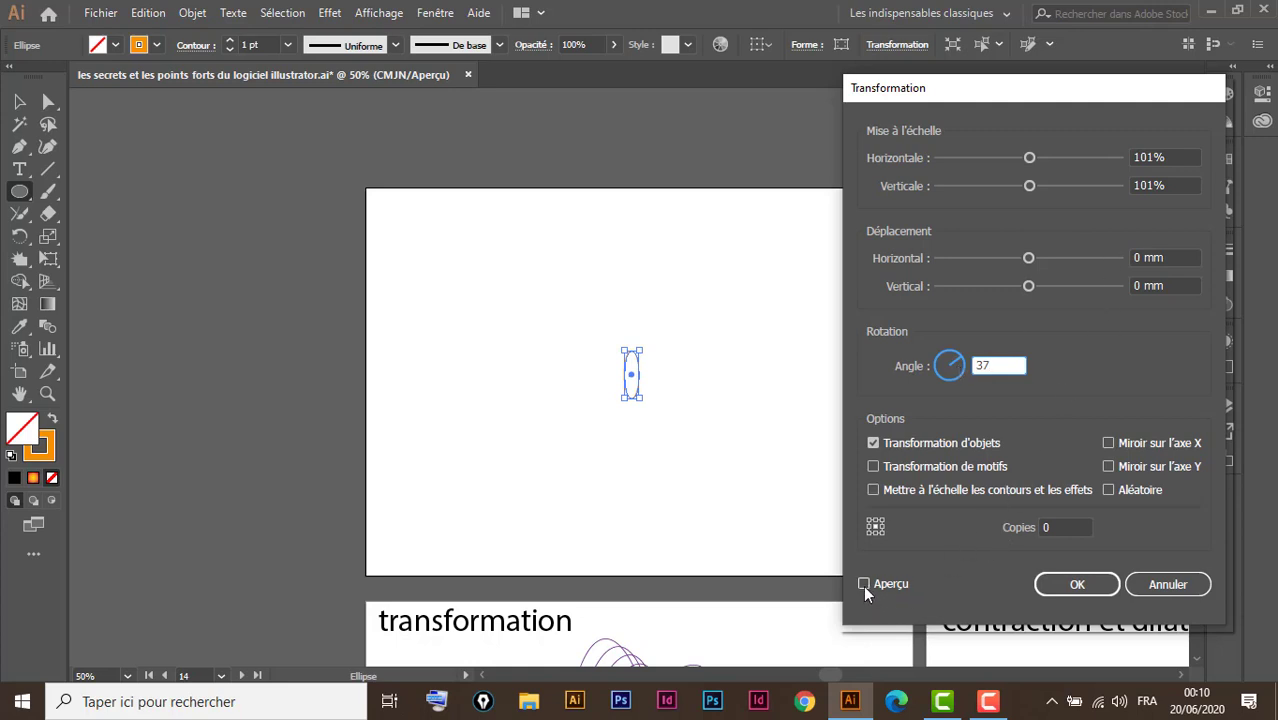
pyautogui.click(1061, 527)
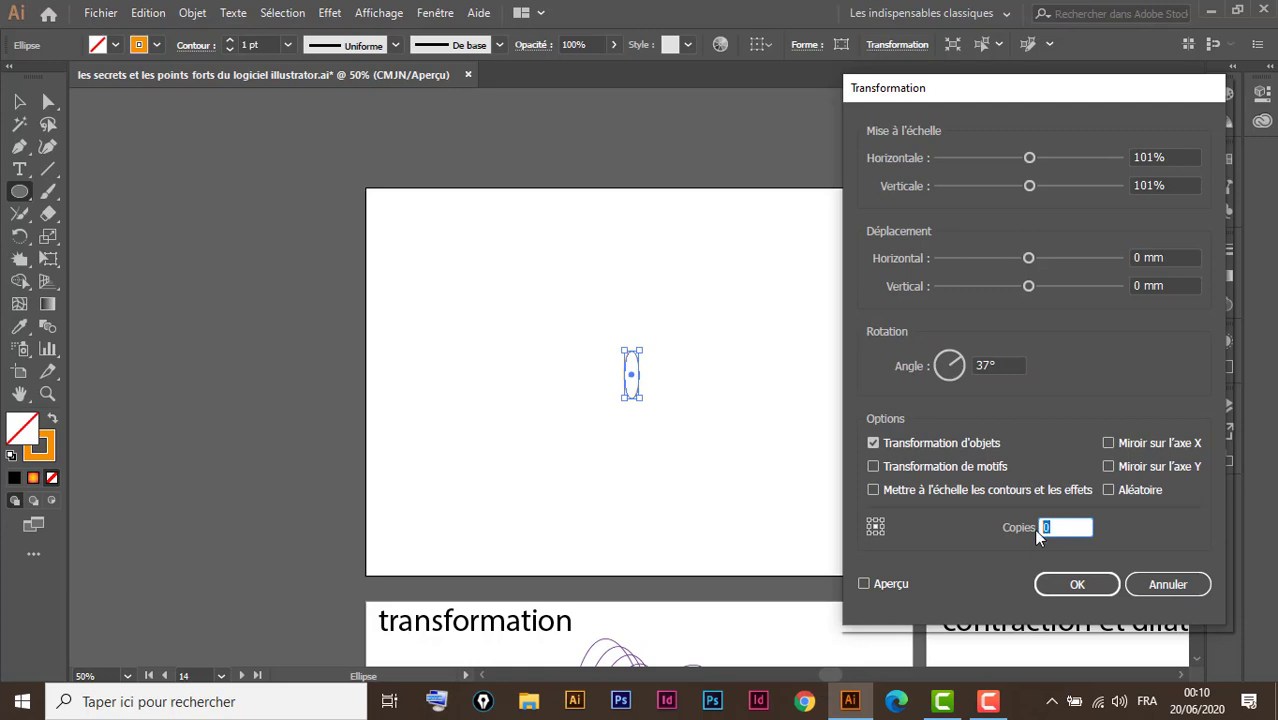
pyautogui.write('222')
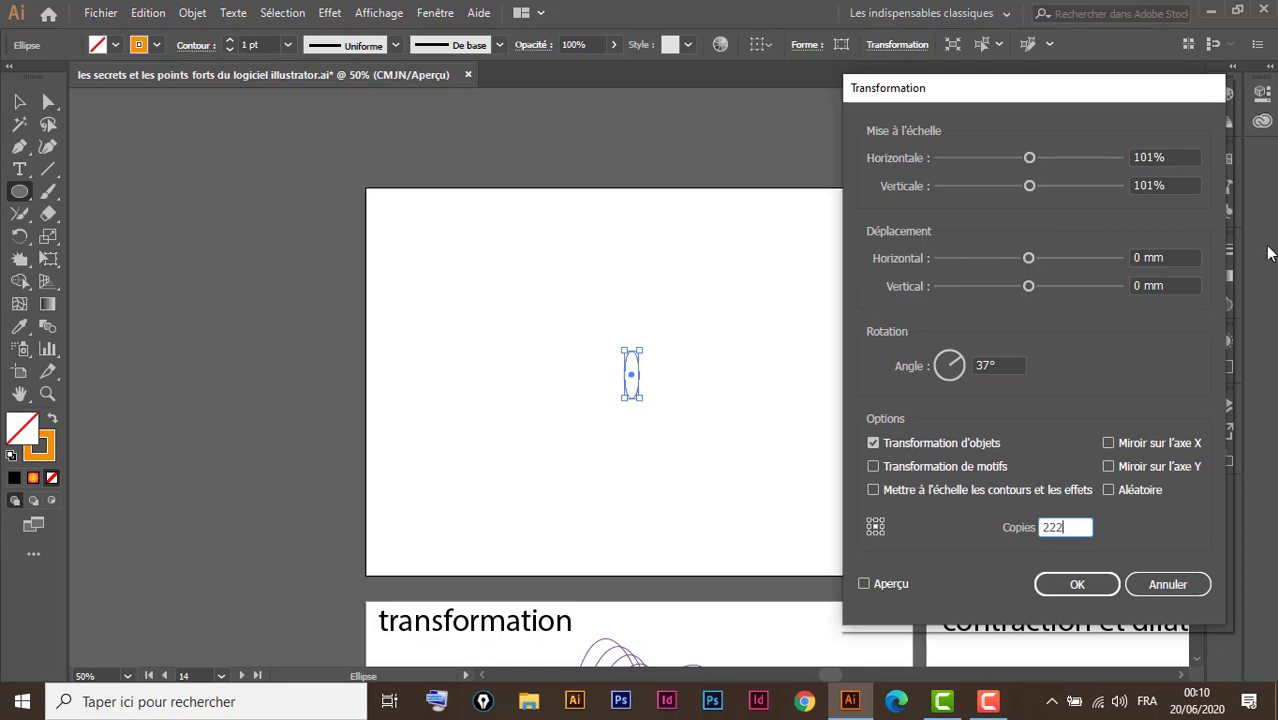
pyautogui.click(864, 584)
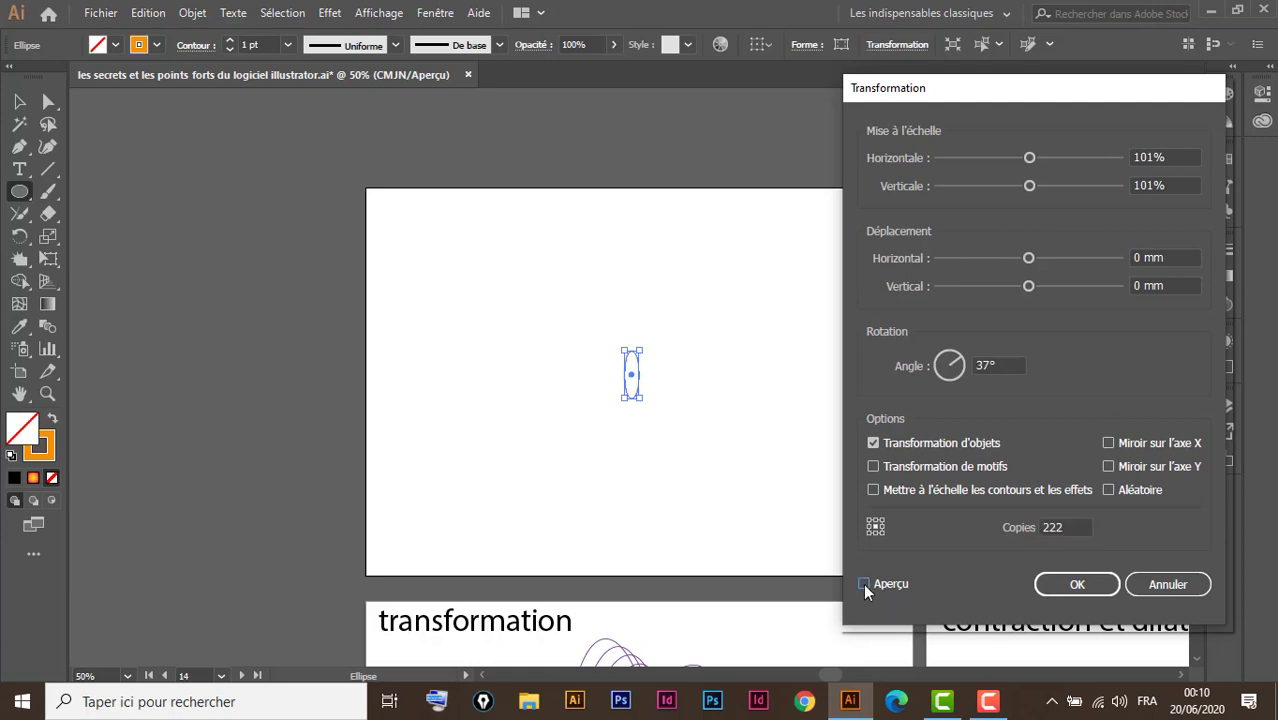
pyautogui.click(864, 584)
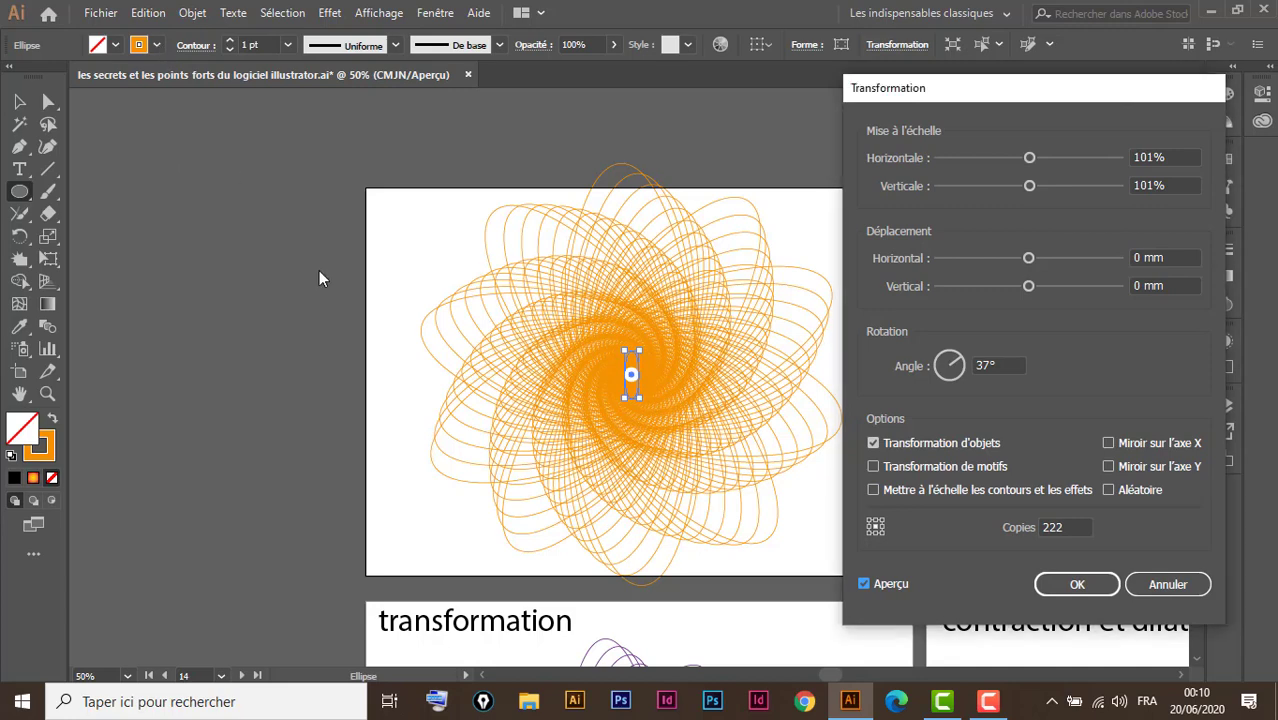
# Step: Apply the effect, stroke the spirograph purple after trying red, and open the Appearance panel
pyautogui.click(1077, 585)
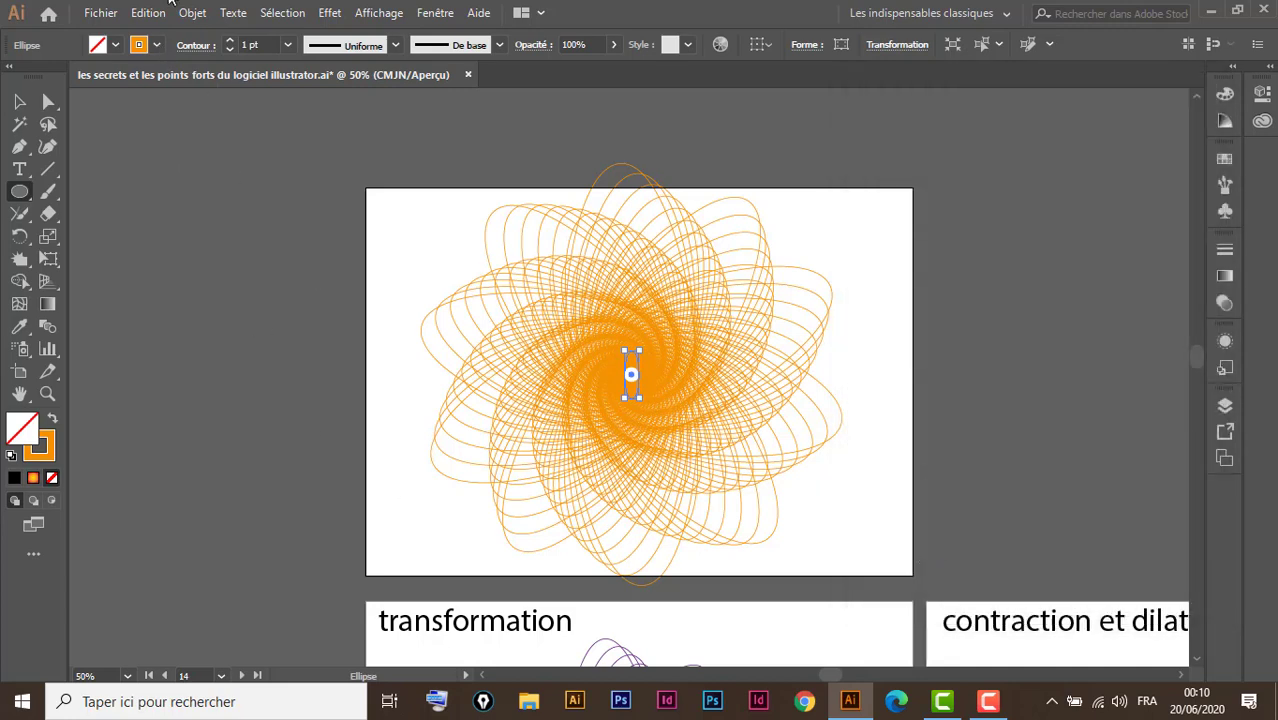
pyautogui.click(156, 45)
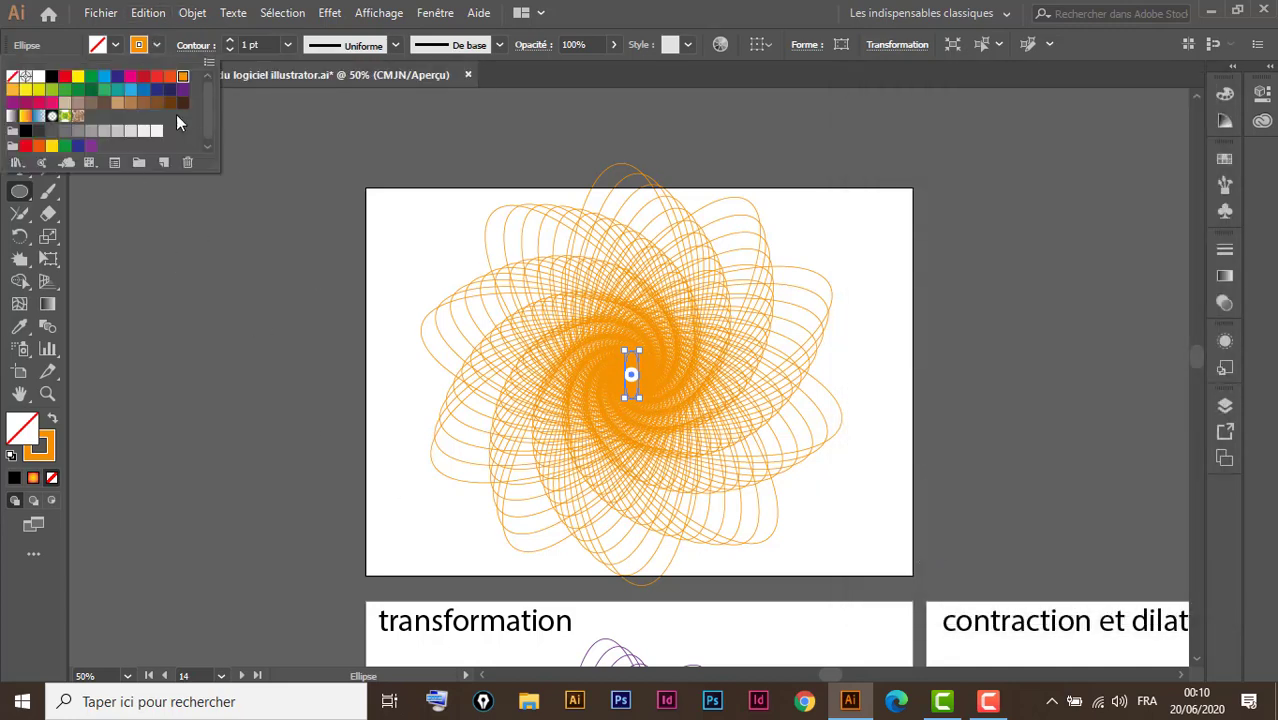
pyautogui.click(182, 90)
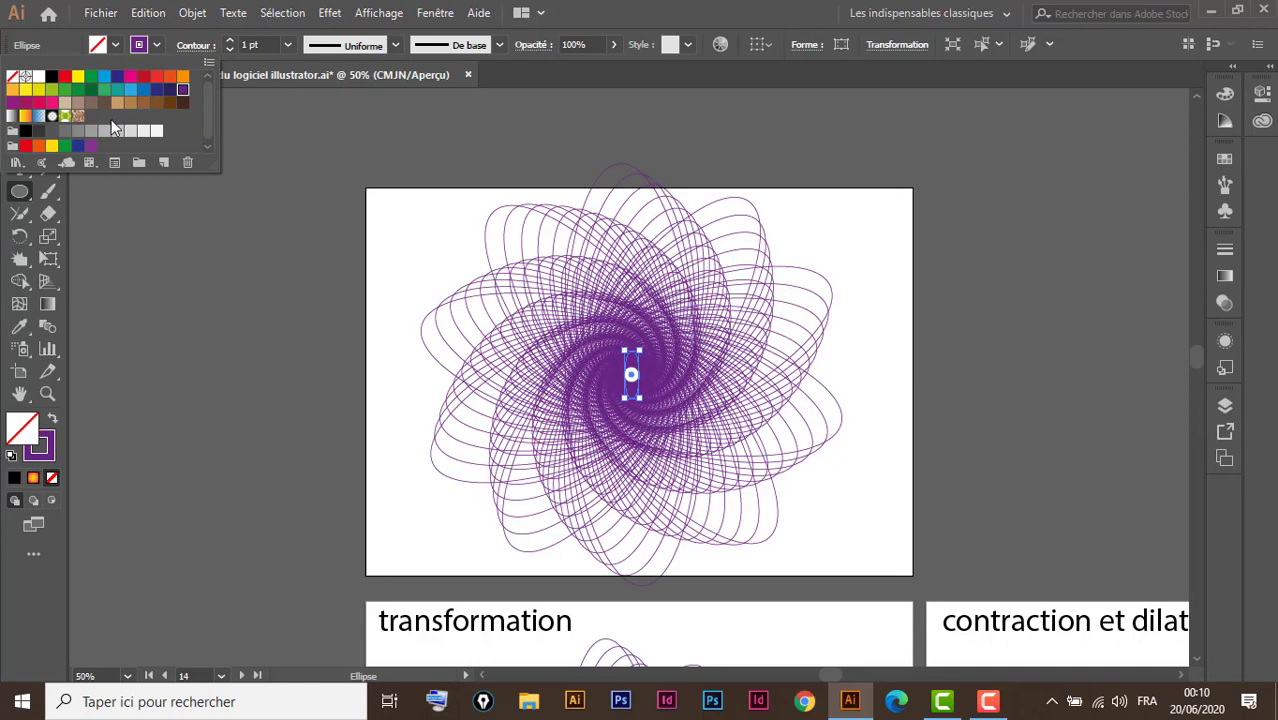
pyautogui.click(66, 79)
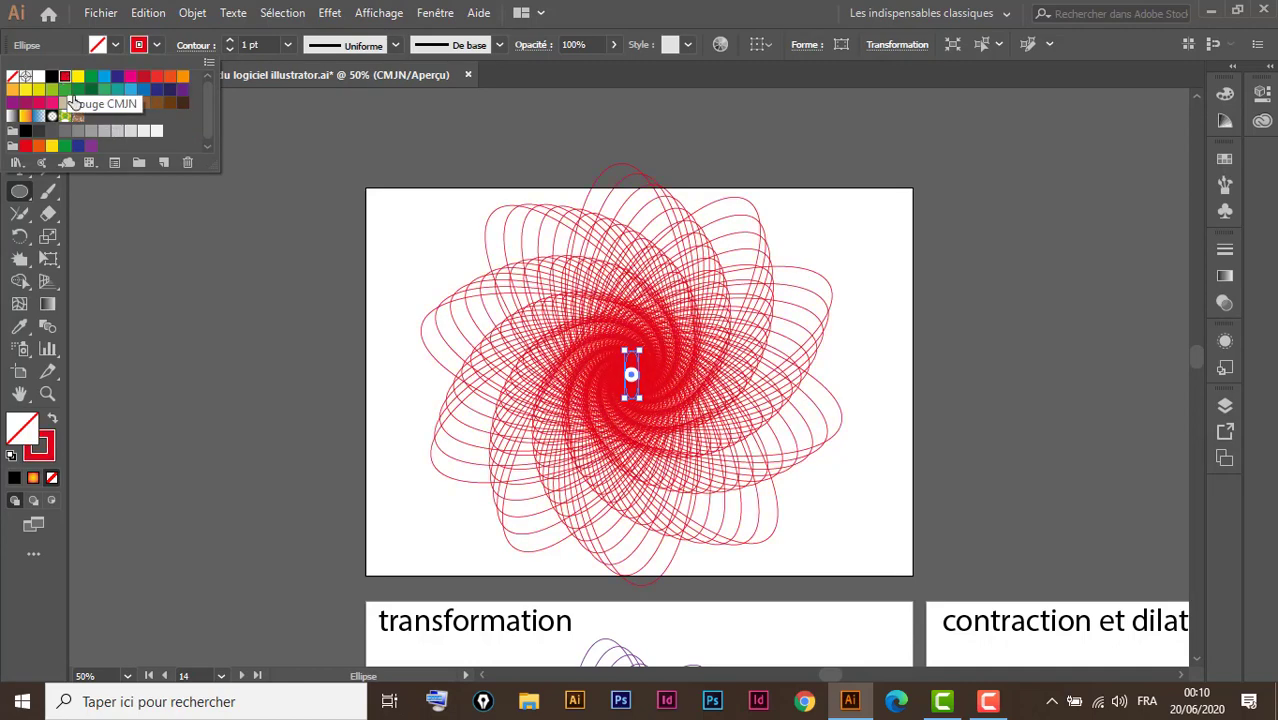
pyautogui.click(182, 90)
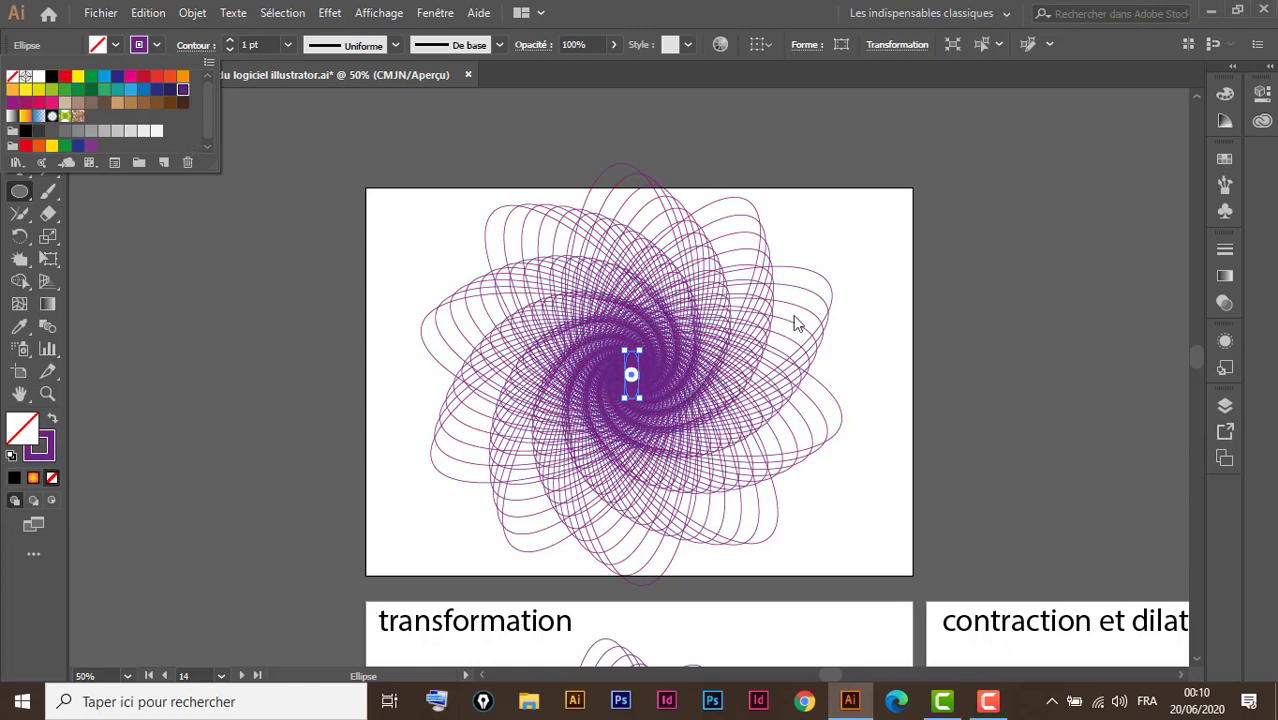
pyautogui.click(1225, 342)
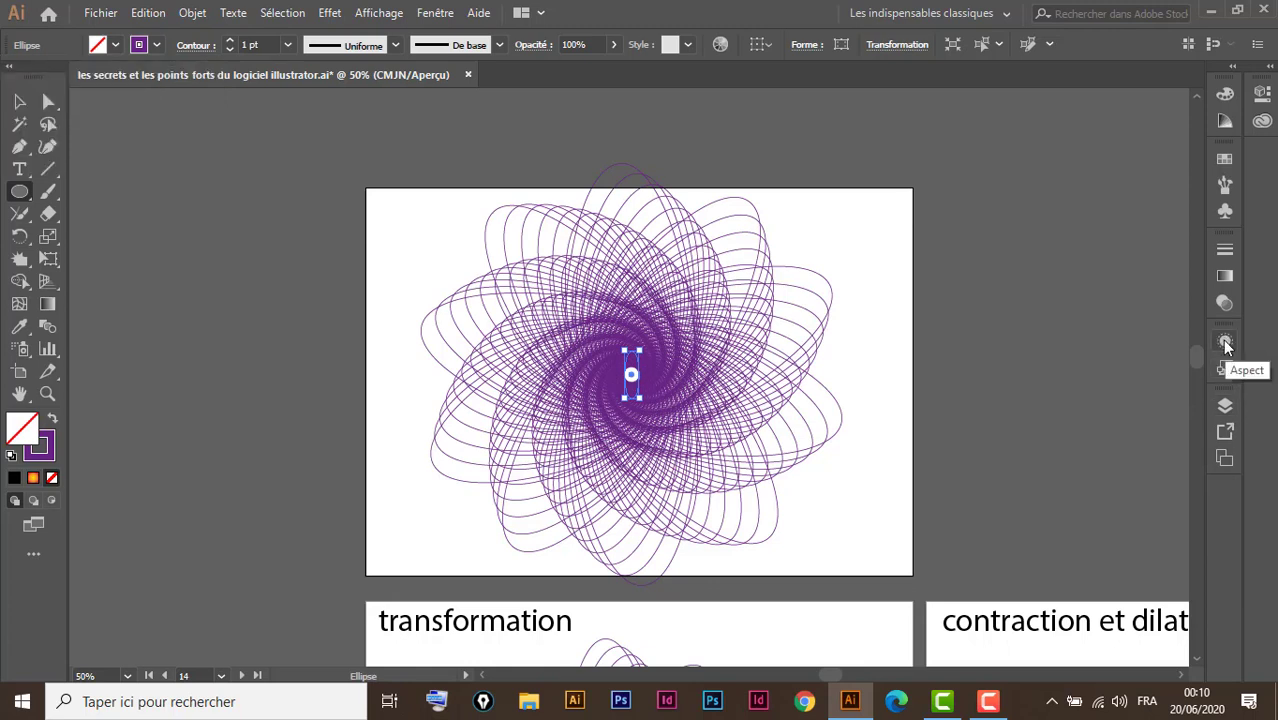
pyautogui.click(1225, 342)
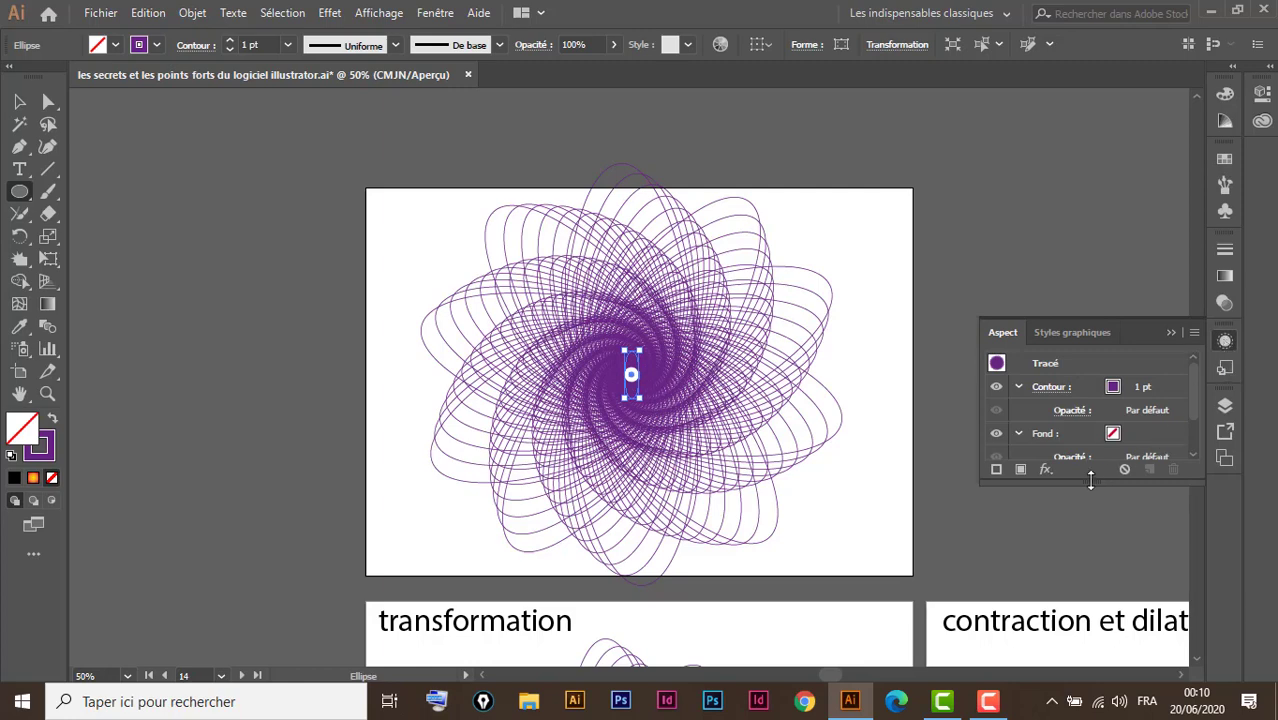
# Step: Reopen the spirograph's Transformation effect settings and turn on live preview
pyautogui.moveTo(1092, 480); pyautogui.dragTo(1088, 597)
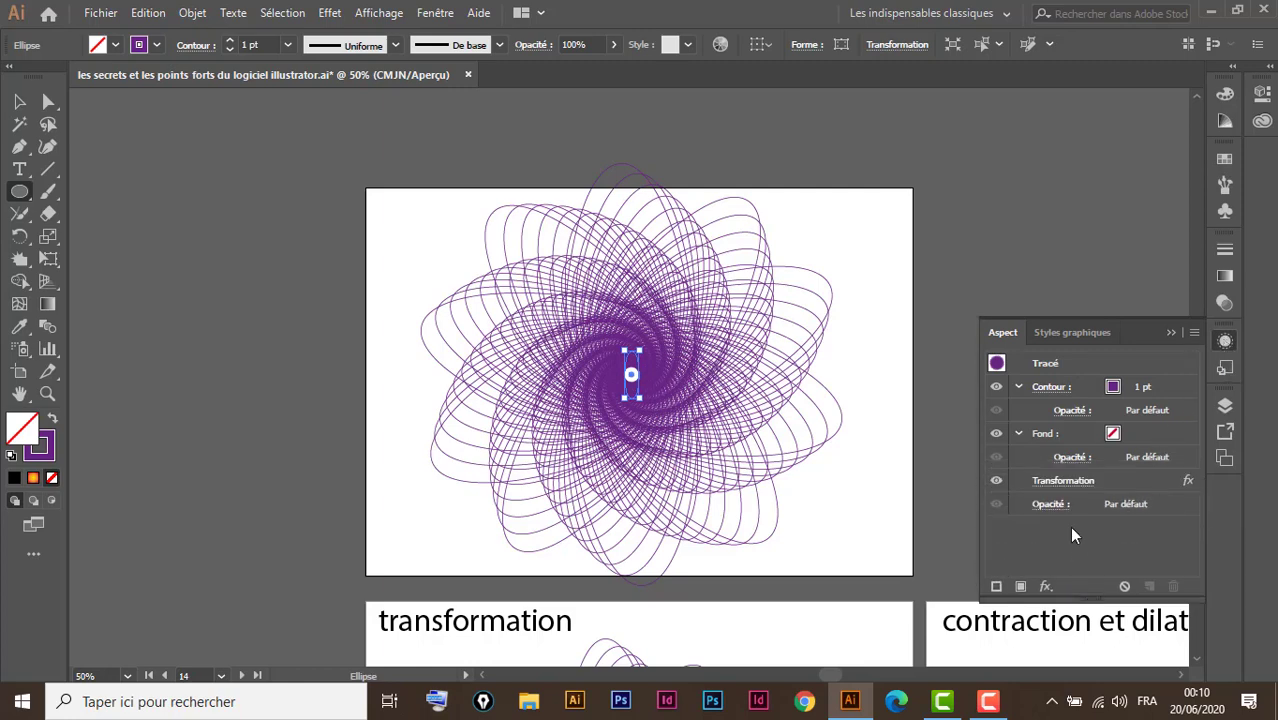
pyautogui.click(1063, 481)
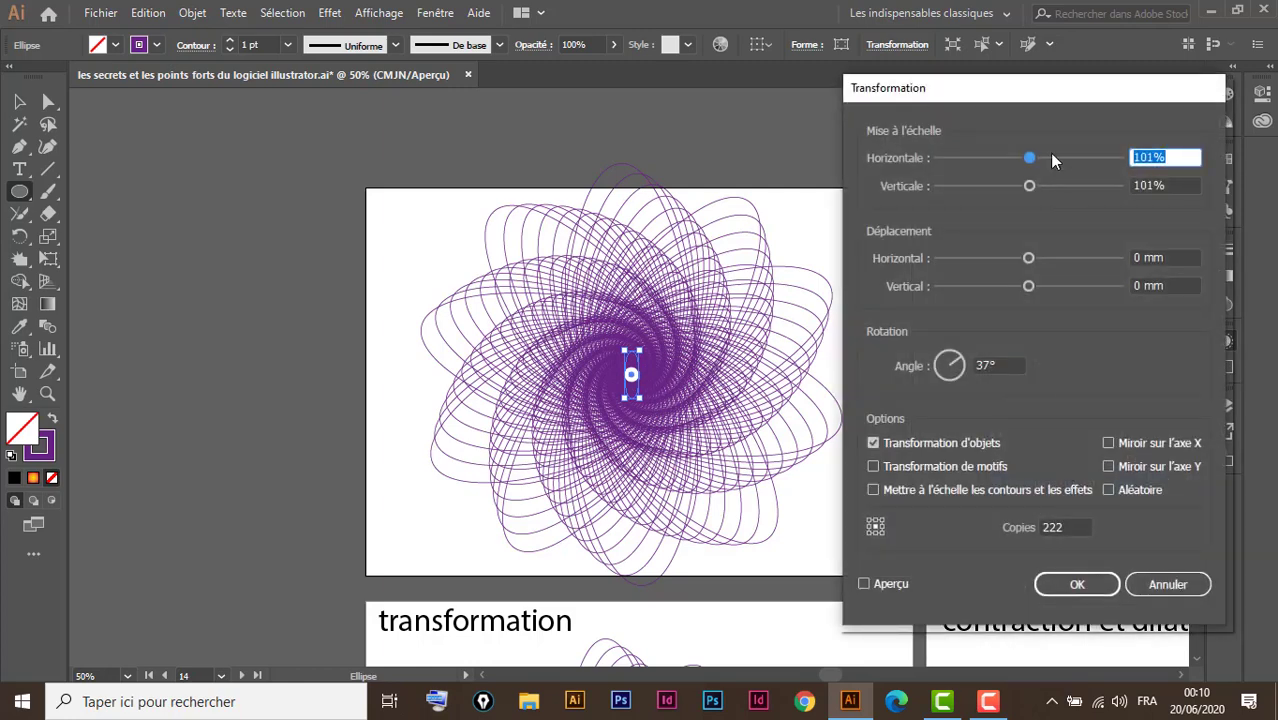
pyautogui.moveTo(1029, 92); pyautogui.dragTo(1047, 94)
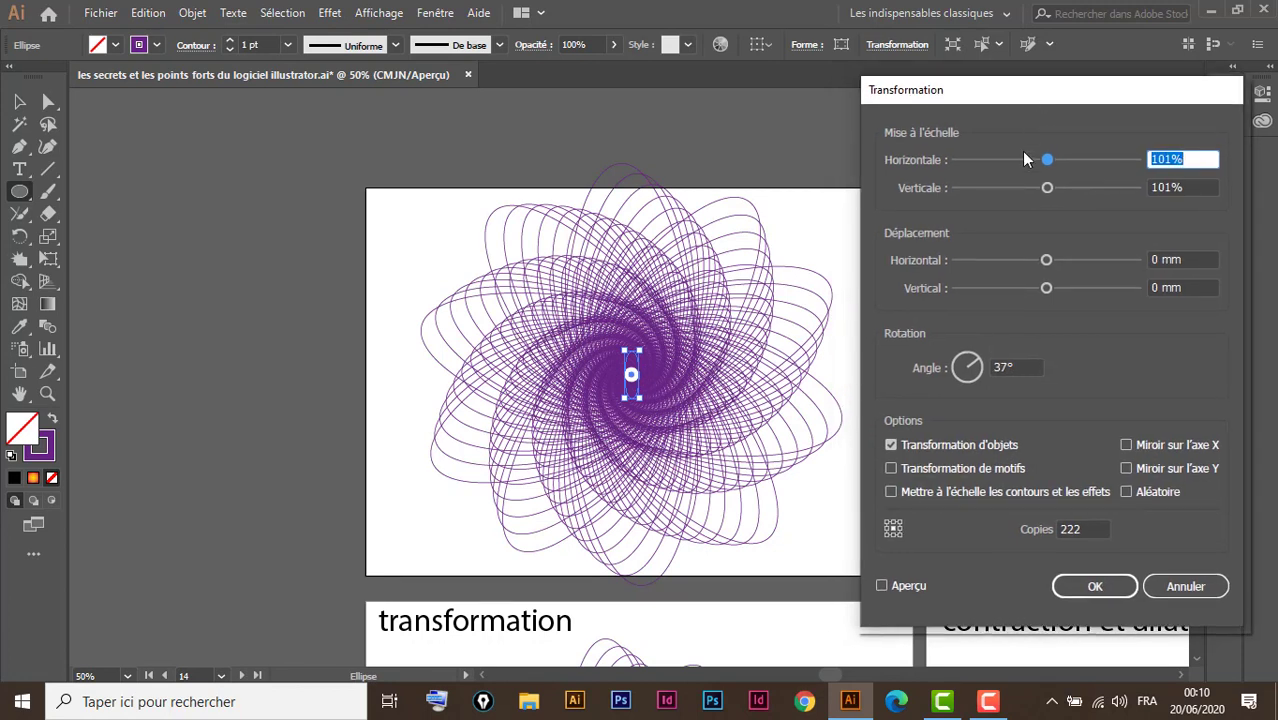
pyautogui.click(1020, 367)
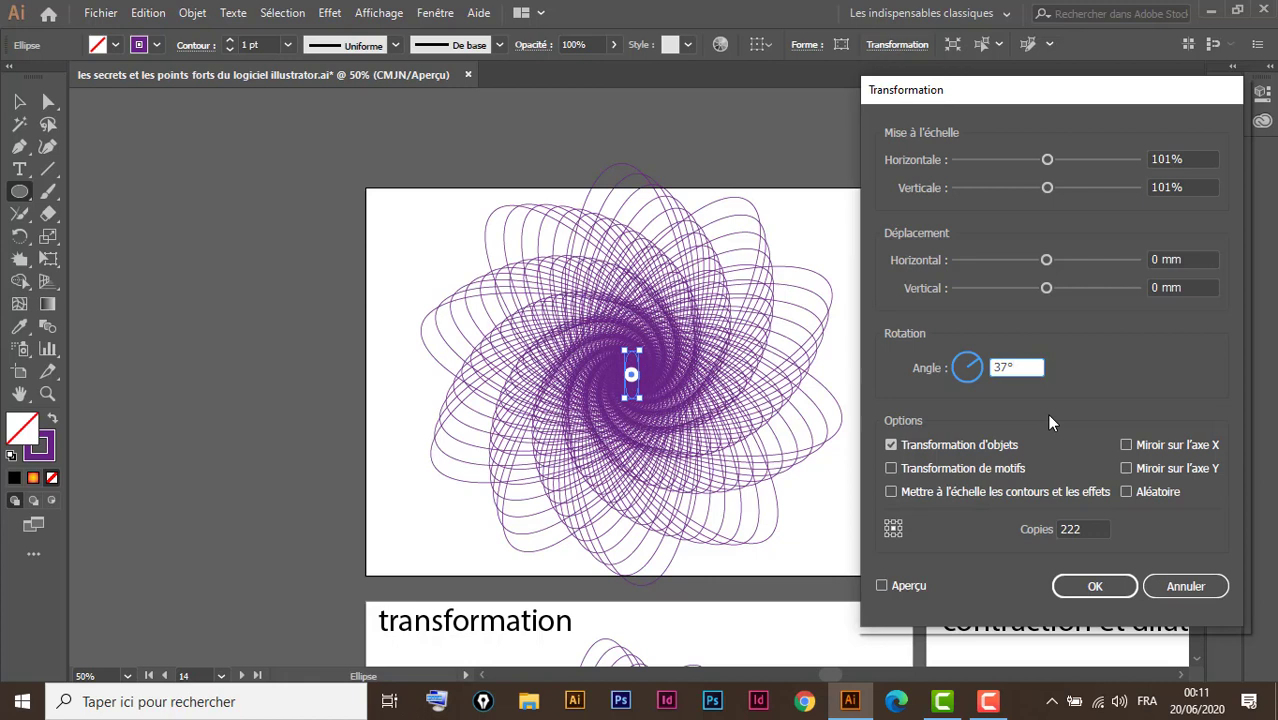
pyautogui.press('Up')
pyautogui.press('Up')
pyautogui.press('Up')
pyautogui.press('Up')
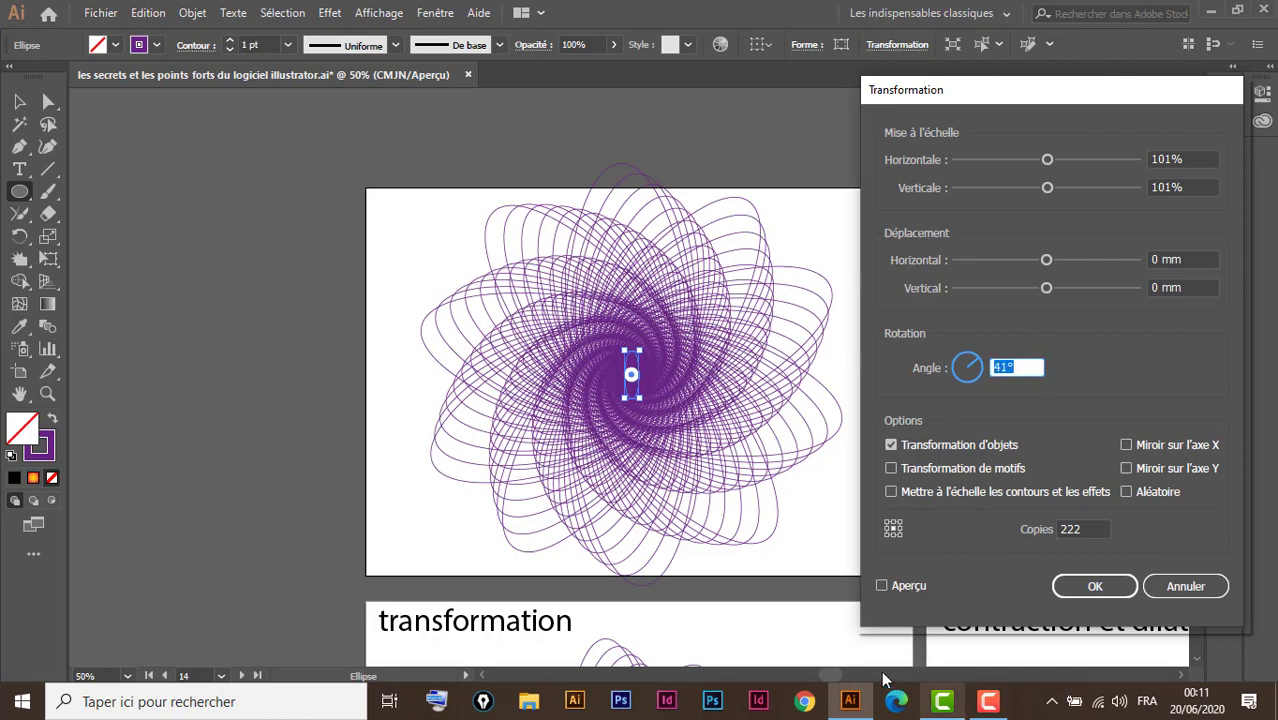
pyautogui.click(882, 585)
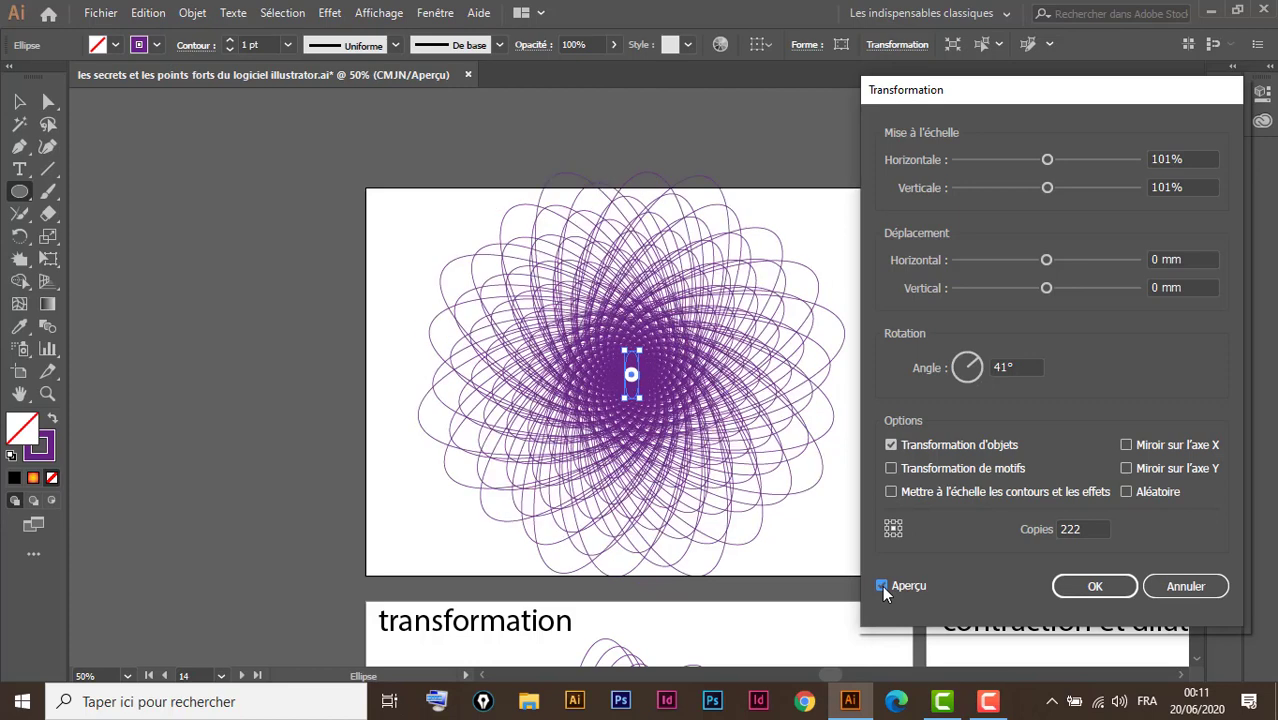
# Step: Step the rotation angle up from the 40s through the 90s, settling on 102°
pyautogui.click(1012, 367)
pyautogui.press('Up')
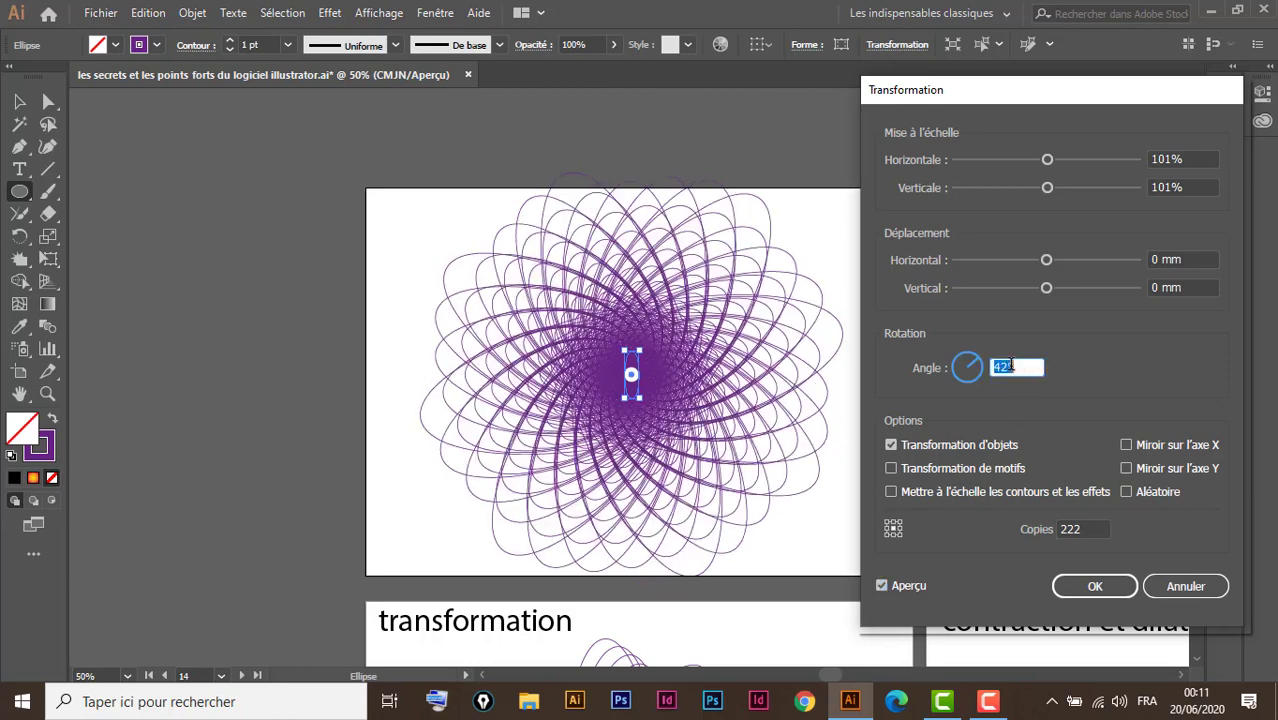
pyautogui.press('Up')
pyautogui.press('Up')
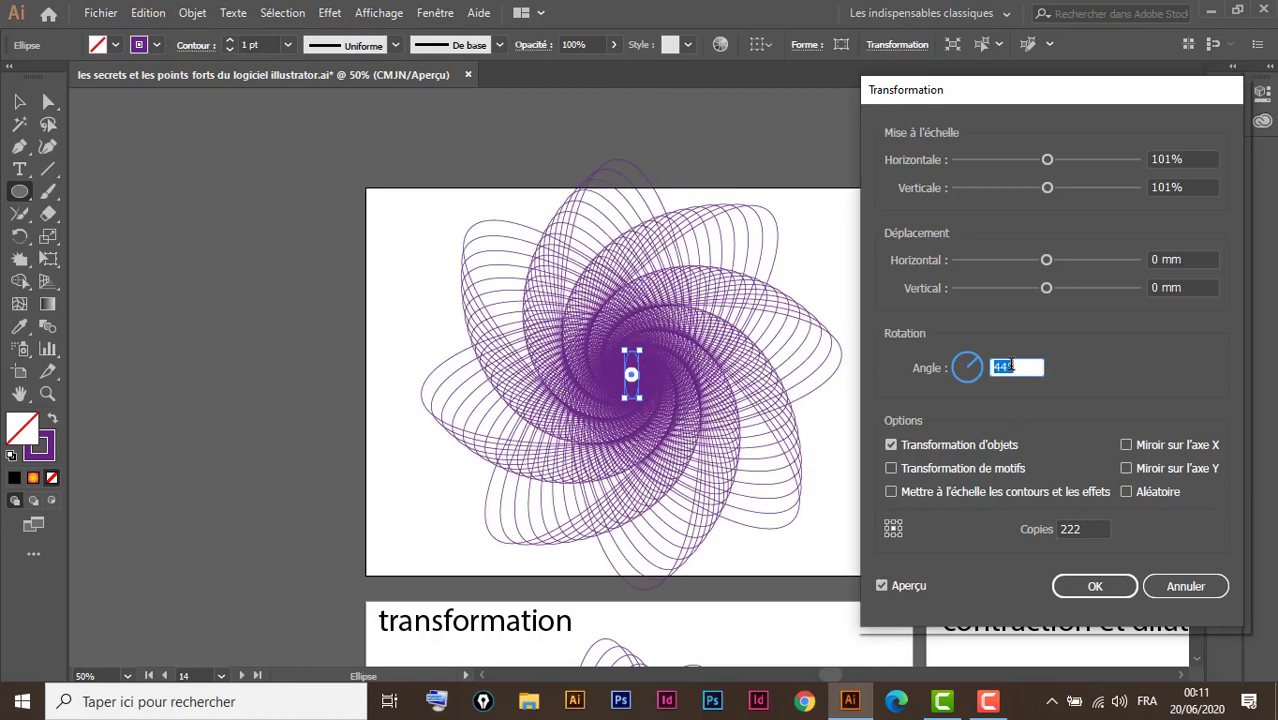
pyautogui.press('Up')
pyautogui.press('Up')
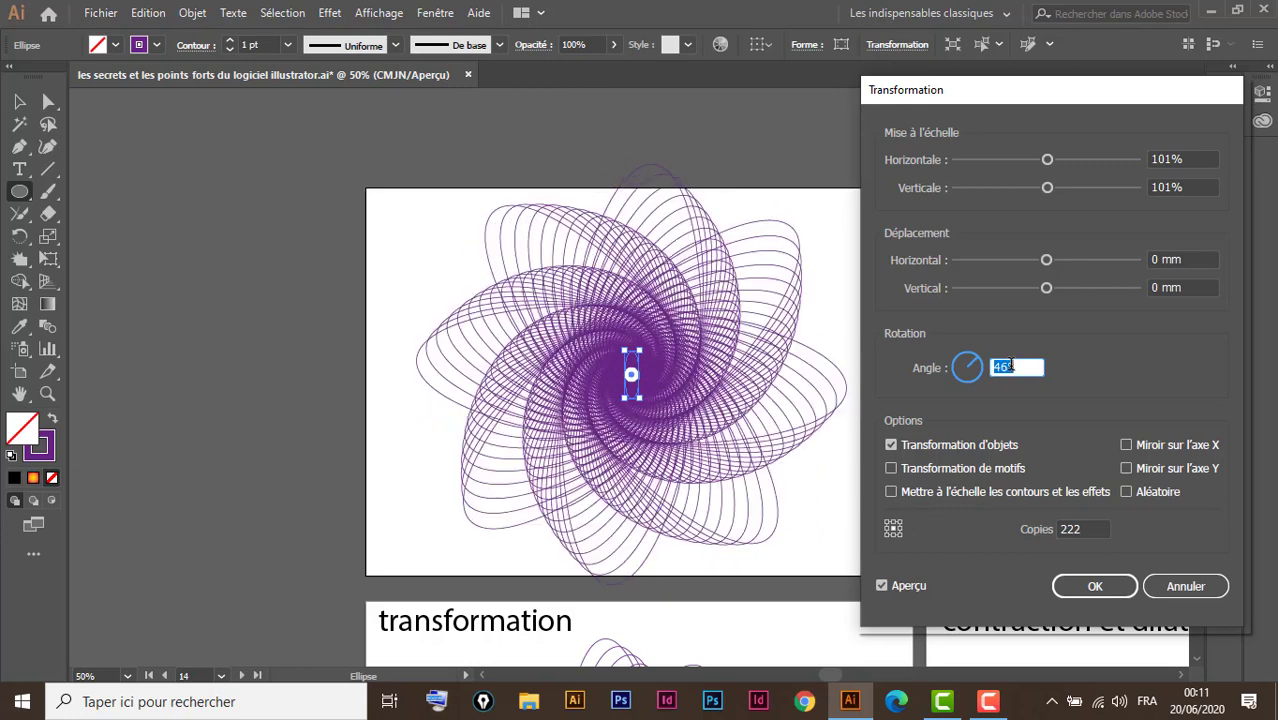
pyautogui.press('Up')
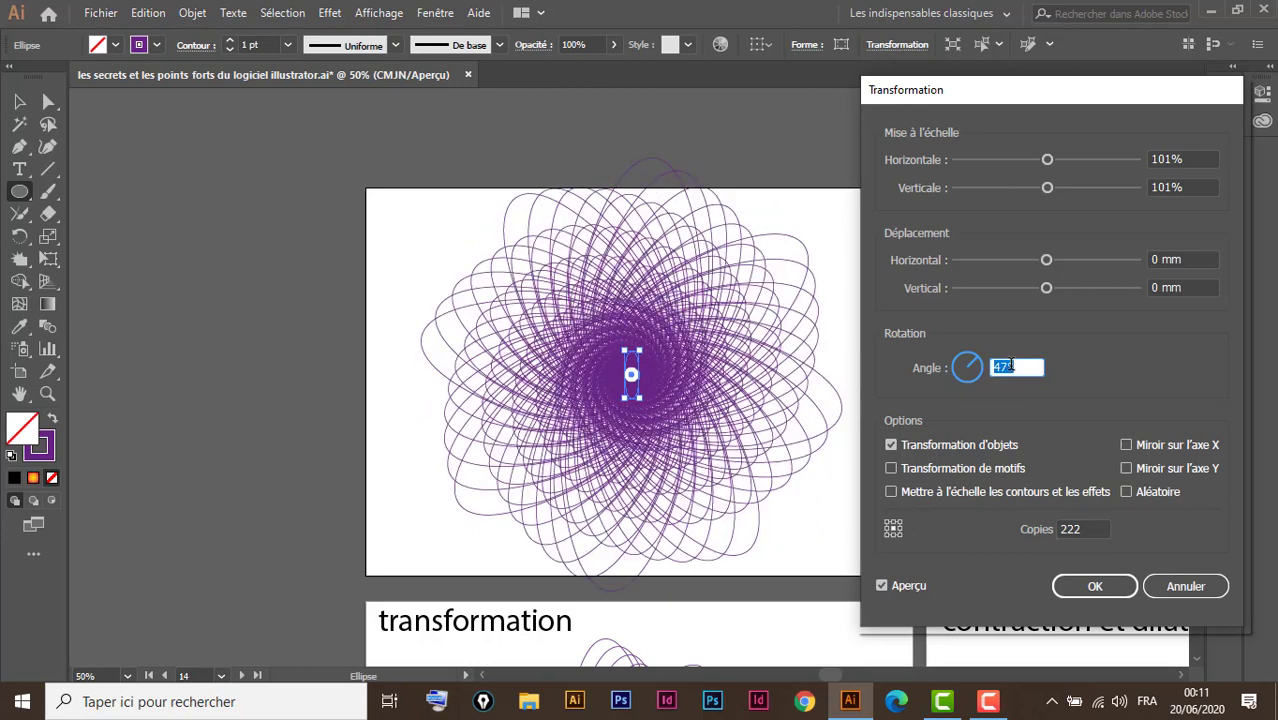
pyautogui.press('Up')
pyautogui.press('Up')
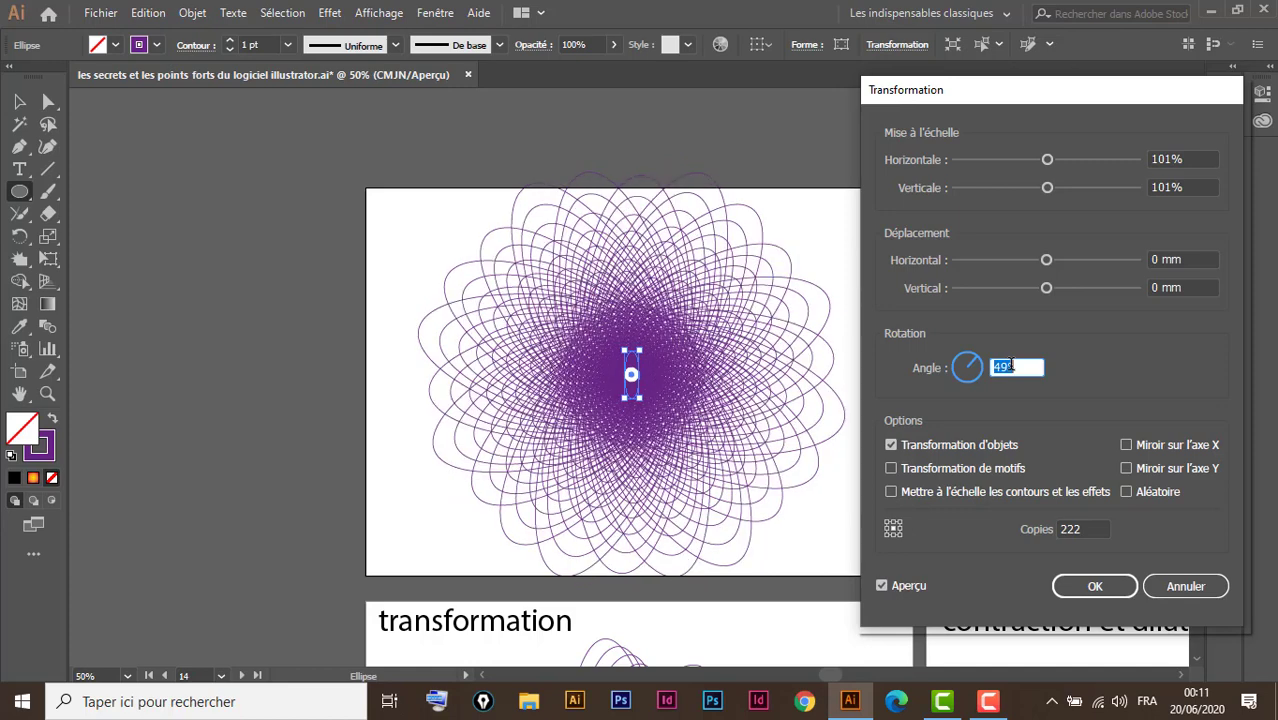
pyautogui.press('Up')
pyautogui.press('Up')
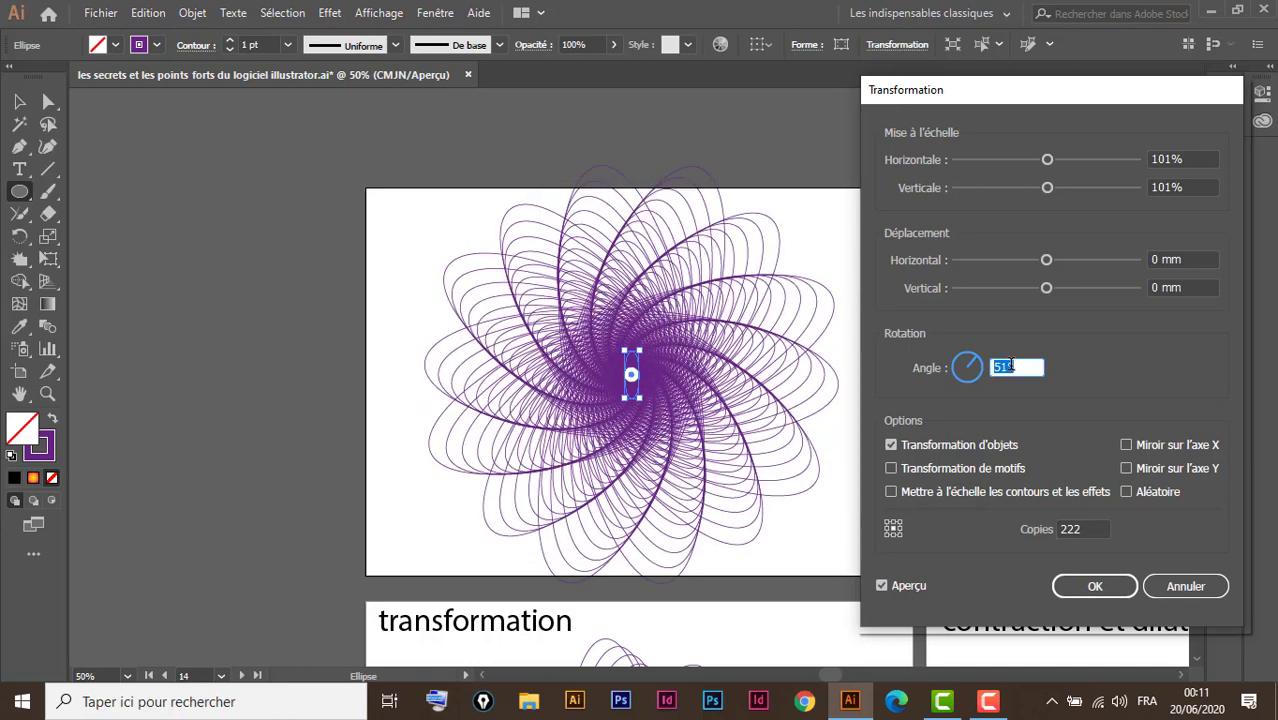
pyautogui.press('Up')
pyautogui.press('Up')
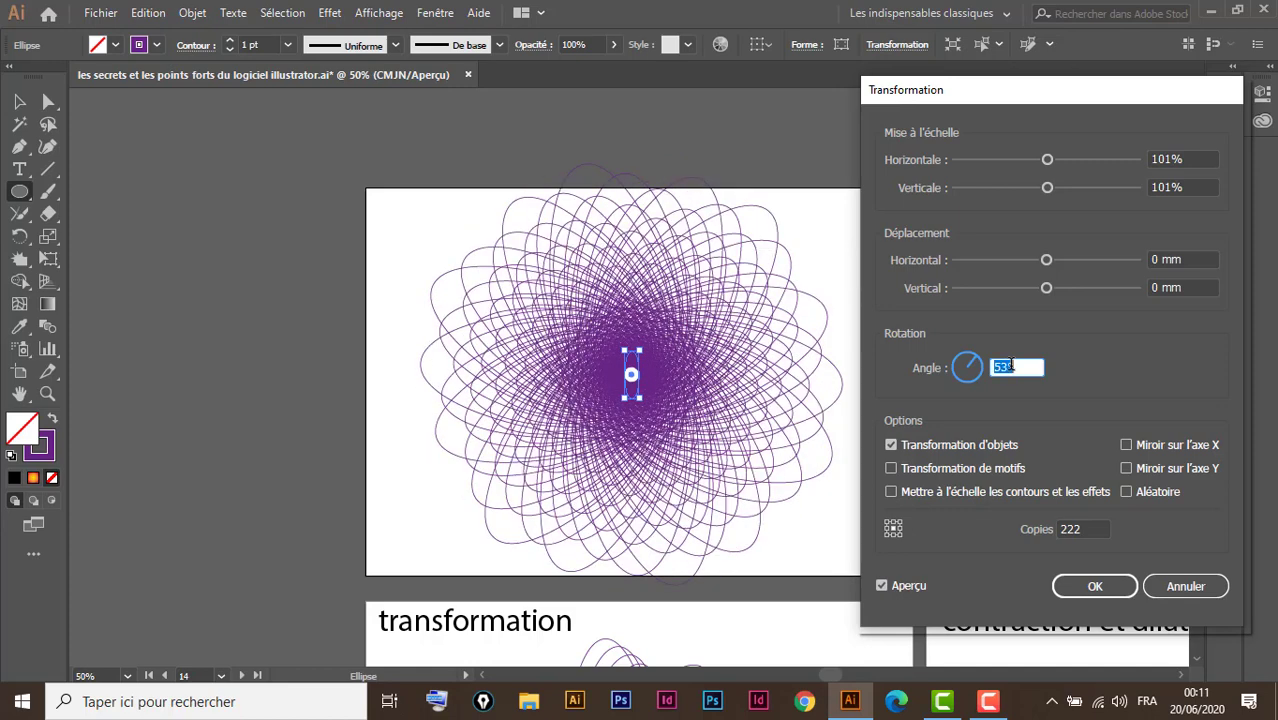
pyautogui.press('Up')
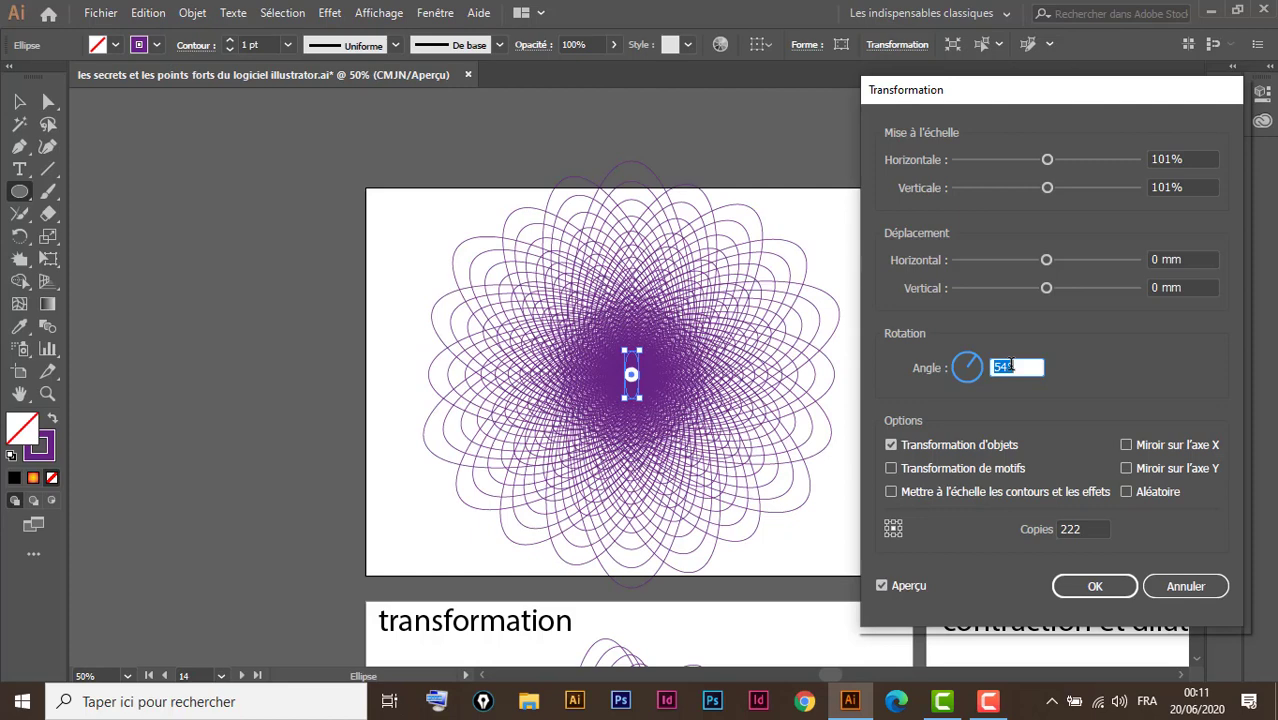
pyautogui.press('Up')
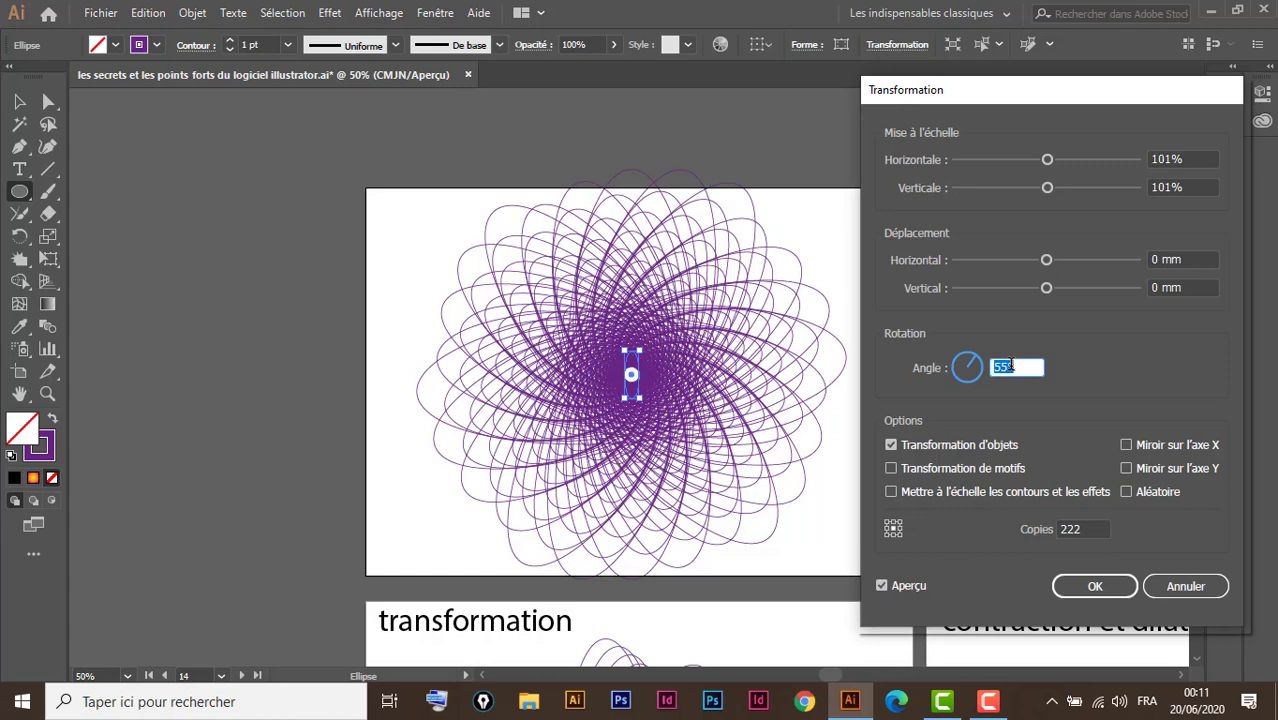
pyautogui.press('Up')
pyautogui.press('Up')
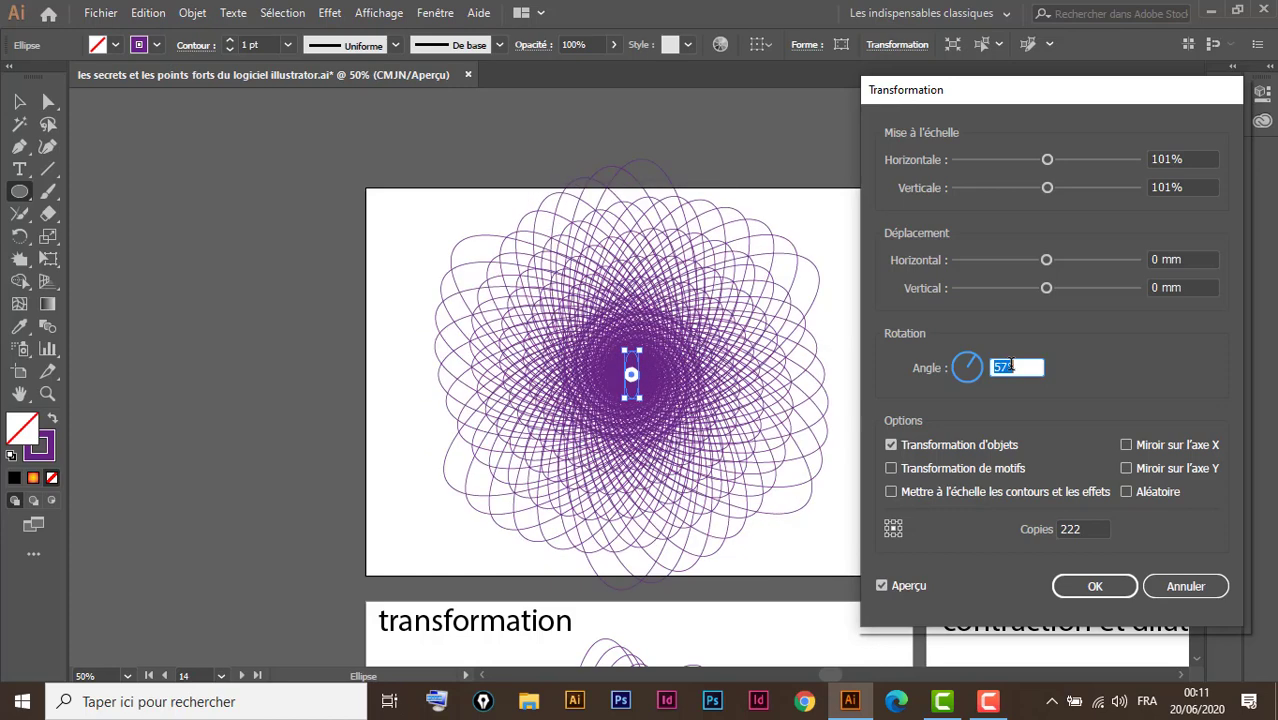
pyautogui.press('Up')
pyautogui.press('Up')
pyautogui.press('Up')
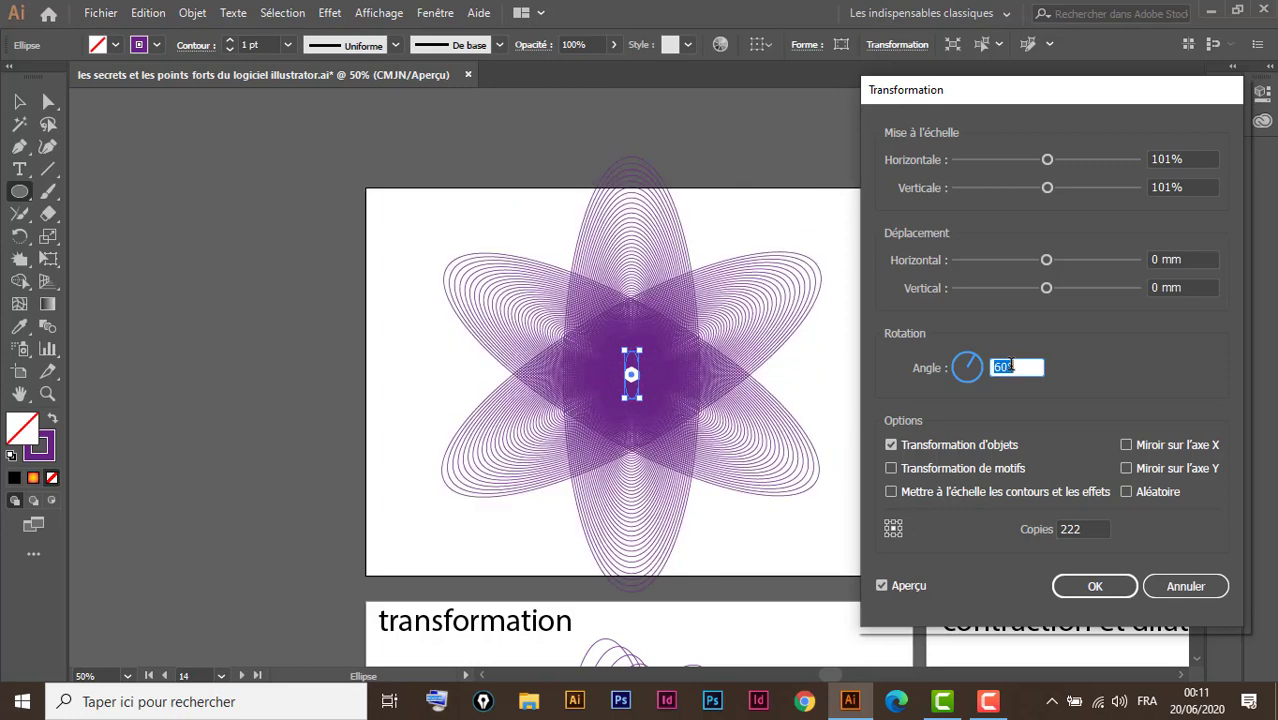
pyautogui.press('Up')
pyautogui.press('Up')
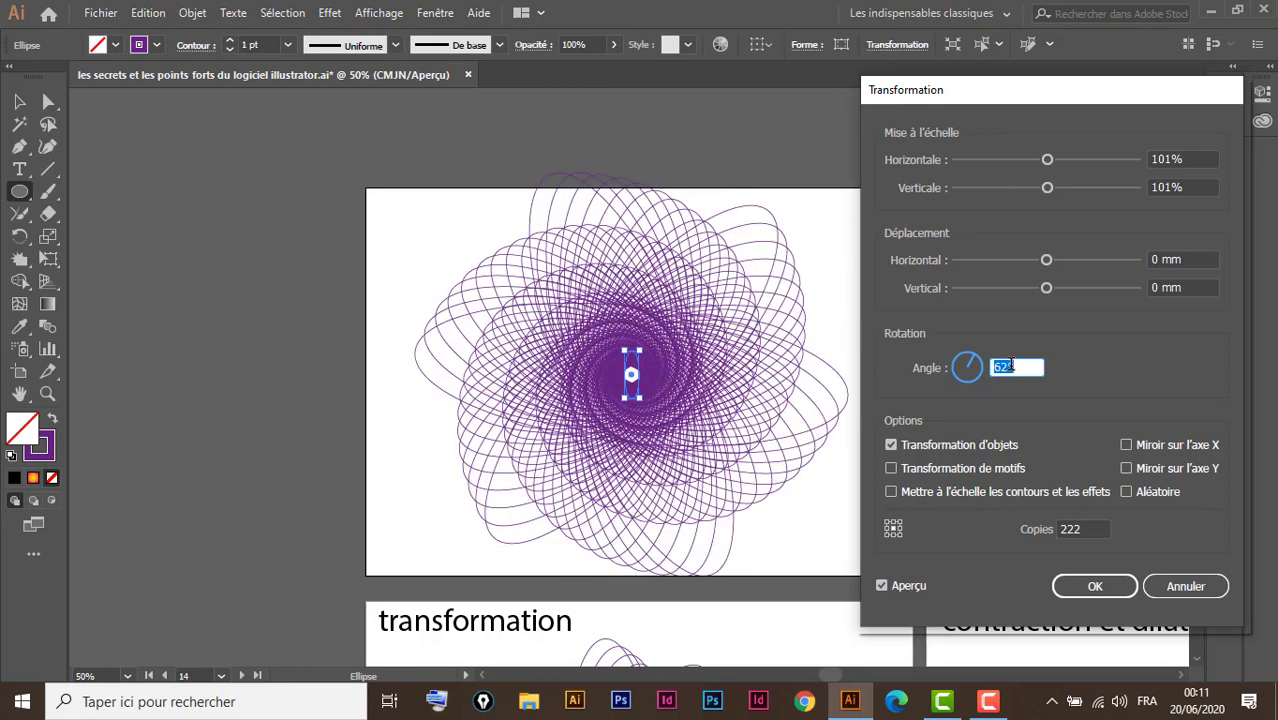
pyautogui.press('Down')
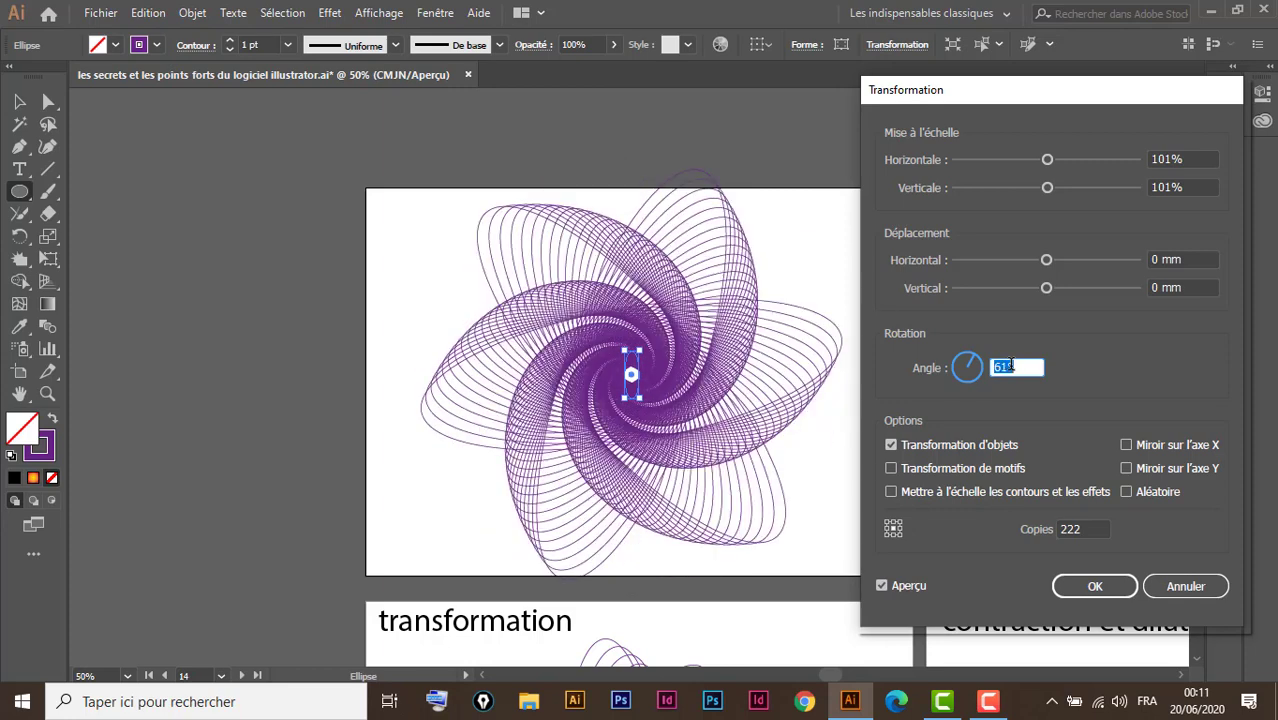
pyautogui.press('Up')
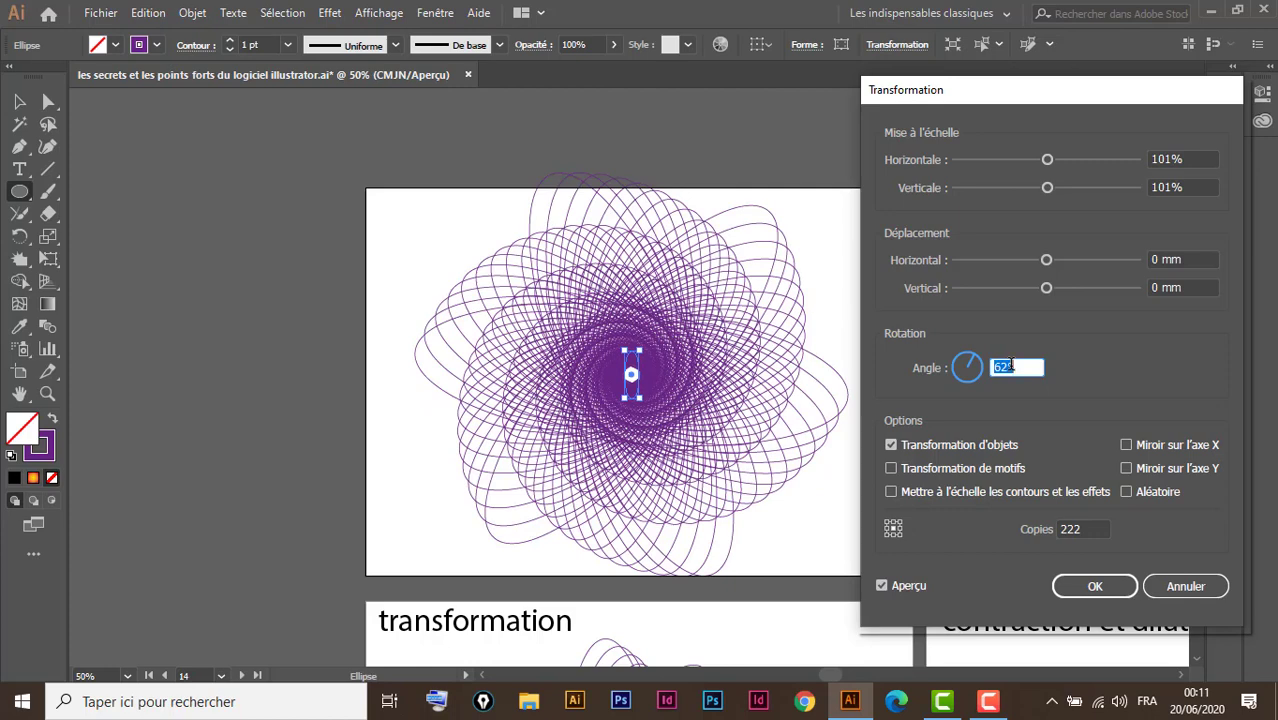
pyautogui.press('Up')
pyautogui.press('Up')
pyautogui.press('Up')
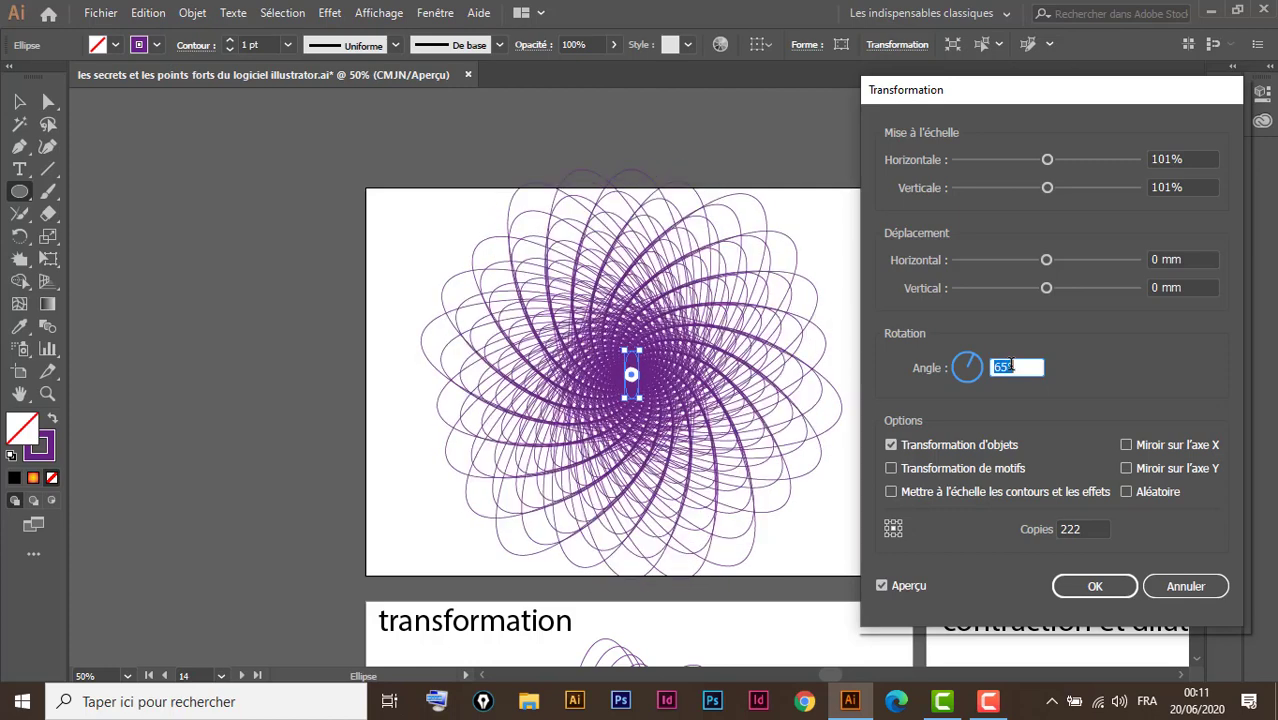
pyautogui.press('Up')
pyautogui.press('Up')
pyautogui.press('Up')
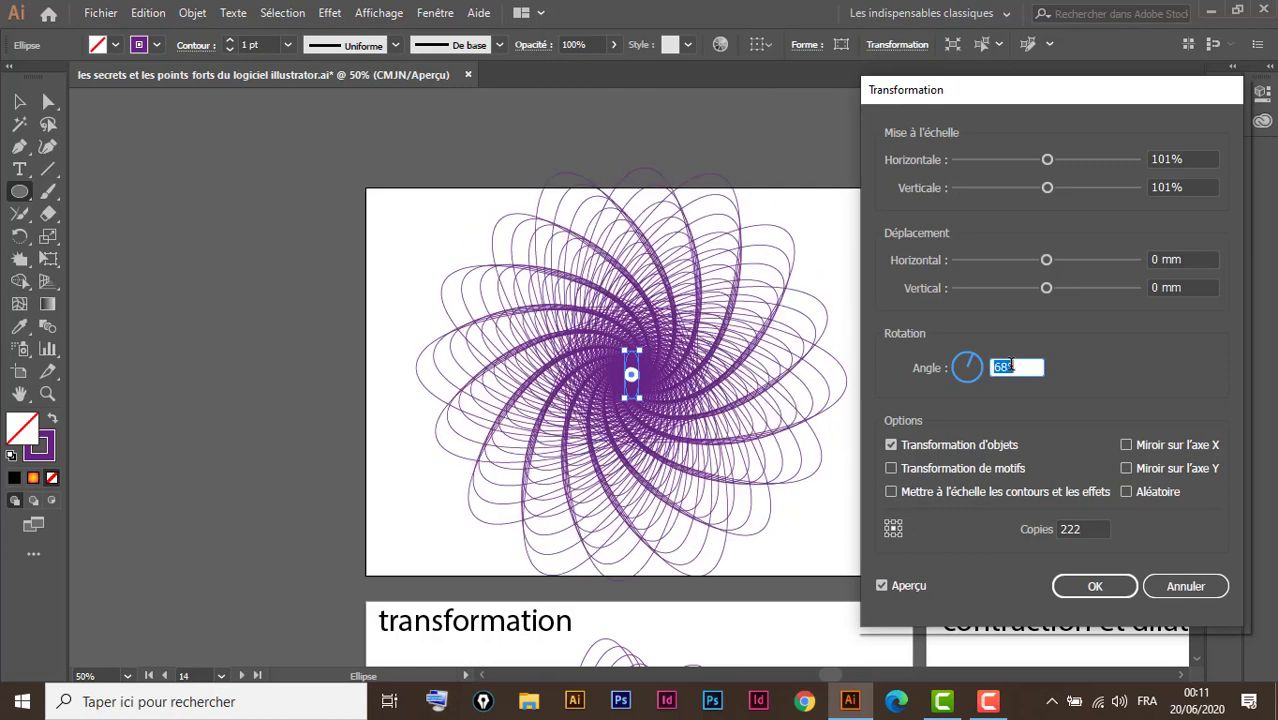
pyautogui.press('Up')
pyautogui.press('Up')
pyautogui.press('Up')
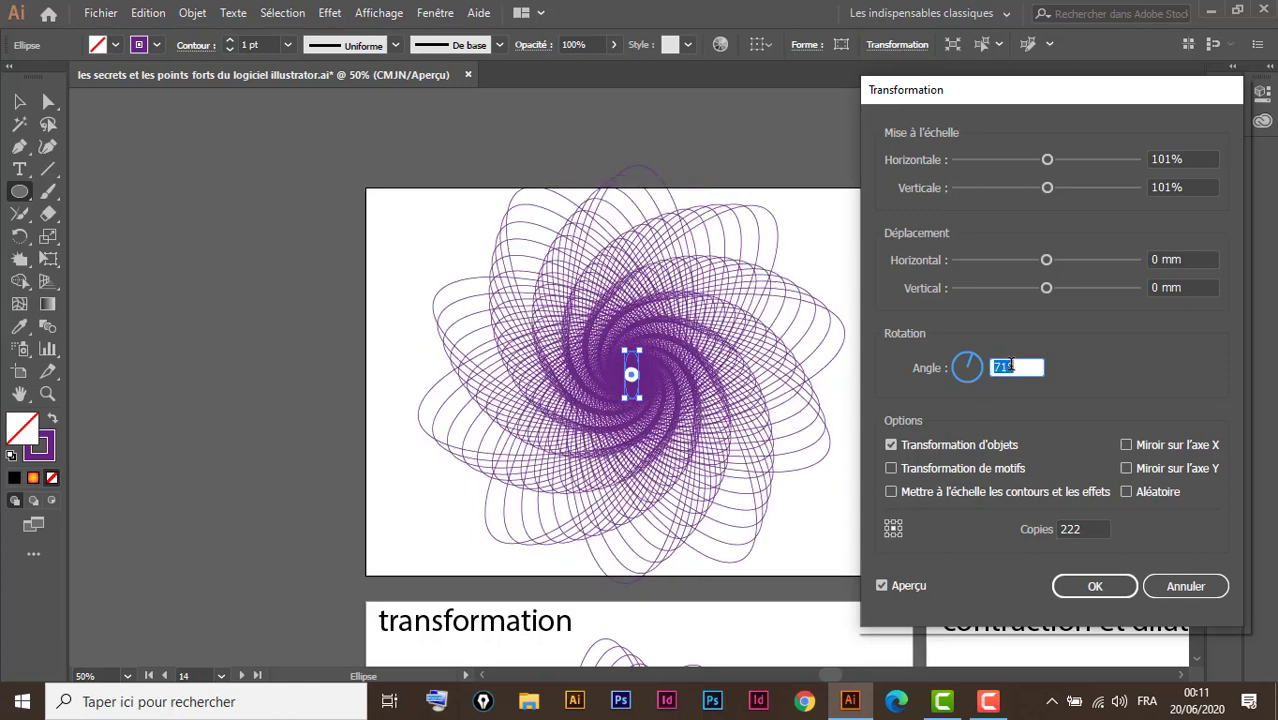
pyautogui.press('Up')
pyautogui.press('Up')
pyautogui.press('Up')
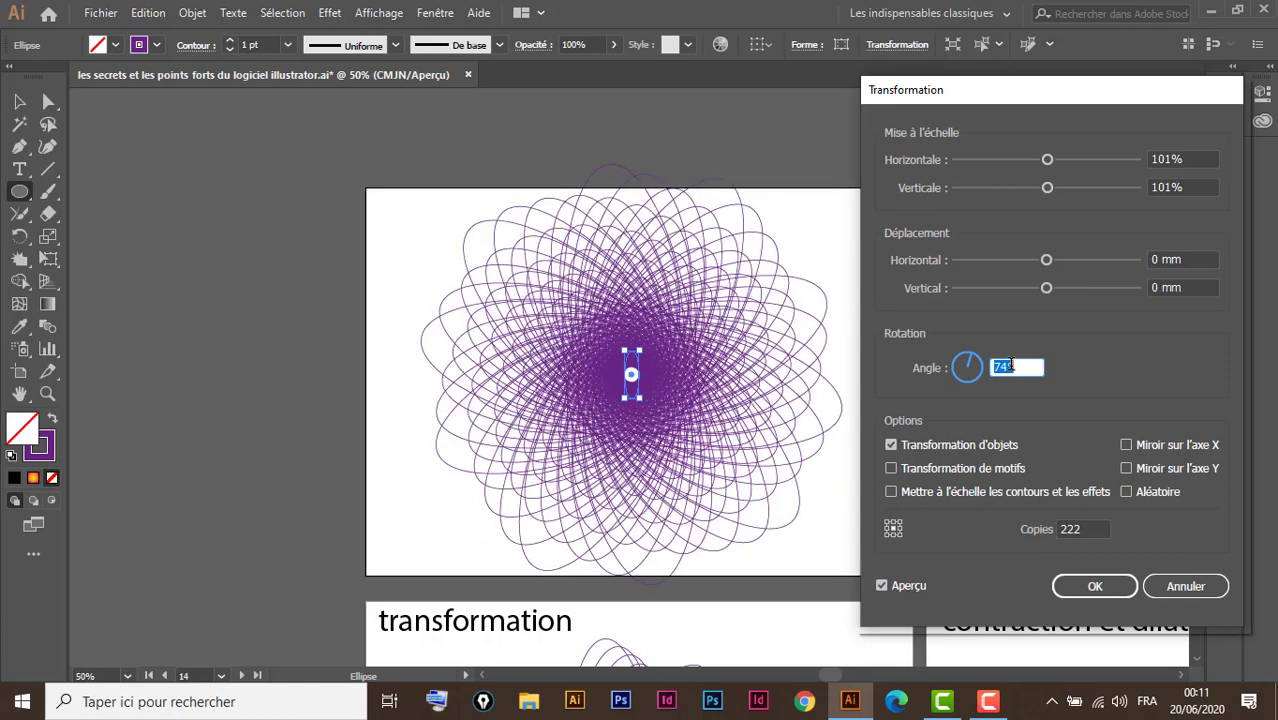
pyautogui.press('Up')
pyautogui.press('Up')
pyautogui.press('Up')
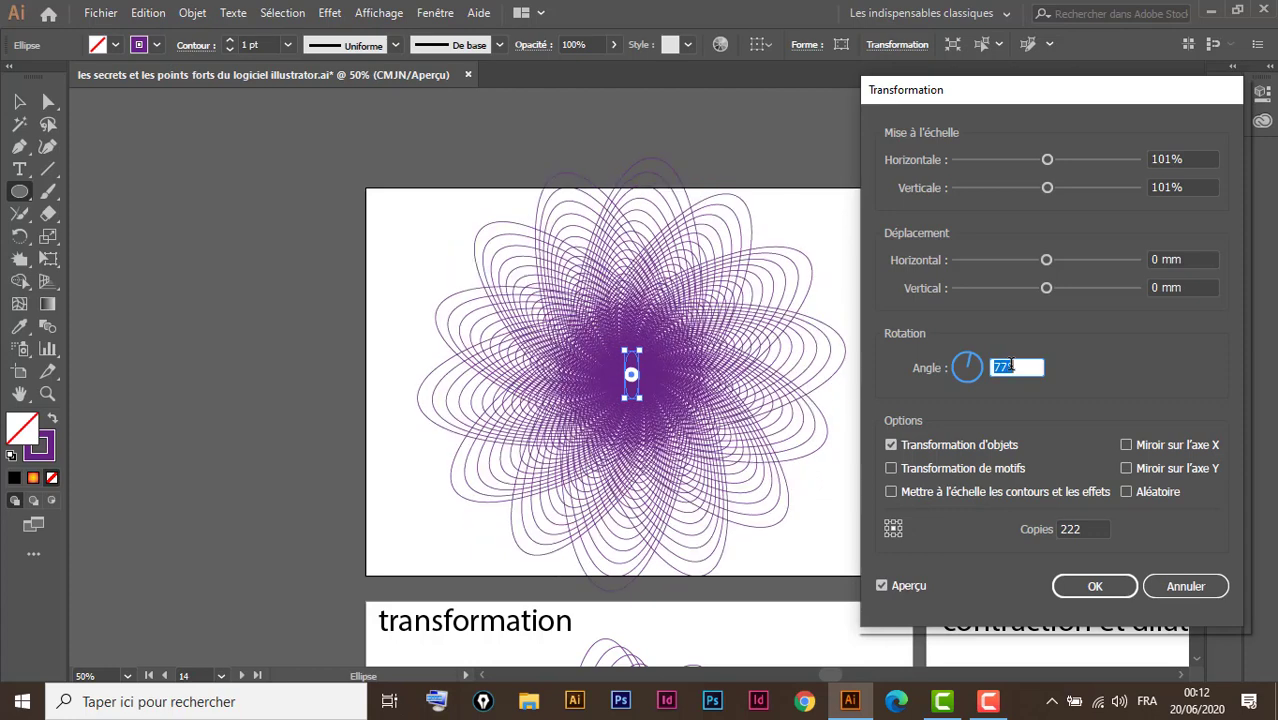
pyautogui.press('Up')
pyautogui.press('Up')
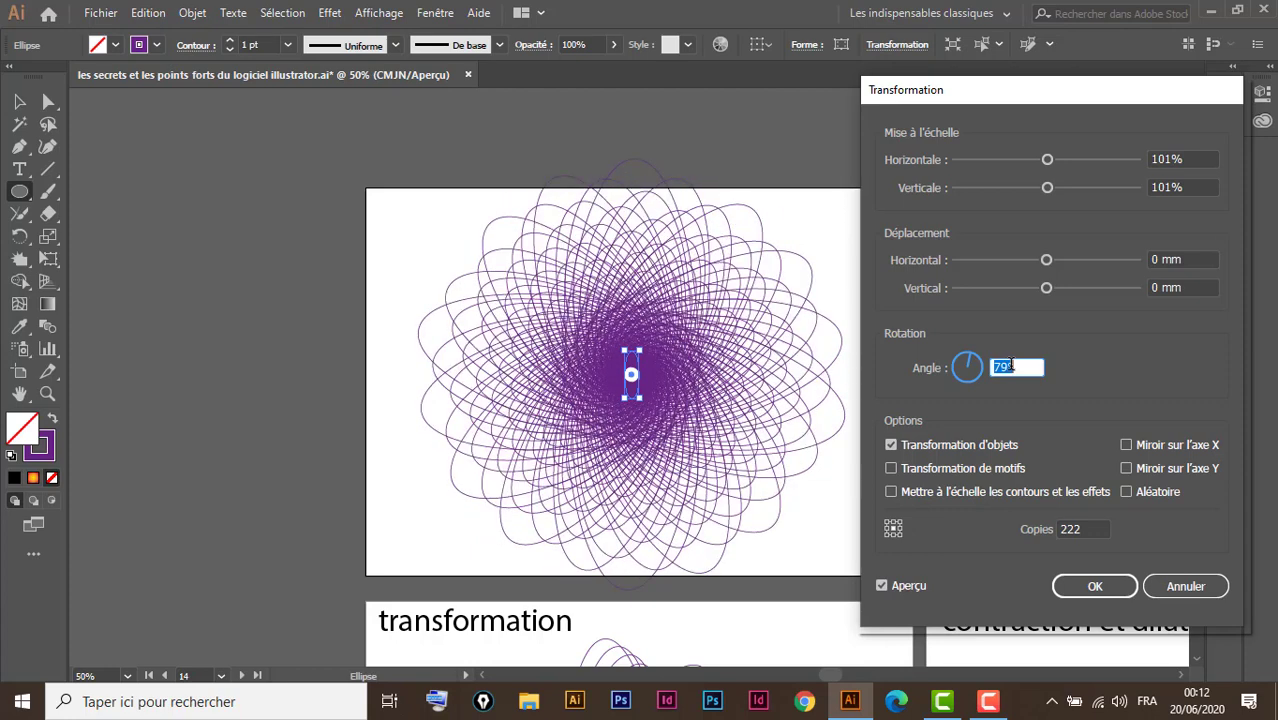
pyautogui.press('Up')
pyautogui.press('Up')
pyautogui.press('Up')
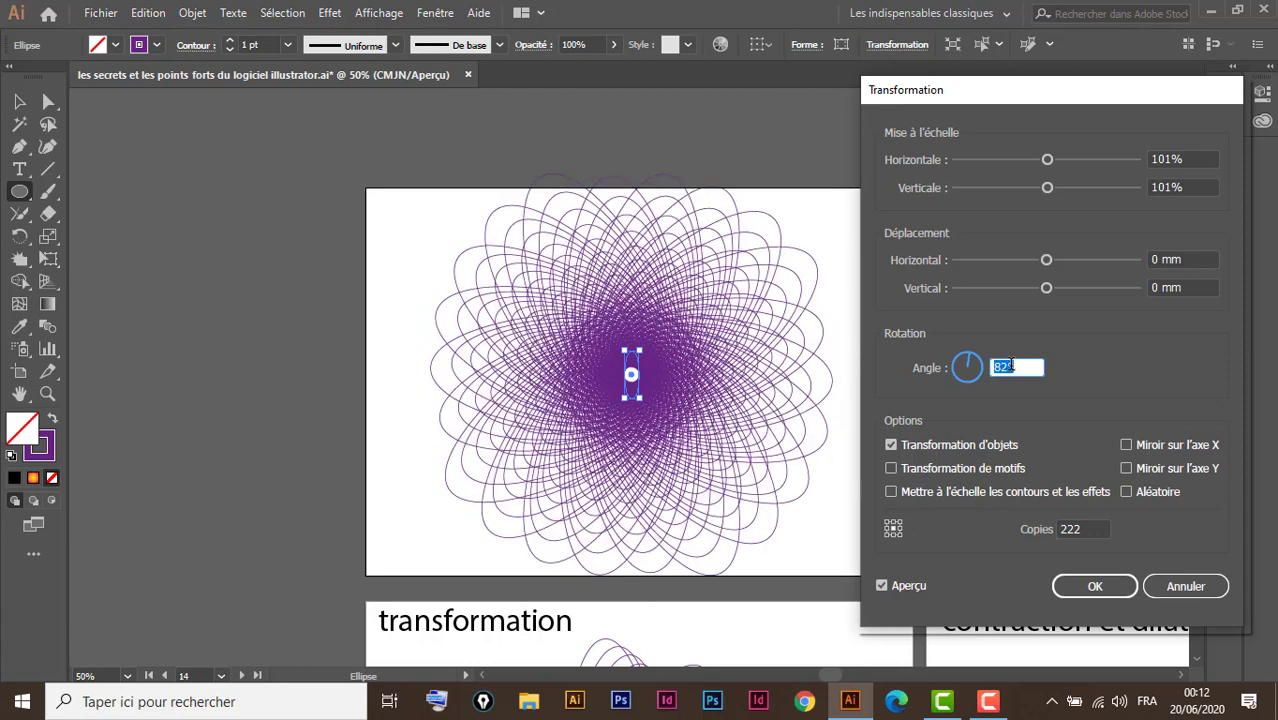
pyautogui.press('Up')
pyautogui.press('Up')
pyautogui.press('Up')
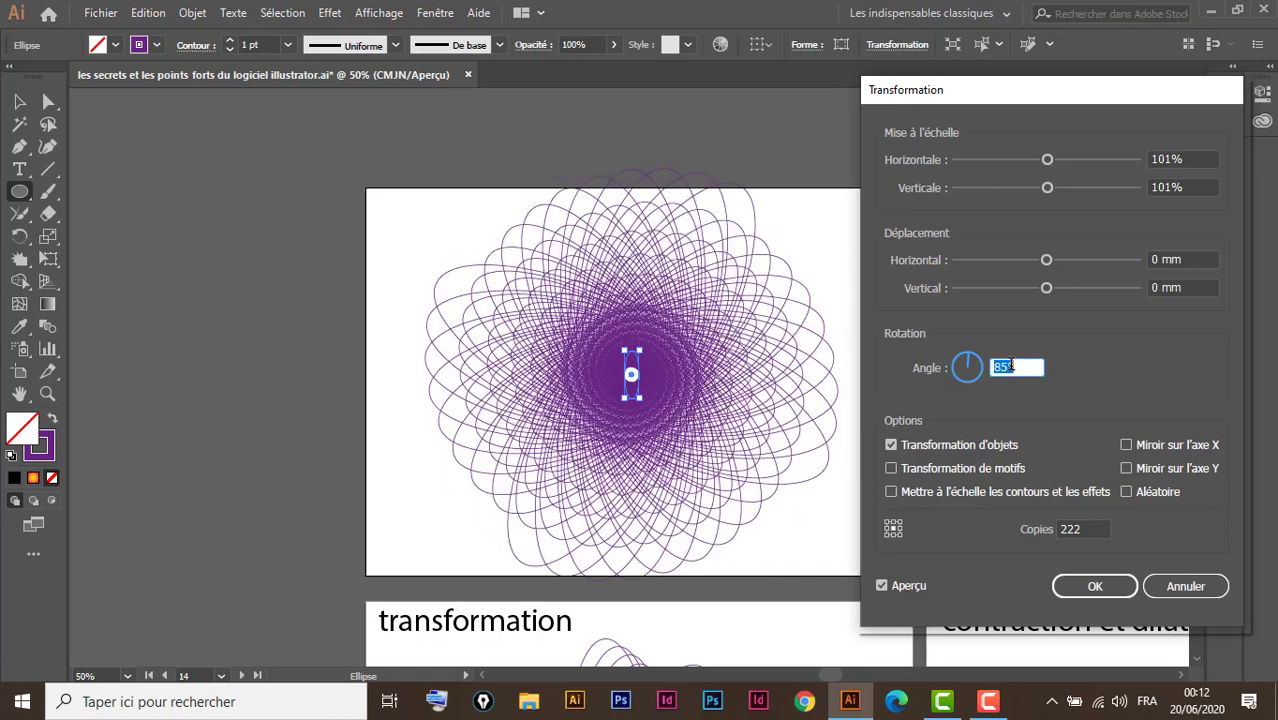
pyautogui.press('Up')
pyautogui.press('Up')
pyautogui.press('Up')
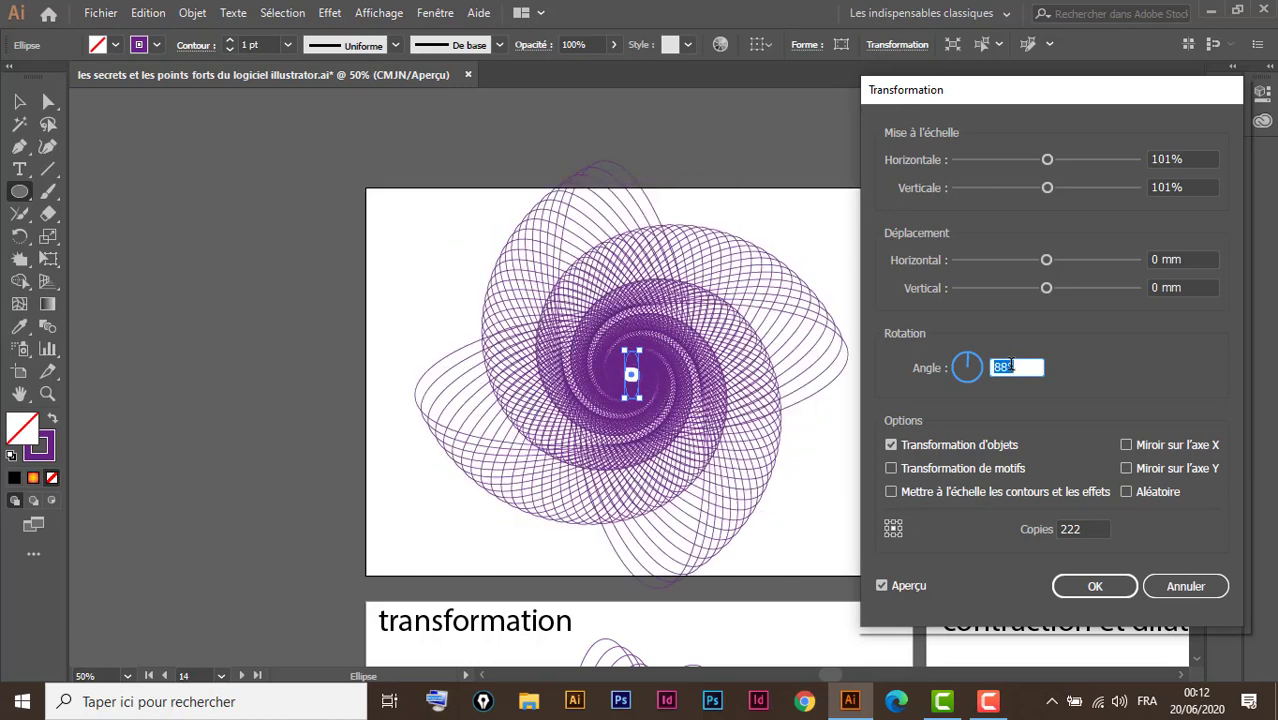
pyautogui.press('Up')
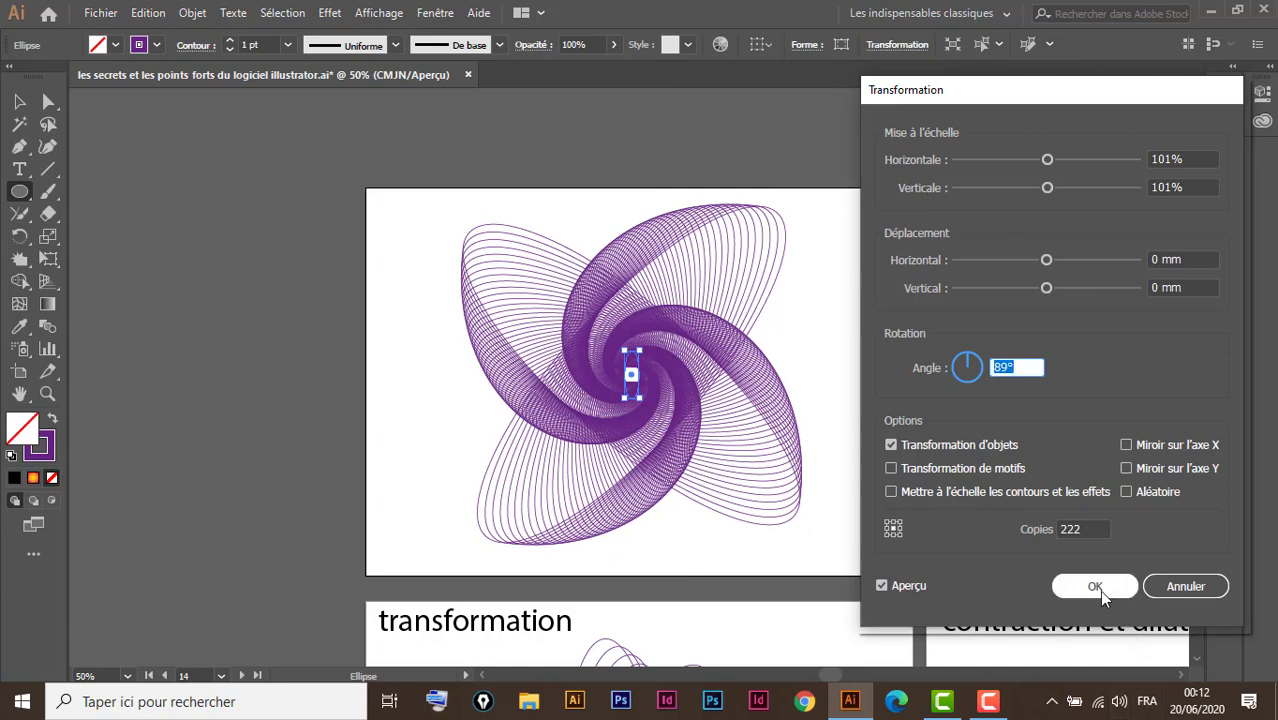
pyautogui.press('Up')
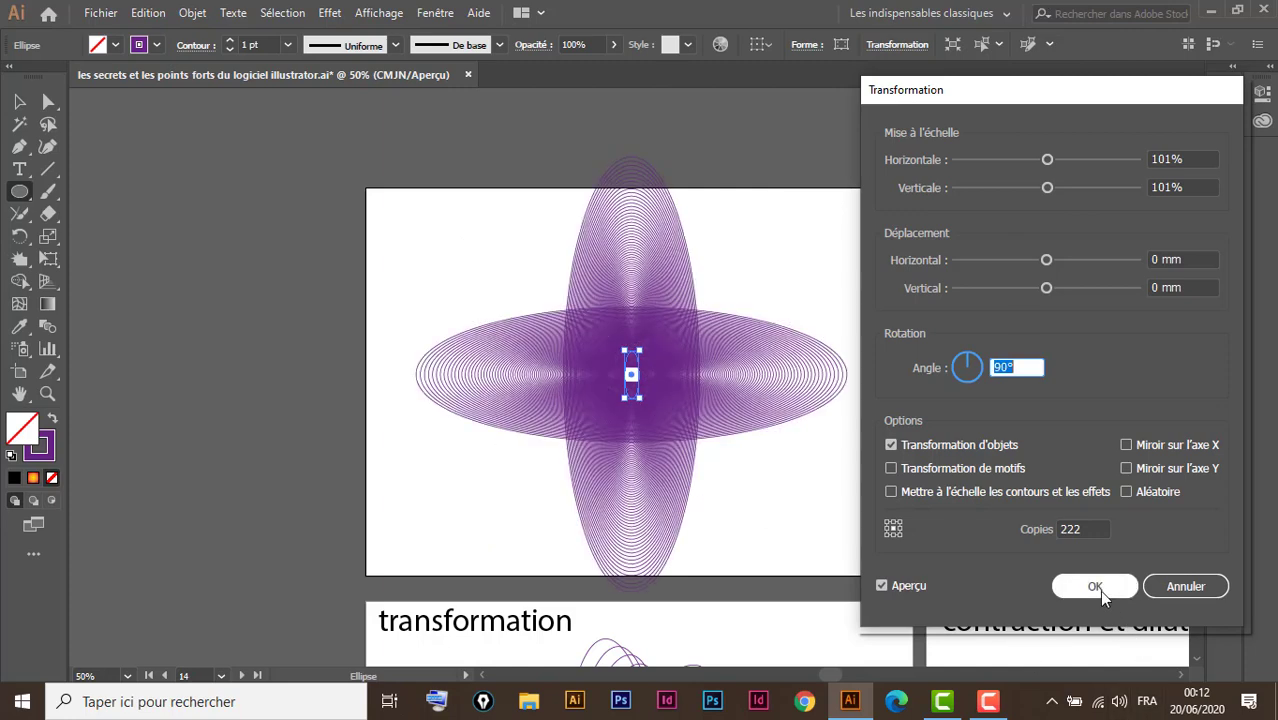
pyautogui.press('Up')
pyautogui.press('Up')
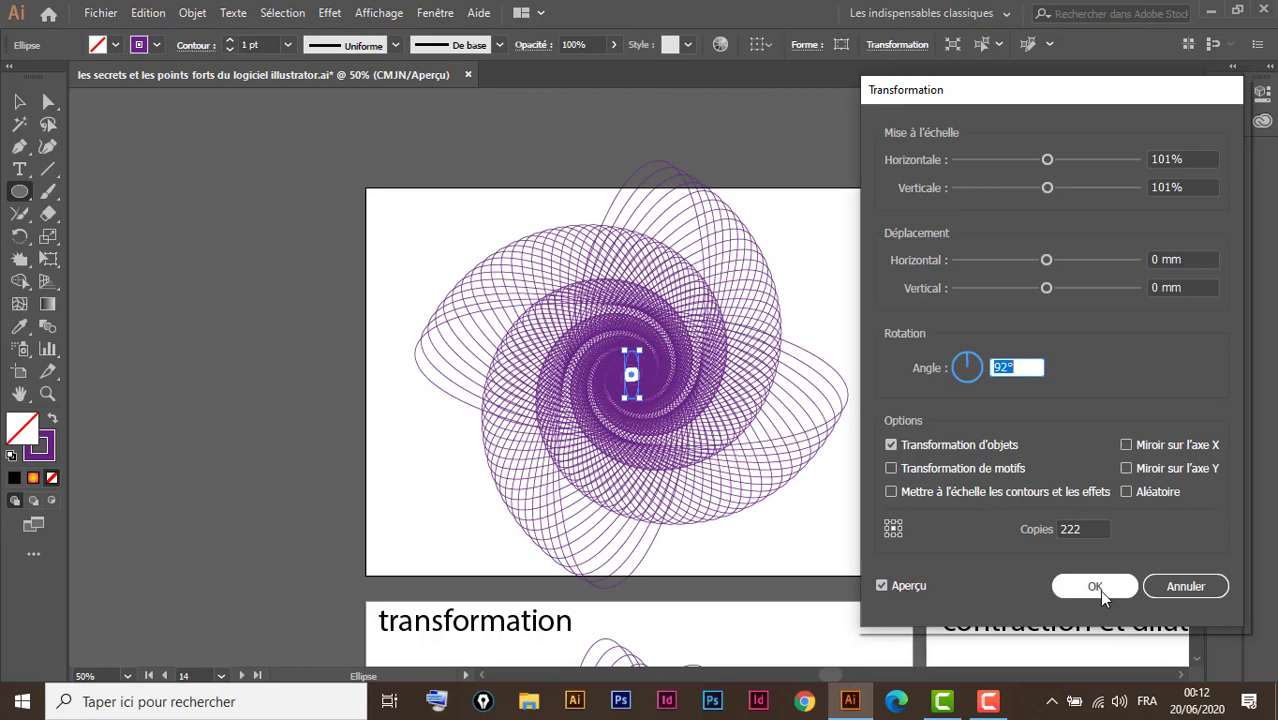
pyautogui.press('Up')
pyautogui.press('Up')
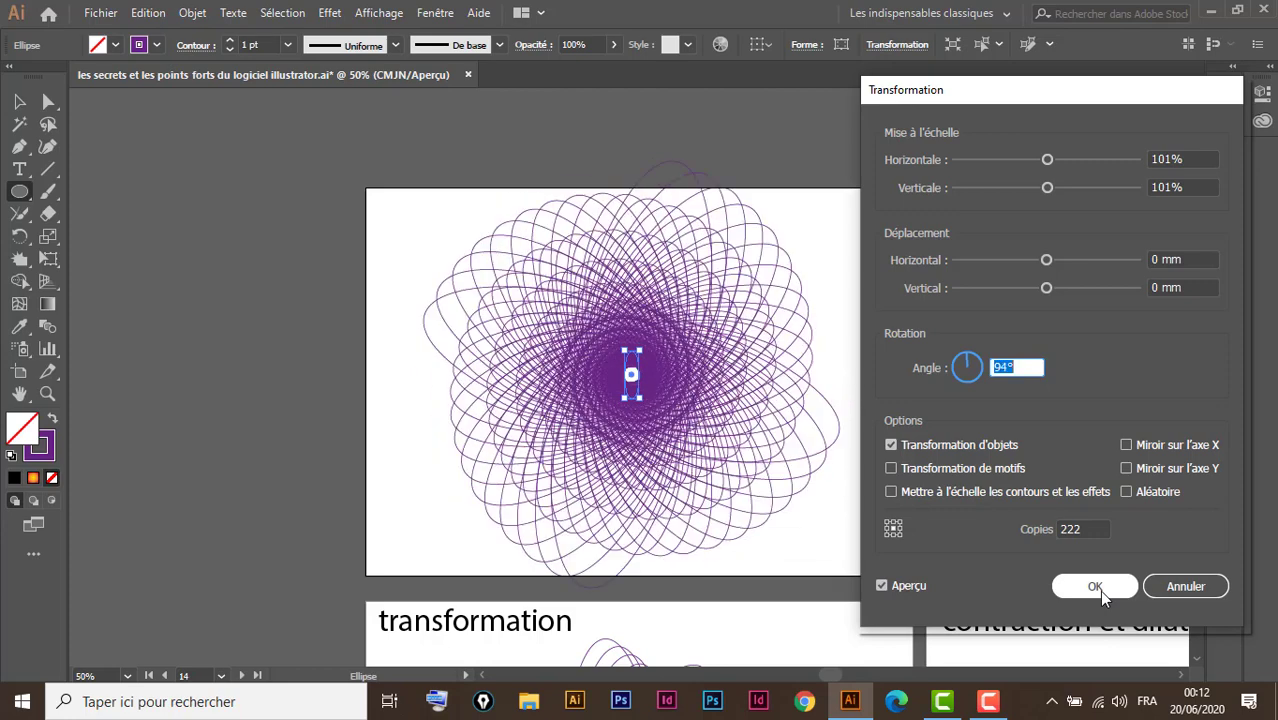
pyautogui.press('Up')
pyautogui.press('Up')
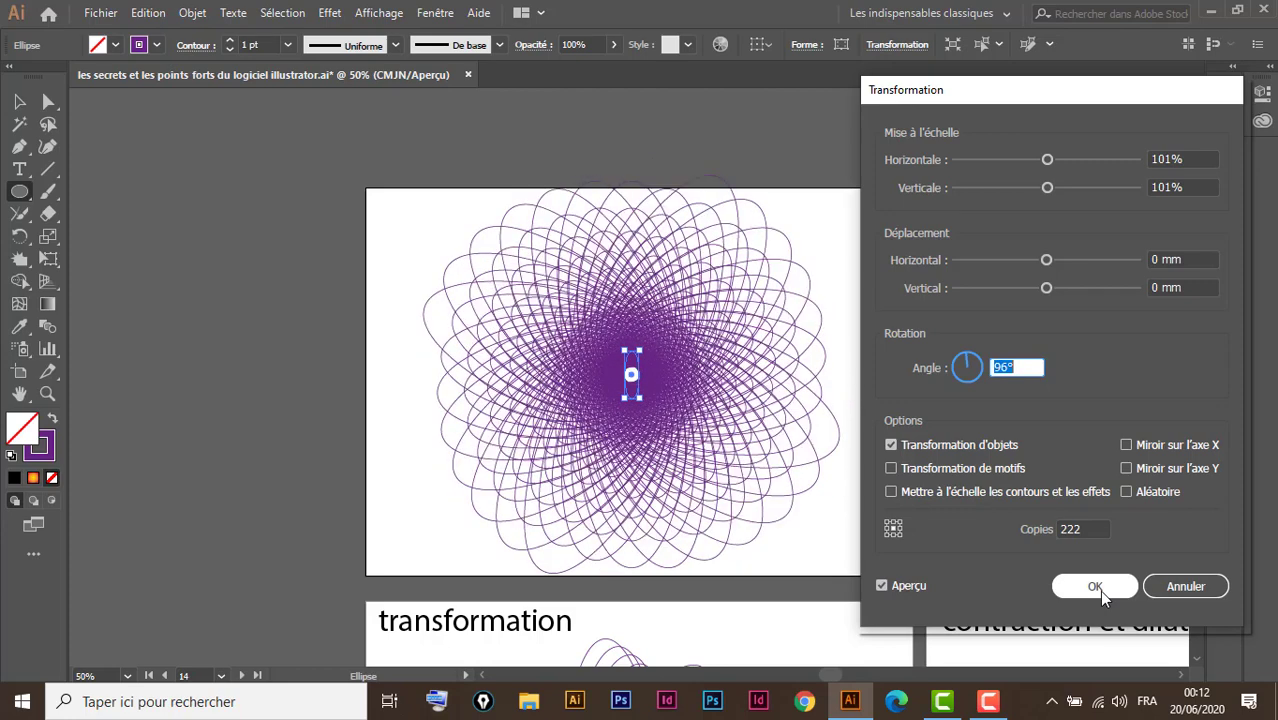
pyautogui.press('Up')
pyautogui.press('Up')
pyautogui.press('Up')
pyautogui.press('Up')
pyautogui.press('Up')
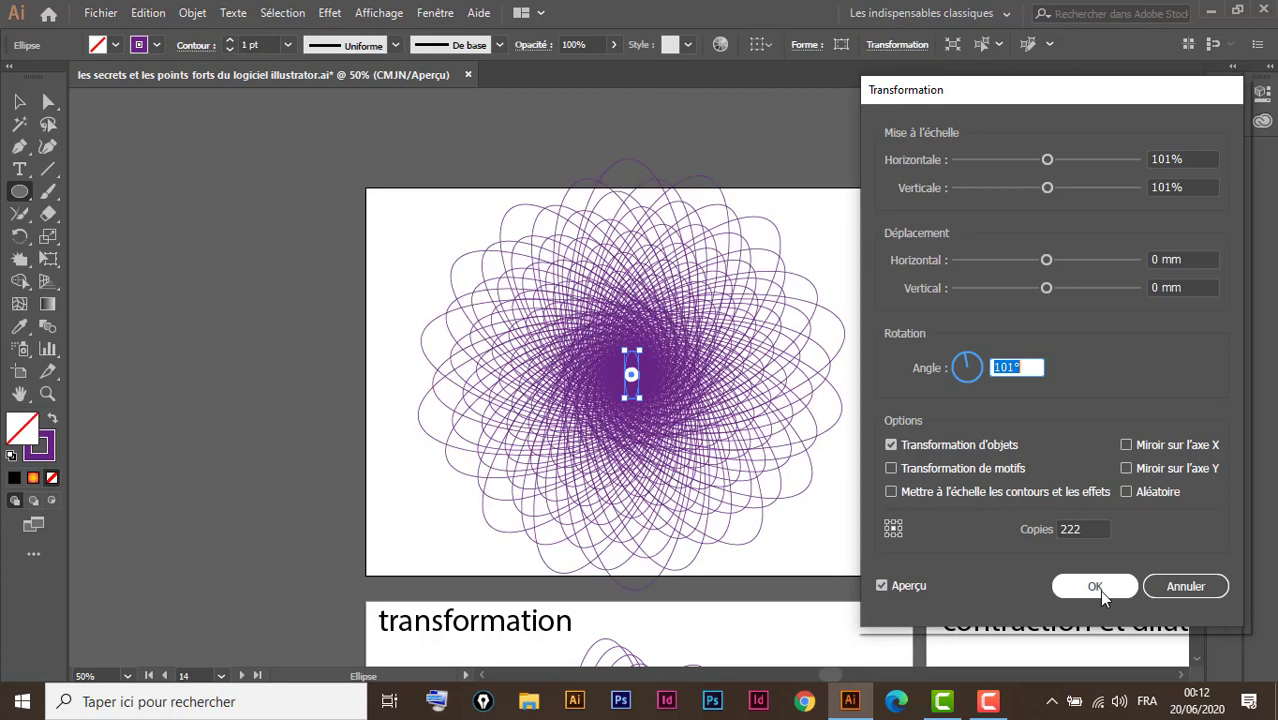
pyautogui.press('Up')
pyautogui.press('Up')
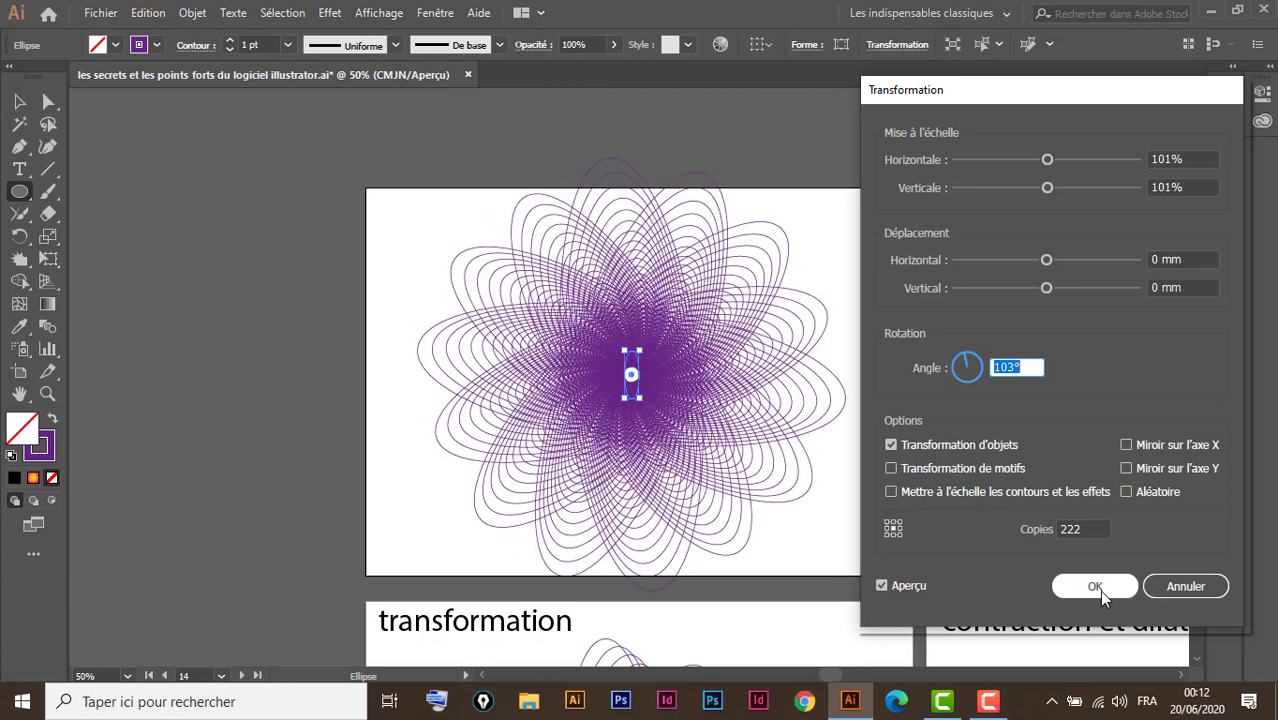
pyautogui.press('Down')
pyautogui.press('Up')
pyautogui.press('Down')
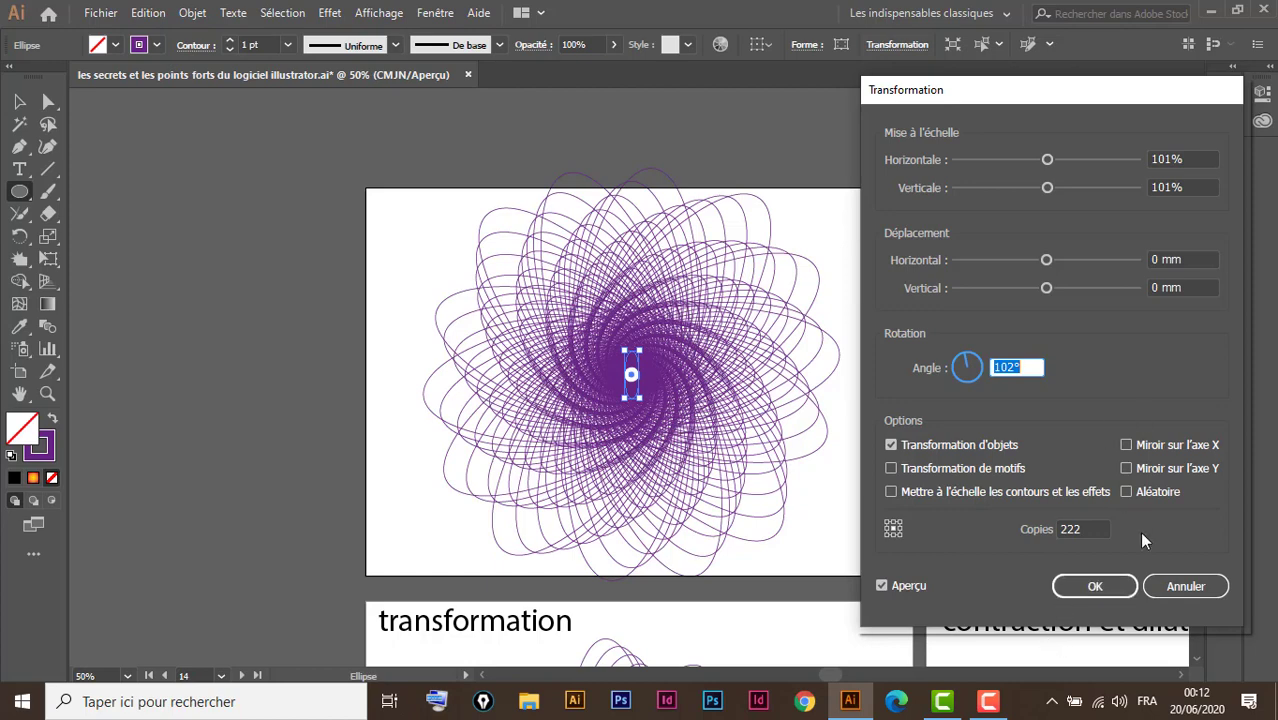
# Step: Apply the 102° transformation and select the spirograph
pyautogui.click(1108, 582)
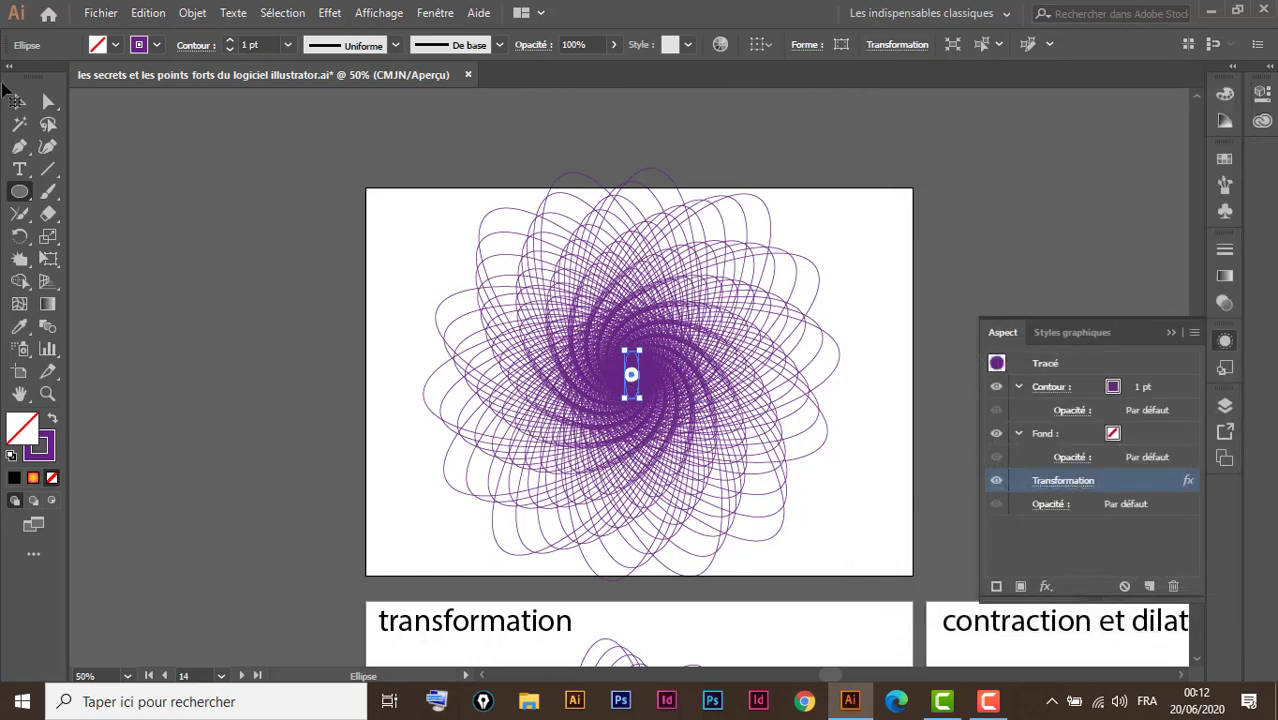
pyautogui.click(21, 104)
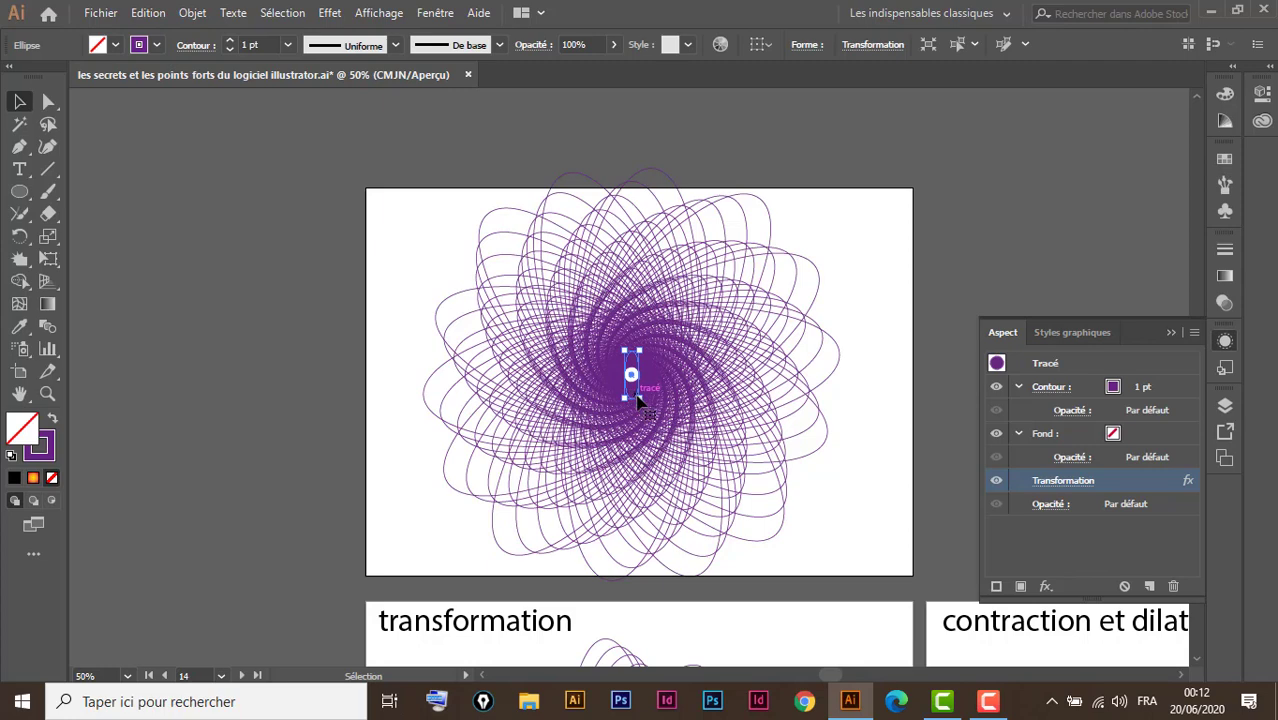
pyautogui.moveTo(637, 397); pyautogui.dragTo(640, 402)
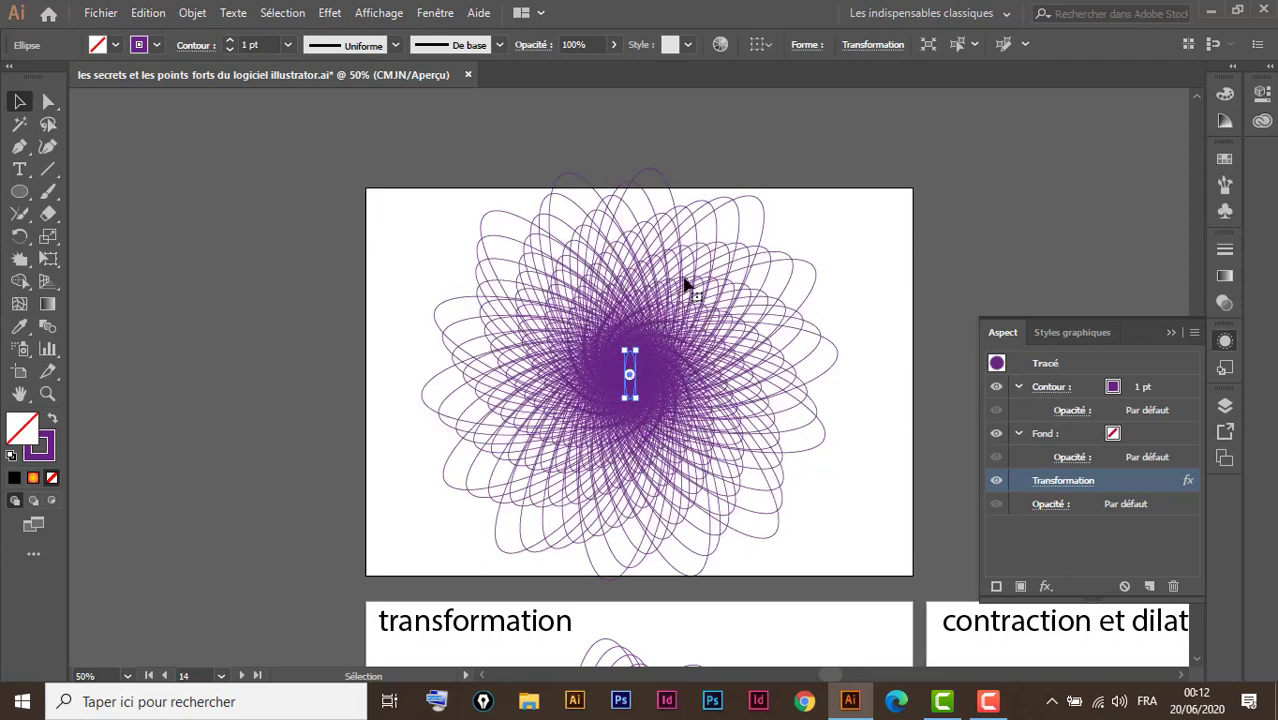
# Step: Try a yellow fill on the spirograph, then set its fill back to None
pyautogui.click(115, 45)
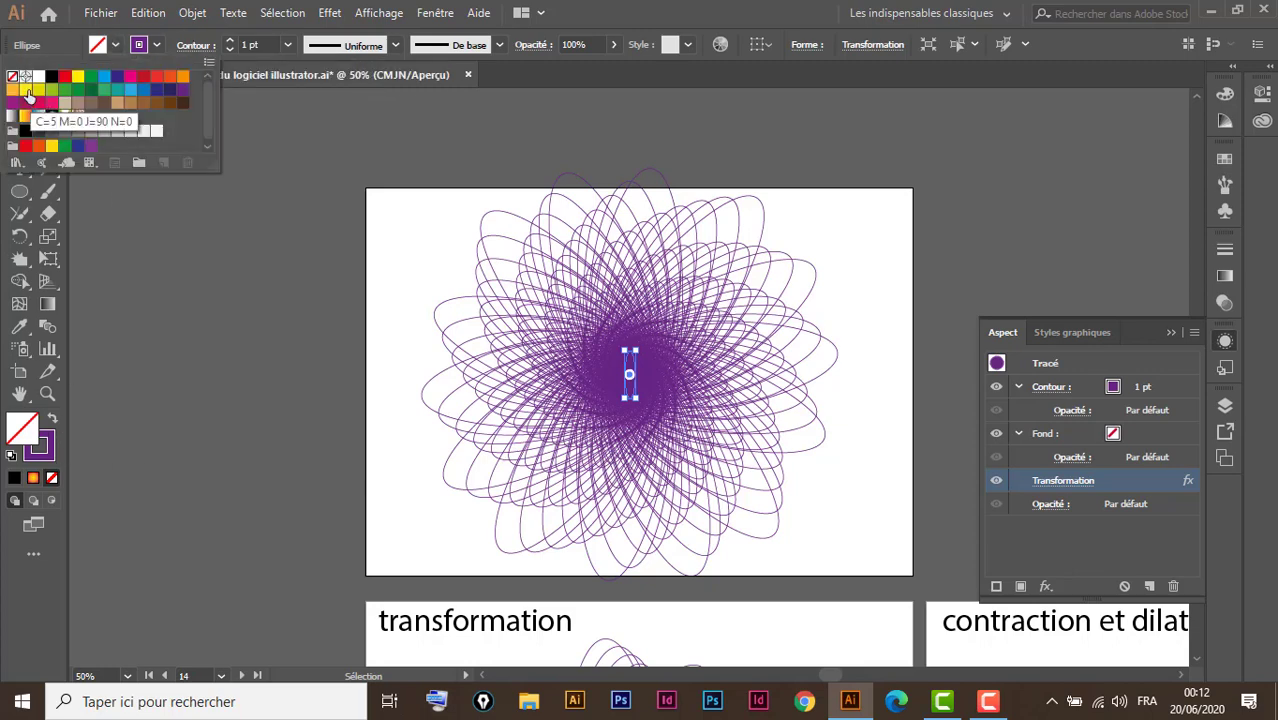
pyautogui.click(26, 89)
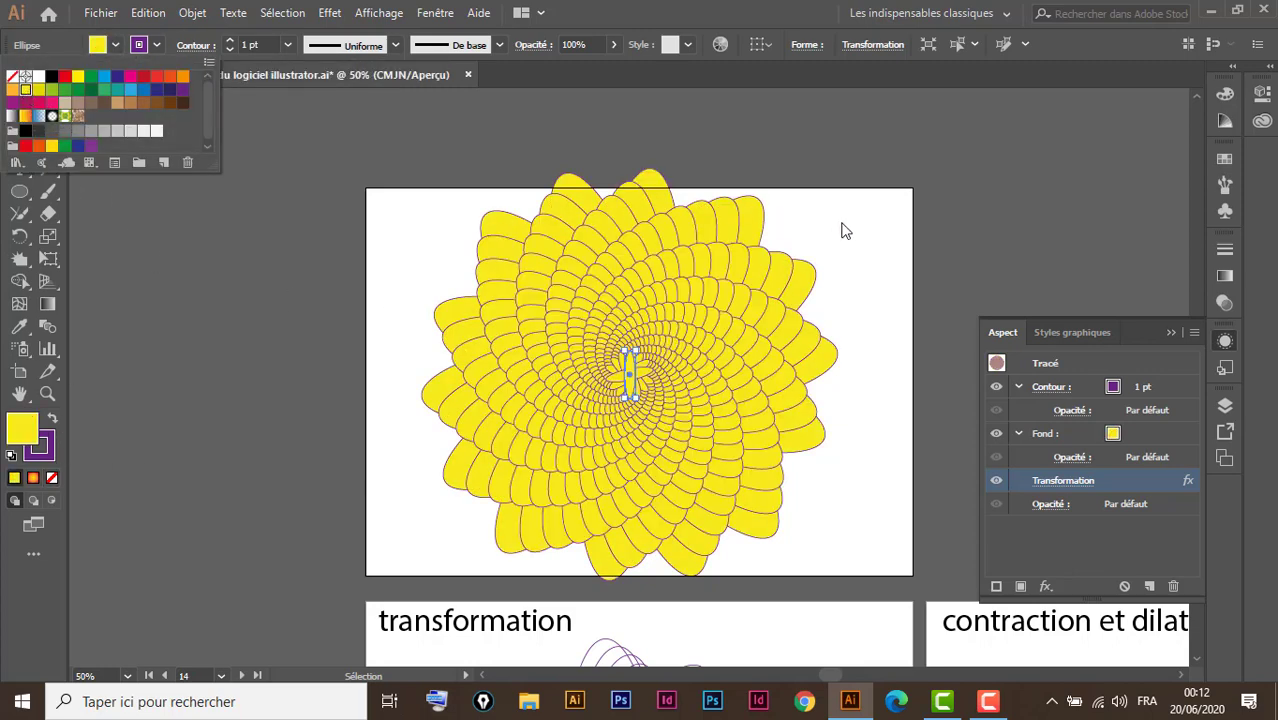
pyautogui.click(850, 260)
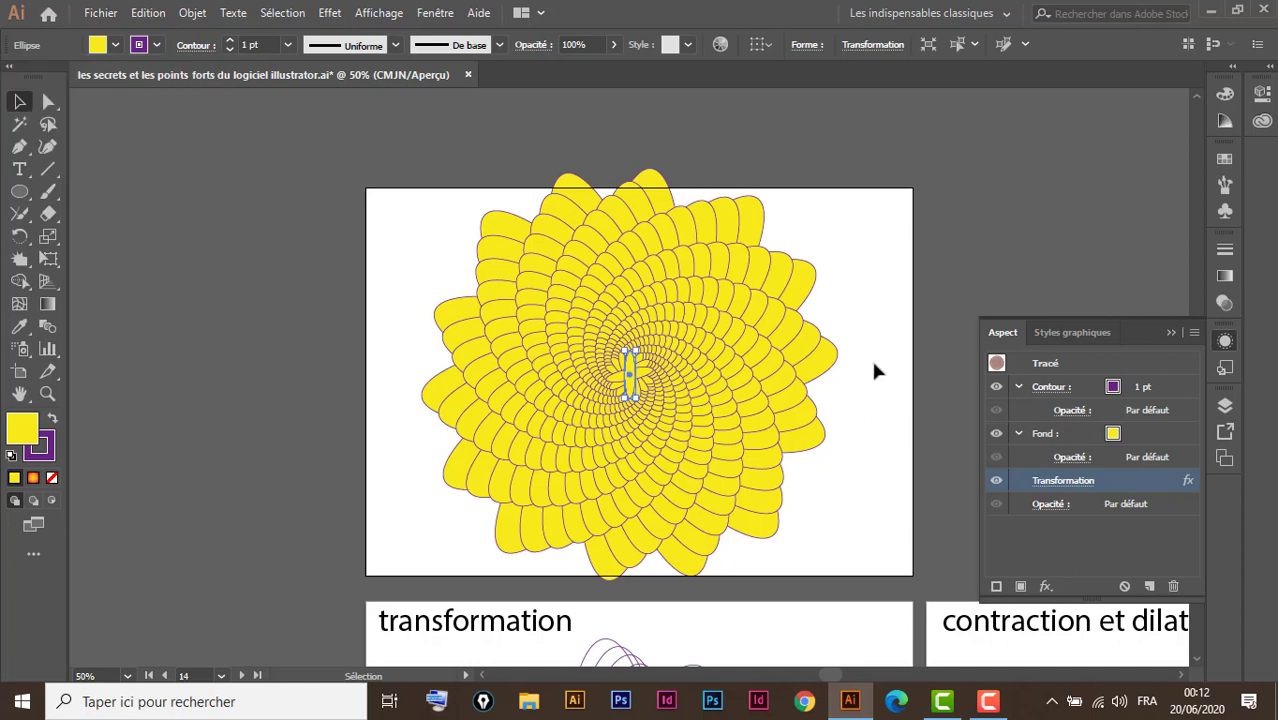
pyautogui.click(115, 45)
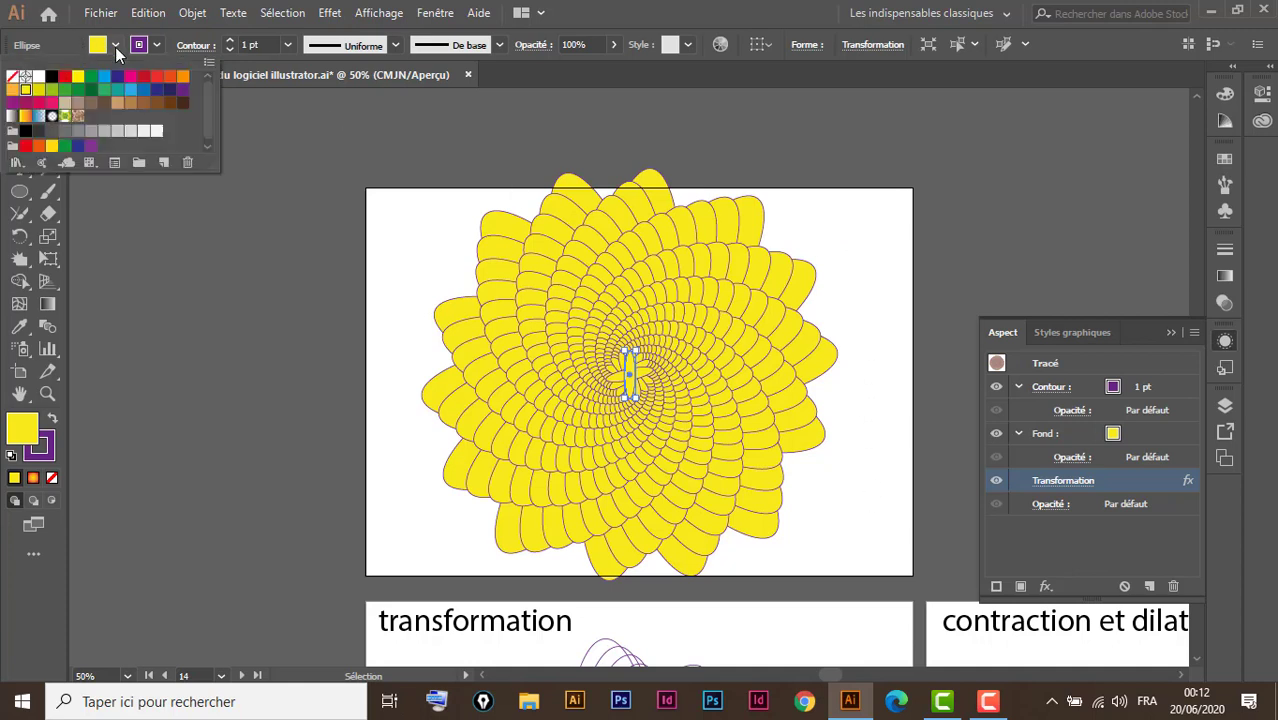
pyautogui.click(12, 77)
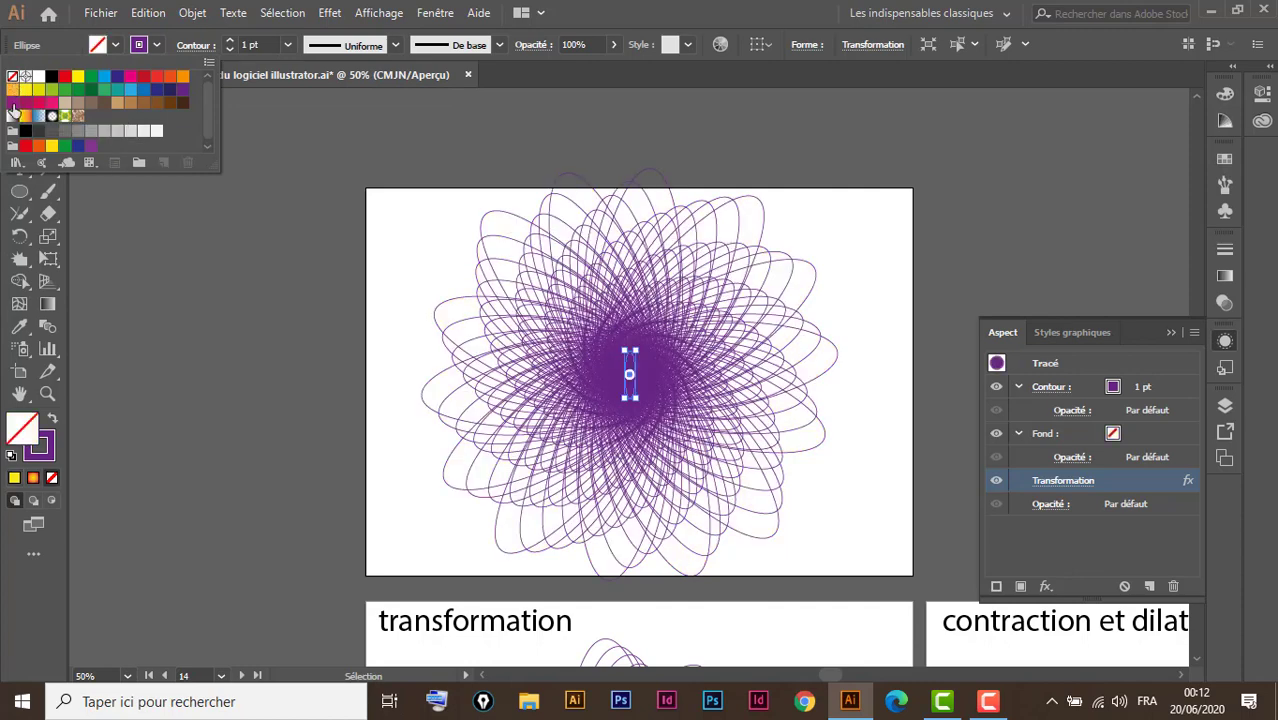
pyautogui.click(850, 236)
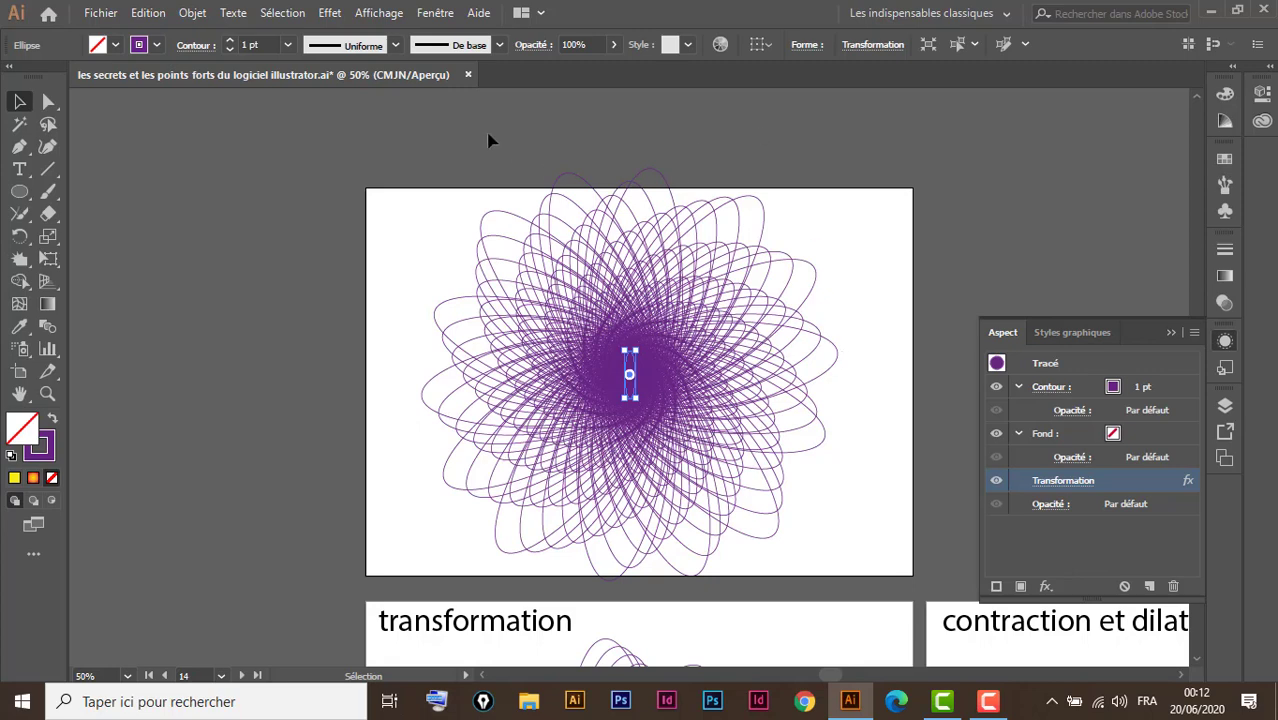
pyautogui.click(329, 13)
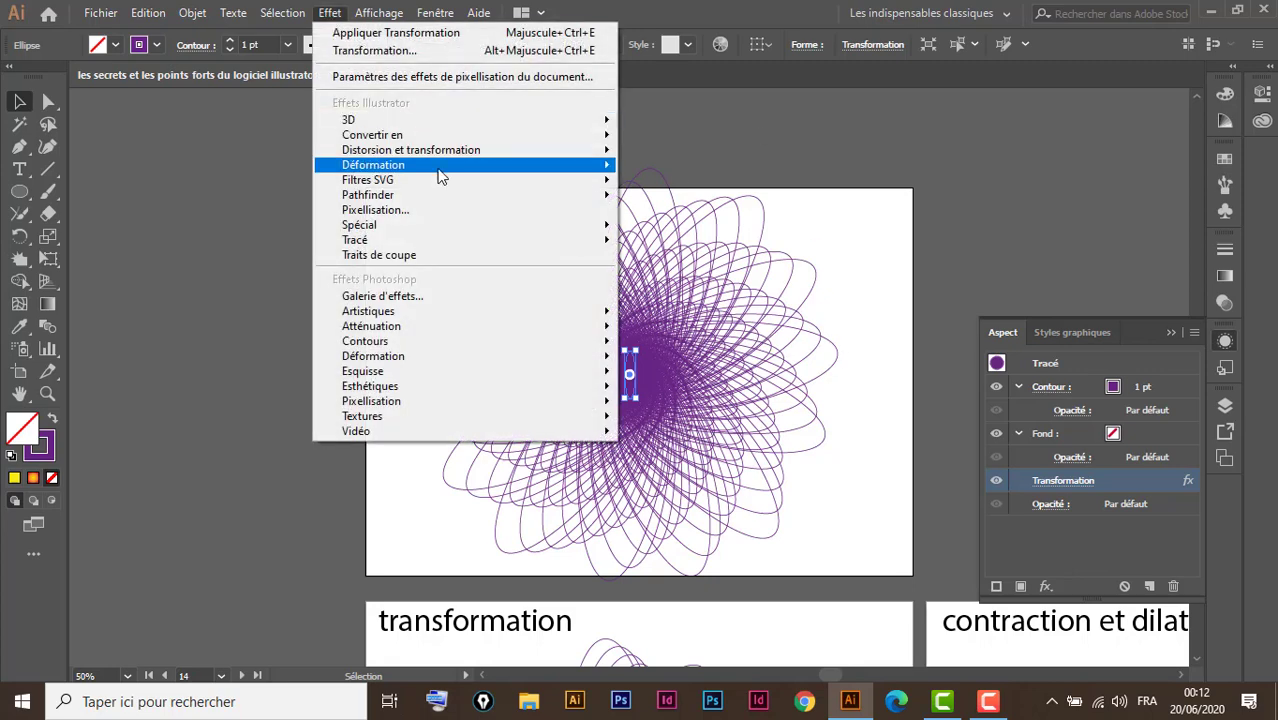
pyautogui.moveTo(411, 150)
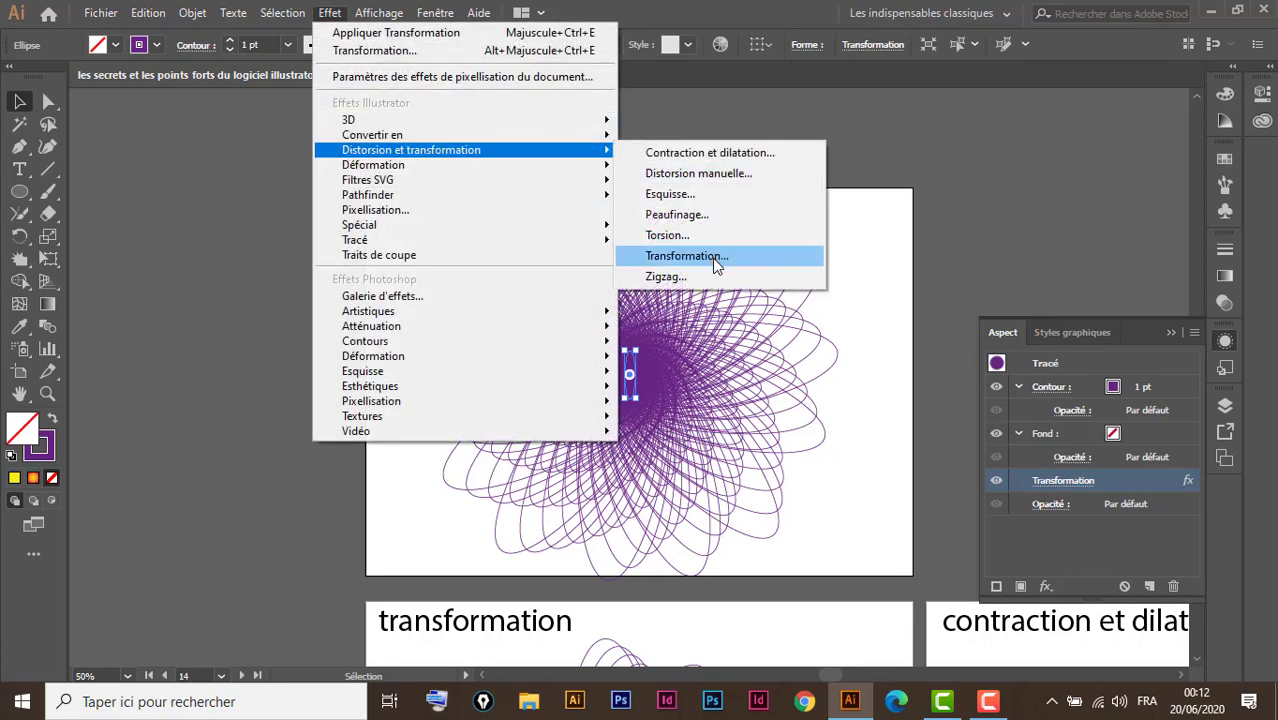
# Step: Close the Effects menu, deselect everything, and pan toward the neighbouring artboards
pyautogui.click(887, 228)
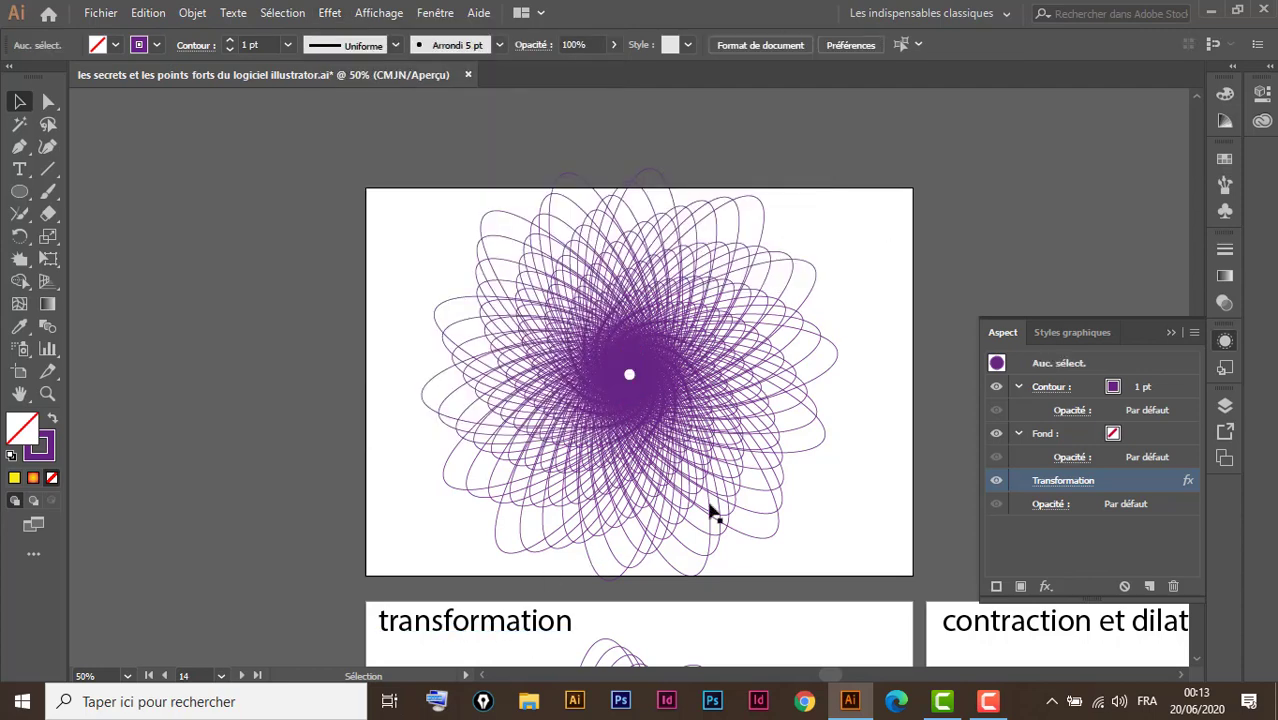
pyautogui.click(1172, 341)
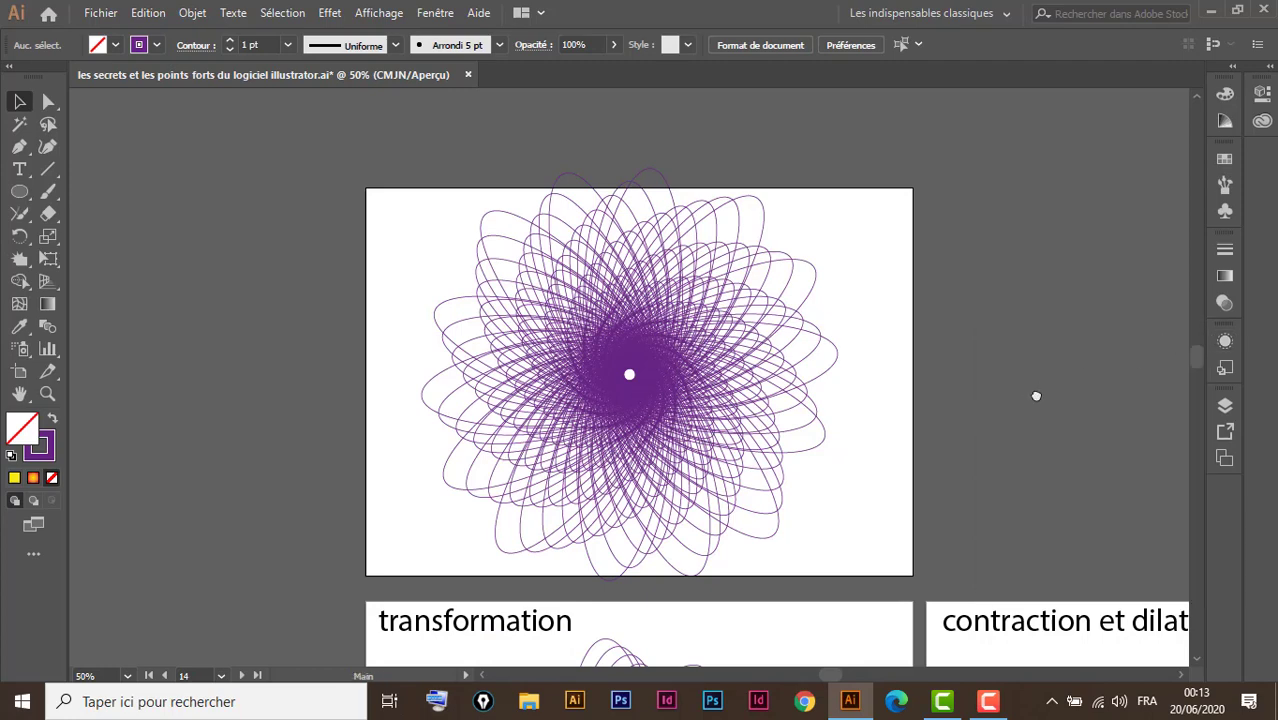
pyautogui.moveTo(1035, 394)
pyautogui.mouseDown()
pyautogui.moveTo(821, 375)
pyautogui.moveTo(630, 314)
pyautogui.mouseUp()
pyautogui.scroll(-3, 719, 394)
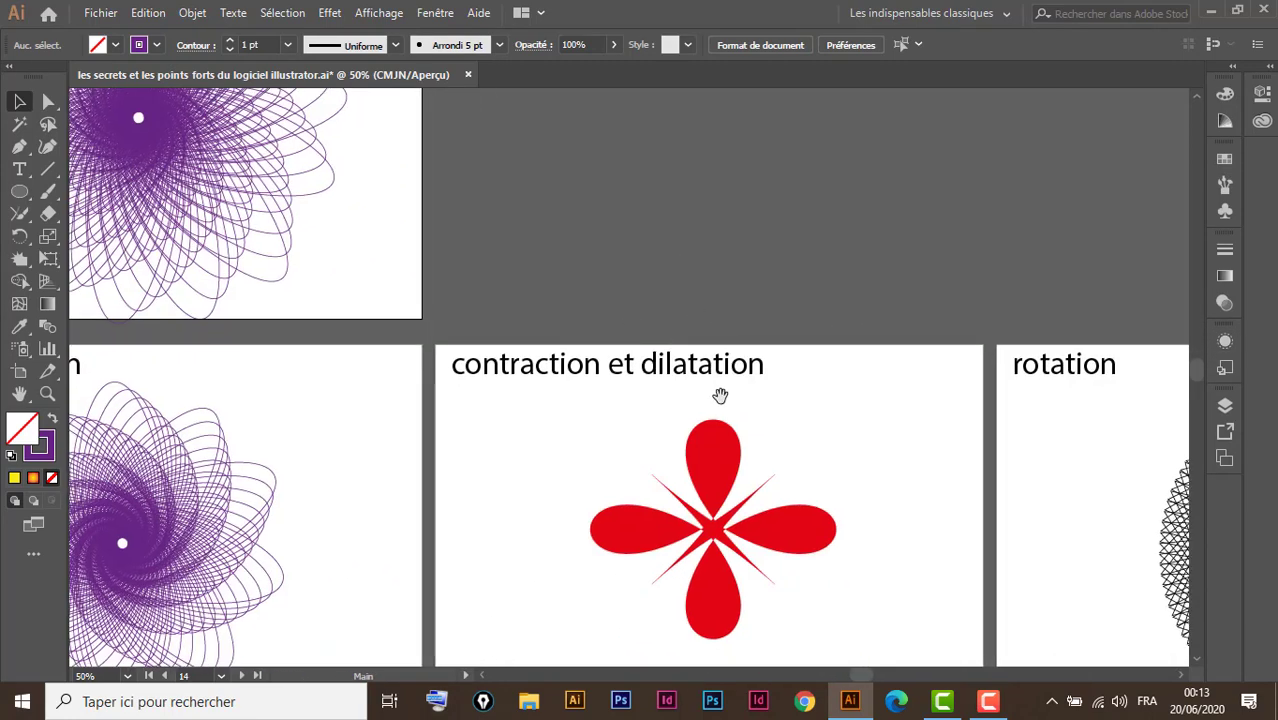
pyautogui.scroll(-2, 706, 368)
# Step: Select the red flower and its star centre on the contraction et dilatation example
pyautogui.click(700, 370)
pyautogui.click(460, 287)
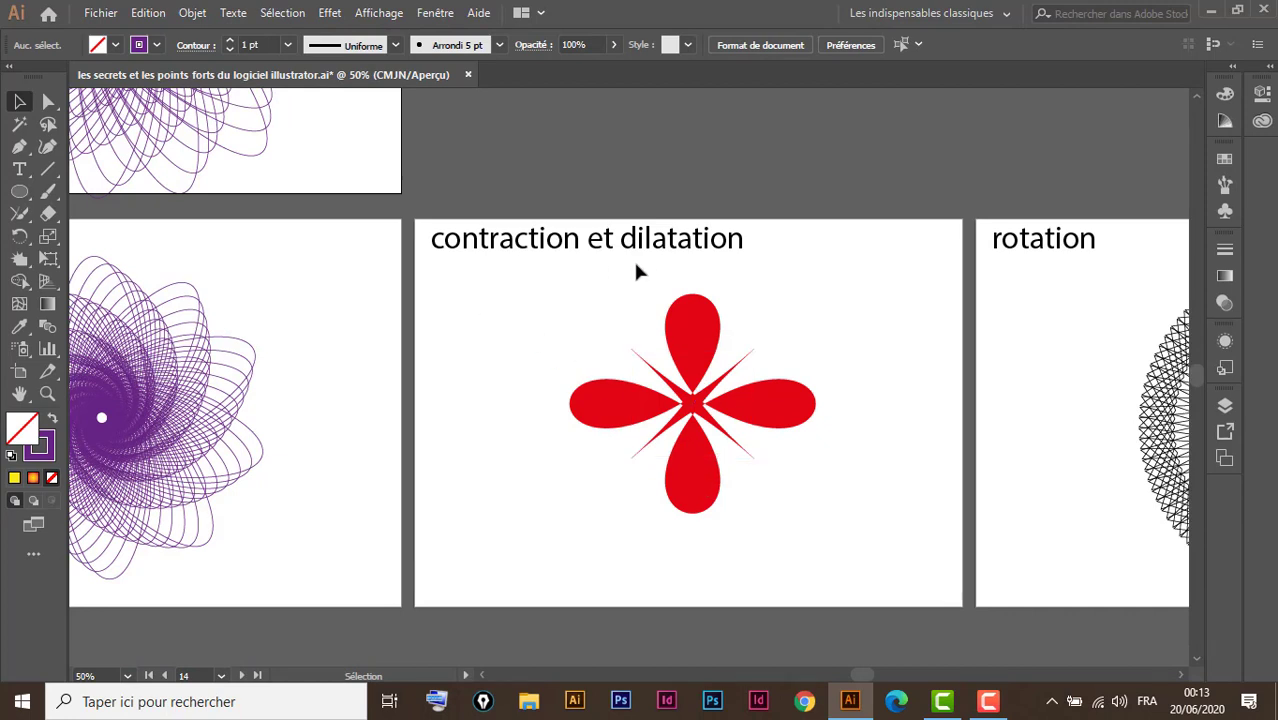
pyautogui.click(748, 348)
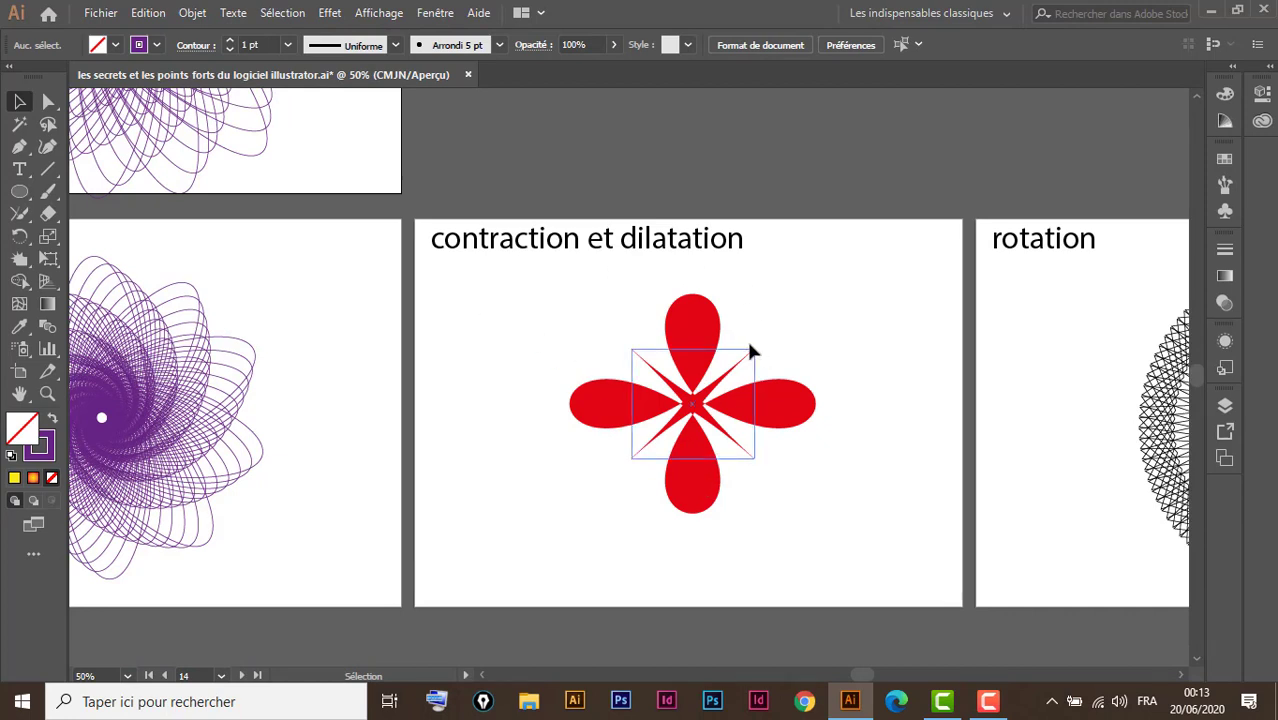
pyautogui.click(832, 219)
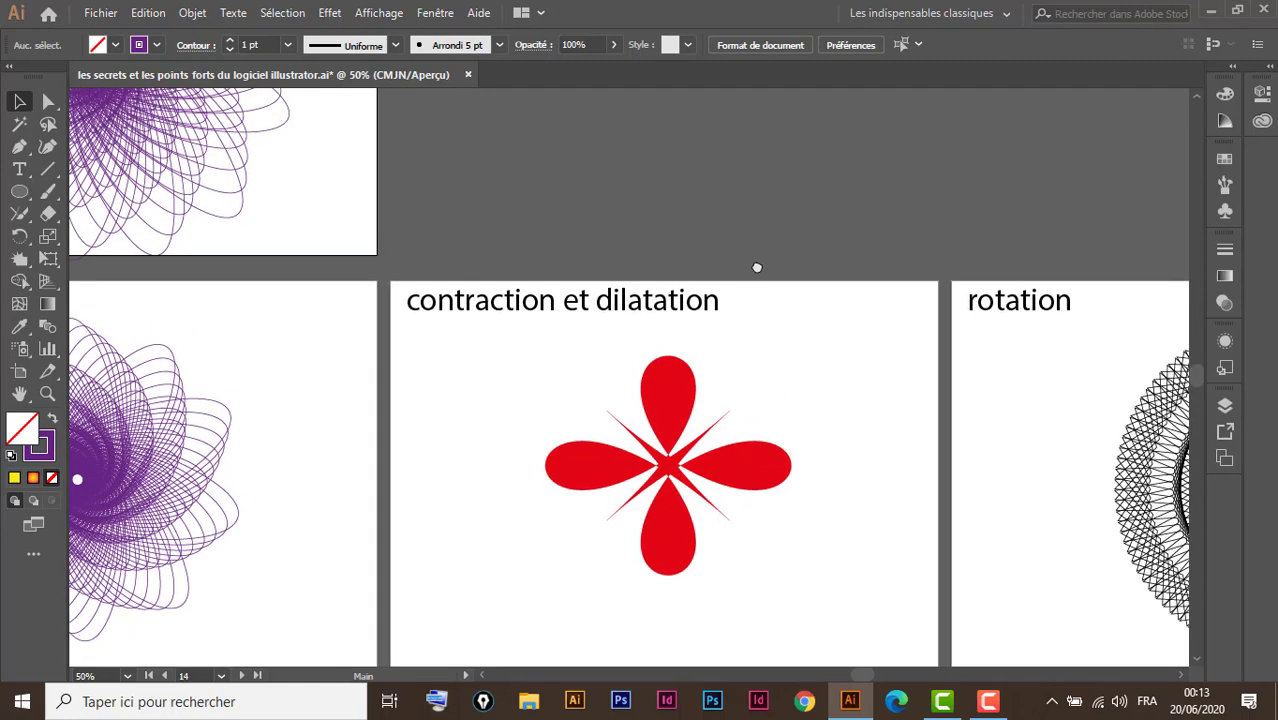
# Step: Zoom out to 33.33% and frame the spirograph artboard fully in view
pyautogui.moveTo(790, 178); pyautogui.dragTo(730, 320)
pyautogui.press('ctrl')
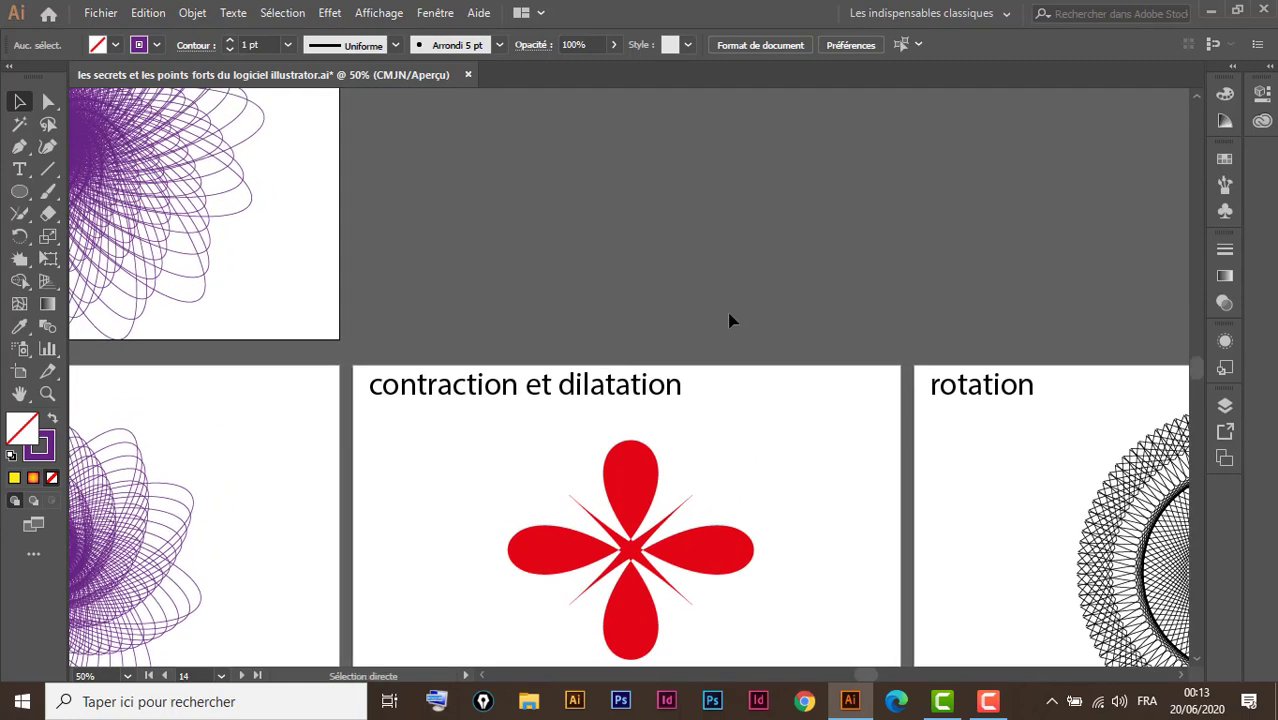
pyautogui.hotkey('ctrl', '-')
pyautogui.moveTo(730, 297); pyautogui.dragTo(687, 340)
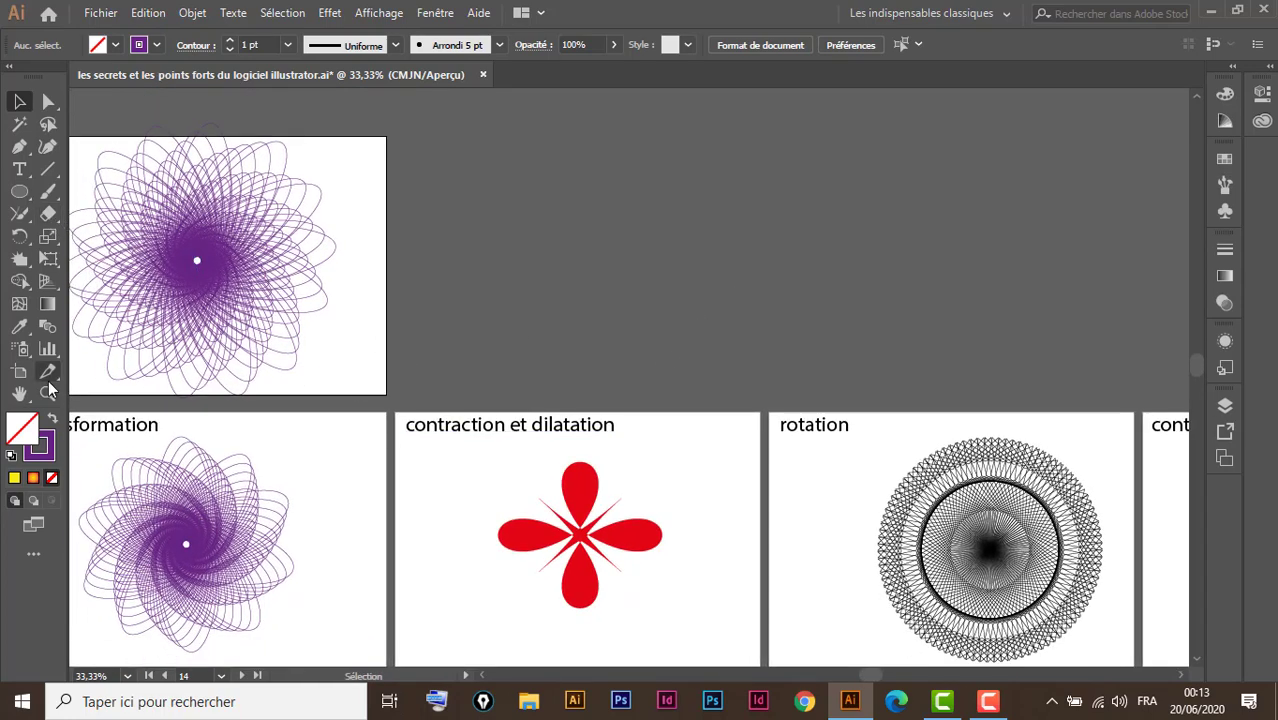
# Step: Add a new empty artboard beside the spirograph artboard
pyautogui.click(19, 371)
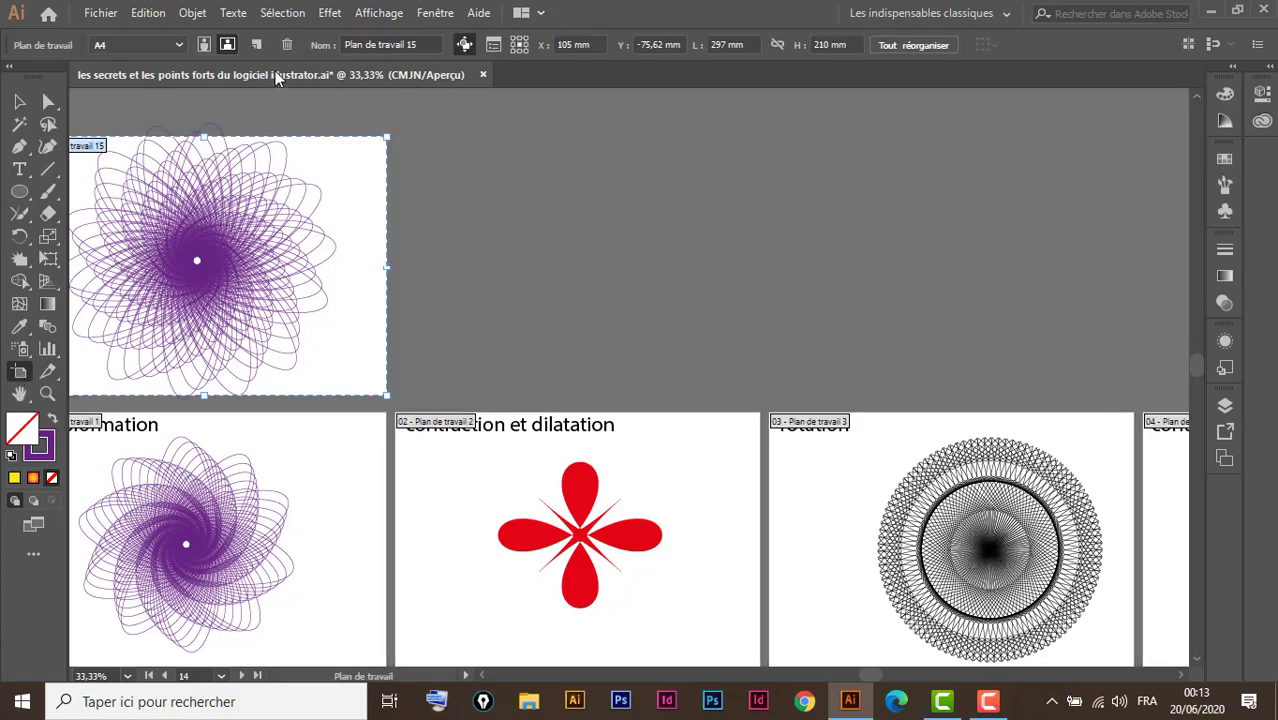
pyautogui.click(259, 43)
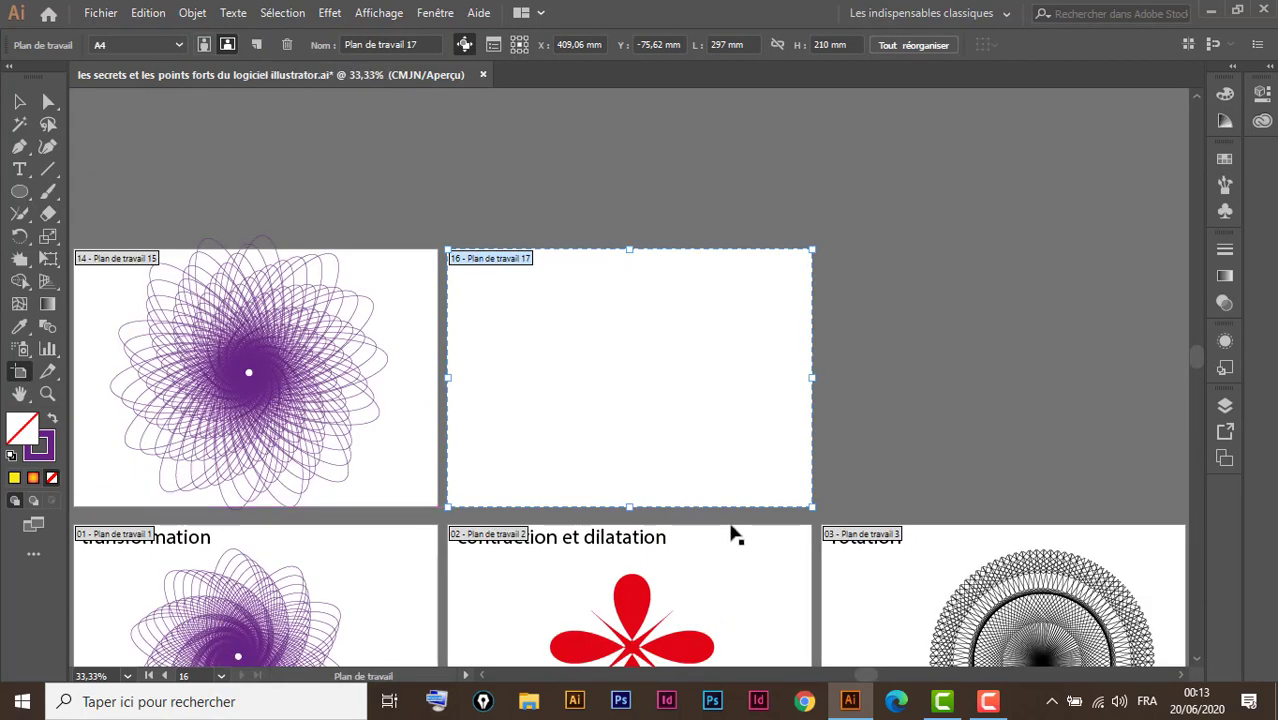
pyautogui.scroll(-2, 748, 456)
pyautogui.scroll(-1, 748, 456)
pyautogui.scroll(-1, 748, 456)
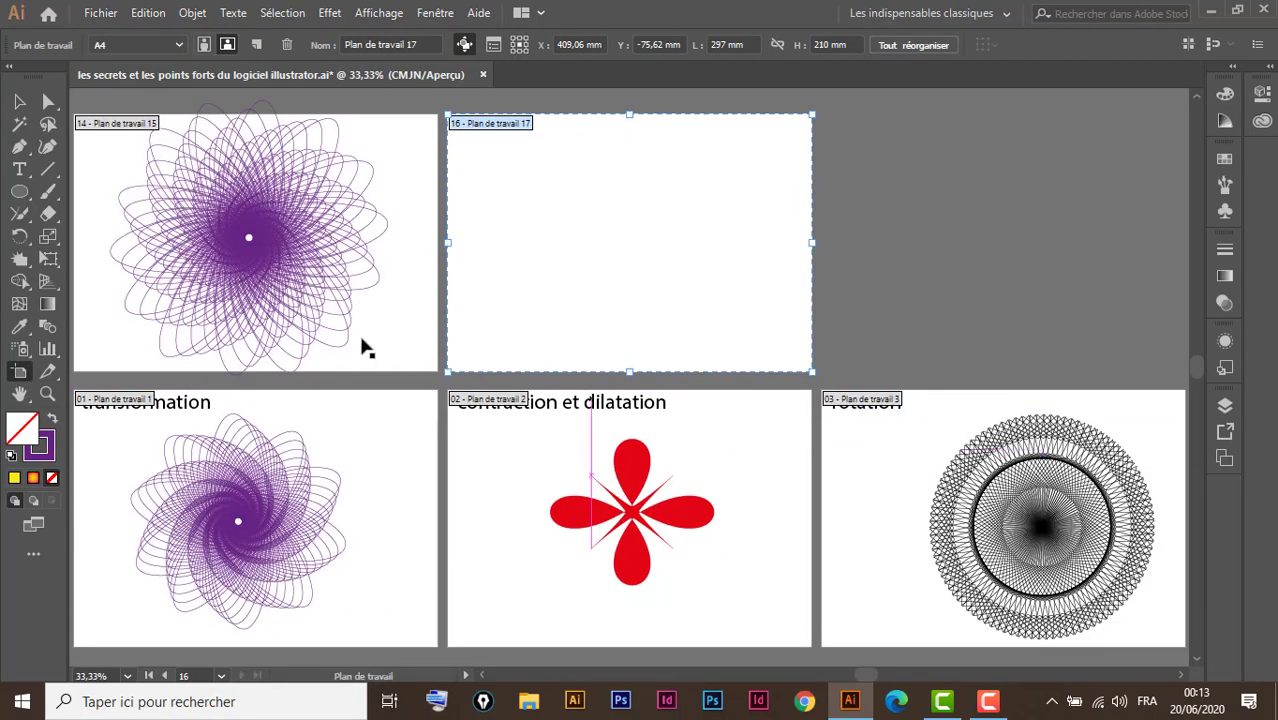
# Step: Draw an 80 mm square on the empty artboard
pyautogui.click(20, 196)
pyautogui.click(19, 196)
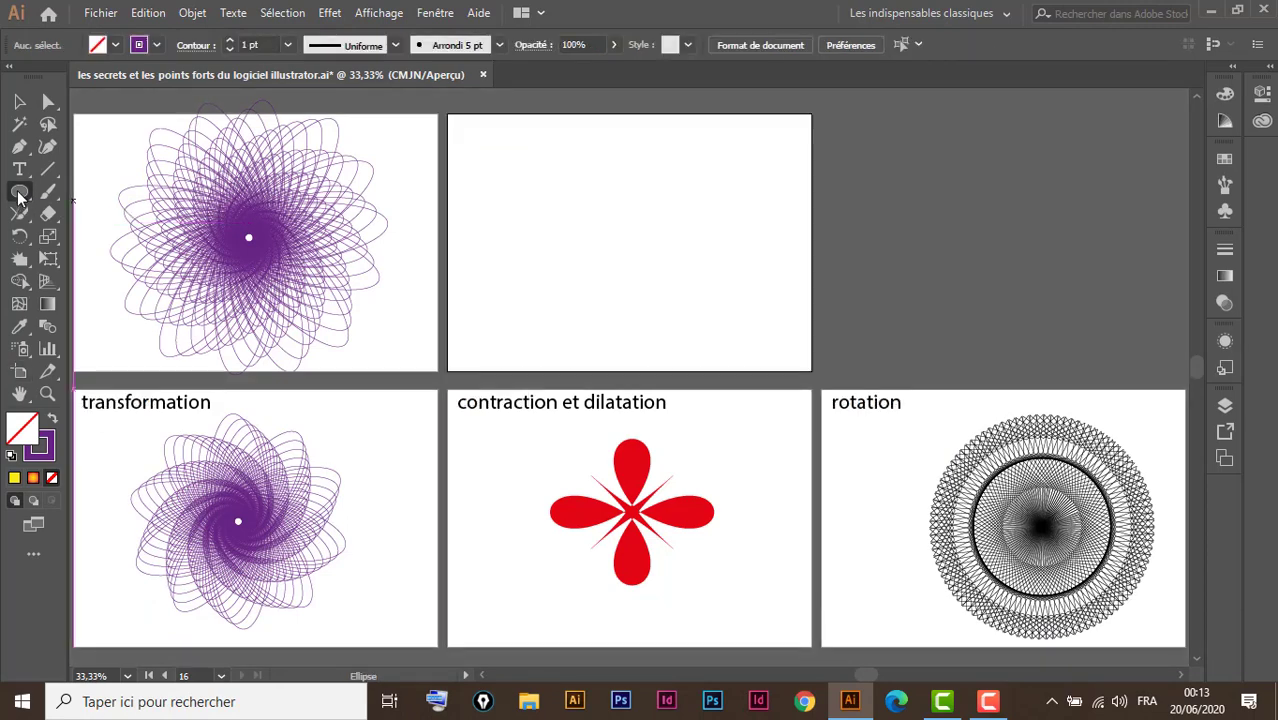
pyautogui.click(80, 192)
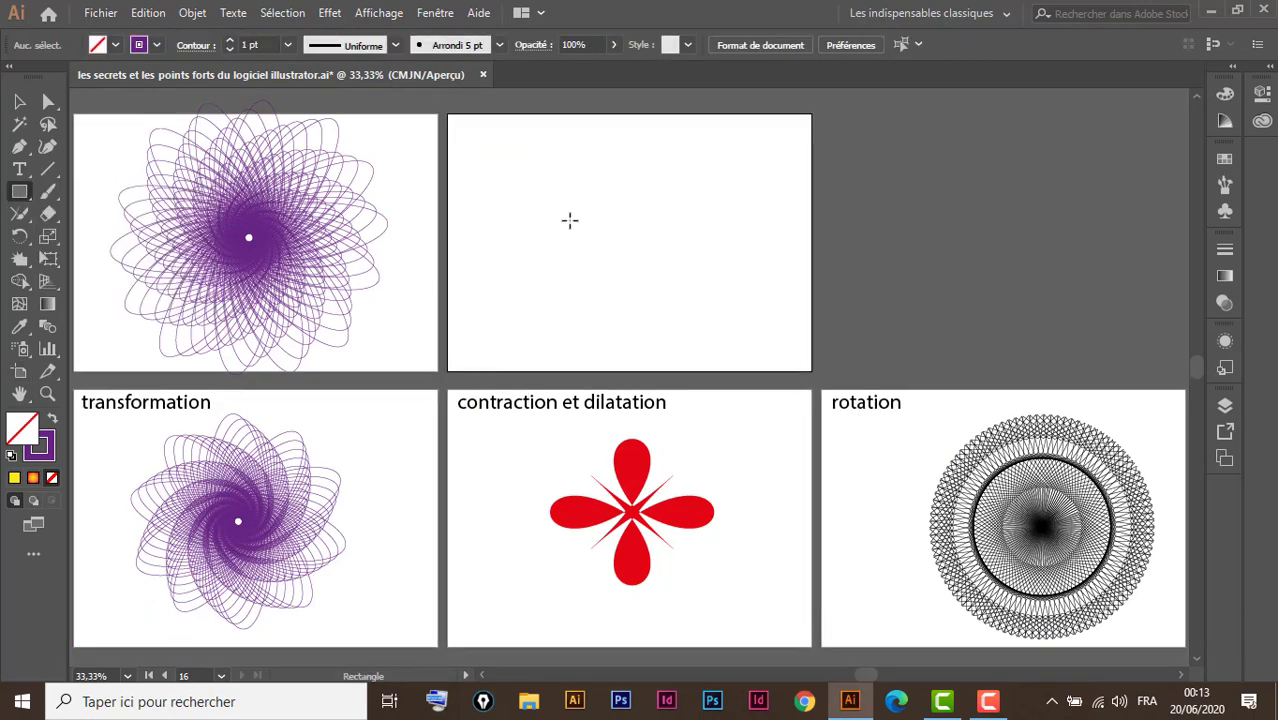
pyautogui.moveTo(566, 193)
pyautogui.mouseDown()
pyautogui.moveTo(690, 326)
pyautogui.moveTo(683, 309)
pyautogui.mouseUp()
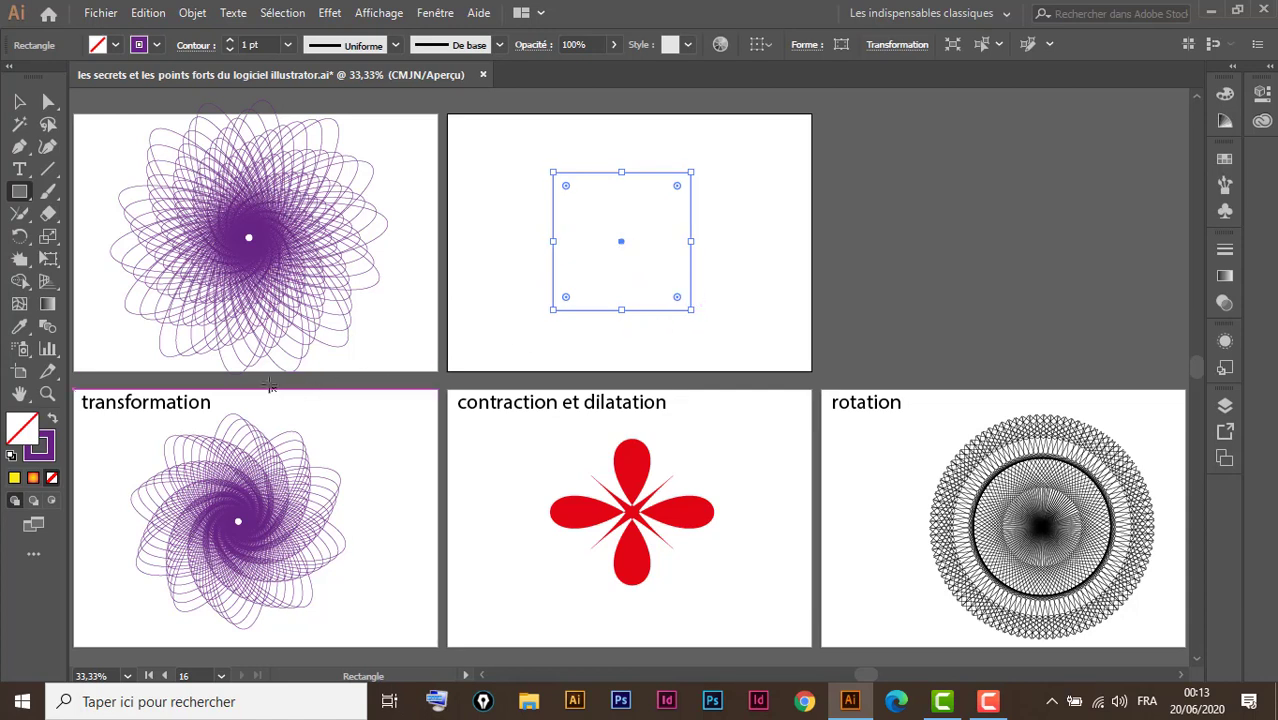
# Step: Give the square a red fill with no outline
pyautogui.click(53, 420)
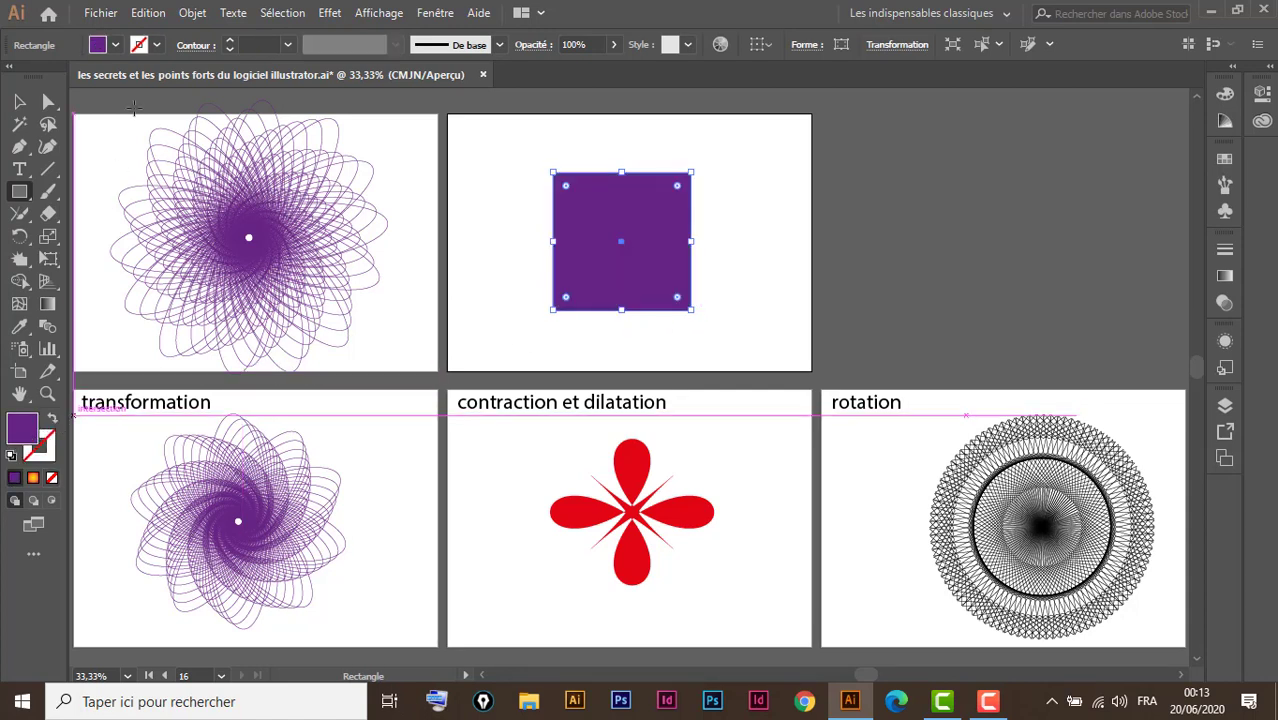
pyautogui.click(116, 45)
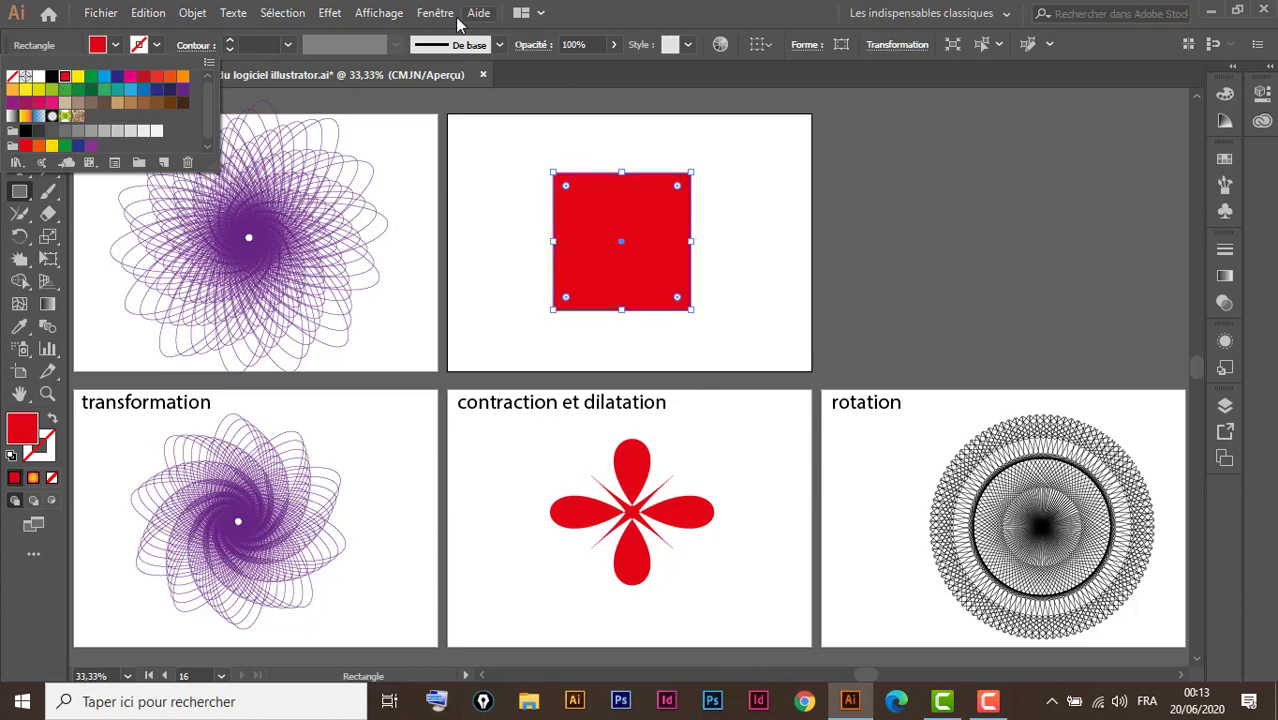
pyautogui.click(330, 18)
pyautogui.click(331, 14)
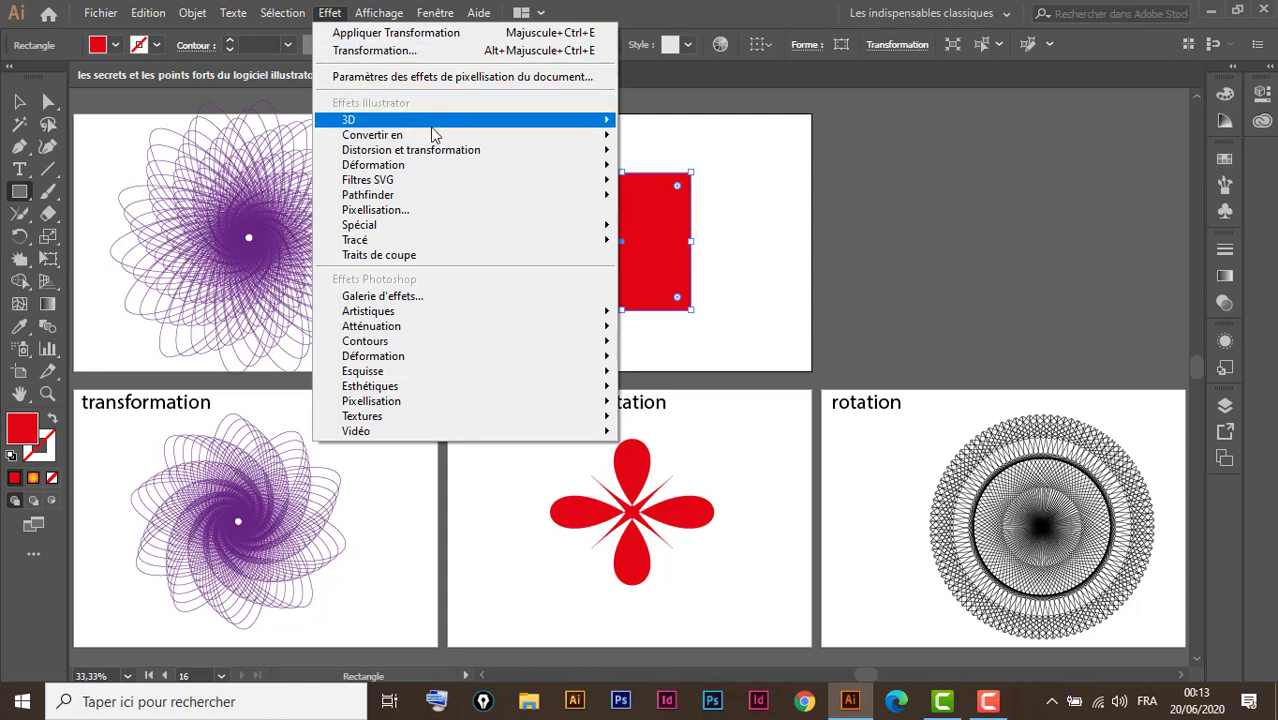
pyautogui.moveTo(411, 150)
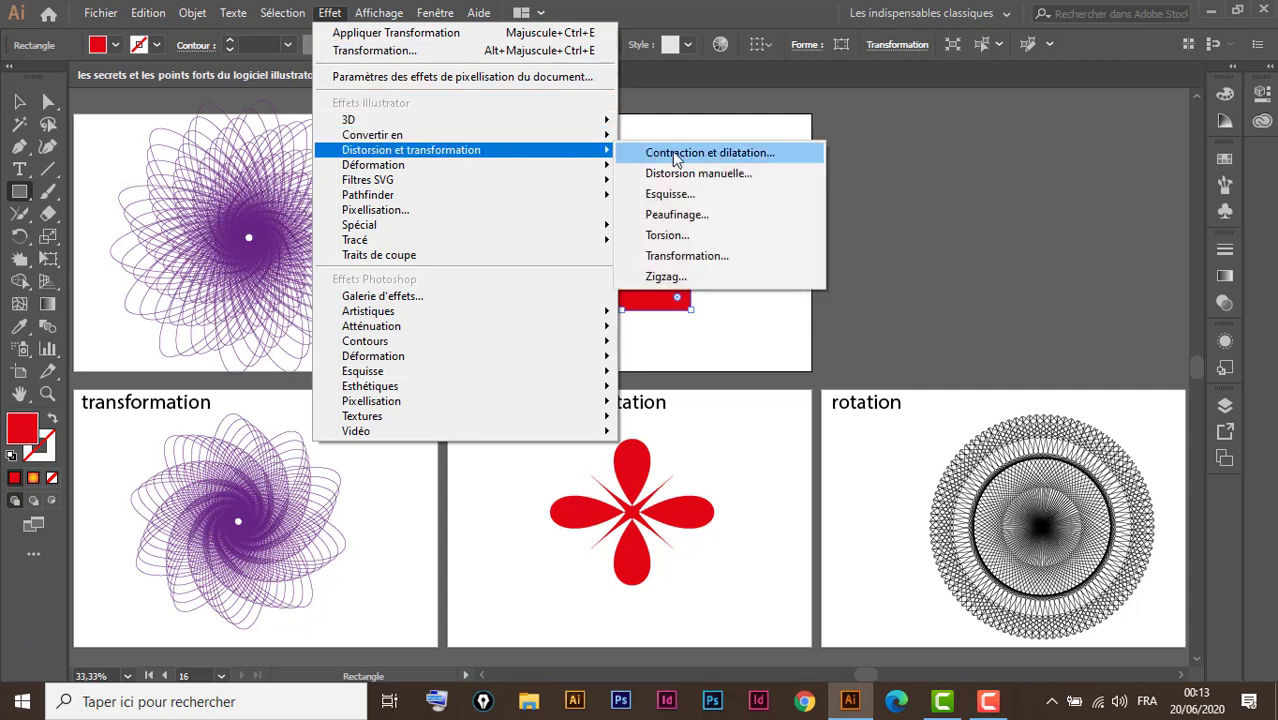
# Step: Open Contraction et dilatation with live preview and enter a 32% bloat
pyautogui.click(720, 158)
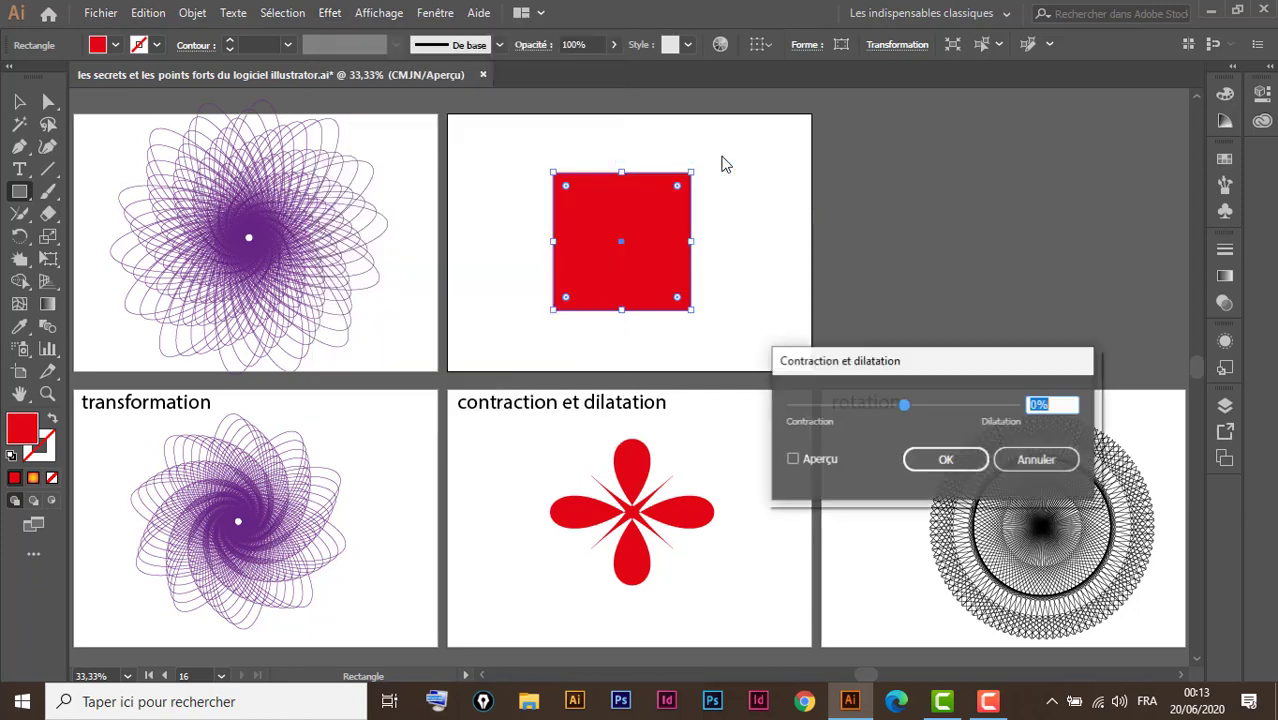
pyautogui.moveTo(910, 354); pyautogui.dragTo(899, 171)
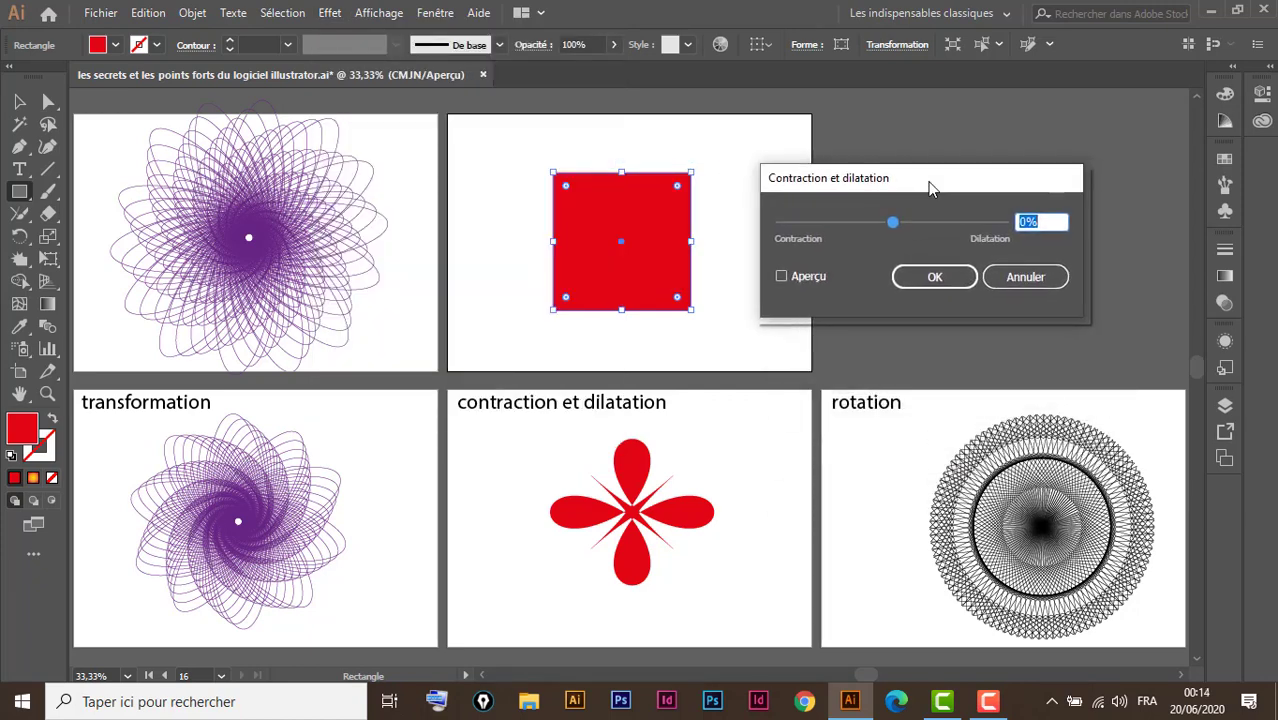
pyautogui.click(781, 276)
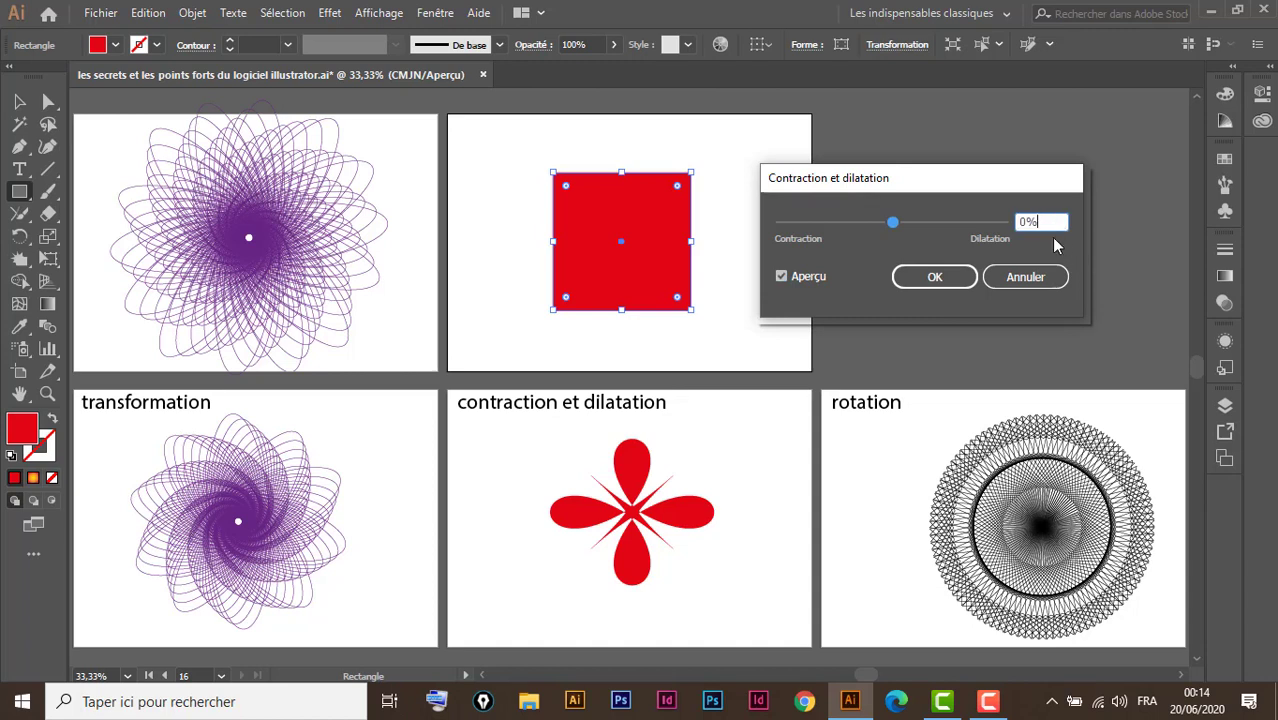
pyautogui.moveTo(990, 189); pyautogui.dragTo(1030, 190)
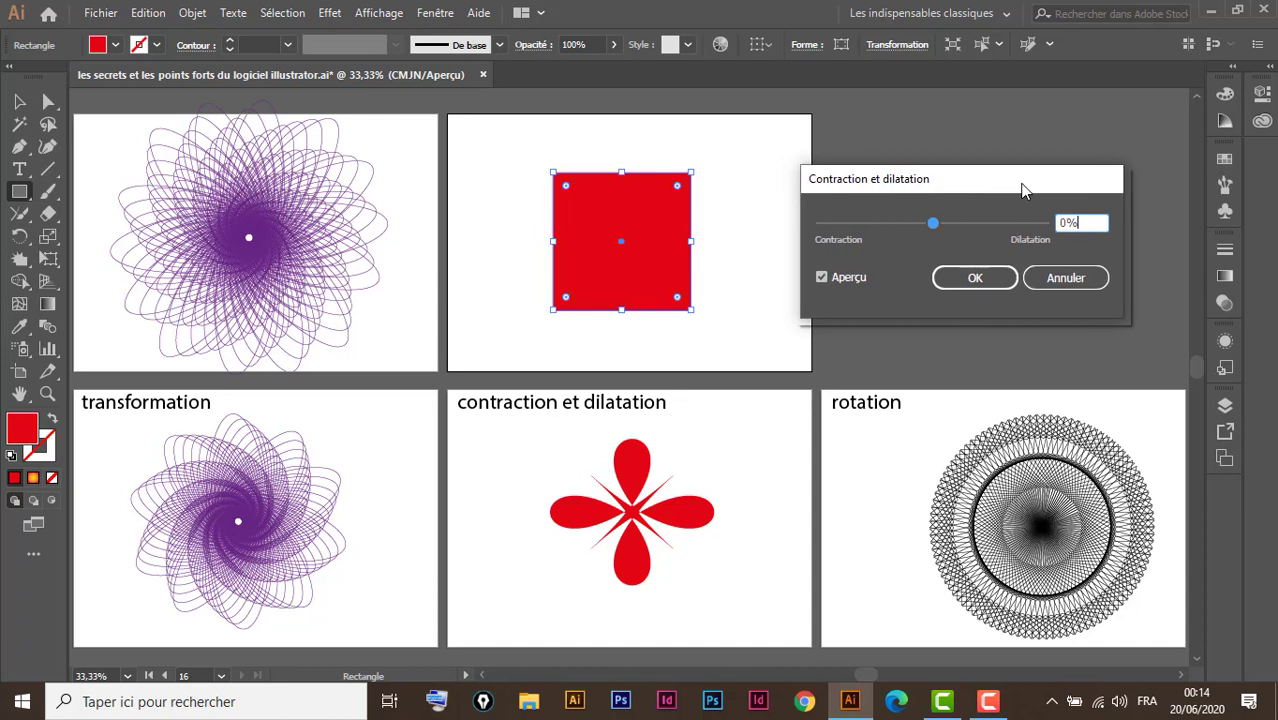
pyautogui.doubleClick(1082, 224)
pyautogui.write('32')
pyautogui.press('Tab')
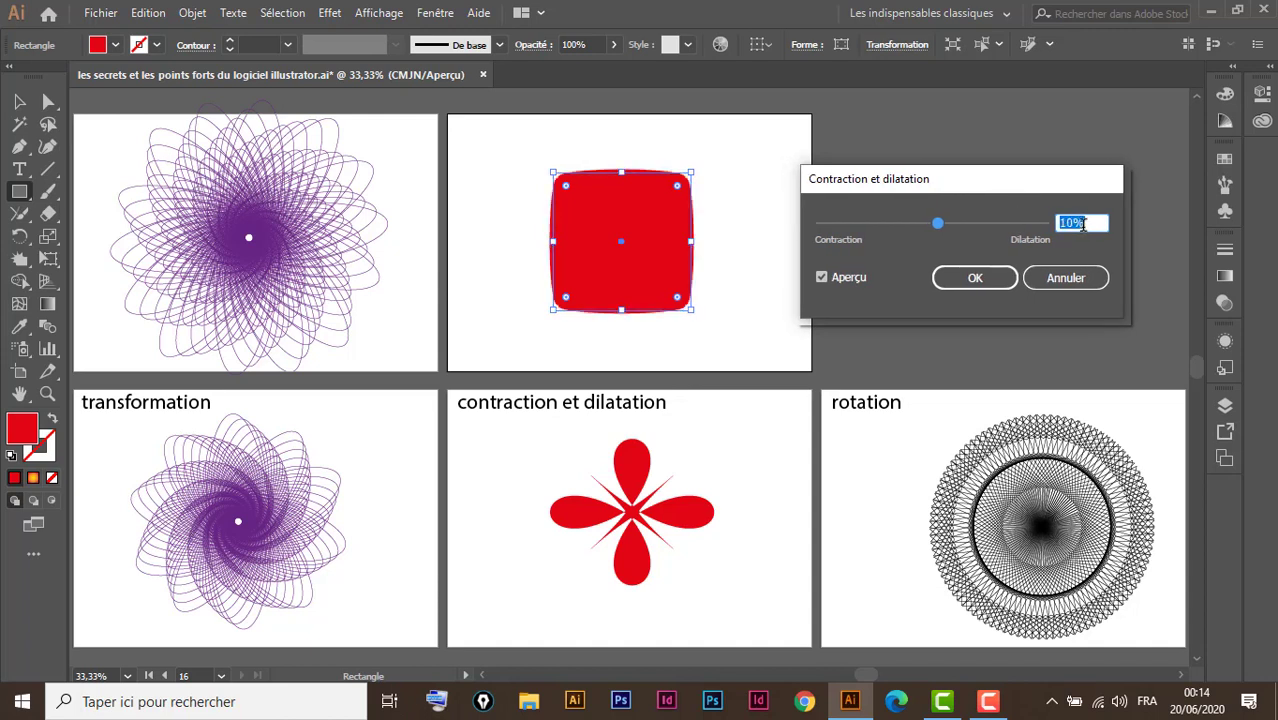
# Step: Try various bloat and pucker amounts, then apply a 200% bloat to the square
pyautogui.press('Up')
pyautogui.press('Up')
pyautogui.press('Up')
pyautogui.press('Up')
pyautogui.press('Up')
pyautogui.press('Up')
pyautogui.press('Up')
pyautogui.press('Up')
pyautogui.press('Up')
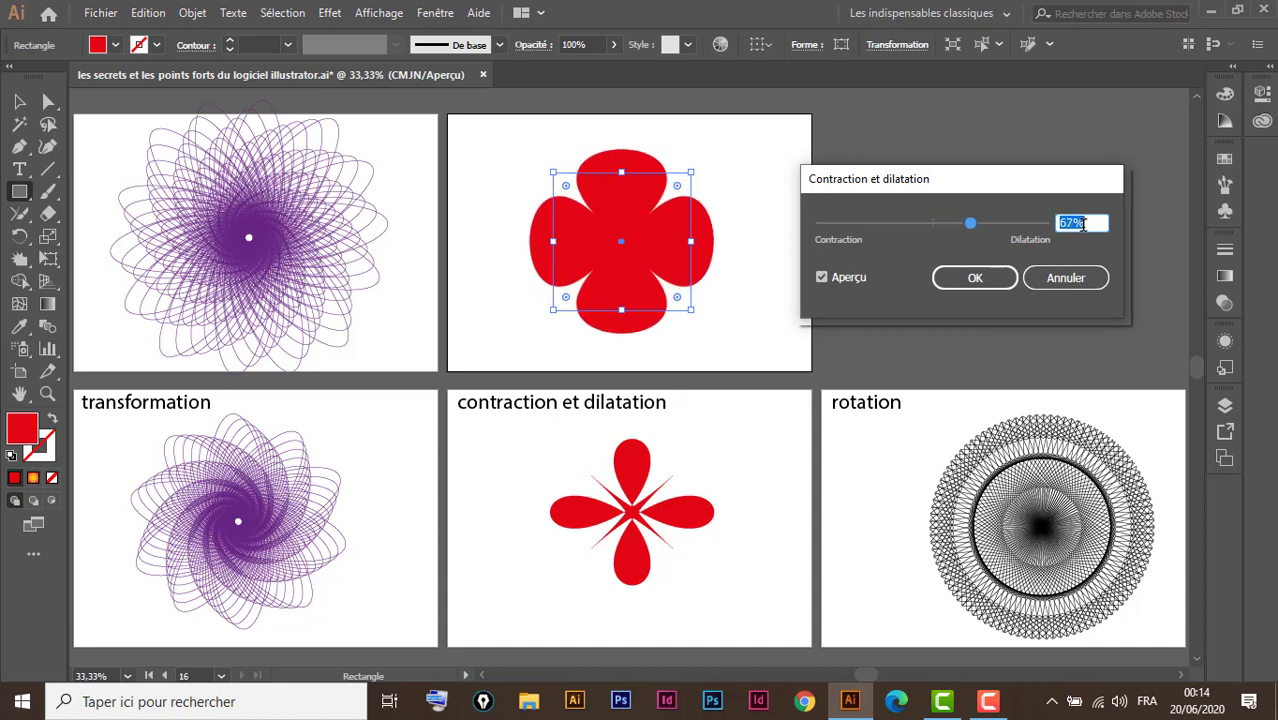
pyautogui.press('Up')
pyautogui.press('Up')
pyautogui.press('Up')
pyautogui.press('Up')
pyautogui.press('Up')
pyautogui.press('Up')
pyautogui.press('Up')
pyautogui.press('Up')
pyautogui.press('Up')
pyautogui.press('Up')
pyautogui.press('Up')
pyautogui.press('Up')
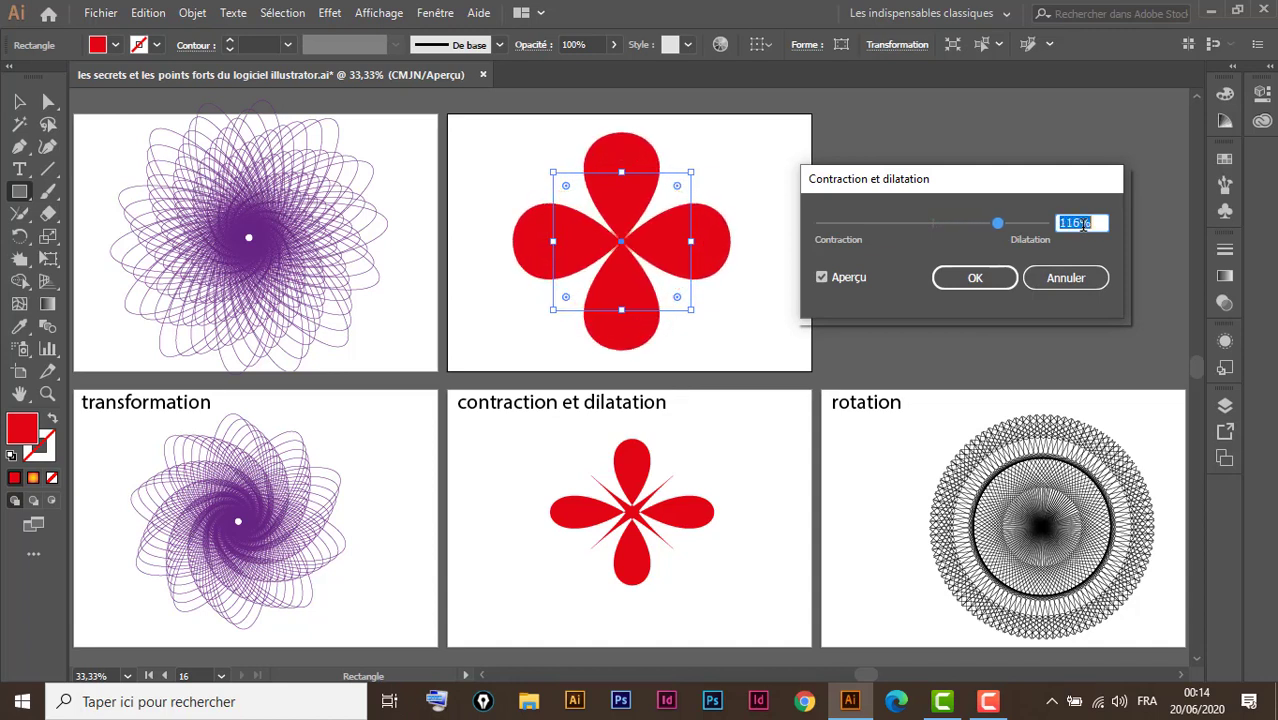
pyautogui.press('Up')
pyautogui.press('Up')
pyautogui.press('Up')
pyautogui.press('Up')
pyautogui.press('Up')
pyautogui.press('Up')
pyautogui.press('Up')
pyautogui.press('Up')
pyautogui.press('Up')
pyautogui.press('Up')
pyautogui.press('Up')
pyautogui.press('Up')
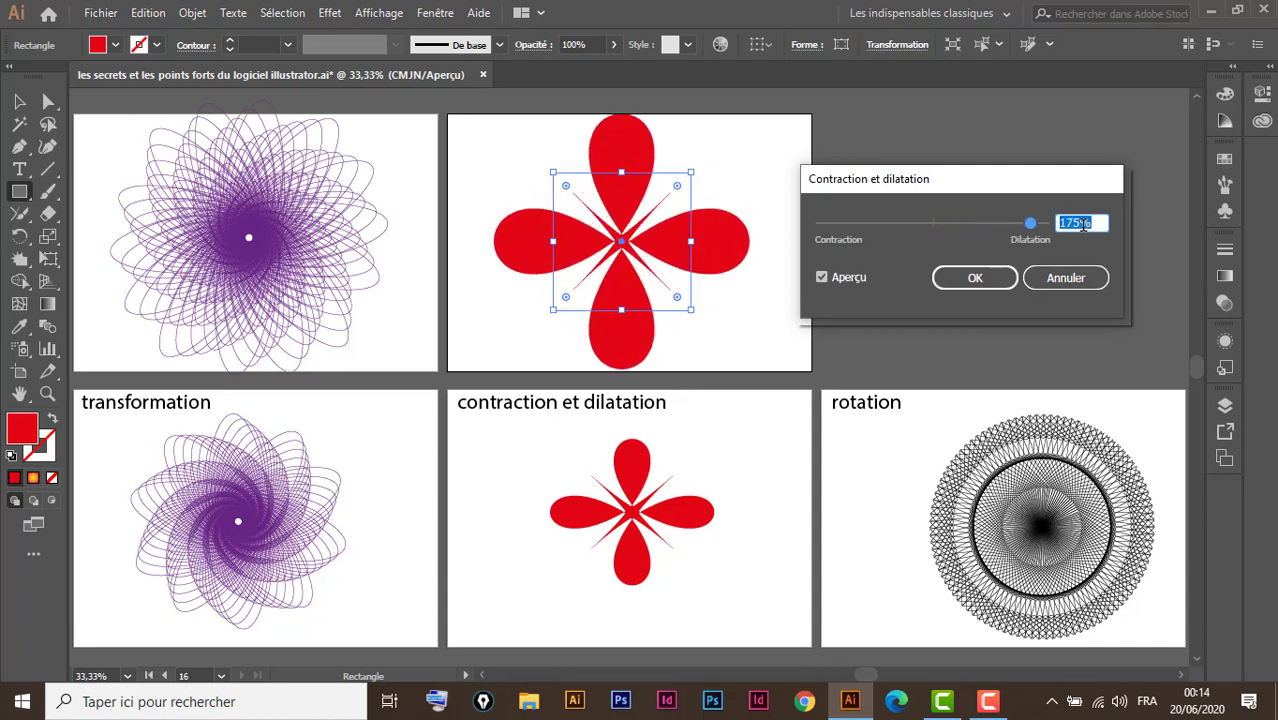
pyautogui.press('Up')
pyautogui.press('Up')
pyautogui.press('Up')
pyautogui.press('Up')
pyautogui.press('Up')
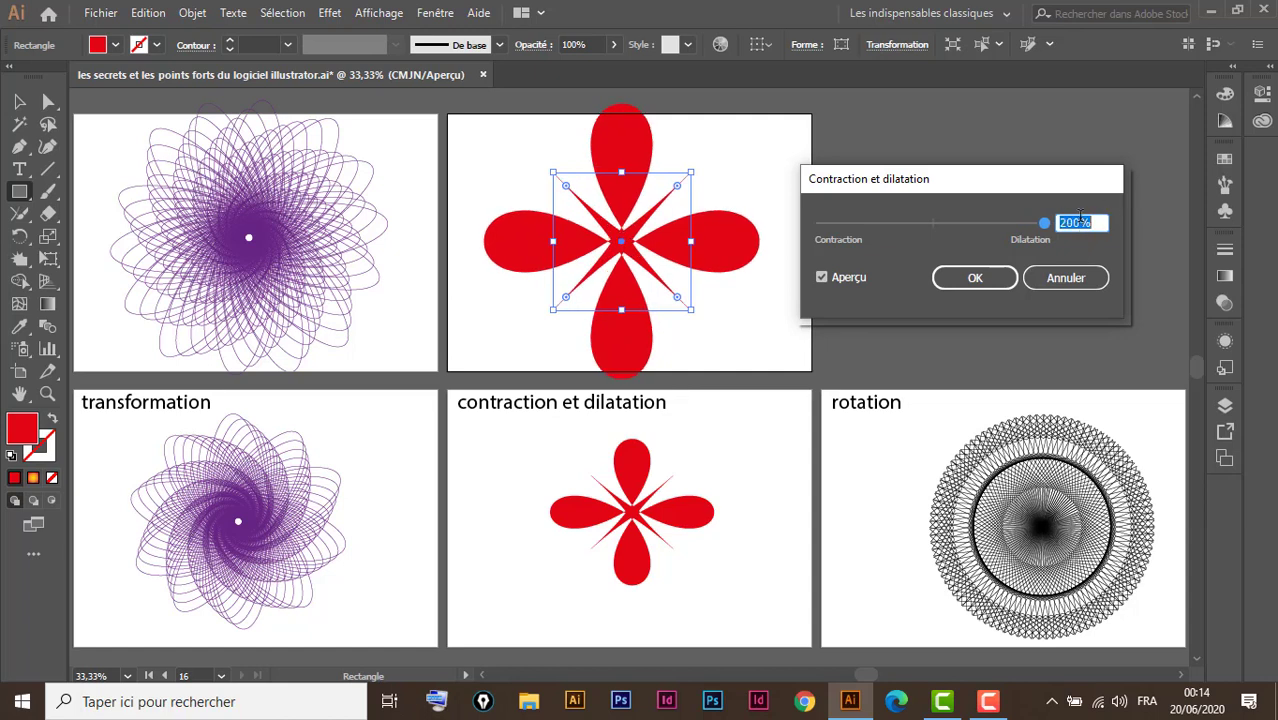
pyautogui.press('Down')
pyautogui.press('Down')
pyautogui.press('Down')
pyautogui.press('Down')
pyautogui.press('Down')
pyautogui.press('Down')
pyautogui.press('Down')
pyautogui.press('Down')
pyautogui.press('Down')
pyautogui.press('Down')
pyautogui.press('Down')
pyautogui.press('Down')
pyautogui.press('Down')
pyautogui.press('Down')
pyautogui.press('Down')
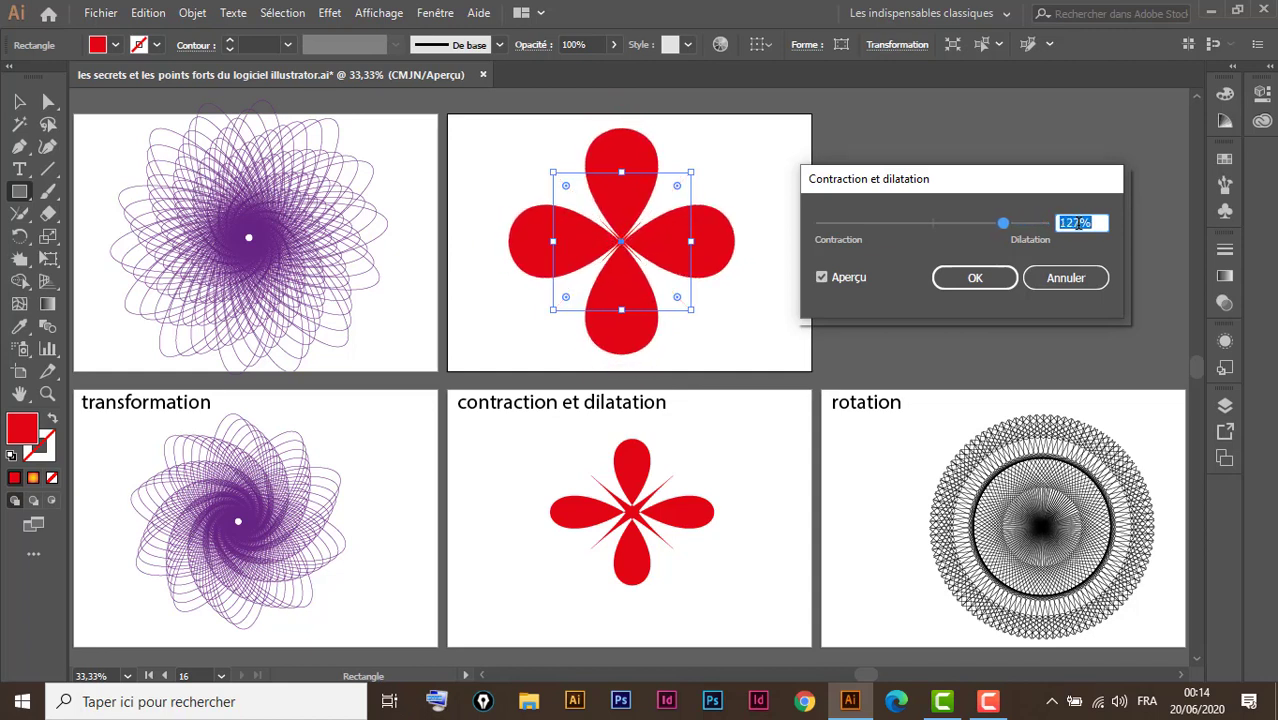
pyautogui.press('Down')
pyautogui.press('Down')
pyautogui.press('Down')
pyautogui.press('Down')
pyautogui.press('Down')
pyautogui.press('Down')
pyautogui.press('Down')
pyautogui.press('Down')
pyautogui.press('Down')
pyautogui.press('Down')
pyautogui.press('Down')
pyautogui.press('Down')
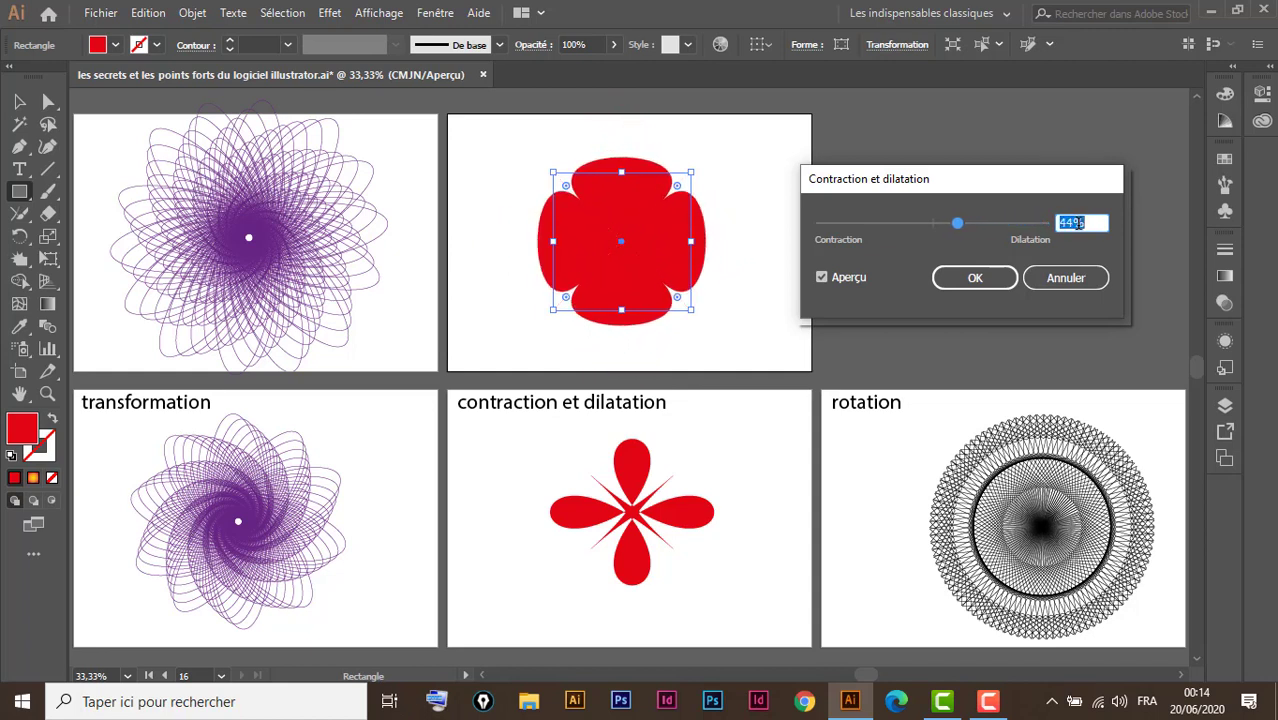
pyautogui.press('Down')
pyautogui.press('Down')
pyautogui.press('Down')
pyautogui.press('Down')
pyautogui.press('Down')
pyautogui.press('Down')
pyautogui.press('Down')
pyautogui.press('Down')
pyautogui.press('Down')
pyautogui.press('Down')
pyautogui.press('Down')
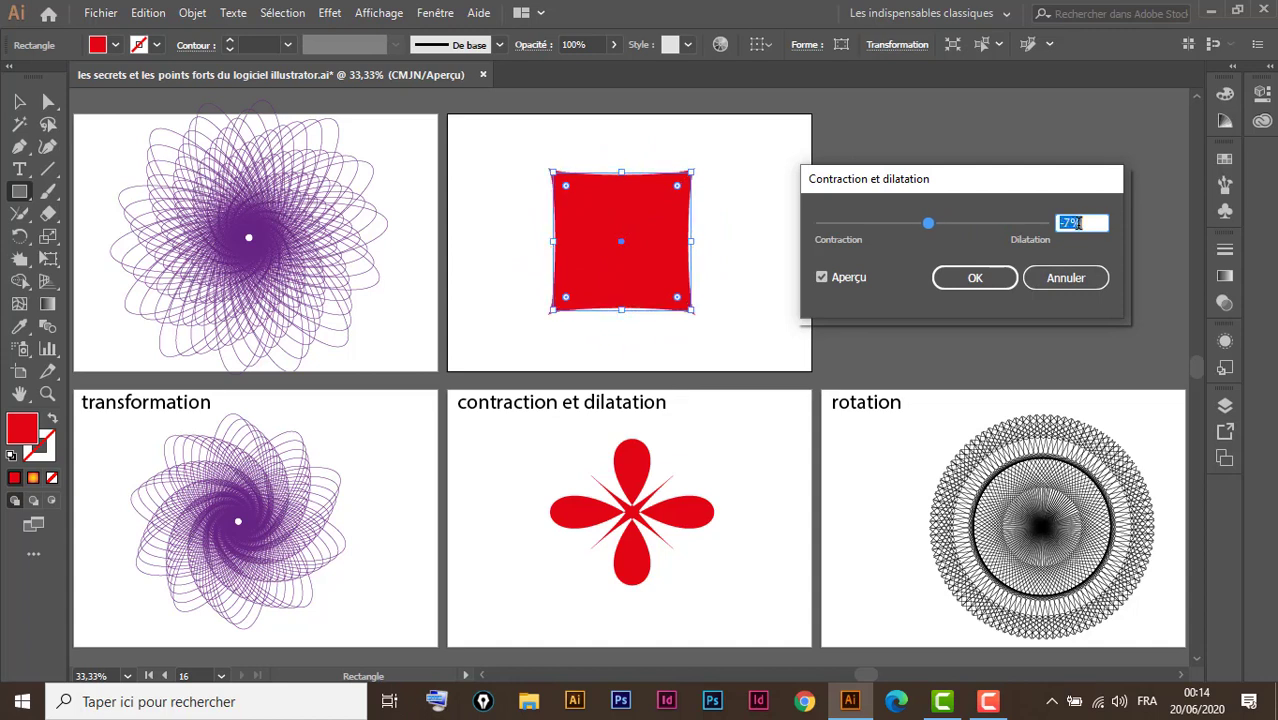
pyautogui.press('Down')
pyautogui.press('Down')
pyautogui.press('Down')
pyautogui.press('Down')
pyautogui.press('Down')
pyautogui.press('Down')
pyautogui.press('Down')
pyautogui.press('Down')
pyautogui.press('Down')
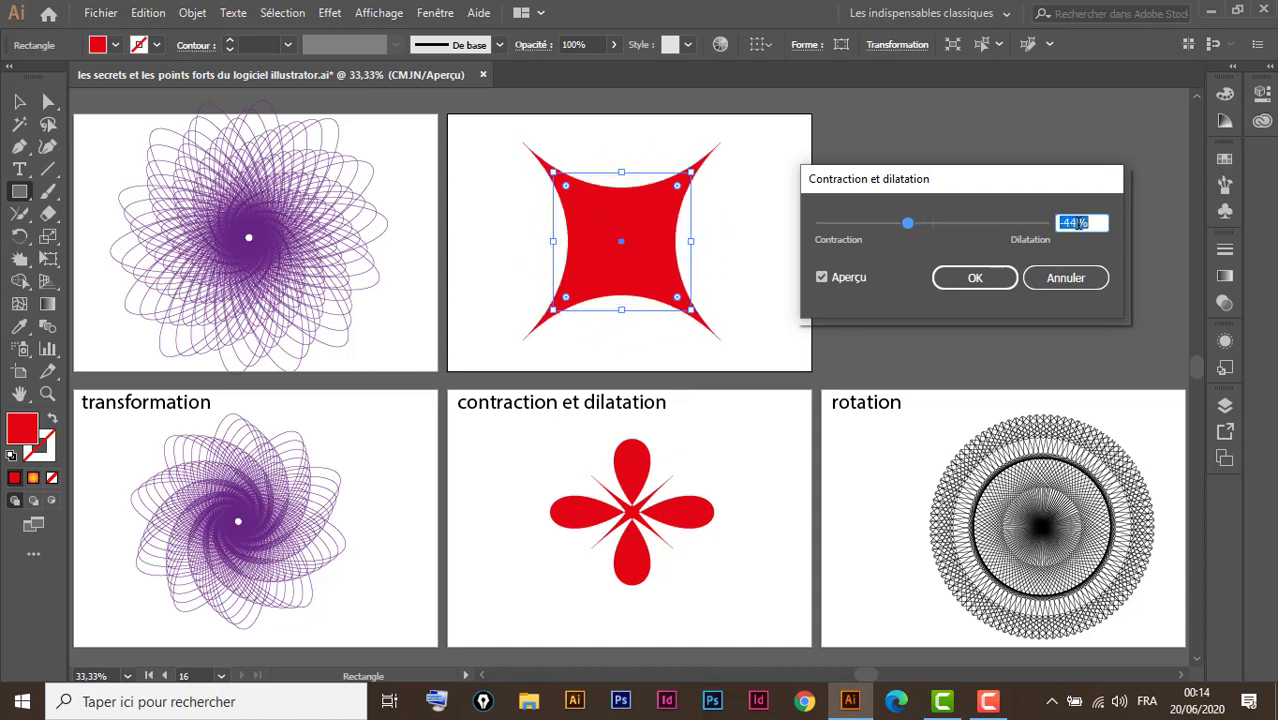
pyautogui.press('Down')
pyautogui.press('Down')
pyautogui.press('Down')
pyautogui.press('Down')
pyautogui.press('Down')
pyautogui.press('Down')
pyautogui.press('Down')
pyautogui.press('Down')
pyautogui.press('Down')
pyautogui.press('Down')
pyautogui.press('Down')
pyautogui.press('Down')
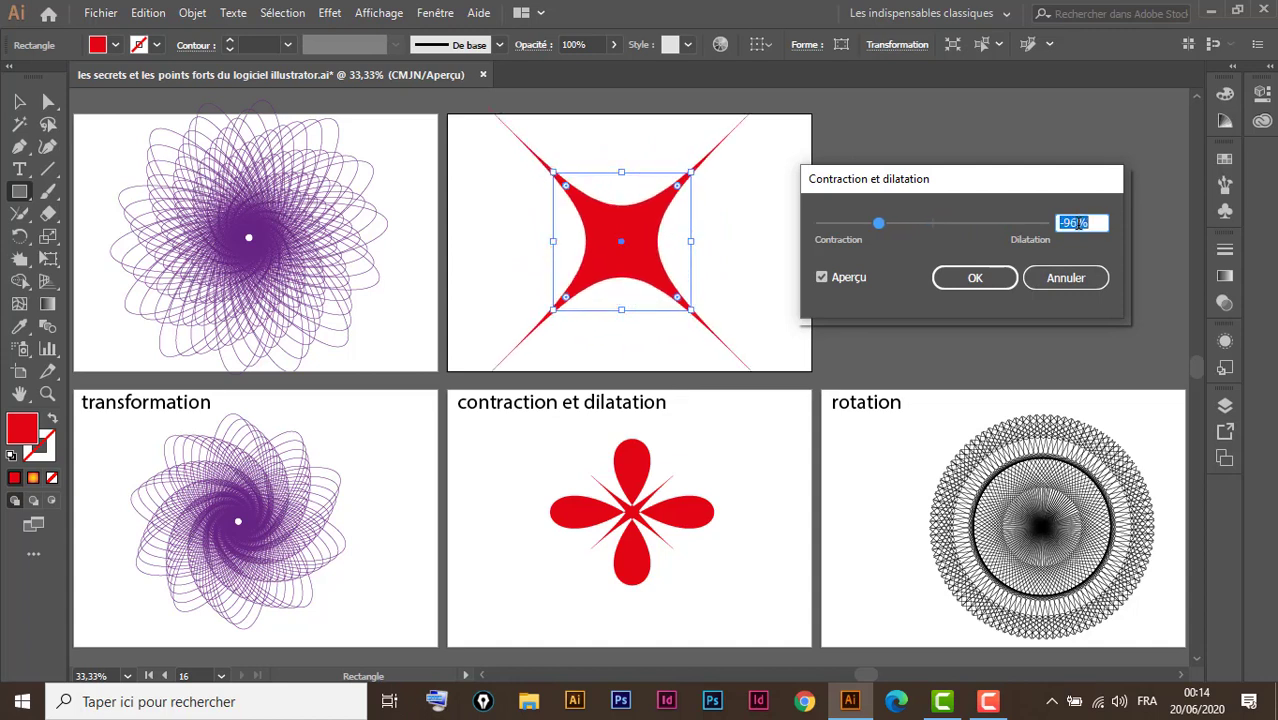
pyautogui.press('Down')
pyautogui.press('Down')
pyautogui.press('Down')
pyautogui.press('Down')
pyautogui.press('Down')
pyautogui.press('Down')
pyautogui.press('Down')
pyautogui.press('Down')
pyautogui.press('Down')
pyautogui.press('Down')
pyautogui.press('Down')
pyautogui.press('Down')
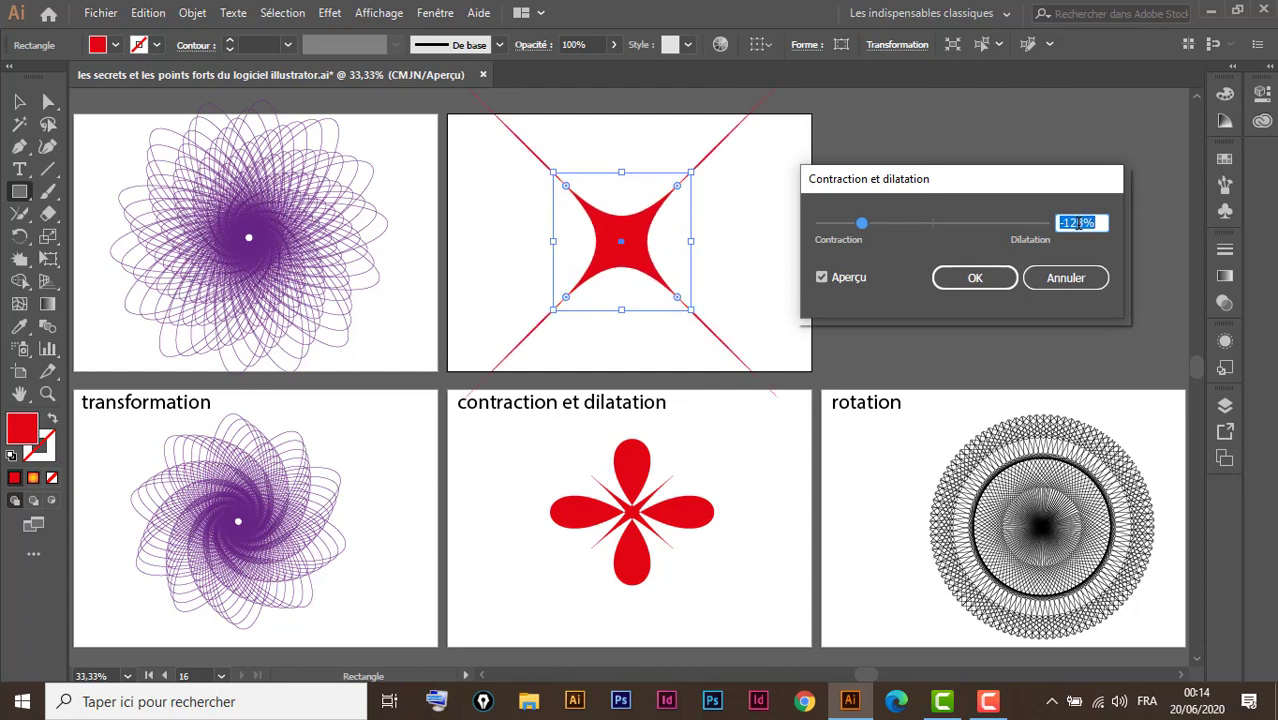
pyautogui.press('Down')
pyautogui.press('Down')
pyautogui.press('Down')
pyautogui.press('Down')
pyautogui.press('Down')
pyautogui.press('Down')
pyautogui.press('Down')
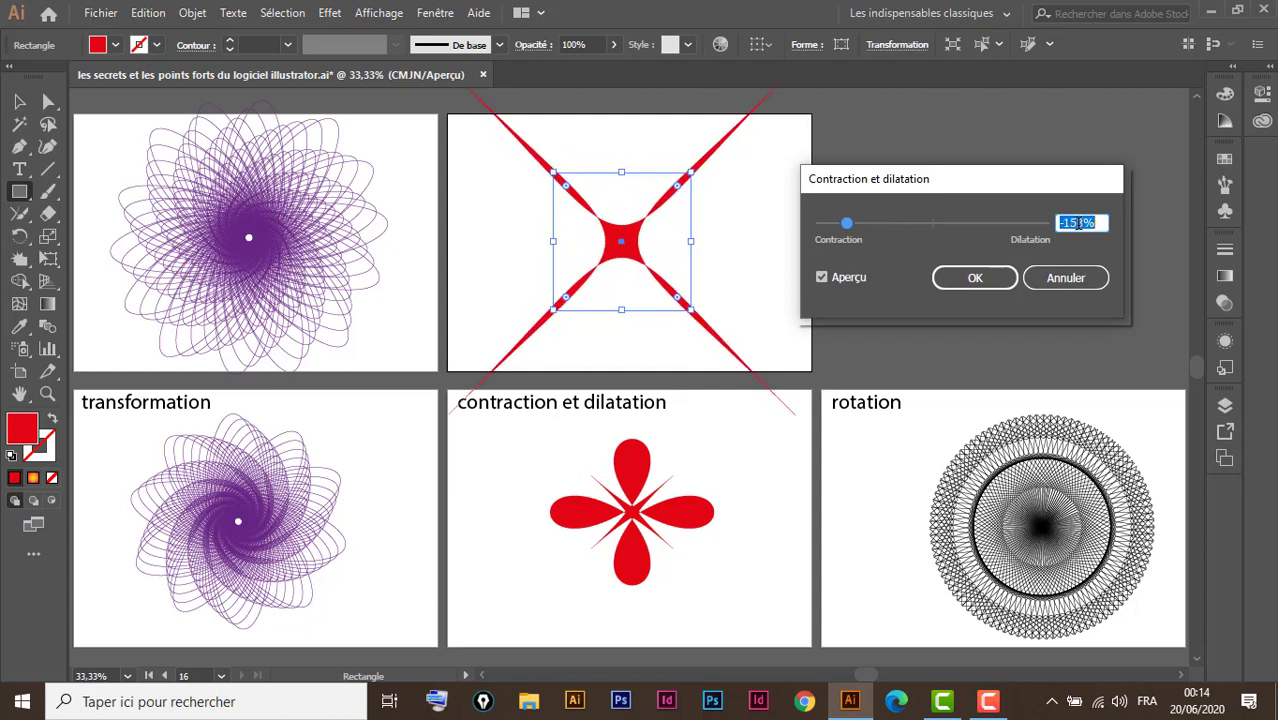
pyautogui.press('Down')
pyautogui.press('Down')
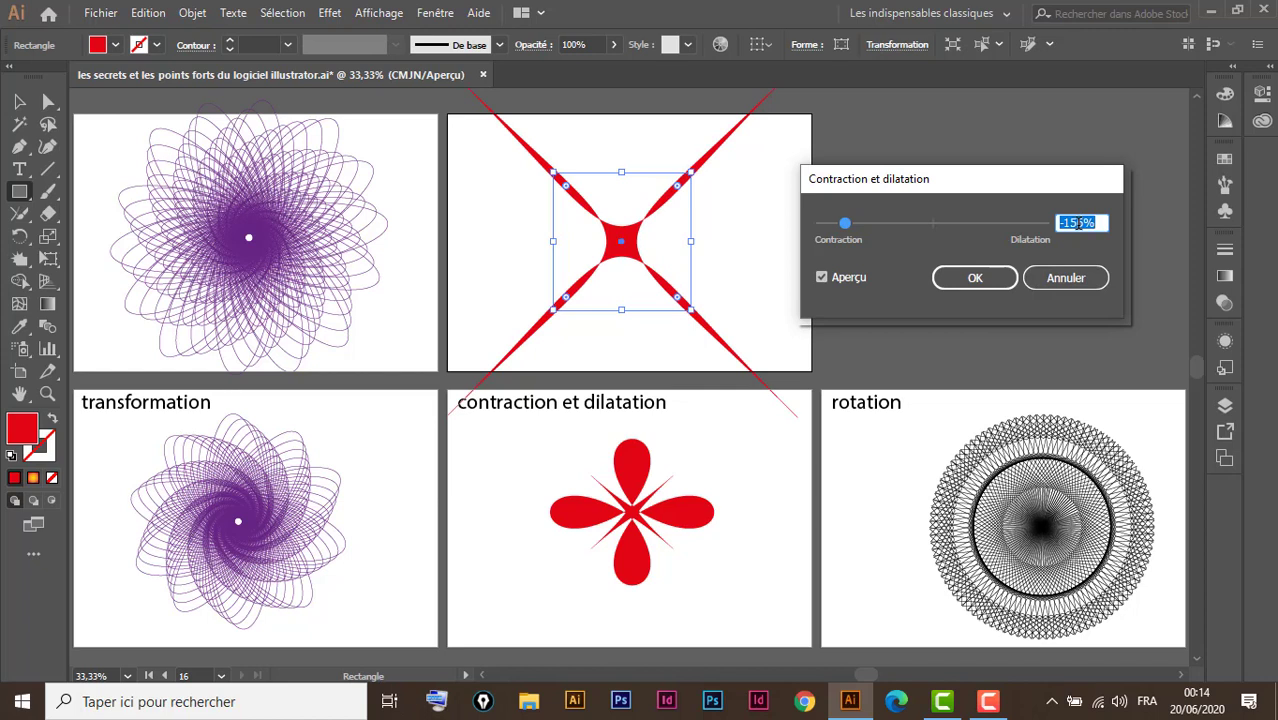
pyautogui.press('Down')
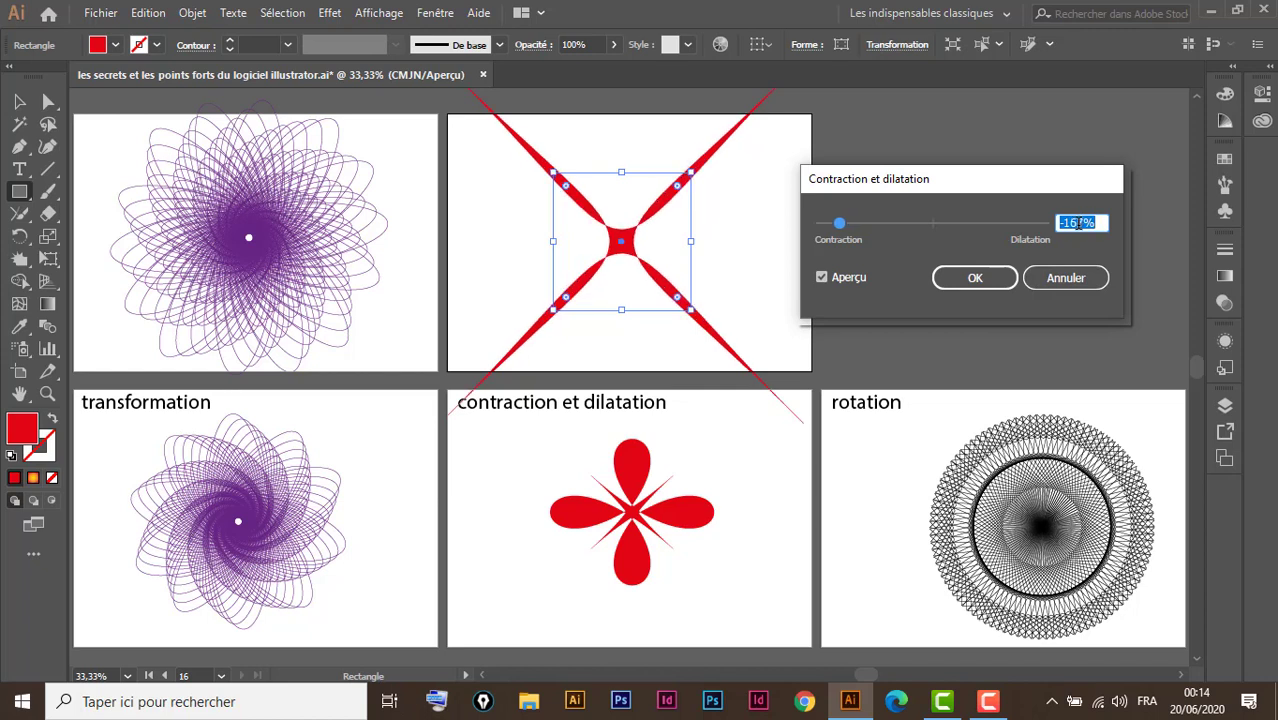
pyautogui.press('Down')
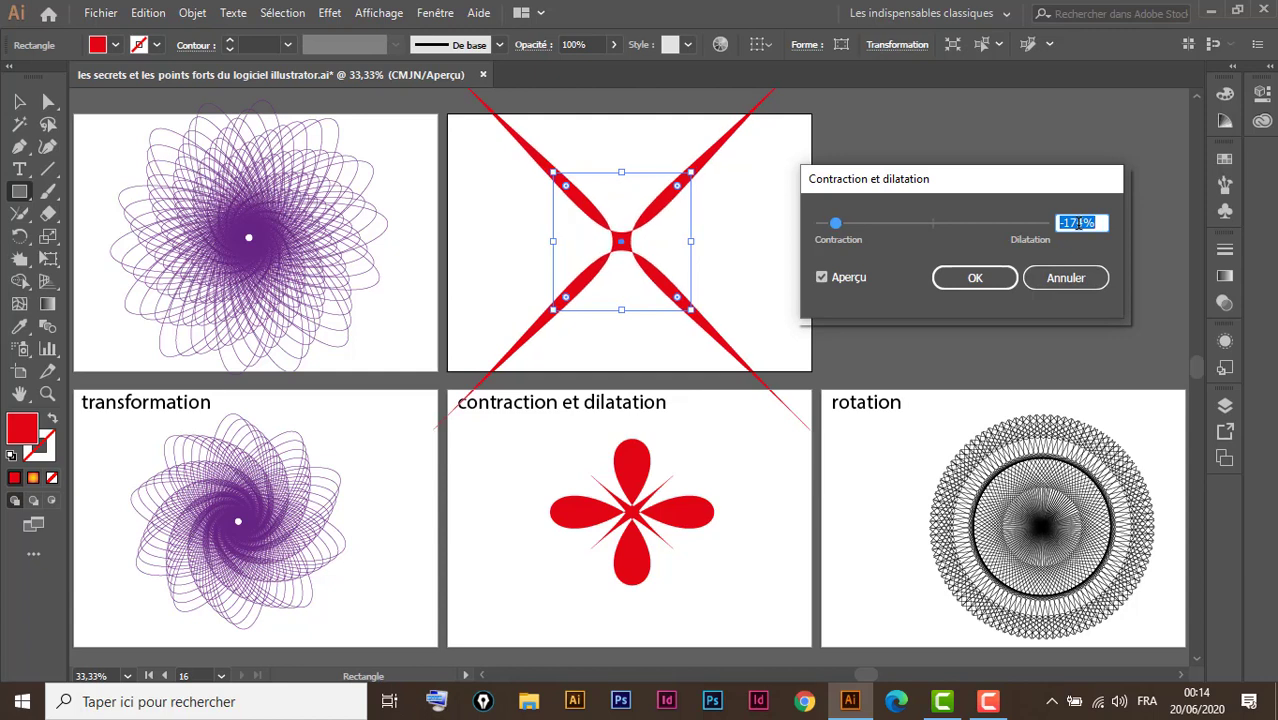
pyautogui.press('Up')
pyautogui.press('Up')
pyautogui.press('Up')
pyautogui.press('Up')
pyautogui.press('Up')
pyautogui.press('Up')
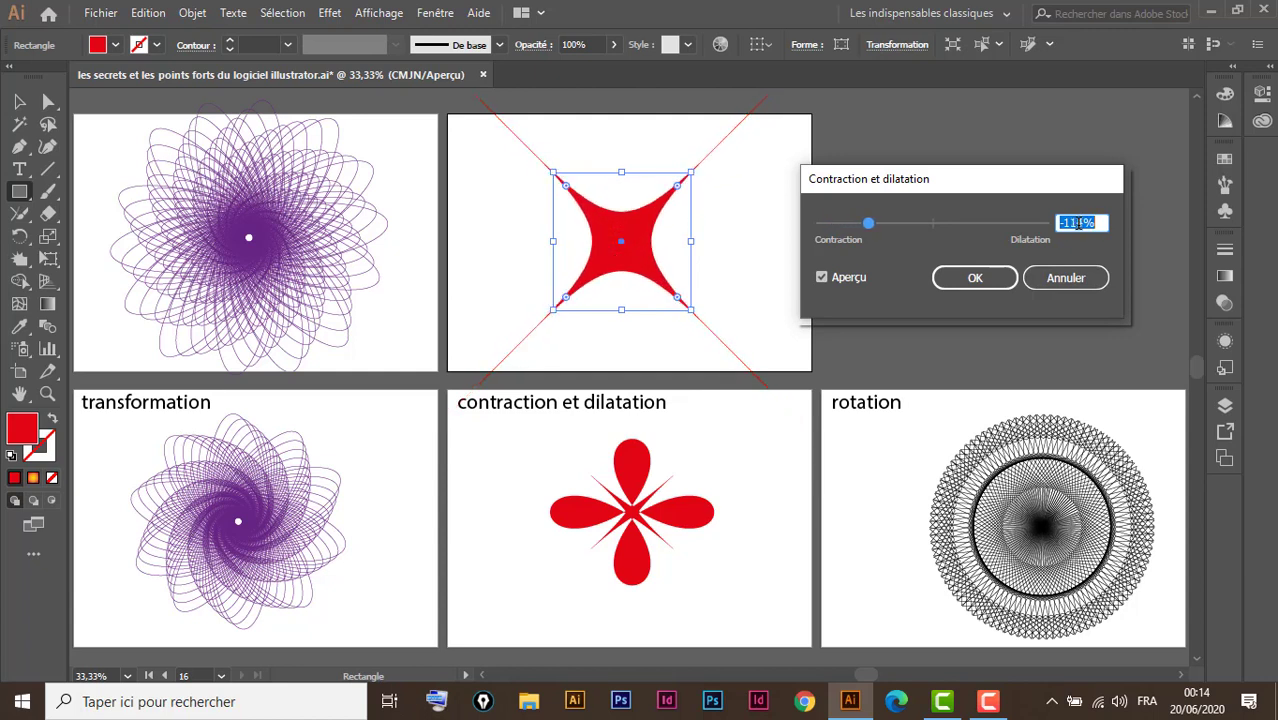
pyautogui.press('Up')
pyautogui.press('Up')
pyautogui.press('Up')
pyautogui.press('Up')
pyautogui.press('Up')
pyautogui.press('Up')
pyautogui.press('Up')
pyautogui.press('Up')
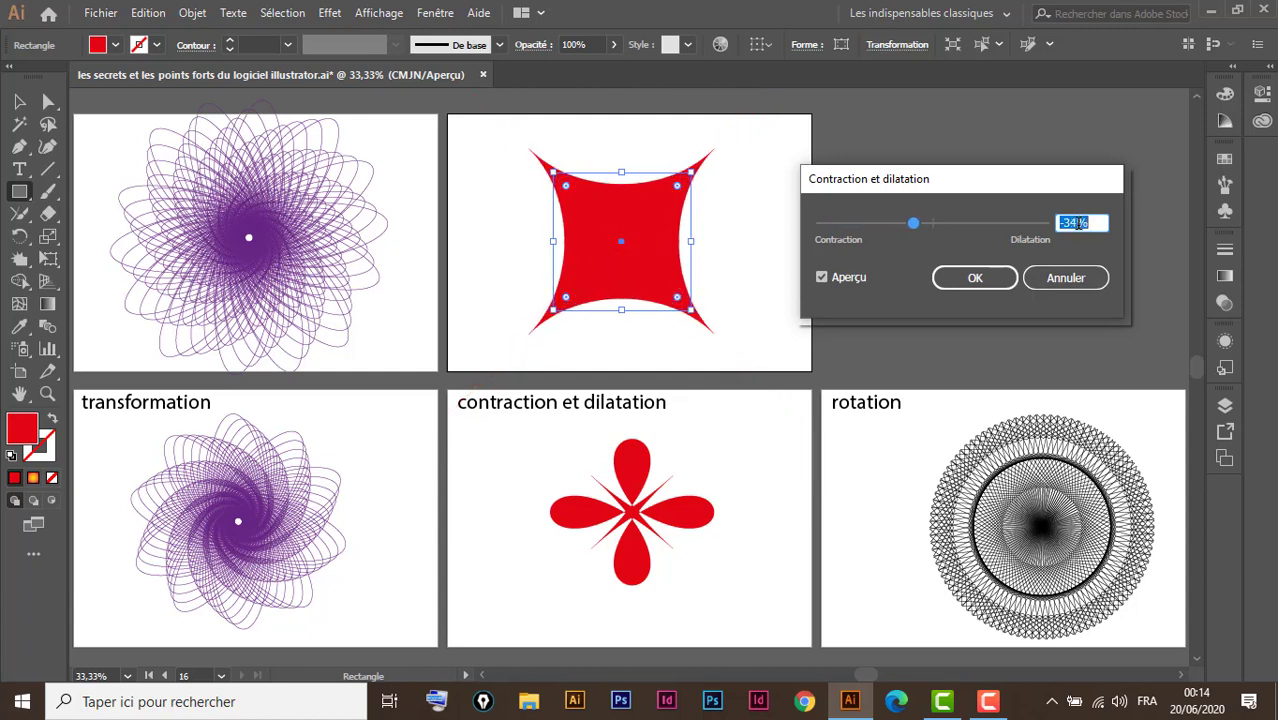
pyautogui.press('Up')
pyautogui.press('Up')
pyautogui.press('Up')
pyautogui.press('Up')
pyautogui.press('Up')
pyautogui.press('Up')
pyautogui.press('Up')
pyautogui.press('Up')
pyautogui.press('Up')
pyautogui.press('Up')
pyautogui.press('Up')
pyautogui.press('Up')
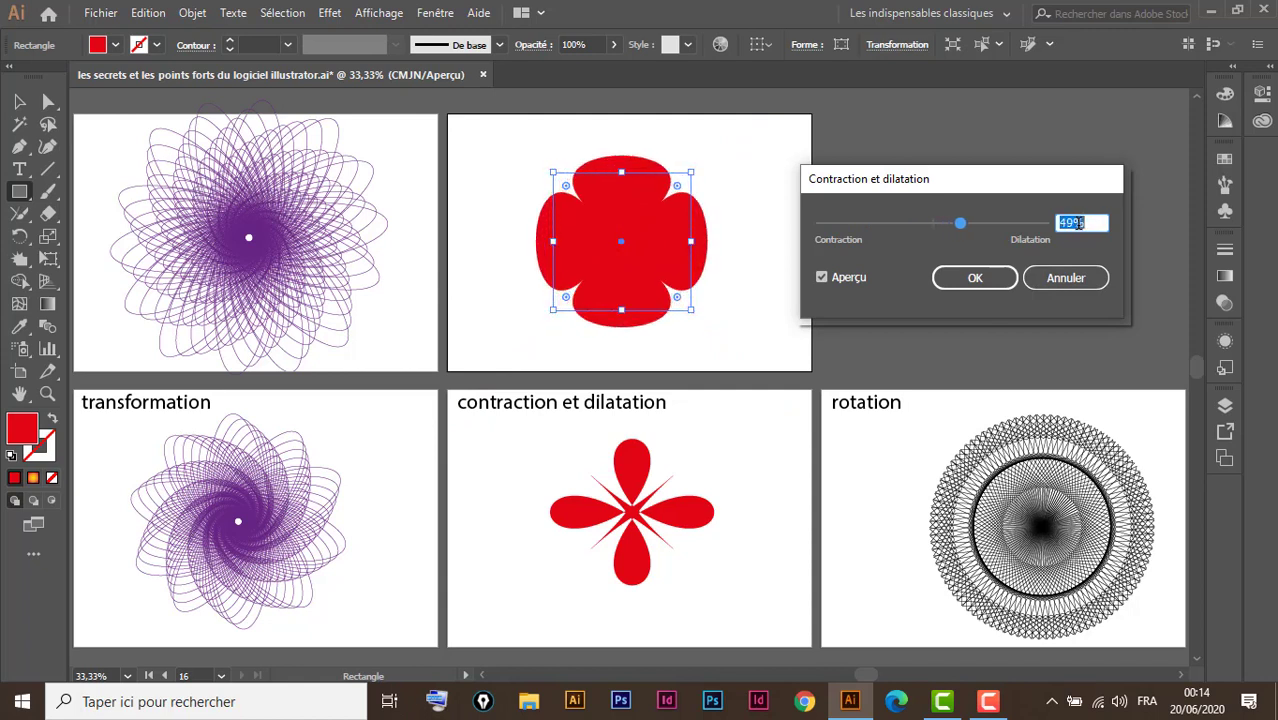
pyautogui.press('Up')
pyautogui.press('Up')
pyautogui.press('Up')
pyautogui.press('Up')
pyautogui.press('Up')
pyautogui.press('Up')
pyautogui.press('Up')
pyautogui.press('Up')
pyautogui.press('Up')
pyautogui.press('Up')
pyautogui.press('Up')
pyautogui.press('Up')
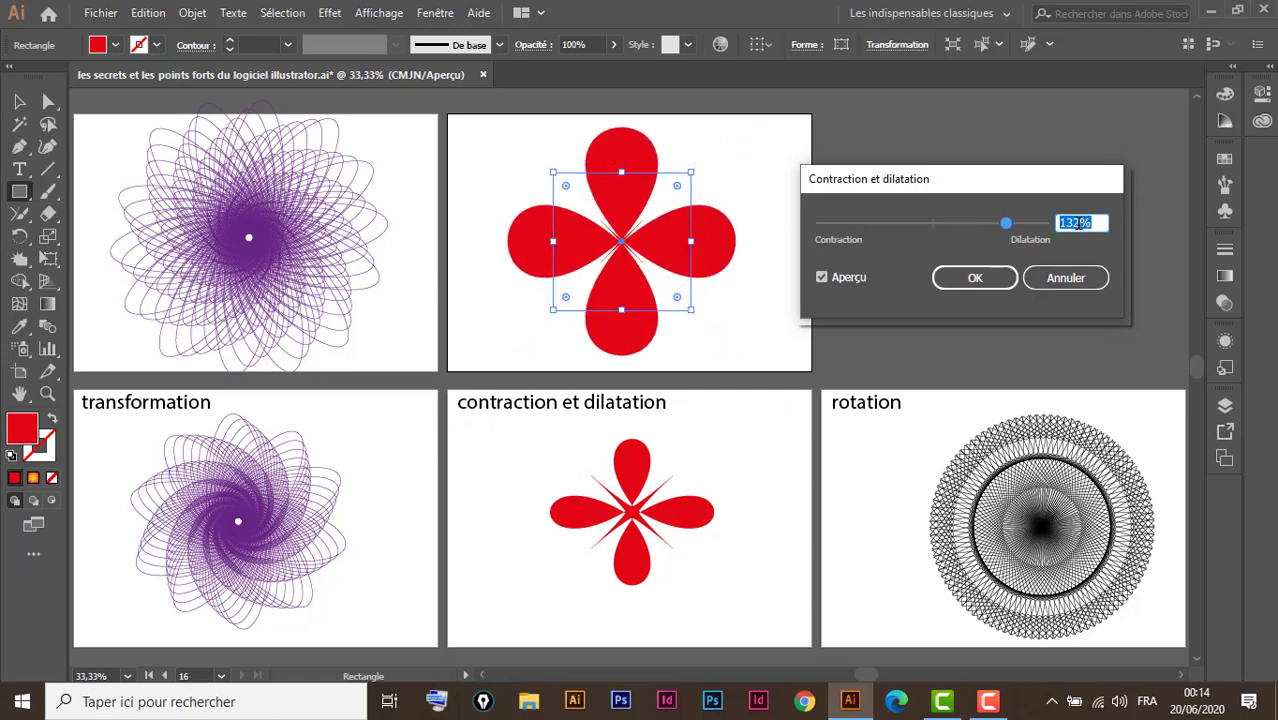
pyautogui.press('Up')
pyautogui.press('Up')
pyautogui.press('Up')
pyautogui.press('Up')
pyautogui.press('Up')
pyautogui.press('Up')
pyautogui.press('Up')
pyautogui.press('Up')
pyautogui.press('Up')
pyautogui.press('Up')
pyautogui.press('Up')
pyautogui.press('Up')
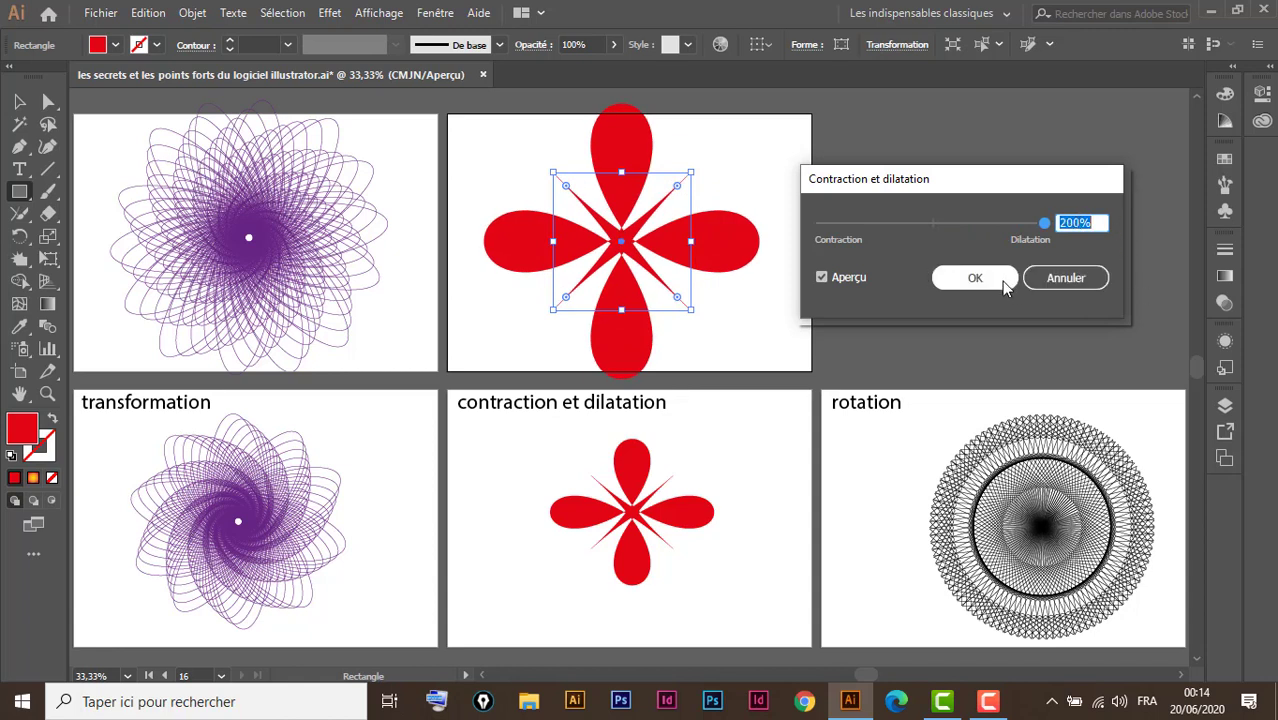
pyautogui.click(1002, 284)
# Step: Scale the red four-petal shape down to fit its artboard, then deselect it
pyautogui.click(19, 101)
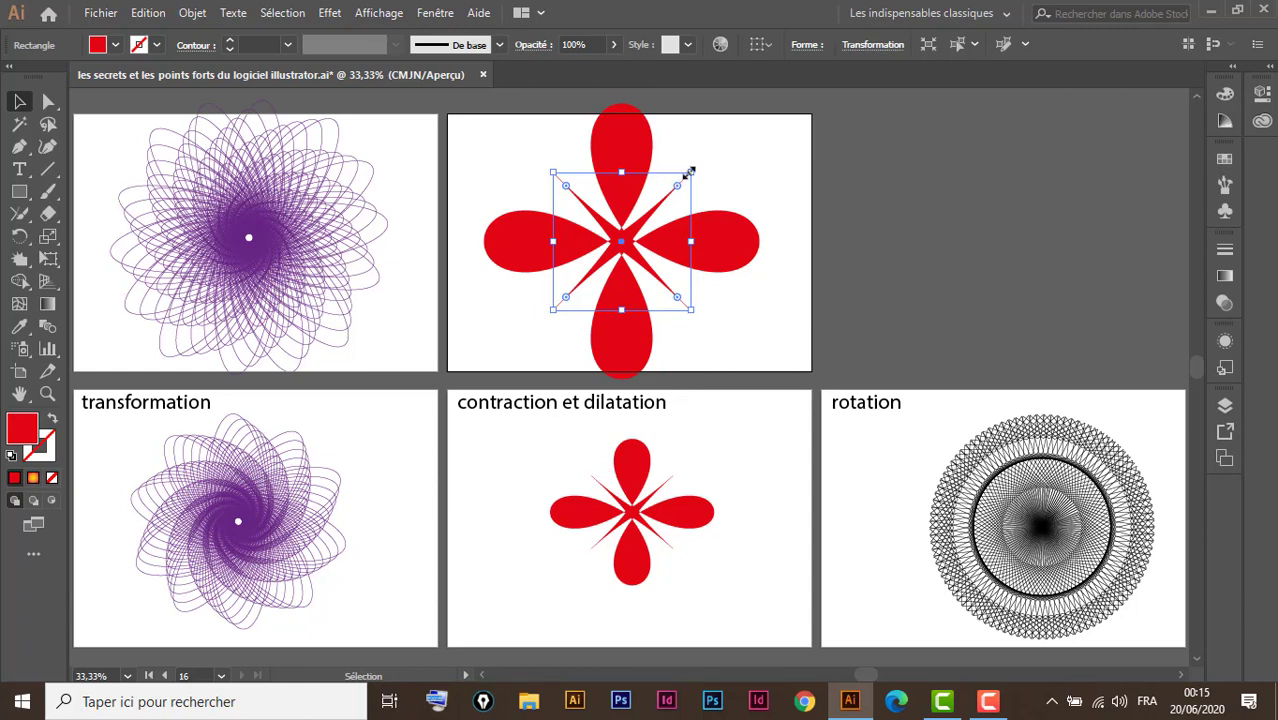
pyautogui.moveTo(689, 171); pyautogui.dragTo(680, 178)
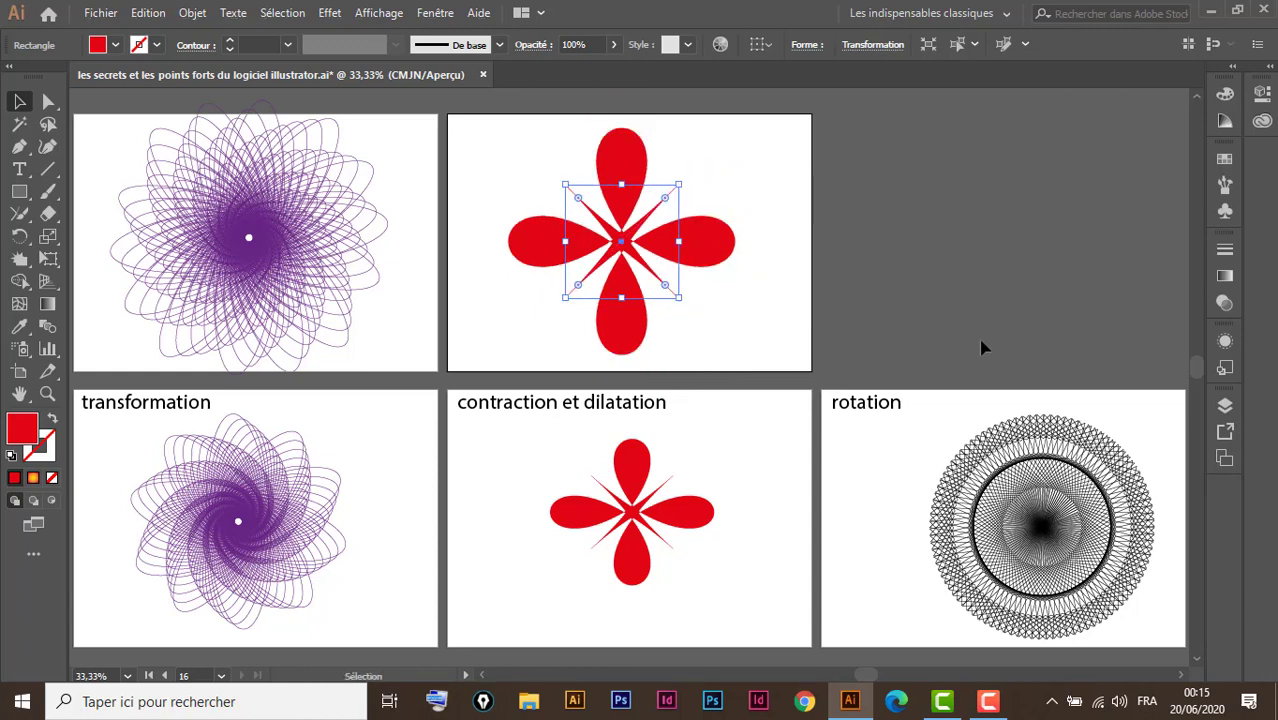
pyautogui.moveTo(1053, 309); pyautogui.dragTo(709, 279)
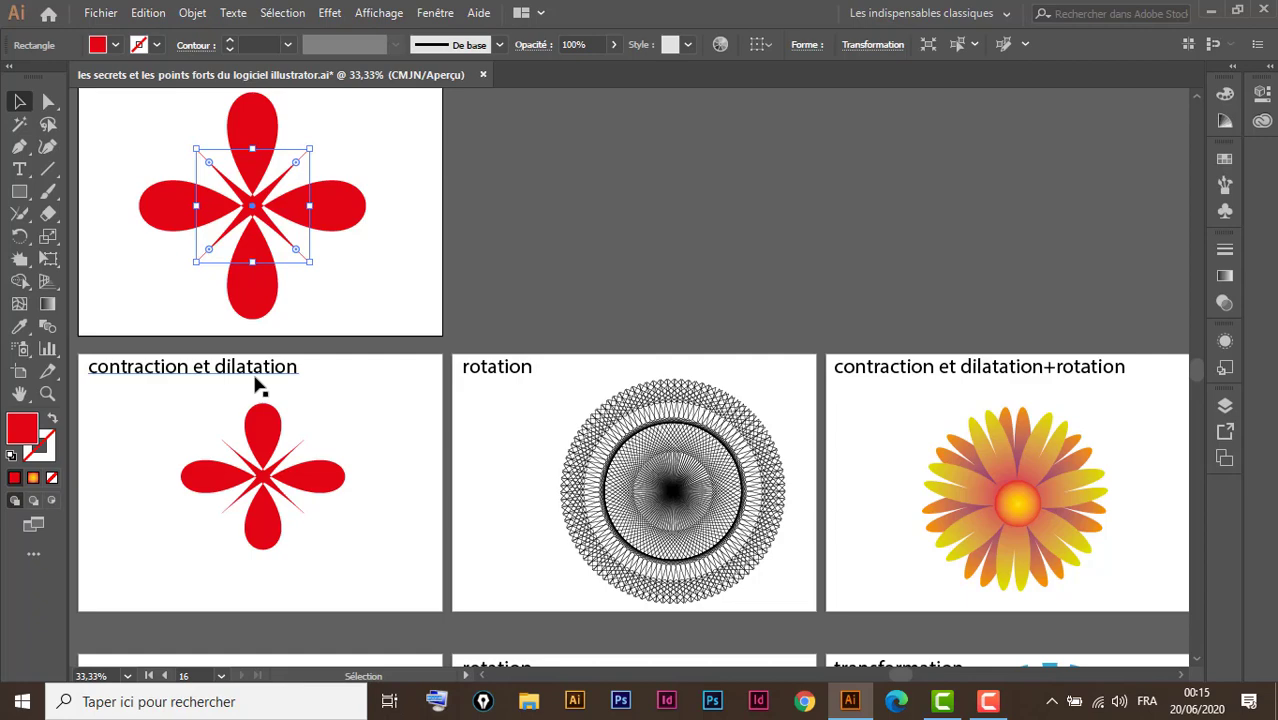
pyautogui.click(330, 14)
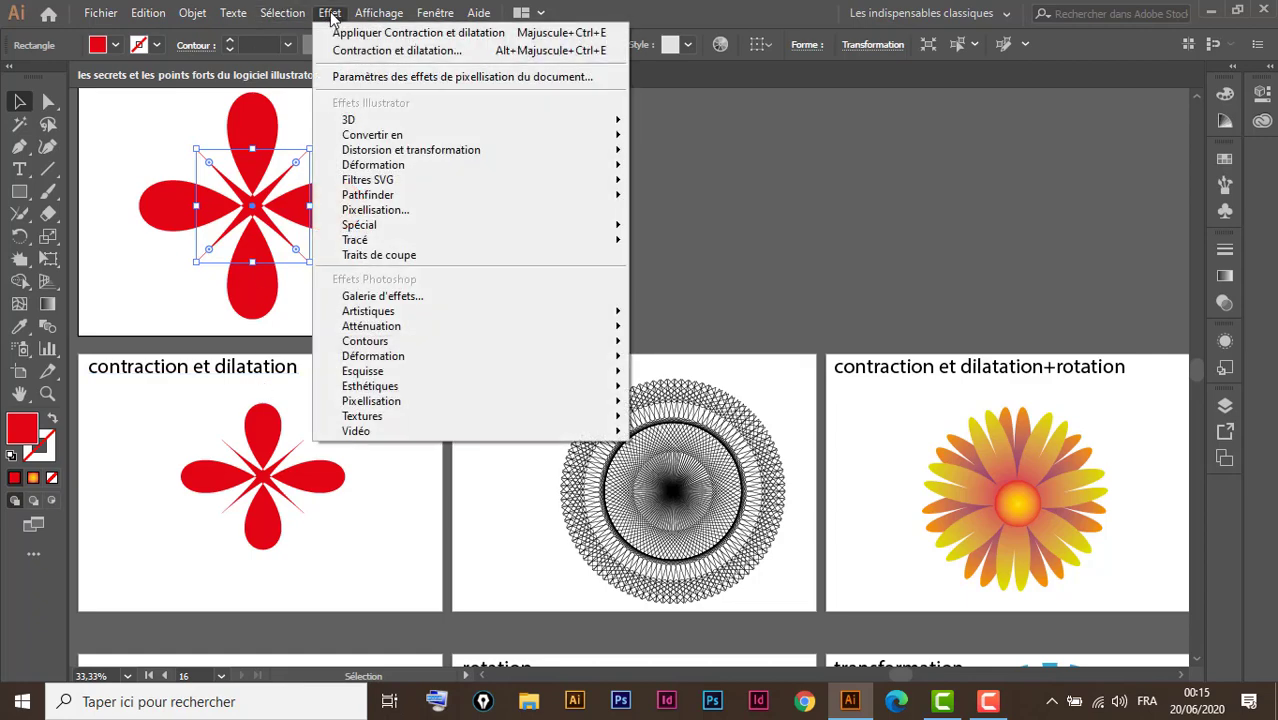
pyautogui.moveTo(411, 150)
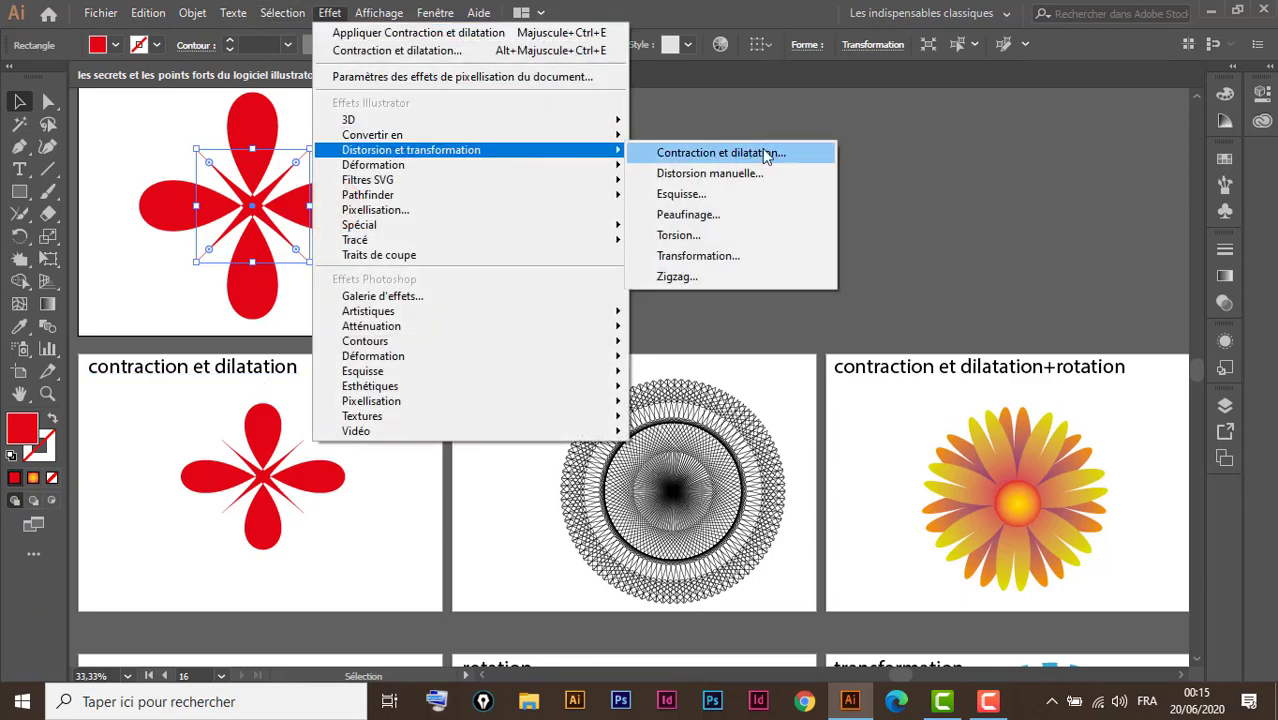
pyautogui.click(875, 110)
pyautogui.click(673, 292)
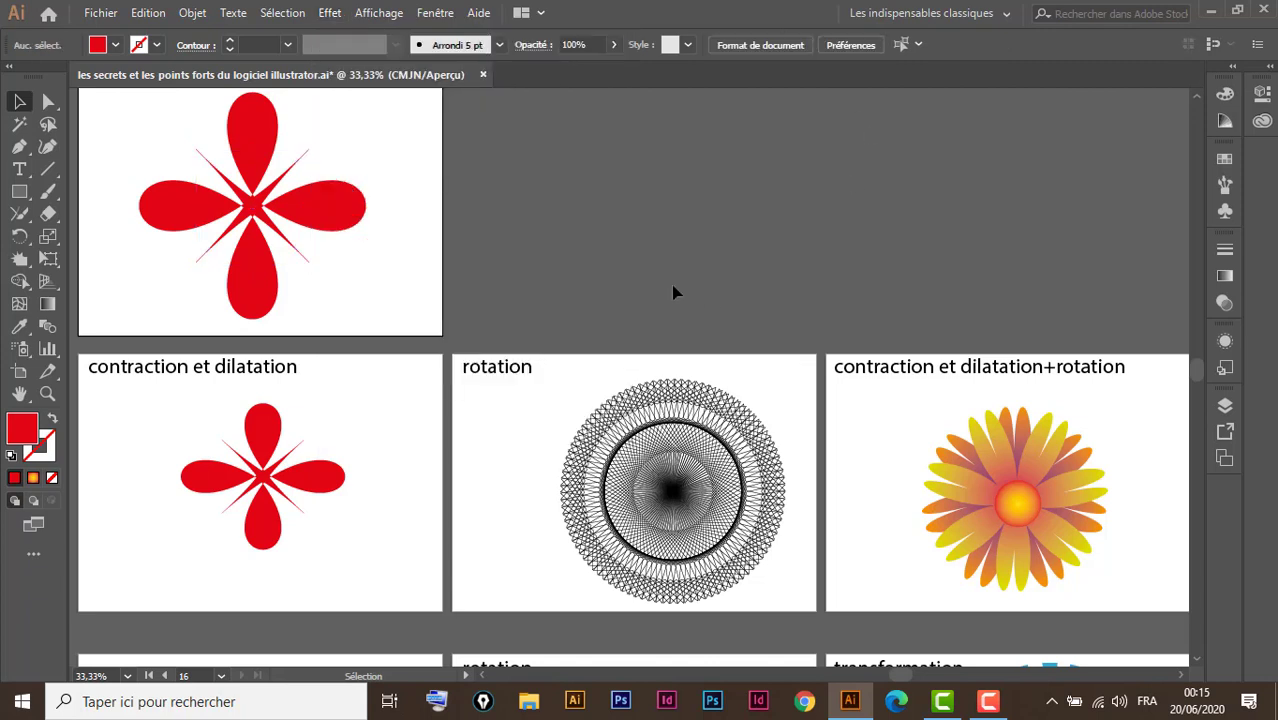
pyautogui.scroll(1, 667, 273)
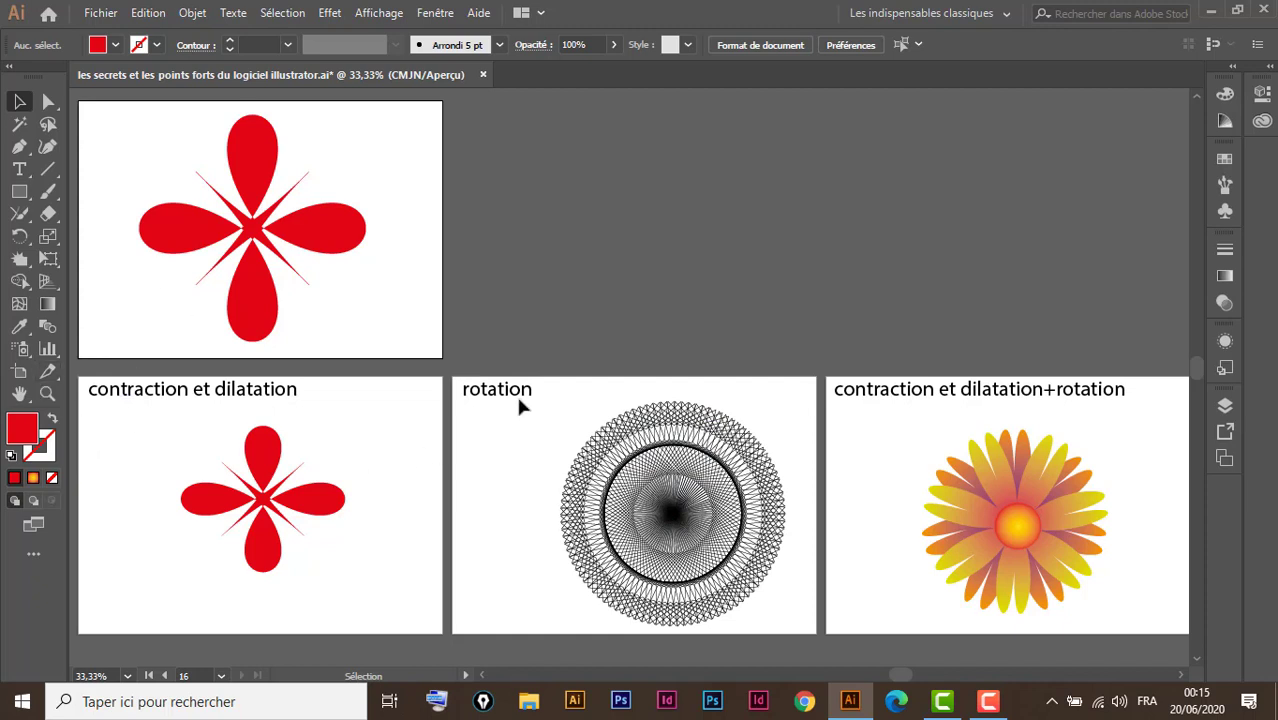
# Step: Add a blank artboard 'Plan de travail 18' beside the red flower's artboard
pyautogui.click(20, 375)
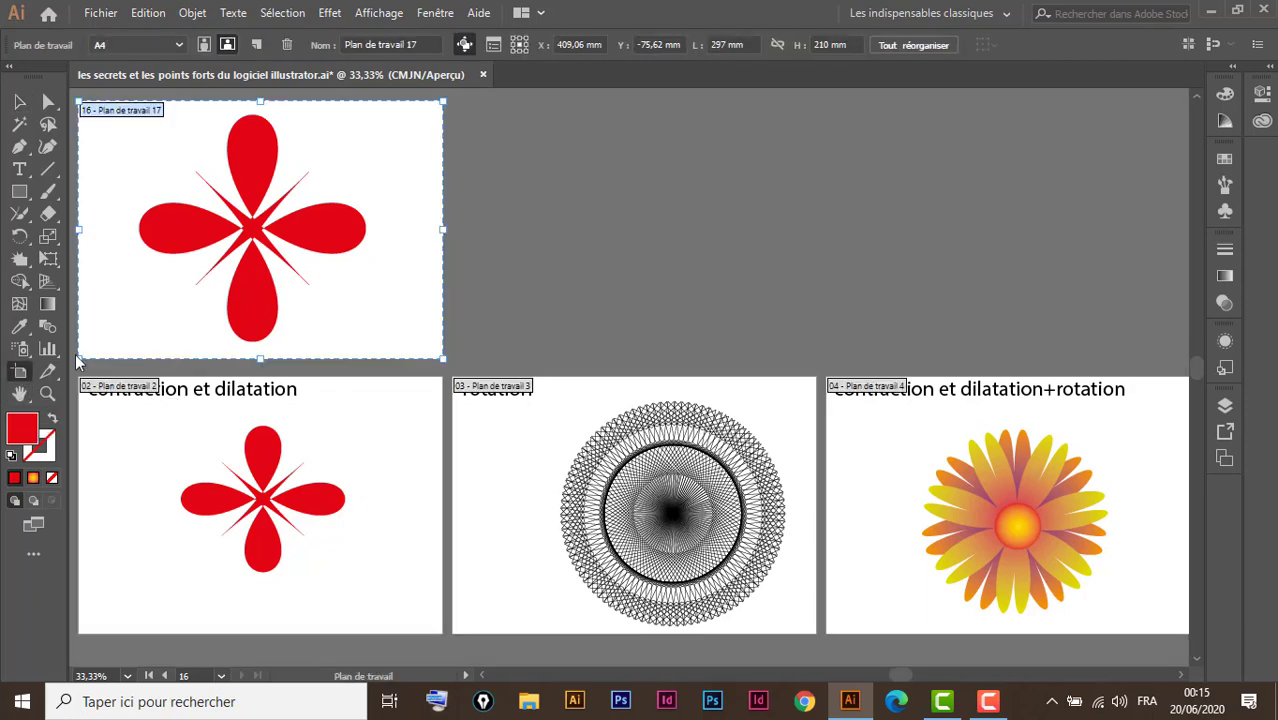
pyautogui.click(255, 45)
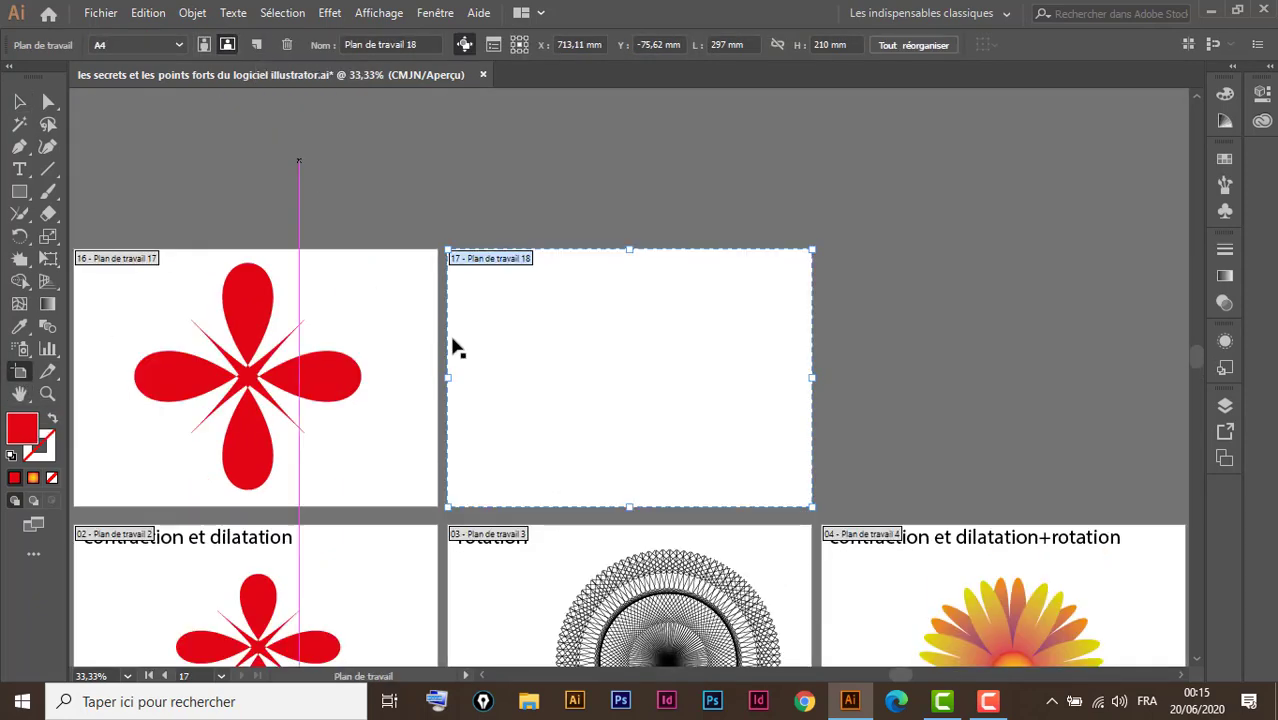
pyautogui.scroll(-3, 648, 406)
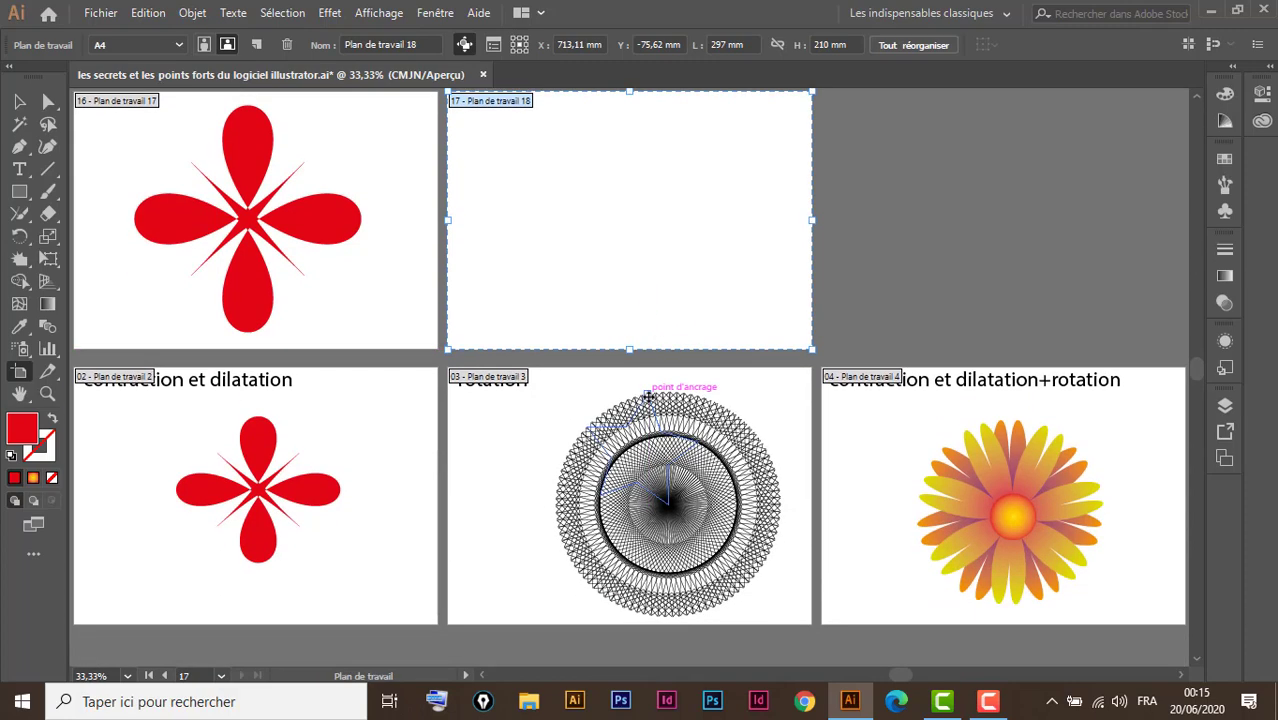
pyautogui.scroll(1, 648, 397)
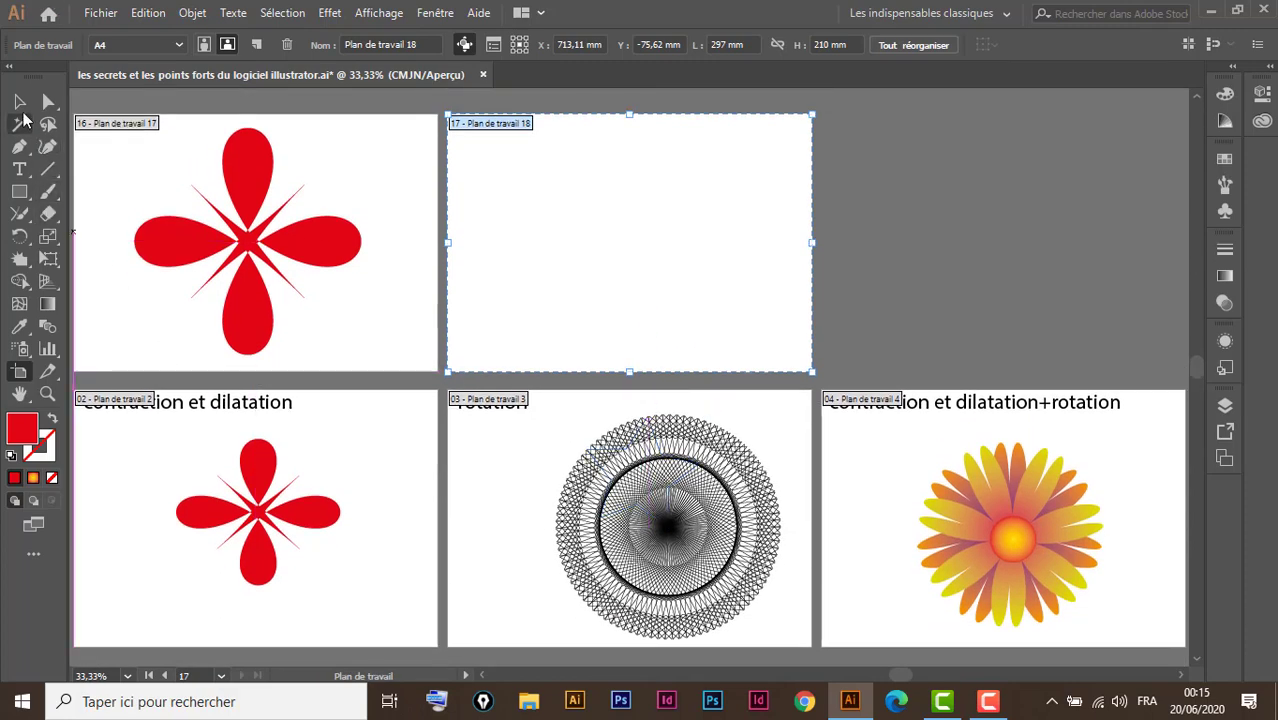
pyautogui.click(19, 101)
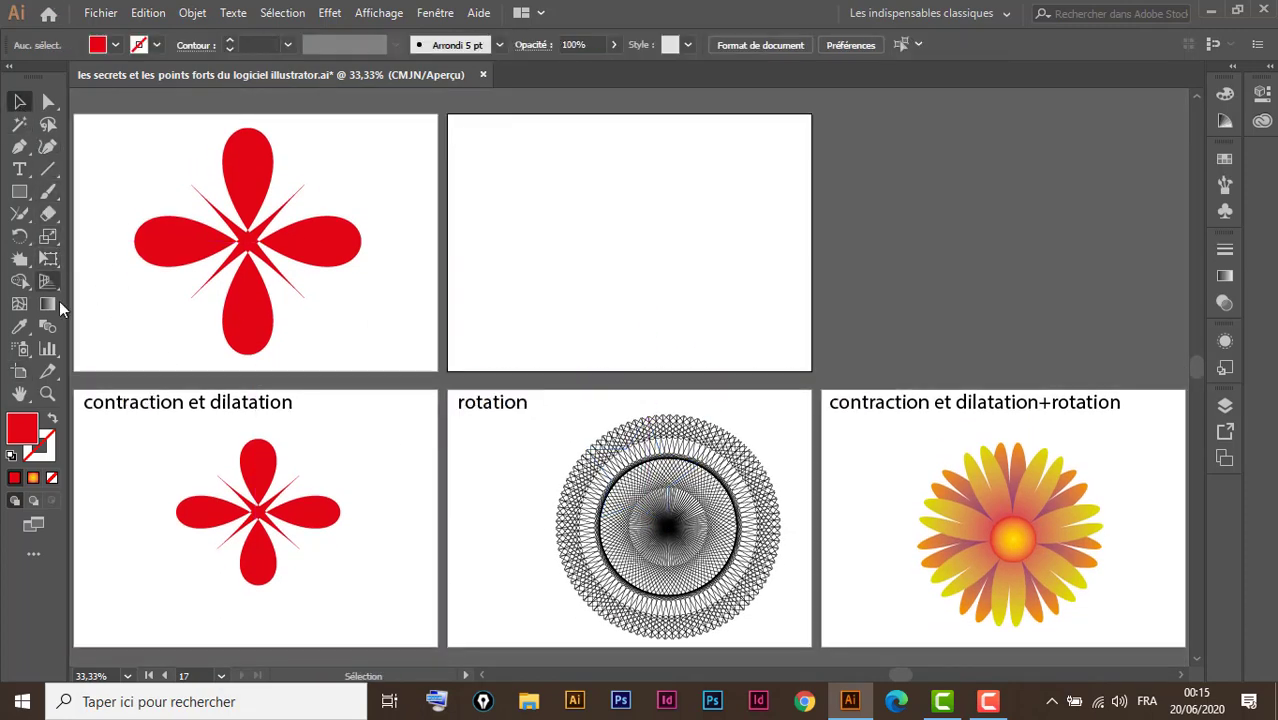
pyautogui.moveTo(19, 191); pyautogui.dragTo(118, 287)
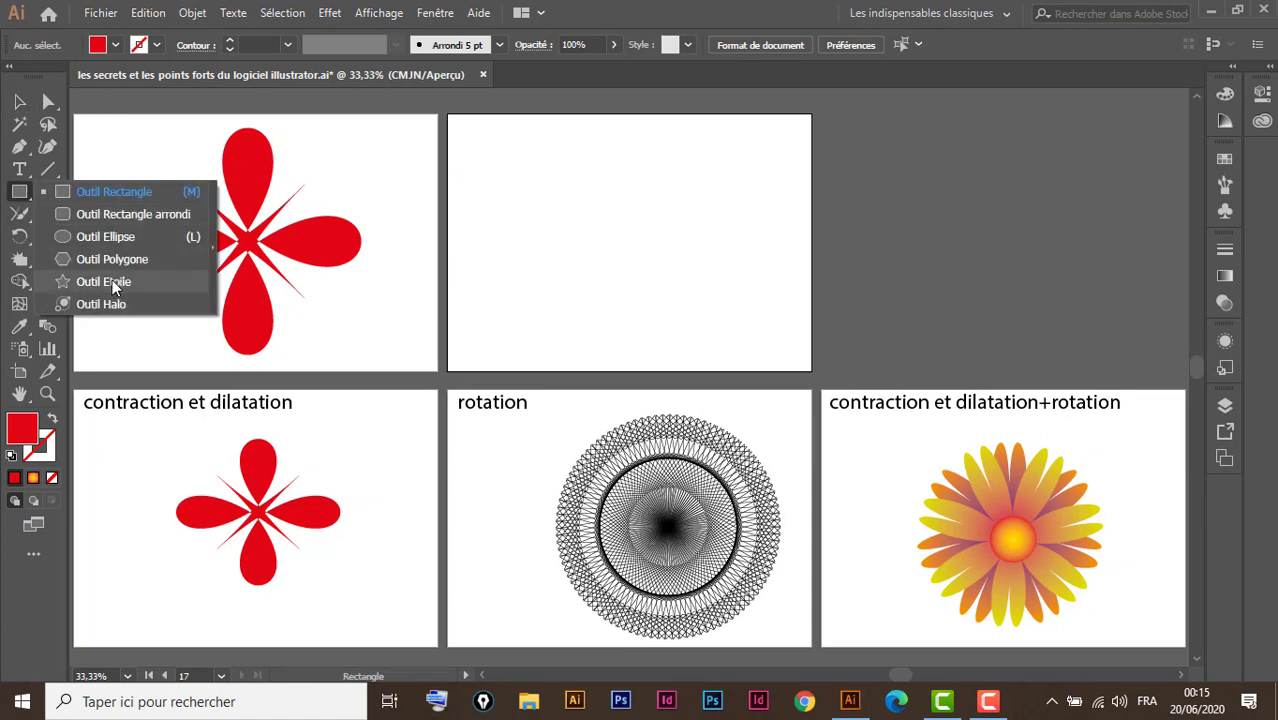
# Step: Draw an upright five-pointed star on the new artboard
pyautogui.click(112, 281)
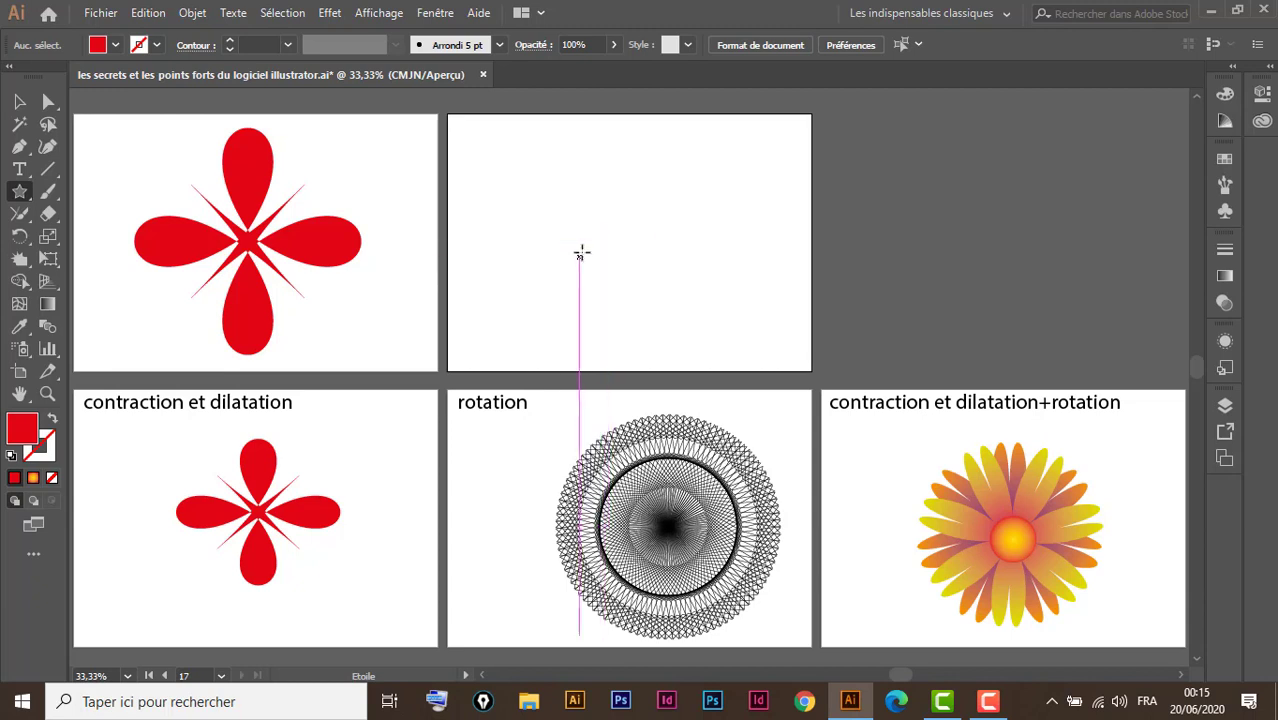
pyautogui.moveTo(602, 233); pyautogui.dragTo(667, 289)
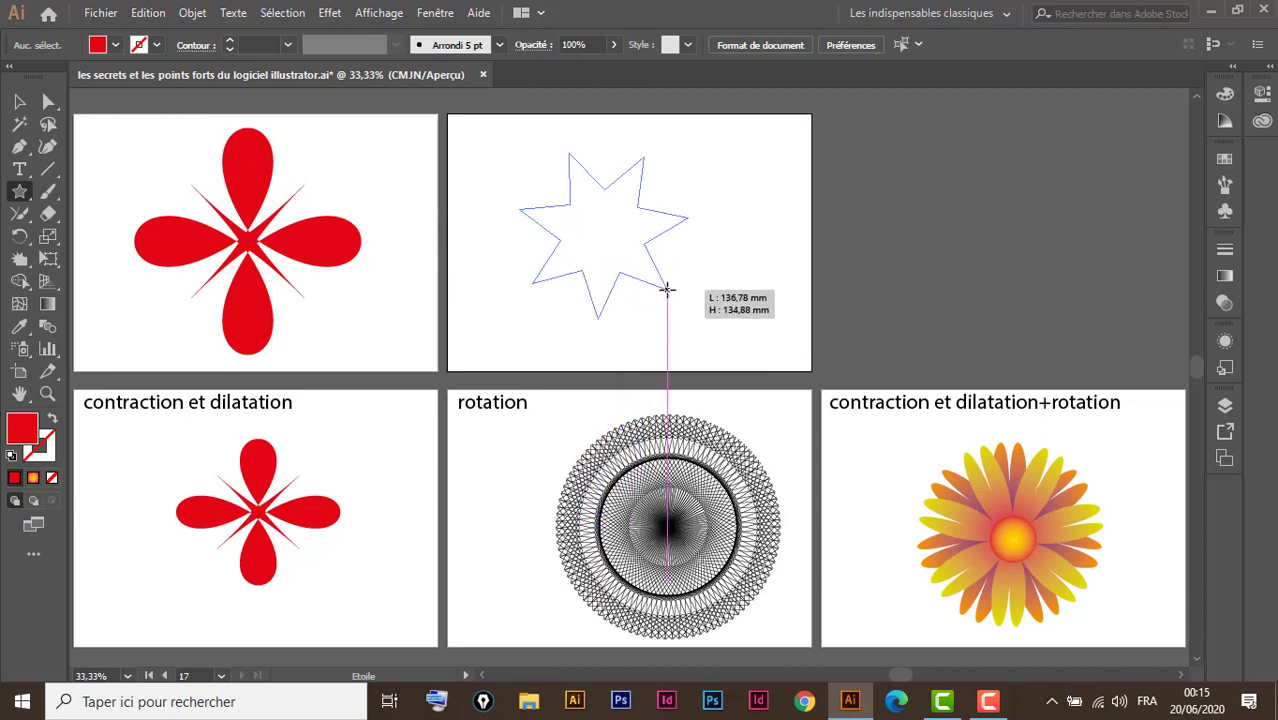
pyautogui.press('Down')
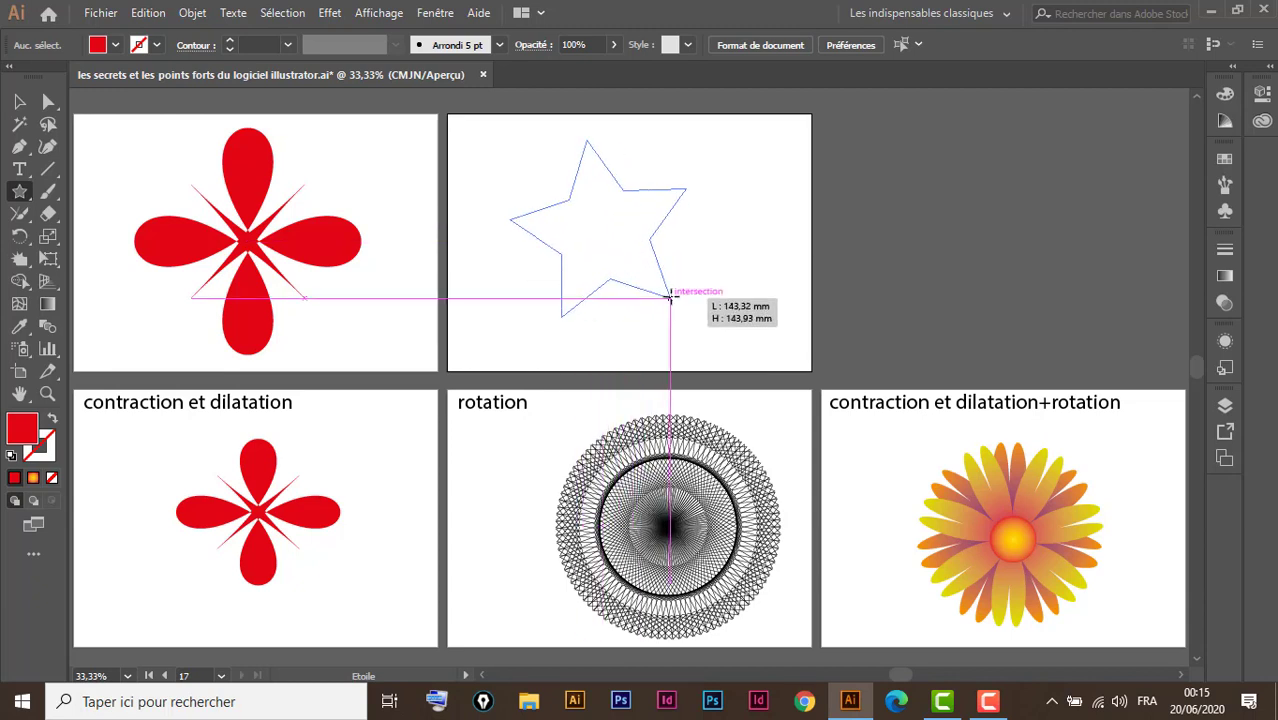
pyautogui.moveTo(667, 289)
pyautogui.mouseDown()
pyautogui.moveTo(671, 306)
pyautogui.moveTo(653, 297)
pyautogui.moveTo(645, 257)
pyautogui.moveTo(636, 283)
pyautogui.moveTo(623, 281)
pyautogui.moveTo(644, 280)
pyautogui.moveTo(626, 255)
pyautogui.mouseUp()
pyautogui.press('shift')
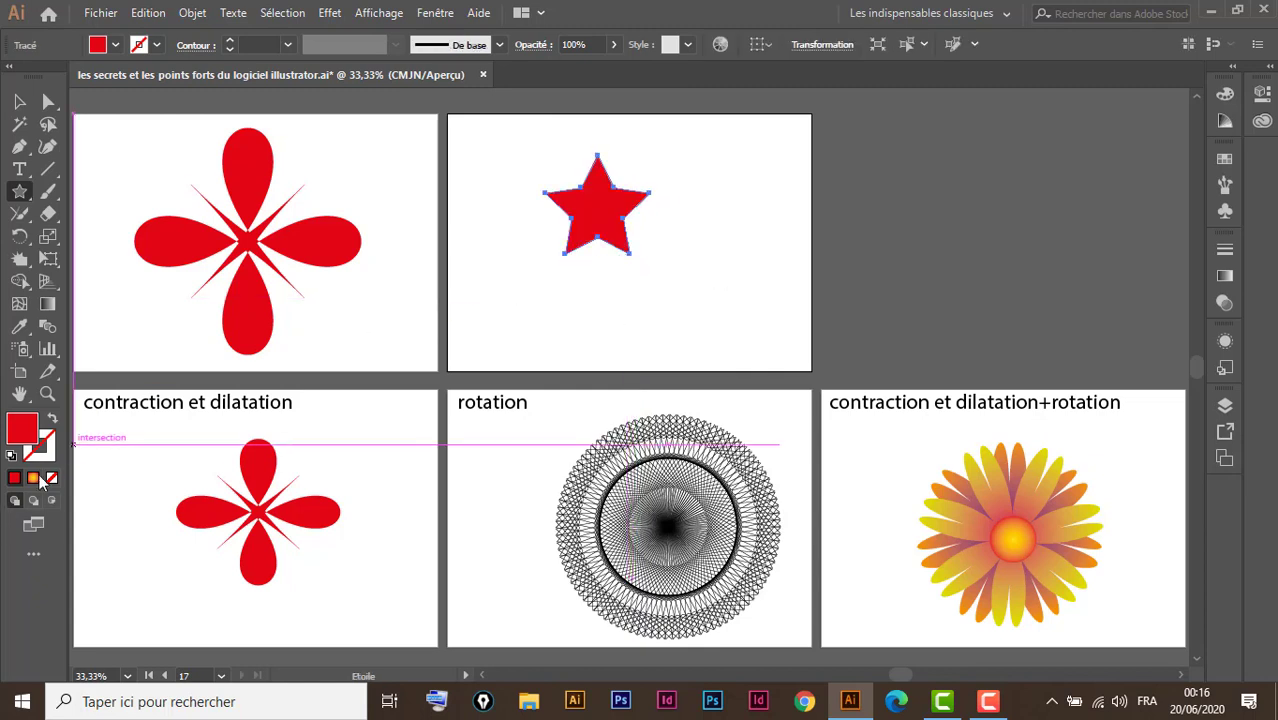
# Step: Give the star no fill and a black outline, then select it
pyautogui.click(12, 456)
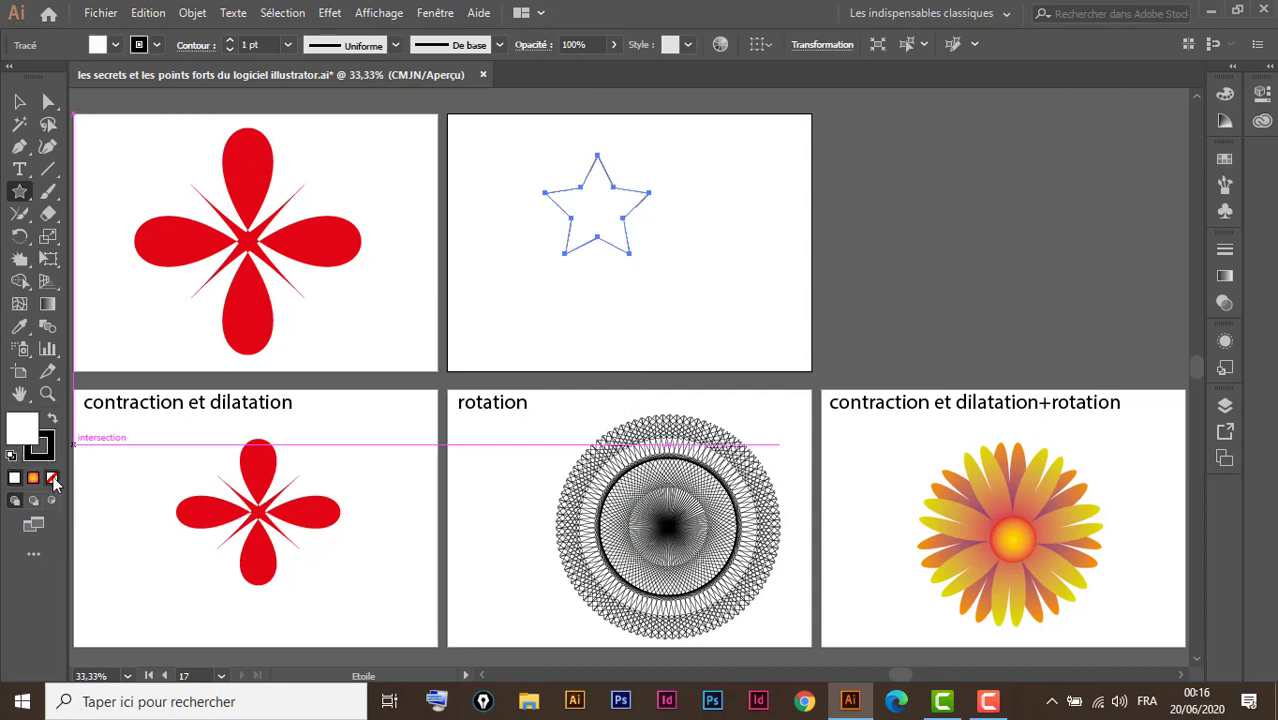
pyautogui.click(52, 478)
pyautogui.click(20, 102)
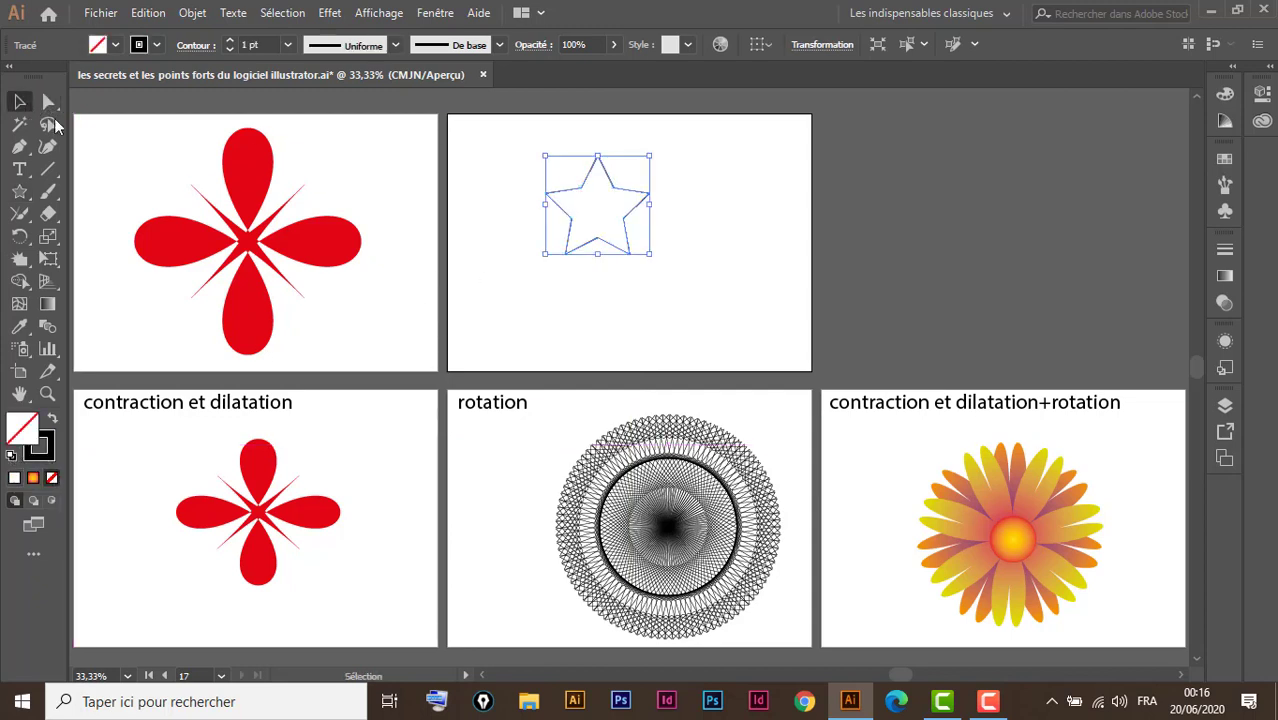
pyautogui.click(732, 210)
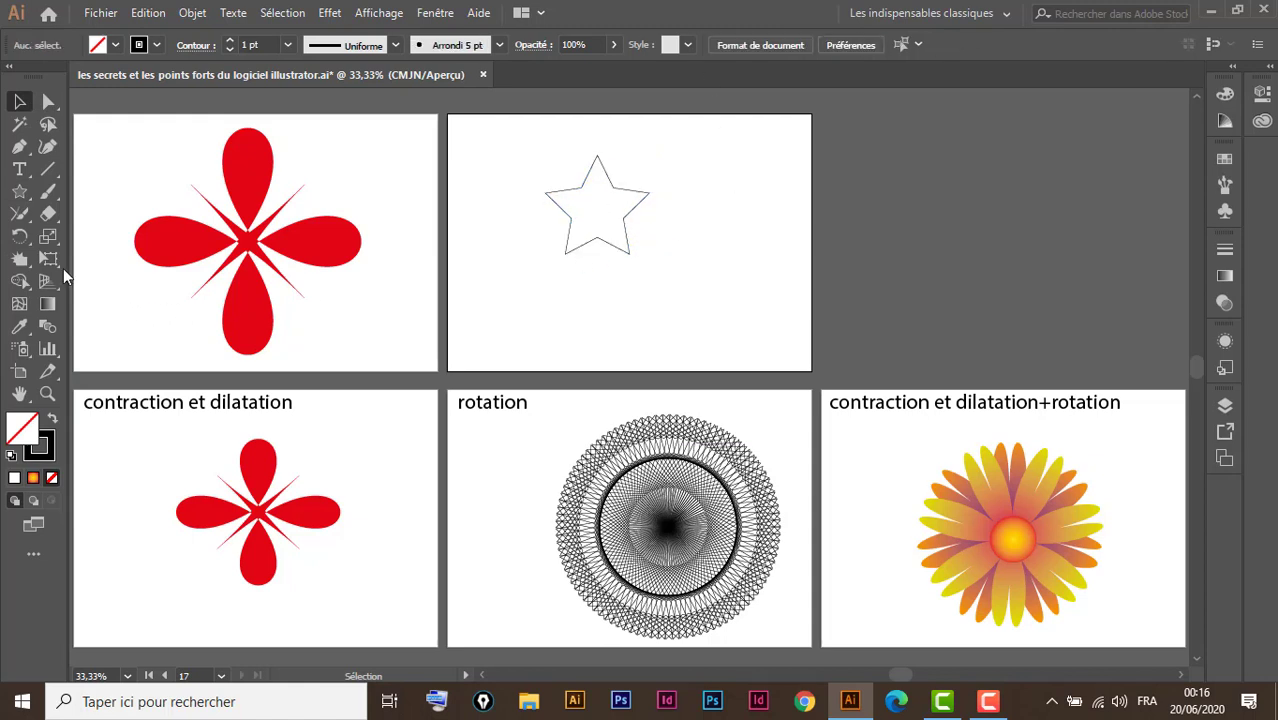
pyautogui.click(20, 238)
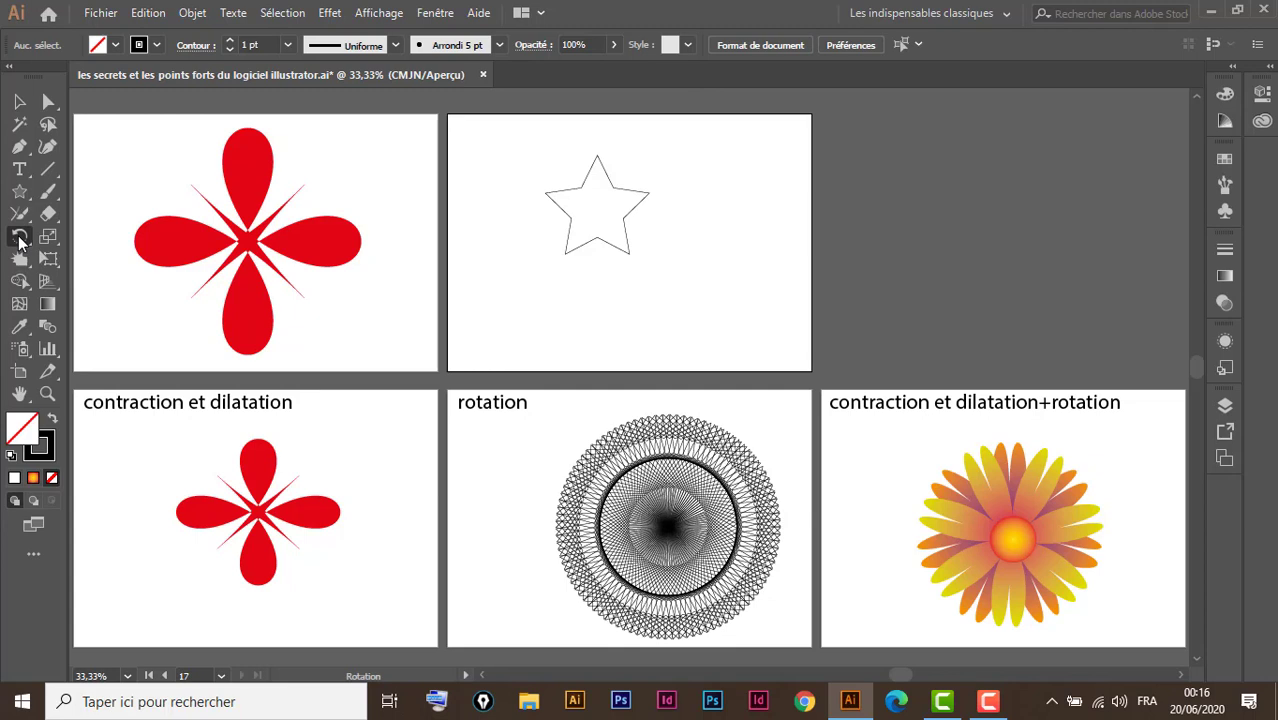
pyautogui.click(19, 102)
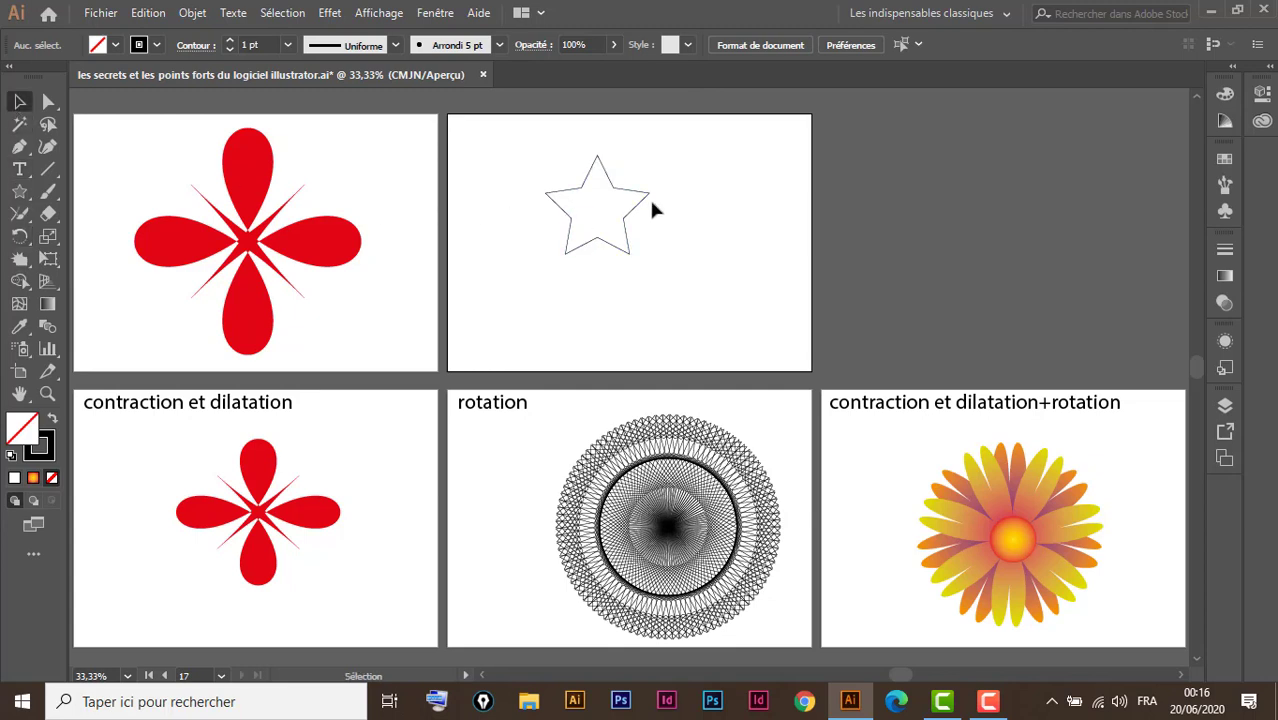
pyautogui.moveTo(652, 209); pyautogui.dragTo(556, 312)
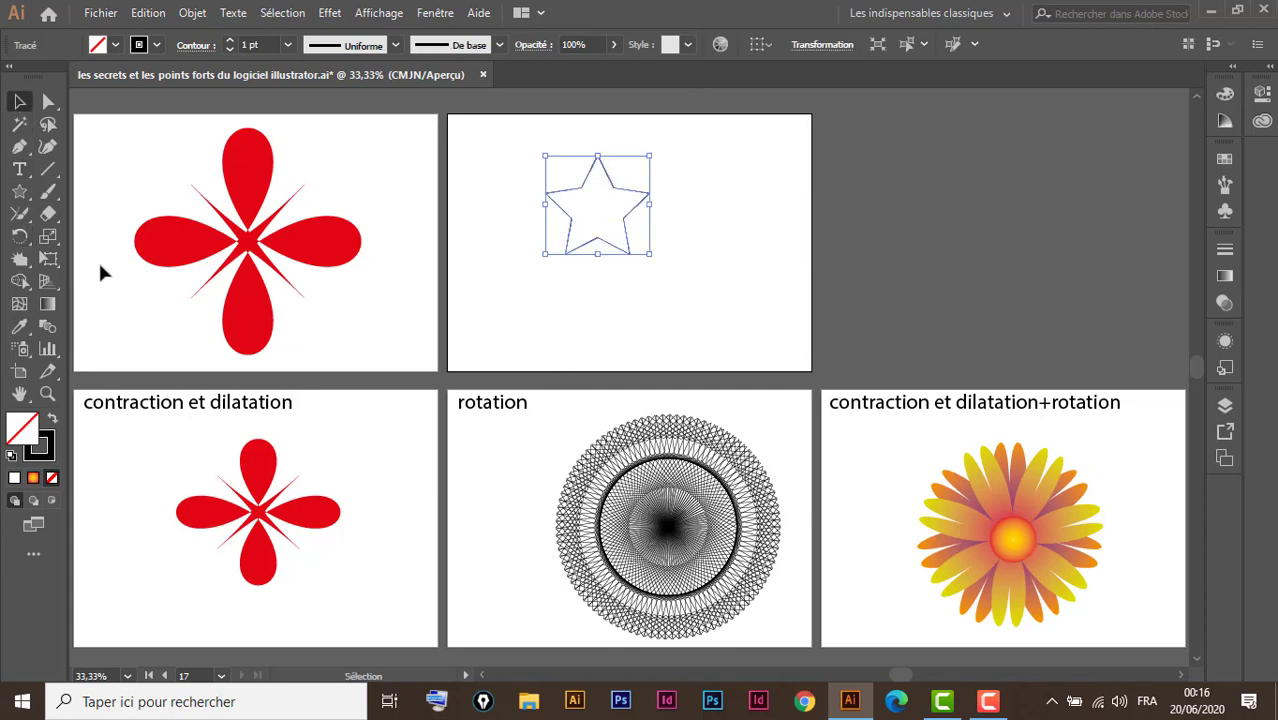
# Step: Test-rotate the star, undo back to upright, and reframe the star and rotation artboards
pyautogui.click(20, 236)
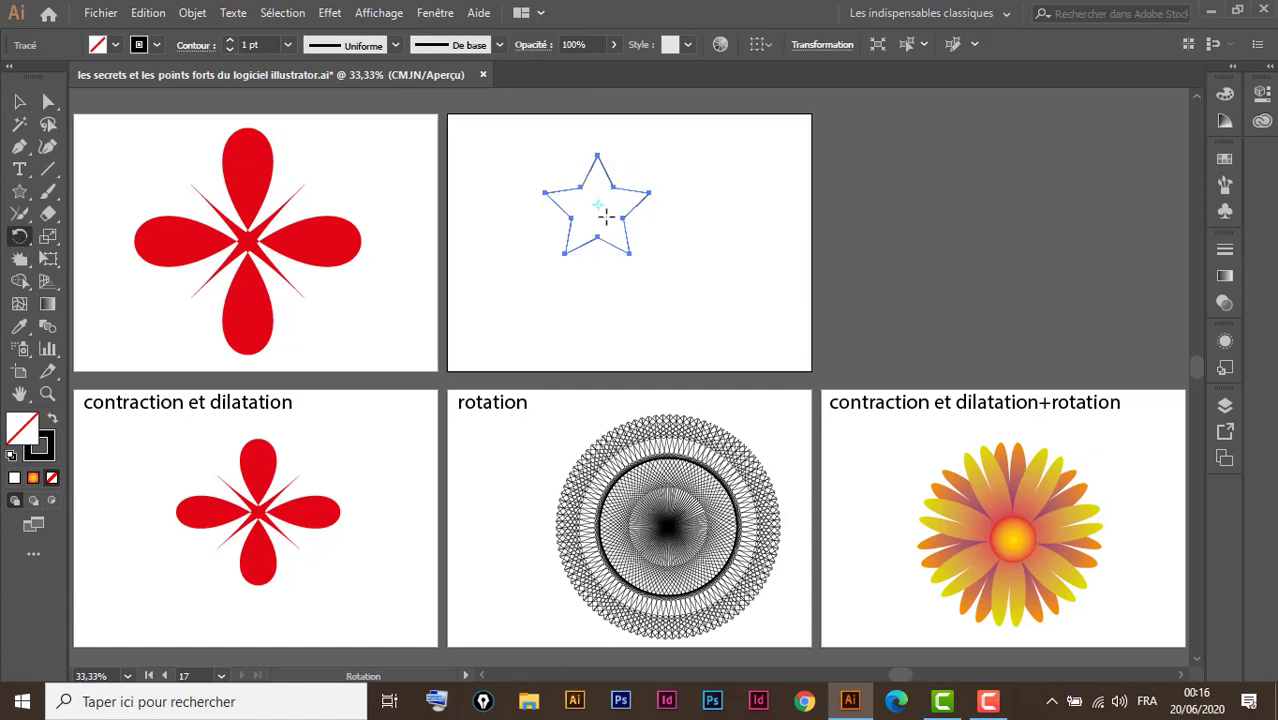
pyautogui.press('z')
pyautogui.moveTo(682, 142)
pyautogui.mouseDown()
pyautogui.moveTo(539, 275)
pyautogui.moveTo(526, 304)
pyautogui.mouseUp()
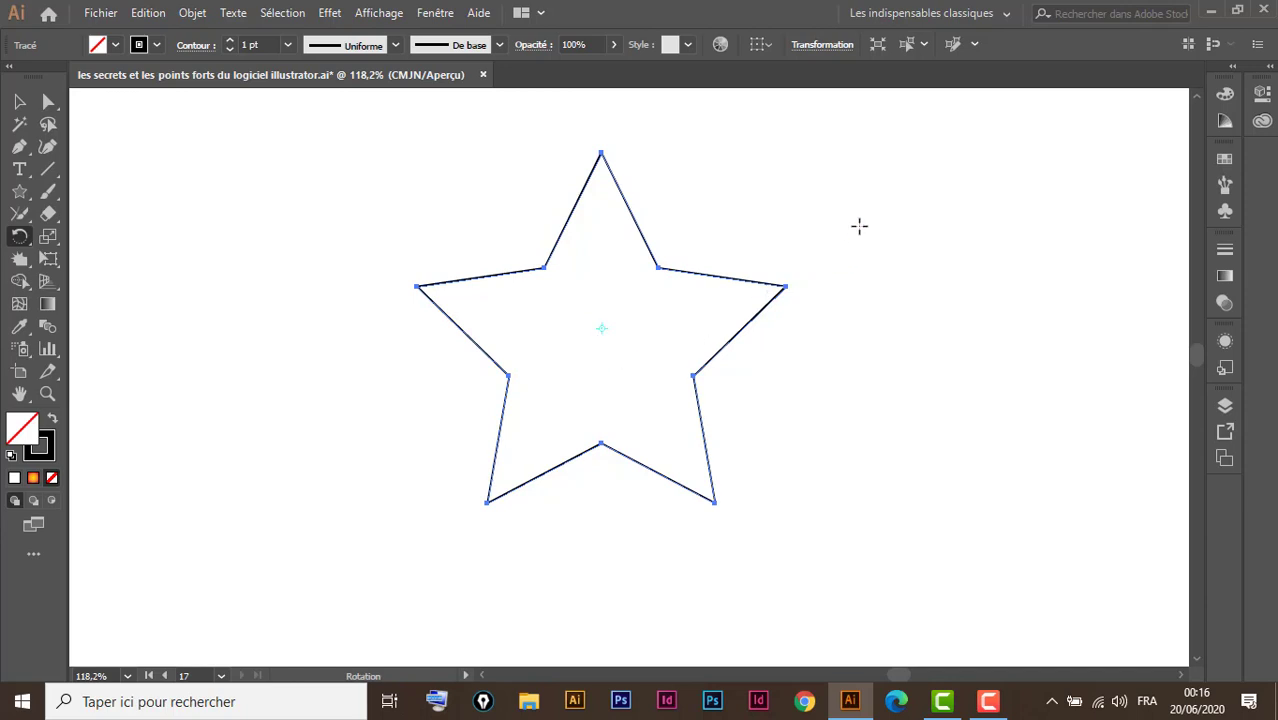
pyautogui.moveTo(856, 191); pyautogui.dragTo(879, 303)
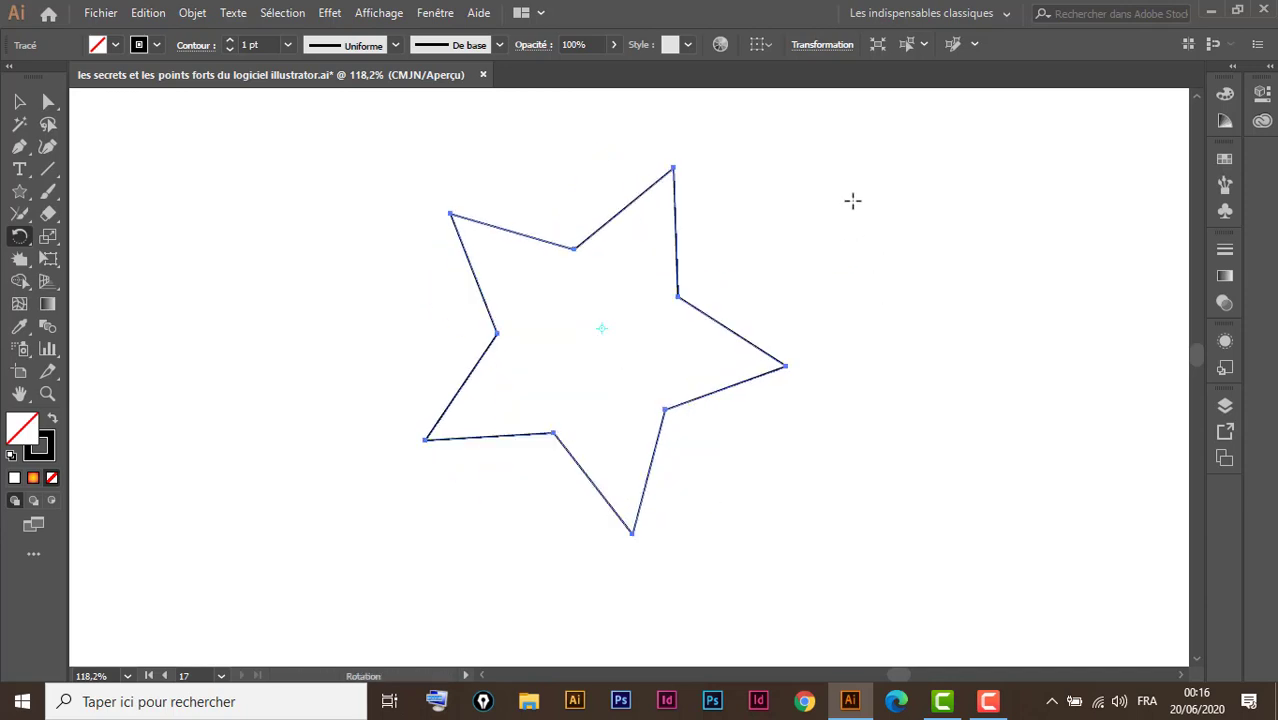
pyautogui.moveTo(850, 200)
pyautogui.mouseDown()
pyautogui.moveTo(864, 205)
pyautogui.moveTo(884, 373)
pyautogui.mouseUp()
pyautogui.press('Escape')
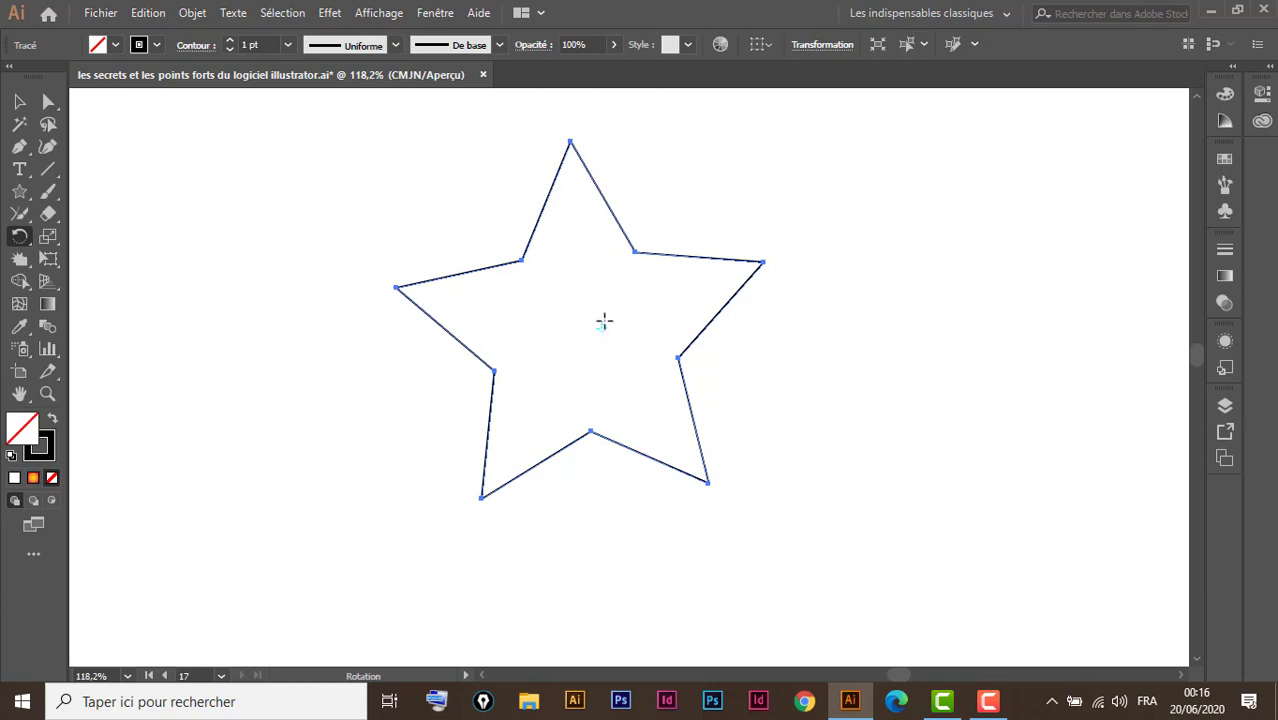
pyautogui.hotkey('ctrl', 'z')
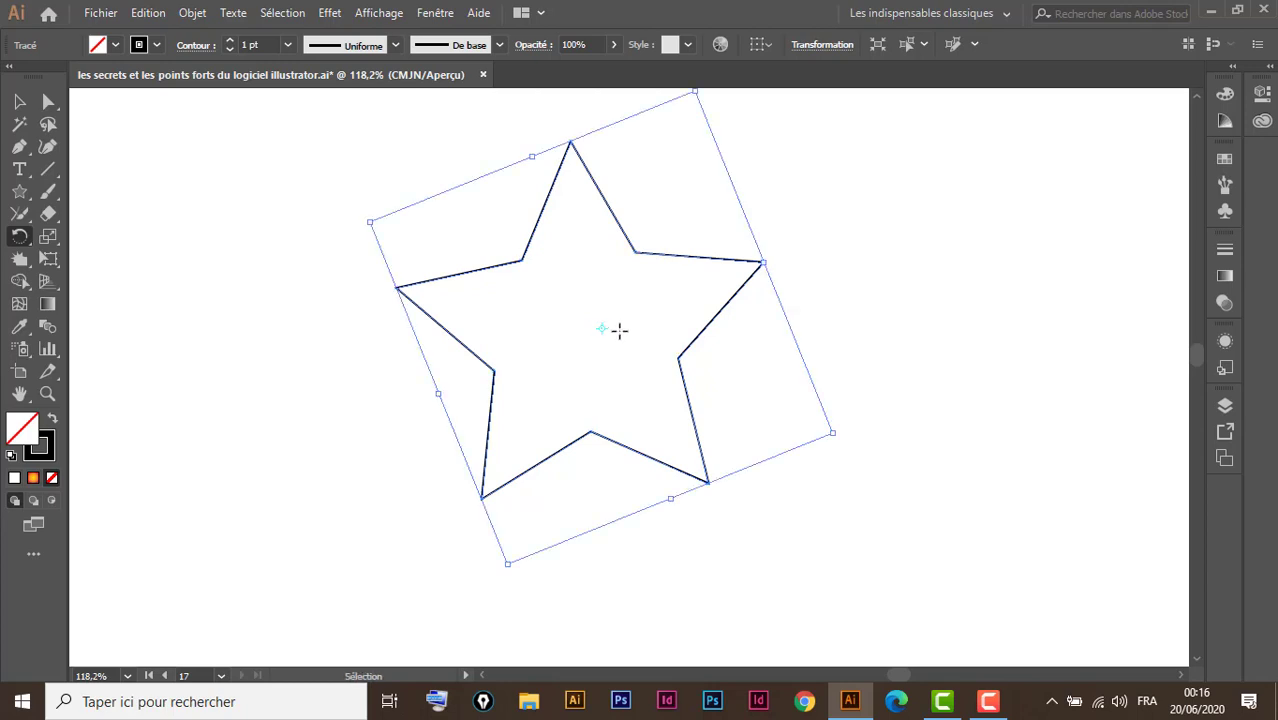
pyautogui.hotkey('ctrl', 'z')
pyautogui.hotkey('ctrl', 'z')
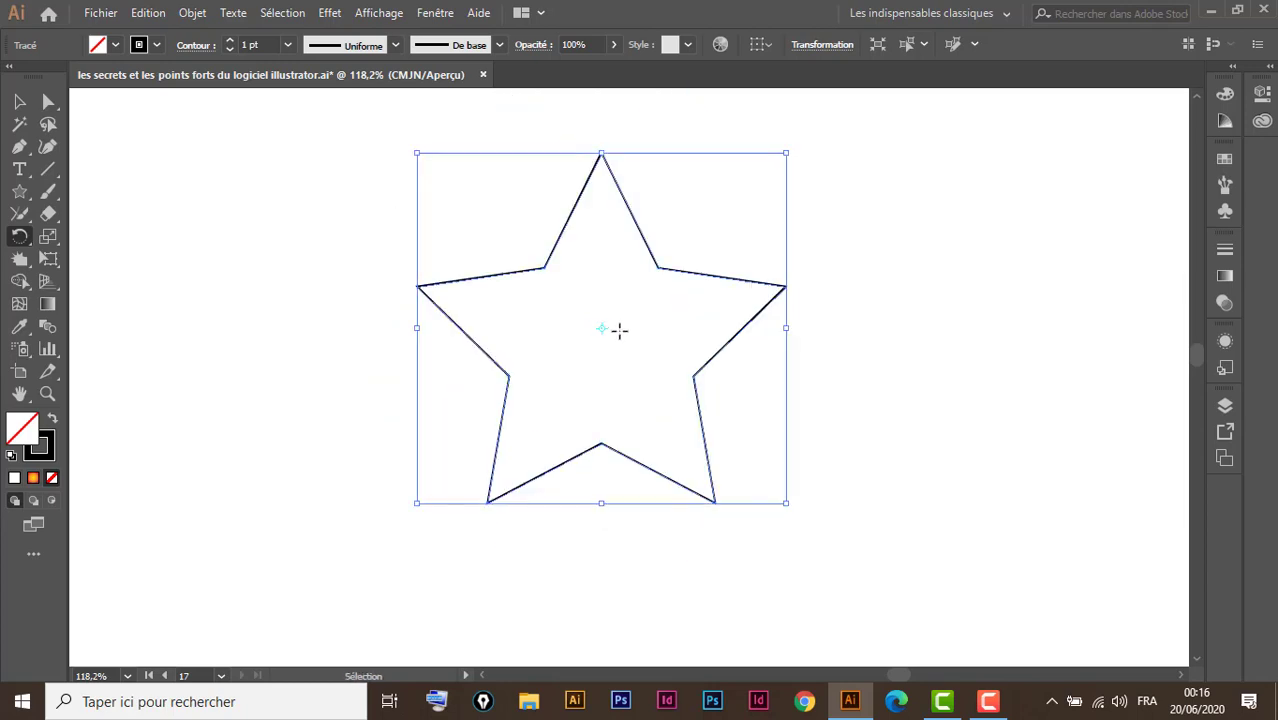
pyautogui.hotkey('ctrl', '-')
pyautogui.hotkey('ctrl', '-')
pyautogui.hotkey('ctrl', '-')
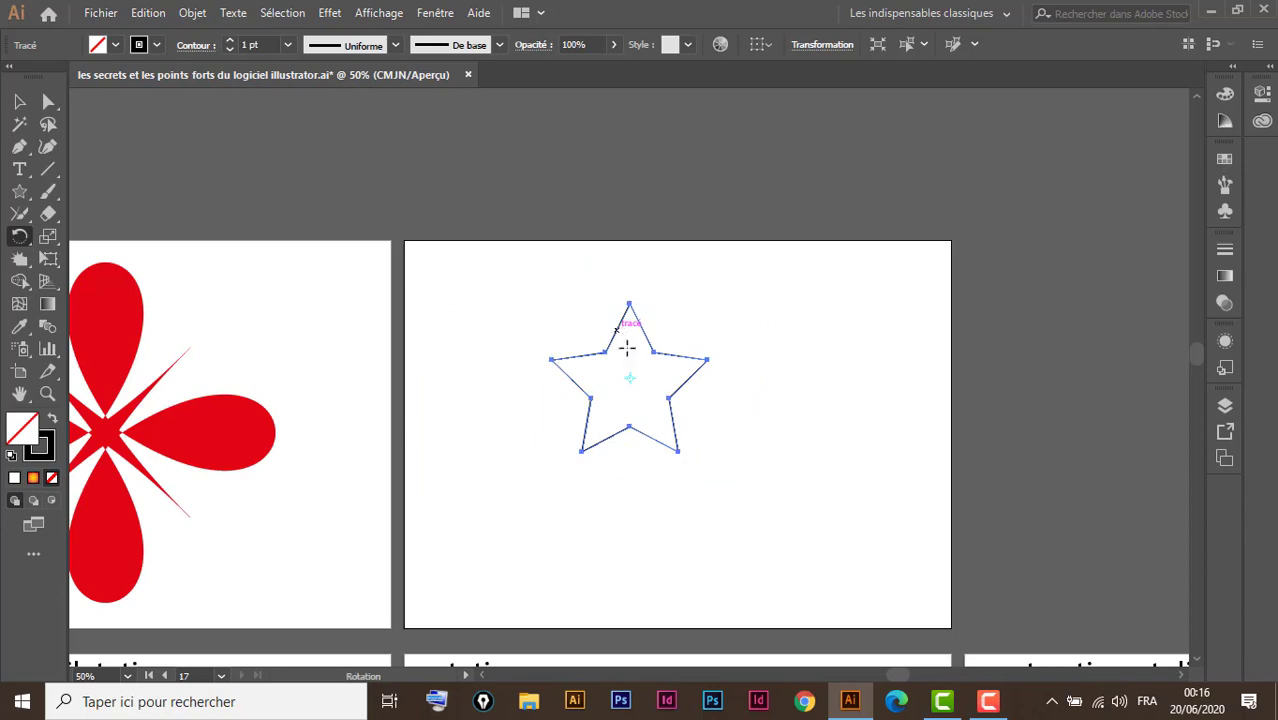
pyautogui.moveTo(736, 422); pyautogui.dragTo(619, 297)
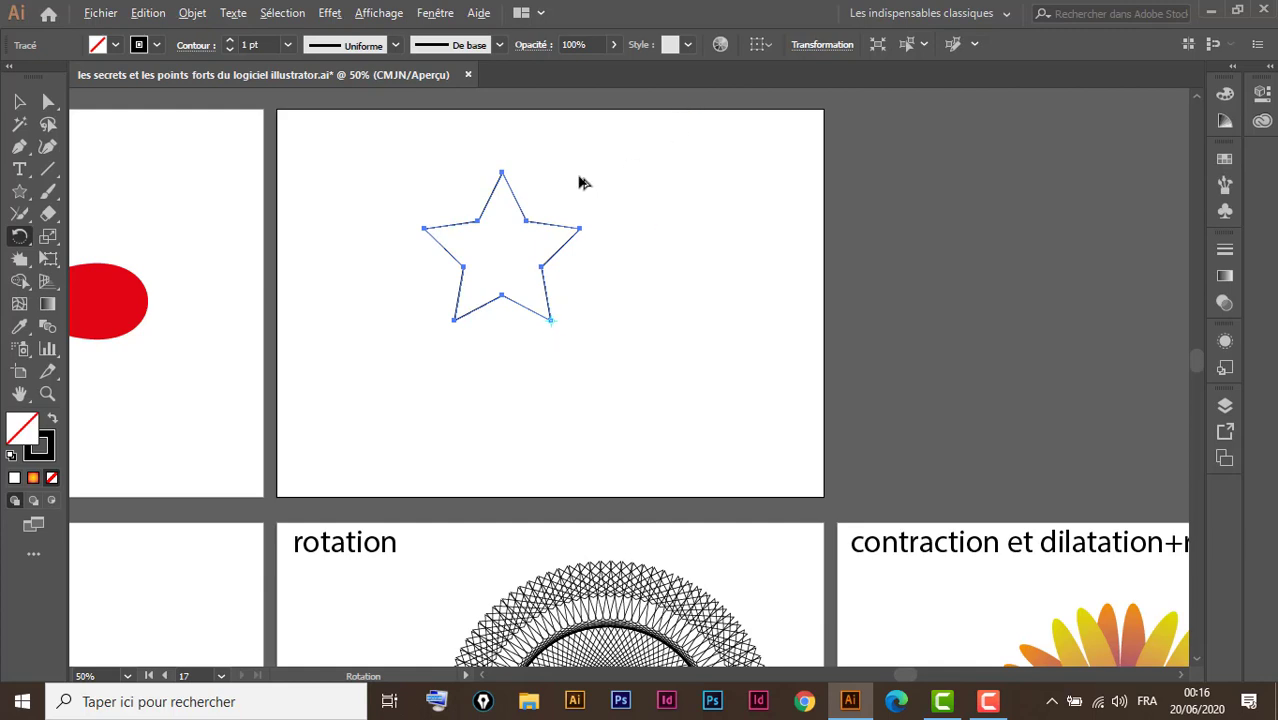
# Step: Rotate star copies about its lower tip, repeating with Ctrl+D into a circular rosette
pyautogui.moveTo(585, 180); pyautogui.dragTo(597, 182)
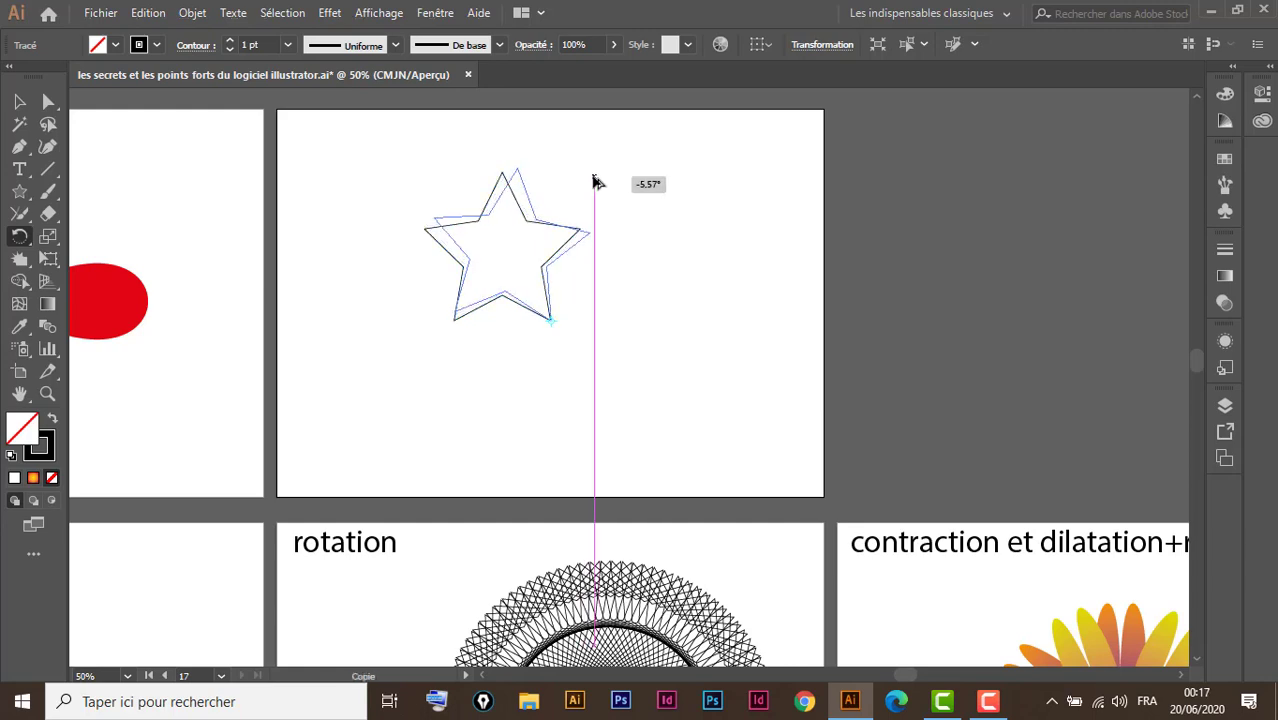
pyautogui.moveTo(597, 182); pyautogui.dragTo(598, 178)
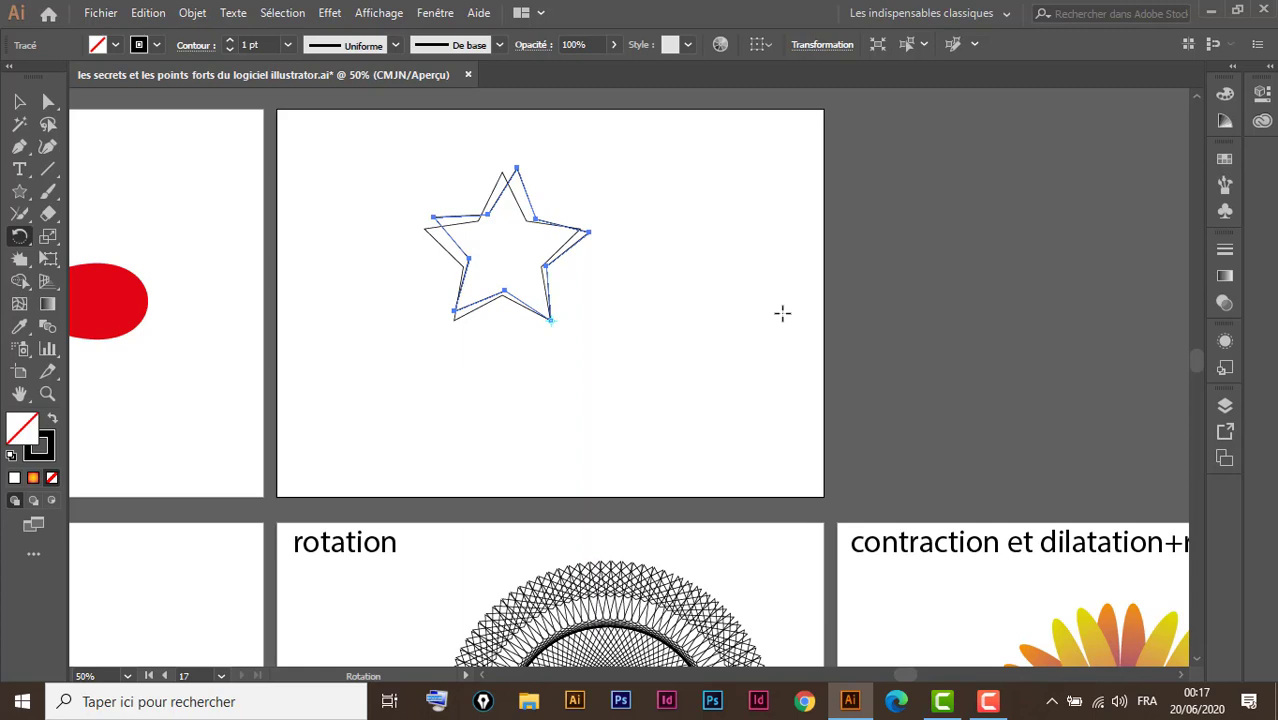
pyautogui.press('v')
pyautogui.hotkey('ctrl', 'd')
pyautogui.hotkey('ctrl', 'd')
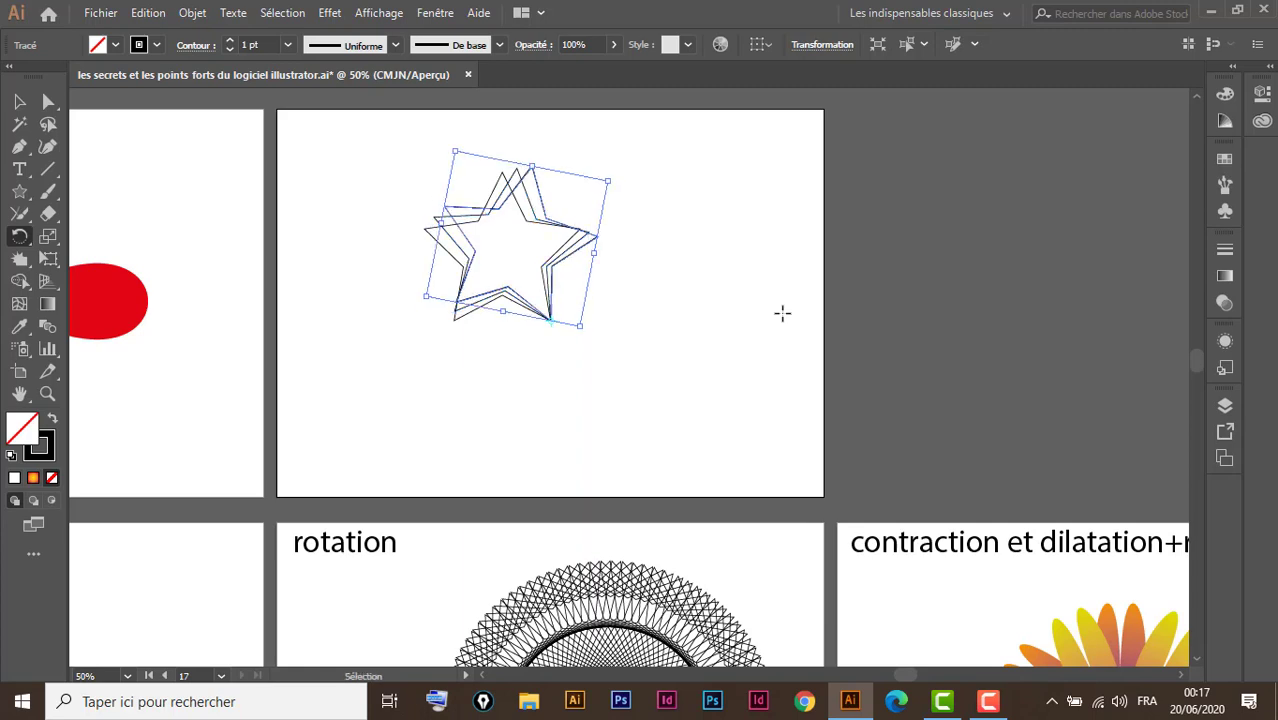
pyautogui.hotkey('ctrl', 'd')
pyautogui.hotkey('ctrl', 'd')
pyautogui.hotkey('ctrl', 'd')
pyautogui.hotkey('ctrl', 'd')
pyautogui.hotkey('ctrl', 'd')
pyautogui.hotkey('ctrl', 'd')
pyautogui.hotkey('ctrl', 'd')
pyautogui.hotkey('ctrl', 'd')
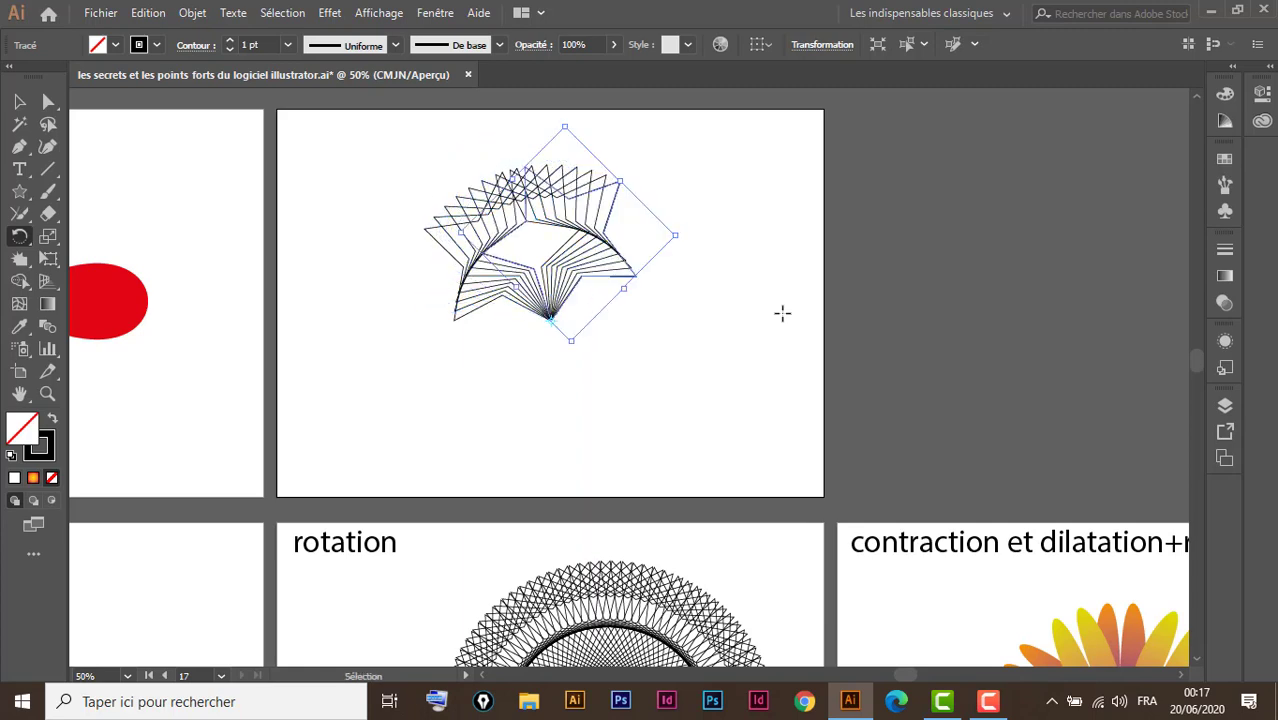
pyautogui.hotkey('ctrl', 'd')
pyautogui.hotkey('ctrl', 'd')
pyautogui.hotkey('ctrl', 'd')
pyautogui.hotkey('ctrl', 'd')
pyautogui.hotkey('ctrl', 'd')
pyautogui.hotkey('ctrl', 'd')
pyautogui.hotkey('ctrl', 'd')
pyautogui.hotkey('ctrl', 'd')
pyautogui.hotkey('ctrl', 'd')
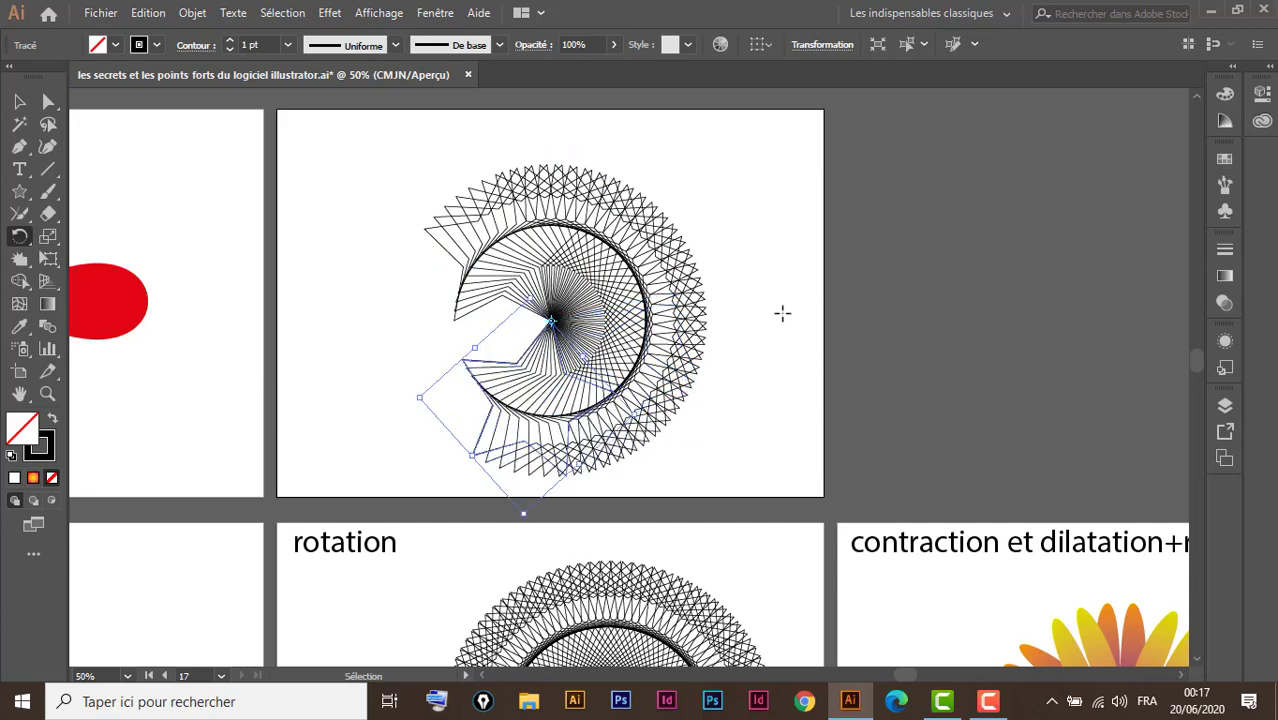
pyautogui.hotkey('ctrl', 'd')
pyautogui.hotkey('ctrl', 'd')
pyautogui.hotkey('ctrl', 'd')
pyautogui.hotkey('ctrl', 'd')
pyautogui.hotkey('ctrl', 'd')
pyautogui.hotkey('ctrl', 'd')
pyautogui.hotkey('ctrl', 'd')
pyautogui.hotkey('ctrl', 'd')
pyautogui.hotkey('ctrl', 'd')
pyautogui.hotkey('ctrl', 'd')
pyautogui.hotkey('ctrl', 'd')
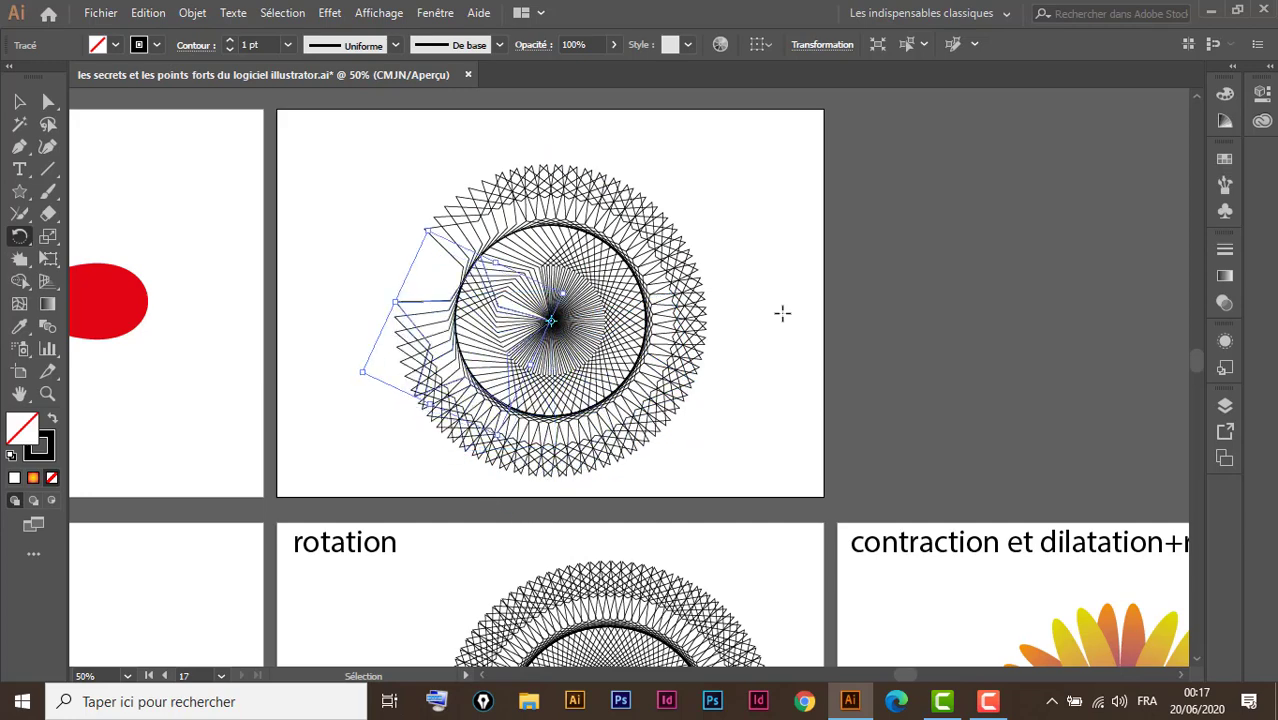
pyautogui.hotkey('ctrl', 'd')
pyautogui.hotkey('ctrl', 'd')
pyautogui.hotkey('ctrl', 'd')
pyautogui.hotkey('ctrl', 'd')
pyautogui.hotkey('ctrl', 'd')
pyautogui.hotkey('ctrl', 'd')
pyautogui.hotkey('ctrl', 'd')
pyautogui.hotkey('ctrl', 'd')
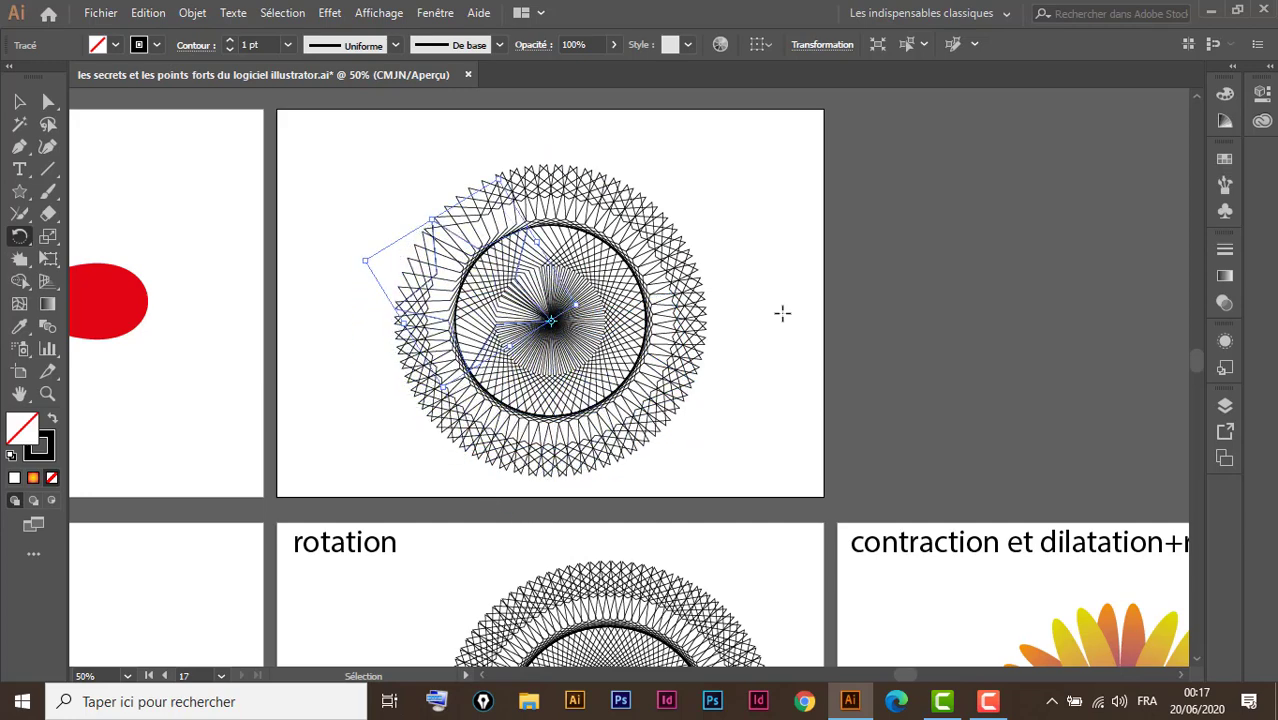
pyautogui.hotkey('ctrl', 'd')
pyautogui.hotkey('ctrl', 'd')
pyautogui.hotkey('ctrl', 'd')
pyautogui.hotkey('ctrl', 'd')
pyautogui.hotkey('ctrl', 'd')
pyautogui.hotkey('ctrl', 'd')
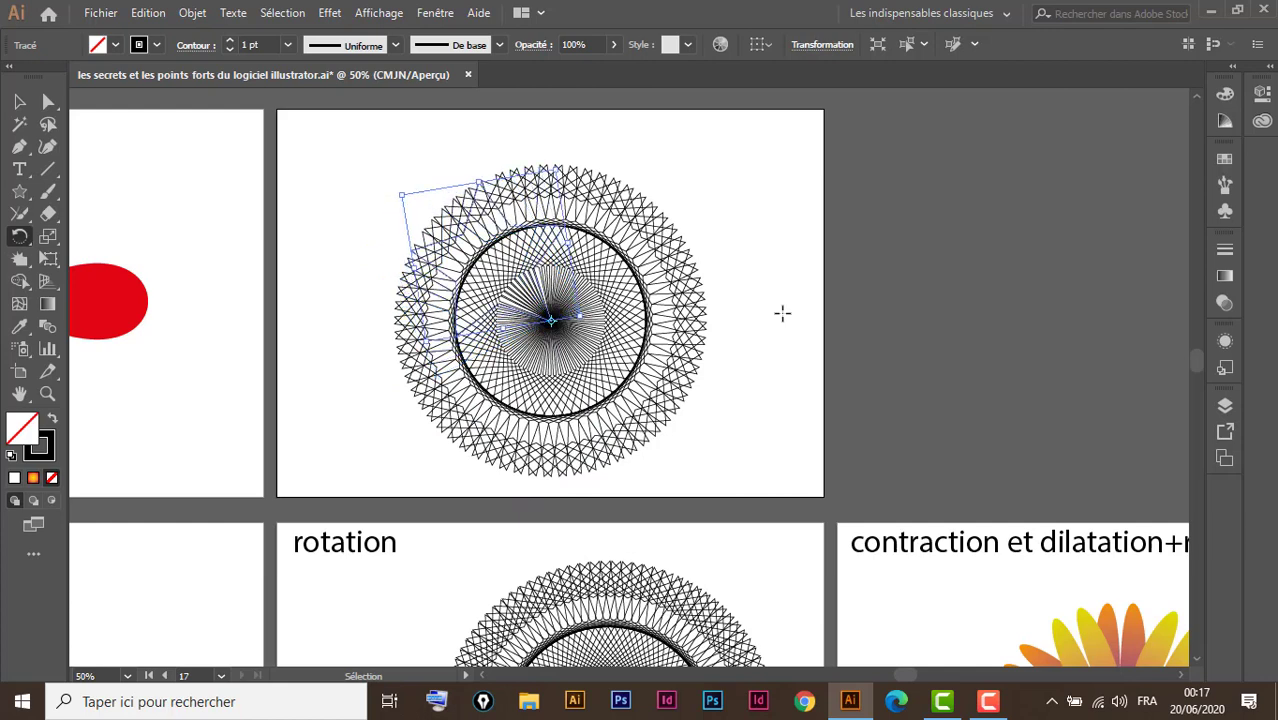
pyautogui.hotkey('ctrl', 'd')
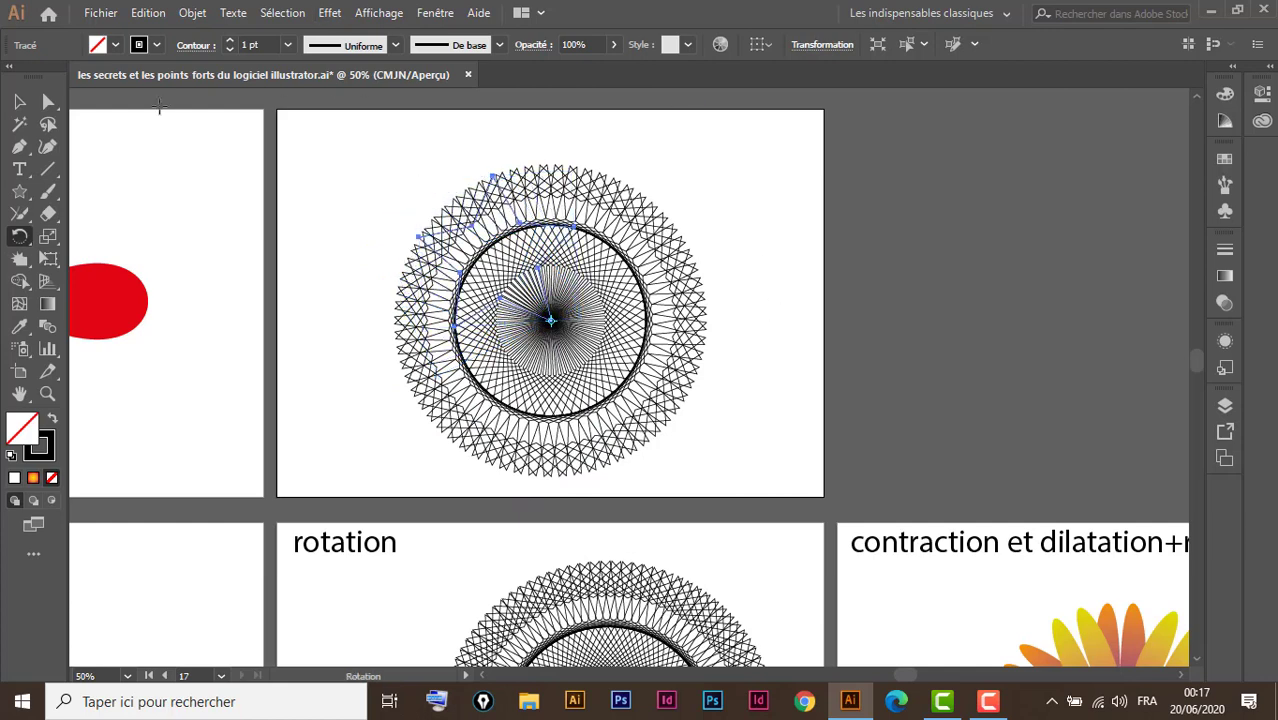
pyautogui.click(19, 102)
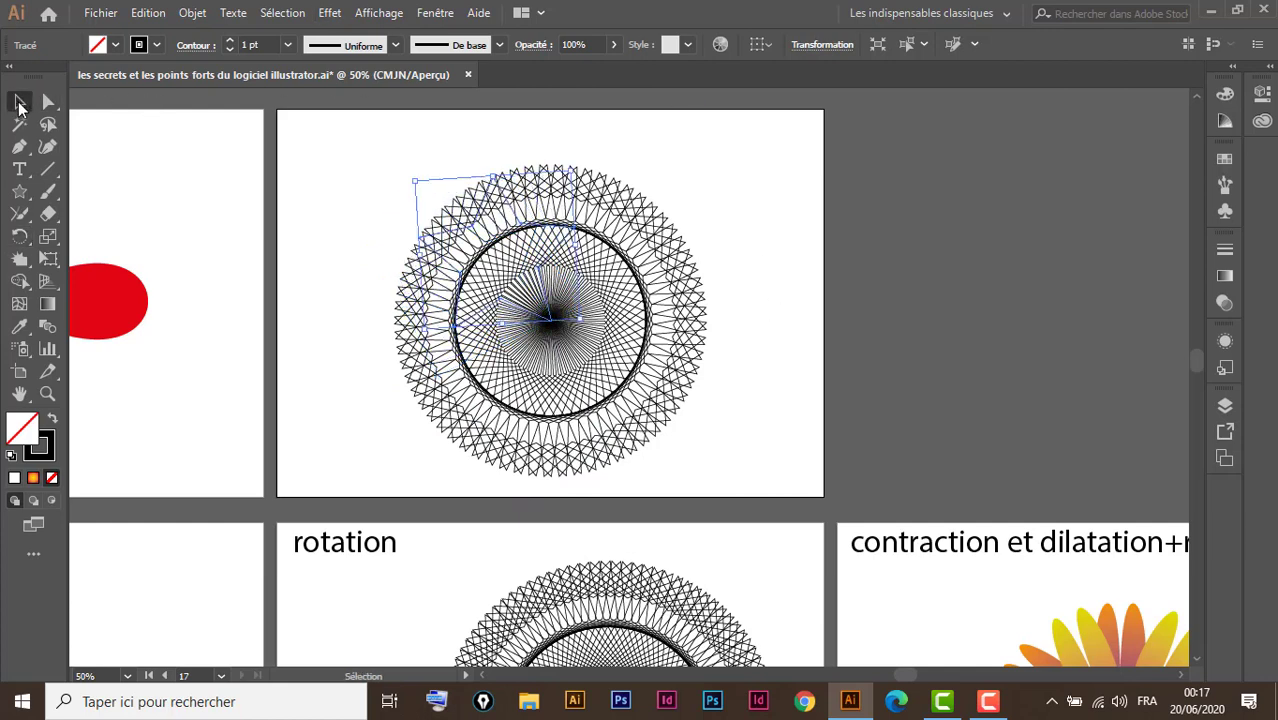
pyautogui.click(789, 209)
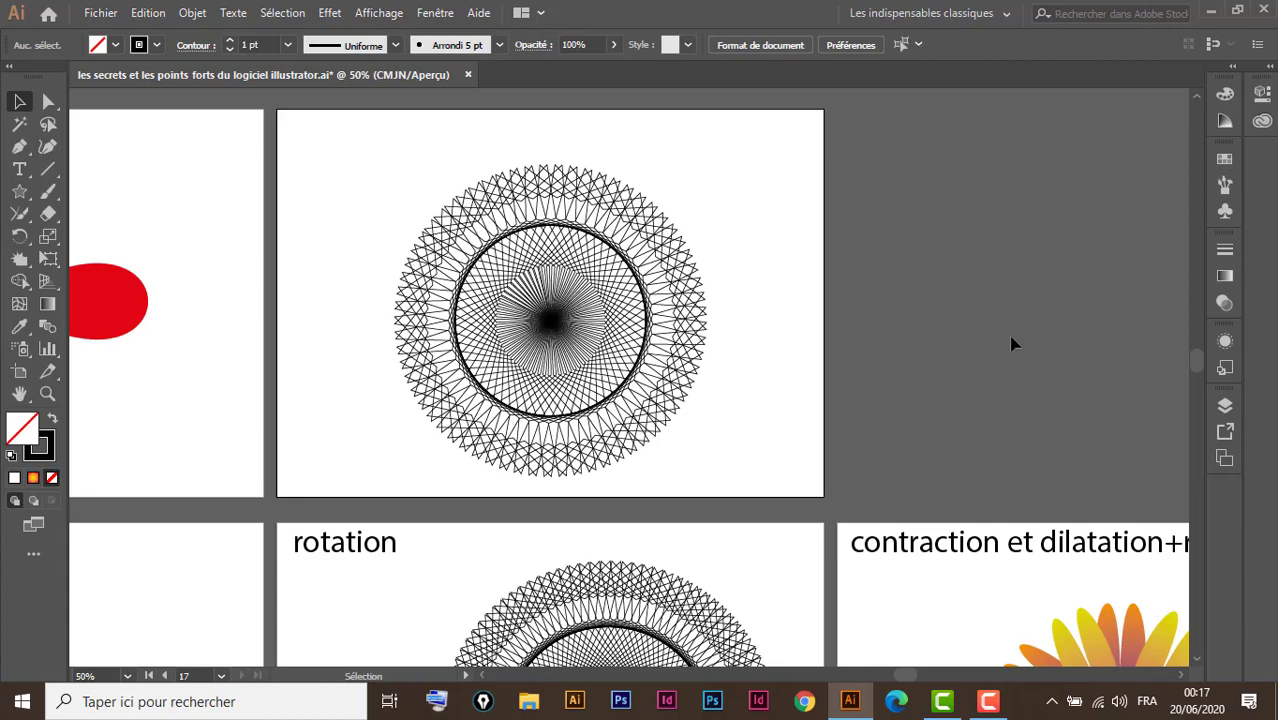
# Step: Add blank artboard 'Plan de travail 19' above the gradient flower example
pyautogui.moveTo(1047, 363); pyautogui.dragTo(690, 219)
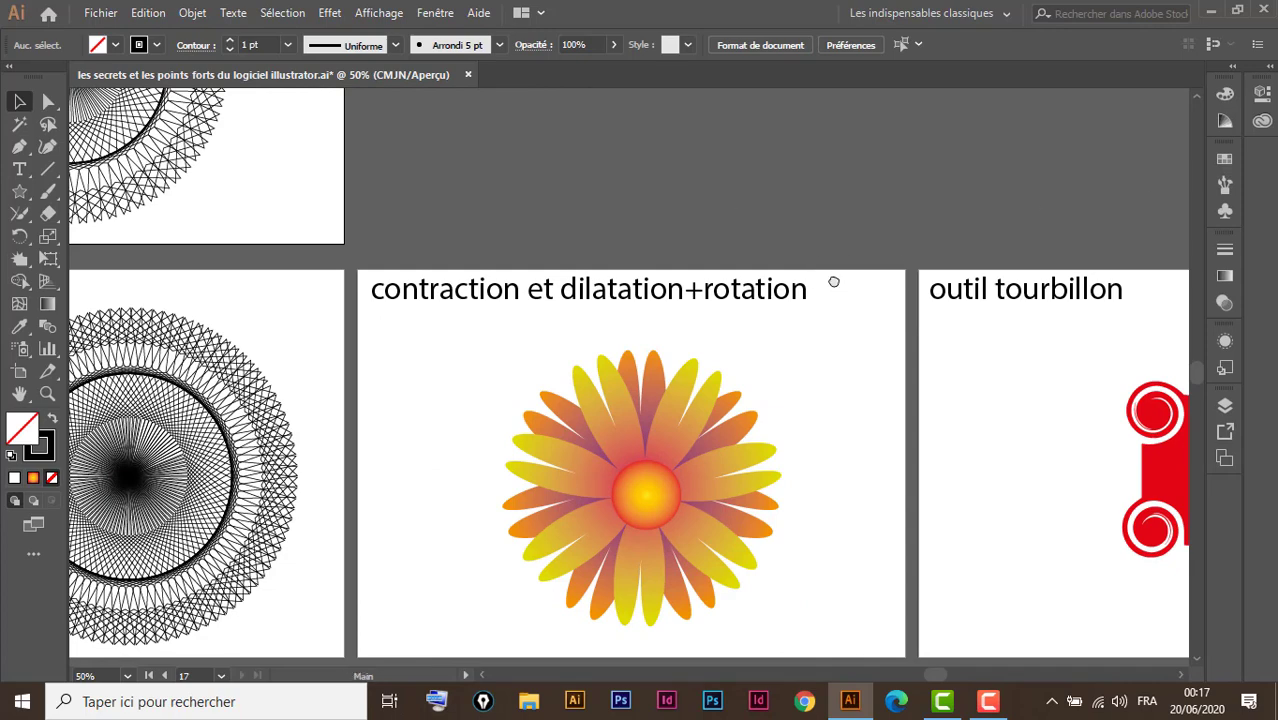
pyautogui.moveTo(844, 285); pyautogui.dragTo(770, 260)
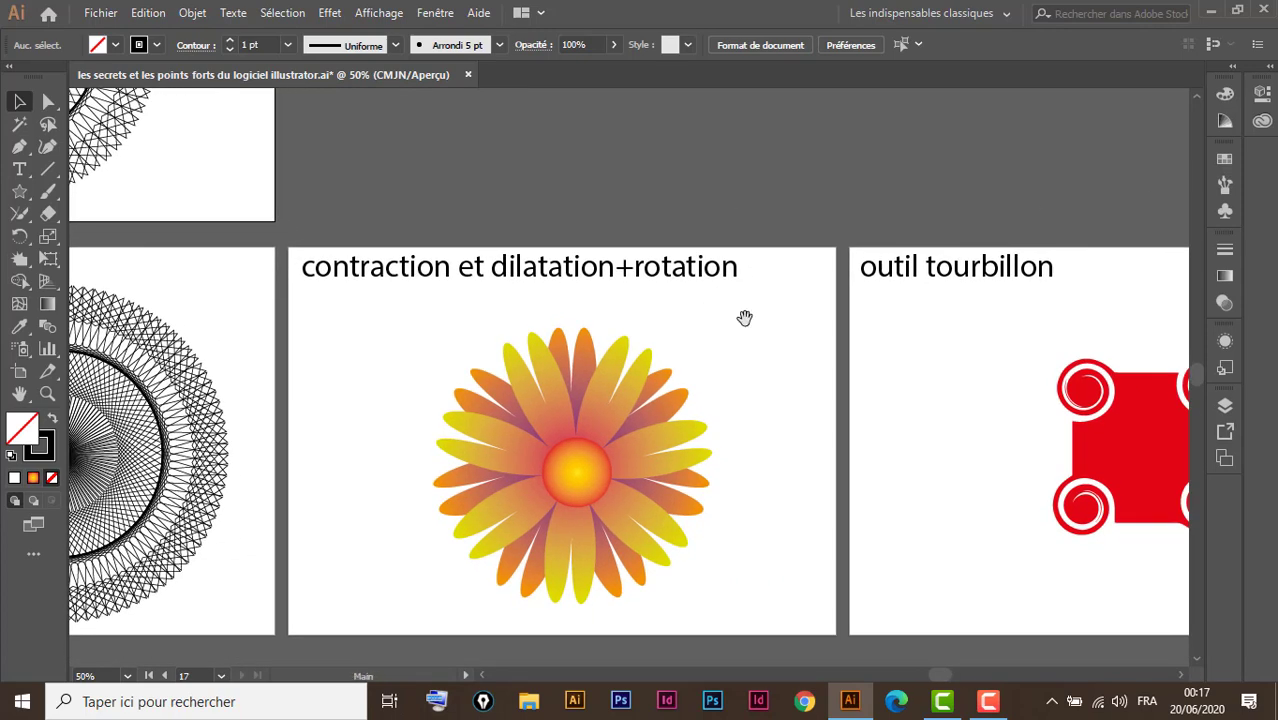
pyautogui.moveTo(752, 343); pyautogui.dragTo(770, 465)
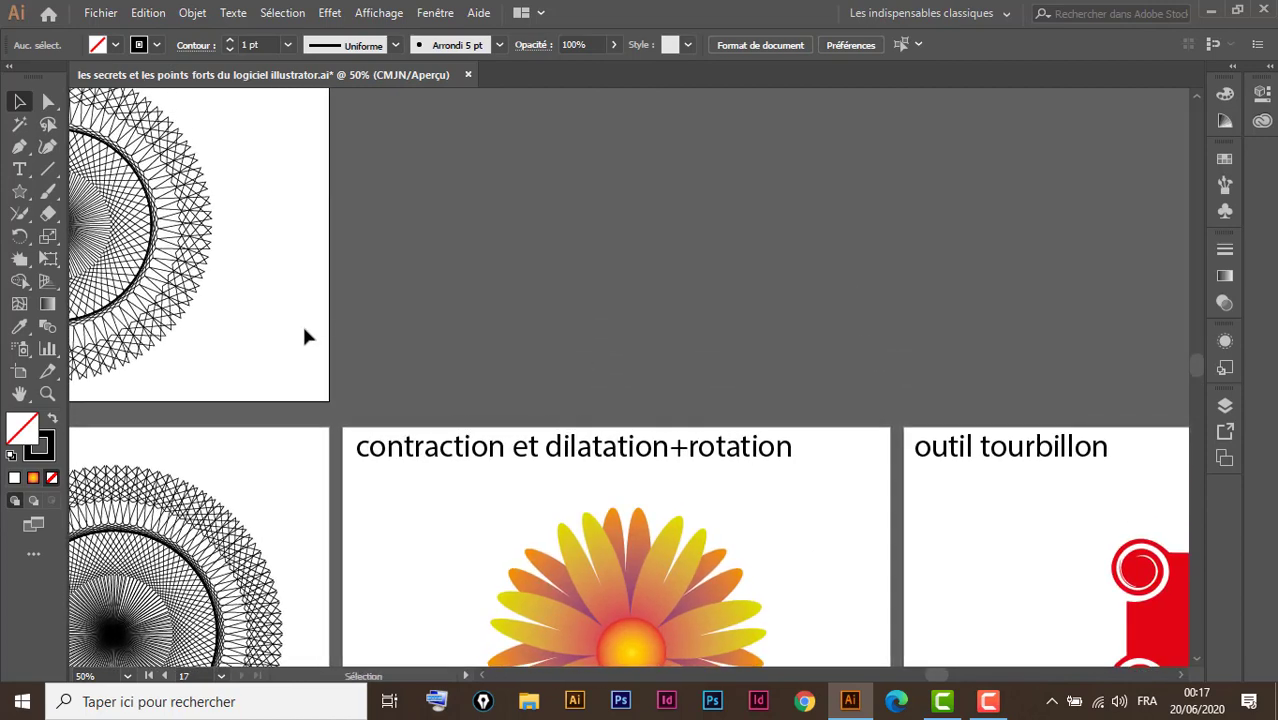
pyautogui.click(20, 372)
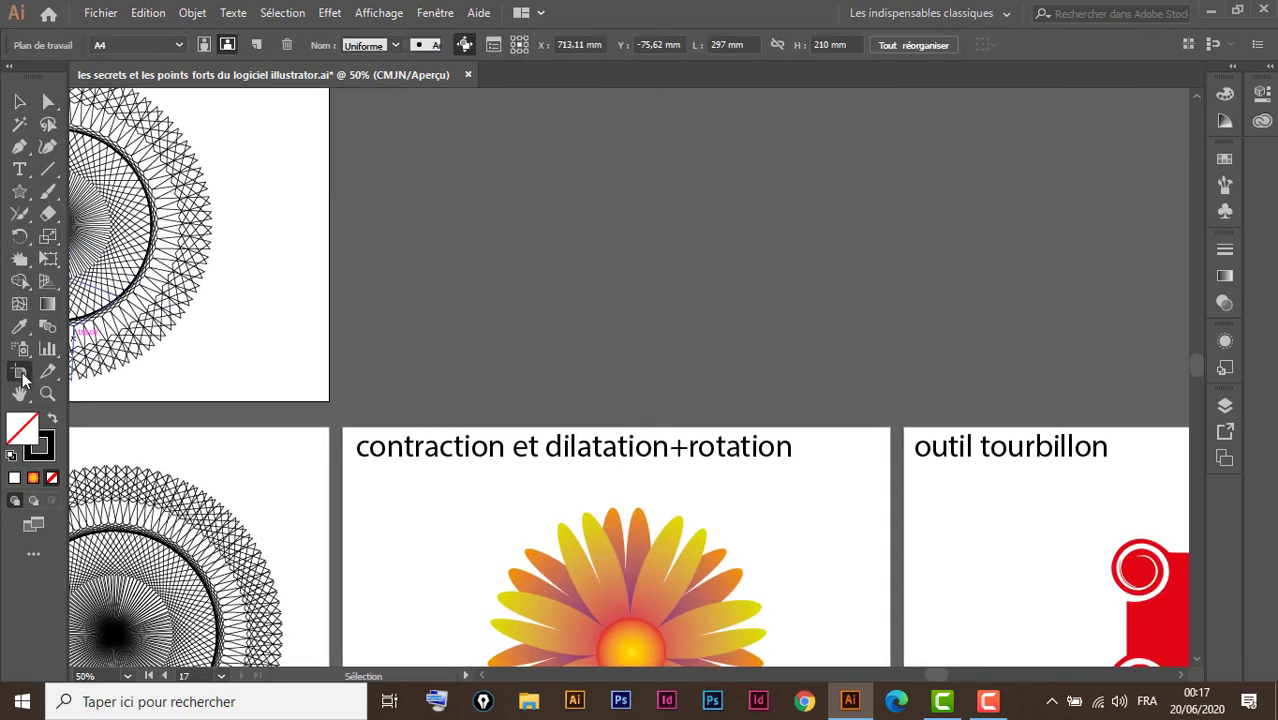
pyautogui.click(255, 43)
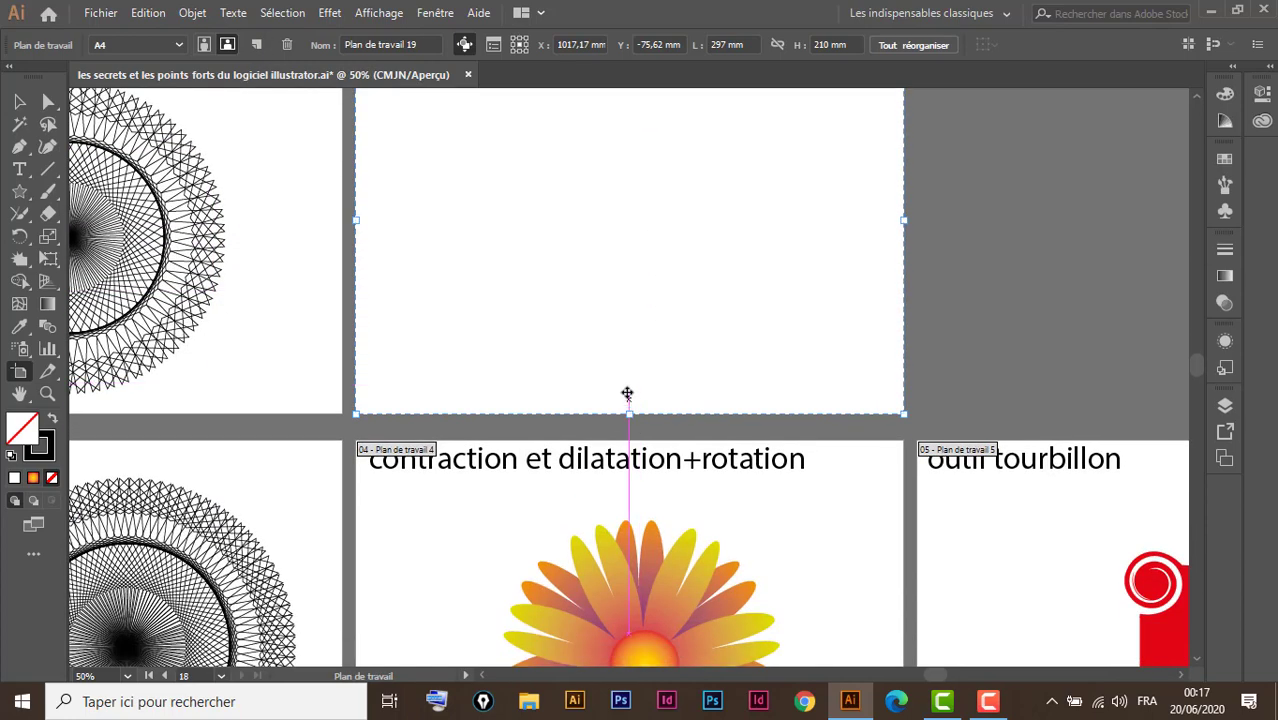
pyautogui.hotkey('ctrl', '-')
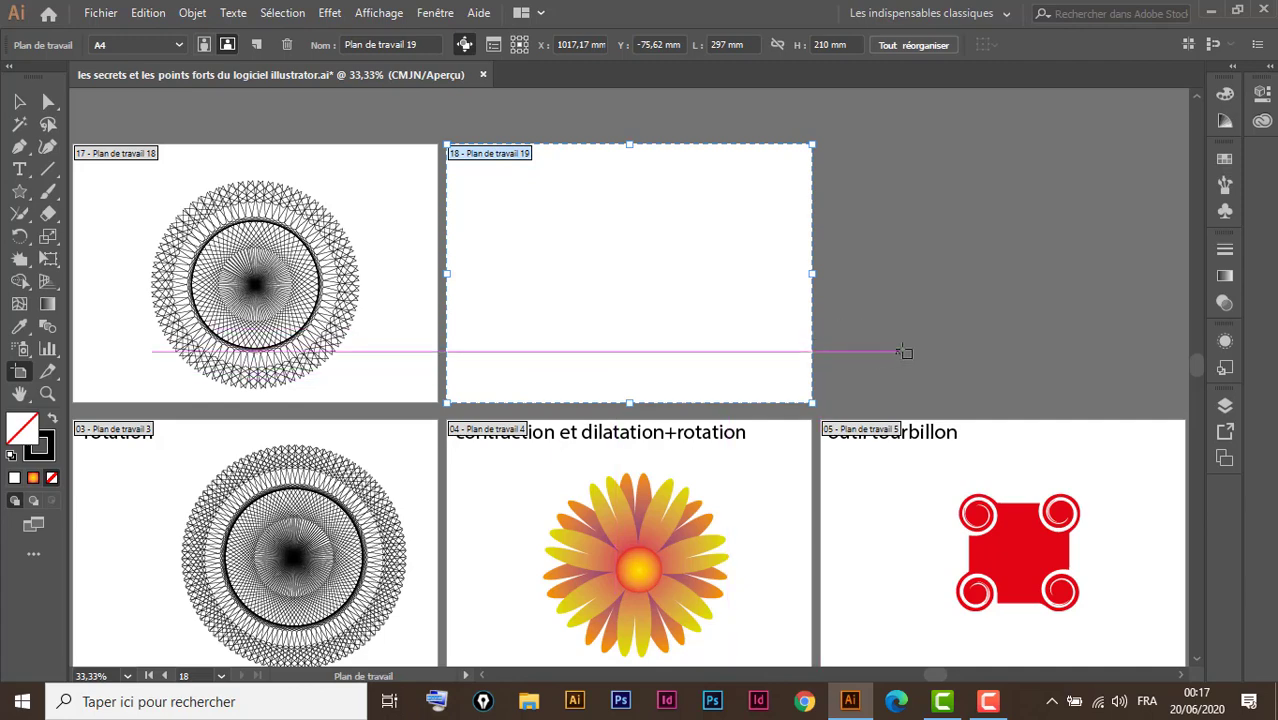
pyautogui.moveTo(888, 356); pyautogui.dragTo(794, 352)
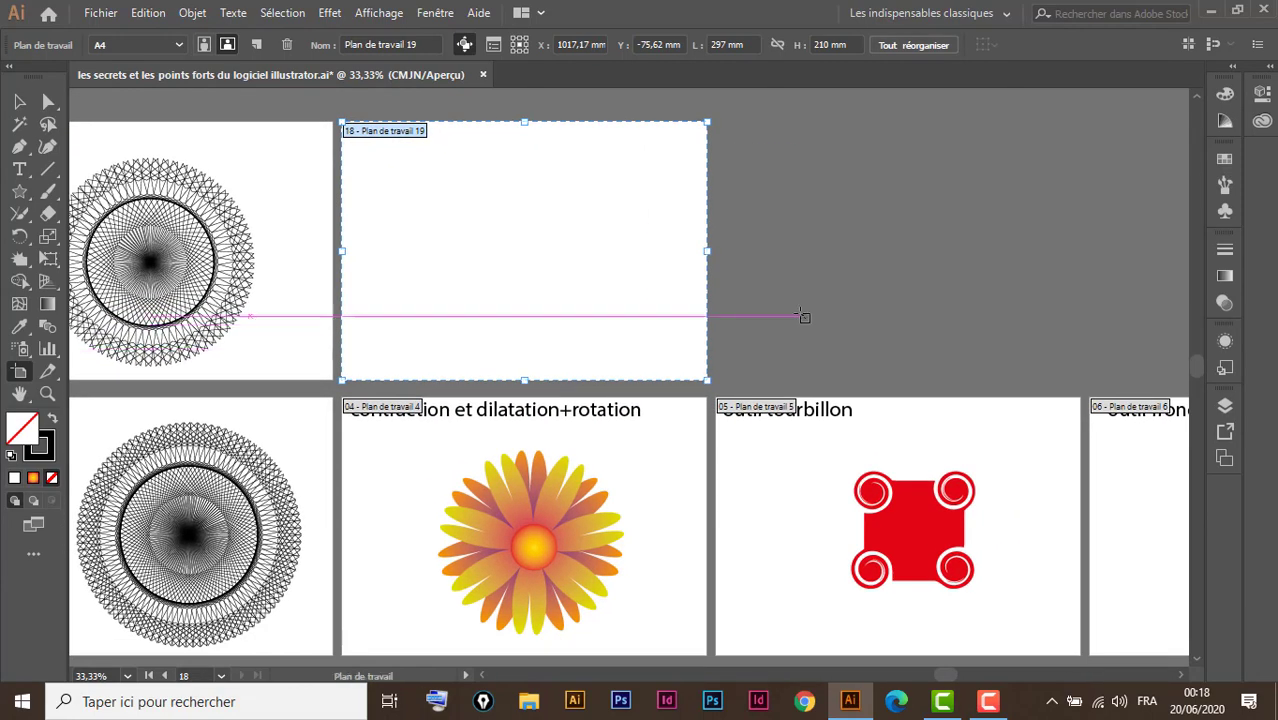
pyautogui.click(19, 103)
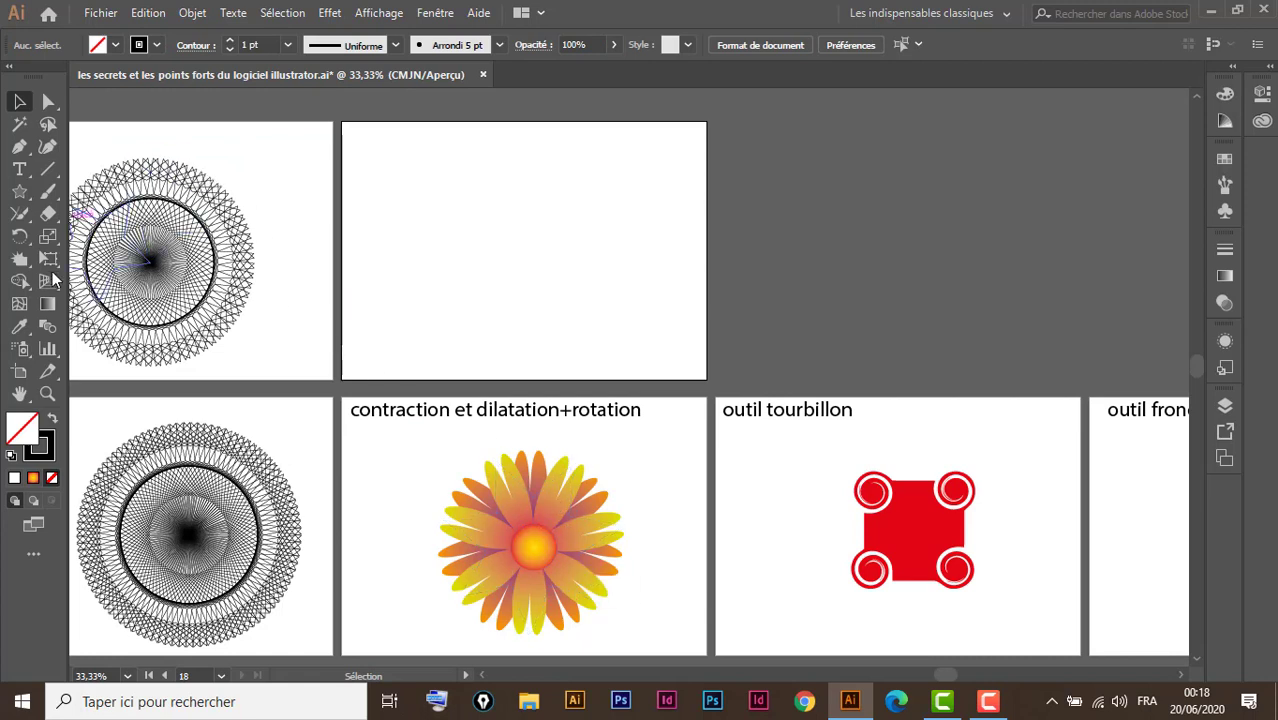
# Step: Draw a seven-pointed star about 139 × 135 mm on the new artboard
pyautogui.click(19, 194)
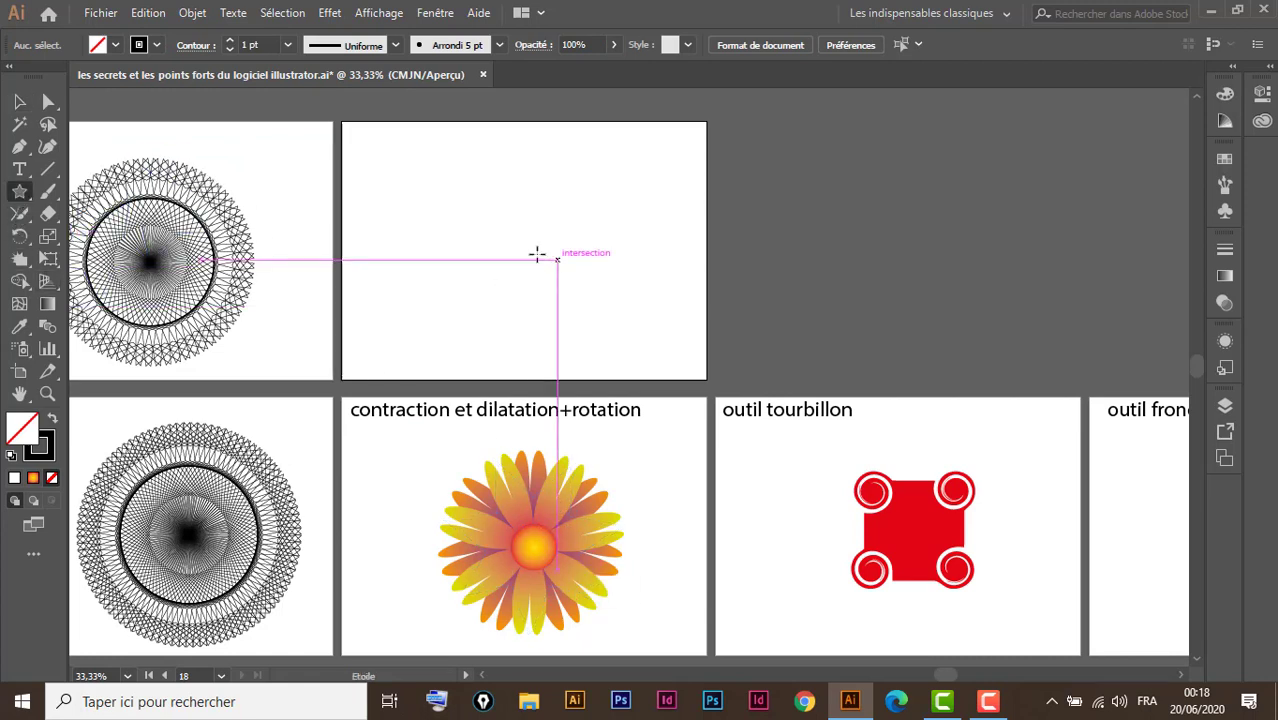
pyautogui.moveTo(502, 229); pyautogui.dragTo(544, 290)
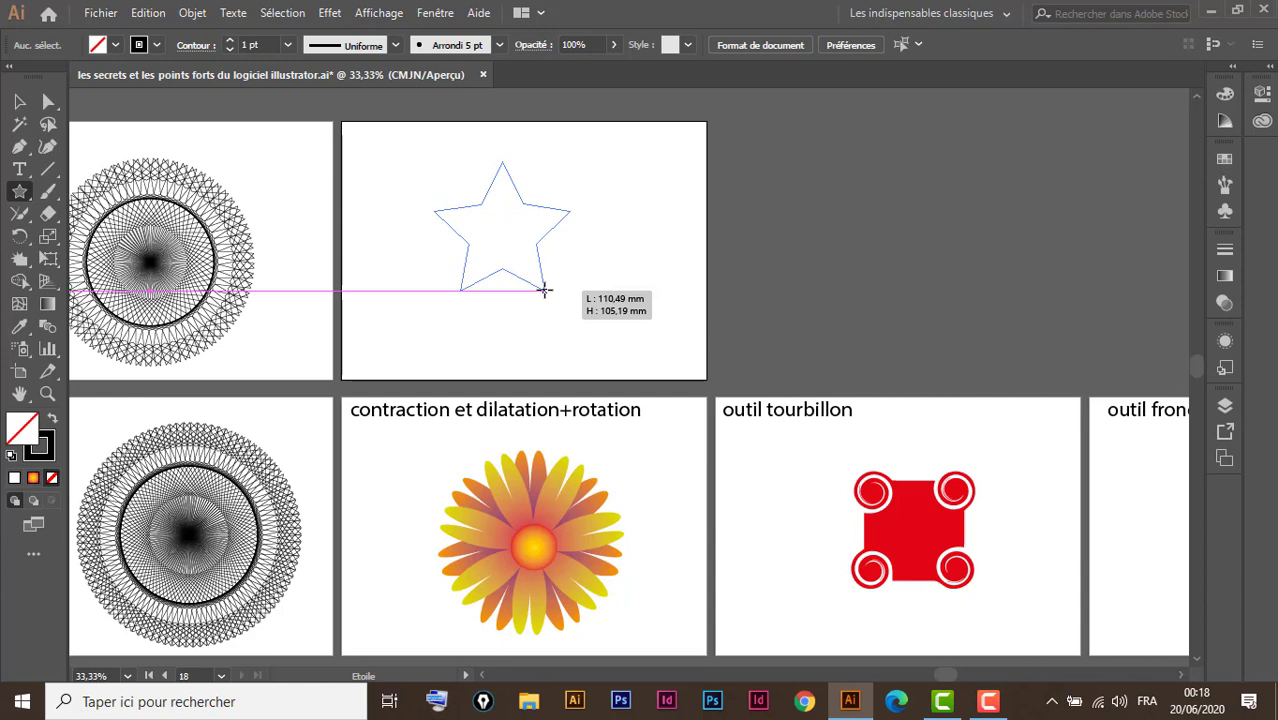
pyautogui.moveTo(544, 290); pyautogui.dragTo(544, 290)
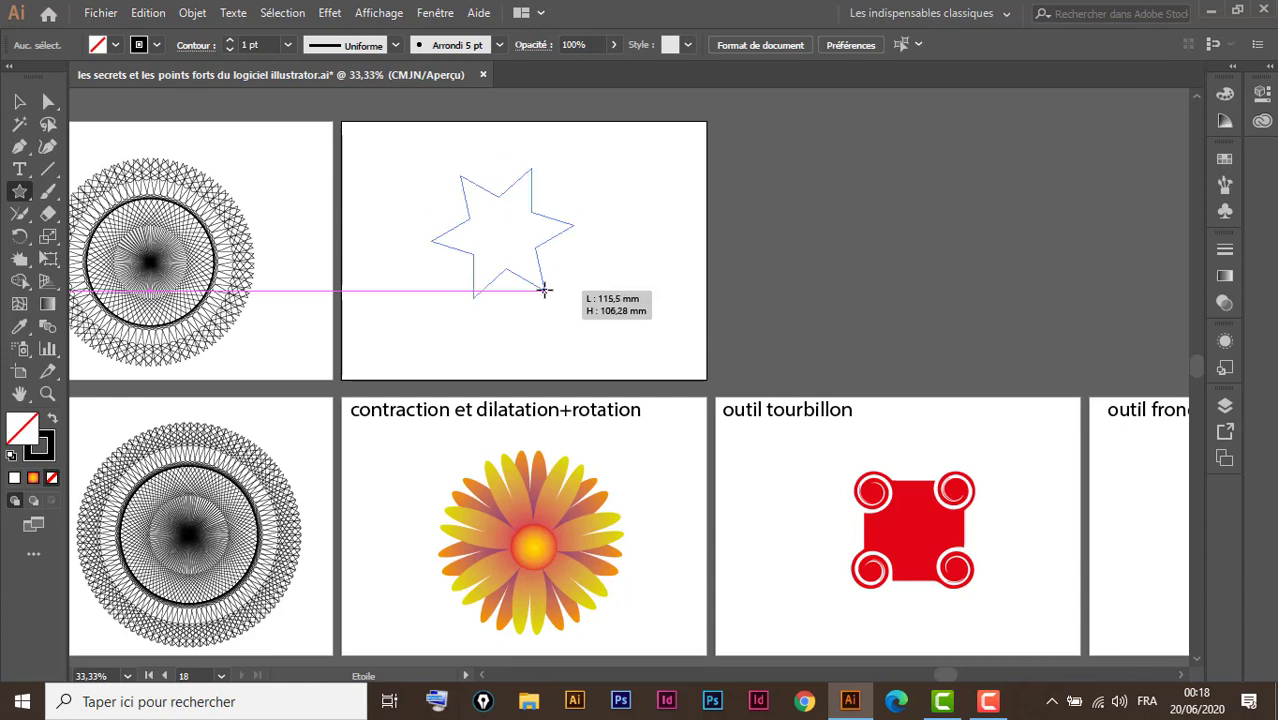
pyautogui.press('Up')
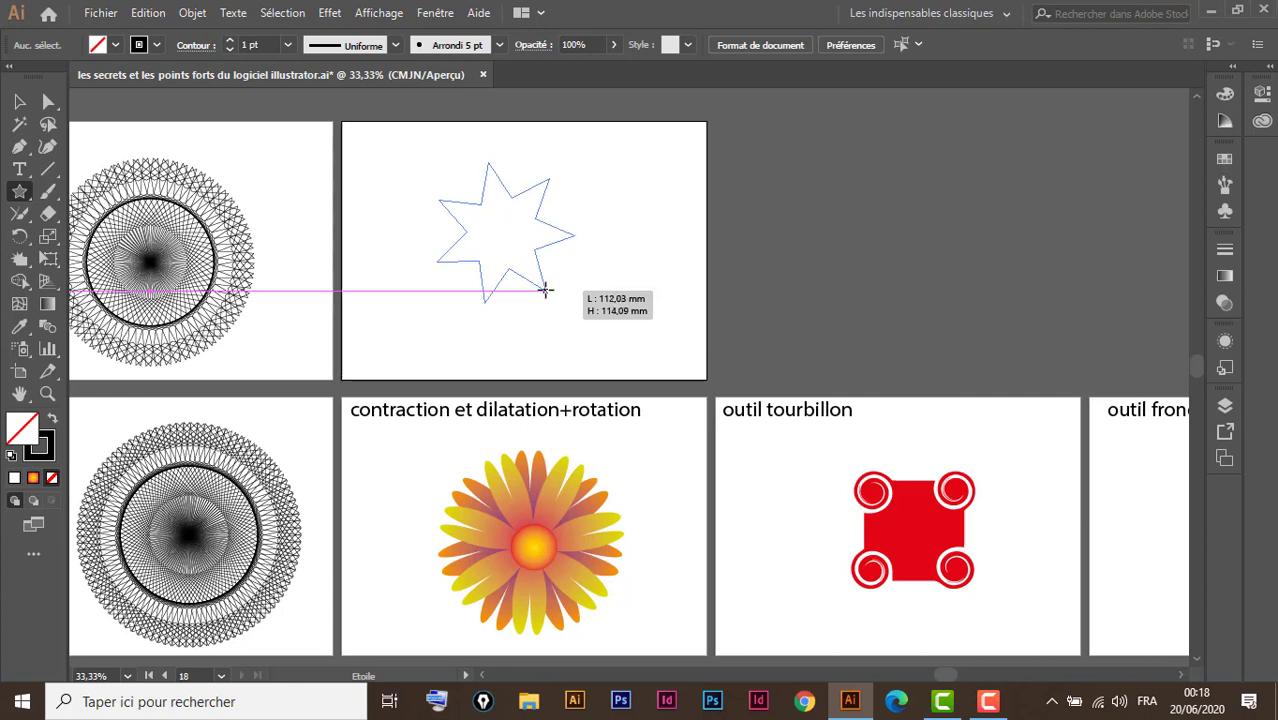
pyautogui.moveTo(544, 290); pyautogui.dragTo(545, 290)
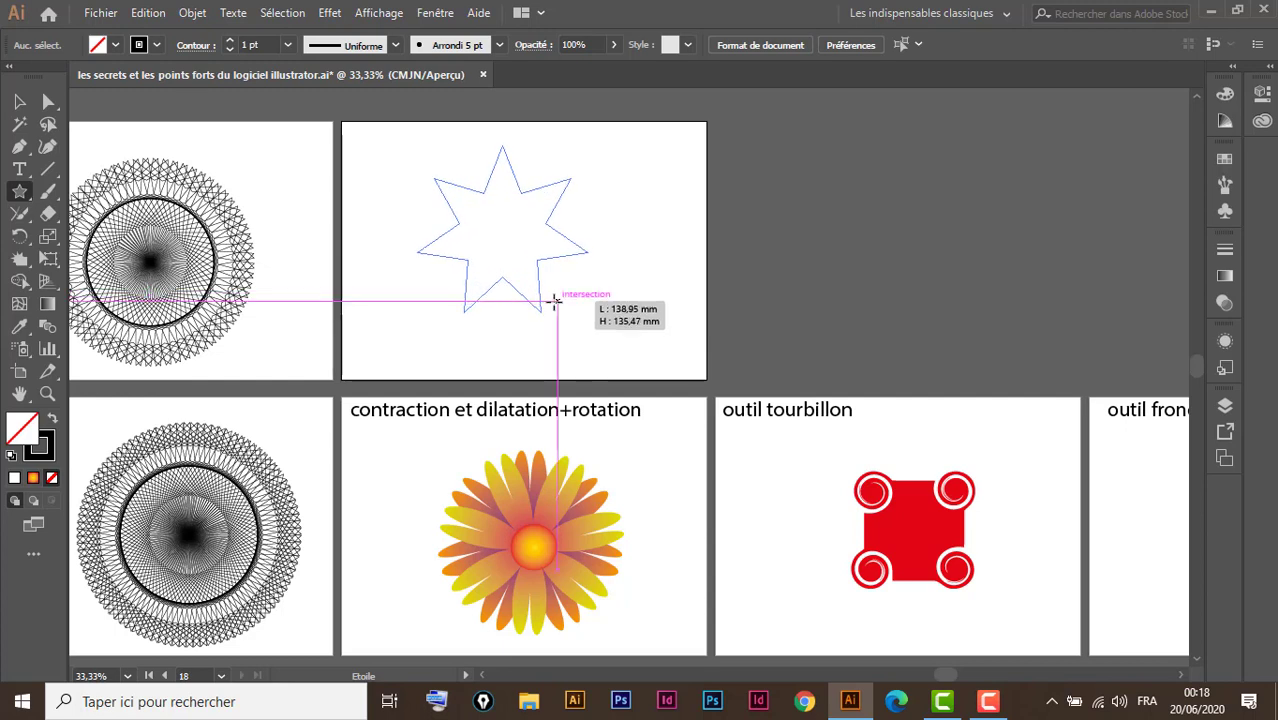
pyautogui.moveTo(545, 290); pyautogui.dragTo(561, 315)
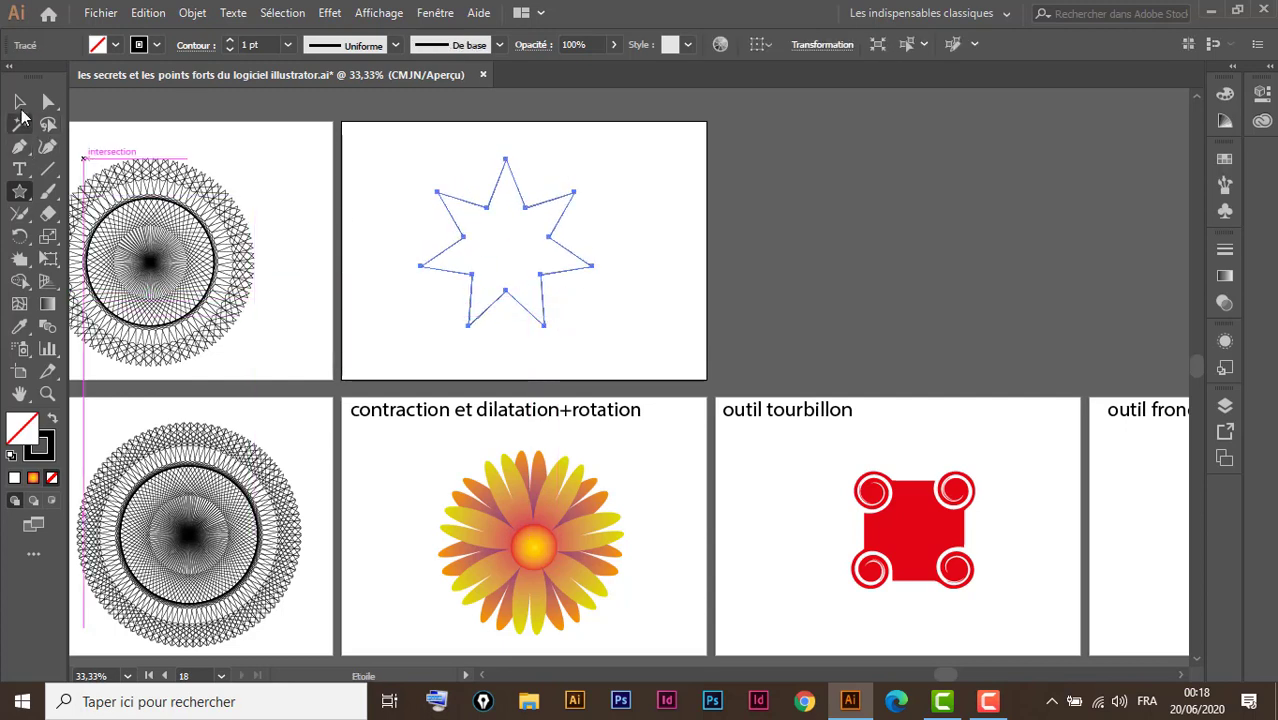
pyautogui.click(16, 104)
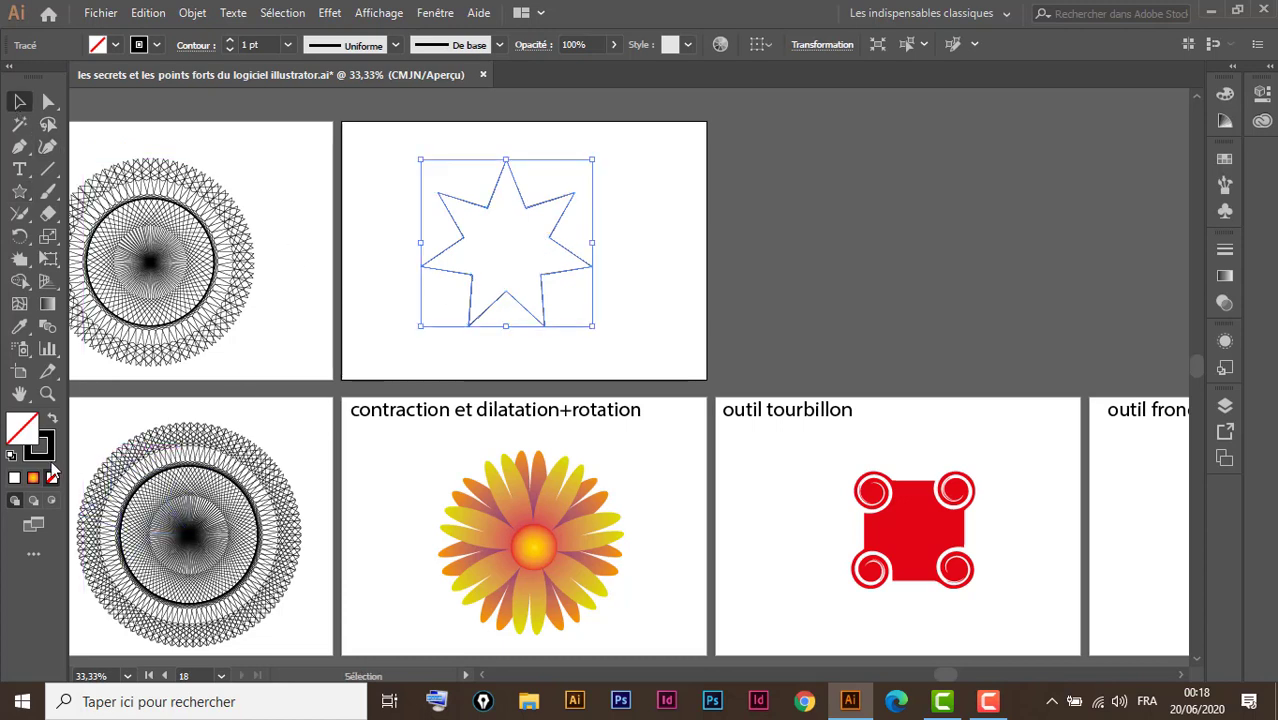
# Step: Fill the seven-pointed star with a radial yellow-to-red gradient, no outline
pyautogui.click(52, 422)
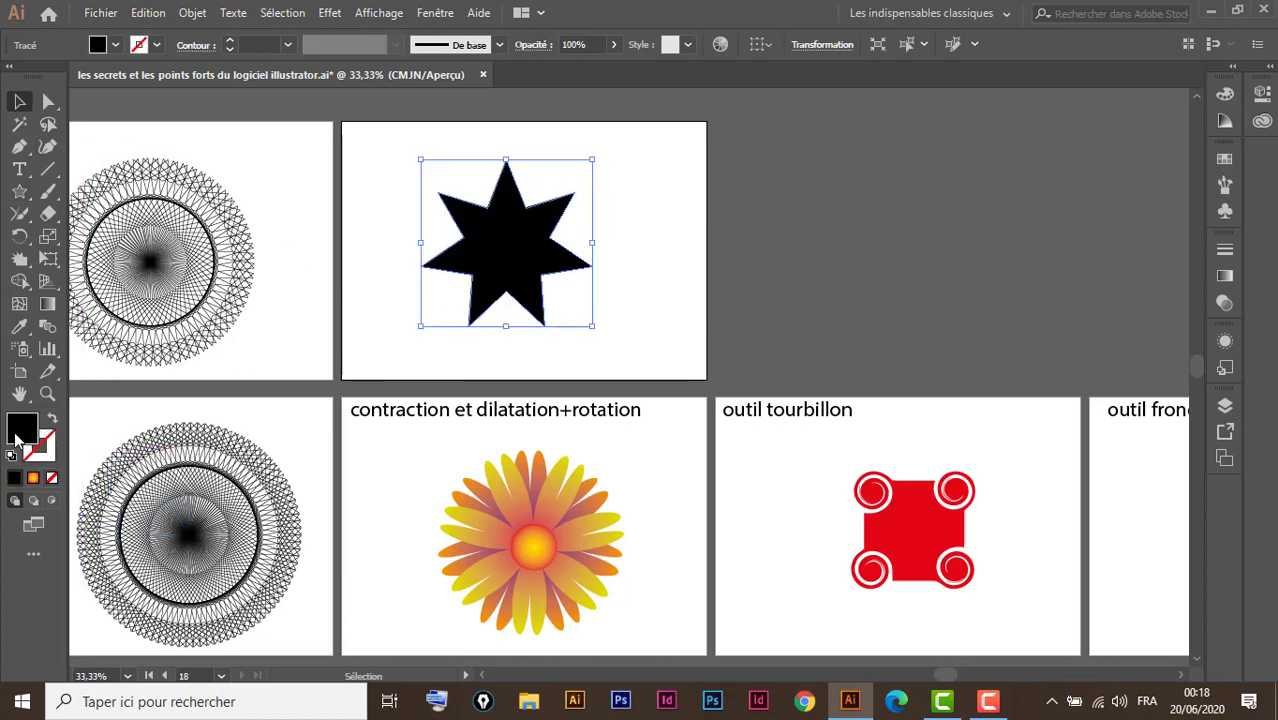
pyautogui.click(1225, 277)
pyautogui.click(1088, 386)
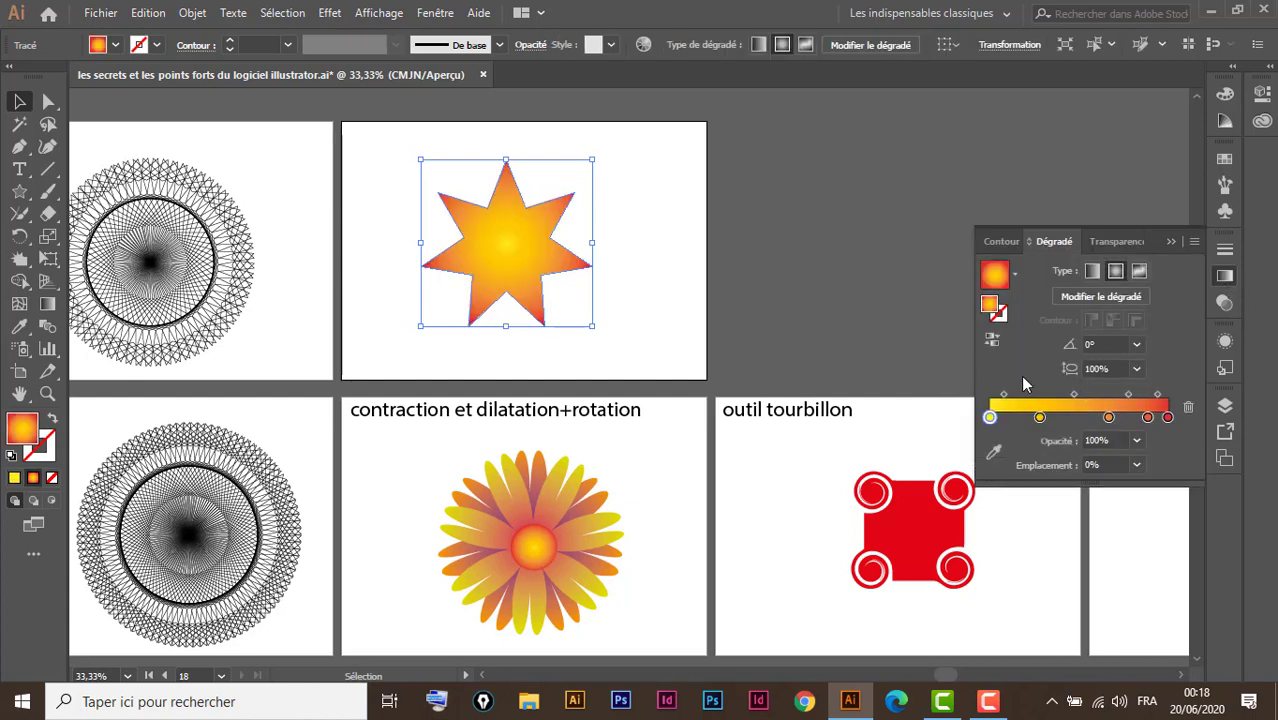
pyautogui.click(331, 16)
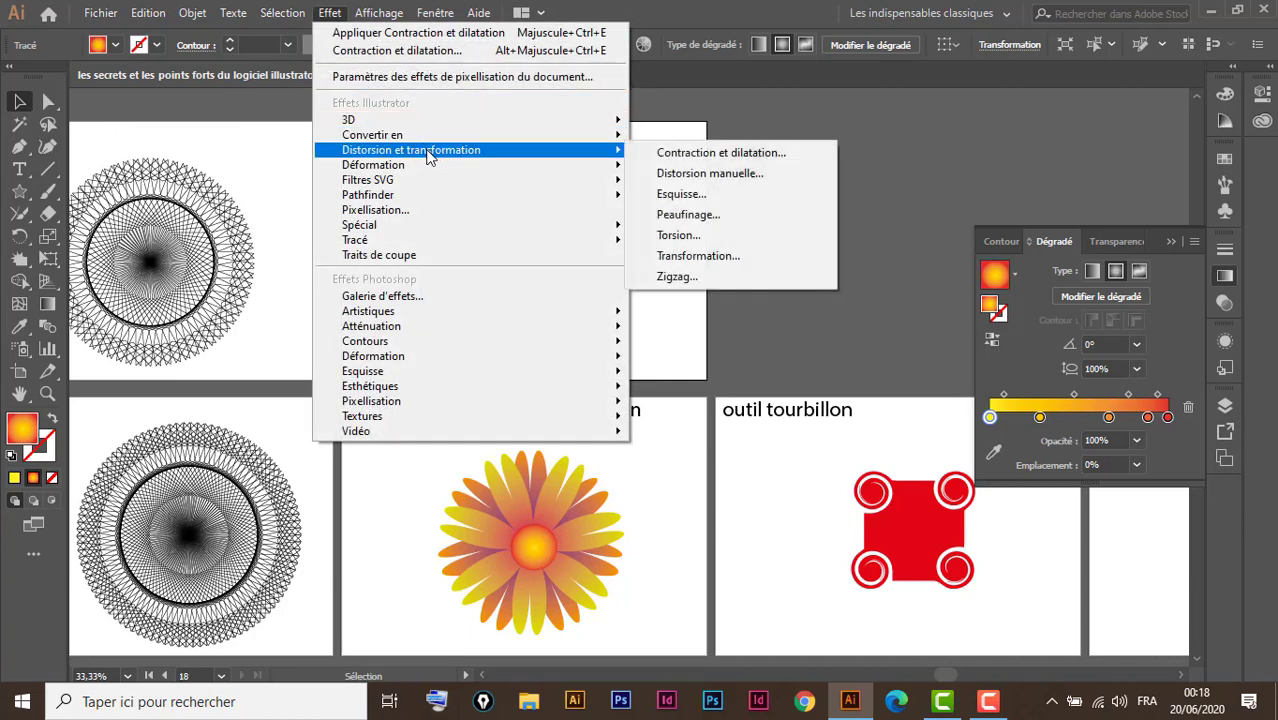
# Step: Apply Contraction et dilatation at about 78% bloat, then begin rotating a copy
pyautogui.click(716, 154)
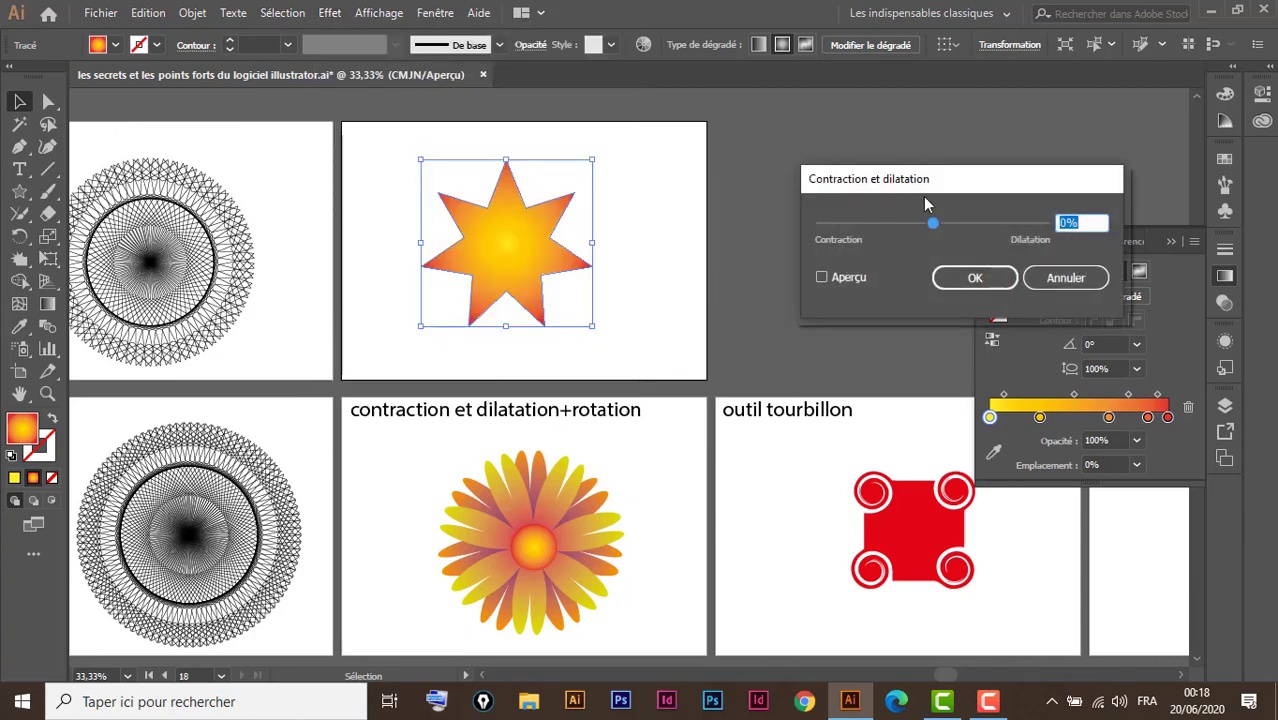
pyautogui.moveTo(945, 179); pyautogui.dragTo(856, 140)
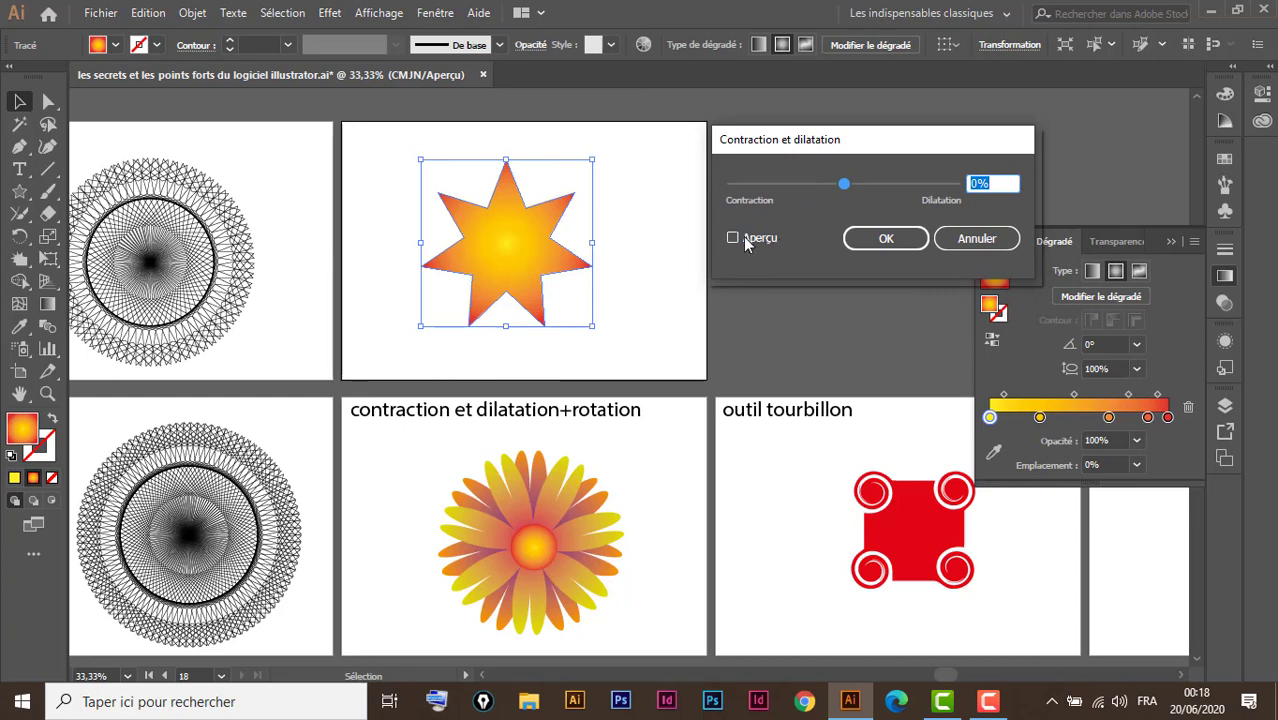
pyautogui.click(733, 237)
pyautogui.click(1001, 184)
pyautogui.press('Up')
pyautogui.press('Up')
pyautogui.press('Up')
pyautogui.press('Up')
pyautogui.press('Up')
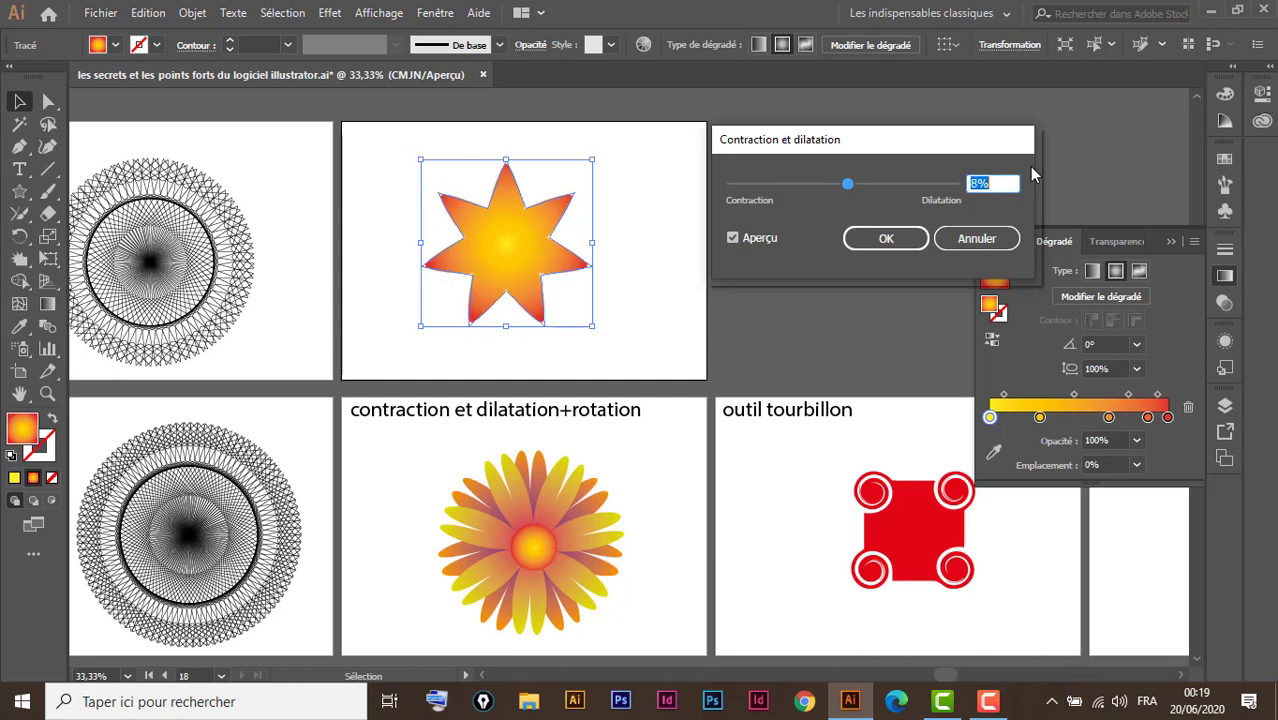
pyautogui.press('Up')
pyautogui.press('Up')
pyautogui.press('Up')
pyautogui.press('Up')
pyautogui.press('Up')
pyautogui.press('Up')
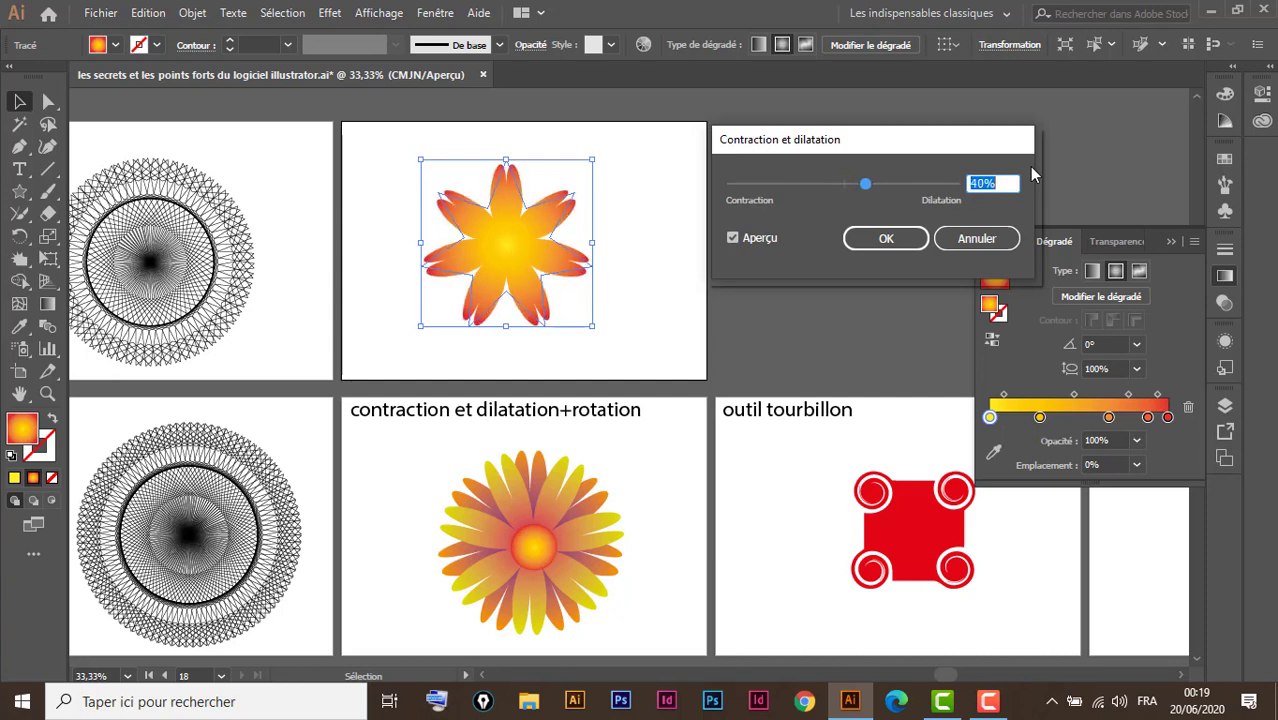
pyautogui.press('Up')
pyautogui.press('Up')
pyautogui.press('Up')
pyautogui.press('Up')
pyautogui.press('Up')
pyautogui.press('Up')
pyautogui.press('Up')
pyautogui.press('Up')
pyautogui.press('Up')
pyautogui.press('Up')
pyautogui.press('Up')
pyautogui.press('Up')
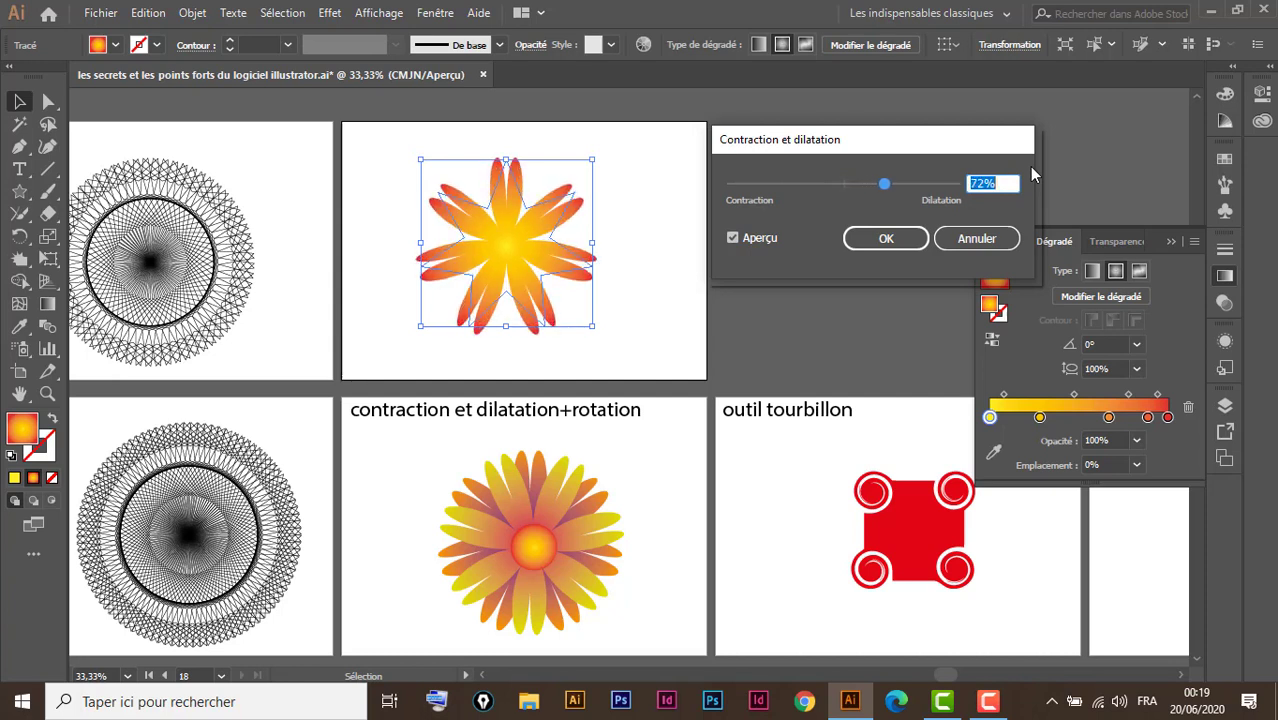
pyautogui.press('Up')
pyautogui.press('Up')
pyautogui.press('Up')
pyautogui.press('Up')
pyautogui.press('Up')
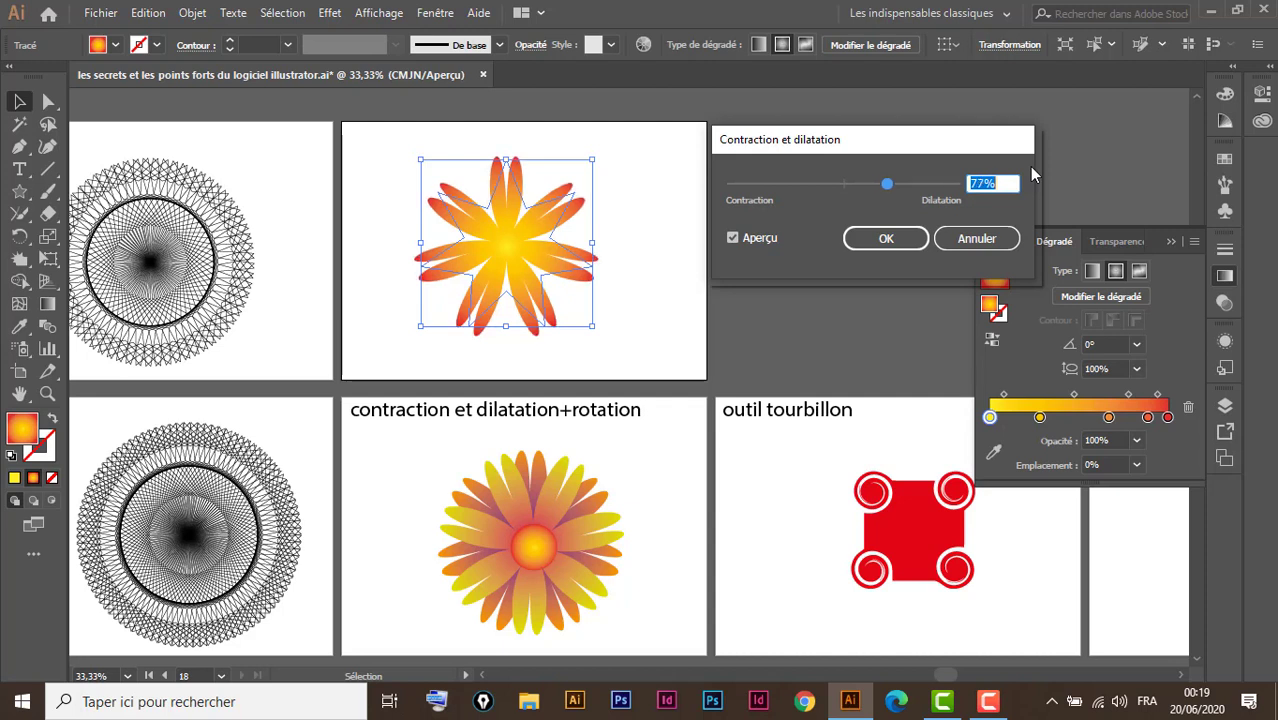
pyautogui.press('Up')
pyautogui.click(886, 240)
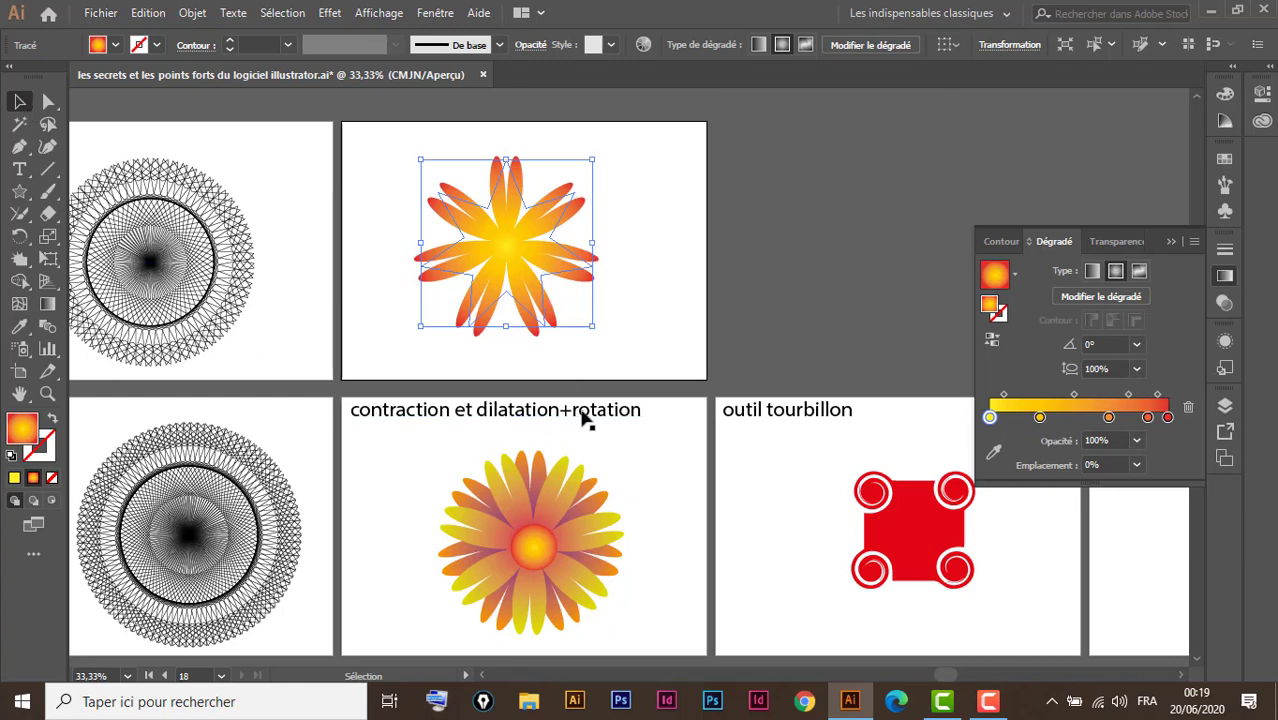
pyautogui.click(20, 237)
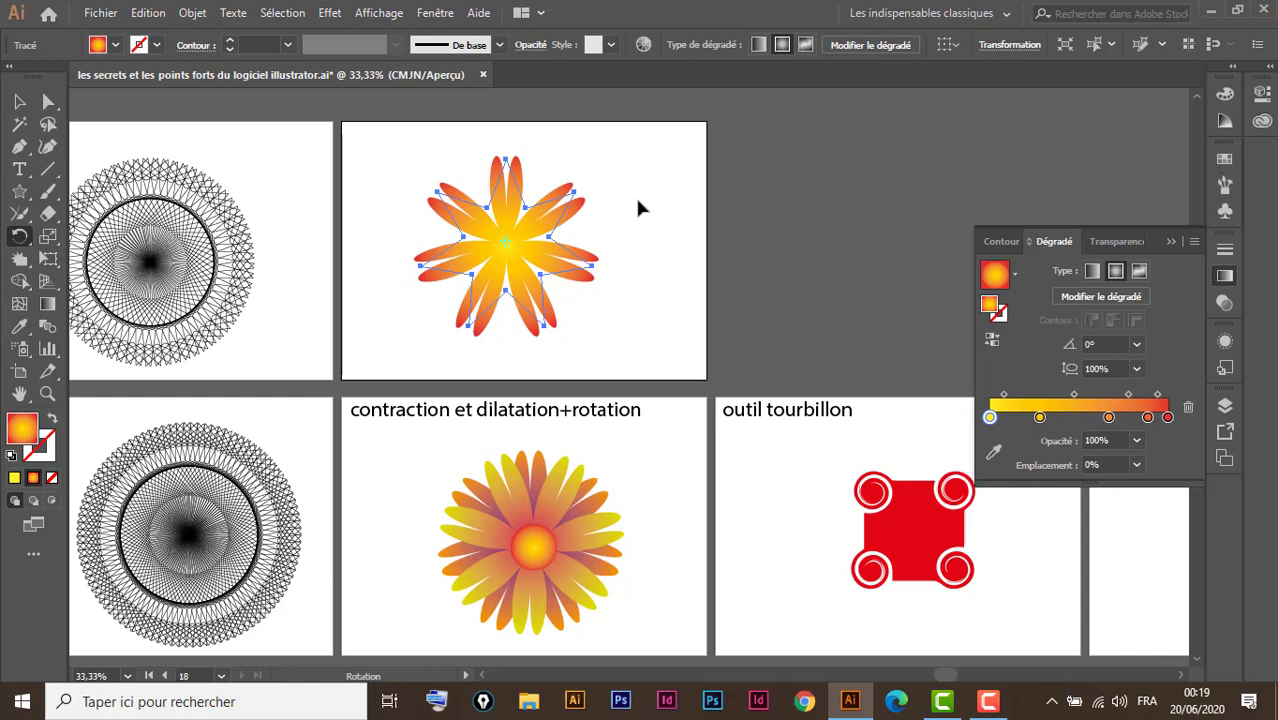
pyautogui.moveTo(641, 207); pyautogui.dragTo(624, 177)
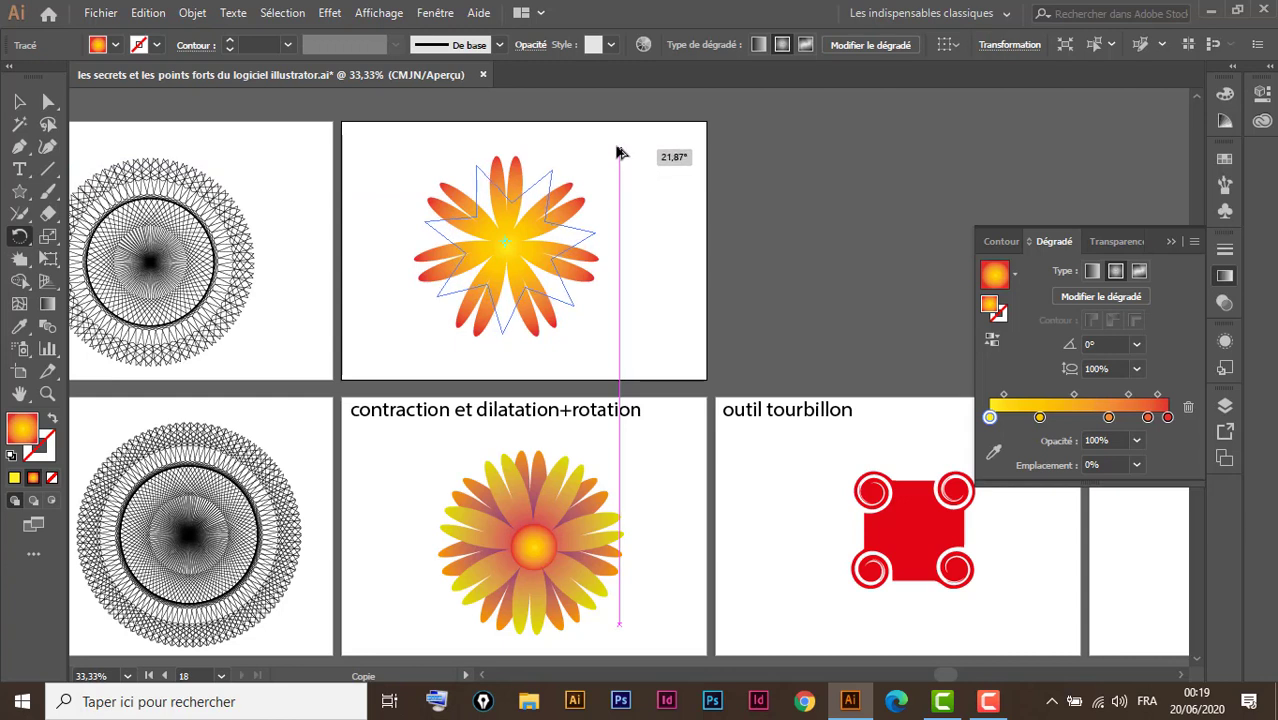
# Step: Turn the flower copy about 25.6° to form a fourteen-petal flower
pyautogui.moveTo(624, 177); pyautogui.dragTo(611, 133)
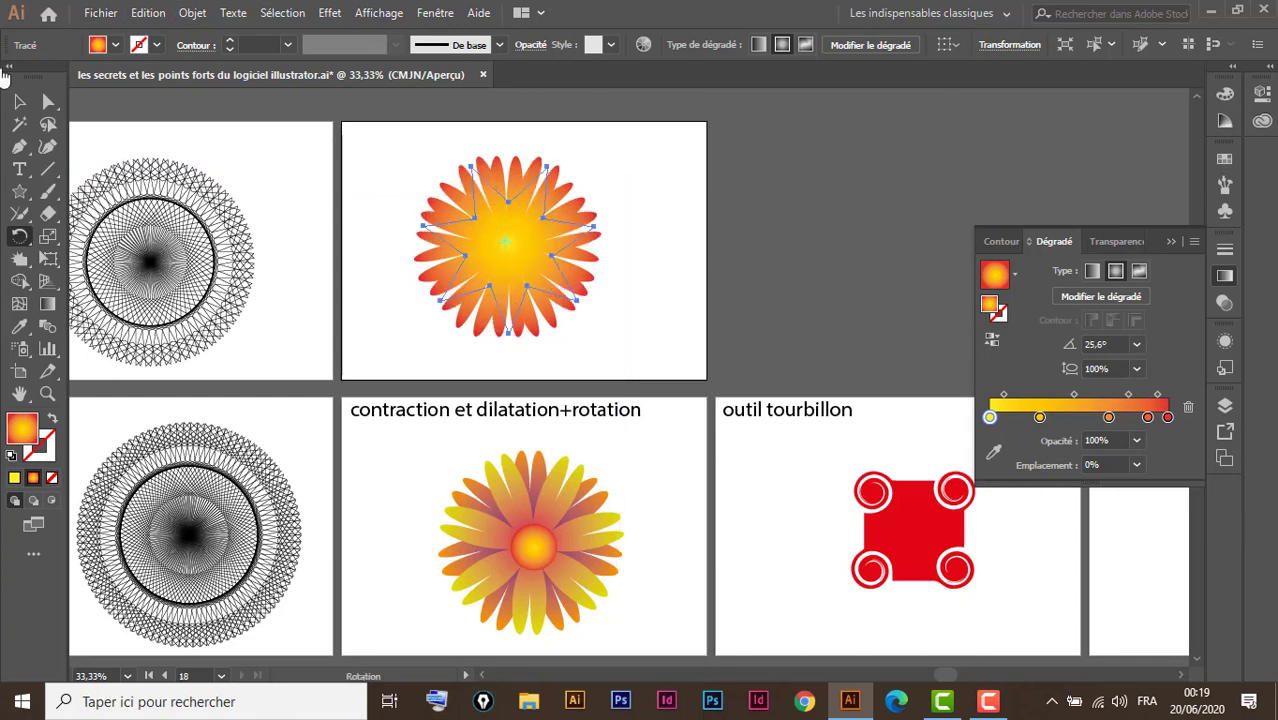
pyautogui.click(19, 101)
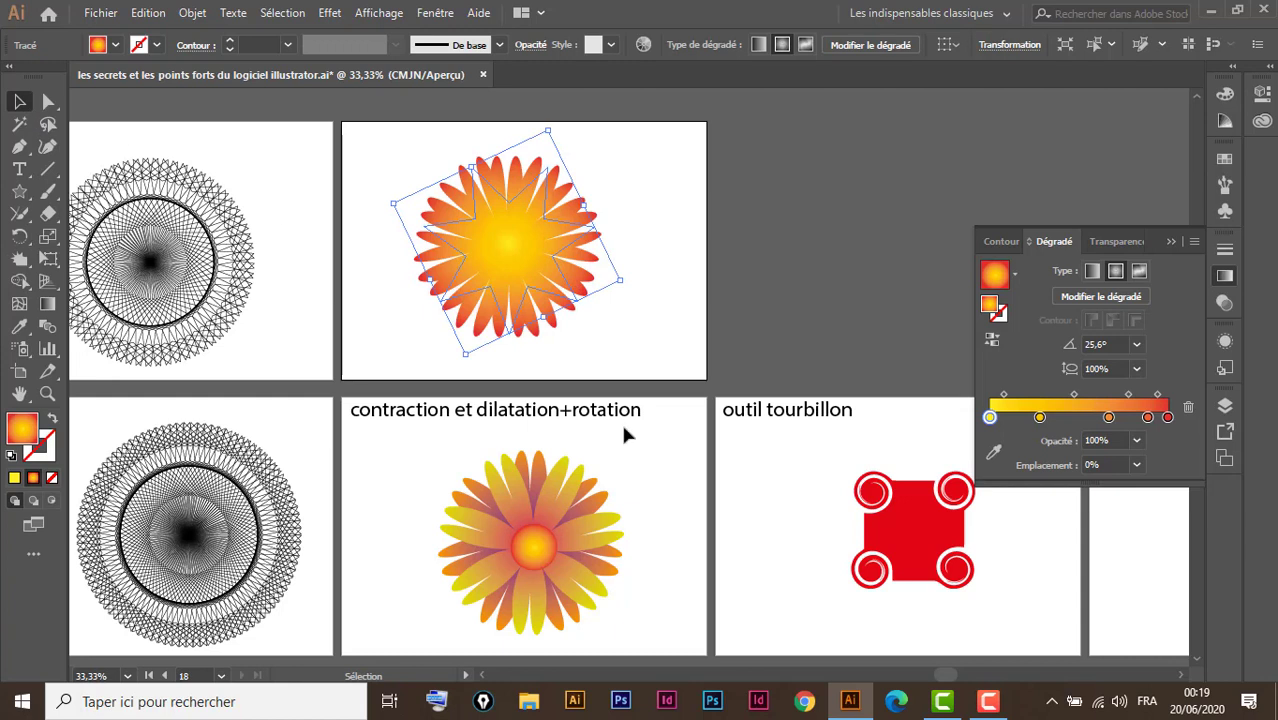
# Step: Set the two outermost gradient stops to dark blue and blue
pyautogui.click(1168, 419)
pyautogui.doubleClick(1168, 418)
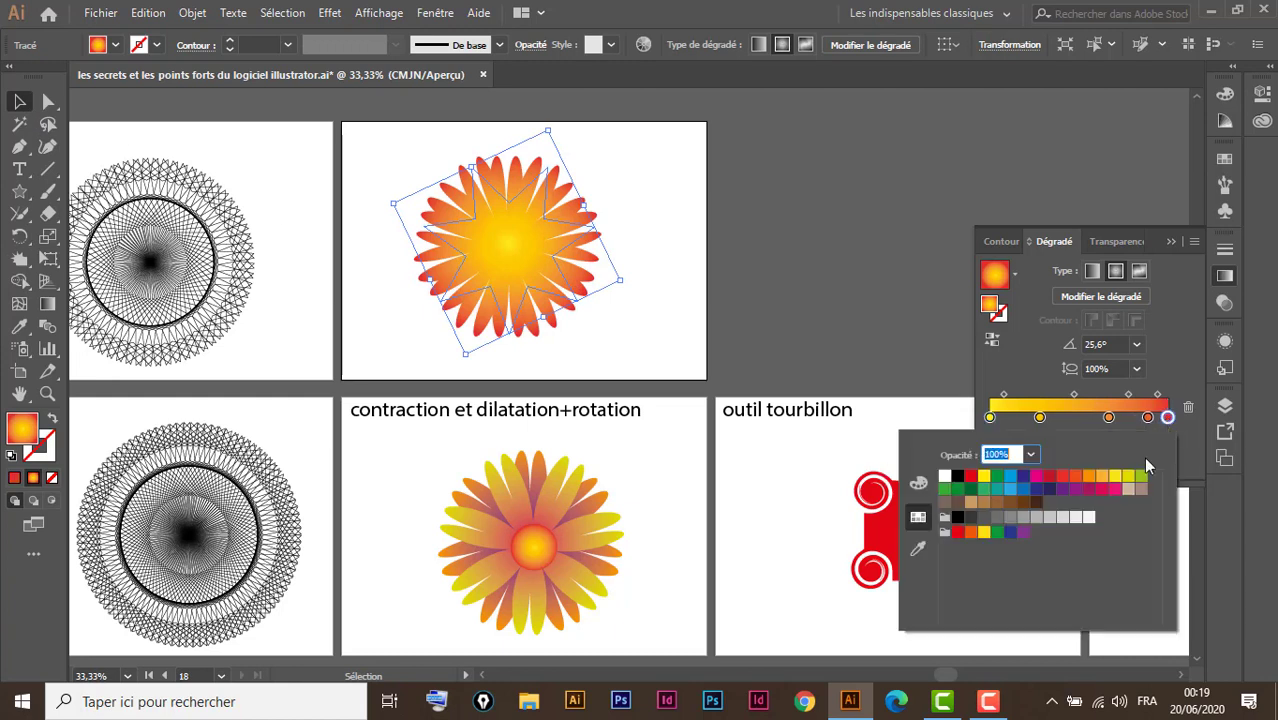
pyautogui.click(1050, 490)
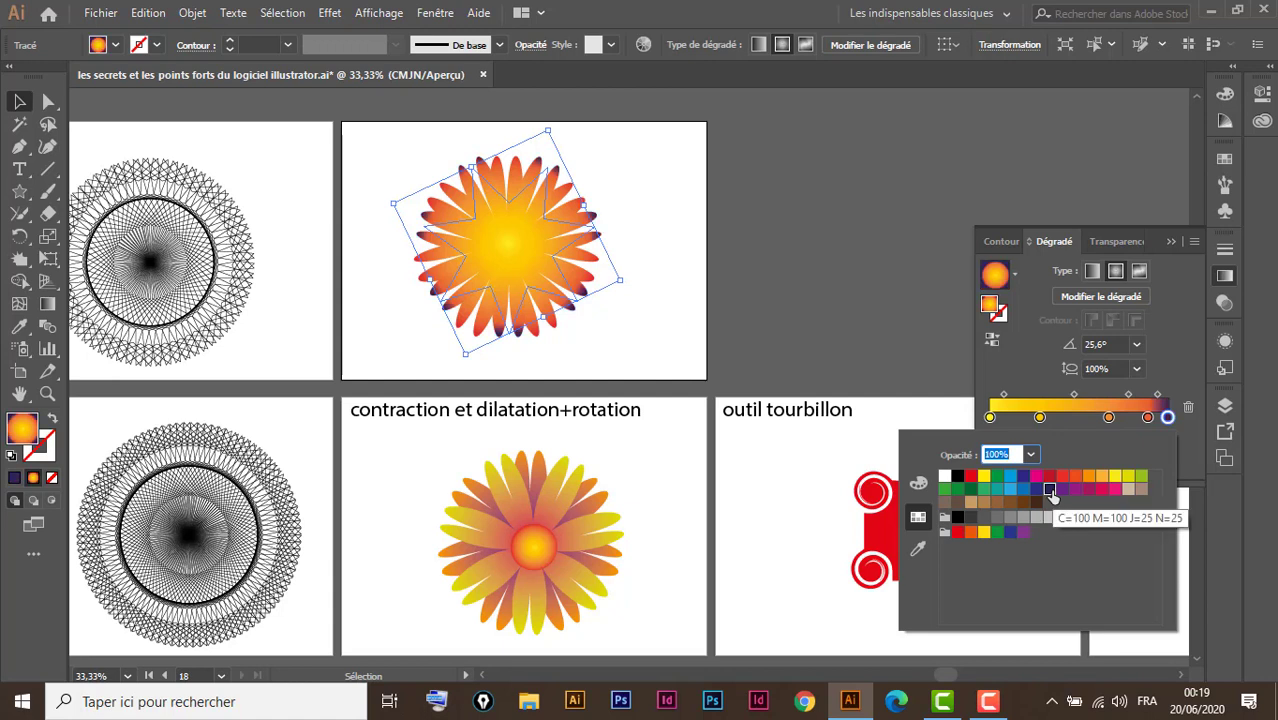
pyautogui.click(1147, 418)
pyautogui.doubleClick(1145, 418)
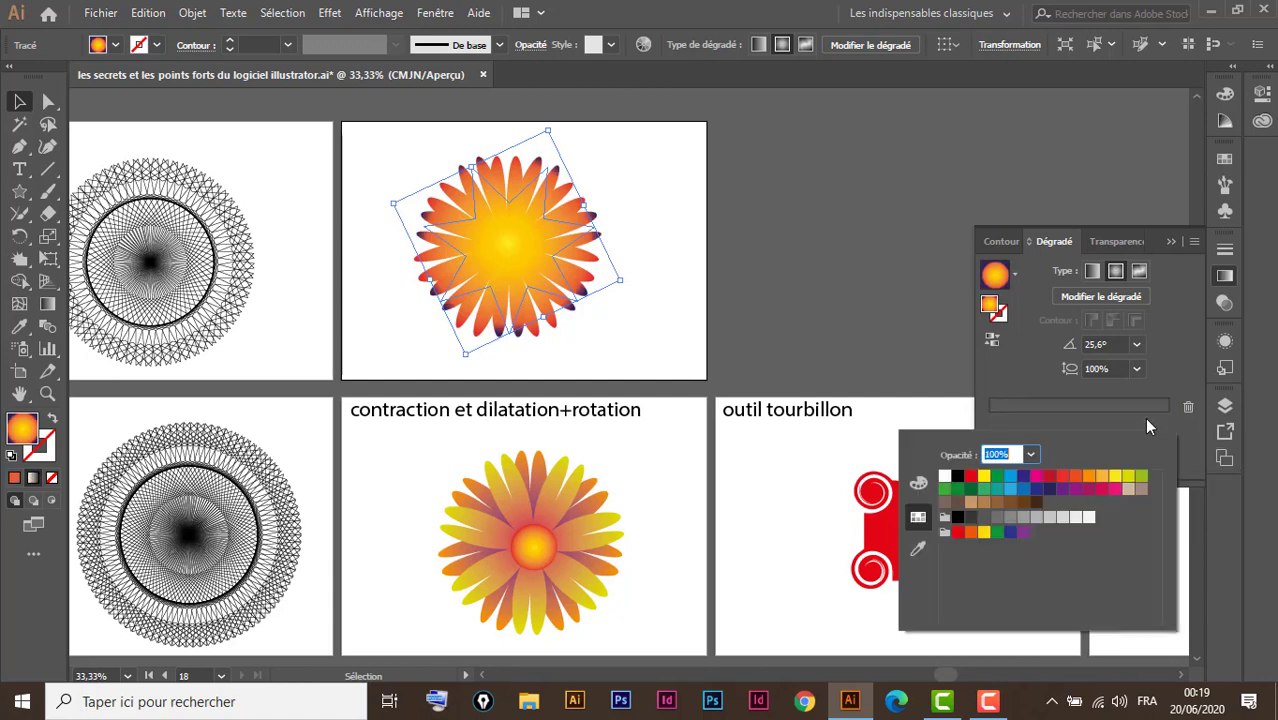
pyautogui.click(1023, 490)
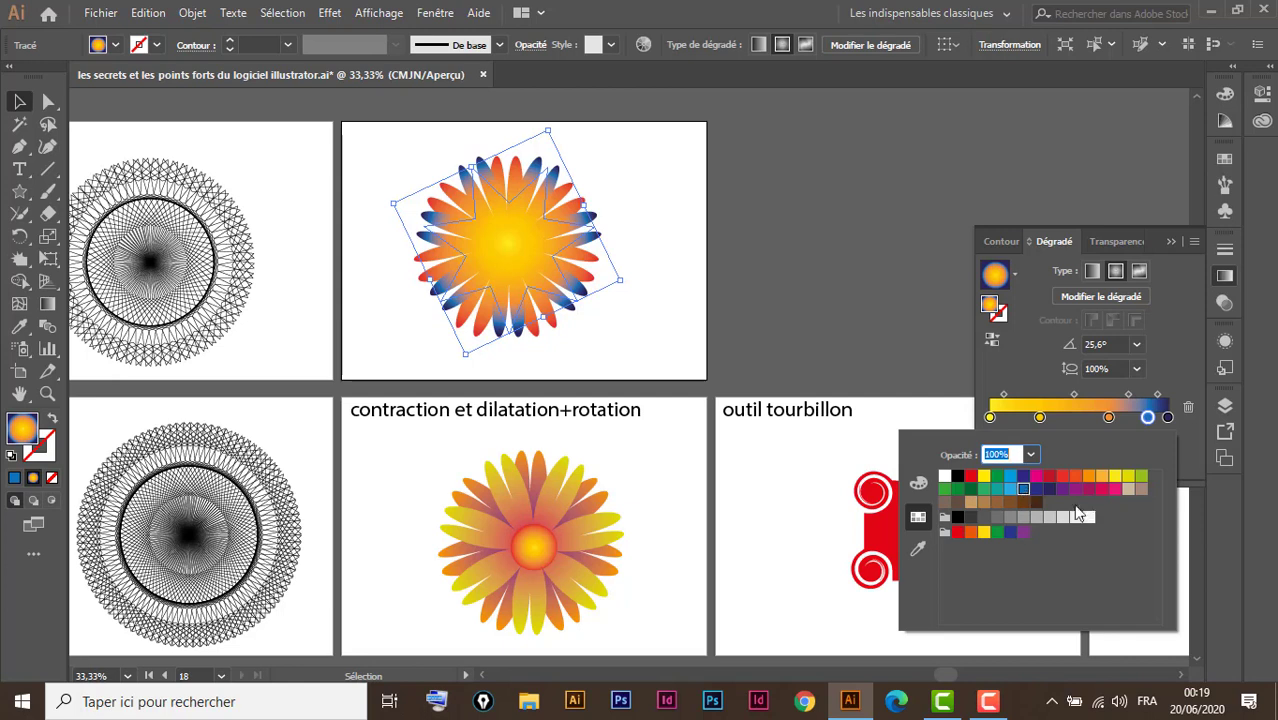
# Step: Make the middle gradient stop light blue and the centre stop white
pyautogui.click(1107, 417)
pyautogui.doubleClick(1107, 417)
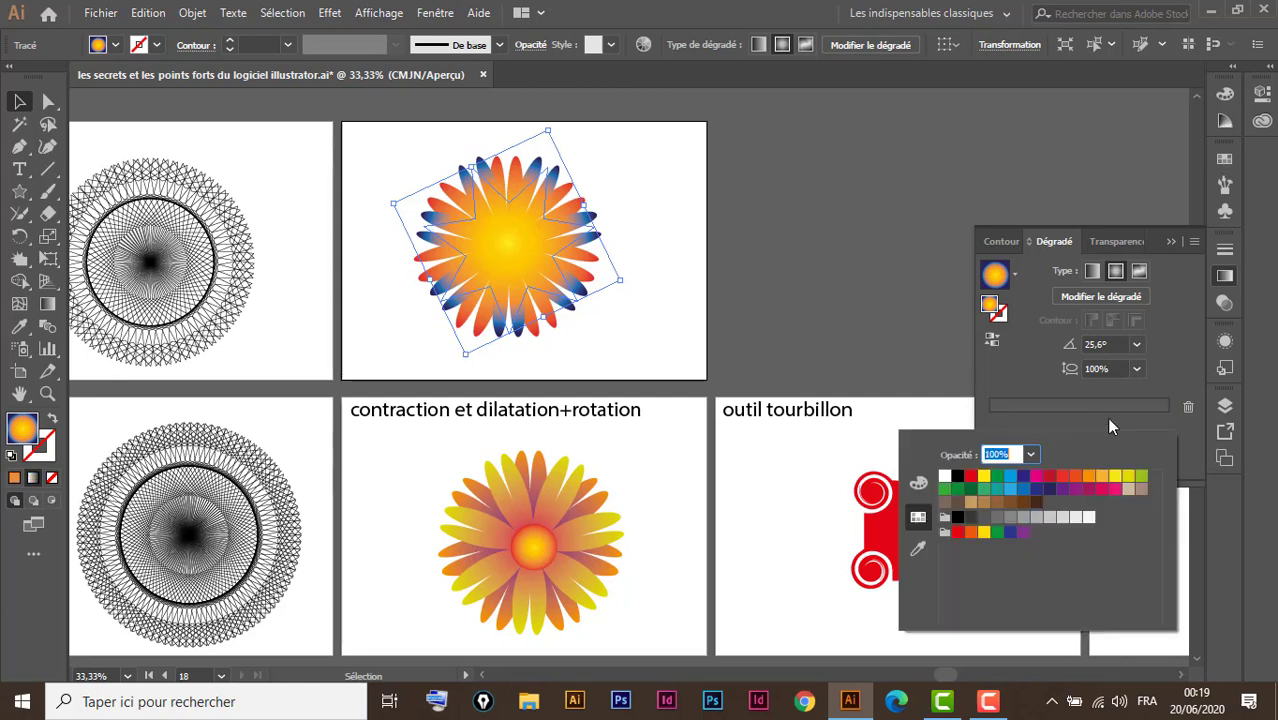
pyautogui.click(1010, 490)
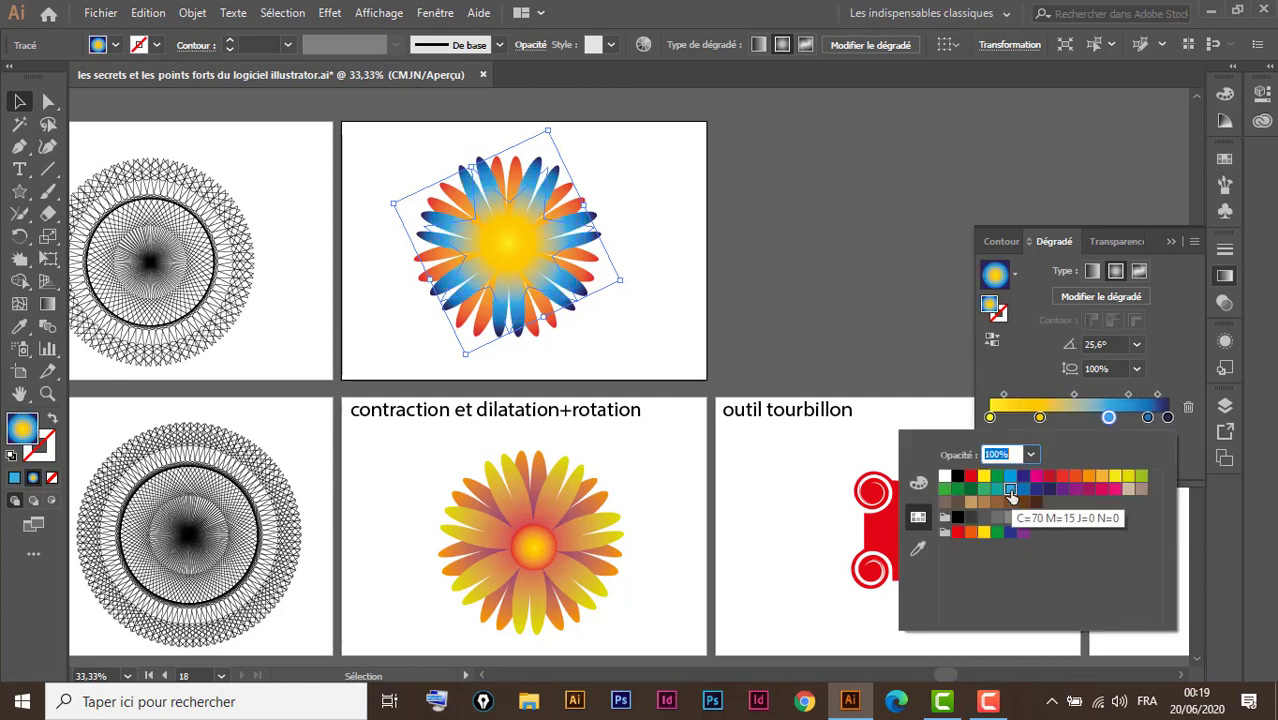
pyautogui.click(1039, 417)
pyautogui.doubleClick(1039, 417)
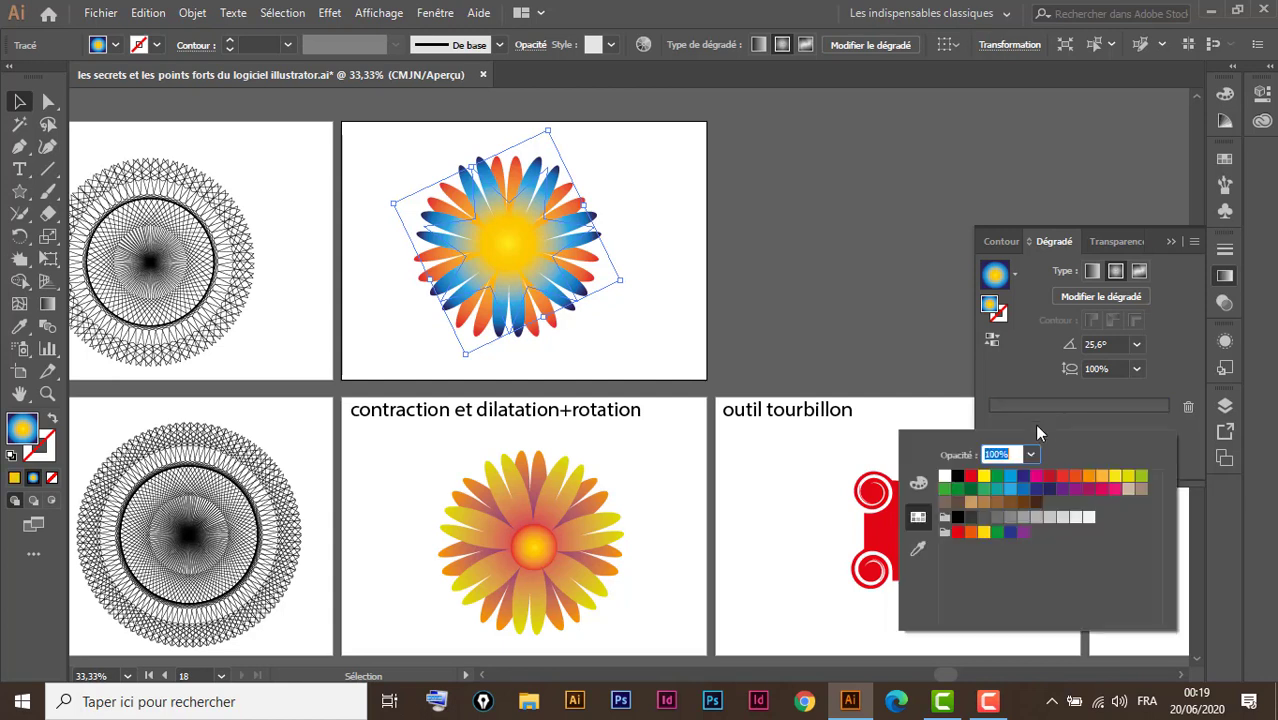
pyautogui.click(1115, 480)
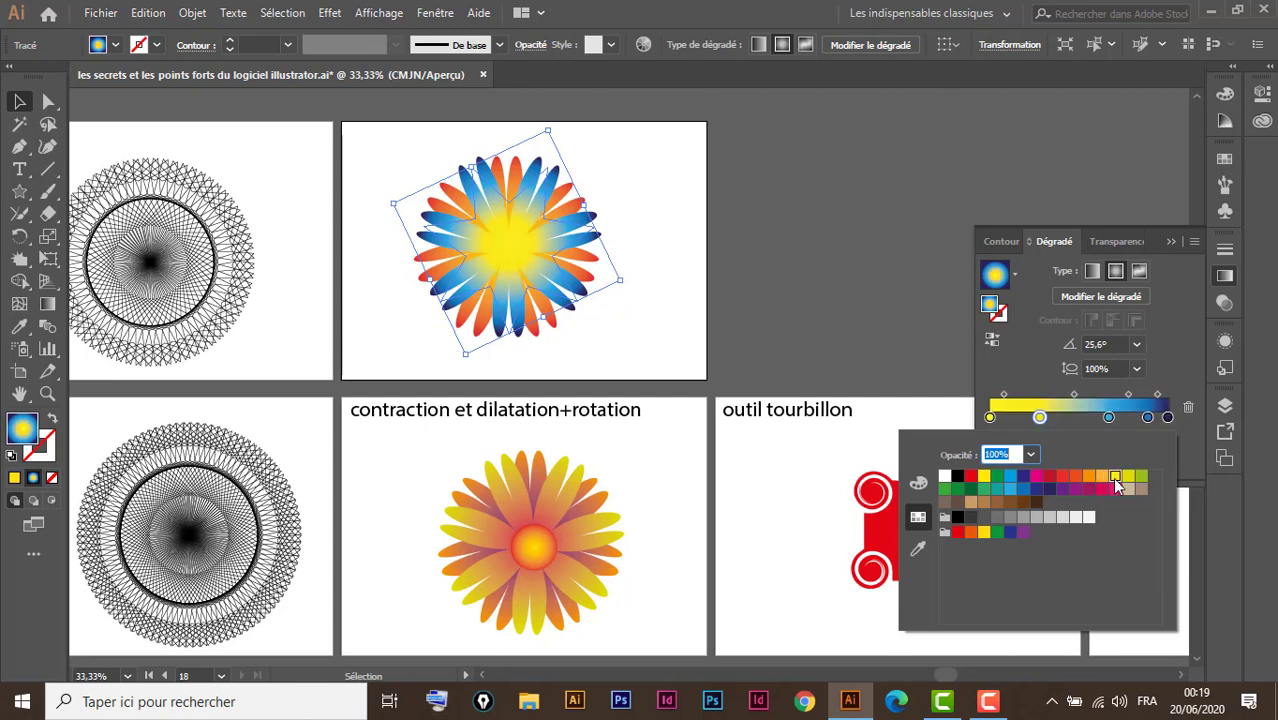
pyautogui.click(945, 477)
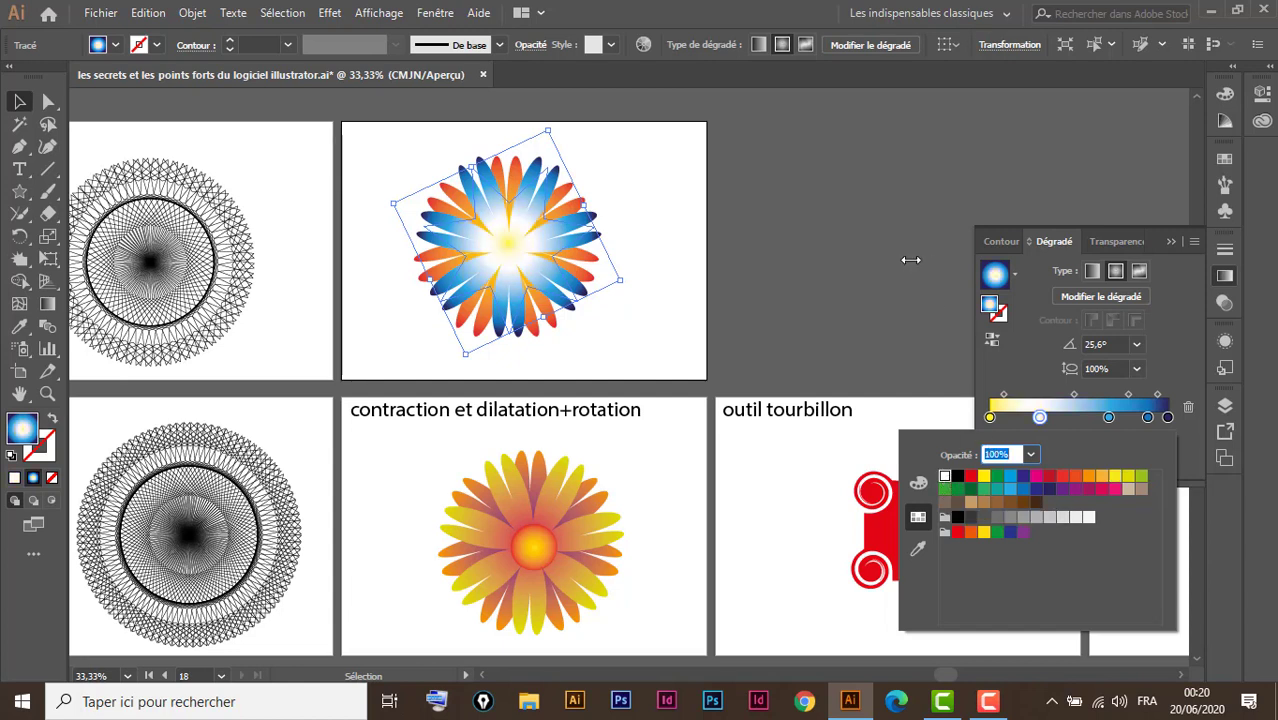
pyautogui.click(1167, 241)
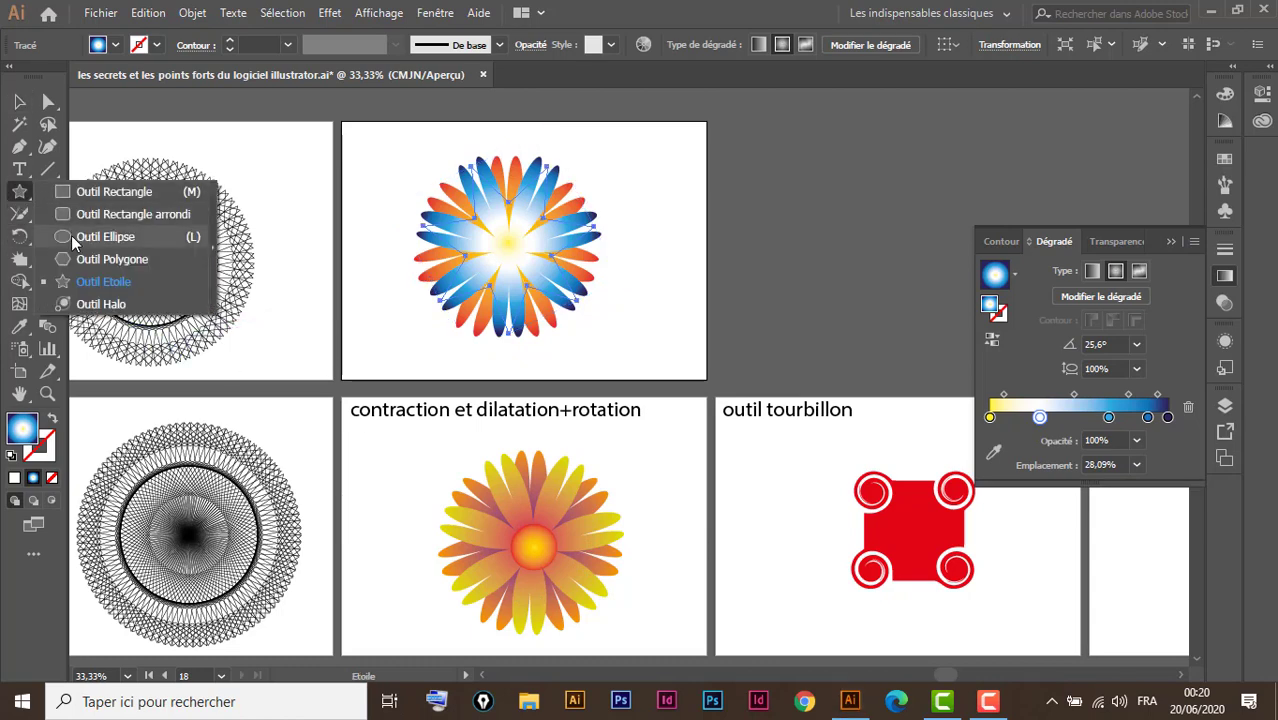
# Step: Draw a small circle on the flower's centre and fill it with the orange radial gradient swatch
pyautogui.moveTo(19, 192); pyautogui.dragTo(90, 240)
pyautogui.moveTo(504, 246)
pyautogui.mouseDown()
pyautogui.moveTo(539, 284)
pyautogui.moveTo(535, 271)
pyautogui.mouseUp()
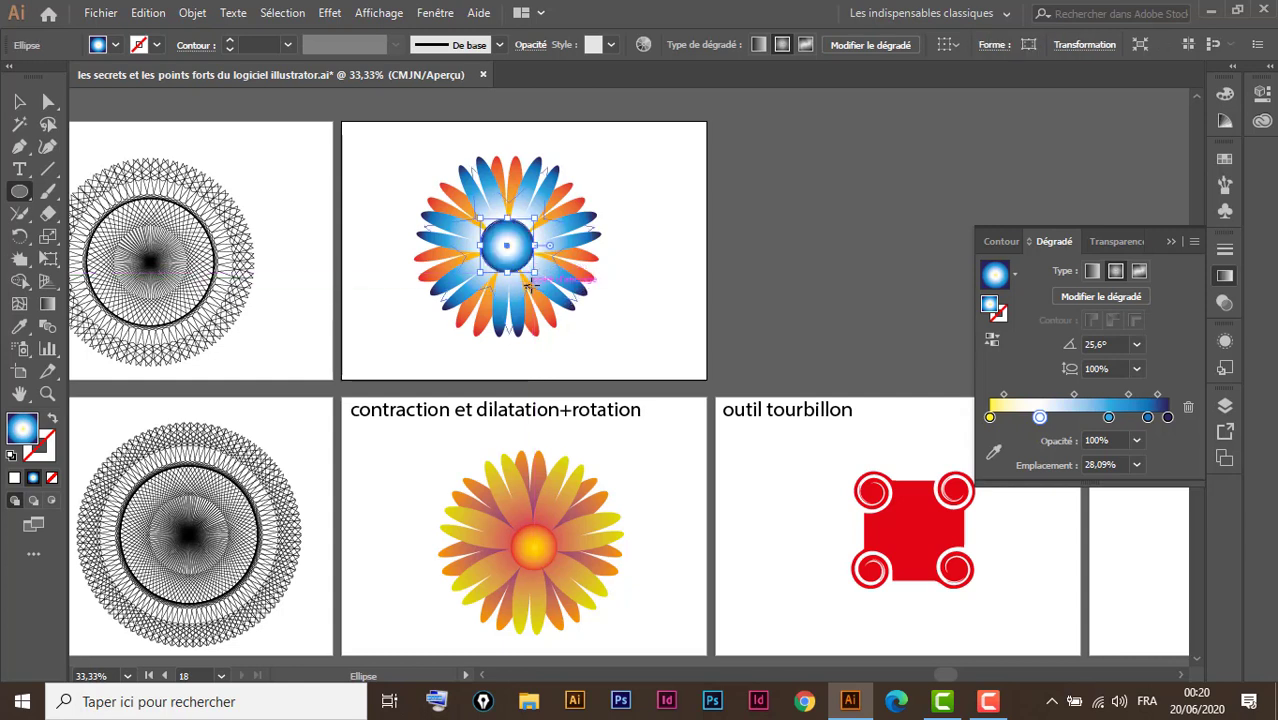
pyautogui.click(1224, 158)
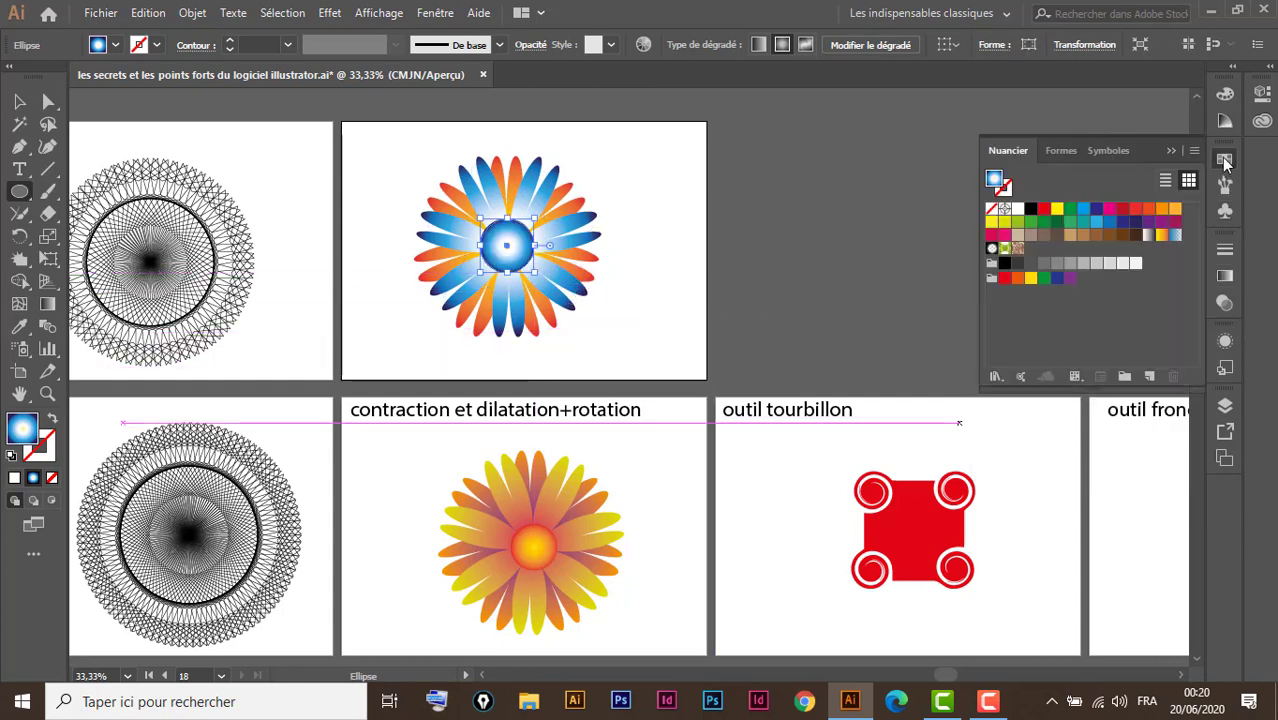
pyautogui.click(1160, 236)
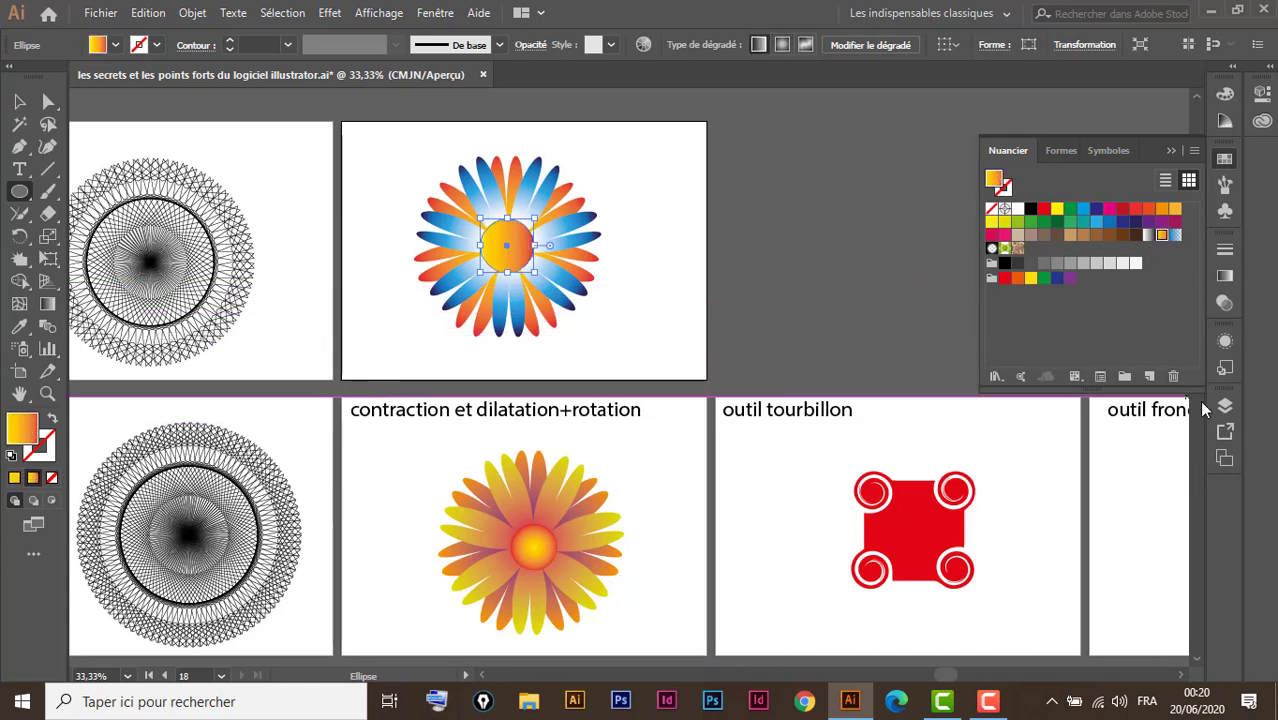
pyautogui.click(1226, 275)
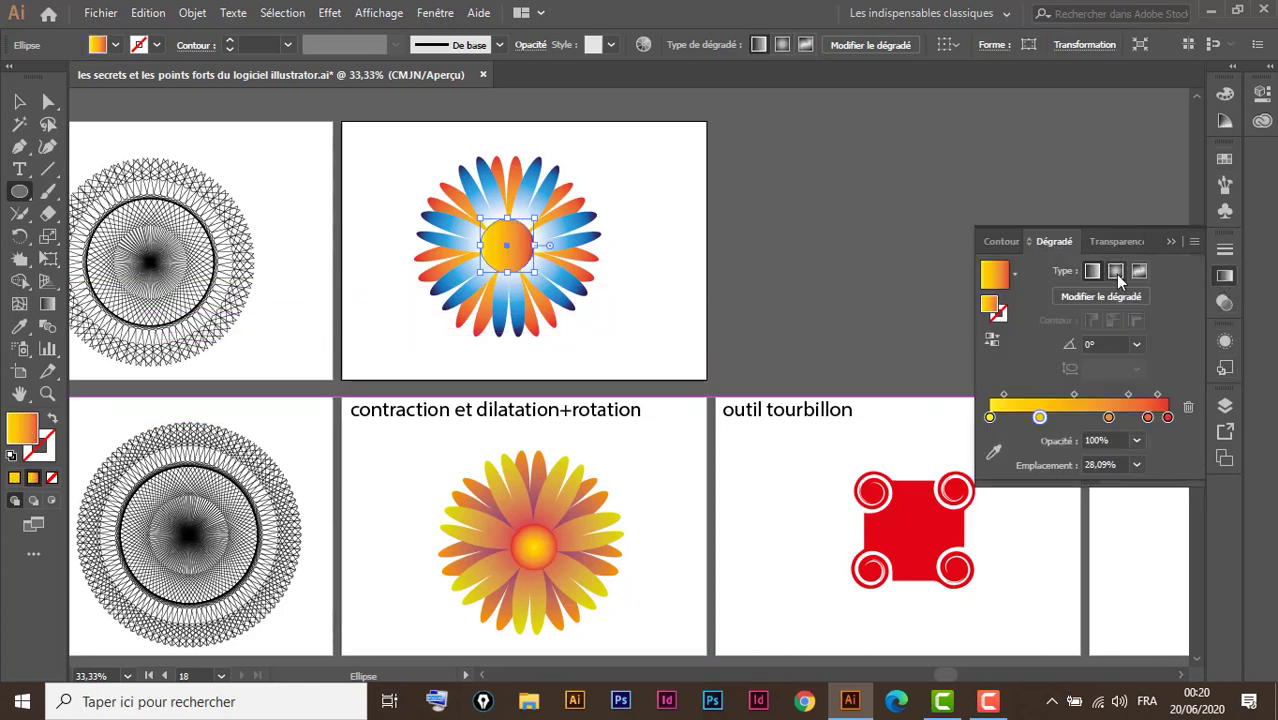
pyautogui.click(1115, 271)
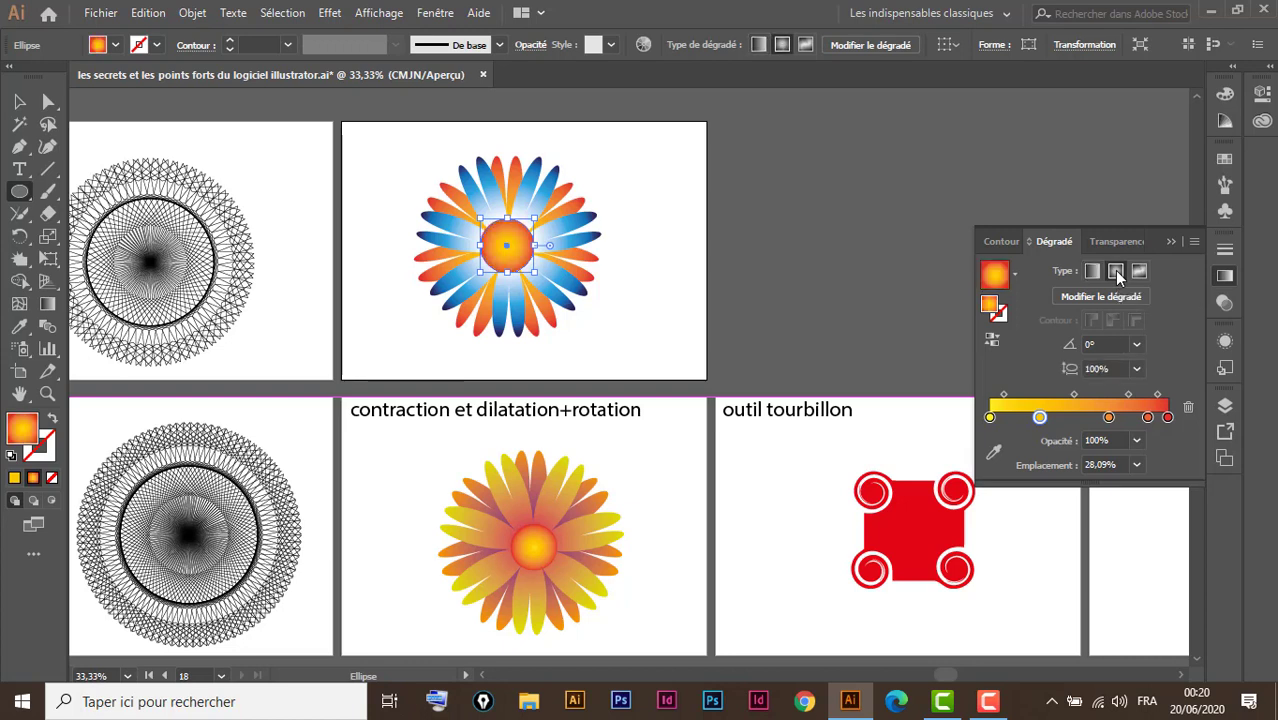
pyautogui.click(21, 104)
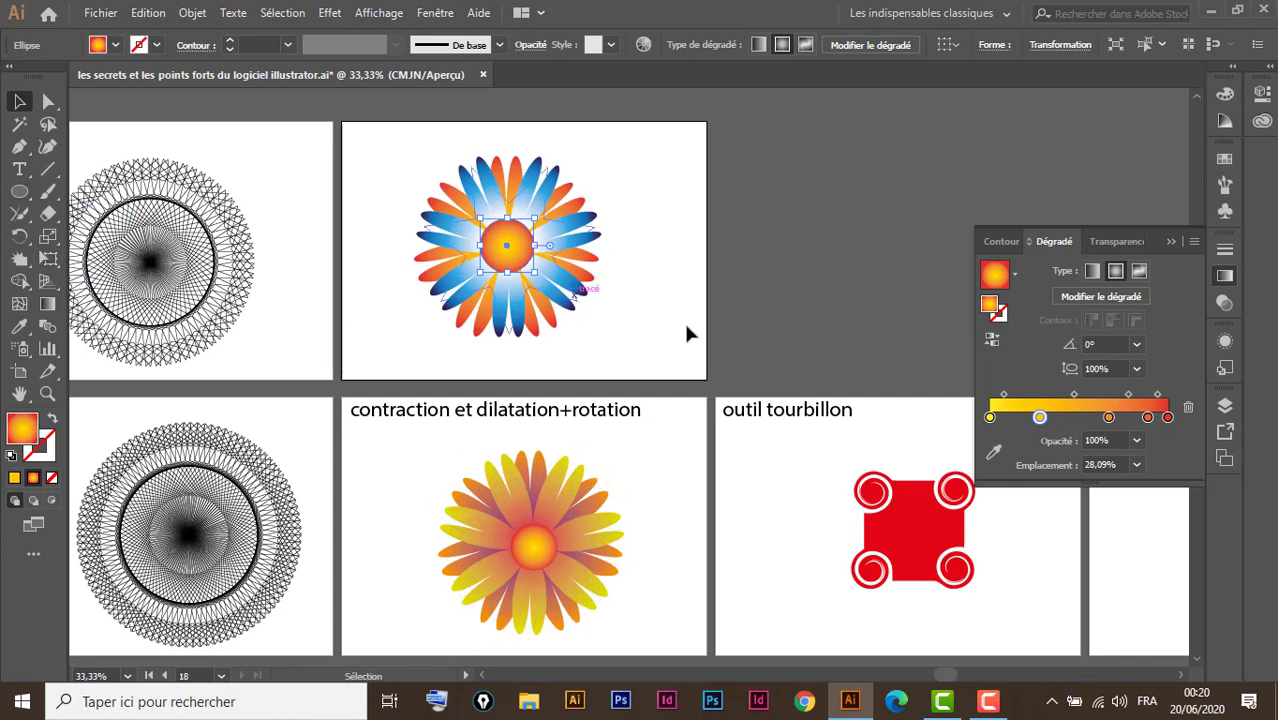
# Step: Add a new blank artboard, 'Plan de travail 20', next to the gradient flower's artboard
pyautogui.moveTo(782, 336)
pyautogui.mouseDown()
pyautogui.moveTo(714, 346)
pyautogui.moveTo(482, 318)
pyautogui.mouseUp()
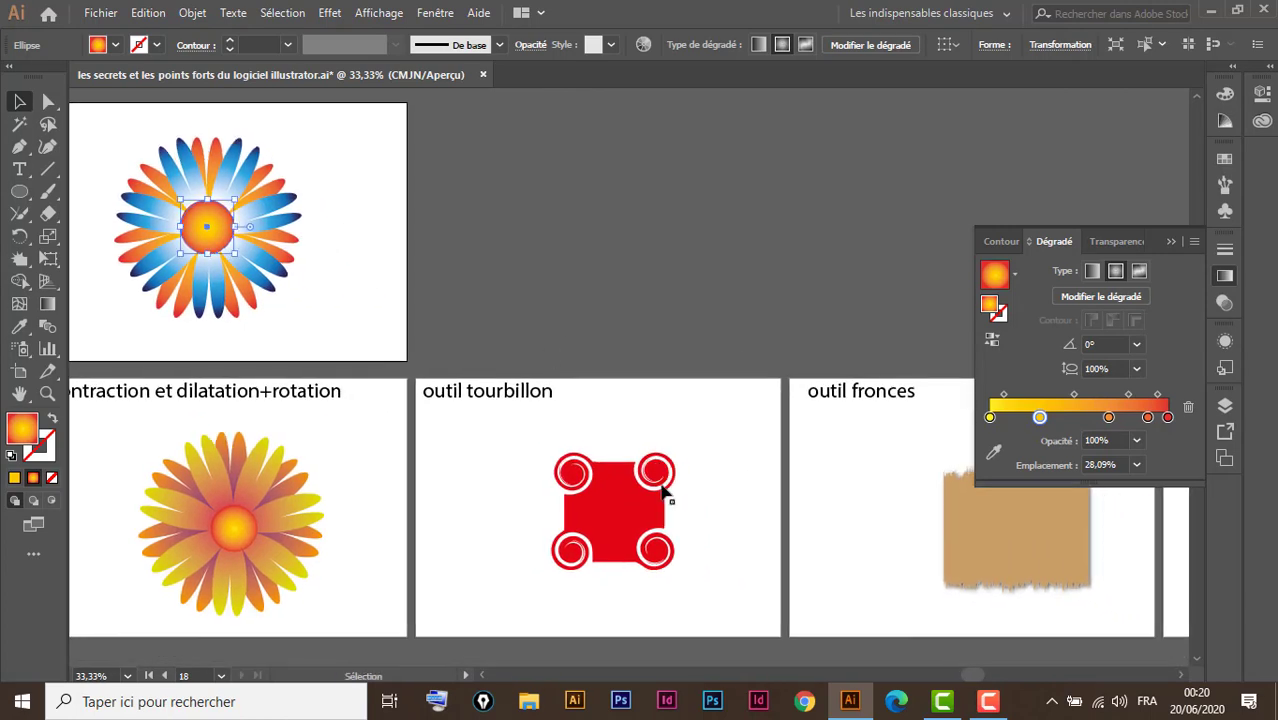
pyautogui.click(643, 572)
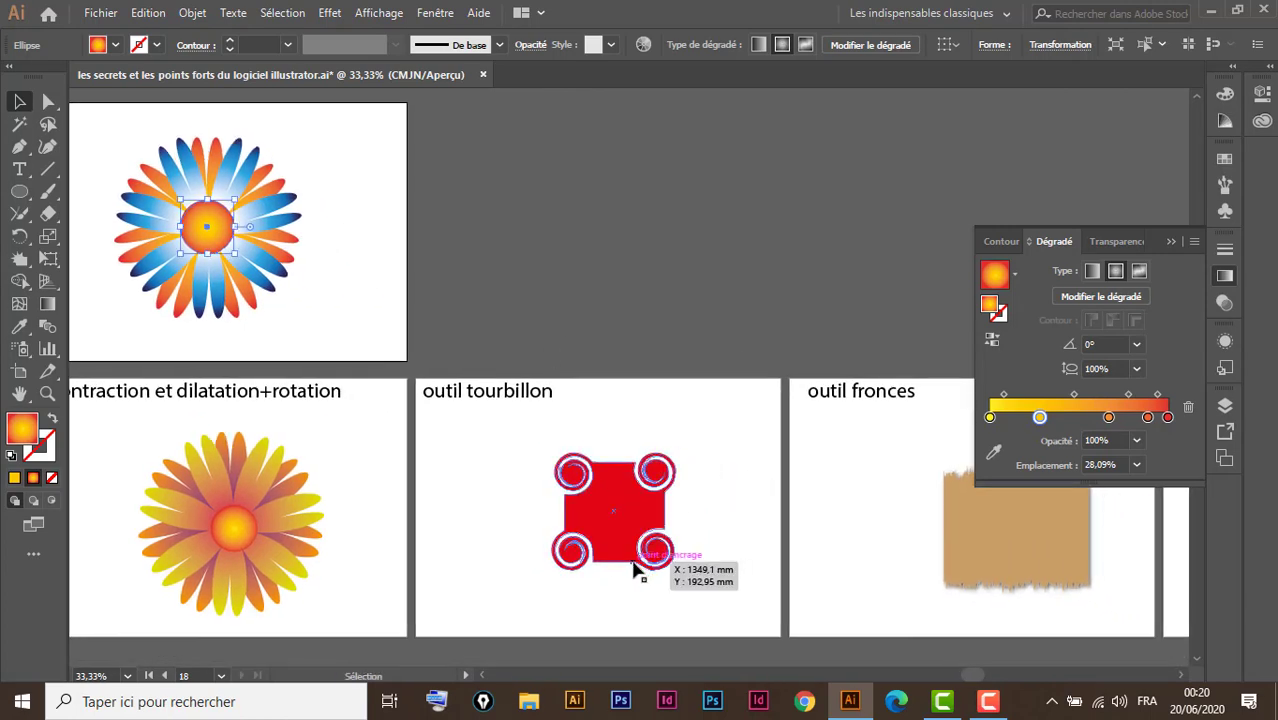
pyautogui.click(477, 489)
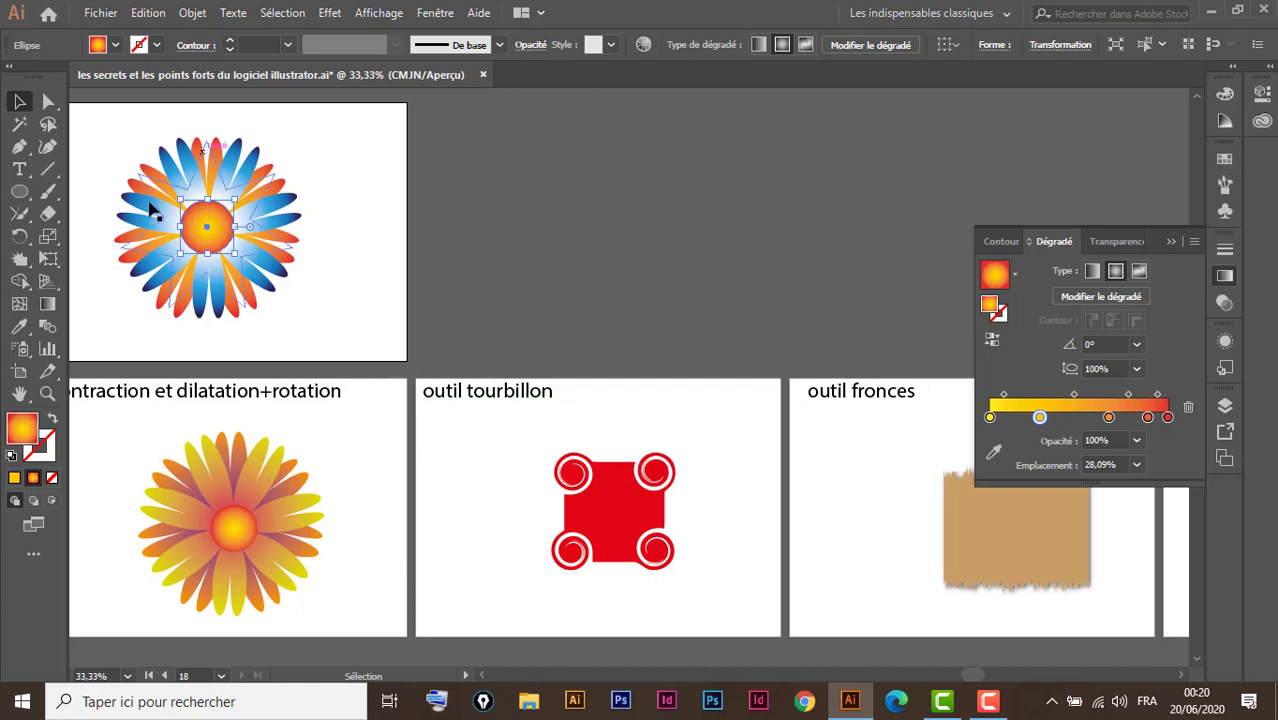
pyautogui.click(19, 371)
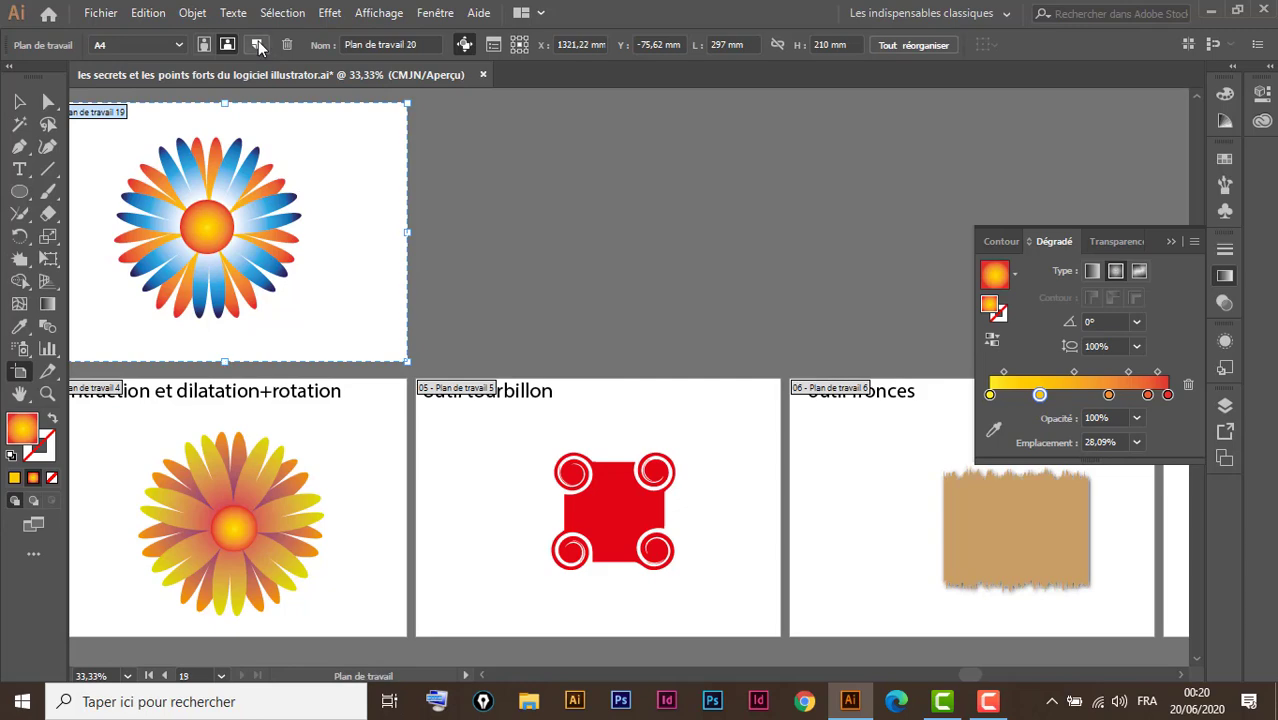
pyautogui.click(258, 46)
pyautogui.scroll(-2, 565, 354)
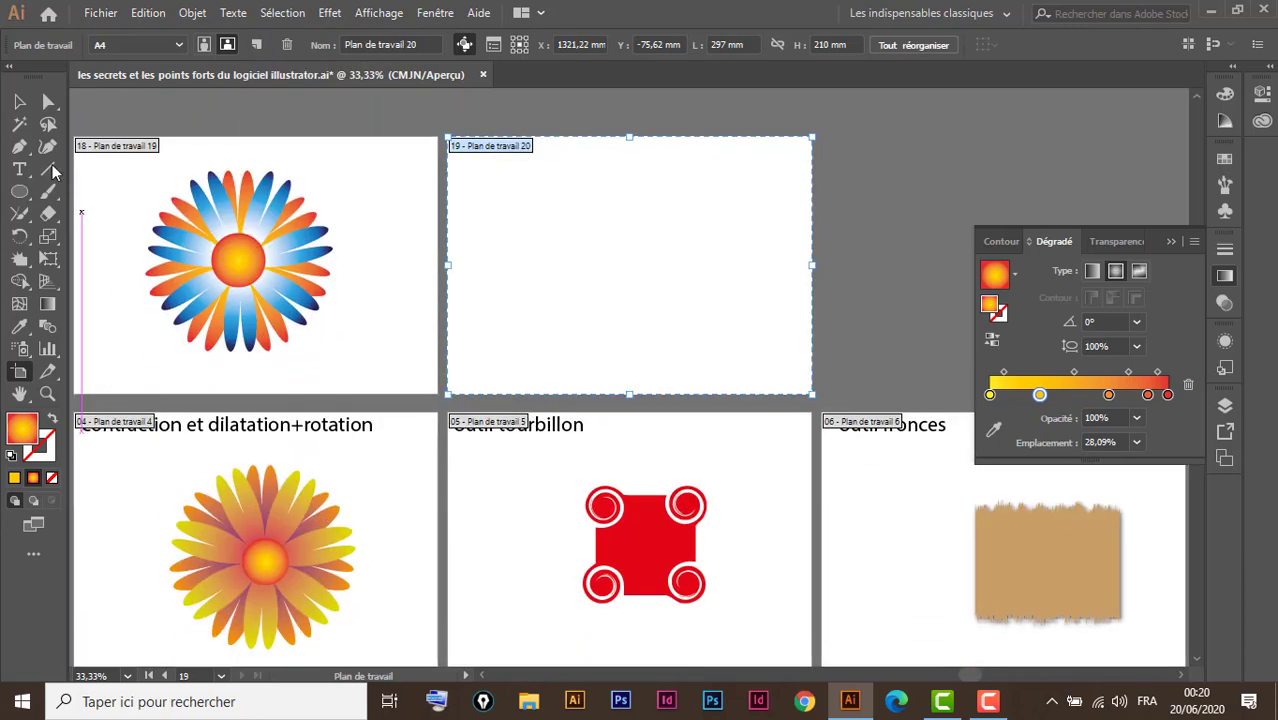
pyautogui.click(20, 192)
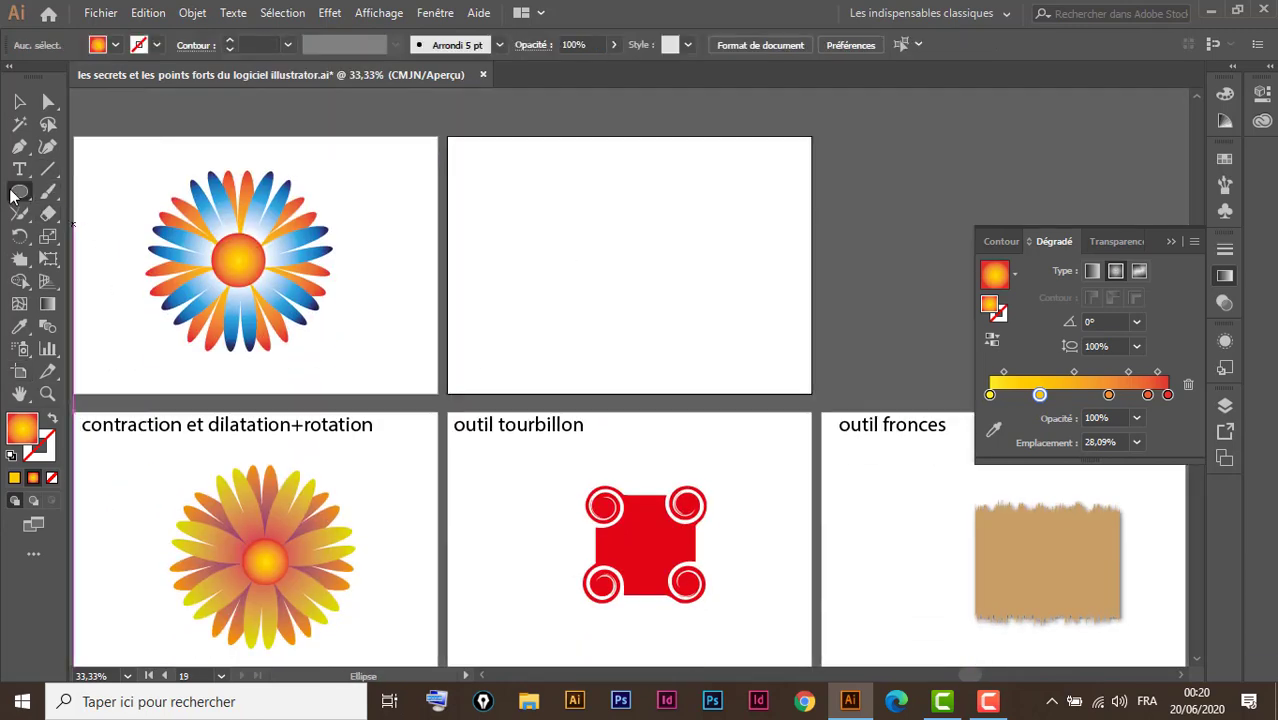
# Step: Draw a square on the new artboard with a red fill and no stroke
pyautogui.moveTo(19, 192); pyautogui.dragTo(85, 195)
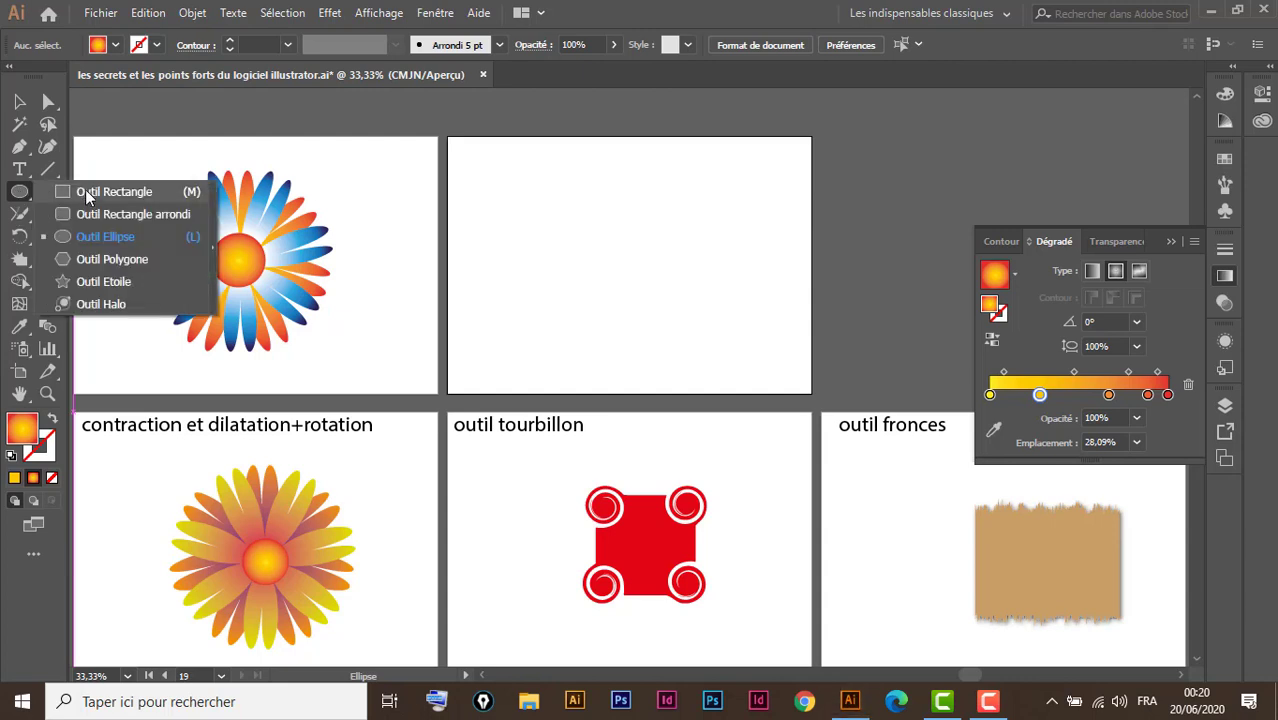
pyautogui.click(85, 191)
pyautogui.moveTo(560, 207); pyautogui.dragTo(677, 341)
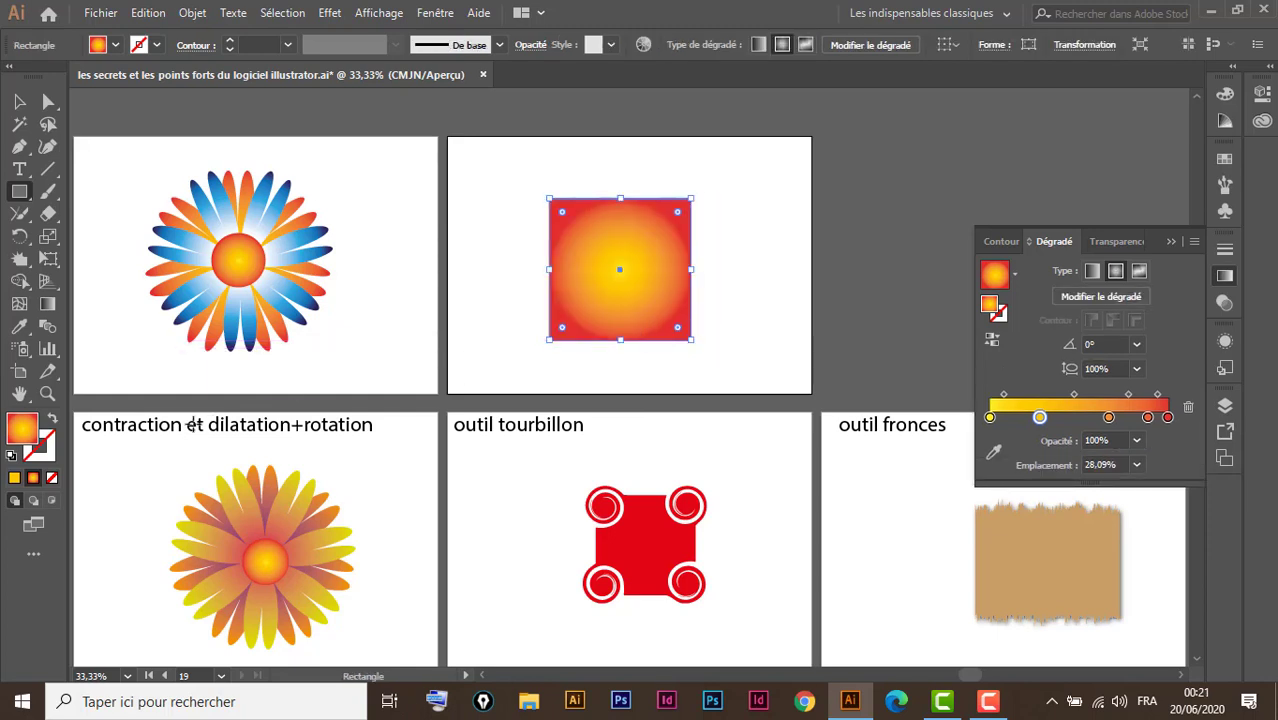
pyautogui.click(11, 455)
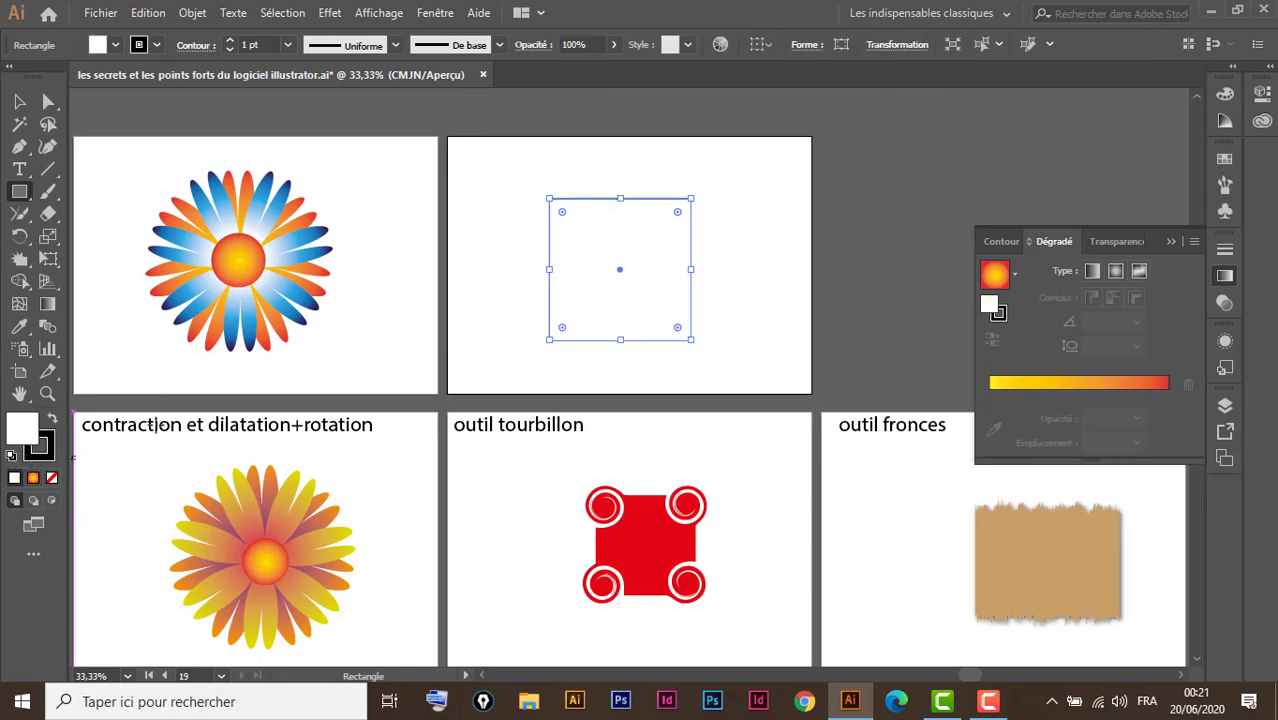
pyautogui.click(156, 44)
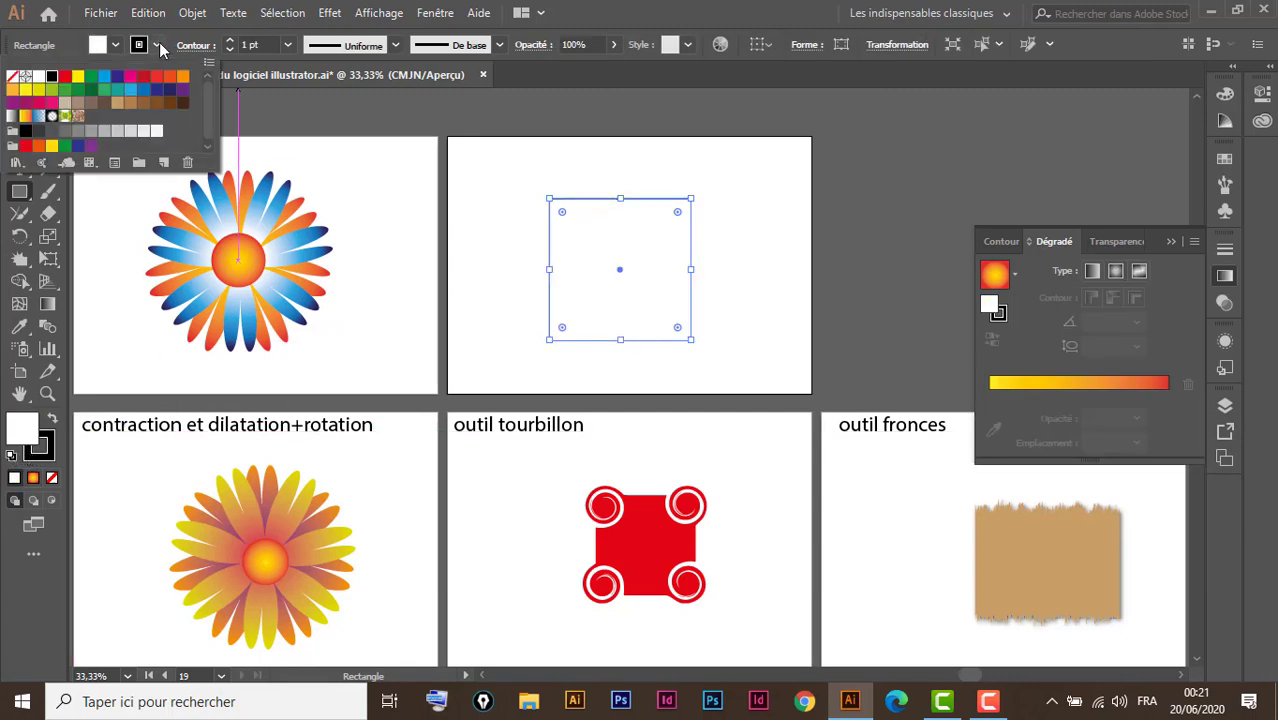
pyautogui.click(12, 77)
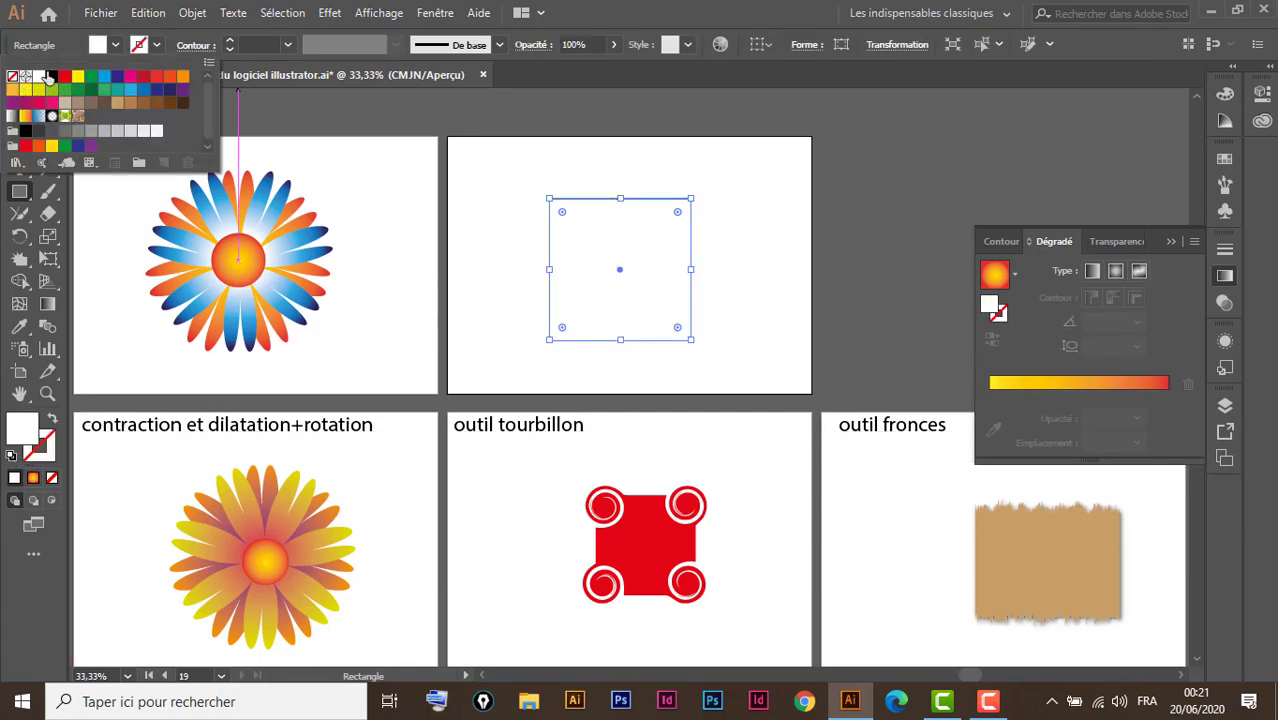
pyautogui.click(115, 44)
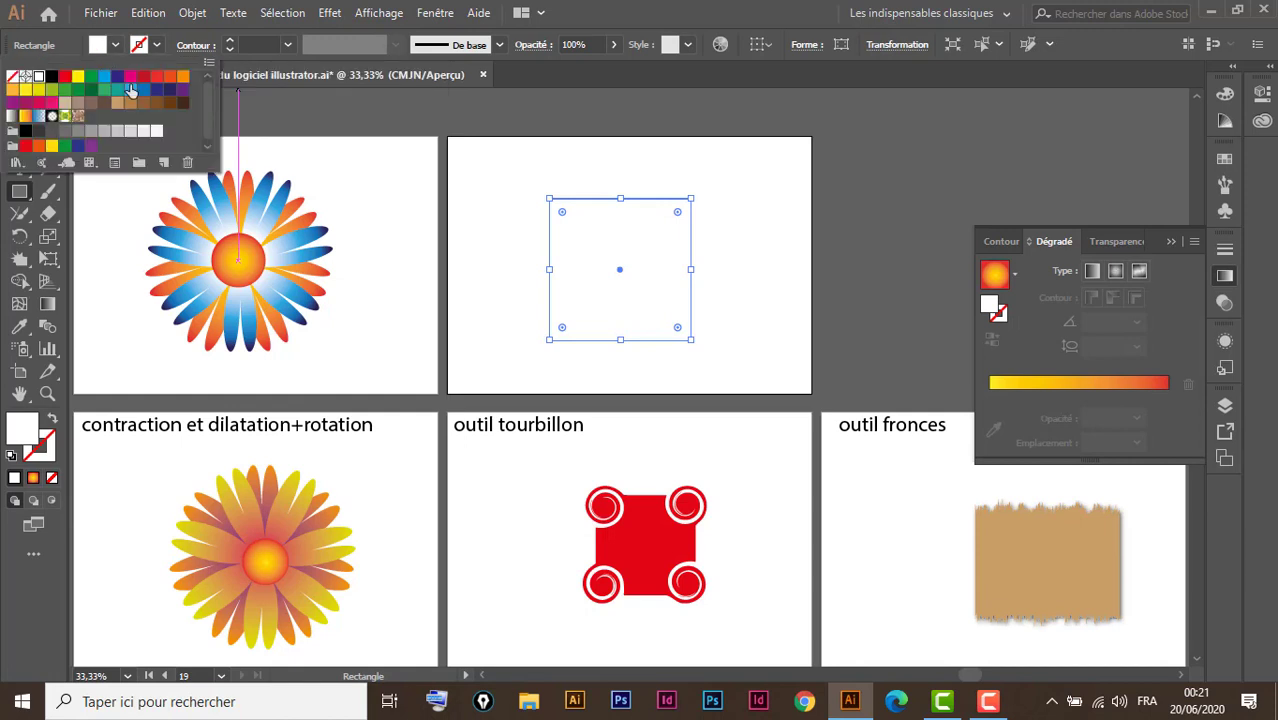
pyautogui.click(65, 77)
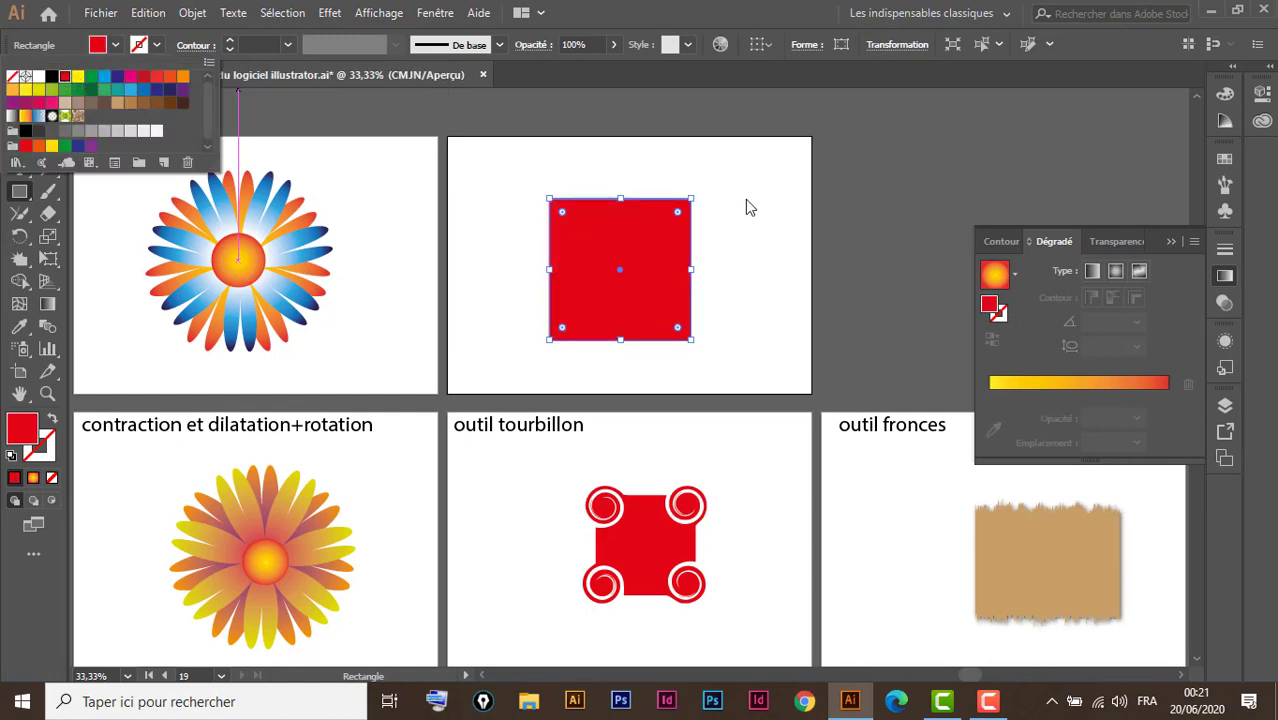
pyautogui.click(19, 101)
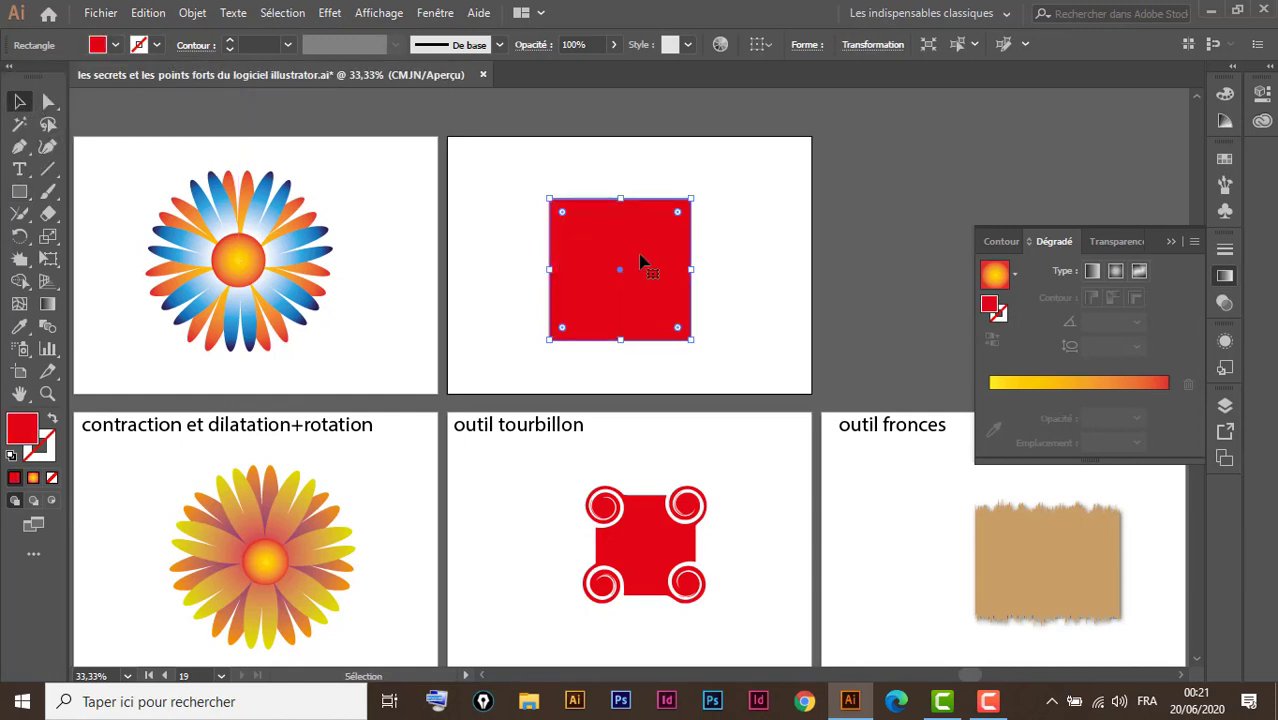
# Step: Select the Twirl (Tourbillon) tool and set its brush width and height to 45 mm
pyautogui.click(21, 268)
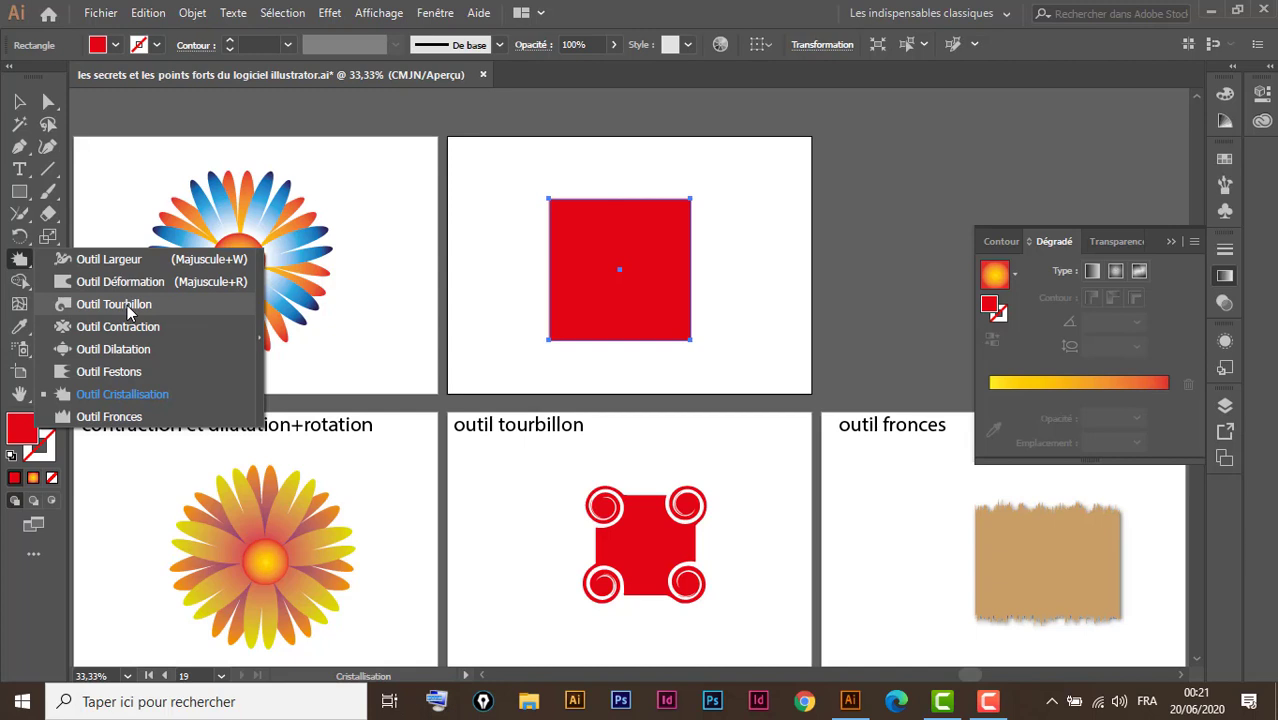
pyautogui.click(127, 305)
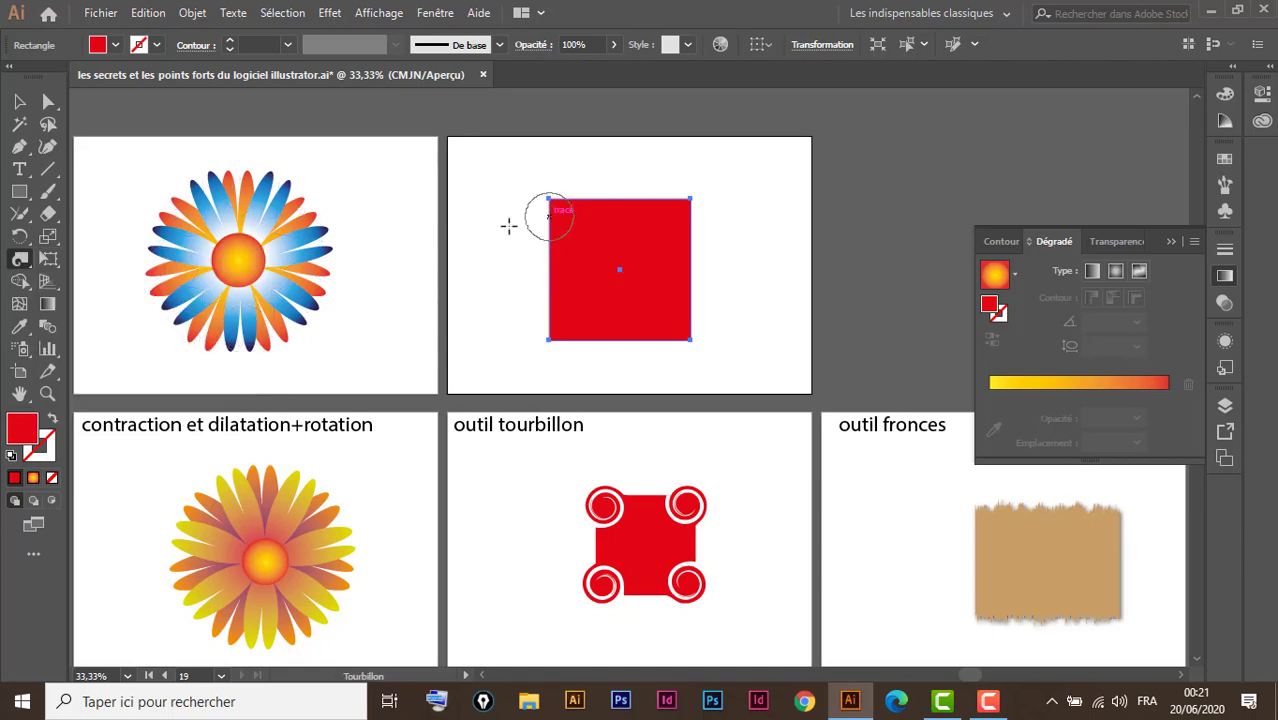
pyautogui.doubleClick(21, 261)
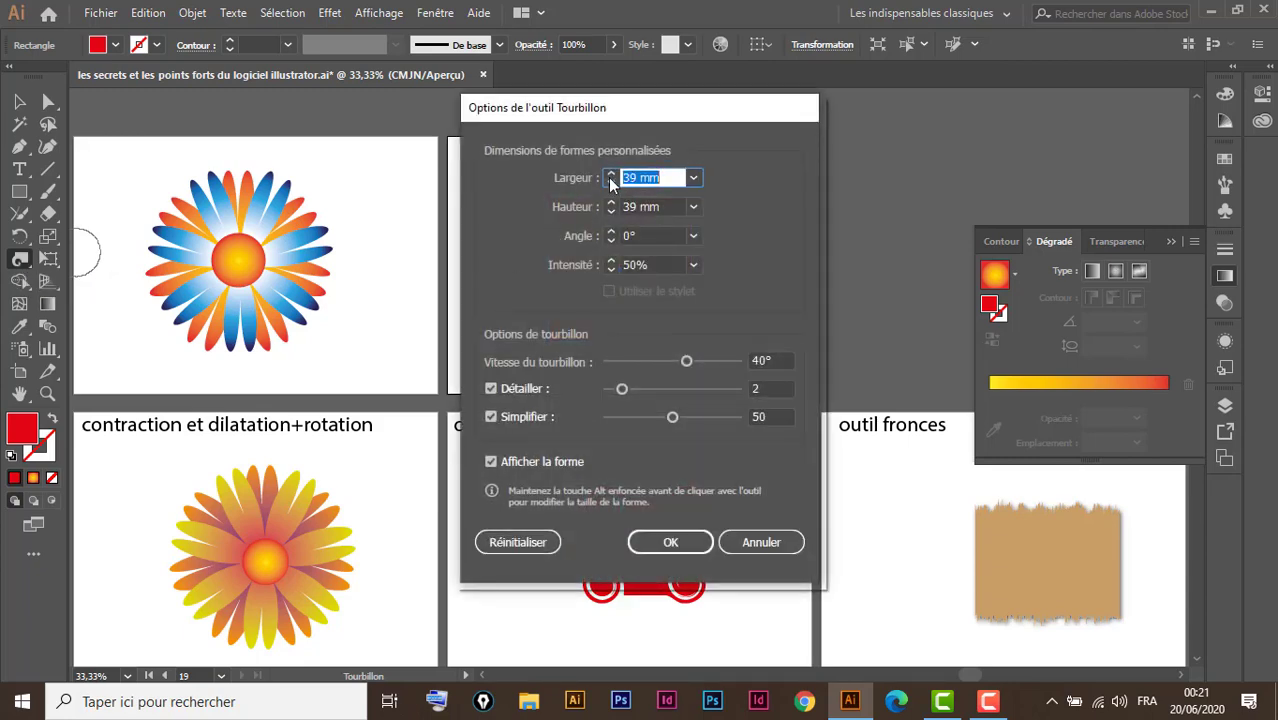
pyautogui.click(611, 173)
pyautogui.click(611, 173)
pyautogui.click(611, 173)
pyautogui.click(611, 202)
pyautogui.click(611, 202)
pyautogui.click(611, 202)
pyautogui.click(611, 202)
pyautogui.click(611, 202)
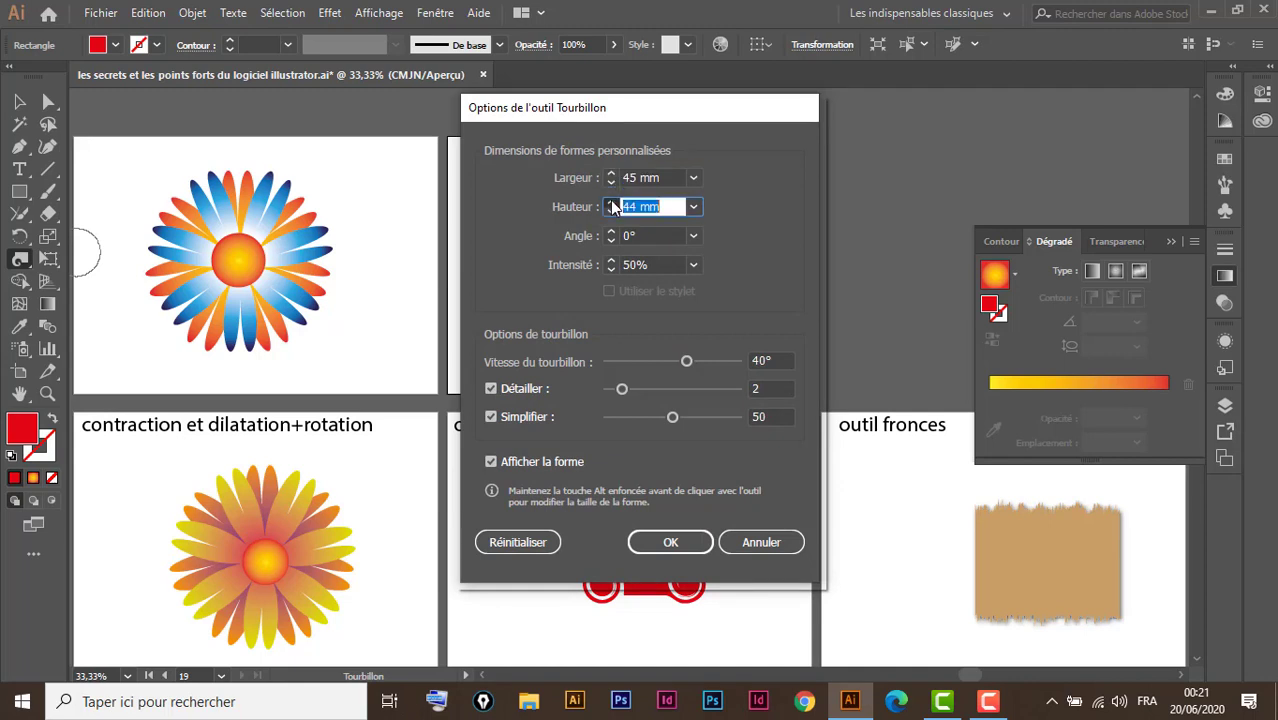
pyautogui.click(611, 202)
pyautogui.click(680, 538)
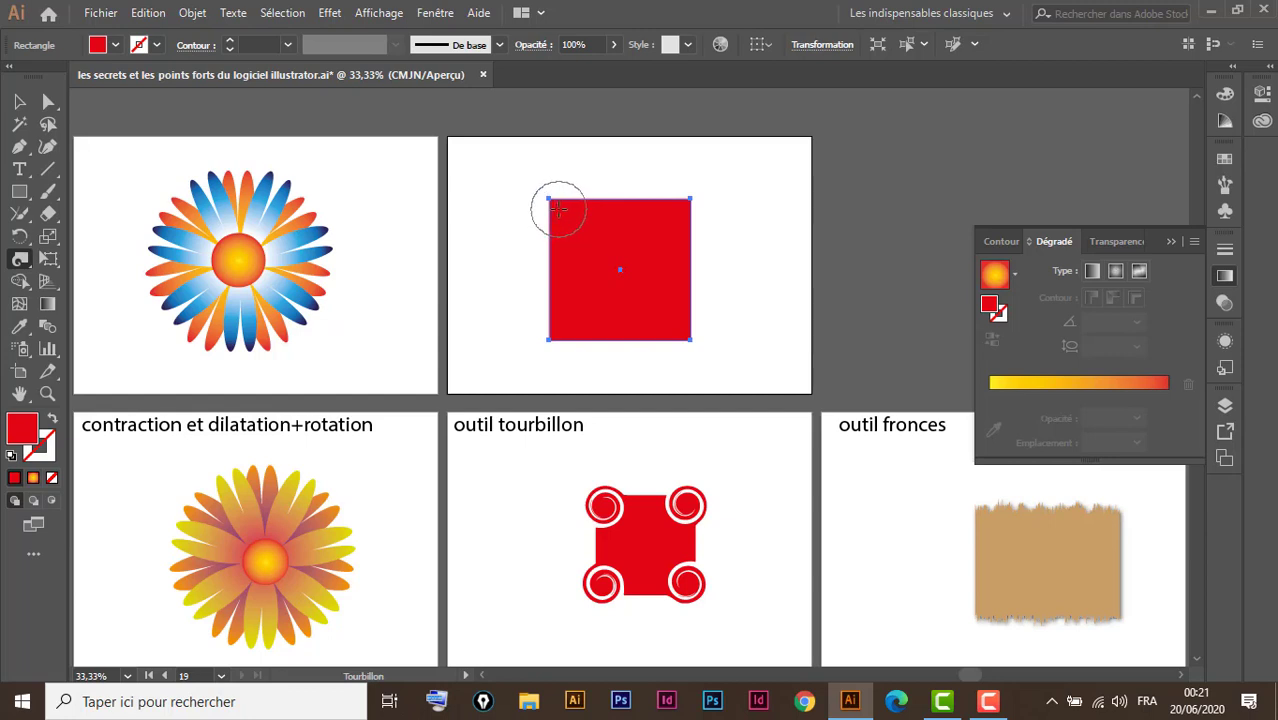
# Step: Twirl the red square's top-left, top-right, bottom-right and bottom-left corners, then deselect it
pyautogui.moveTo(558, 208); pyautogui.dragTo(556, 207)
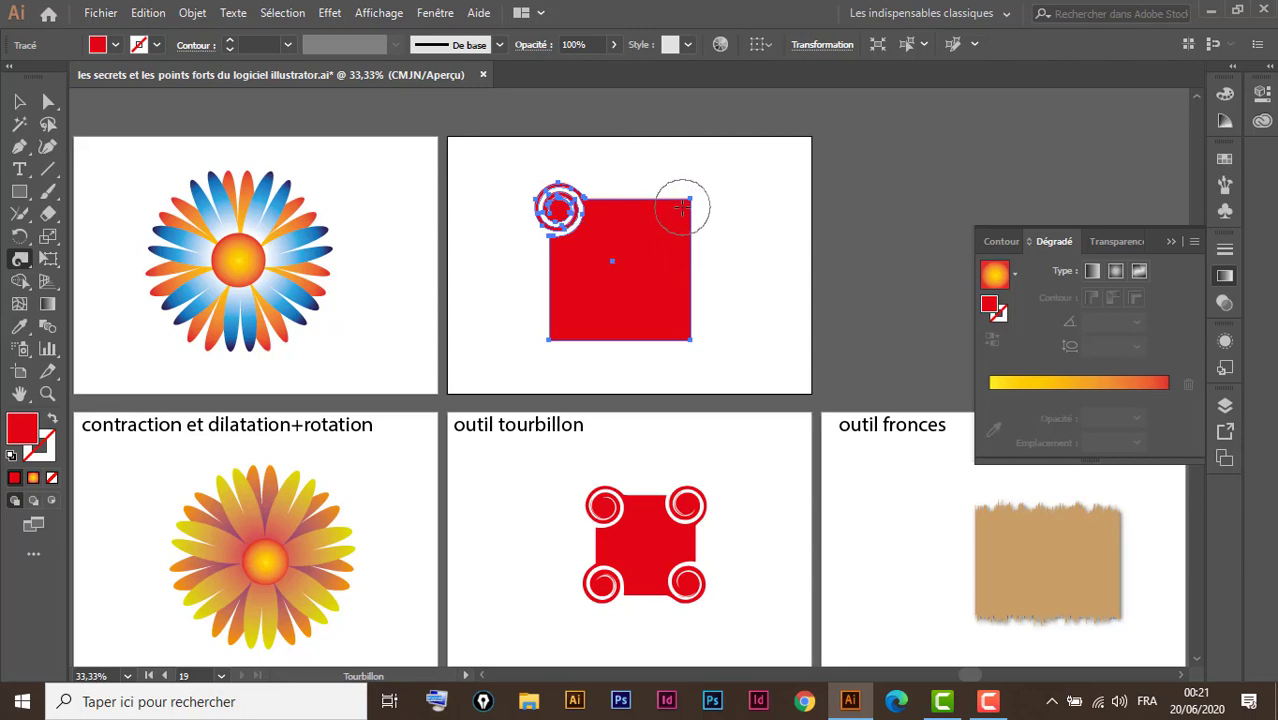
pyautogui.moveTo(682, 206); pyautogui.dragTo(682, 208)
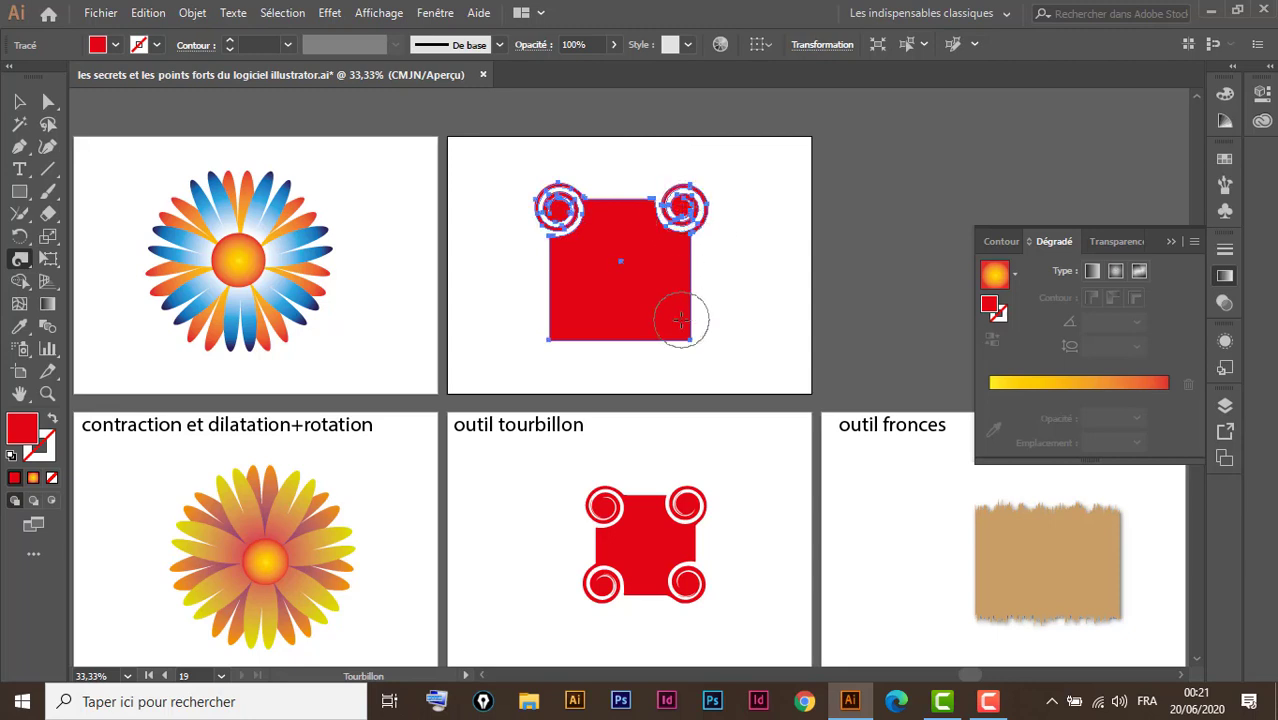
pyautogui.moveTo(680, 321); pyautogui.dragTo(681, 327)
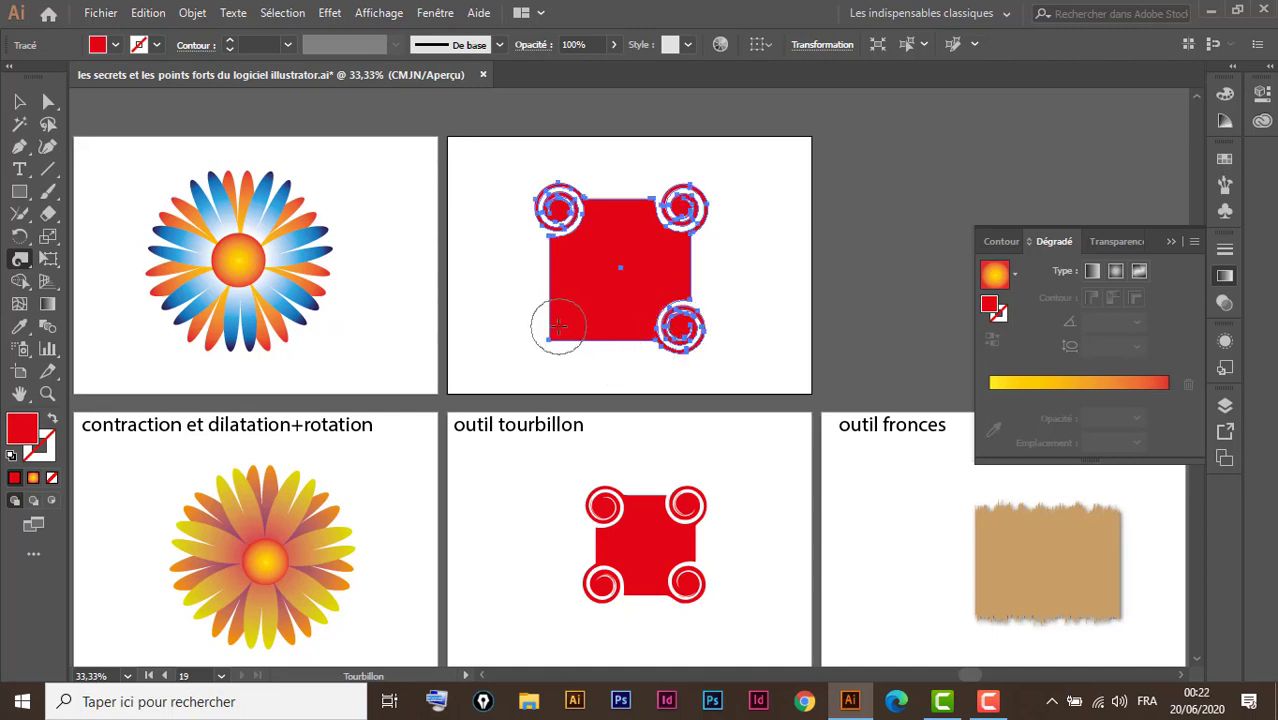
pyautogui.moveTo(558, 325); pyautogui.dragTo(558, 326)
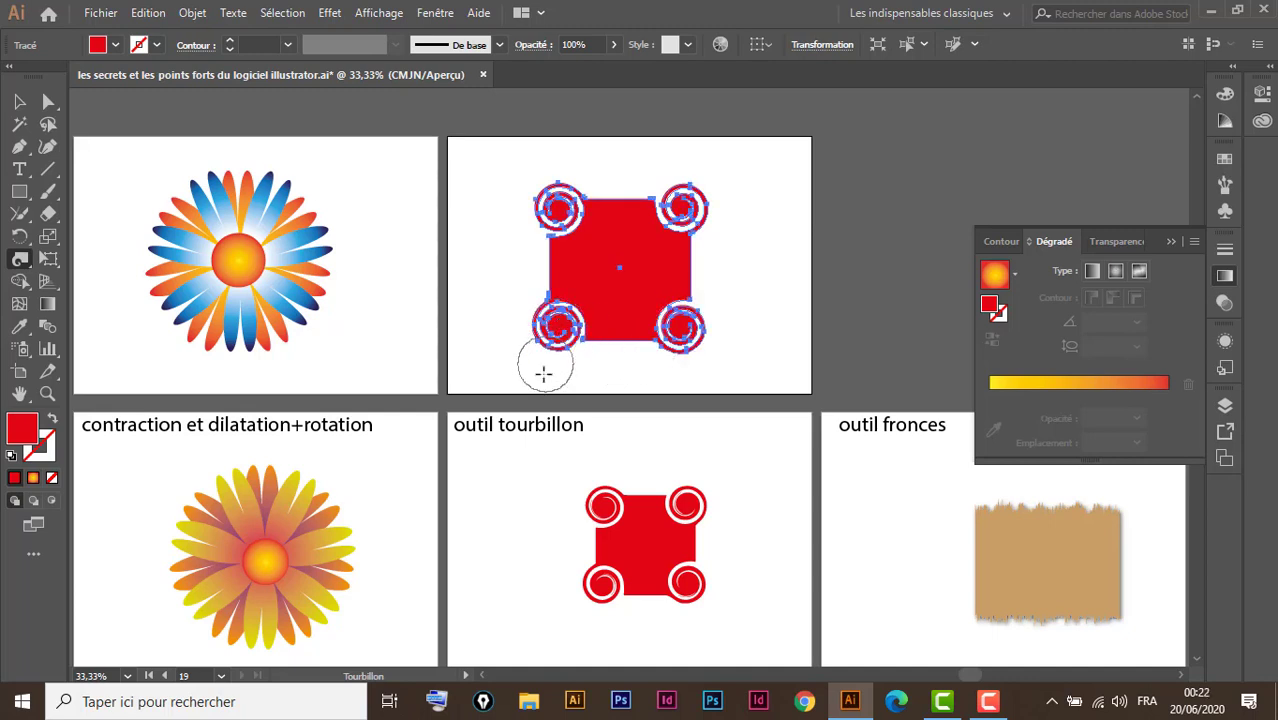
pyautogui.click(19, 102)
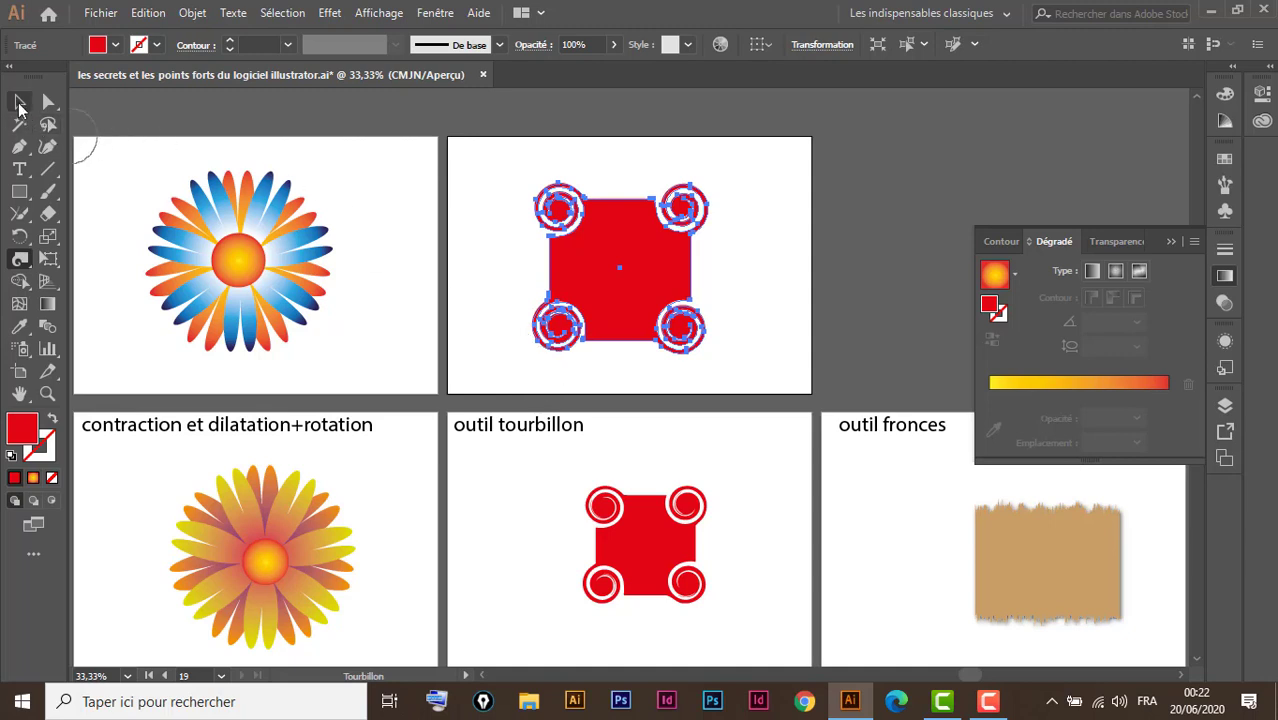
pyautogui.click(394, 188)
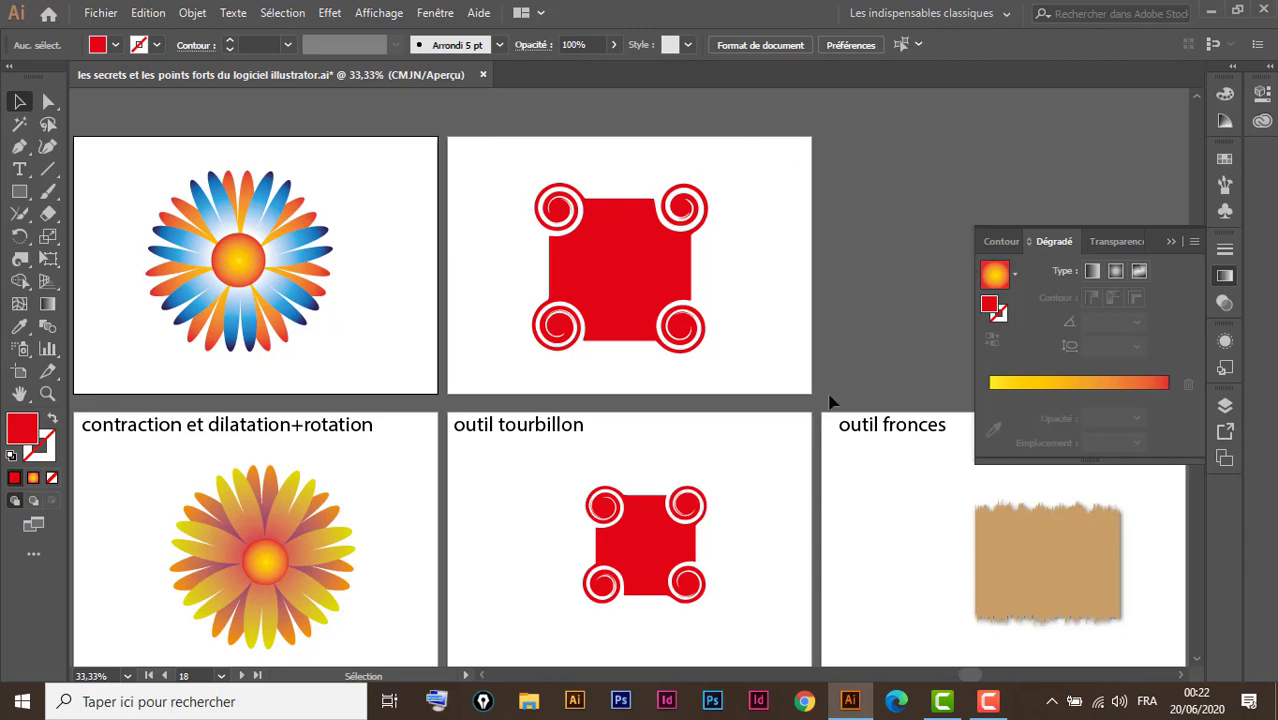
pyautogui.moveTo(900, 332); pyautogui.dragTo(538, 318)
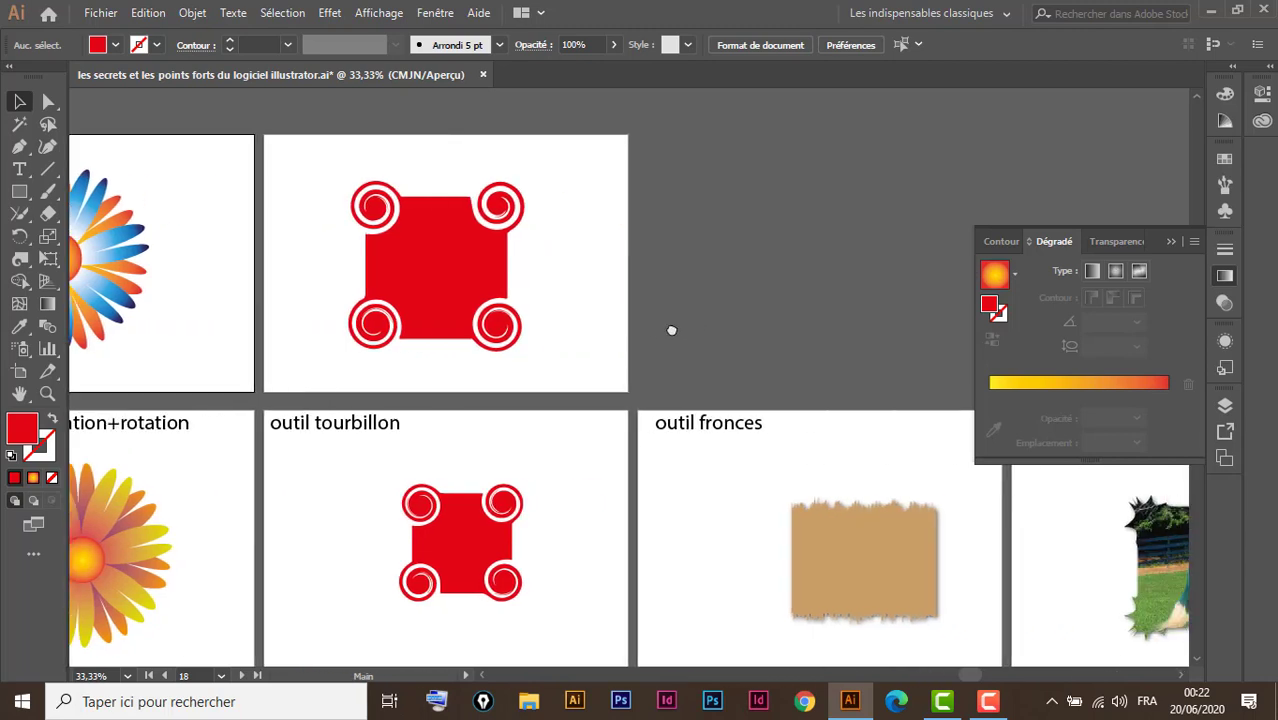
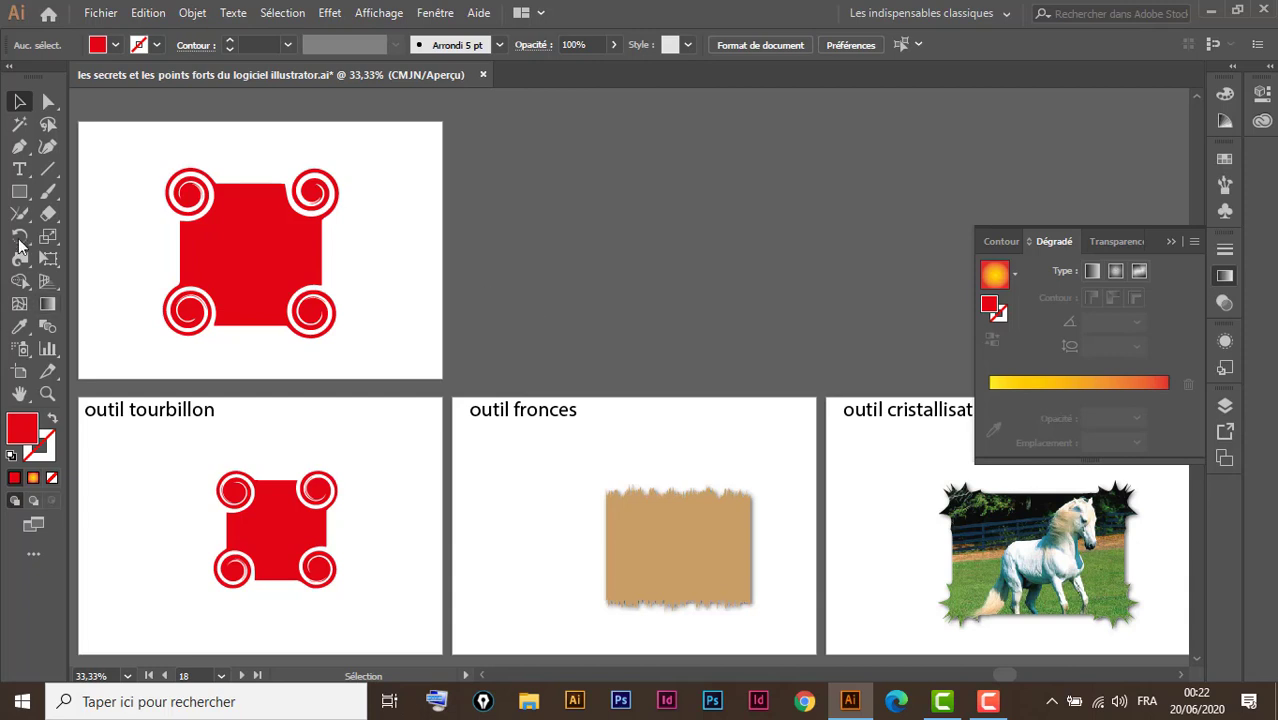
# Step: Draw a seven-point star beside the top artboard and twirl its arms into spirals
pyautogui.click(21, 195)
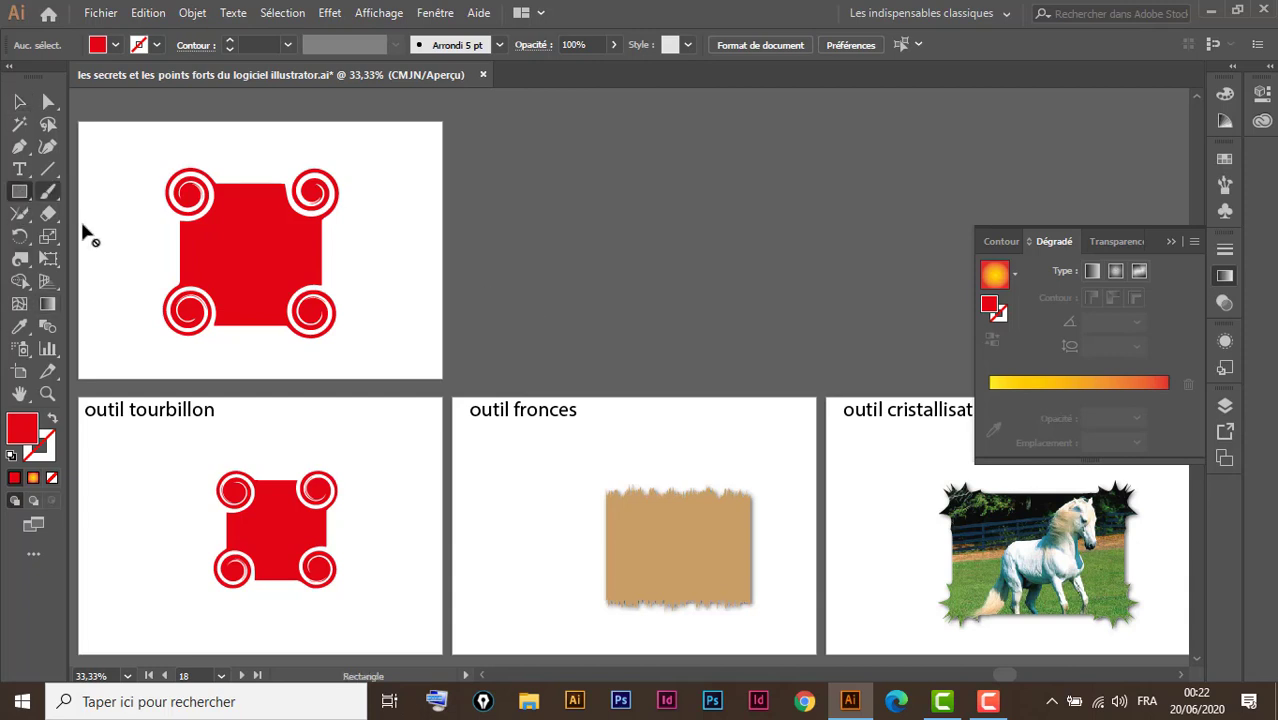
pyautogui.moveTo(21, 196); pyautogui.dragTo(98, 281)
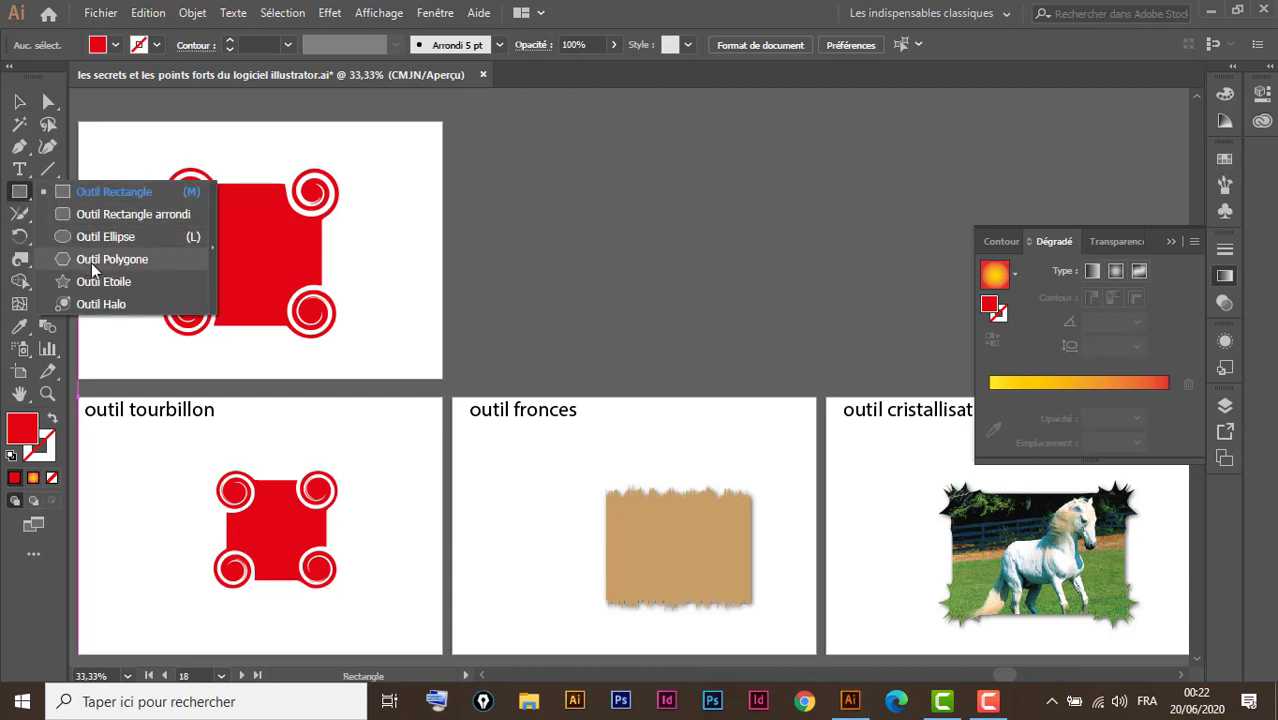
pyautogui.moveTo(530, 218); pyautogui.dragTo(601, 295)
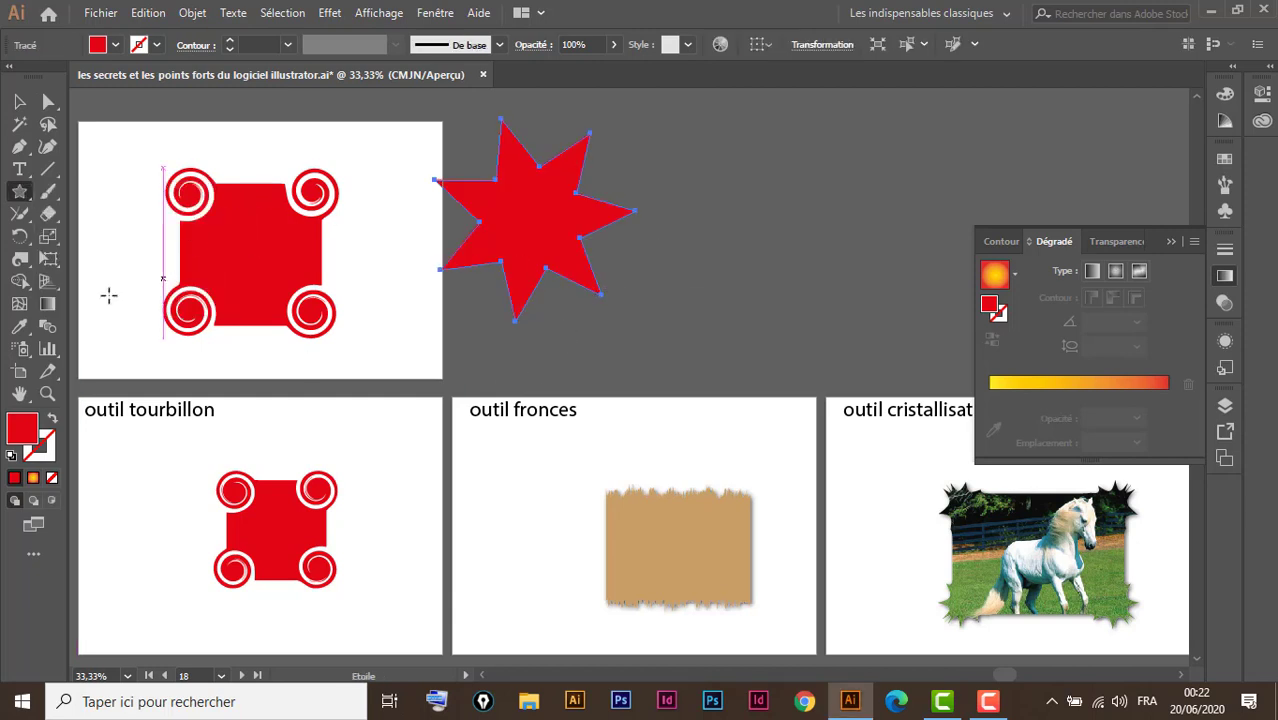
pyautogui.moveTo(20, 258); pyautogui.dragTo(90, 305)
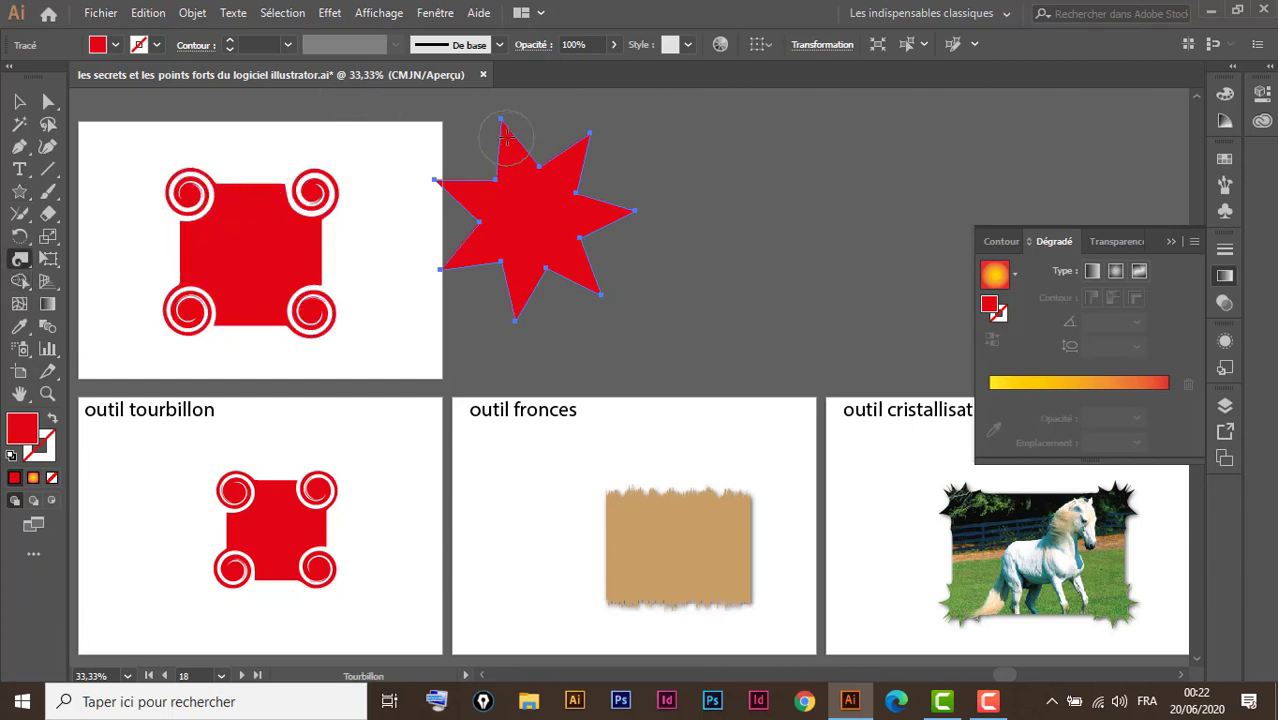
pyautogui.moveTo(505, 138); pyautogui.dragTo(580, 172)
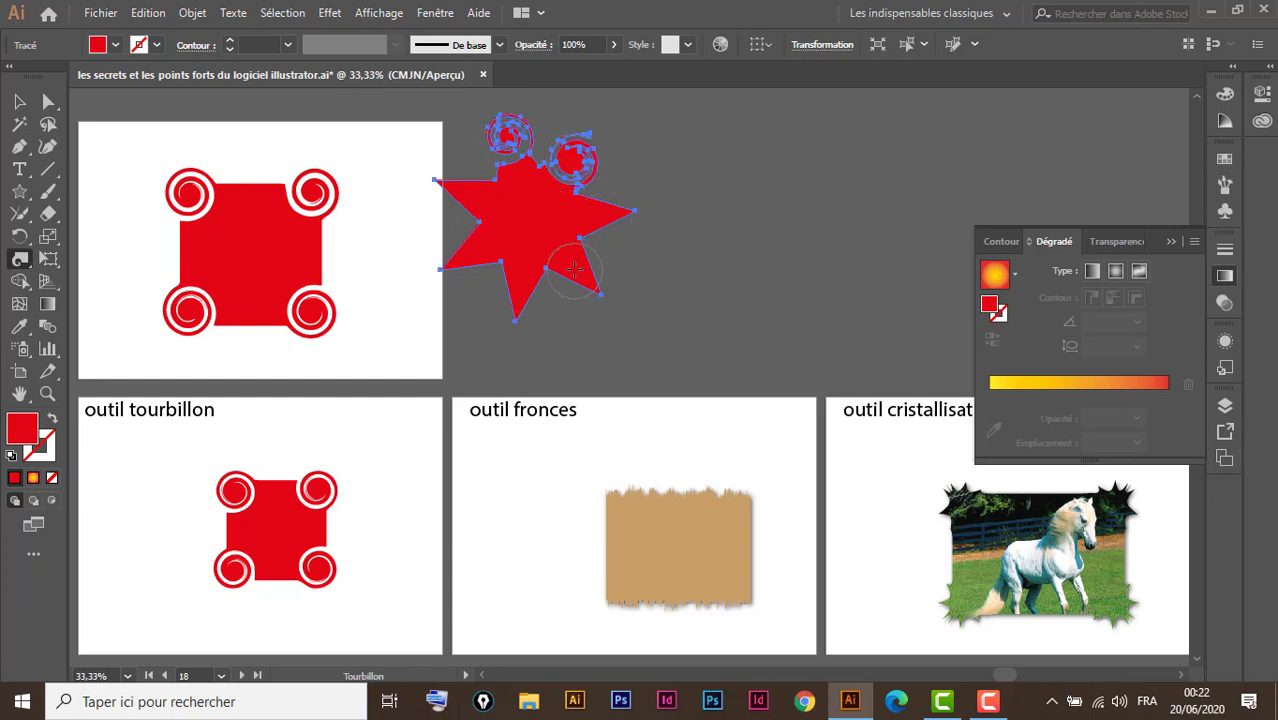
pyautogui.moveTo(576, 265); pyautogui.dragTo(577, 267)
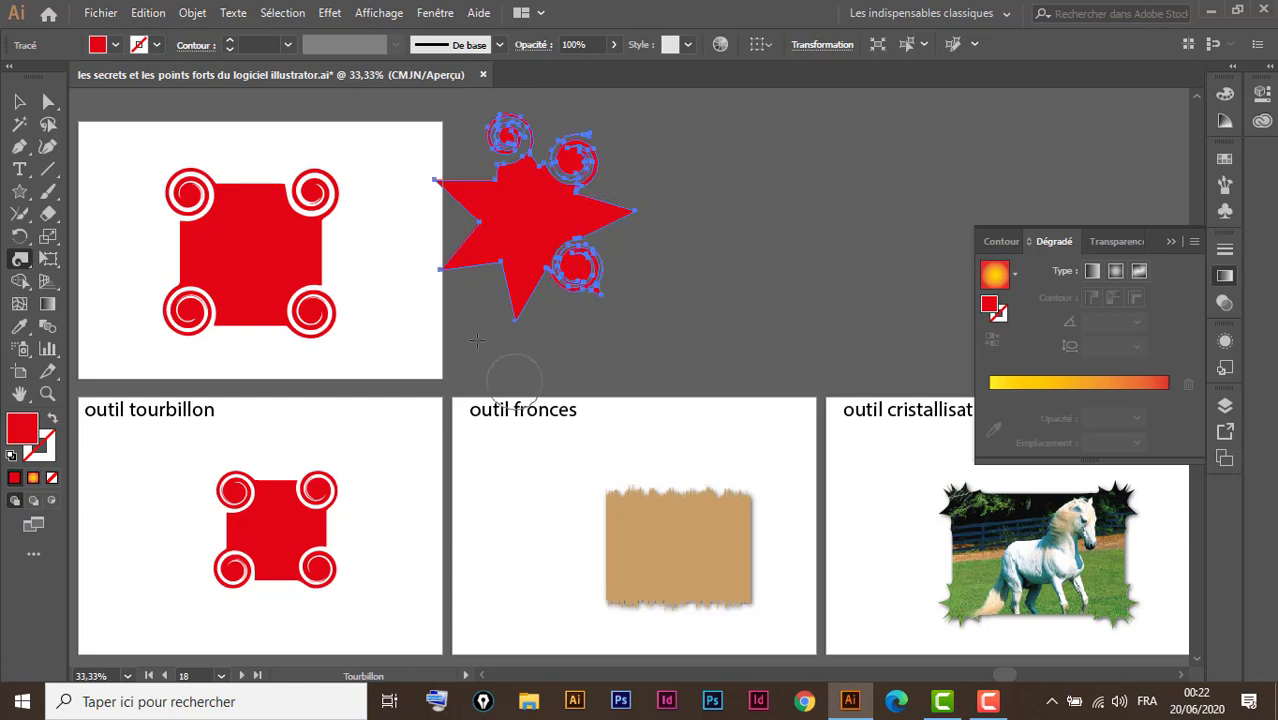
# Step: Delete the twirled star and deselect the twirled red square to edit artboards
pyautogui.click(19, 101)
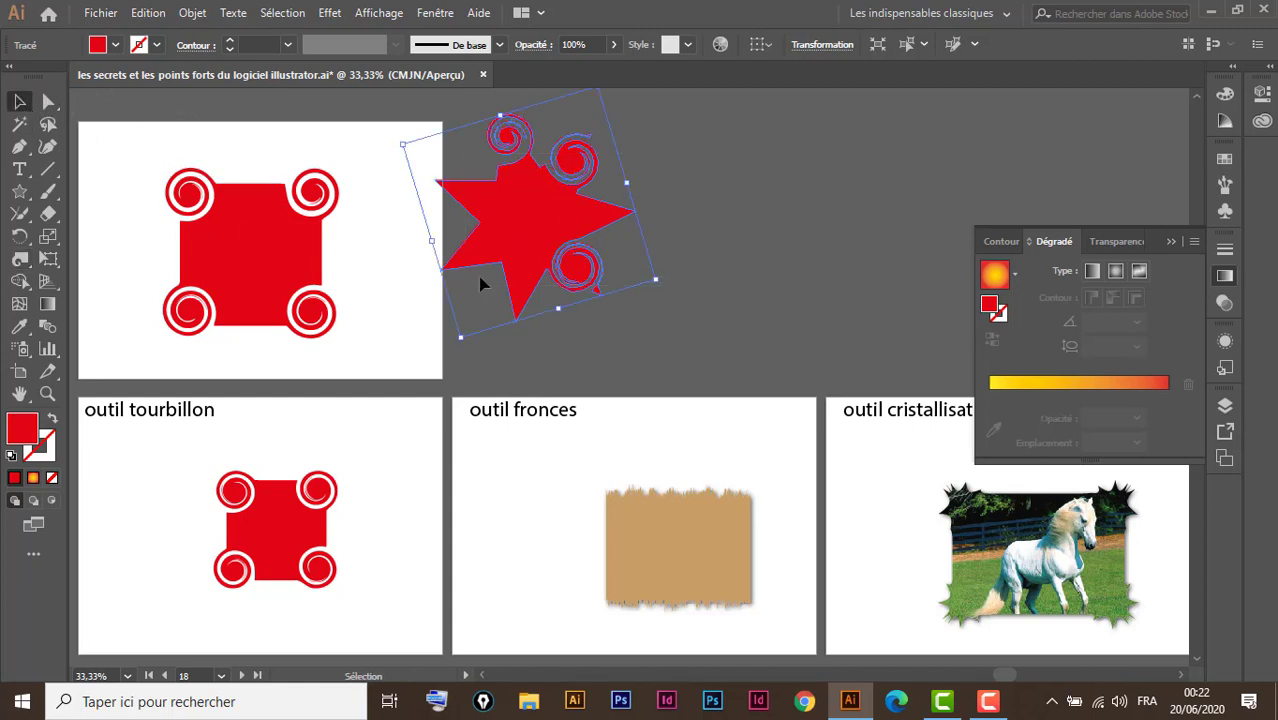
pyautogui.press('Delete')
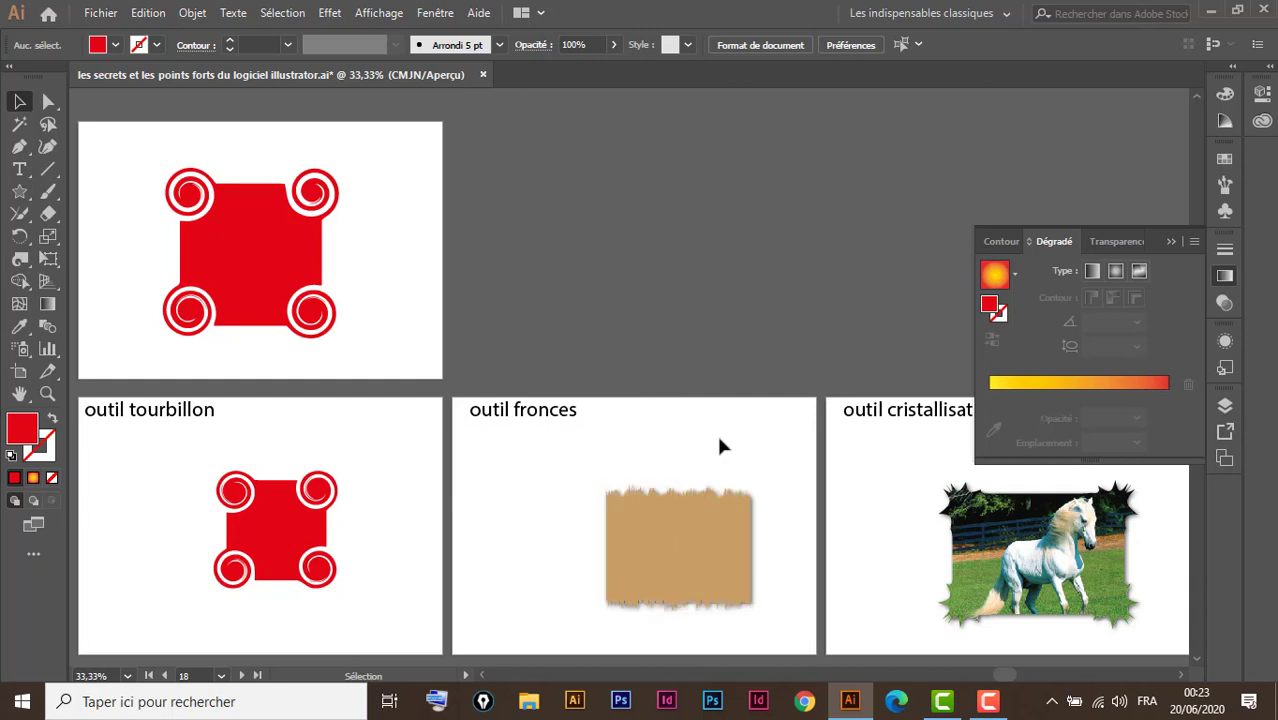
pyautogui.scroll(-2, 730, 467)
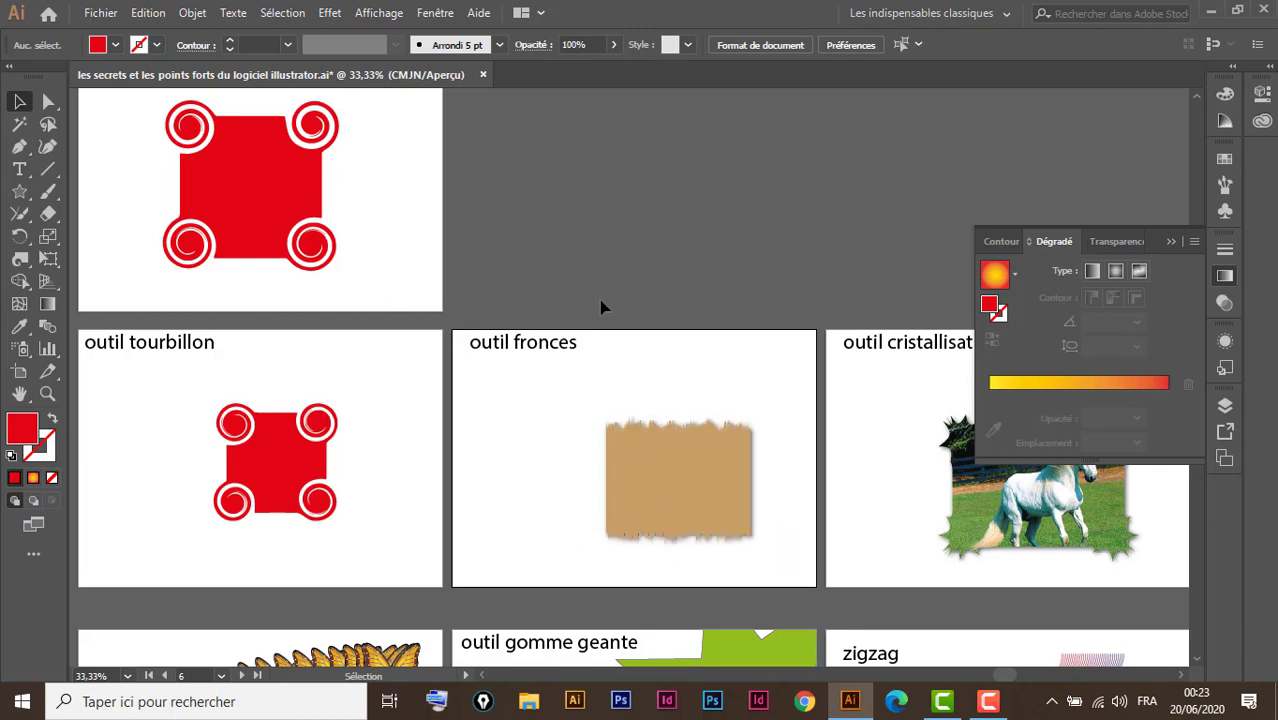
pyautogui.scroll(1, 619, 283)
pyautogui.hscroll(1, 619, 283)
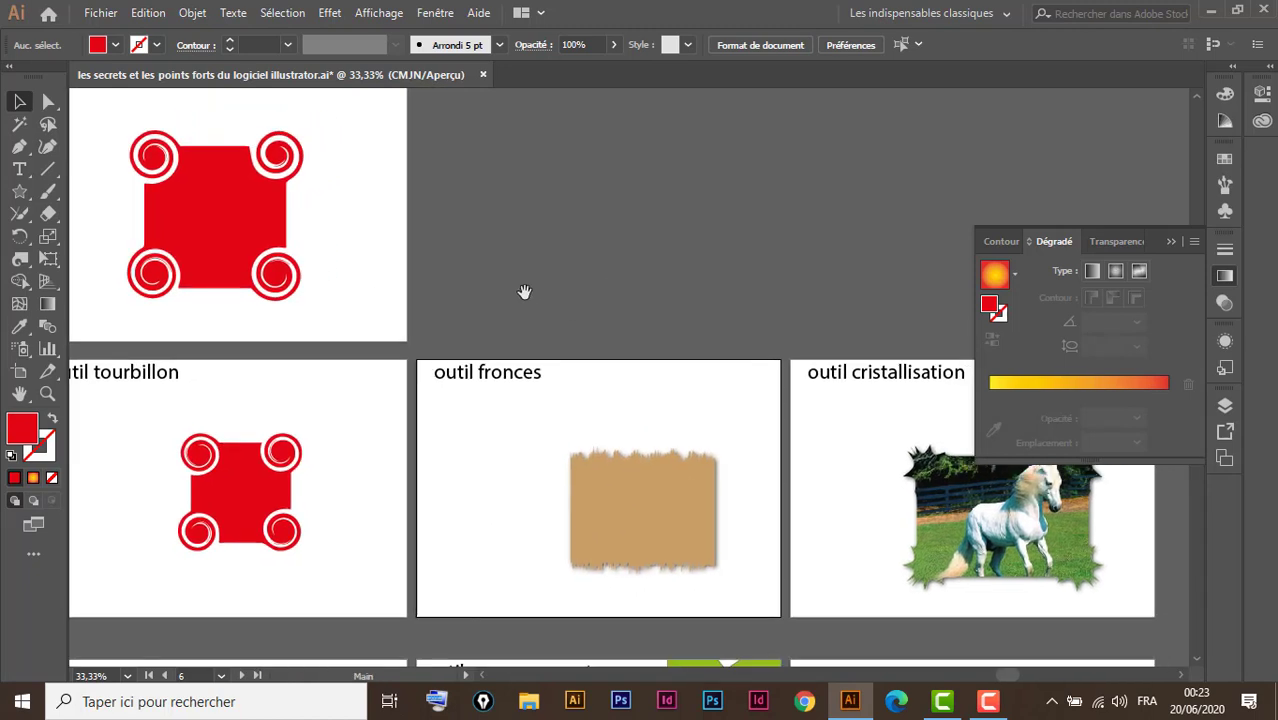
pyautogui.click(97, 322)
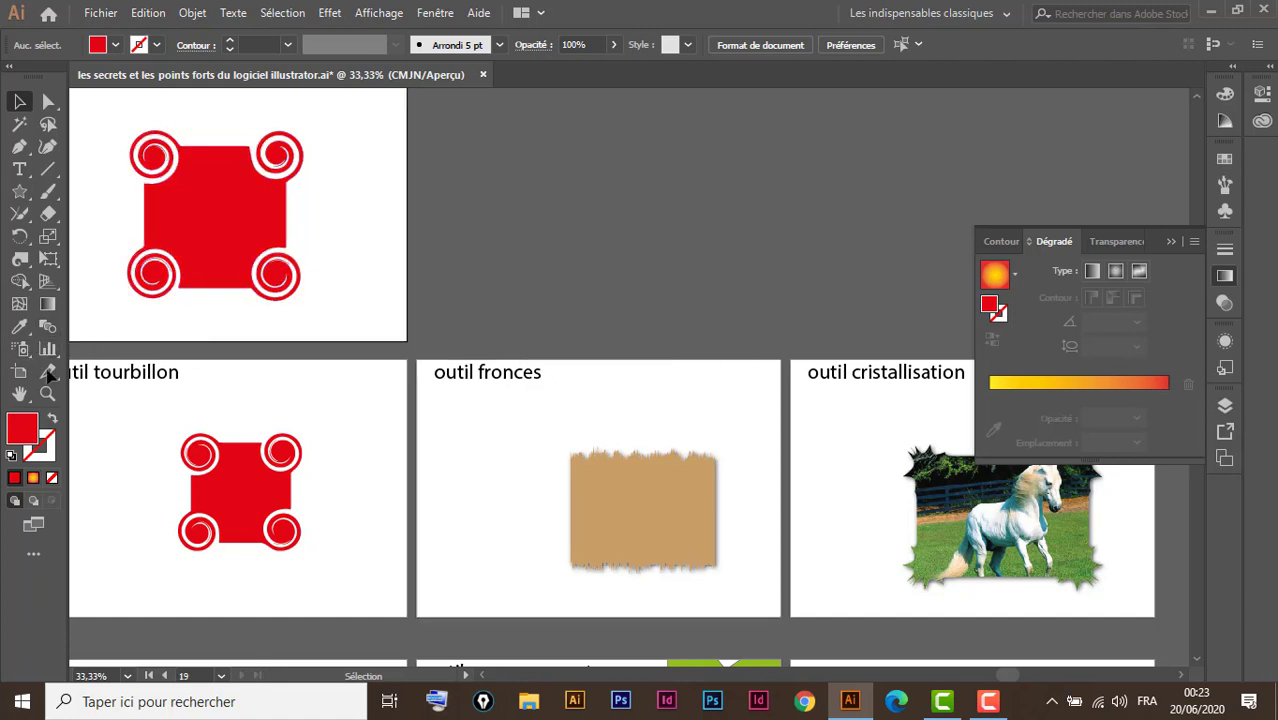
pyautogui.click(19, 371)
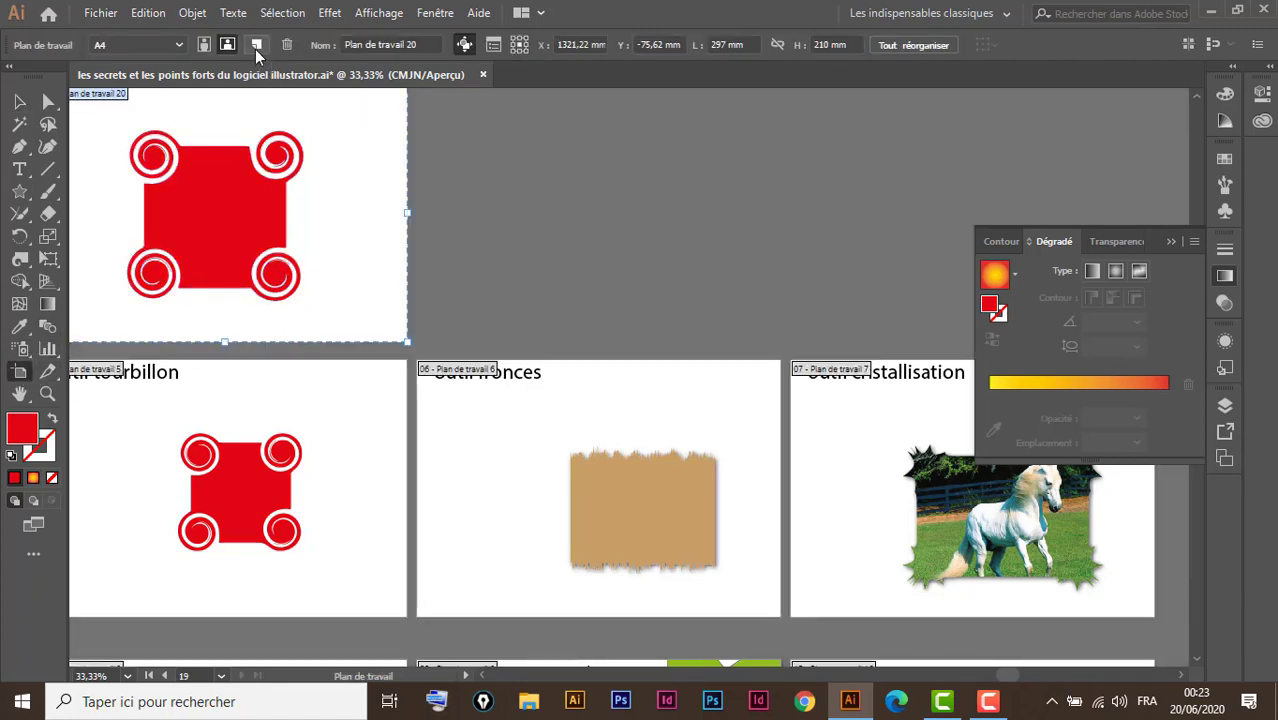
# Step: Add a new empty artboard beside the top one and draw a rectangle inside it
pyautogui.click(256, 46)
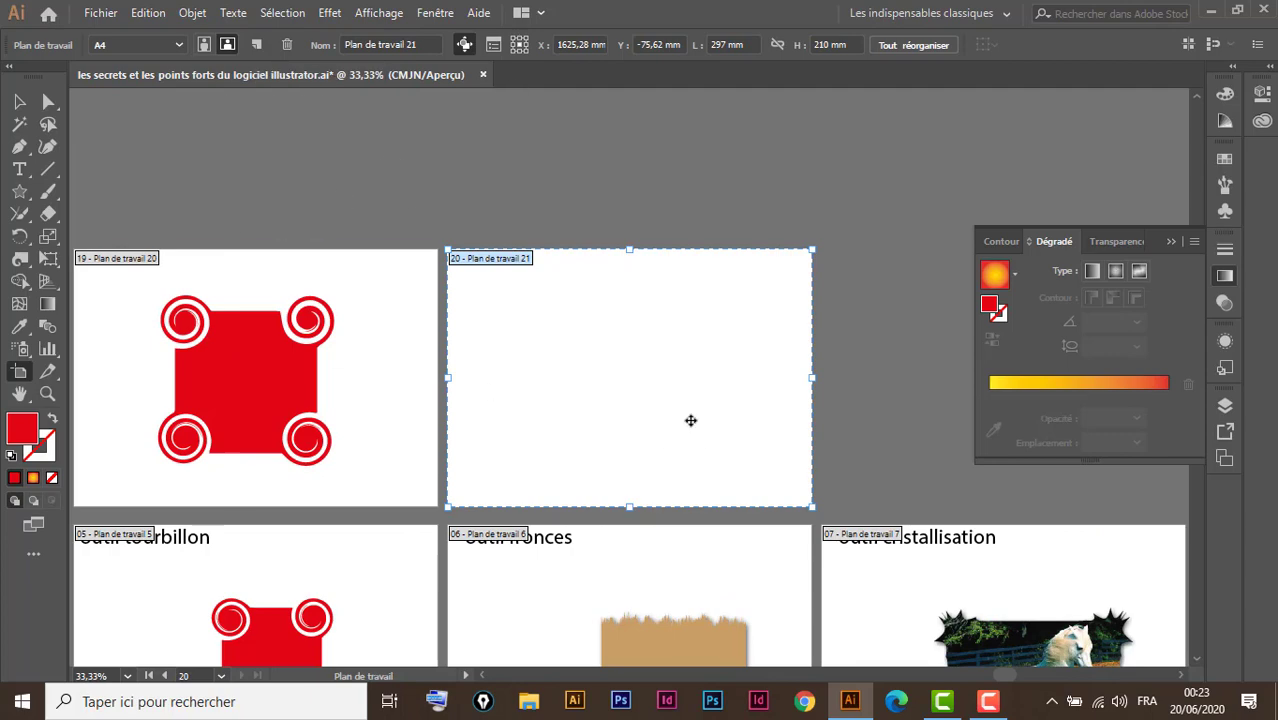
pyautogui.moveTo(706, 420); pyautogui.dragTo(654, 292)
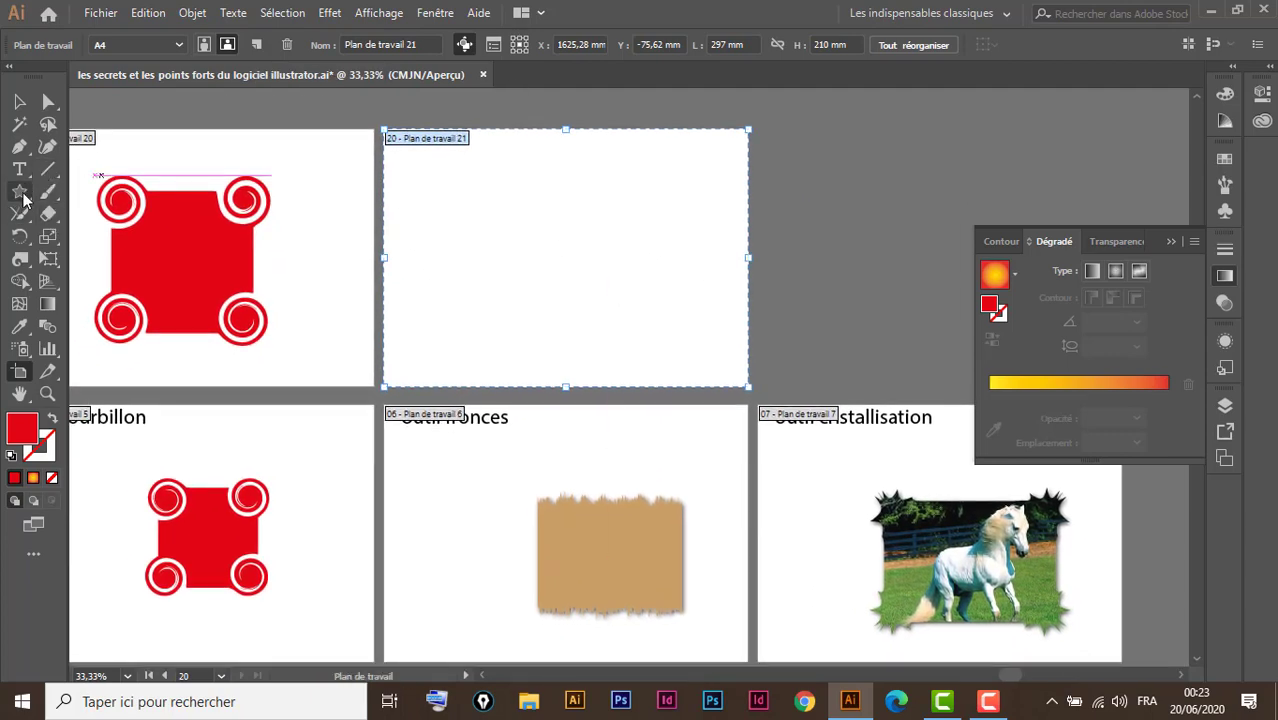
pyautogui.moveTo(24, 199); pyautogui.dragTo(67, 193)
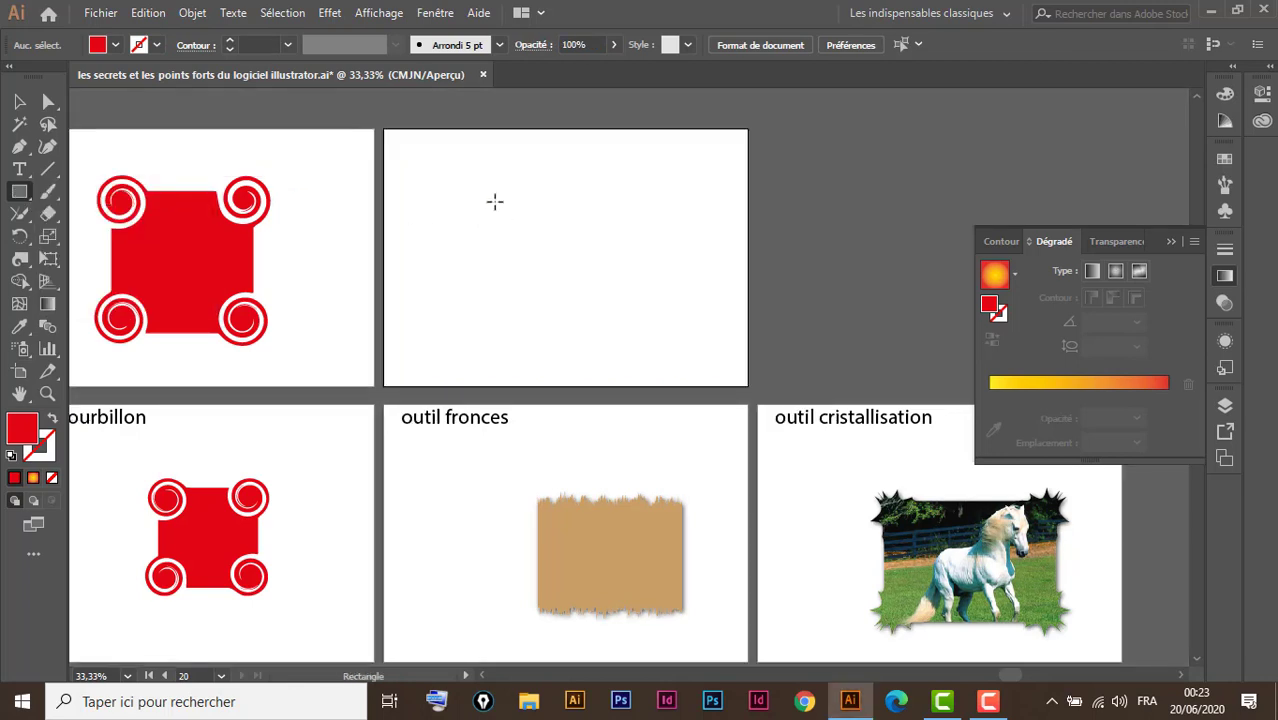
pyautogui.moveTo(485, 197)
pyautogui.mouseDown()
pyautogui.moveTo(692, 328)
pyautogui.moveTo(695, 346)
pyautogui.mouseUp()
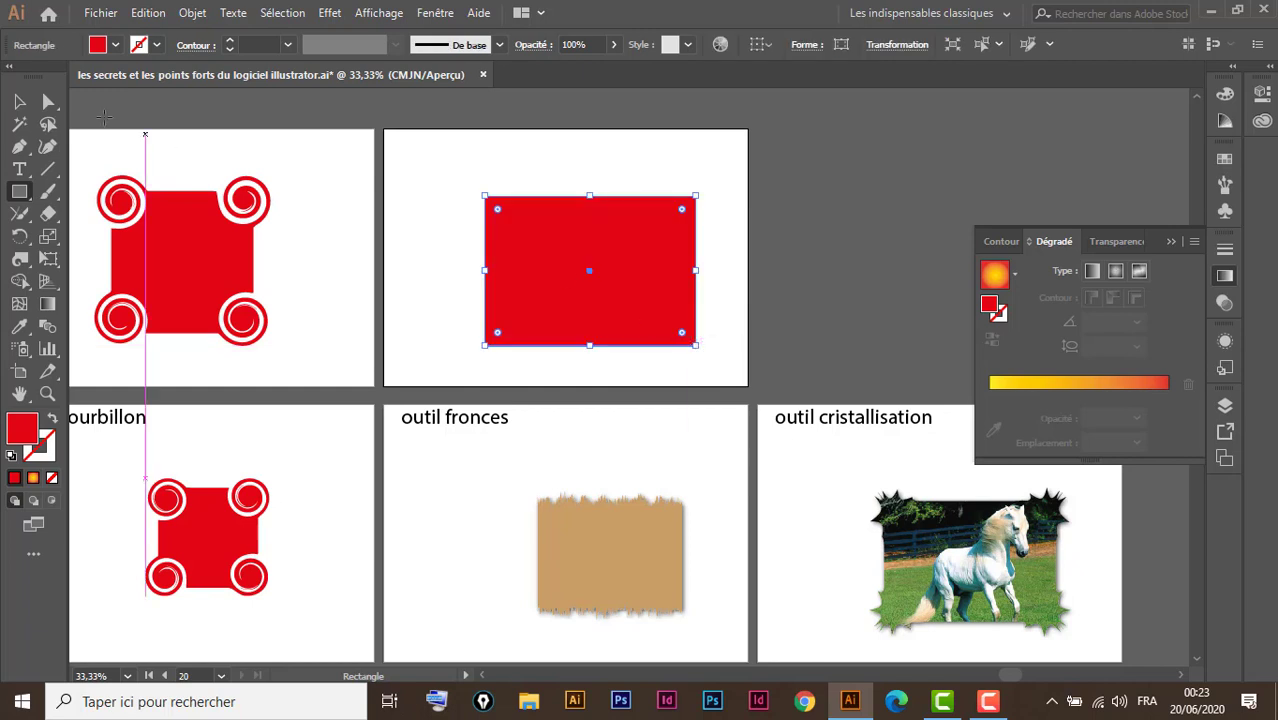
pyautogui.click(18, 104)
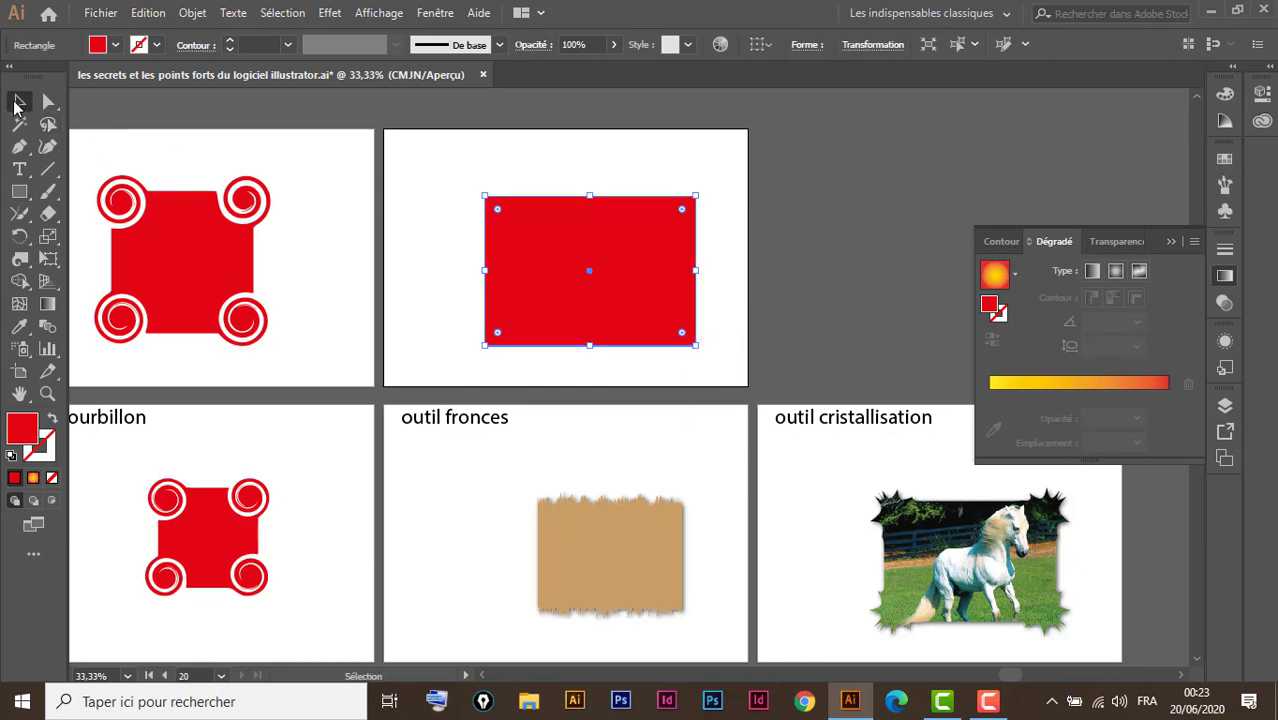
# Step: Give the rectangle a light beige fill from the fill swatches
pyautogui.click(115, 44)
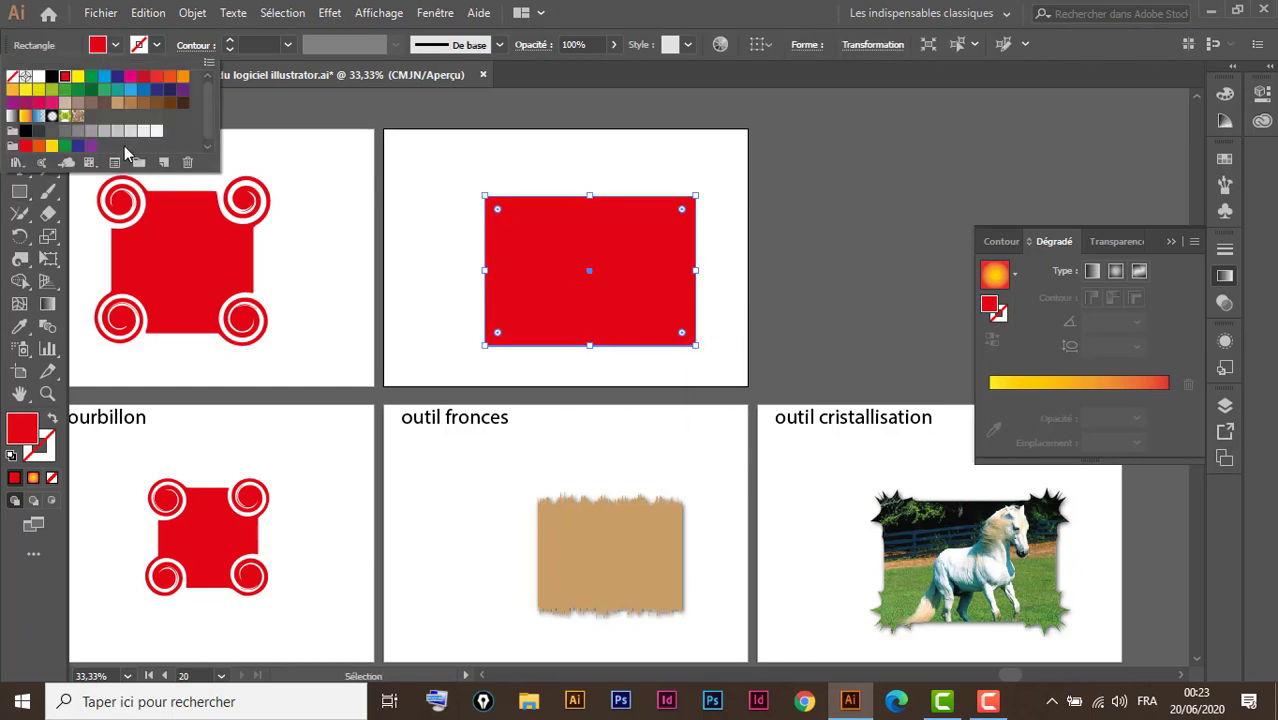
pyautogui.click(64, 104)
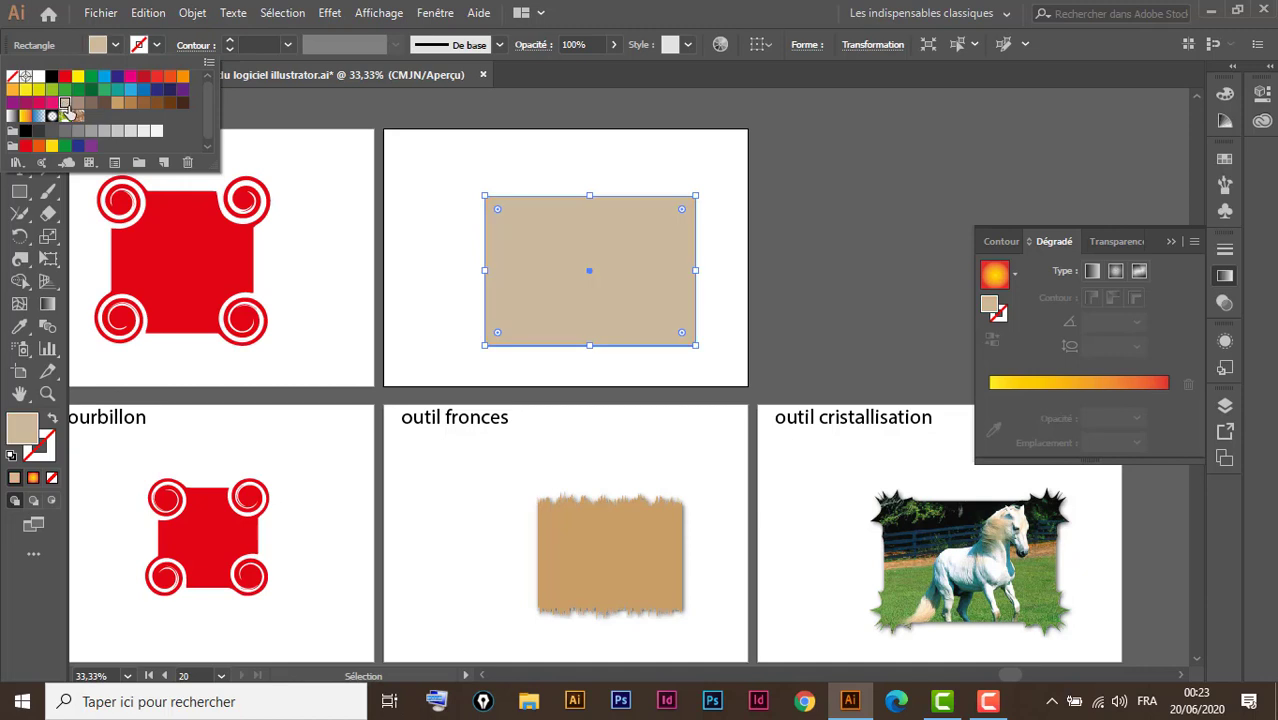
pyautogui.click(77, 103)
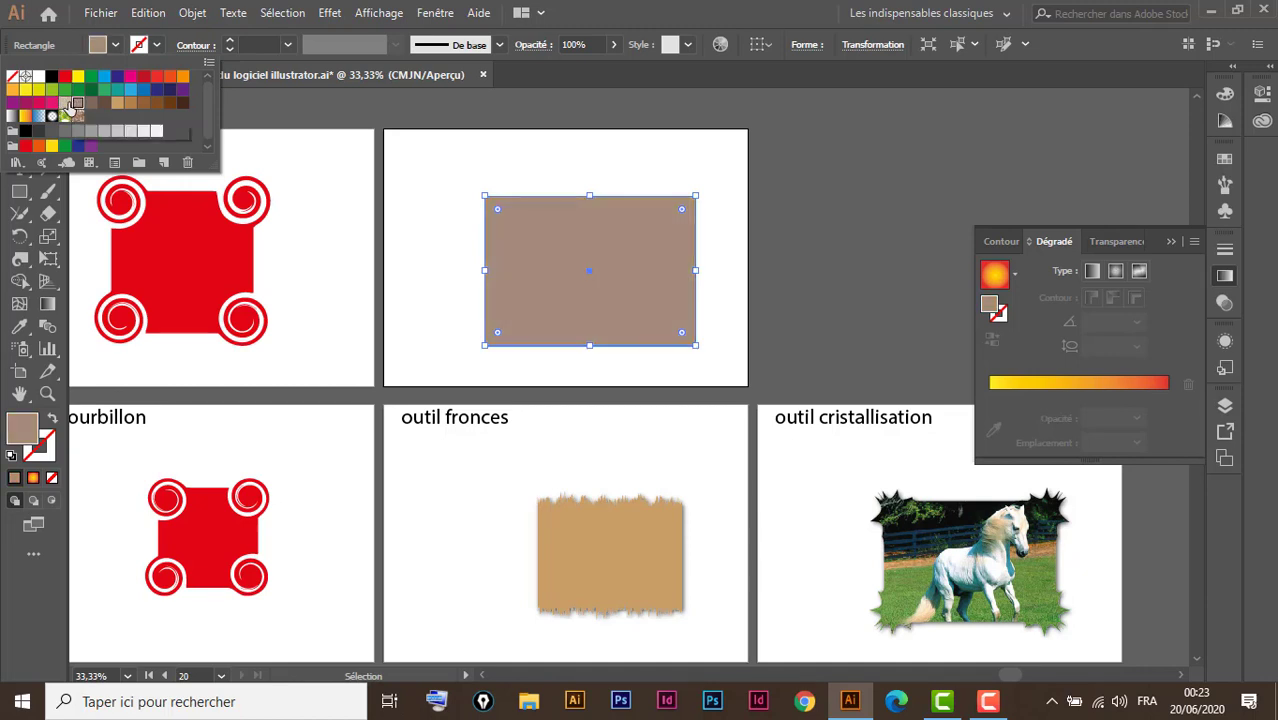
pyautogui.click(64, 104)
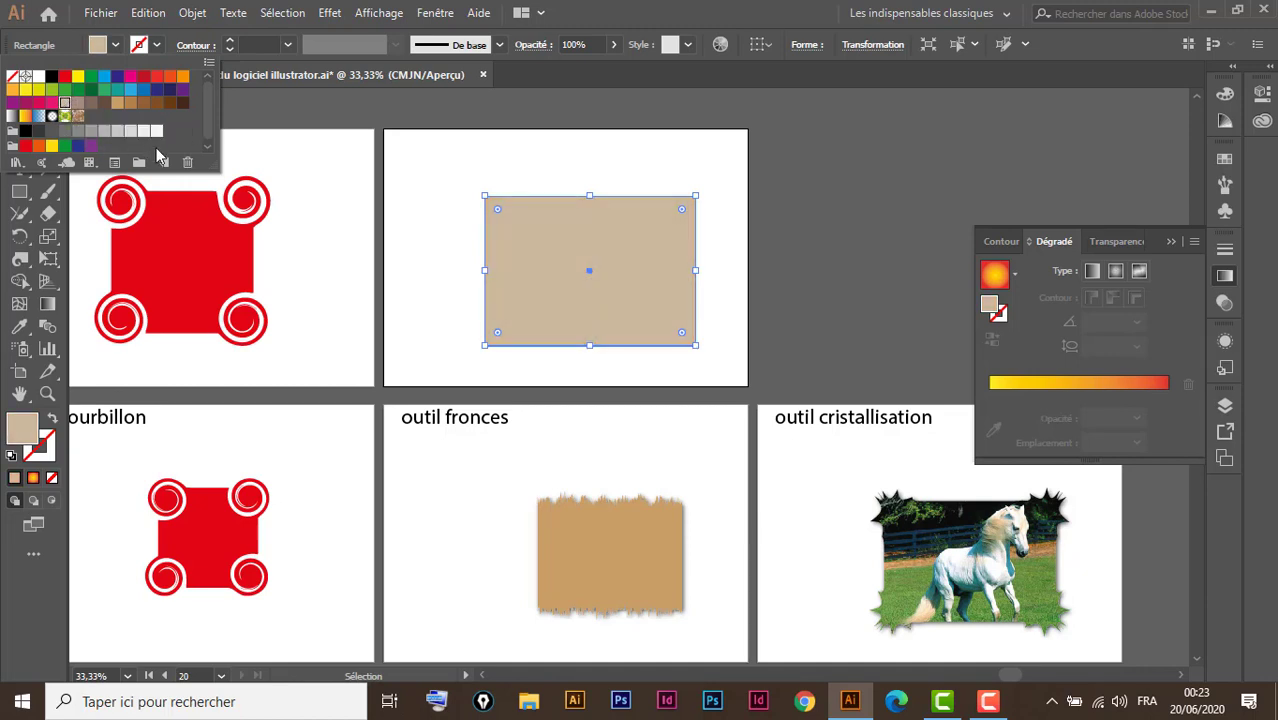
pyautogui.click(507, 175)
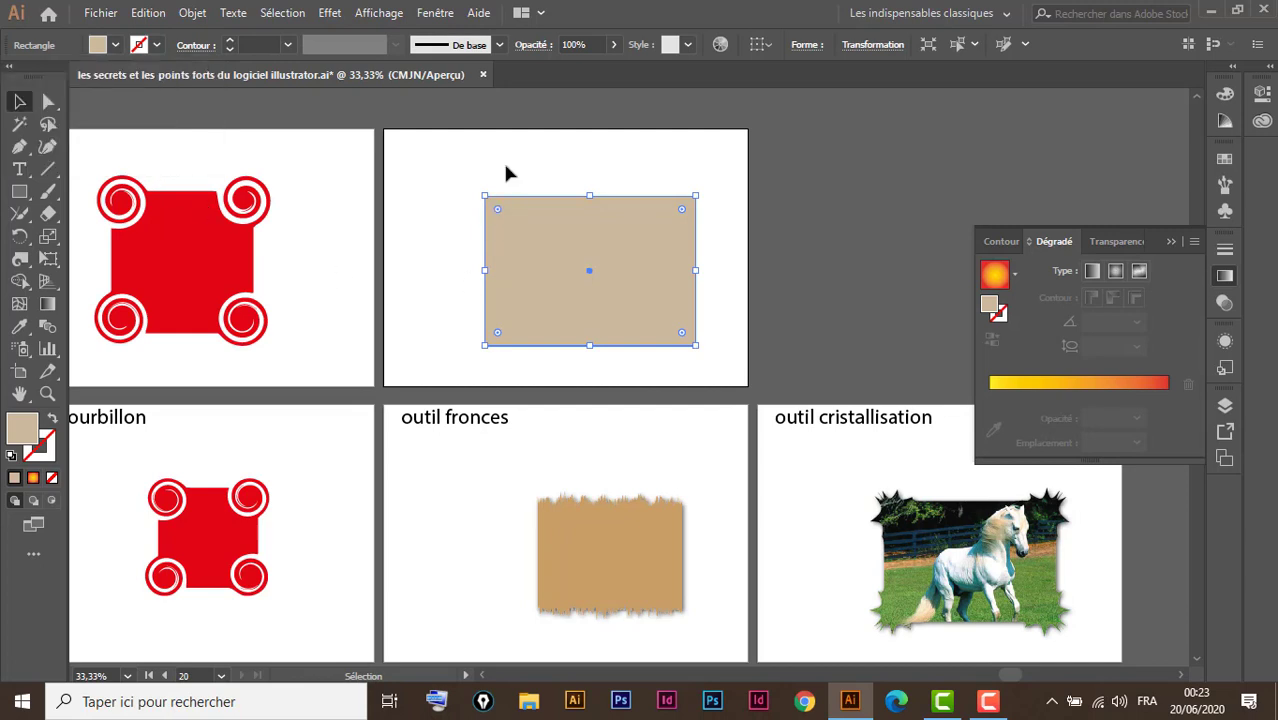
# Step: Crinkle the rectangle's top edge with the Crinkle (Fronces) tool
pyautogui.click(20, 261)
pyautogui.moveTo(22, 265); pyautogui.dragTo(98, 425)
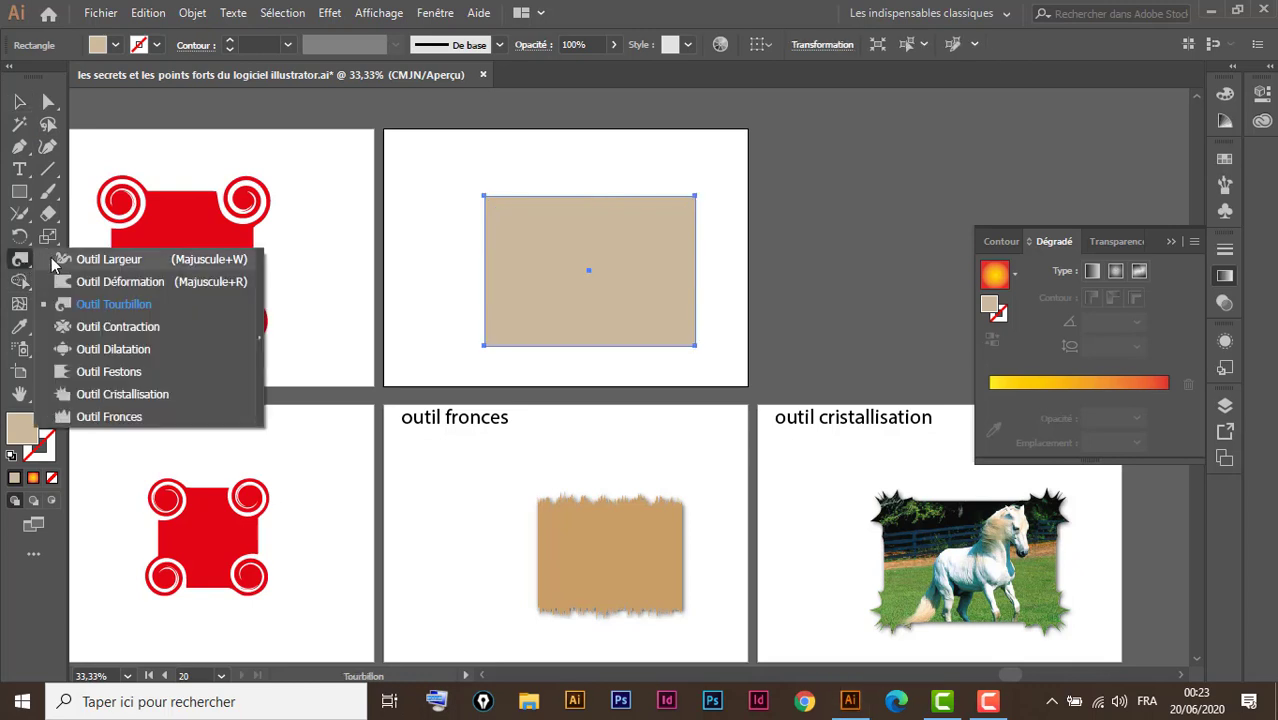
pyautogui.click(112, 424)
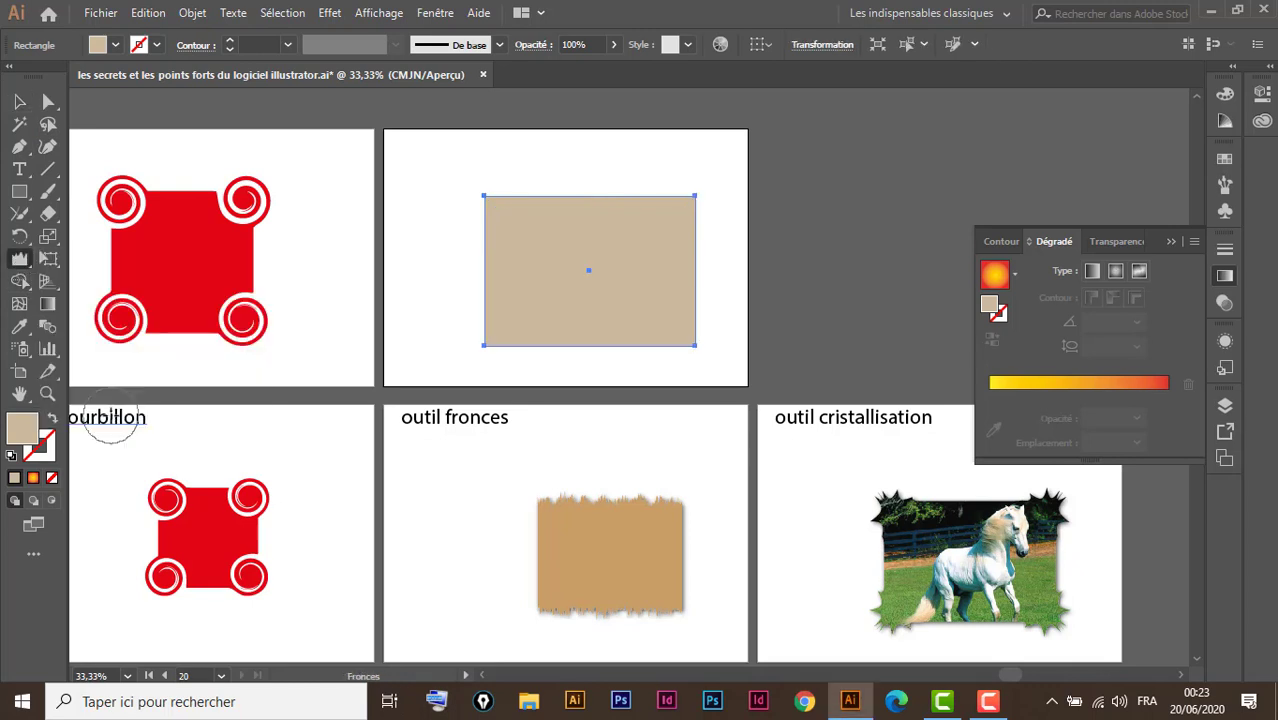
pyautogui.click(496, 204)
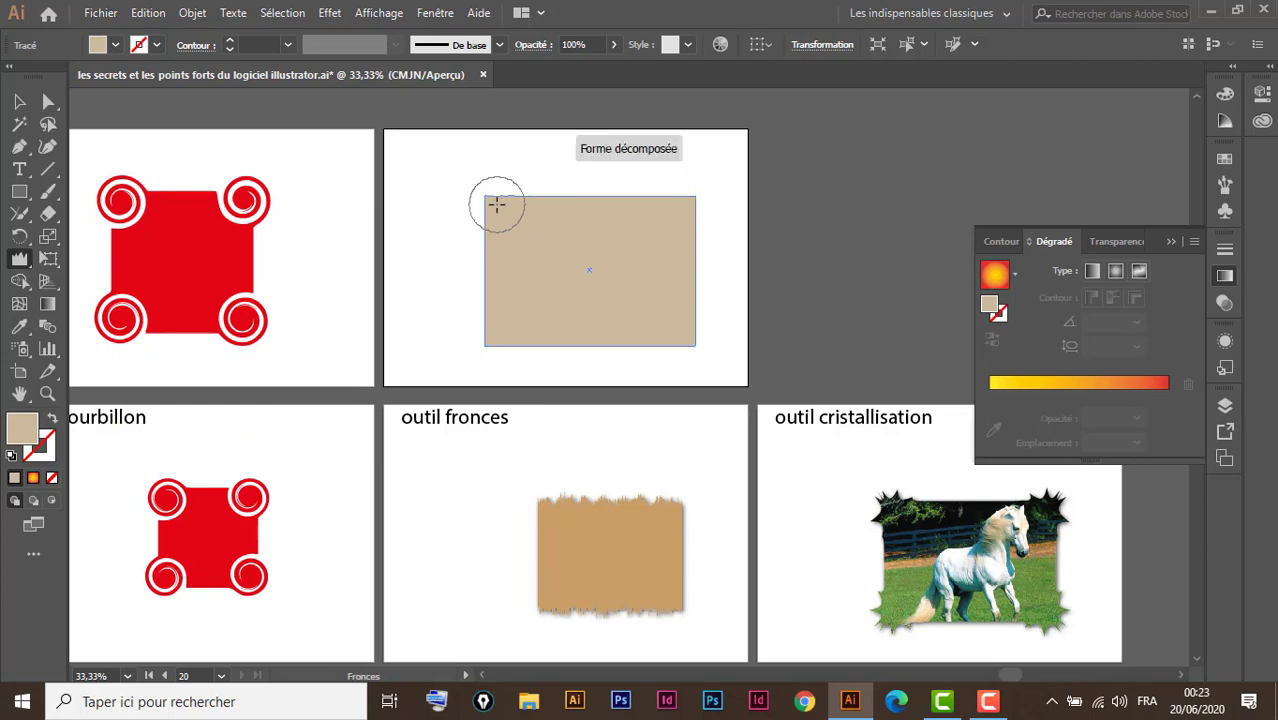
pyautogui.moveTo(496, 204); pyautogui.dragTo(531, 206)
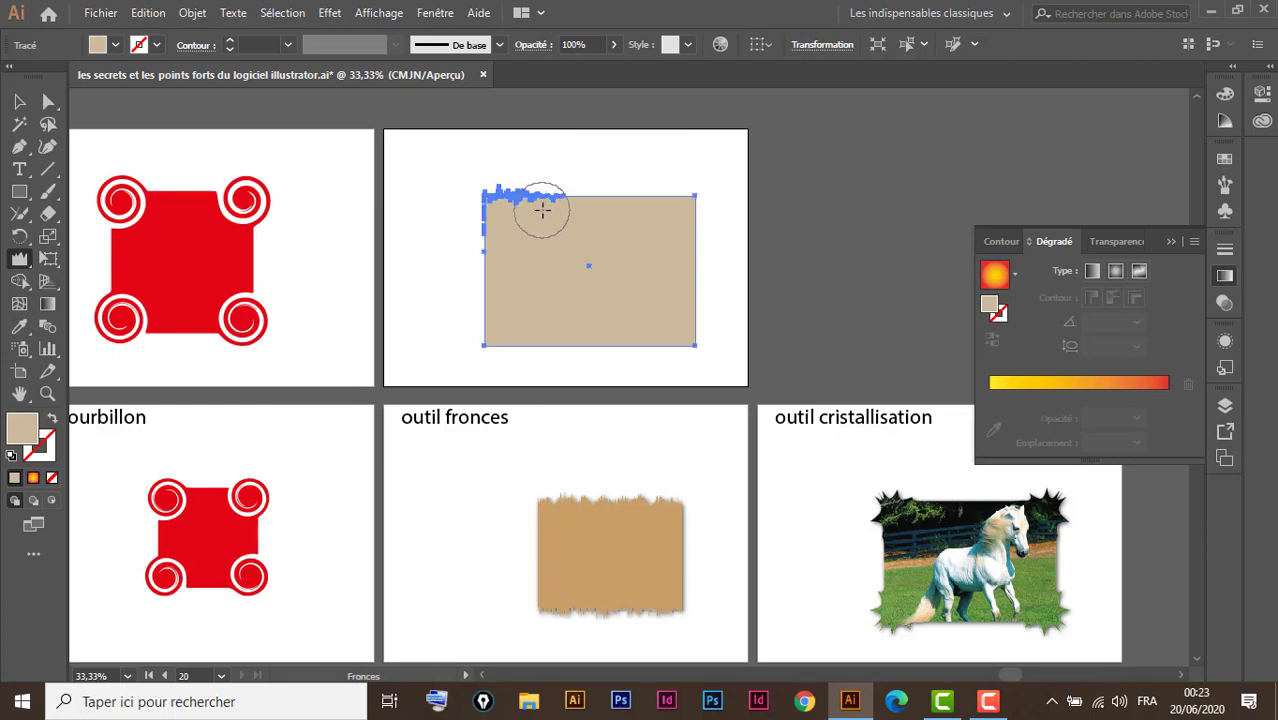
pyautogui.moveTo(531, 206); pyautogui.dragTo(677, 210)
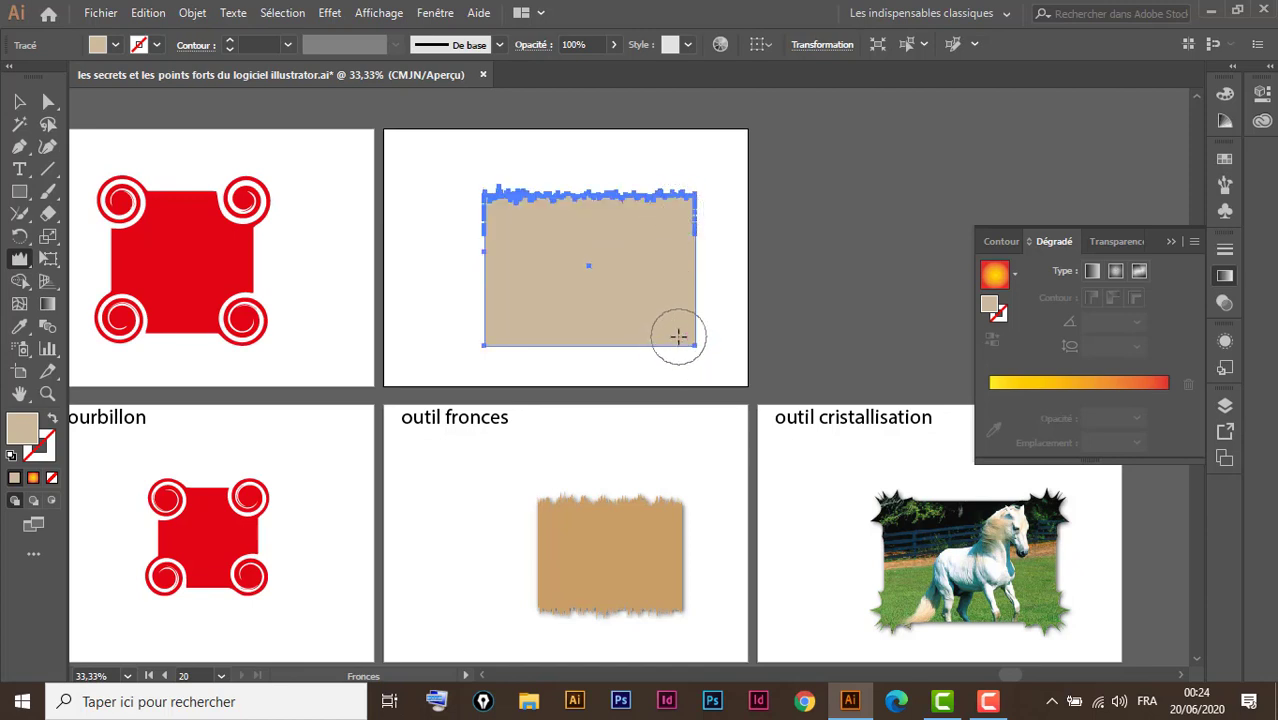
# Step: Crinkle the bottom and top-right edges, then return to Selection and deselect
pyautogui.moveTo(676, 337)
pyautogui.mouseDown()
pyautogui.moveTo(470, 326)
pyautogui.moveTo(551, 338)
pyautogui.moveTo(659, 330)
pyautogui.mouseUp()
pyautogui.moveTo(653, 214); pyautogui.dragTo(589, 205)
pyautogui.press('v')
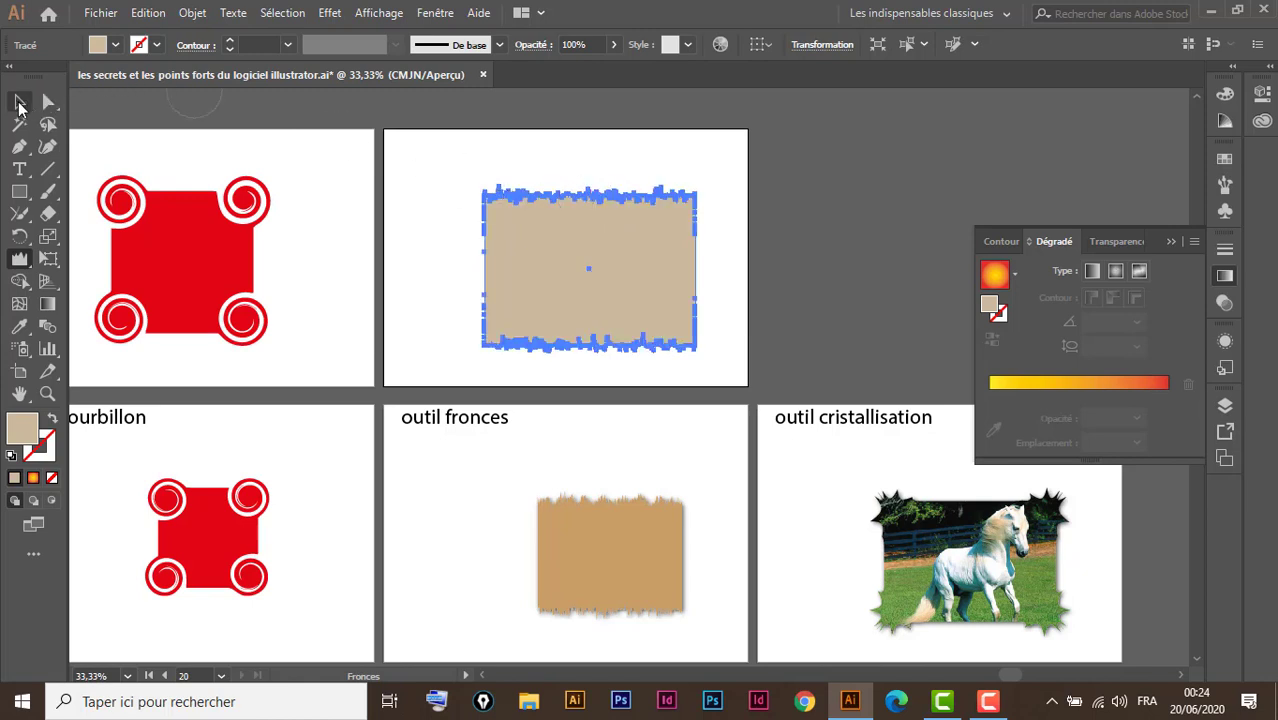
pyautogui.click(772, 270)
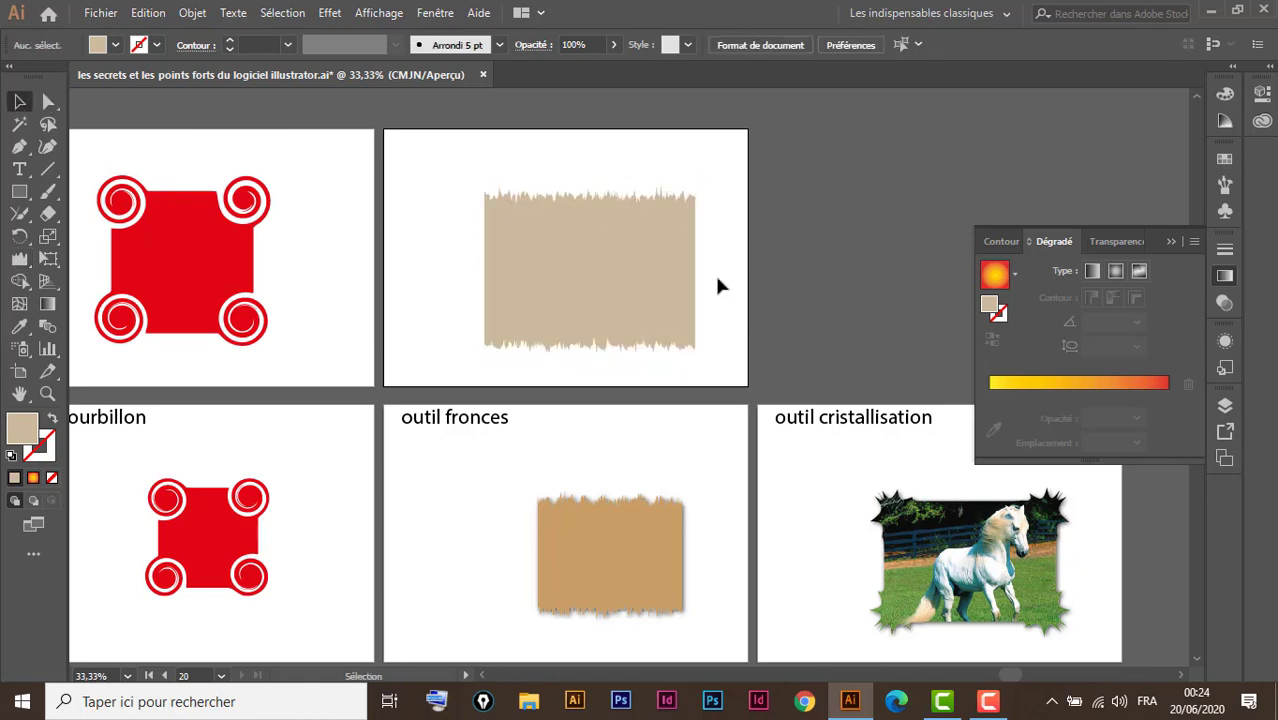
# Step: Apply an Ombre portée drop shadow (Produit, 75%, 1 mm offsets) to the torn beige shape
pyautogui.click(670, 263)
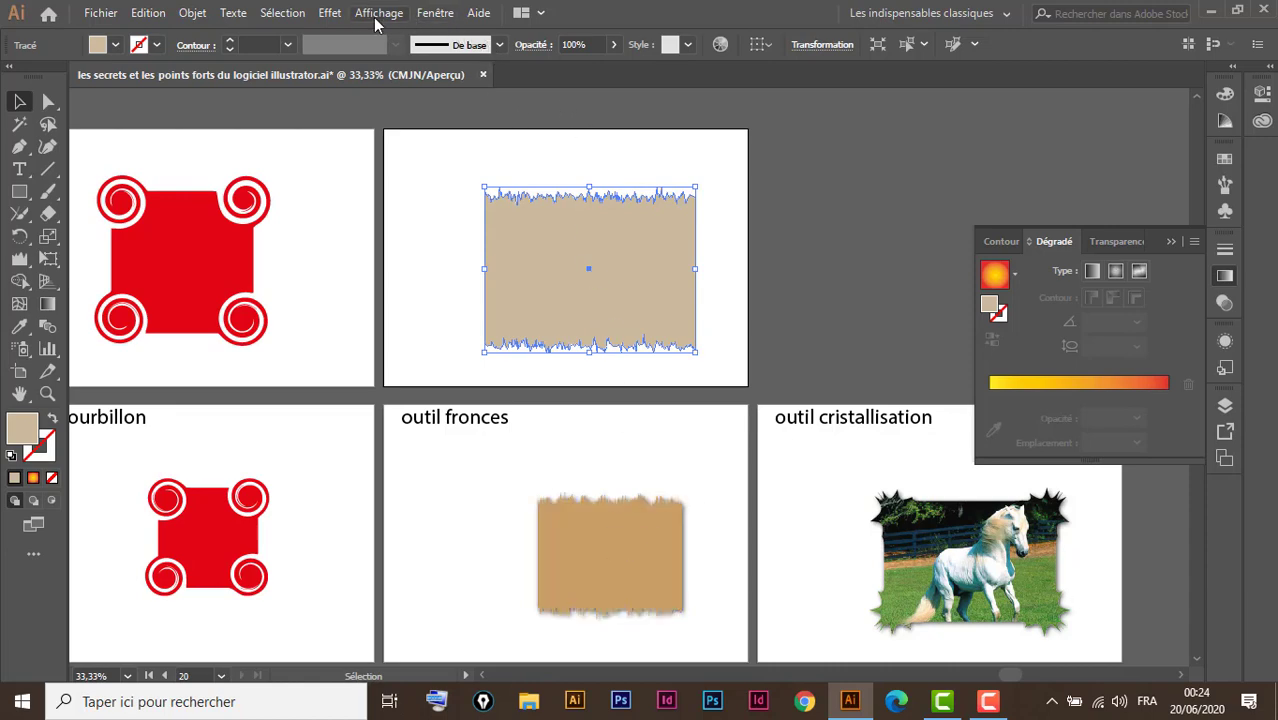
pyautogui.click(329, 12)
pyautogui.moveTo(359, 225)
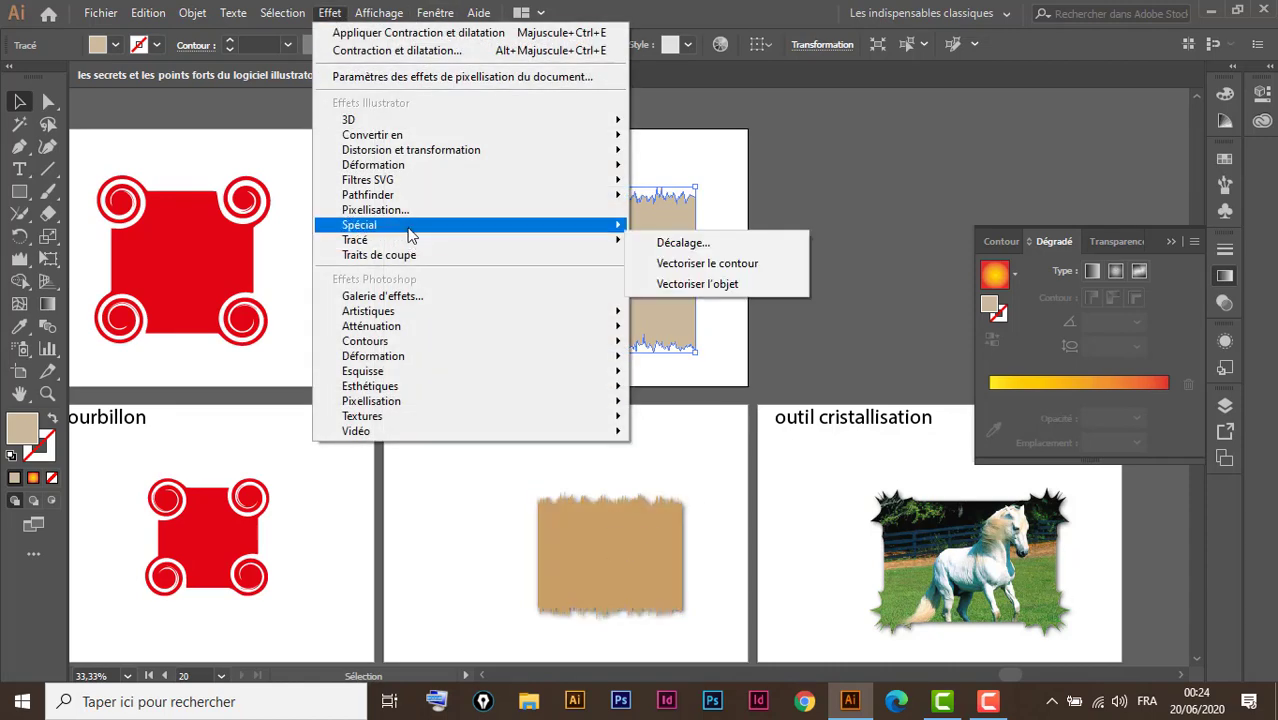
pyautogui.click(684, 336)
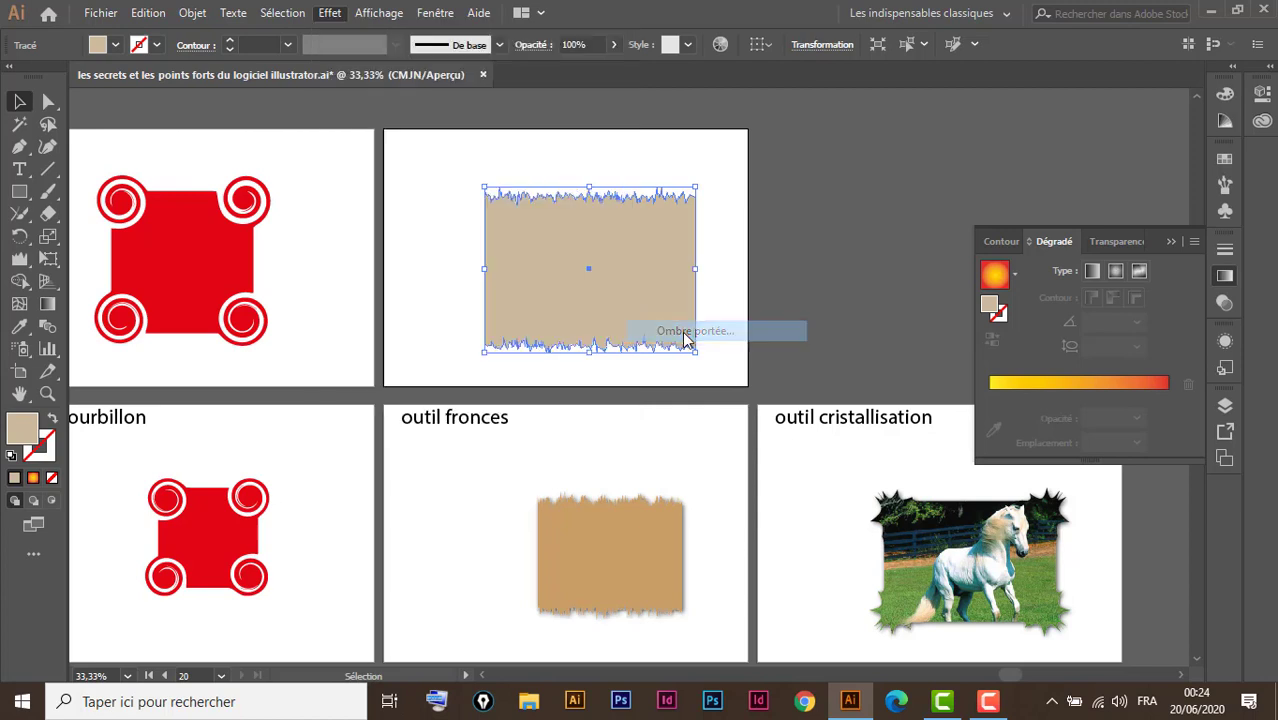
pyautogui.click(811, 289)
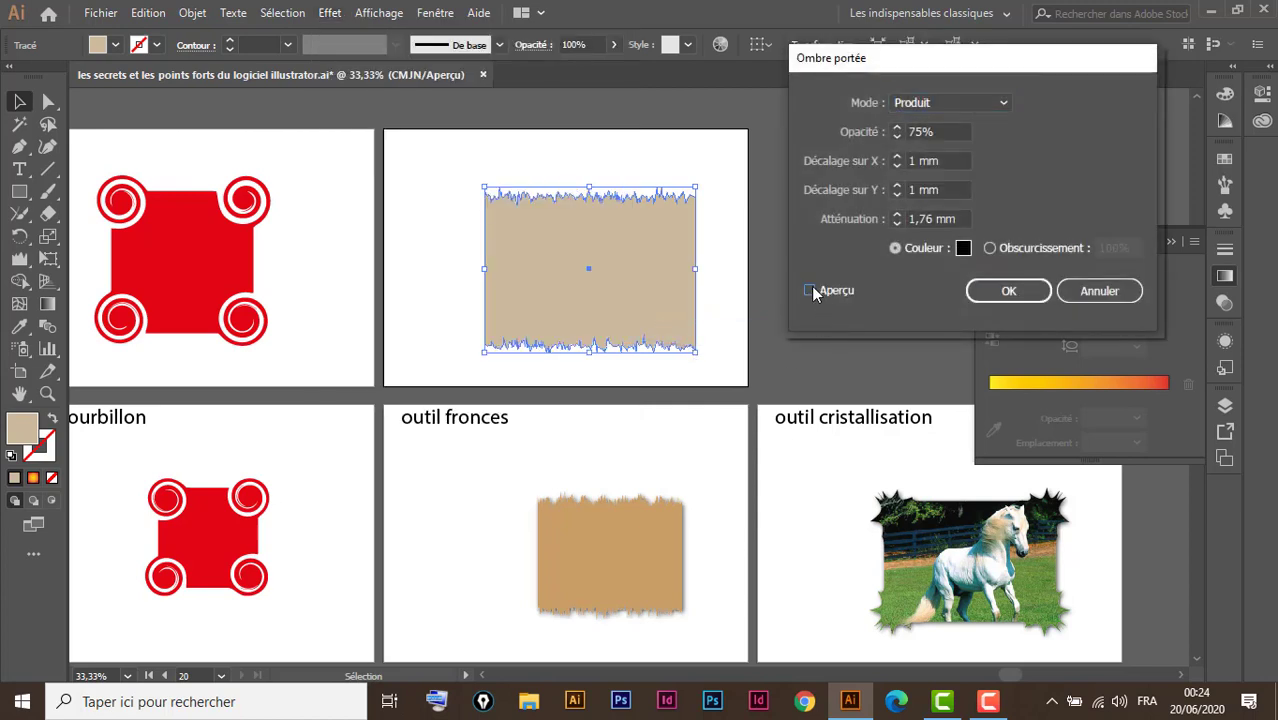
pyautogui.click(809, 290)
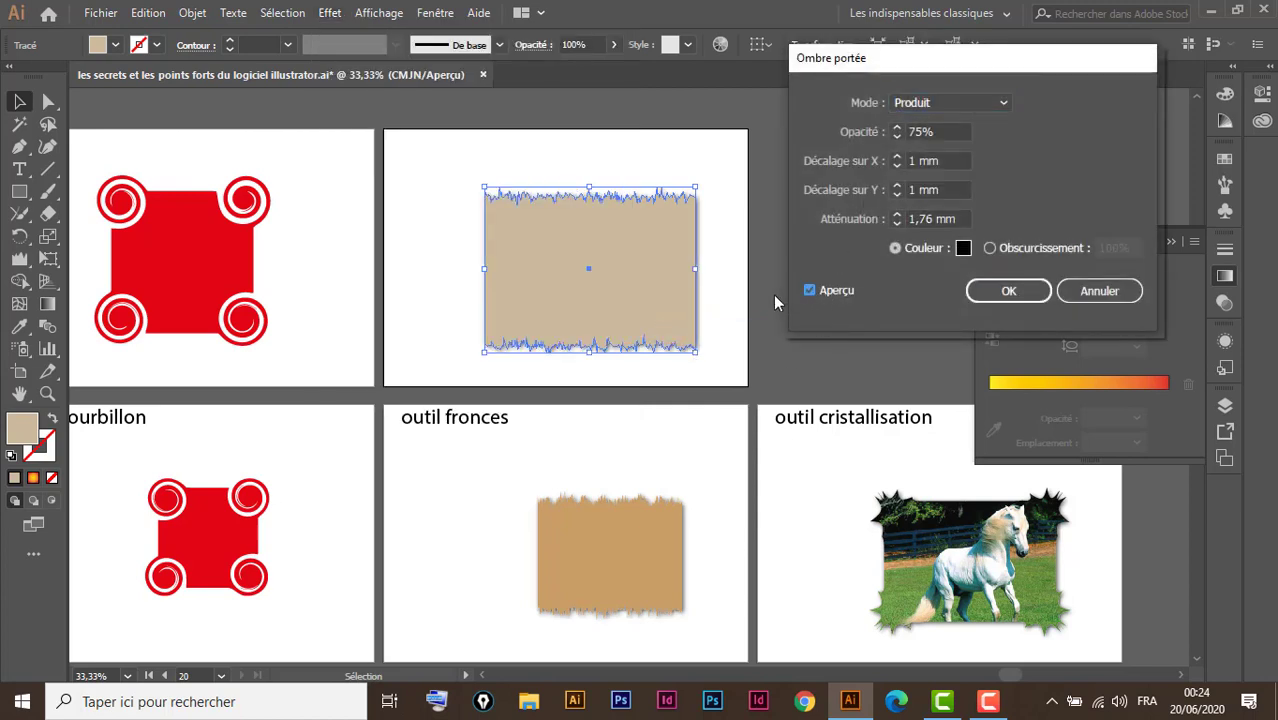
pyautogui.click(995, 291)
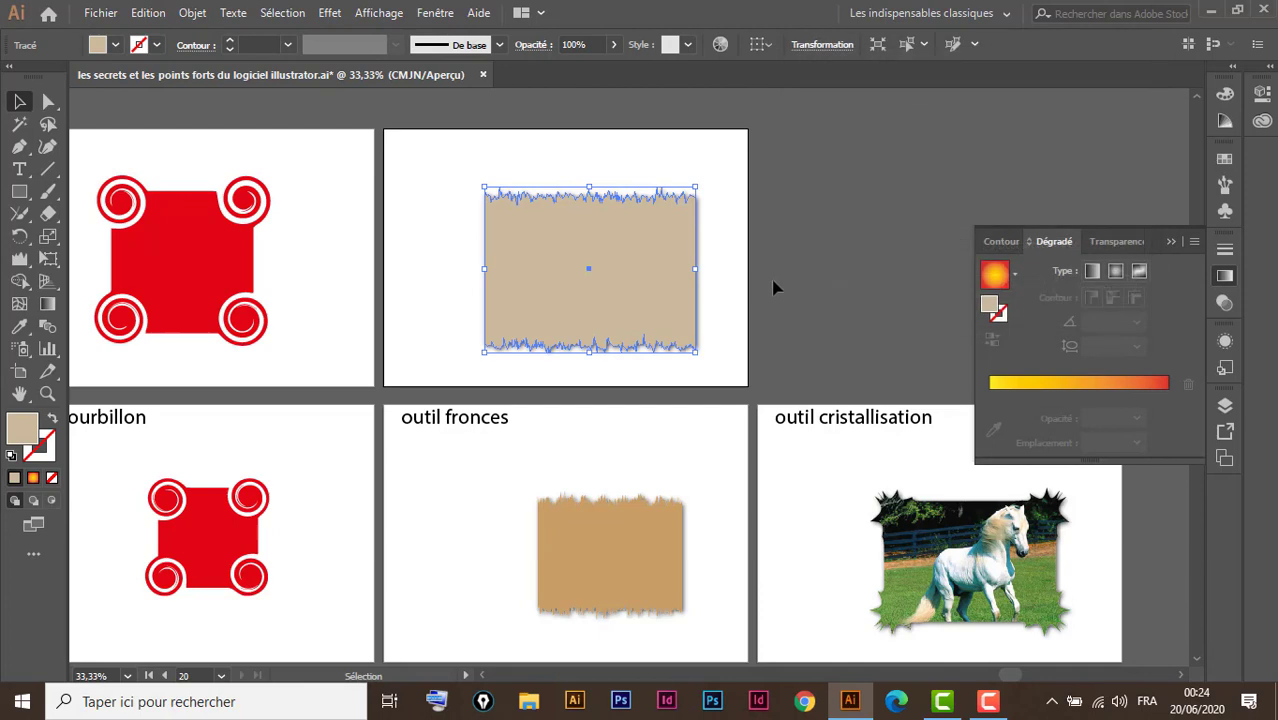
pyautogui.click(778, 310)
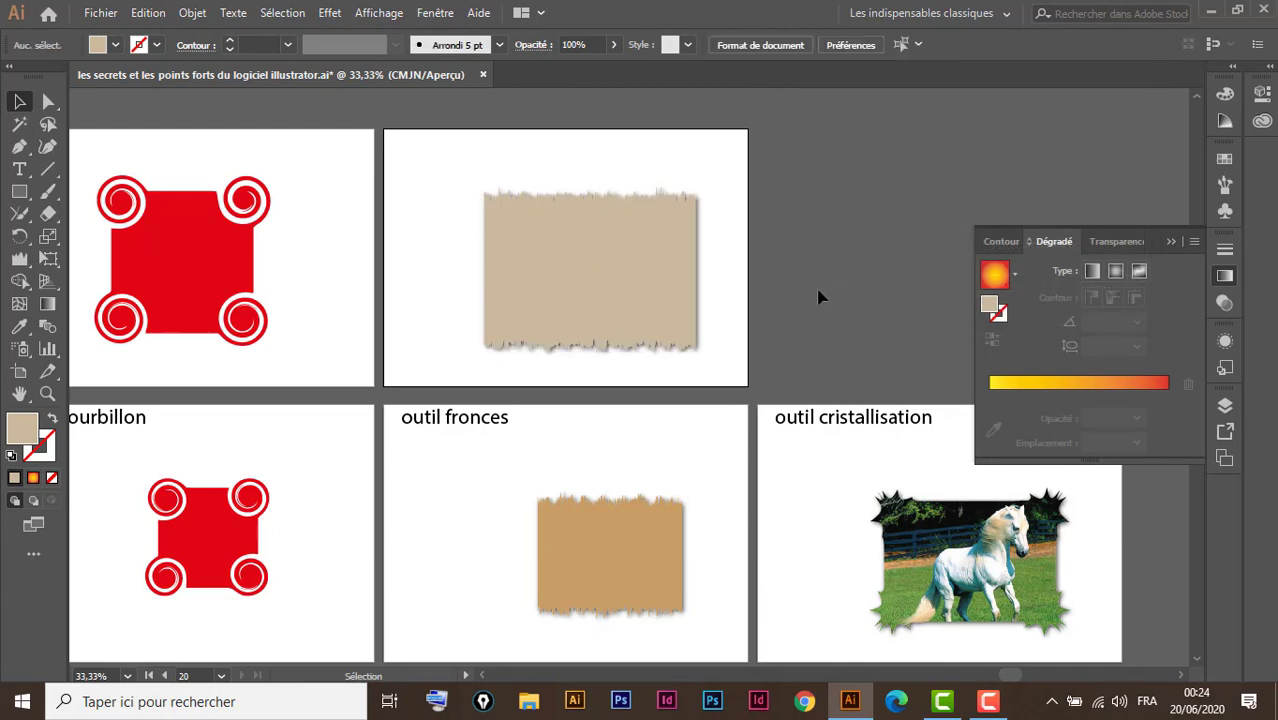
# Step: Pan to the lower artboards and add a new artboard beside the torn shape's
pyautogui.moveTo(839, 282)
pyautogui.mouseDown()
pyautogui.moveTo(633, 280)
pyautogui.moveTo(585, 165)
pyautogui.moveTo(565, 205)
pyautogui.mouseUp()
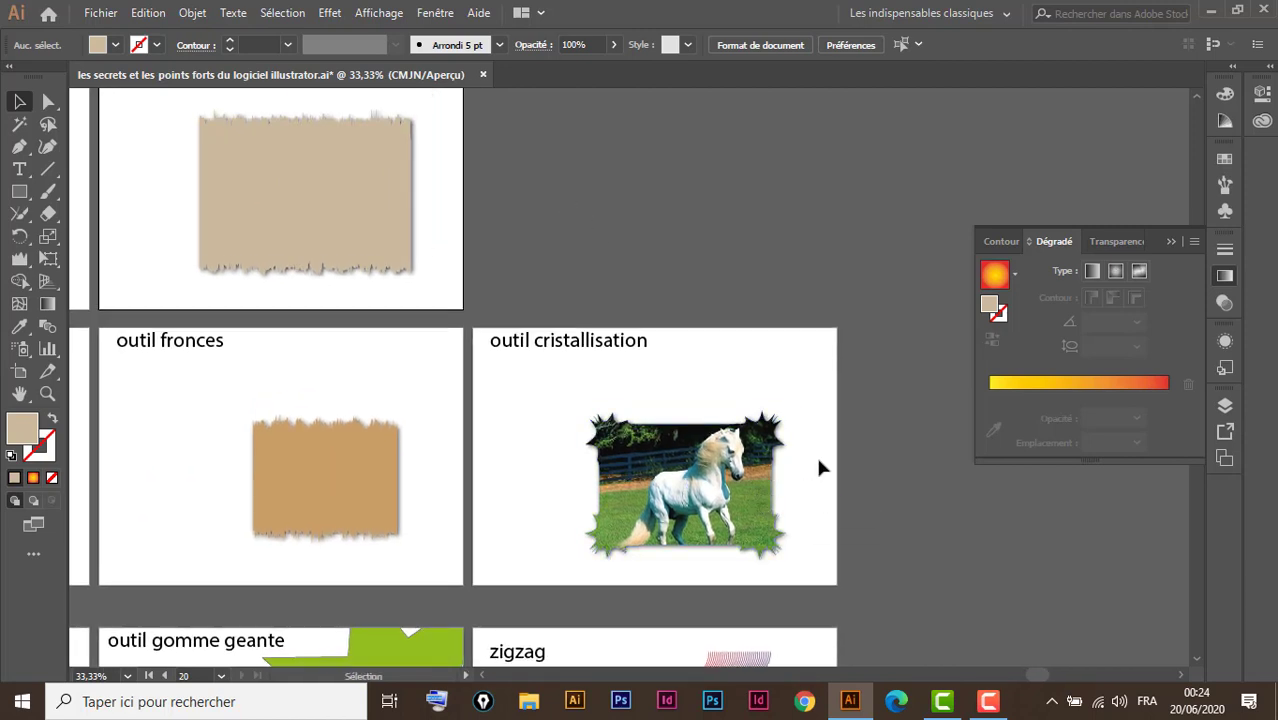
pyautogui.click(774, 443)
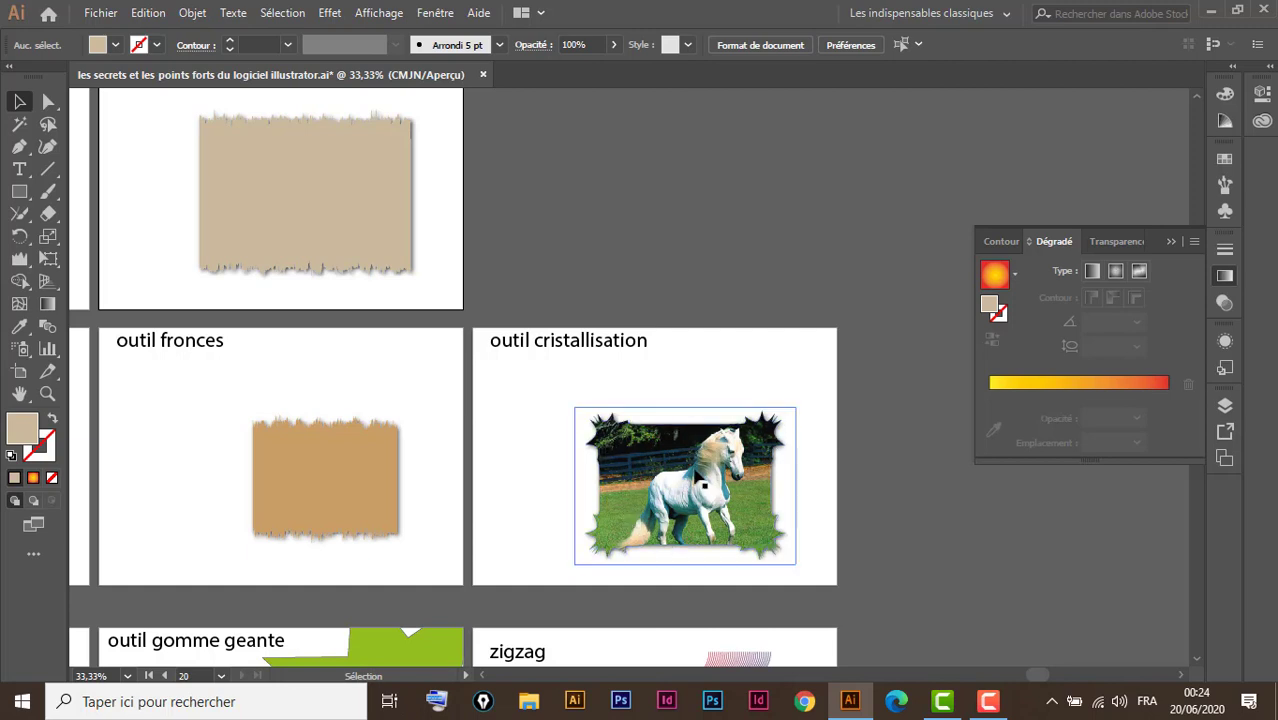
pyautogui.click(560, 383)
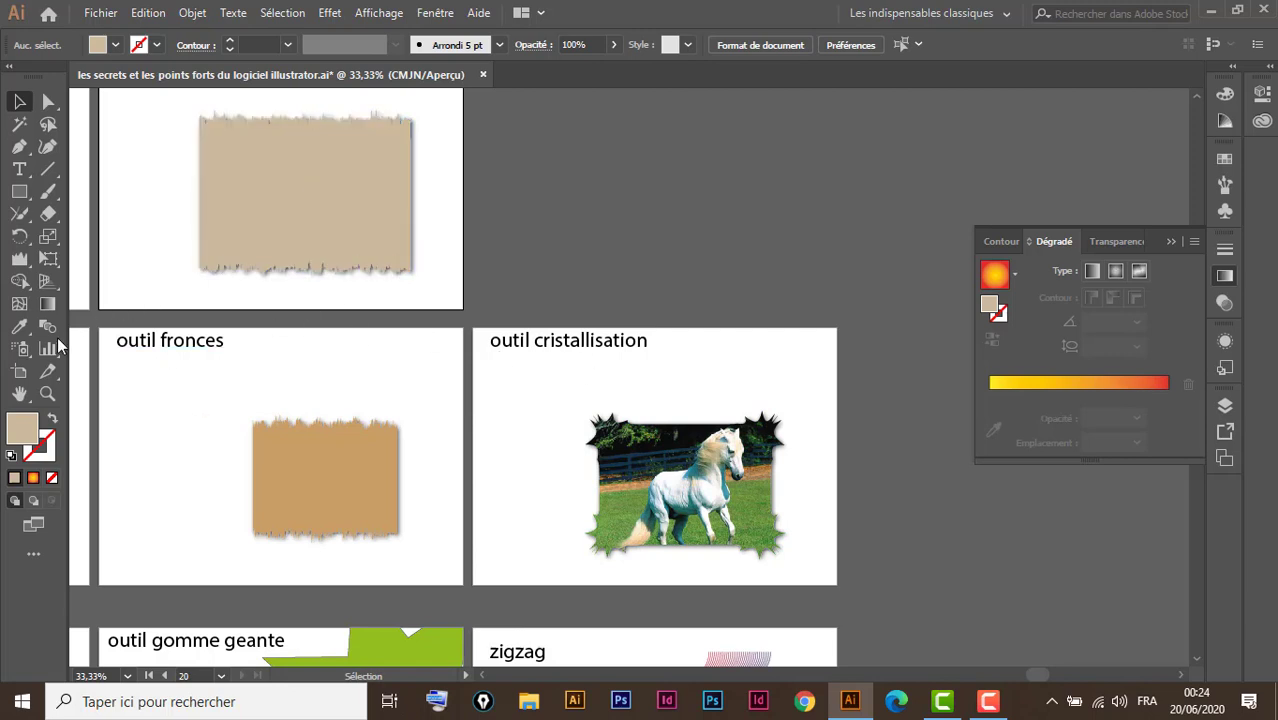
pyautogui.click(19, 371)
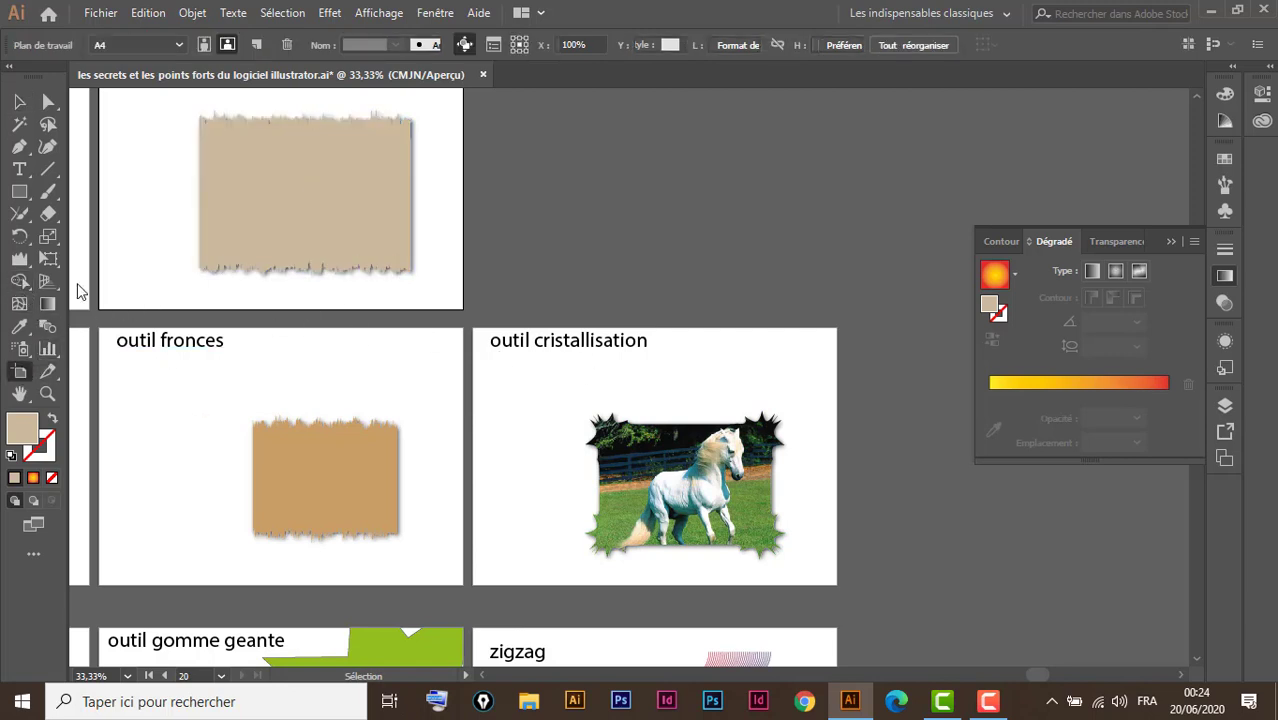
pyautogui.click(257, 45)
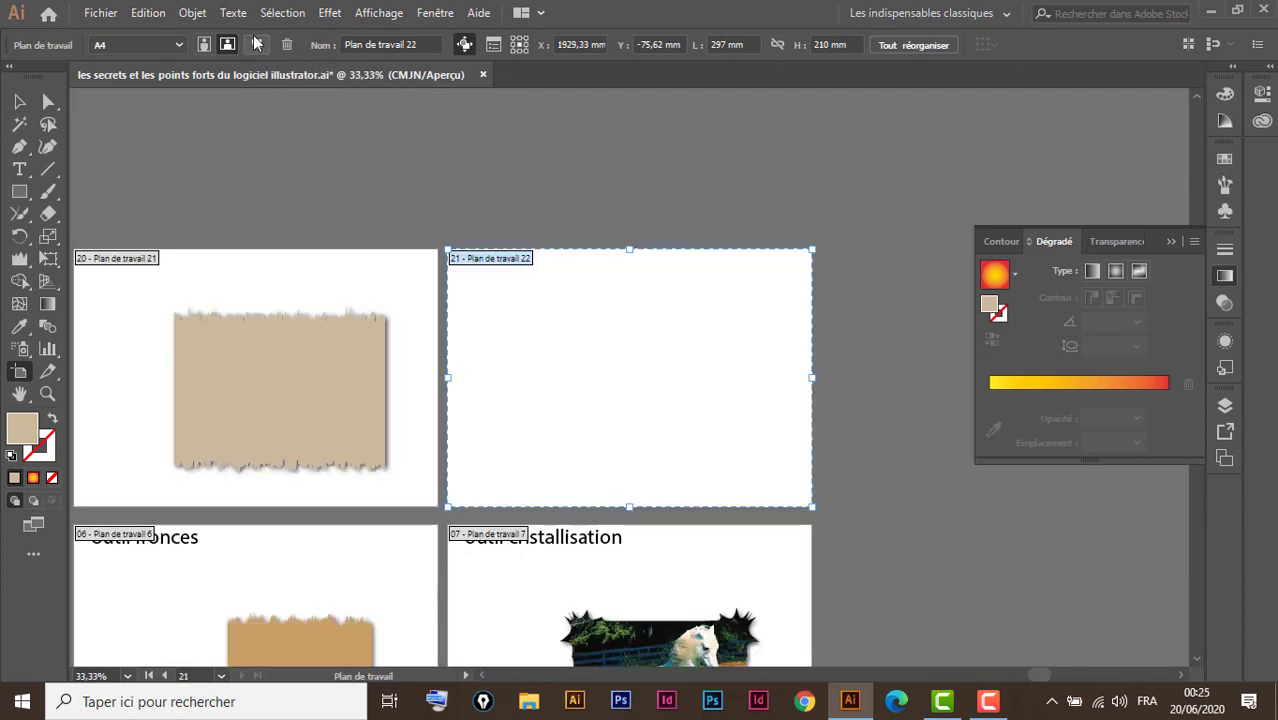
# Step: Draw a roughly 169 × 122 mm rectangle on the new artboard
pyautogui.scroll(-3, 476, 259)
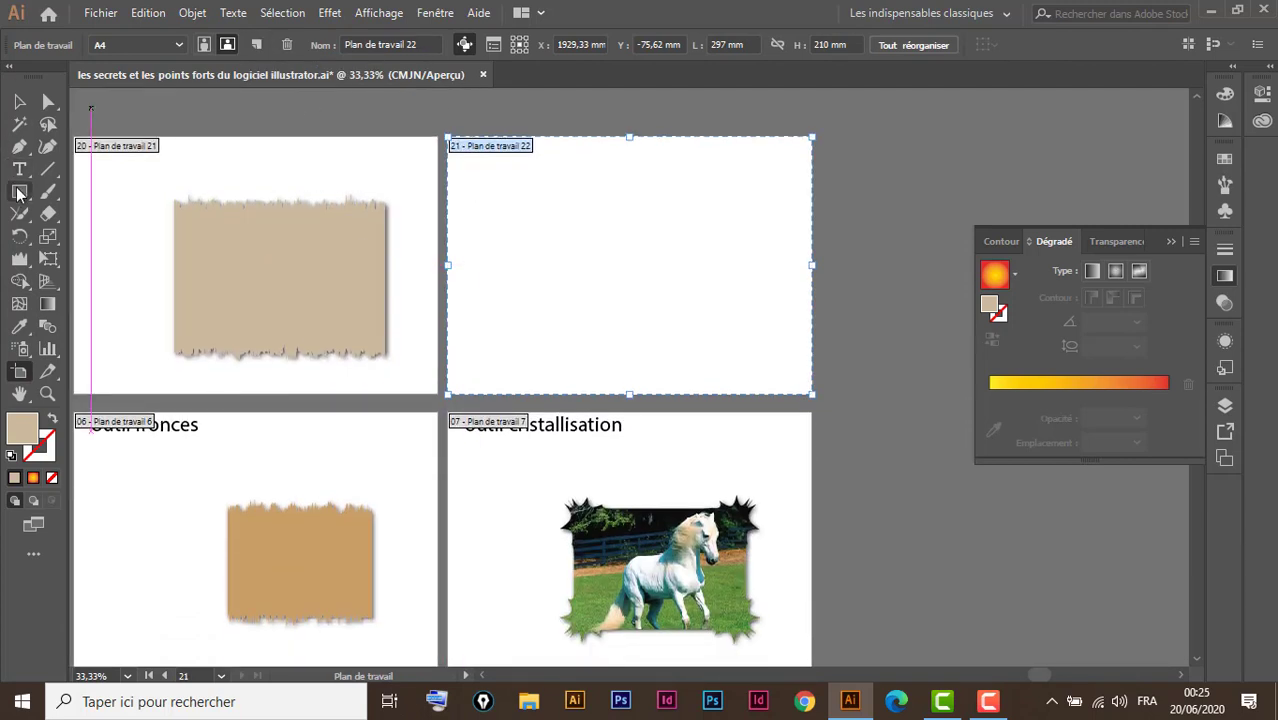
pyautogui.click(23, 192)
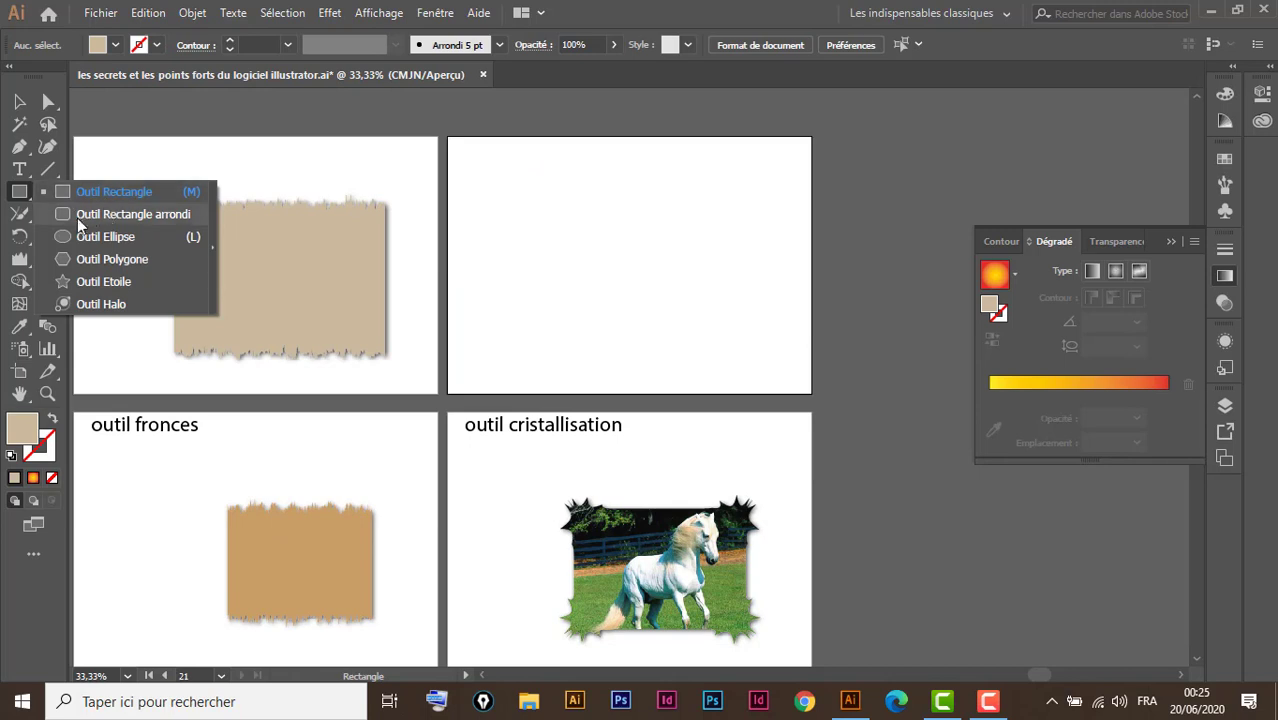
pyautogui.click(95, 191)
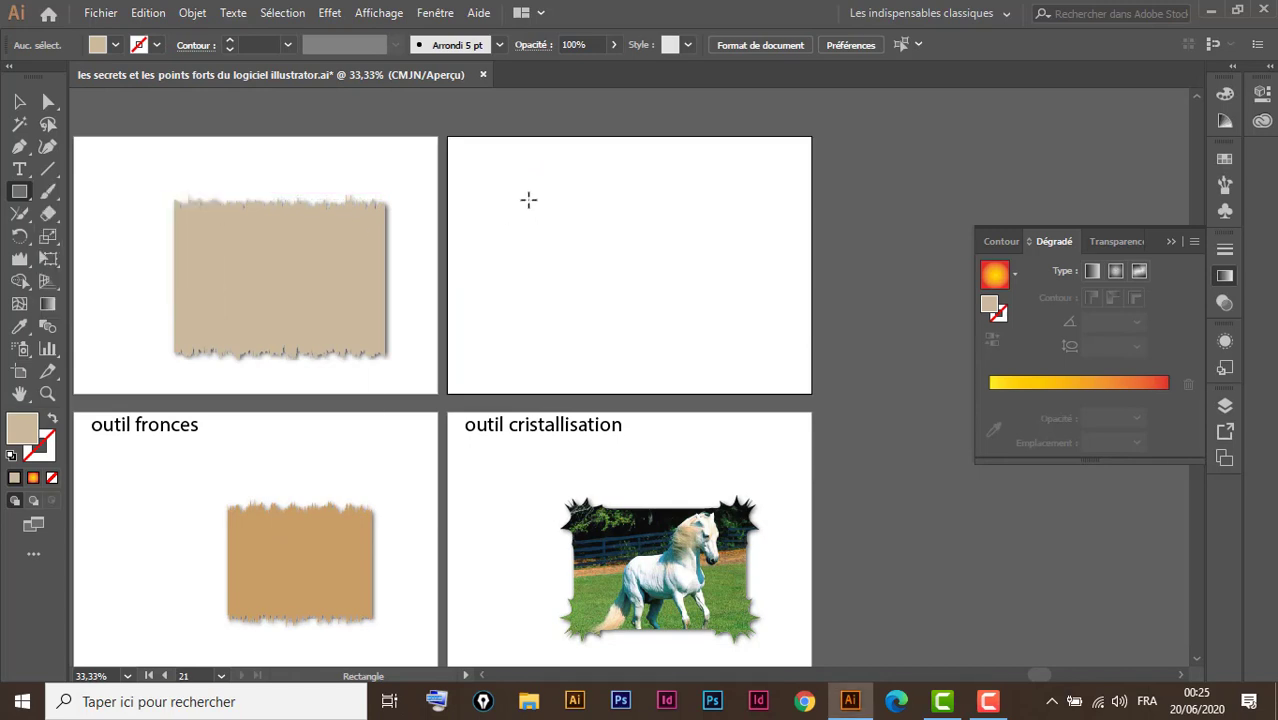
pyautogui.moveTo(528, 200); pyautogui.dragTo(733, 349)
# Step: Give the new rectangle a bright blue fill and reveal the warping tools flyout
pyautogui.click(20, 103)
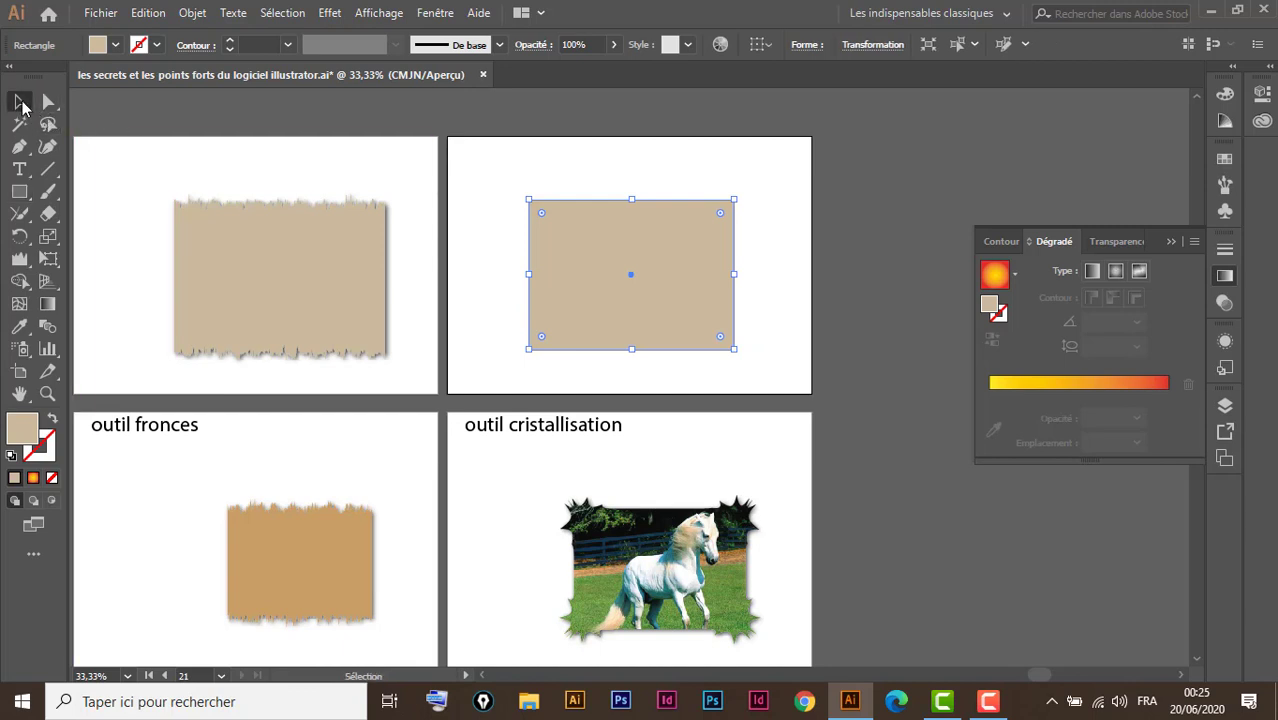
pyautogui.click(117, 46)
pyautogui.click(127, 97)
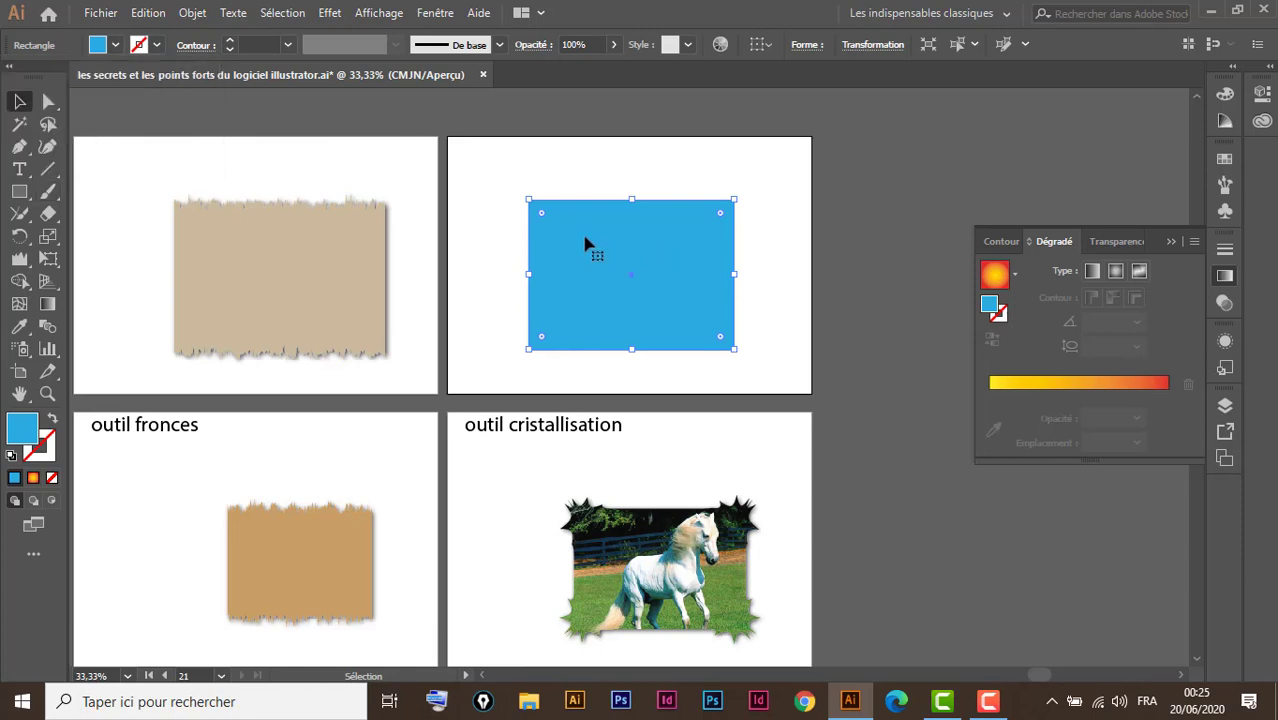
pyautogui.click(20, 259)
pyautogui.moveTo(22, 265); pyautogui.dragTo(130, 413)
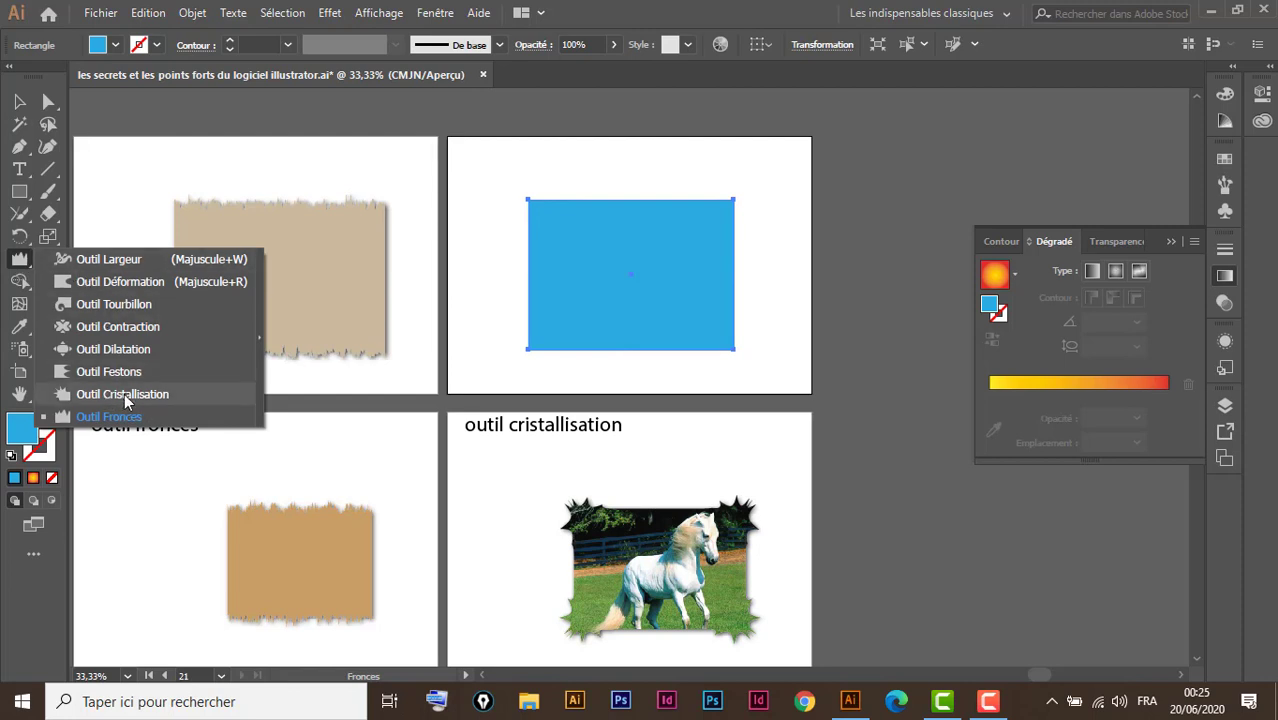
# Step: Crystallize all four corners of the blue rectangle into spikes, then deselect it
pyautogui.moveTo(126, 398); pyautogui.dragTo(126, 398)
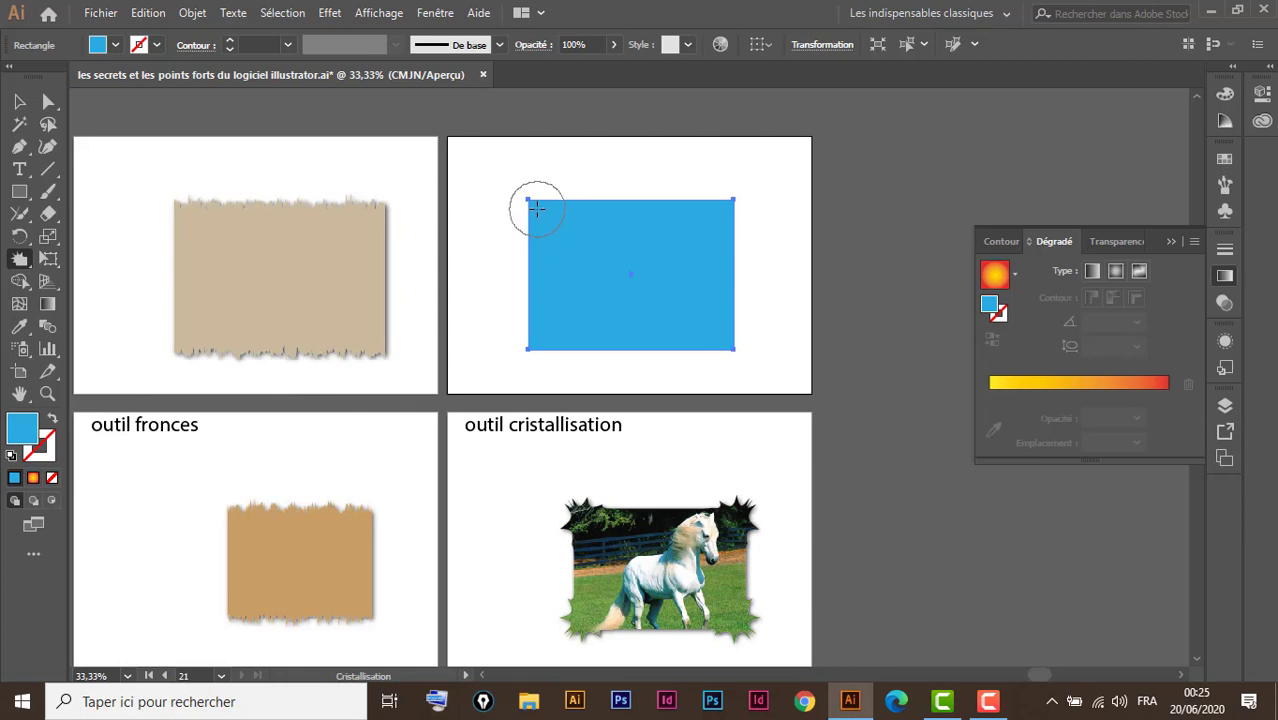
pyautogui.click(538, 212)
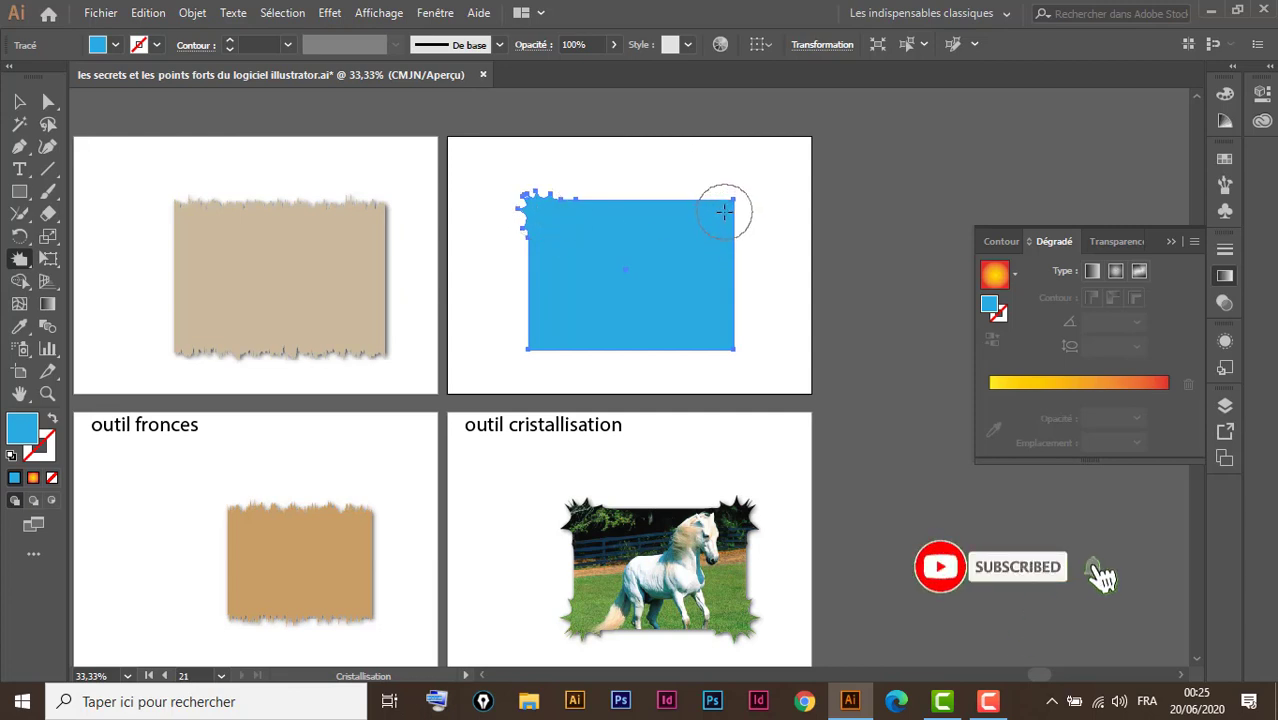
pyautogui.click(724, 214)
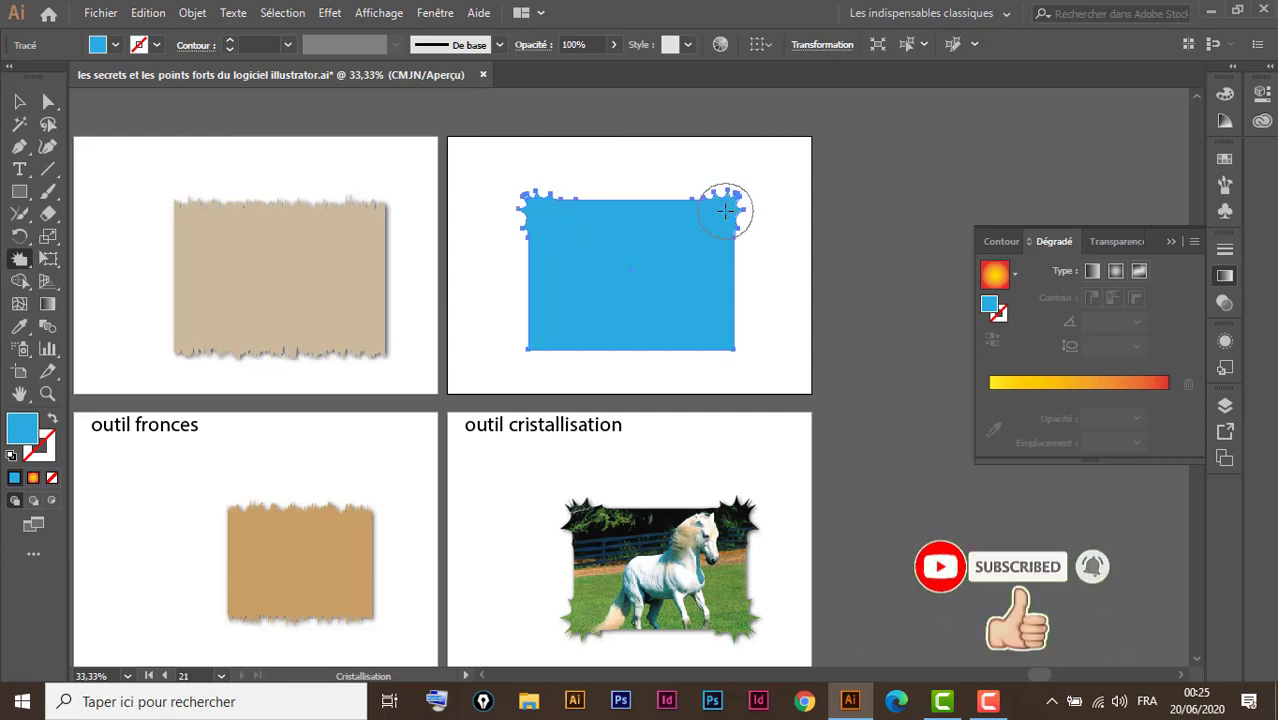
pyautogui.click(716, 334)
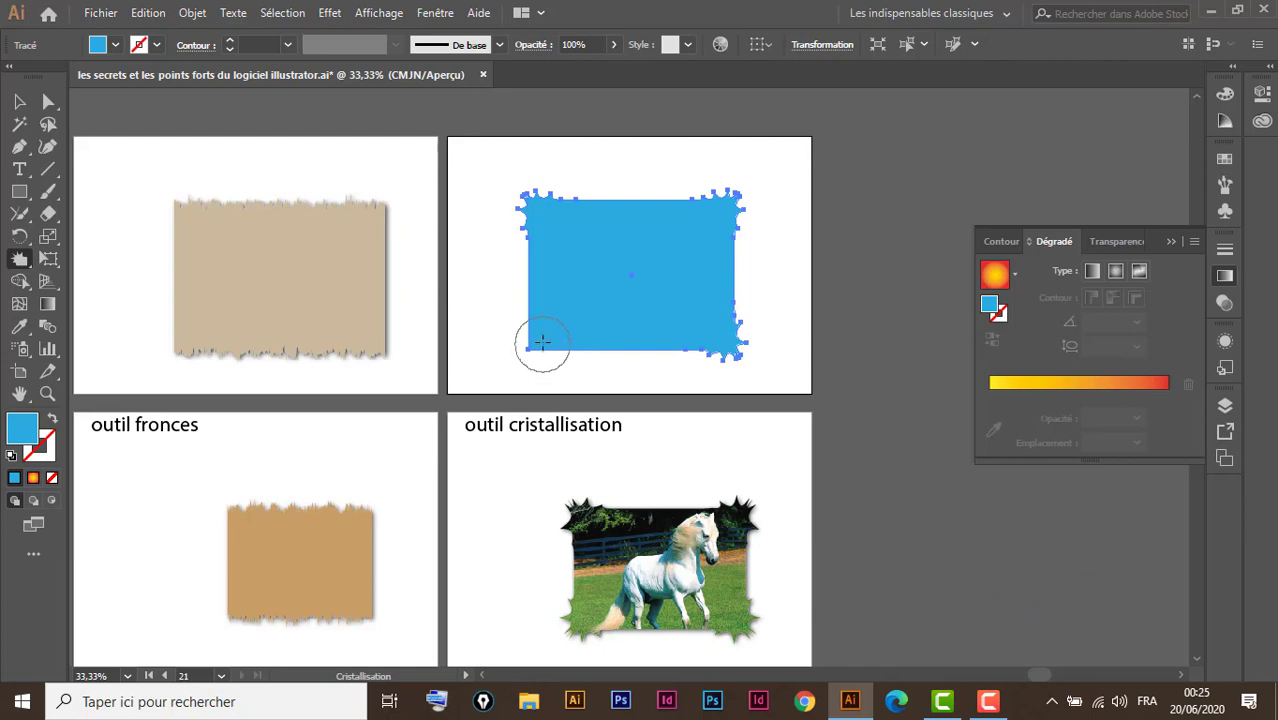
pyautogui.click(538, 340)
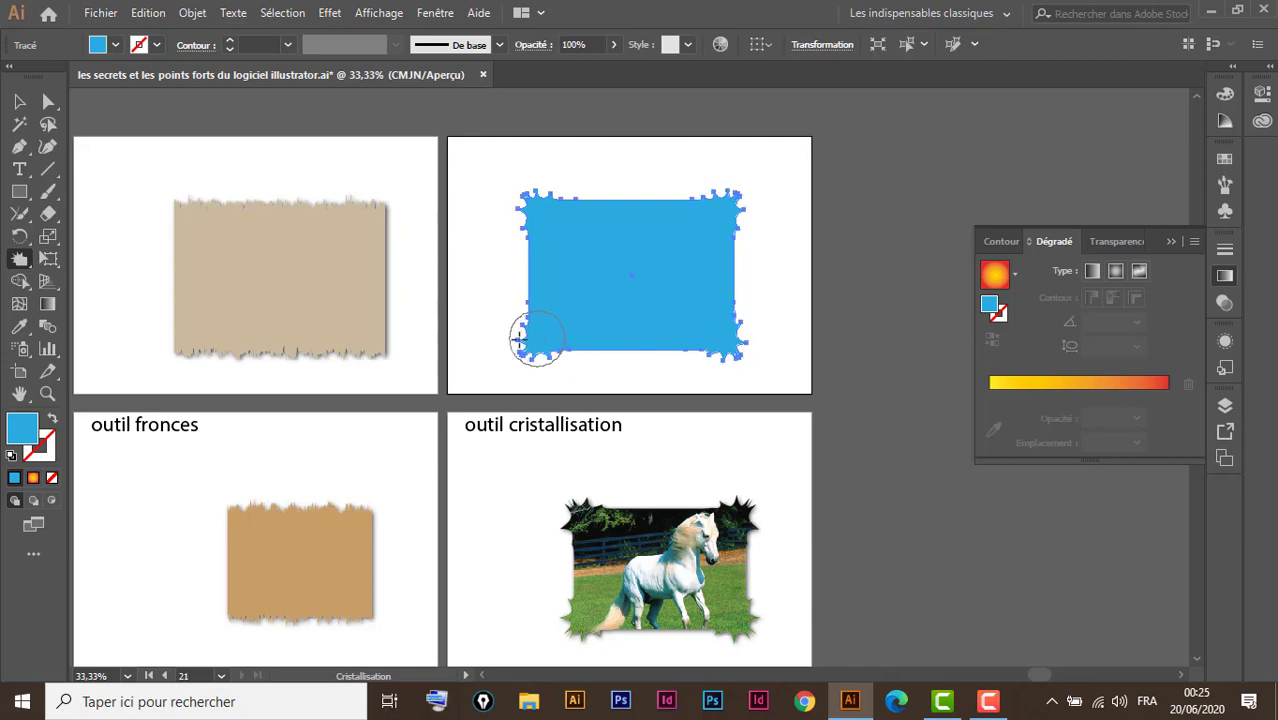
pyautogui.click(19, 101)
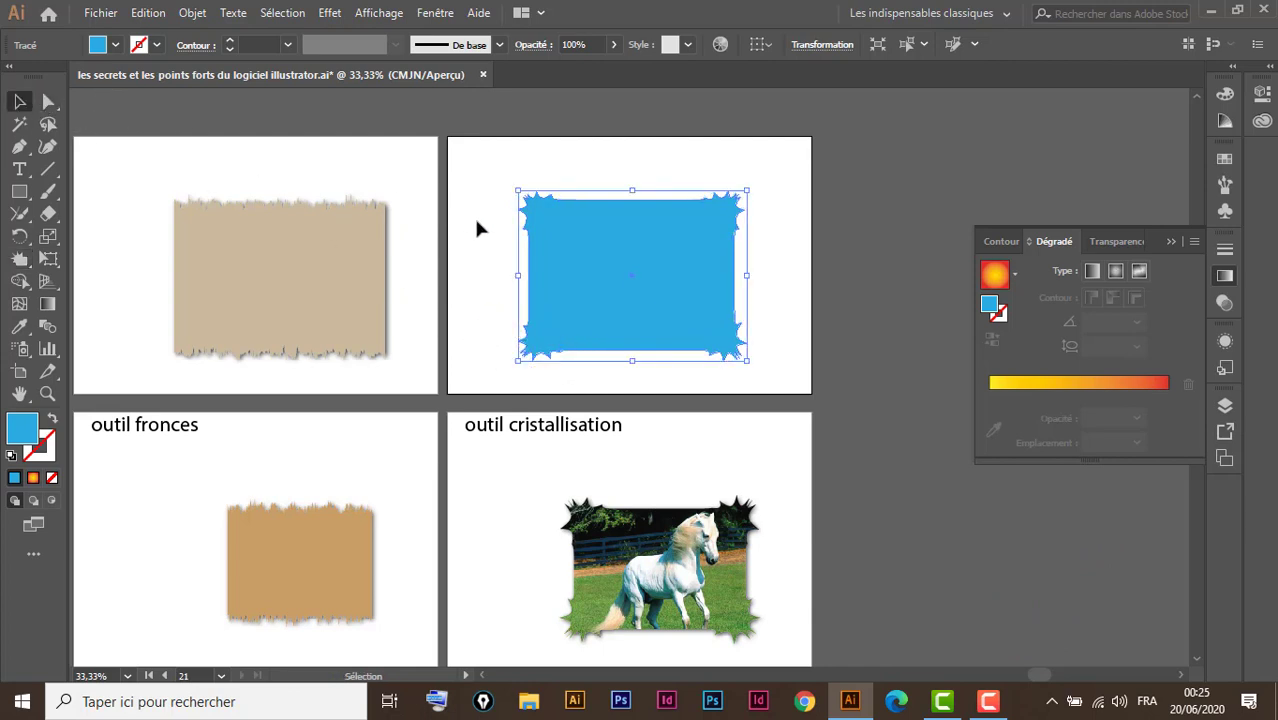
pyautogui.click(584, 389)
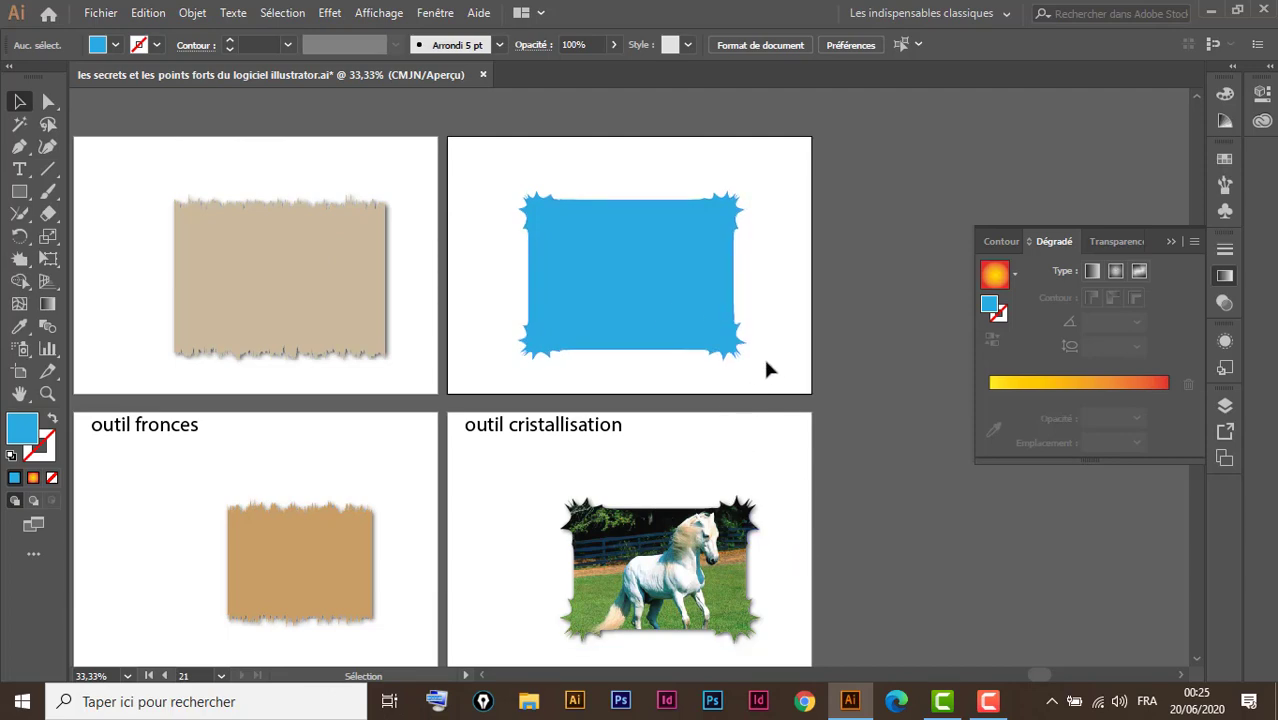
# Step: Place image 3.jpg, the horse photo, over the blue shape and embed it
pyautogui.click(100, 13)
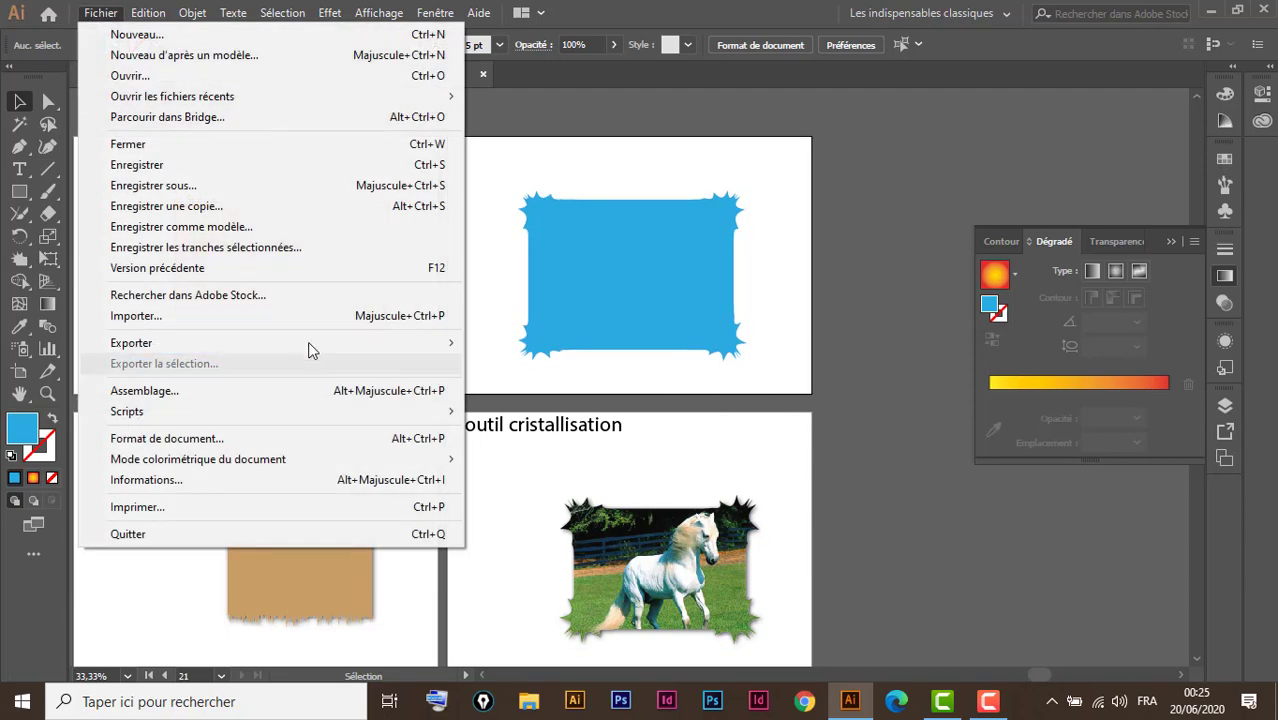
pyautogui.click(160, 316)
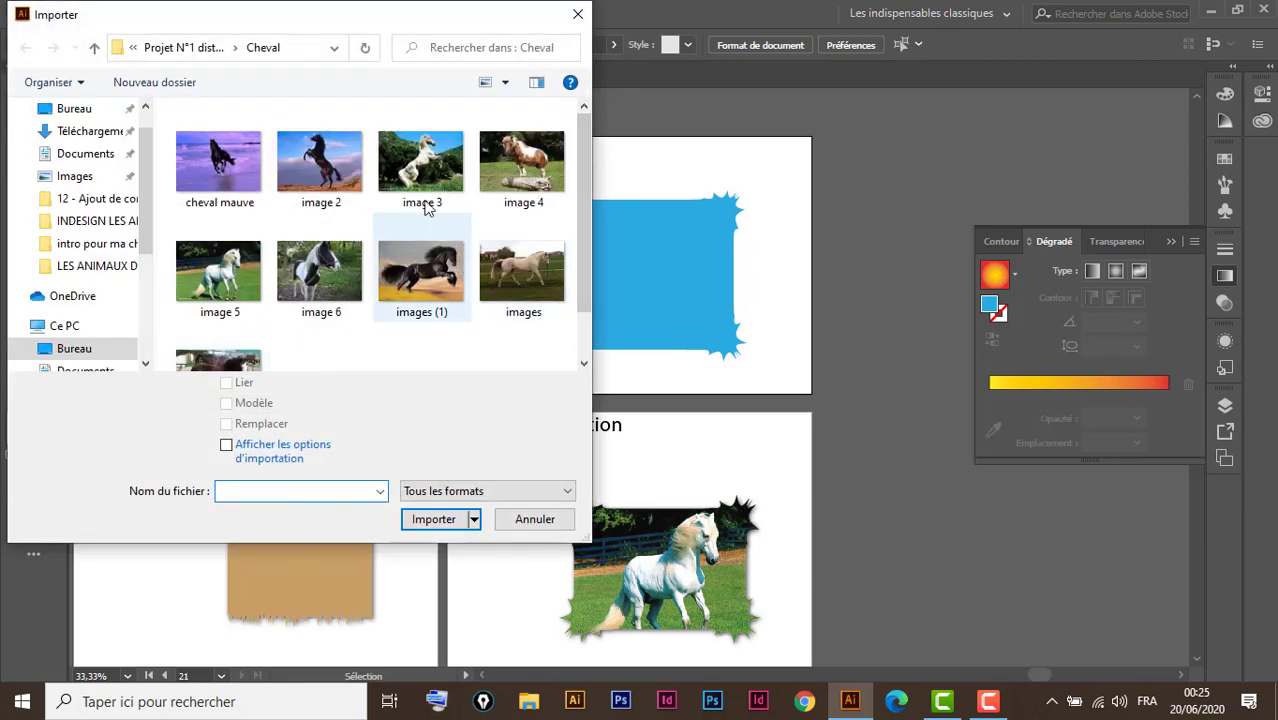
pyautogui.click(418, 165)
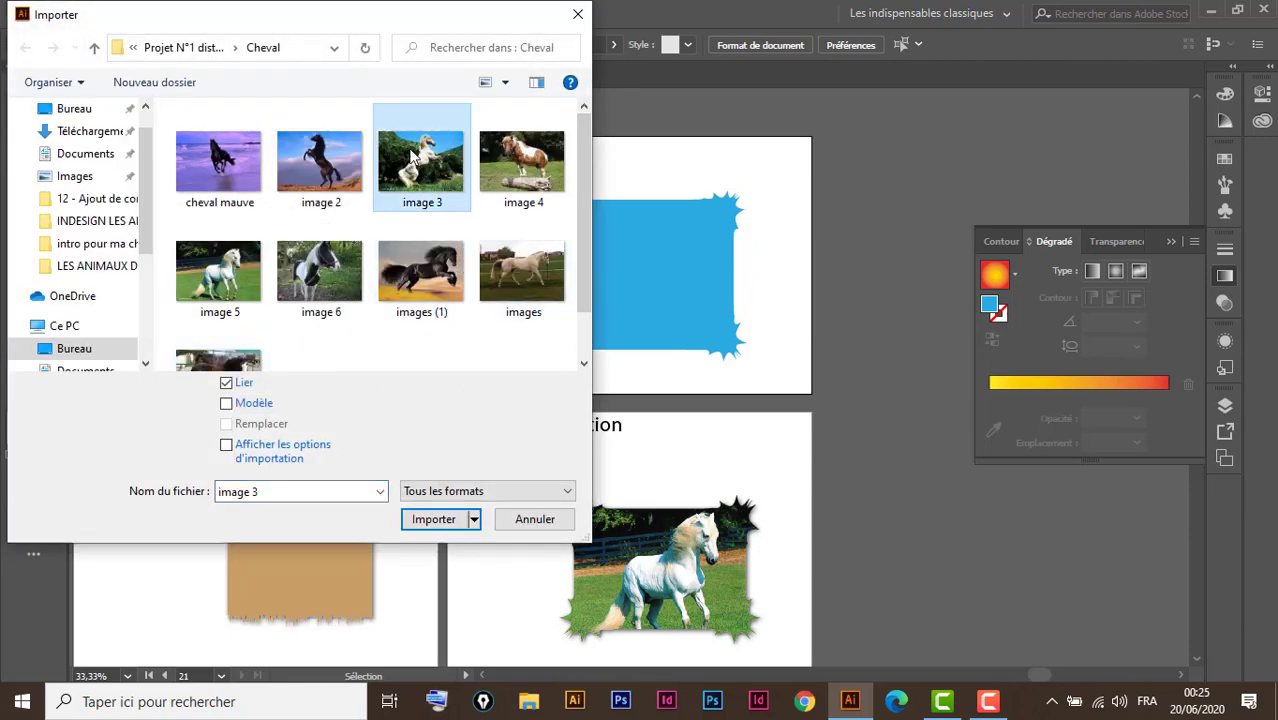
pyautogui.click(433, 519)
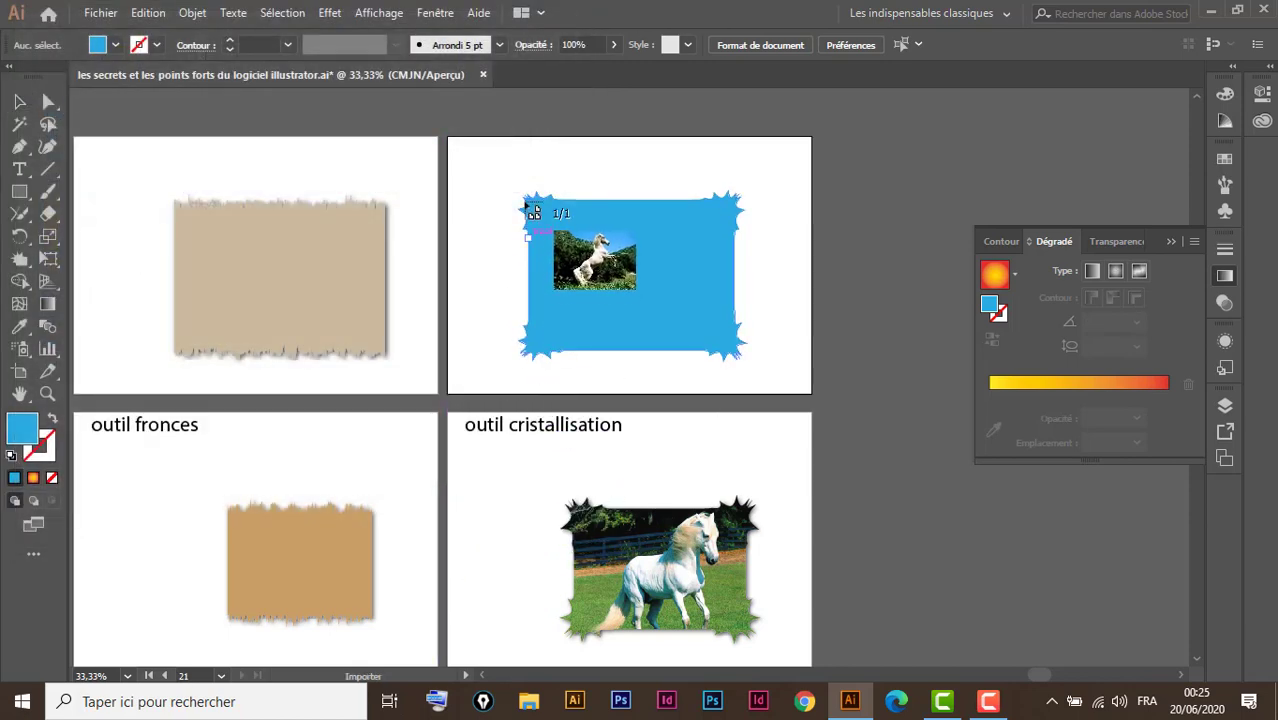
pyautogui.click(512, 170)
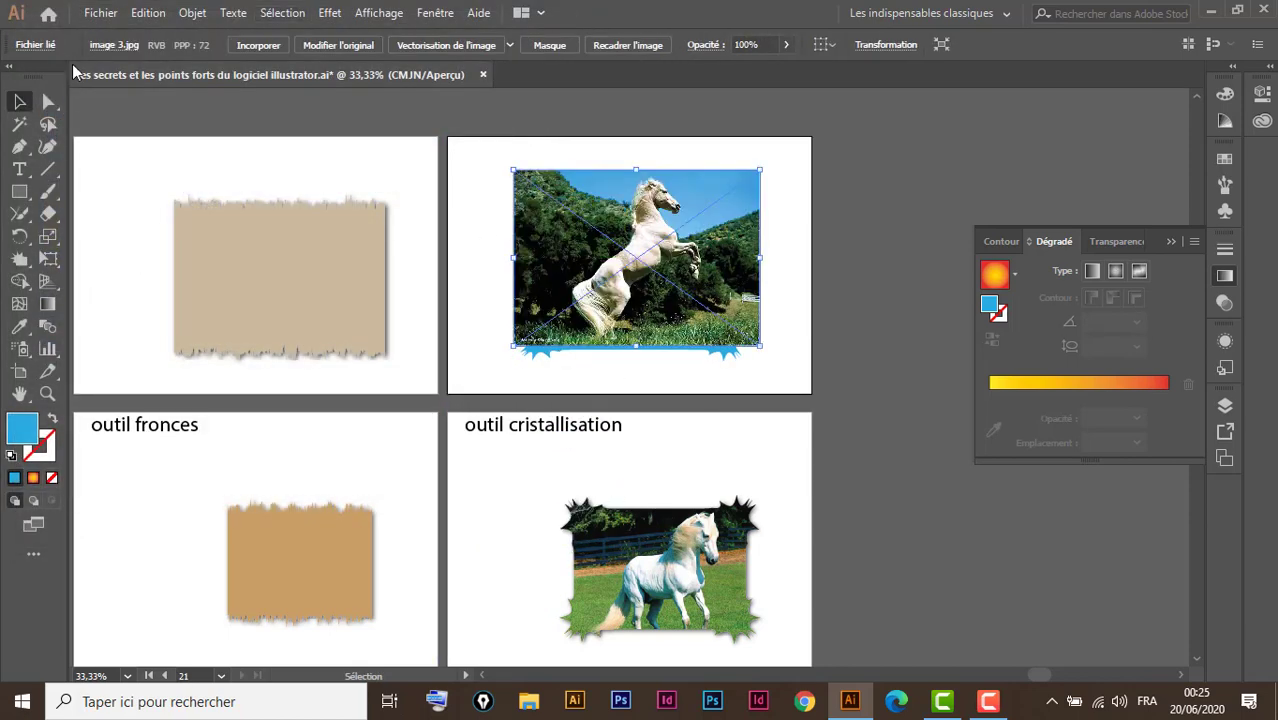
pyautogui.click(256, 45)
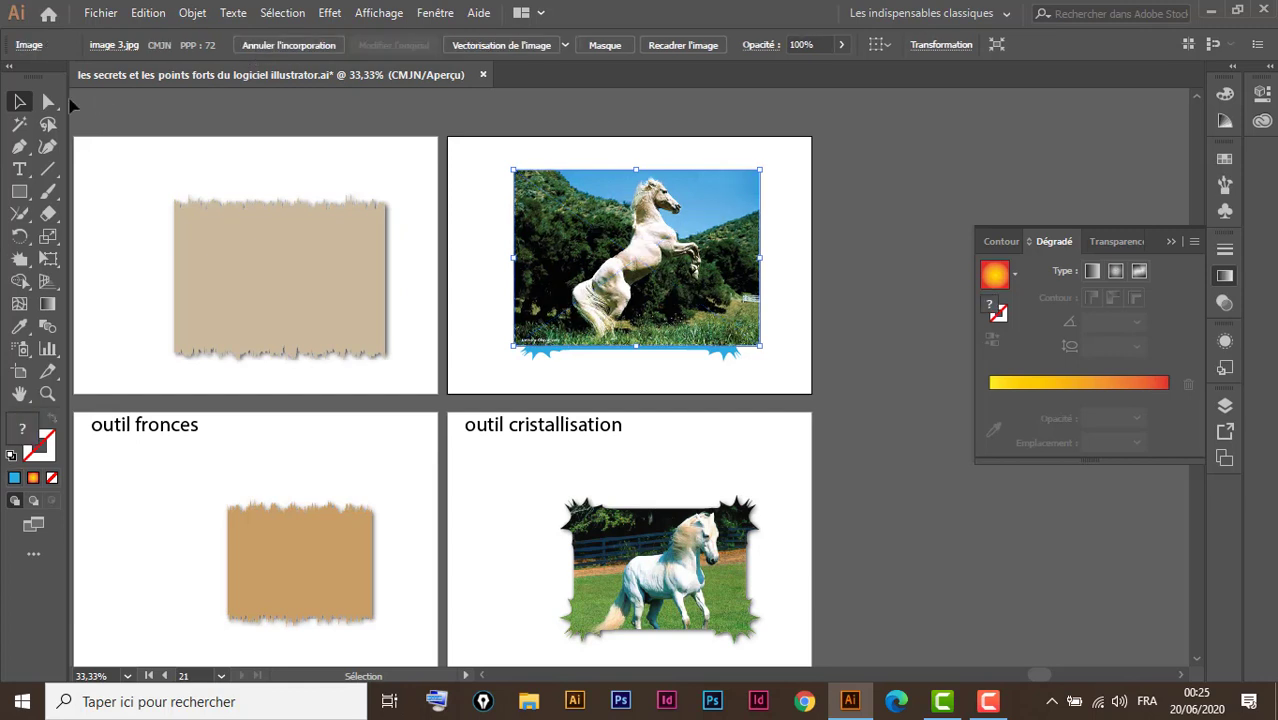
# Step: Send the horse photo to the back under the spiky shape and create a clipping mask
pyautogui.rightClick(690, 201)
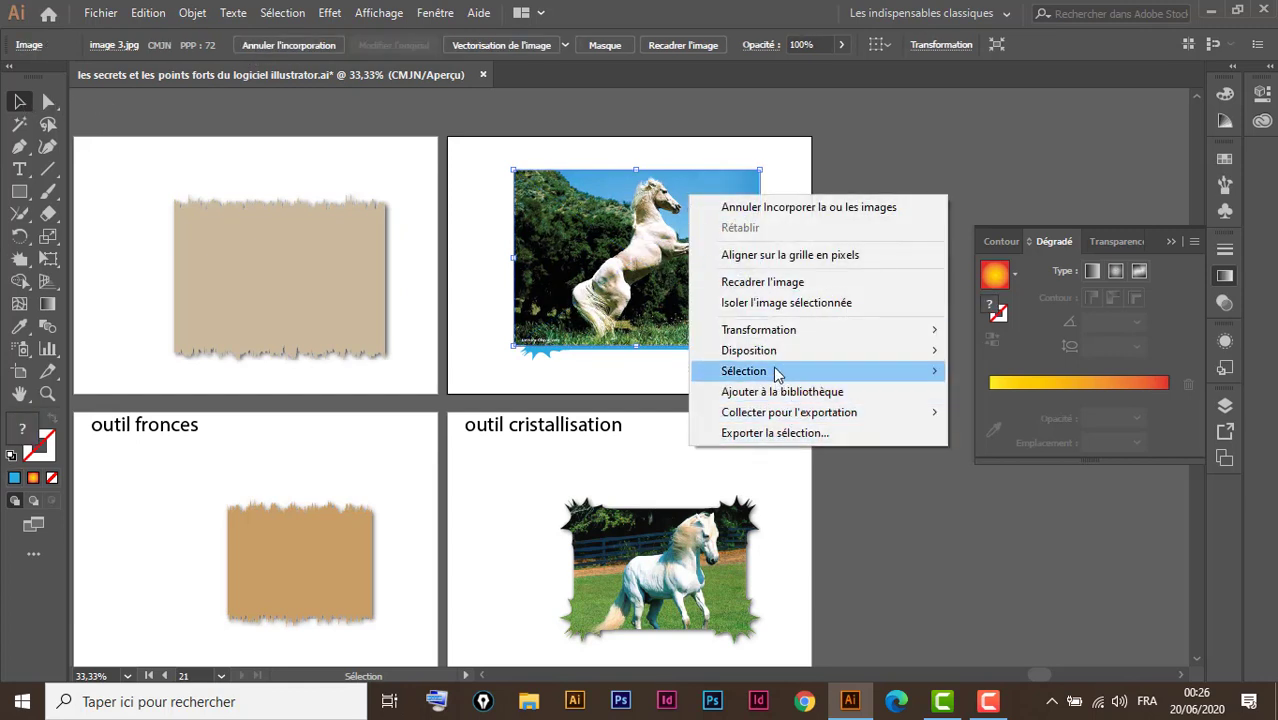
pyautogui.moveTo(749, 350)
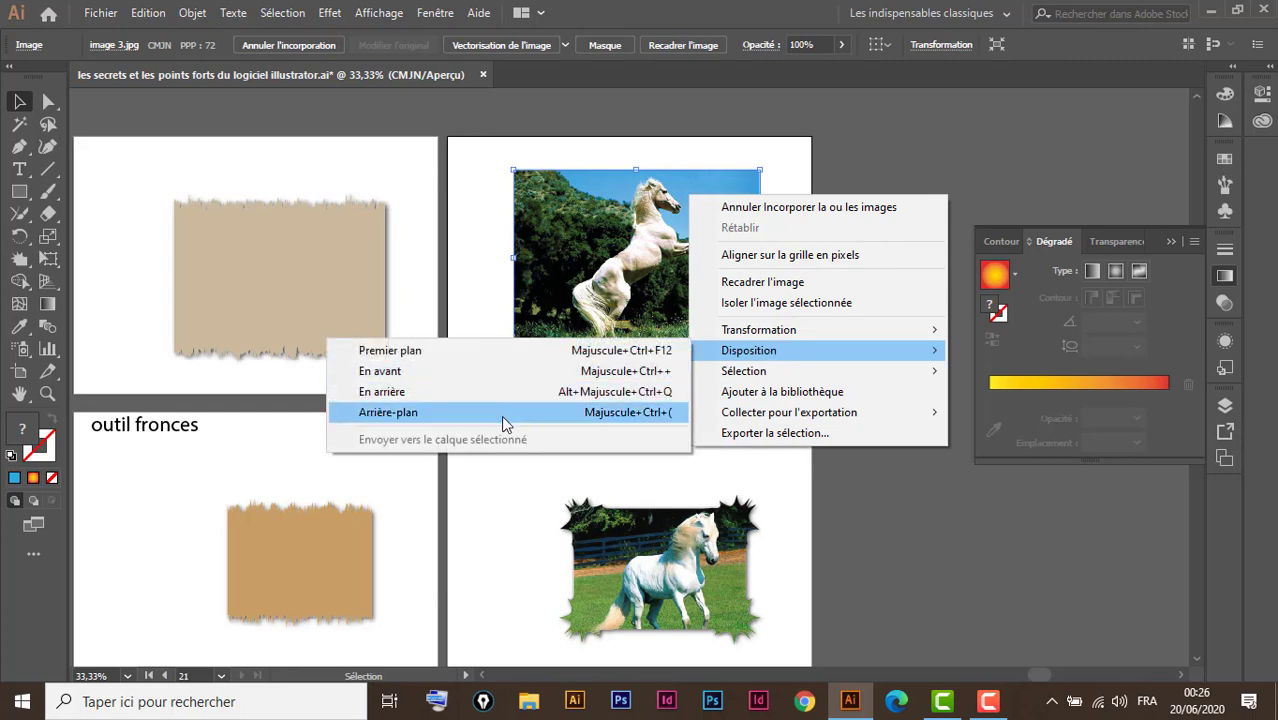
pyautogui.click(501, 415)
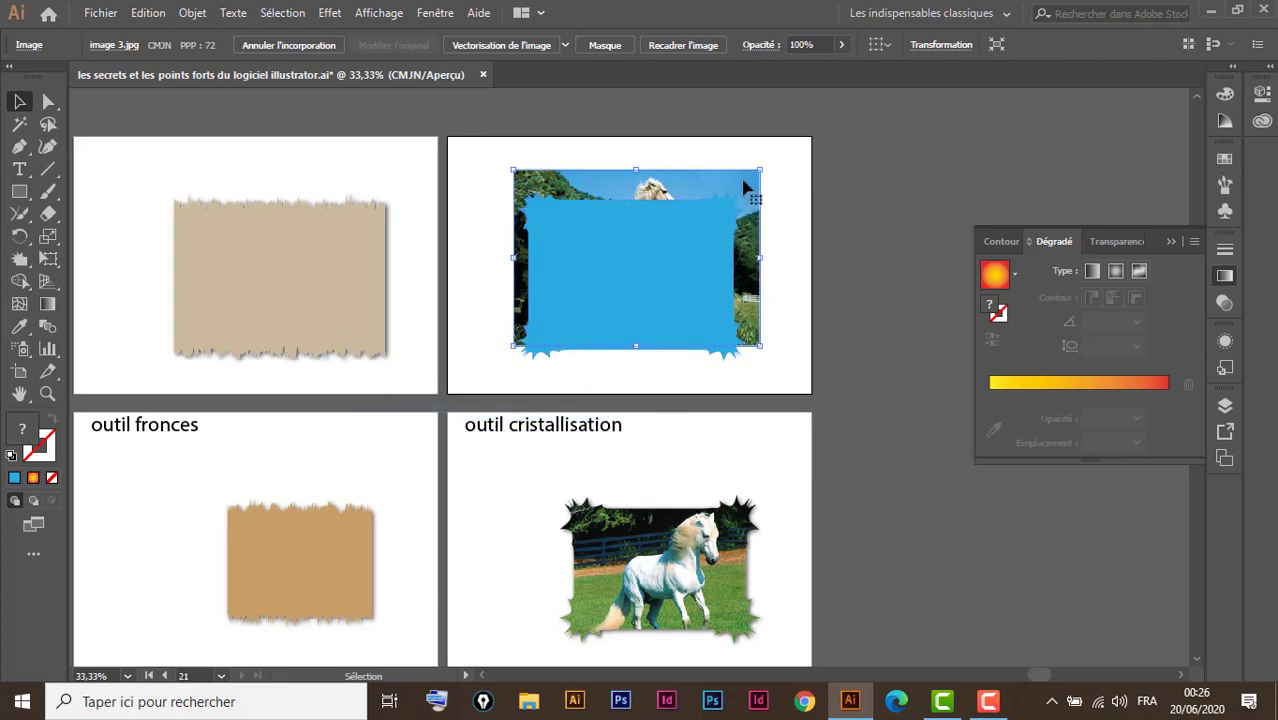
pyautogui.moveTo(745, 185)
pyautogui.mouseDown()
pyautogui.moveTo(735, 201)
pyautogui.moveTo(748, 207)
pyautogui.moveTo(655, 305)
pyautogui.mouseUp()
pyautogui.click(784, 198)
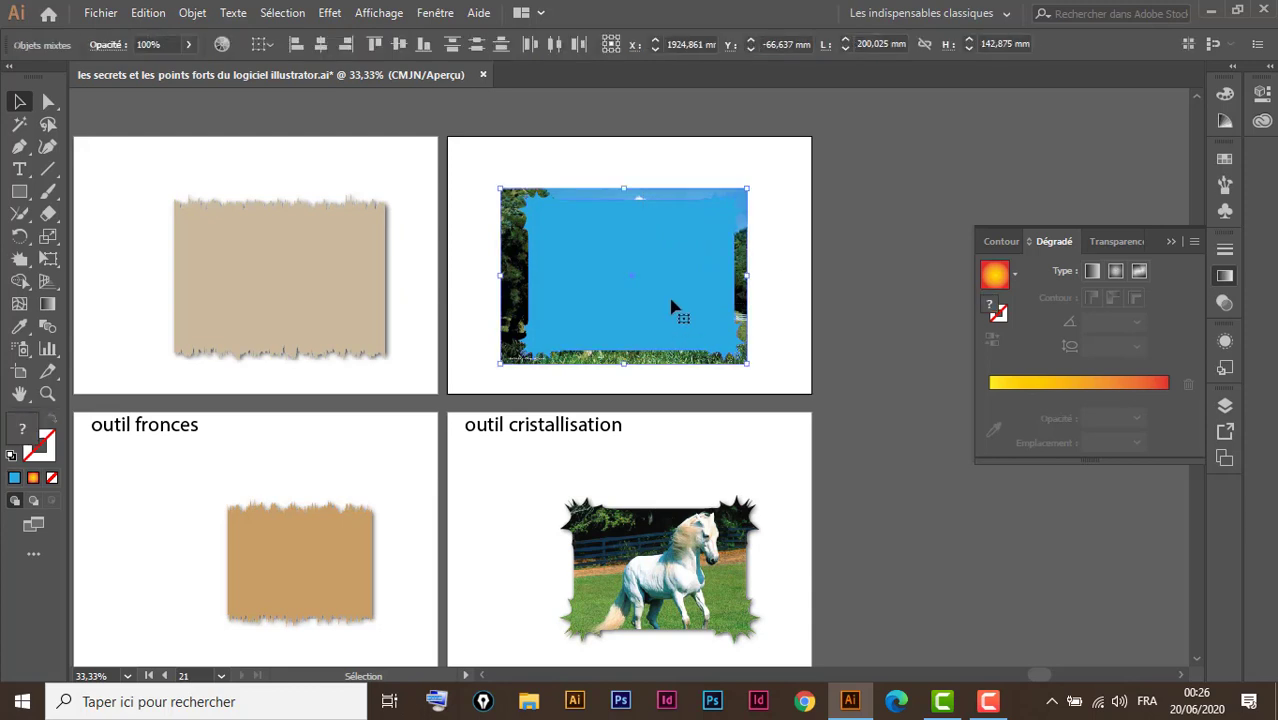
pyautogui.rightClick(684, 254)
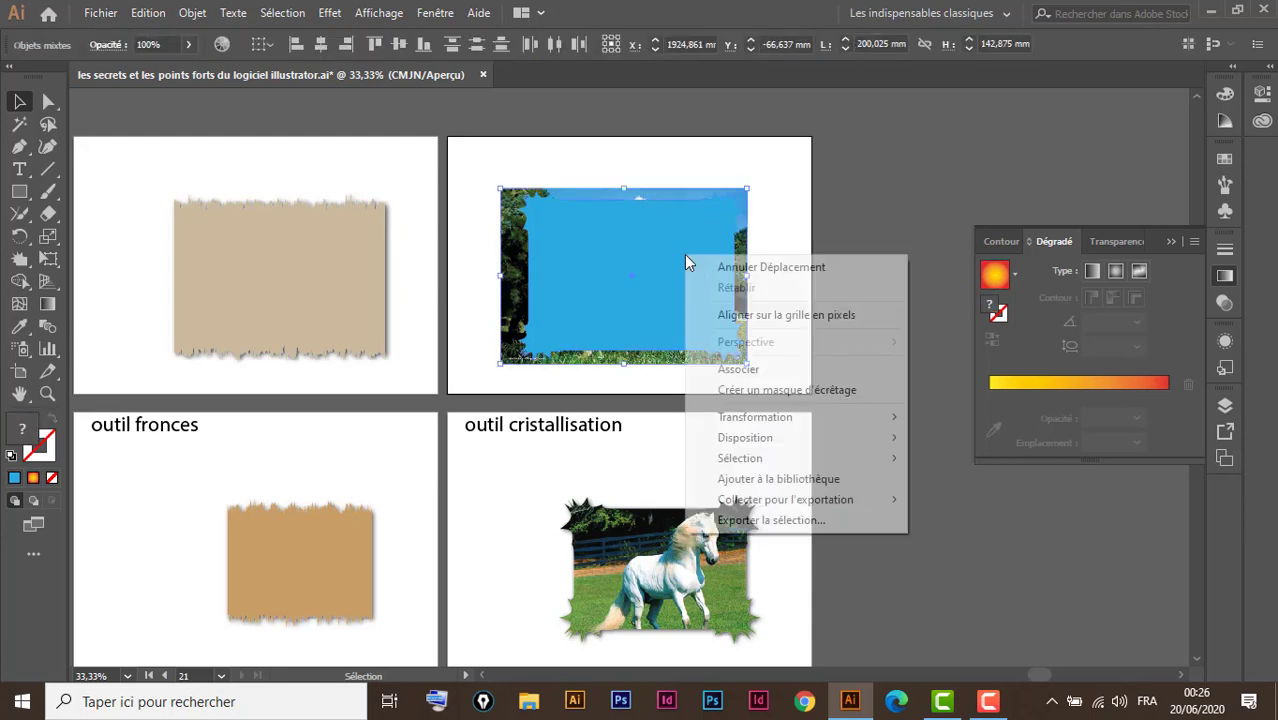
pyautogui.click(842, 399)
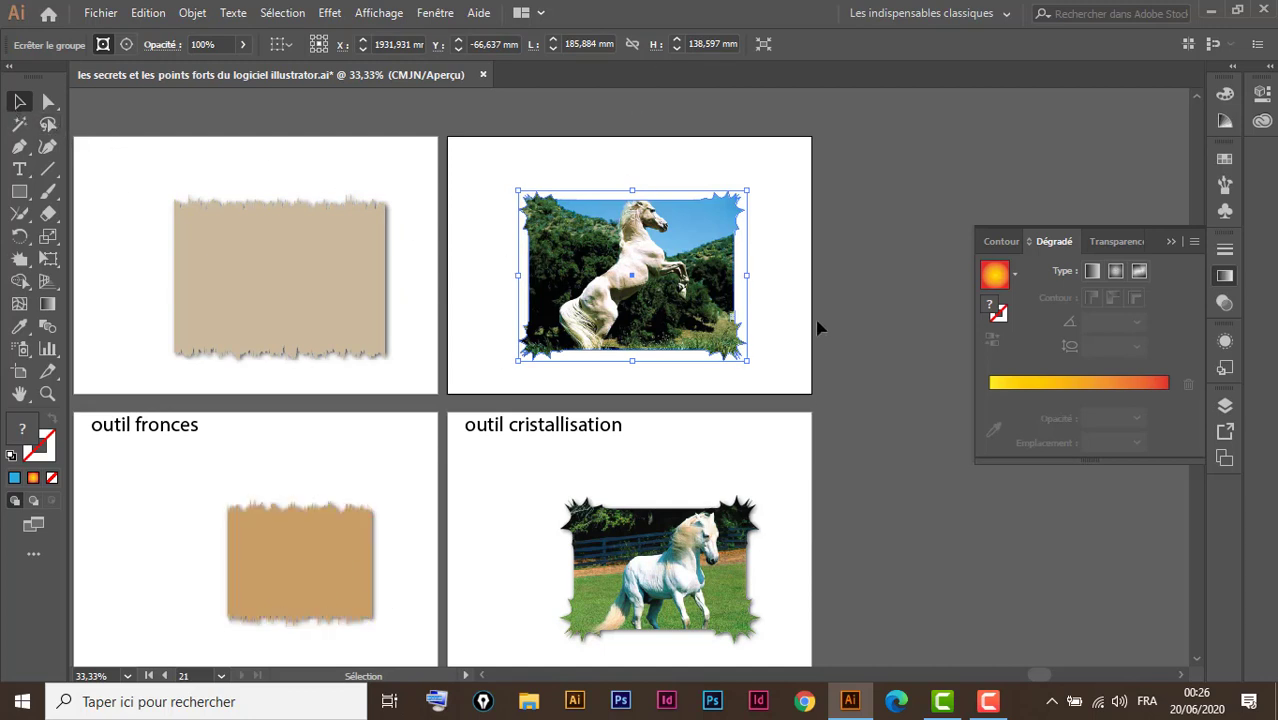
# Step: Reselect the clipped horse group after browsing the Object menu
pyautogui.click(277, 175)
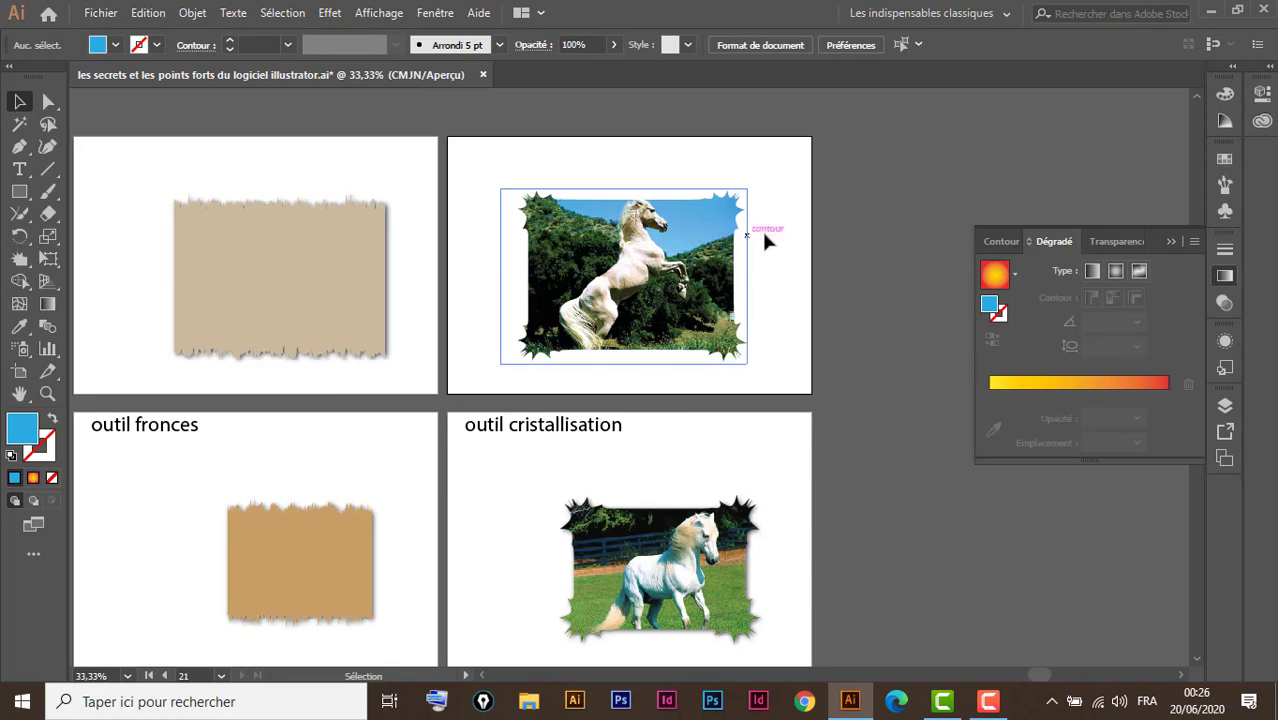
pyautogui.click(588, 278)
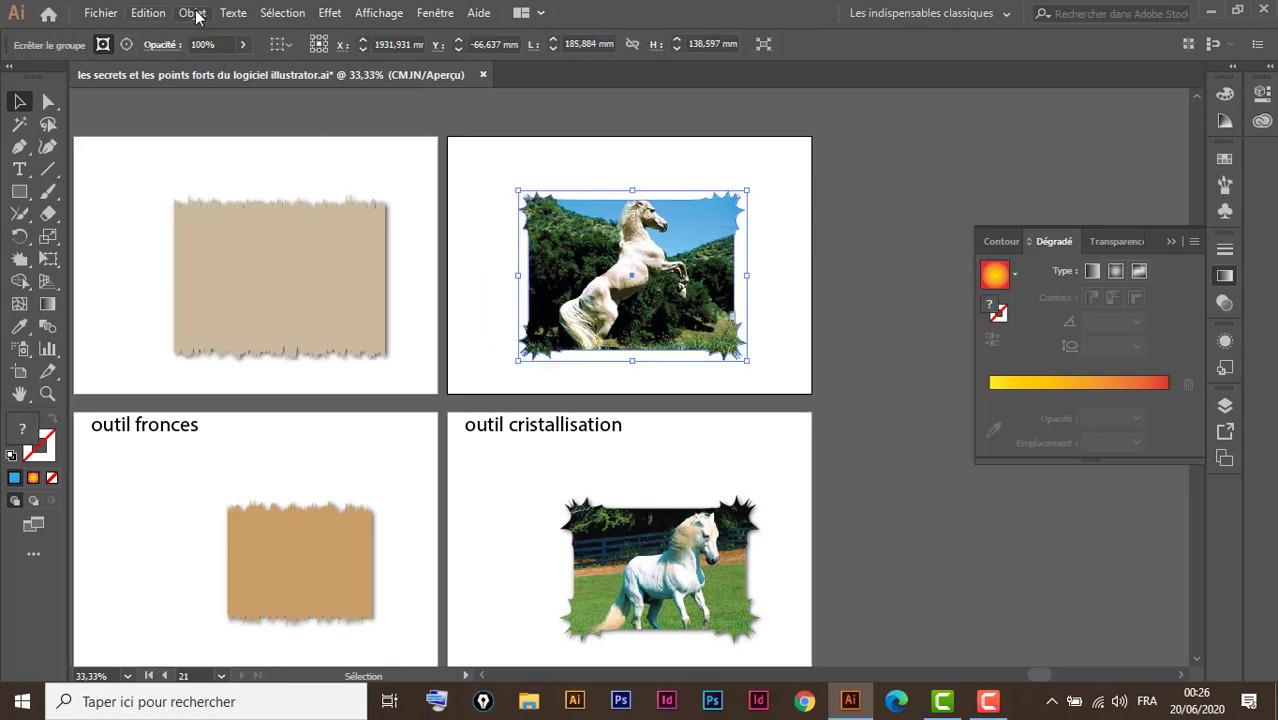
pyautogui.click(193, 13)
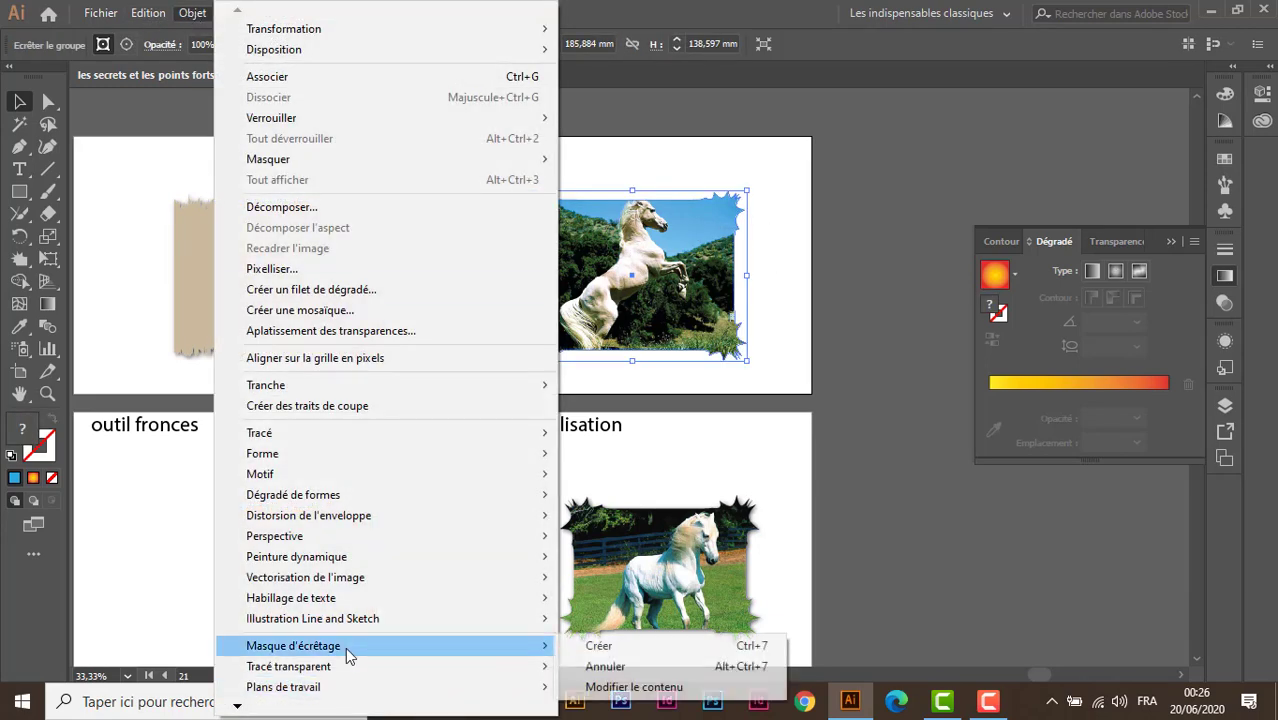
pyautogui.moveTo(293, 645)
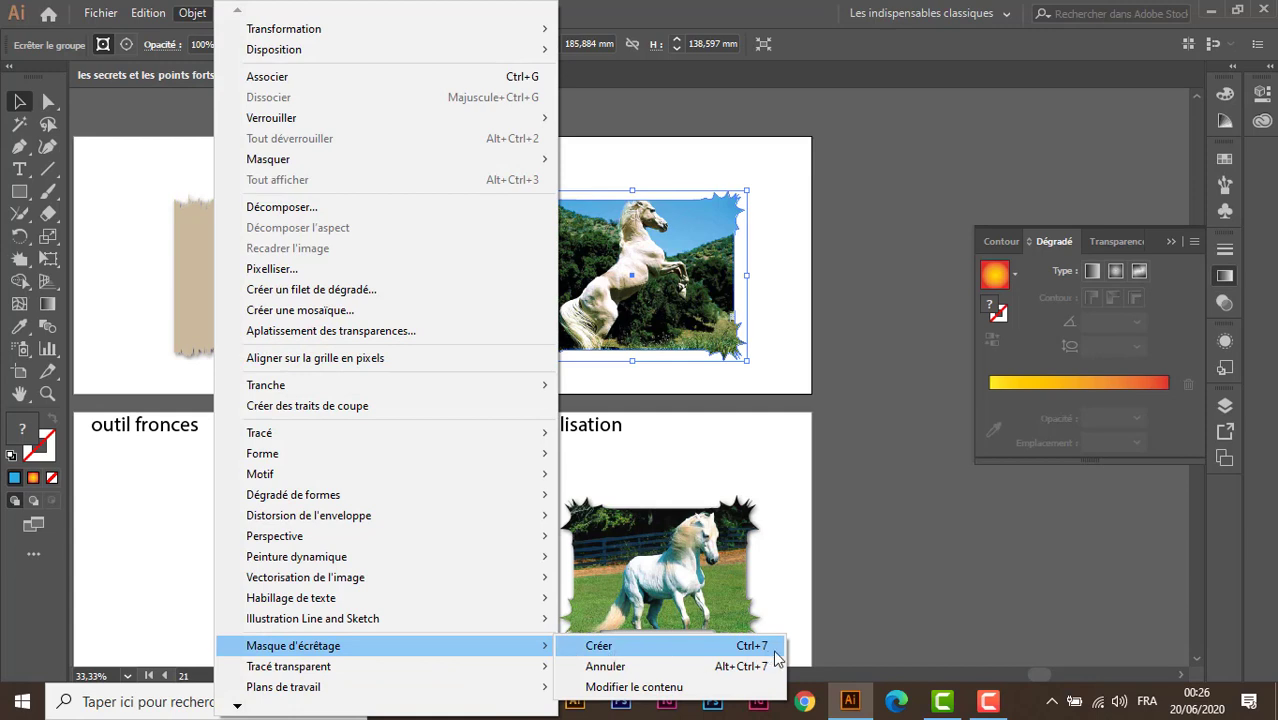
pyautogui.click(833, 503)
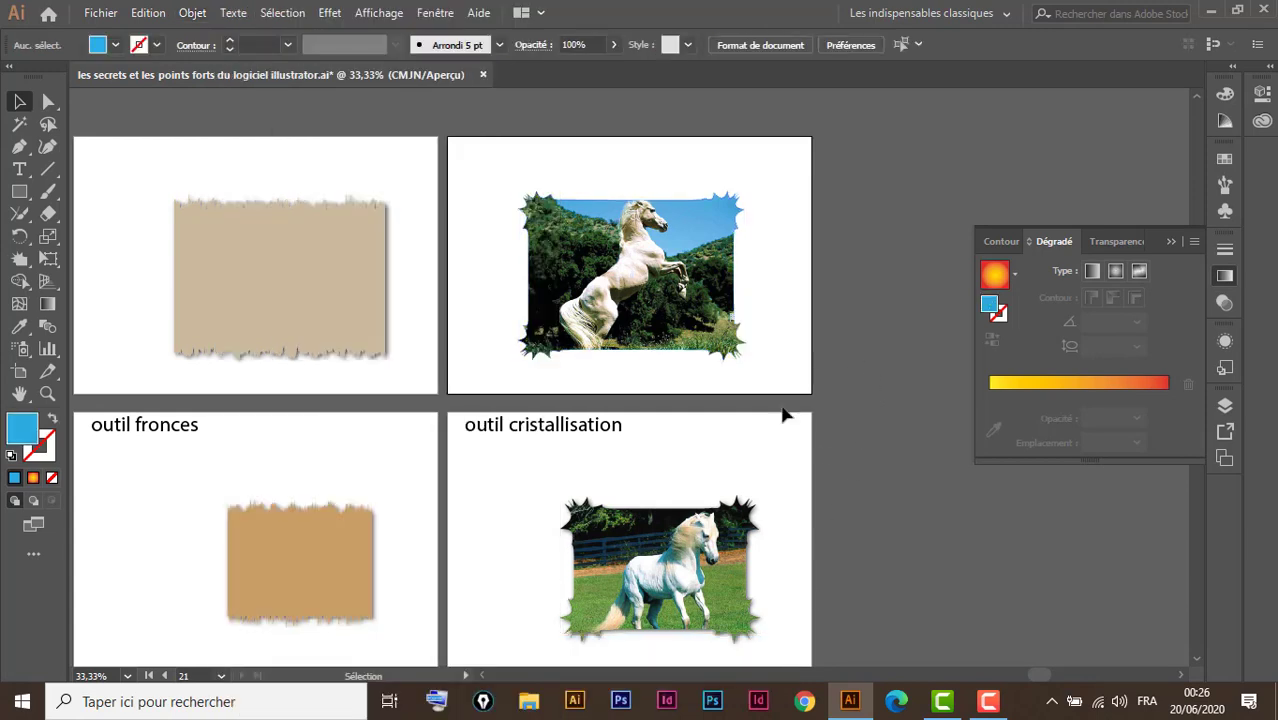
pyautogui.moveTo(781, 268); pyautogui.dragTo(735, 303)
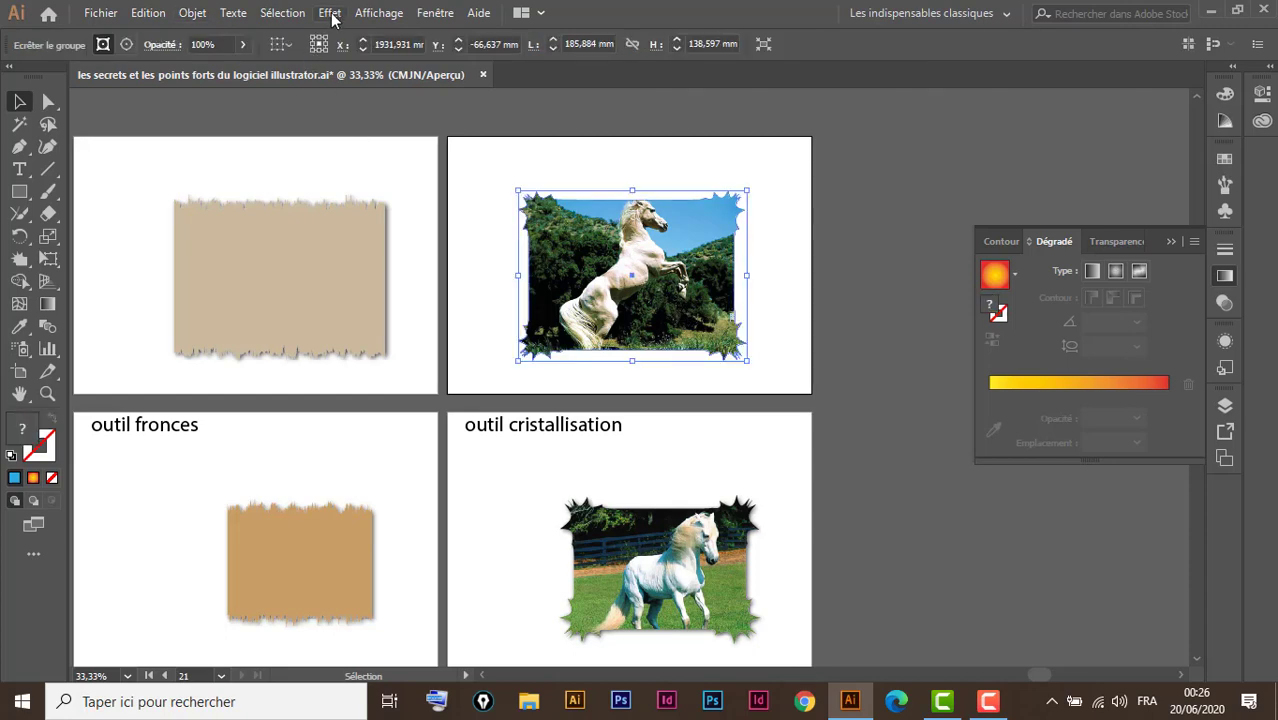
# Step: Apply an Ombre portée drop shadow (Produit, 75%, 1 mm offsets) to the clipped horse group
pyautogui.click(333, 18)
pyautogui.moveTo(359, 225)
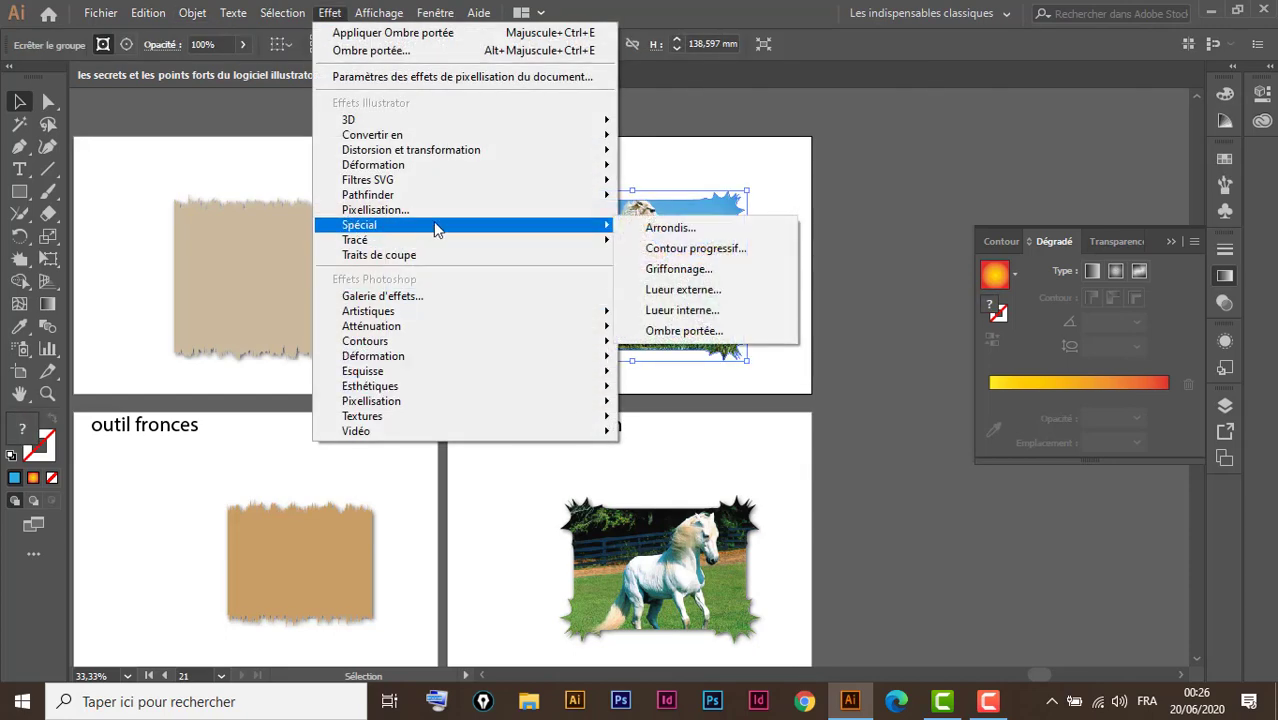
pyautogui.click(713, 331)
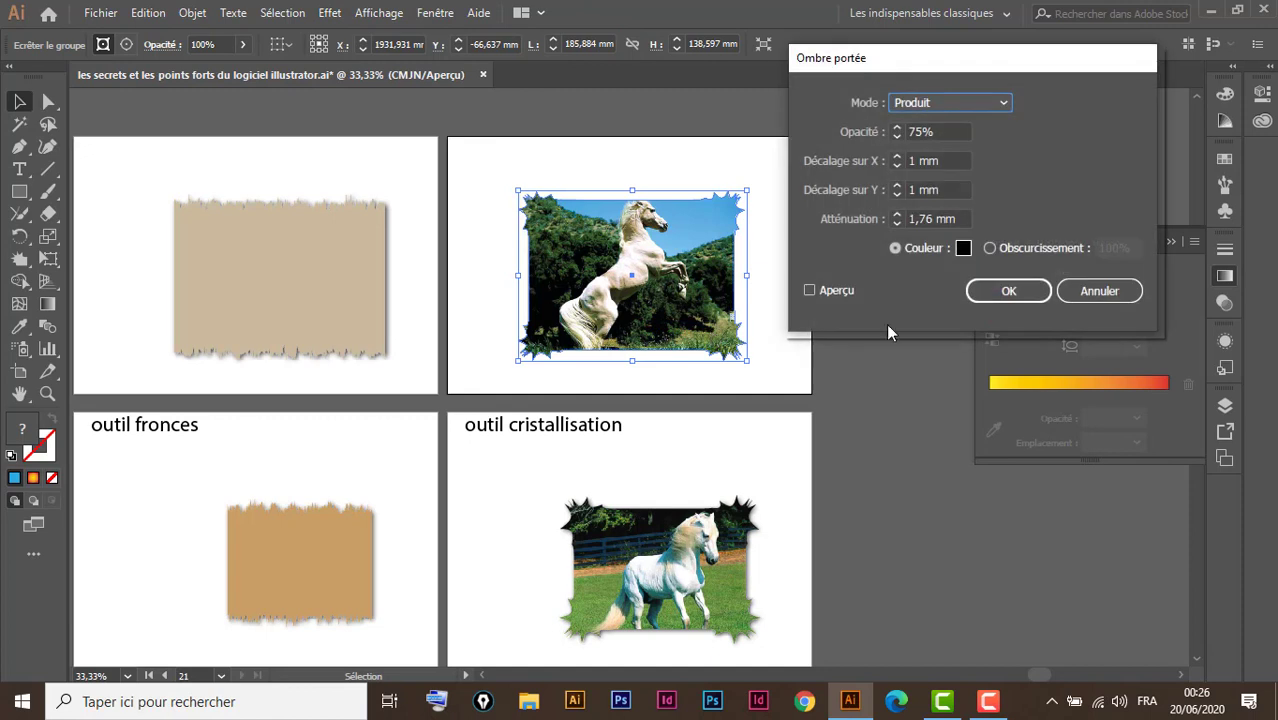
pyautogui.click(1010, 292)
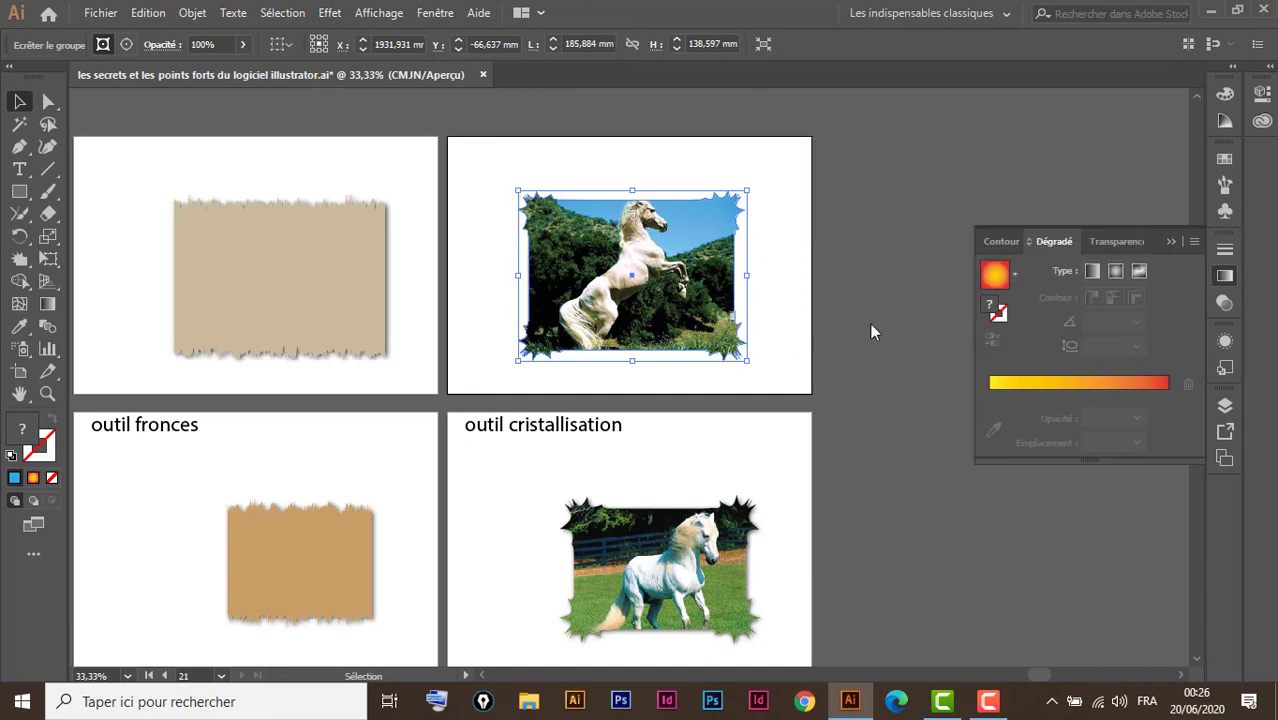
pyautogui.click(880, 435)
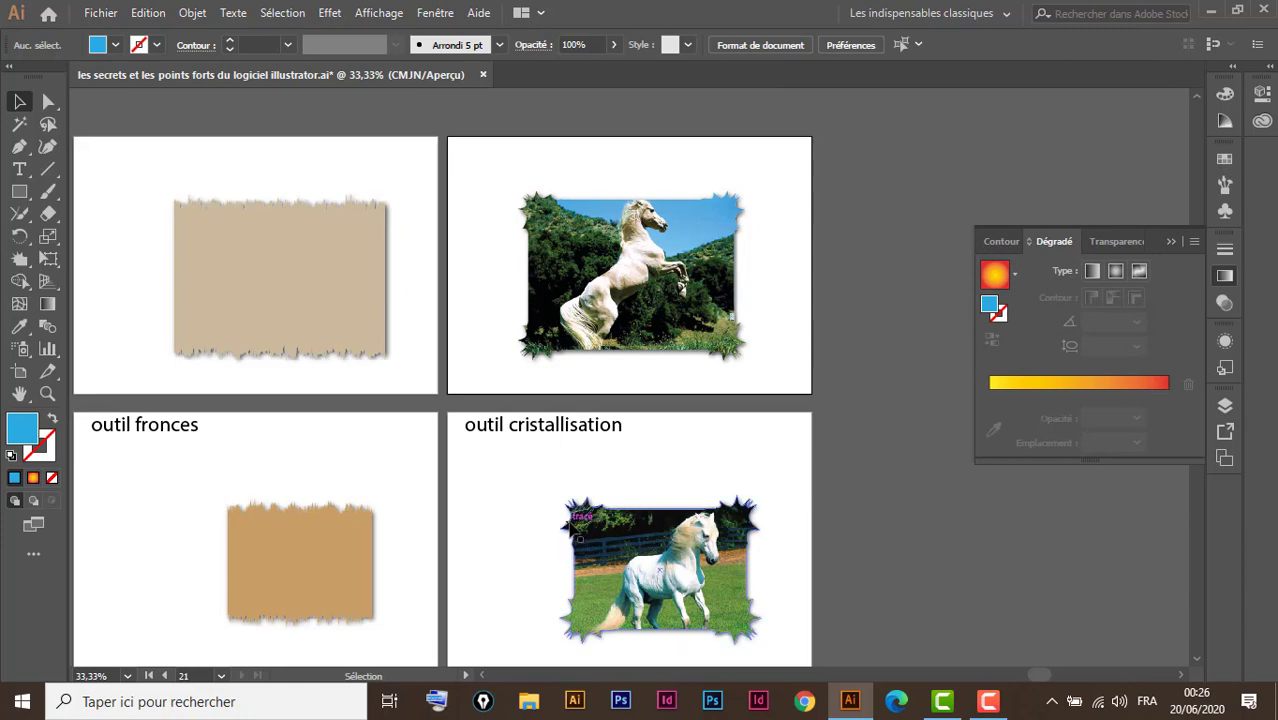
# Step: Pan past the rotation and dégradé de forme artboards, then zoom out to show all 21 artboards
pyautogui.moveTo(323, 456); pyautogui.dragTo(485, 376)
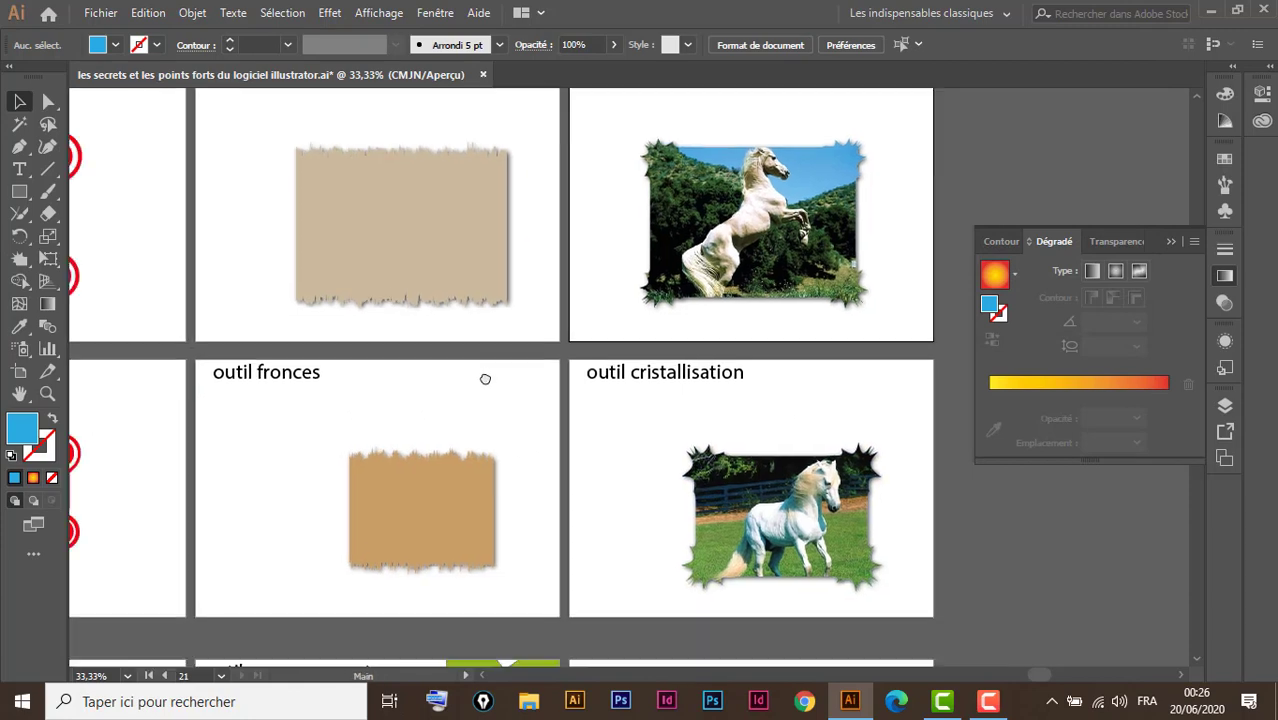
pyautogui.moveTo(230, 556)
pyautogui.mouseDown()
pyautogui.moveTo(353, 416)
pyautogui.moveTo(584, 331)
pyautogui.mouseUp()
pyautogui.moveTo(370, 343); pyautogui.dragTo(562, 284)
pyautogui.moveTo(325, 518)
pyautogui.mouseDown()
pyautogui.moveTo(380, 448)
pyautogui.moveTo(586, 433)
pyautogui.mouseUp()
pyautogui.moveTo(357, 371)
pyautogui.mouseDown()
pyautogui.moveTo(593, 368)
pyautogui.moveTo(618, 305)
pyautogui.moveTo(584, 339)
pyautogui.mouseUp()
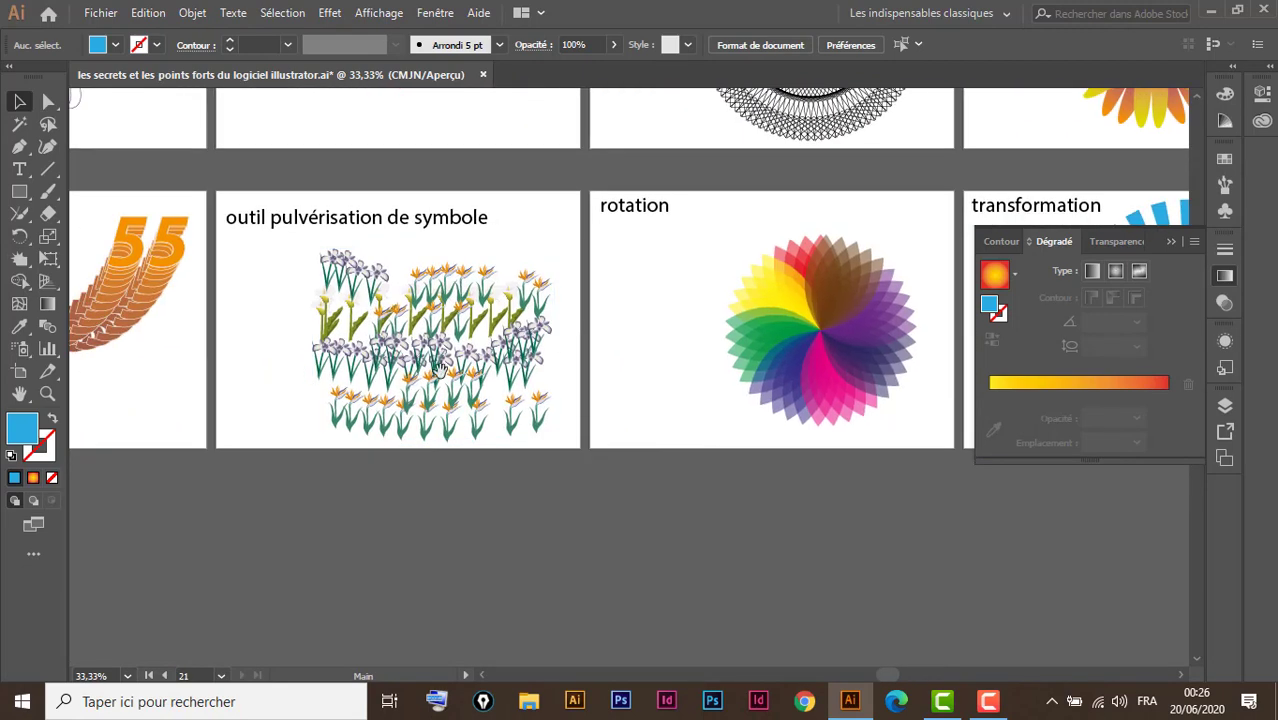
pyautogui.moveTo(234, 386)
pyautogui.mouseDown()
pyautogui.moveTo(442, 374)
pyautogui.moveTo(397, 374)
pyautogui.moveTo(436, 383)
pyautogui.moveTo(439, 368)
pyautogui.mouseUp()
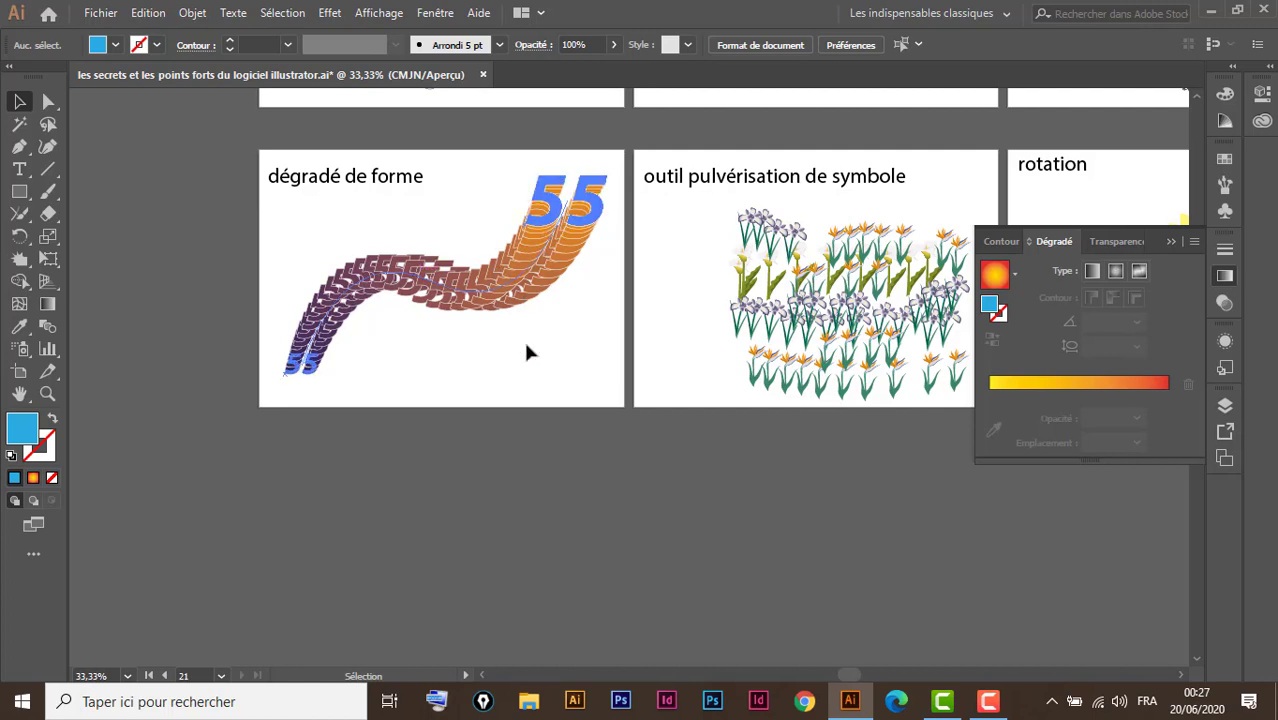
pyautogui.moveTo(543, 461); pyautogui.dragTo(555, 429)
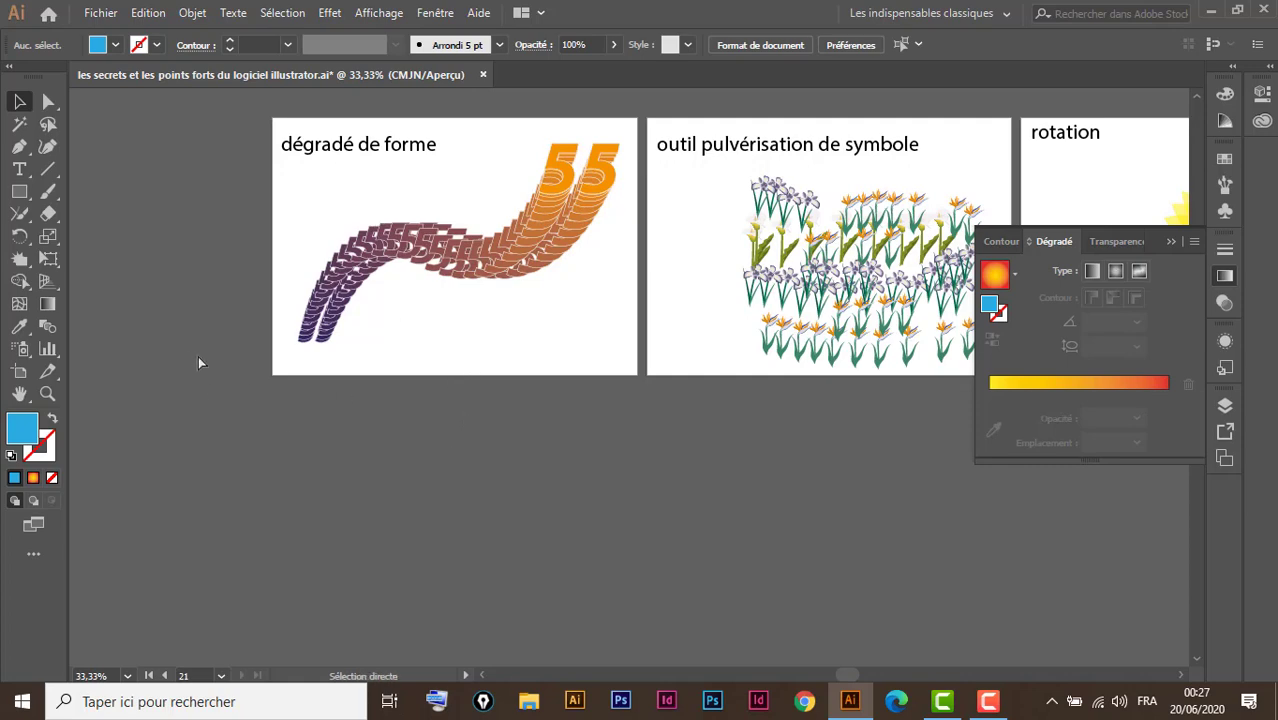
pyautogui.hotkey('ctrl', '-')
pyautogui.hotkey('ctrl', '-')
pyautogui.hotkey('ctrl', '-')
pyautogui.hotkey('ctrl', '-')
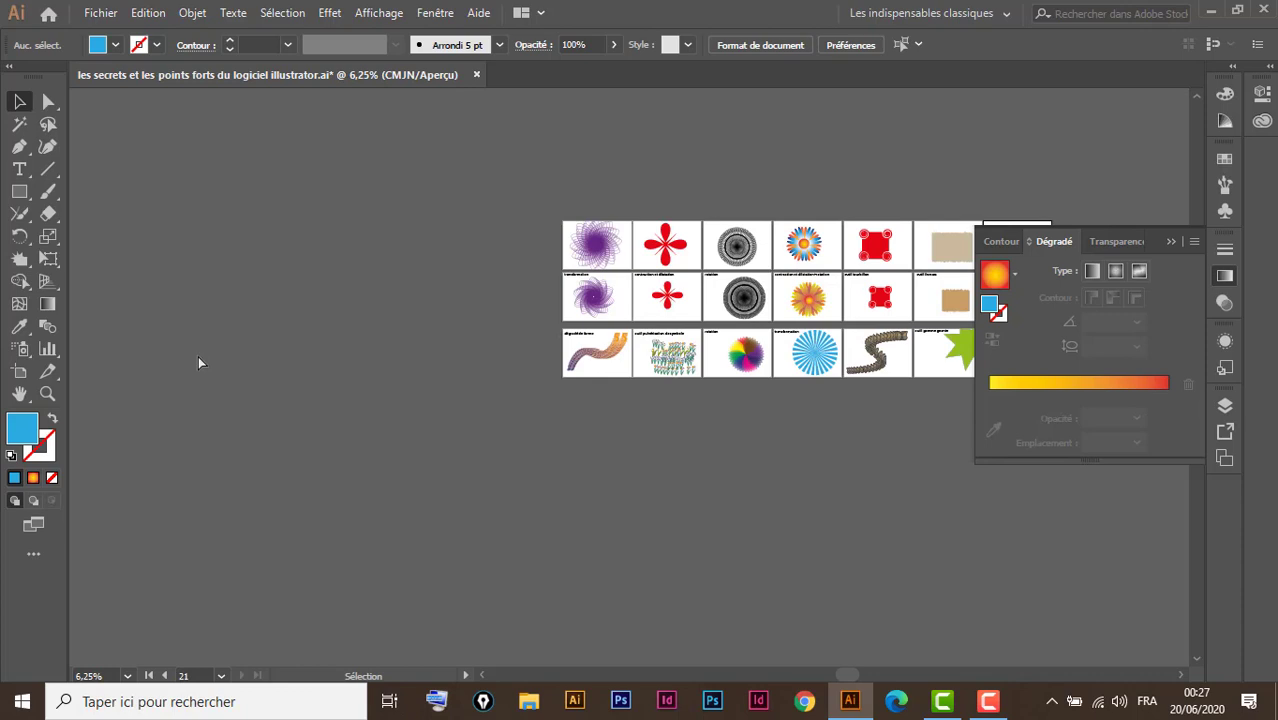
pyautogui.moveTo(790, 461); pyautogui.dragTo(542, 468)
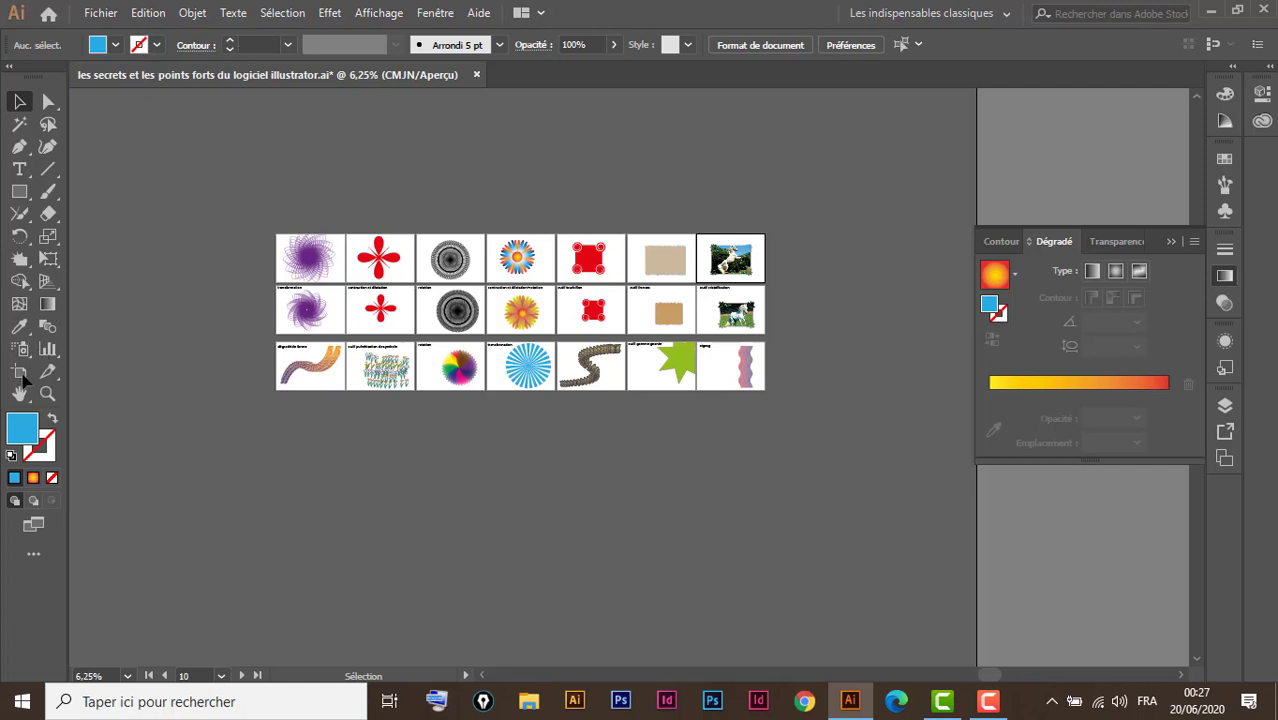
# Step: Create blank A4 artboard Plan de travail 23 directly beneath artboard 10, dégradé de forme
pyautogui.click(21, 374)
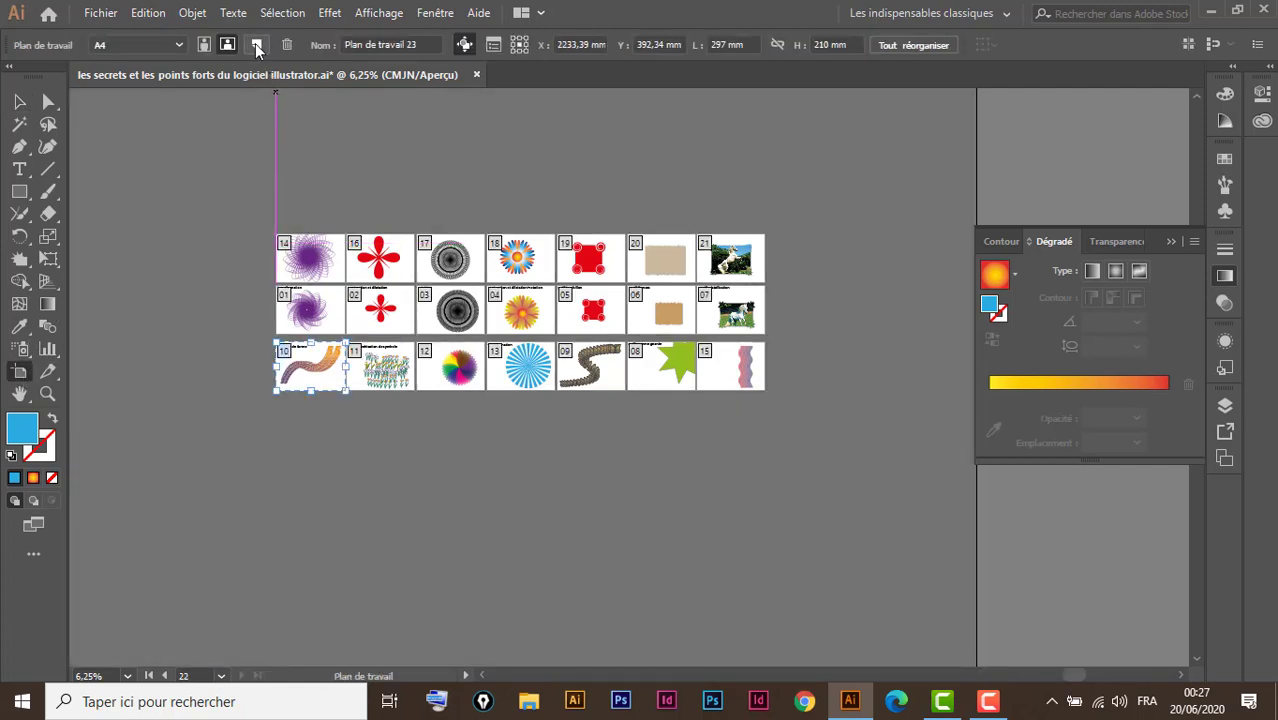
pyautogui.click(257, 46)
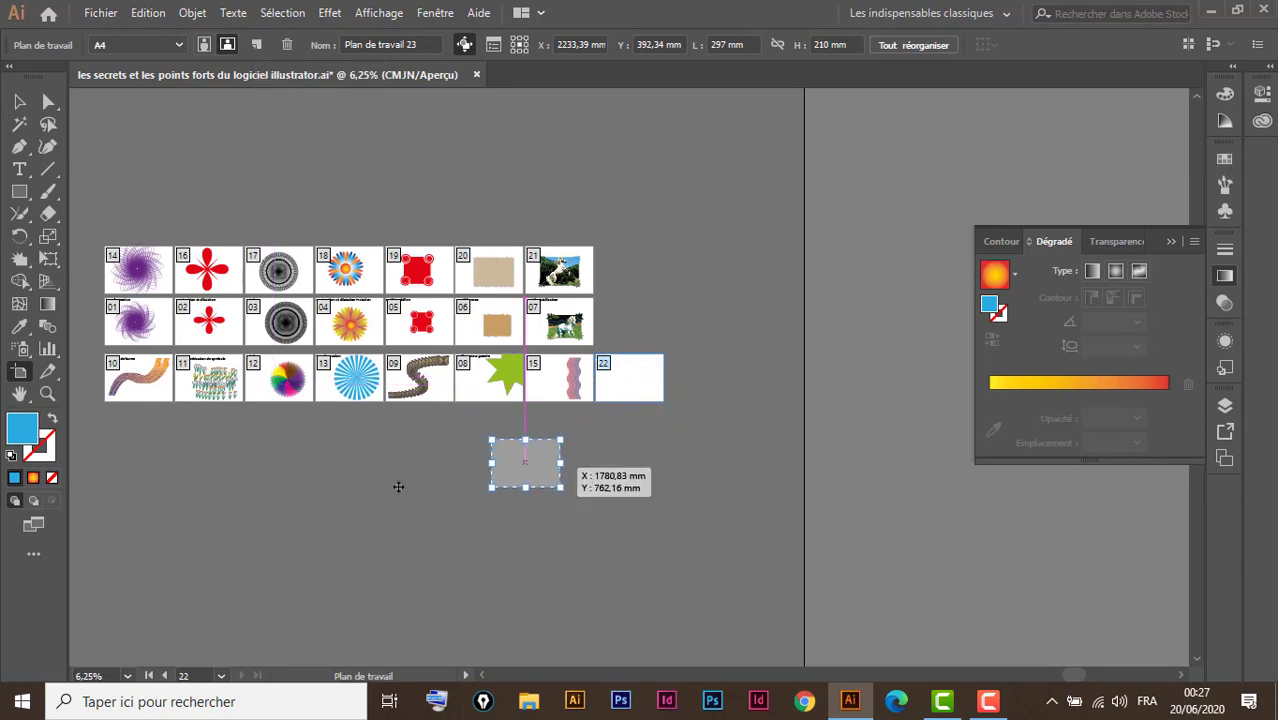
pyautogui.moveTo(398, 487); pyautogui.dragTo(247, 461)
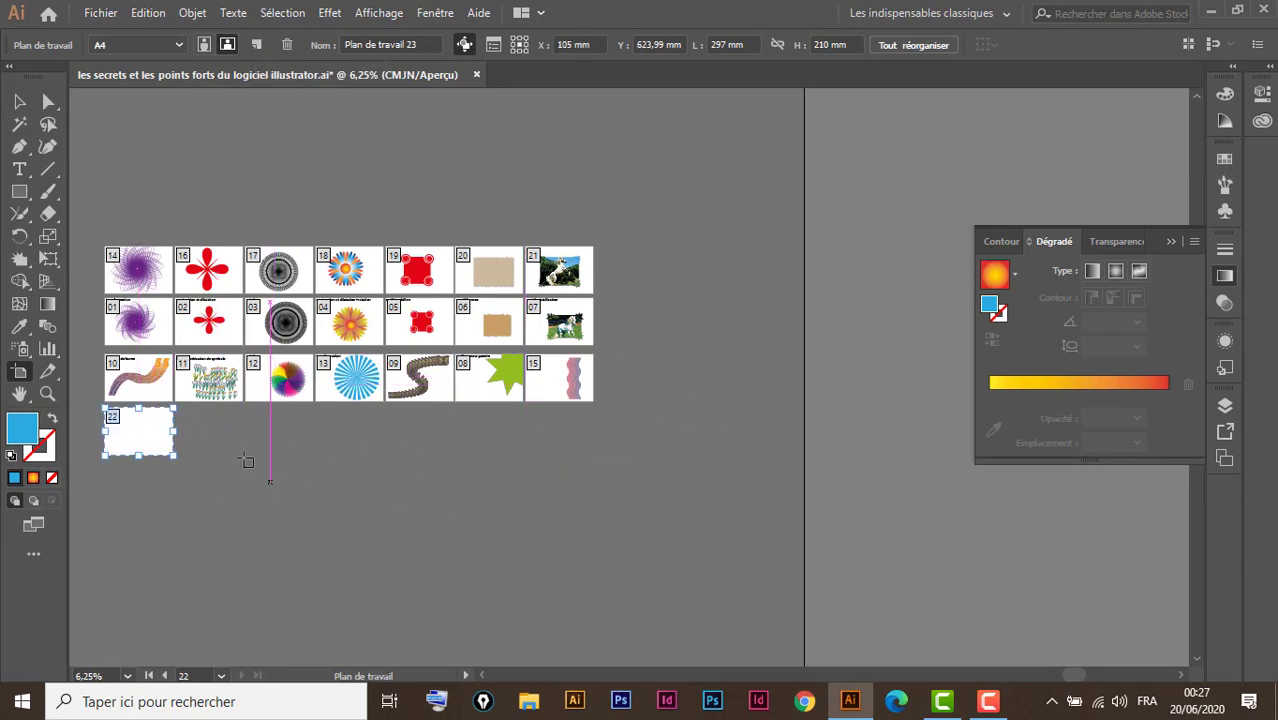
pyautogui.moveTo(260, 514); pyautogui.dragTo(421, 485)
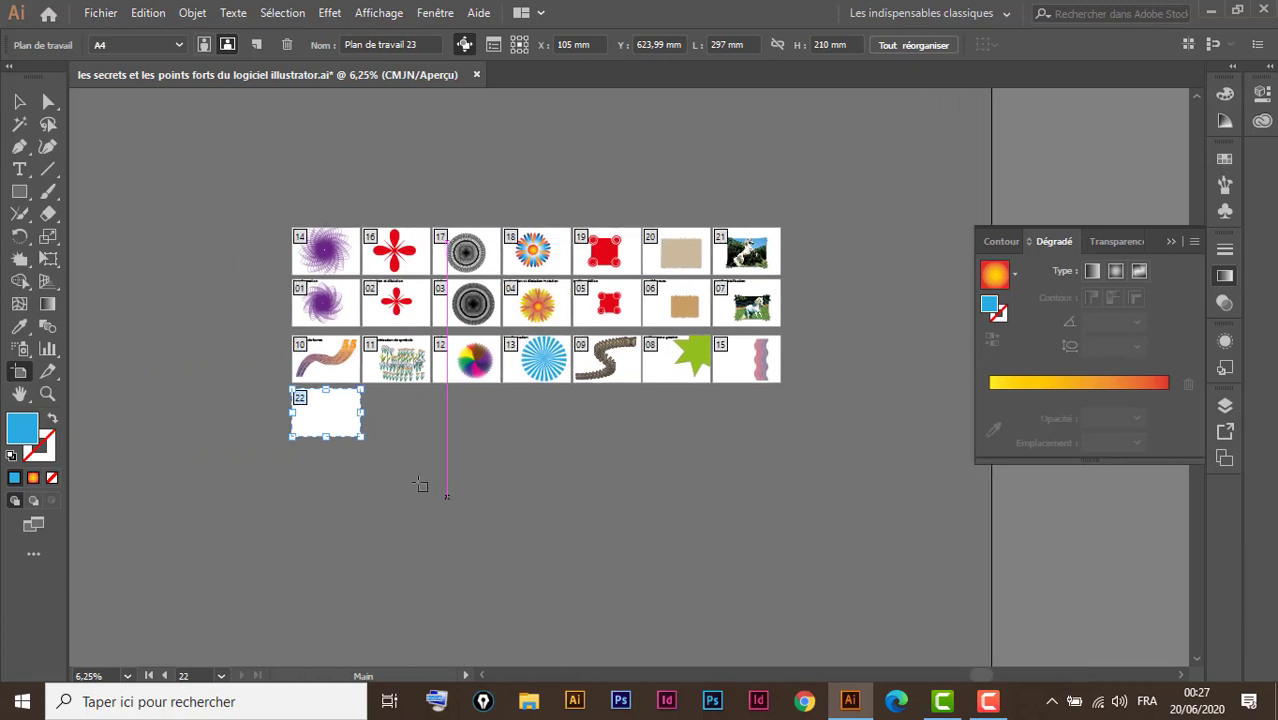
pyautogui.hotkey('ctrl', 'space')
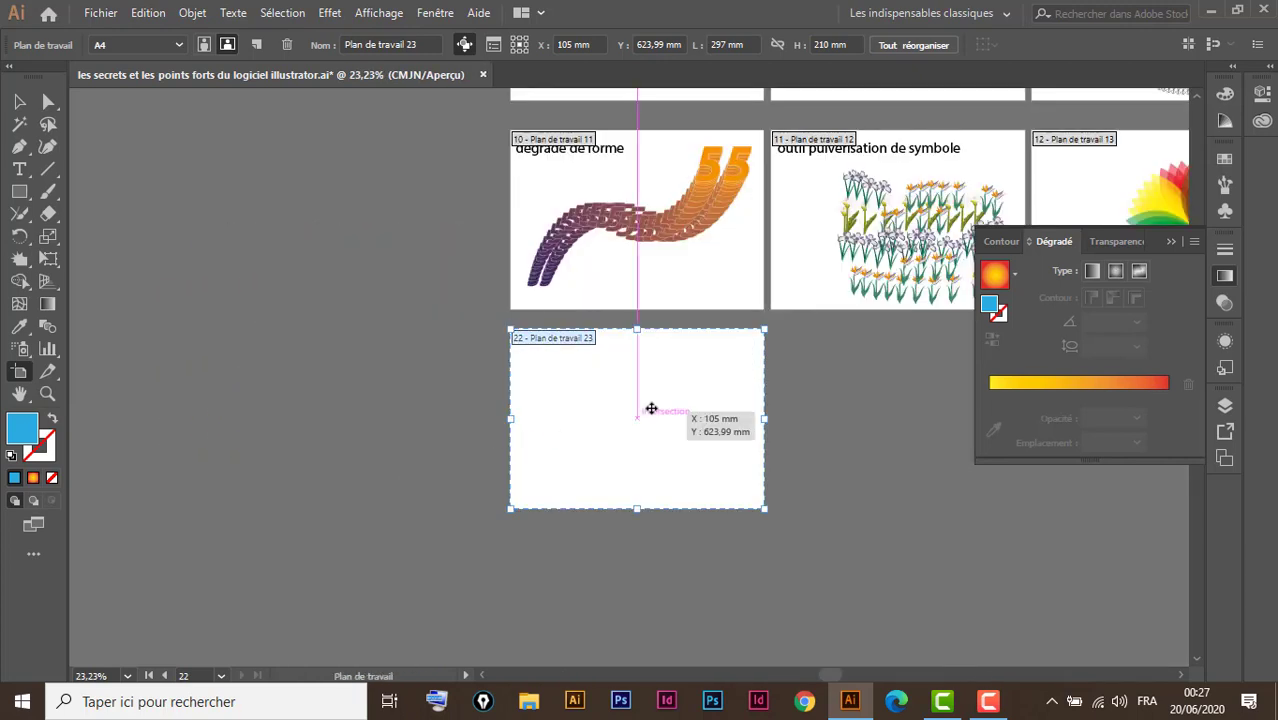
pyautogui.moveTo(651, 409); pyautogui.dragTo(651, 401)
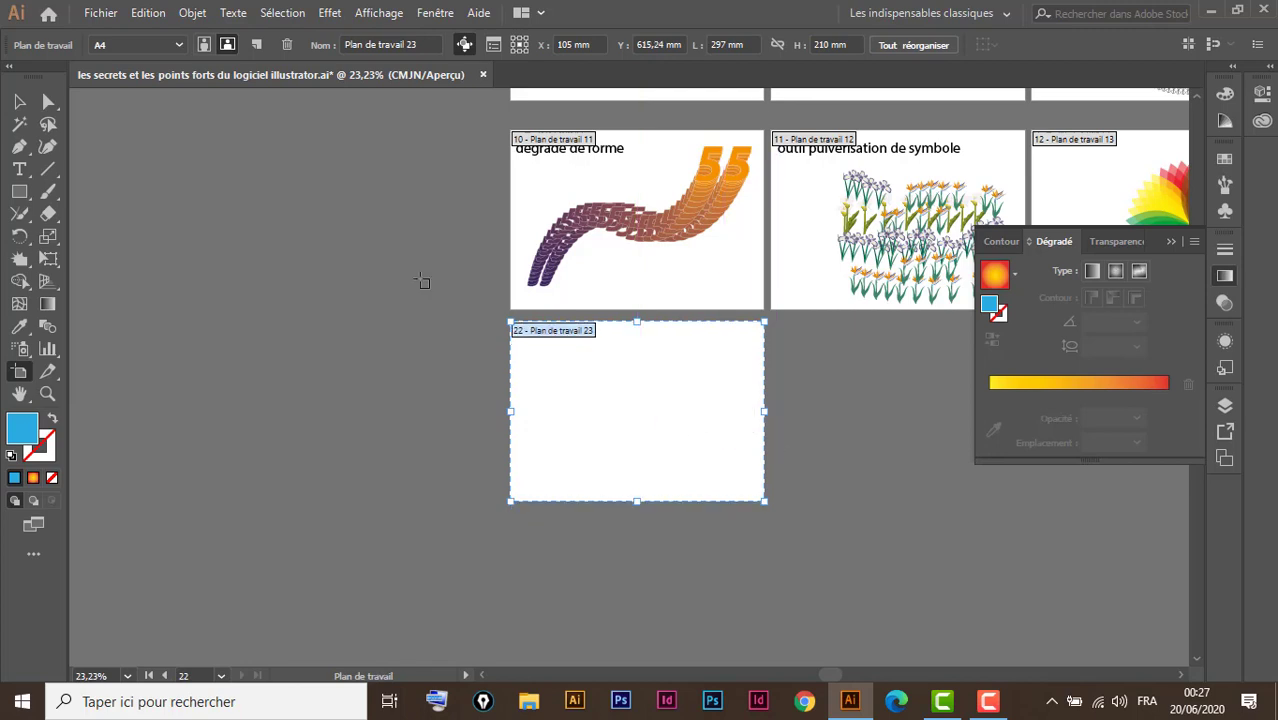
# Step: Zoom in on the new empty artboard, deleting an accidentally drawn text frame
pyautogui.press('v')
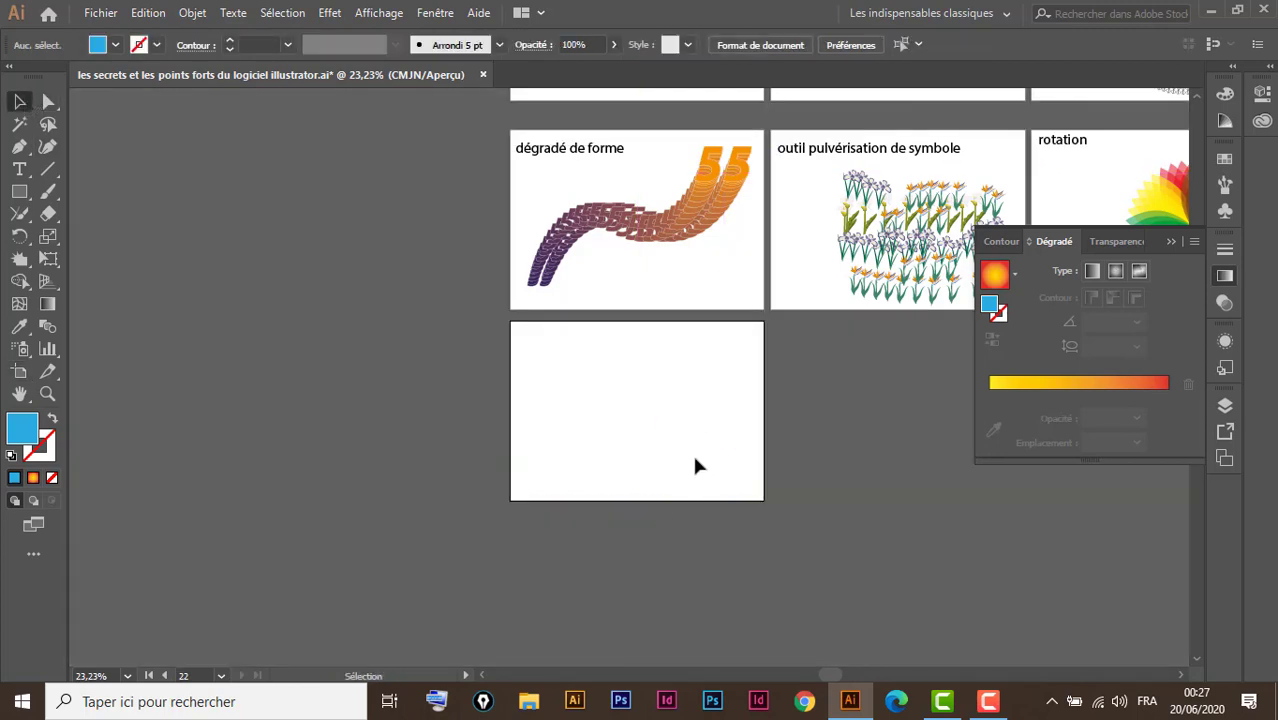
pyautogui.moveTo(696, 465); pyautogui.dragTo(587, 477)
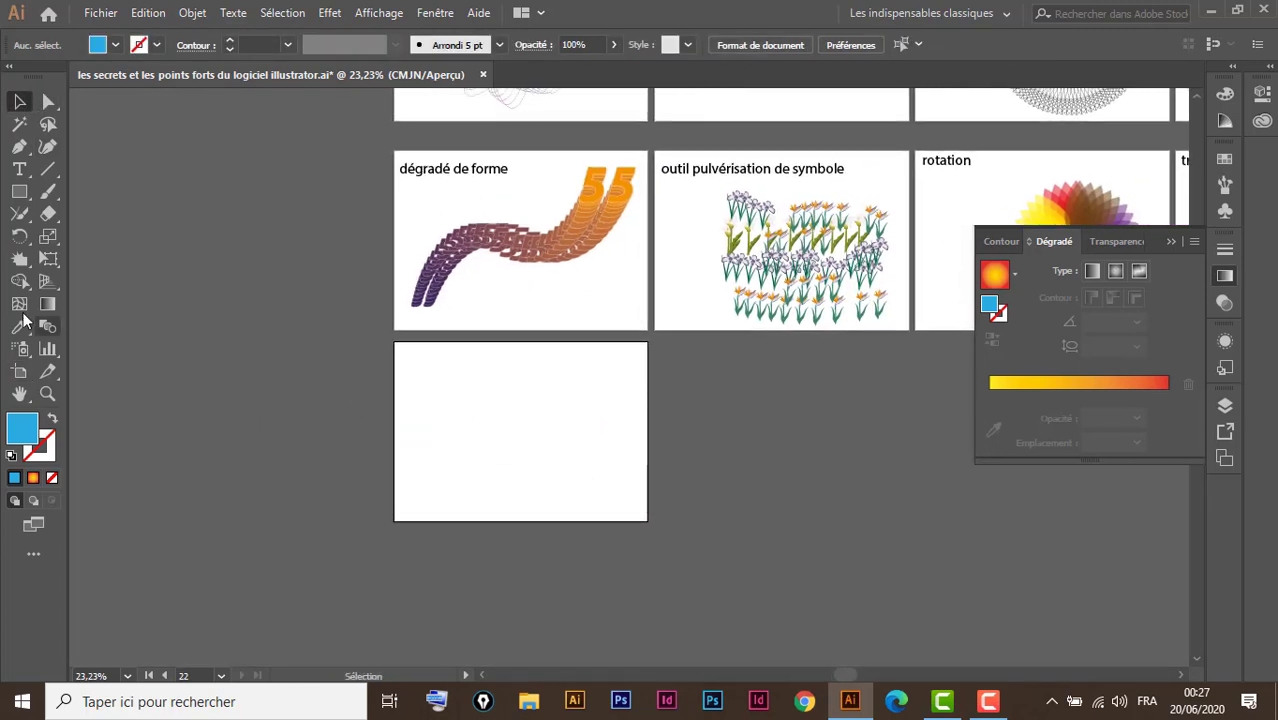
pyautogui.click(26, 173)
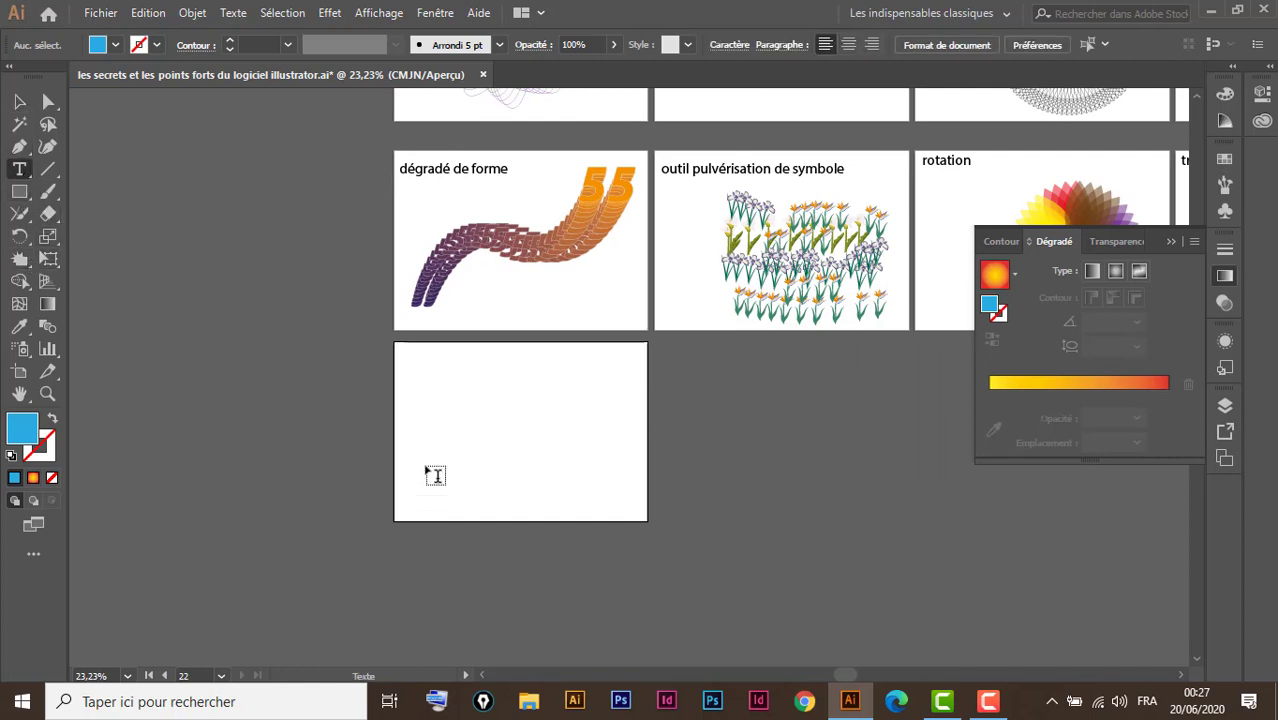
pyautogui.hotkey('ctrl', 'space')
pyautogui.moveTo(394, 310); pyautogui.dragTo(681, 592)
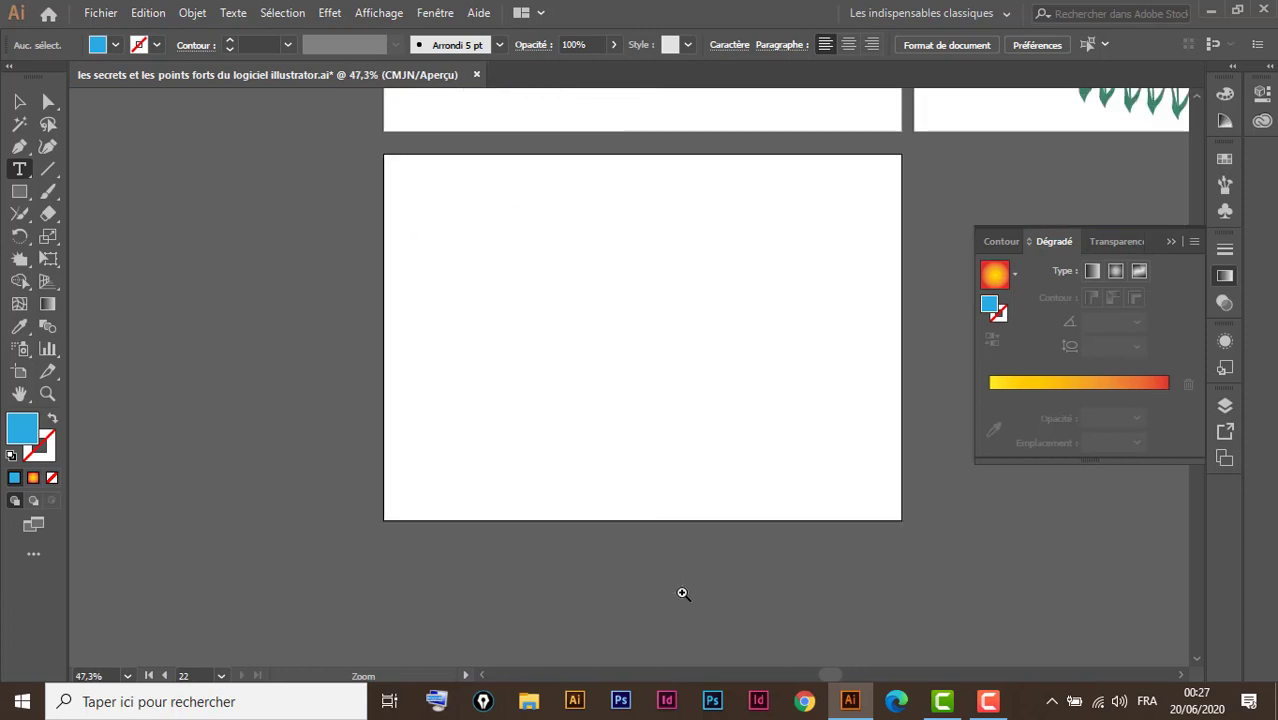
pyautogui.moveTo(405, 459); pyautogui.dragTo(470, 508)
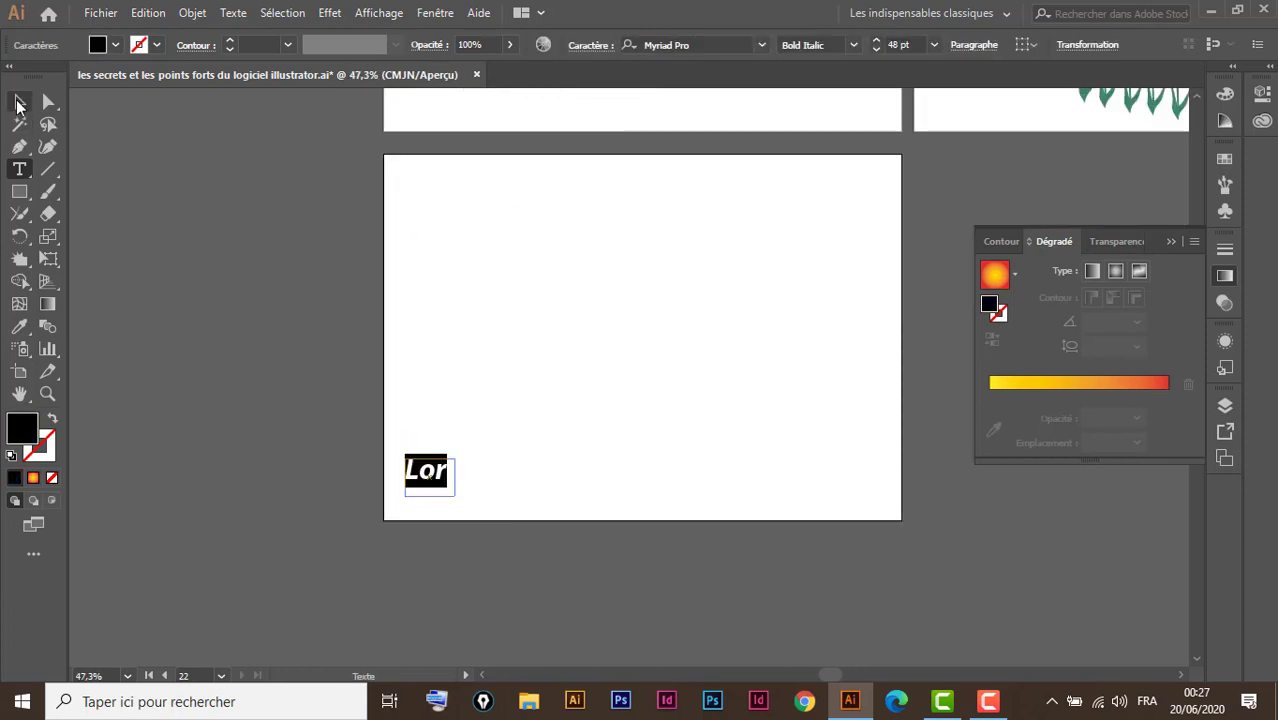
pyautogui.click(18, 103)
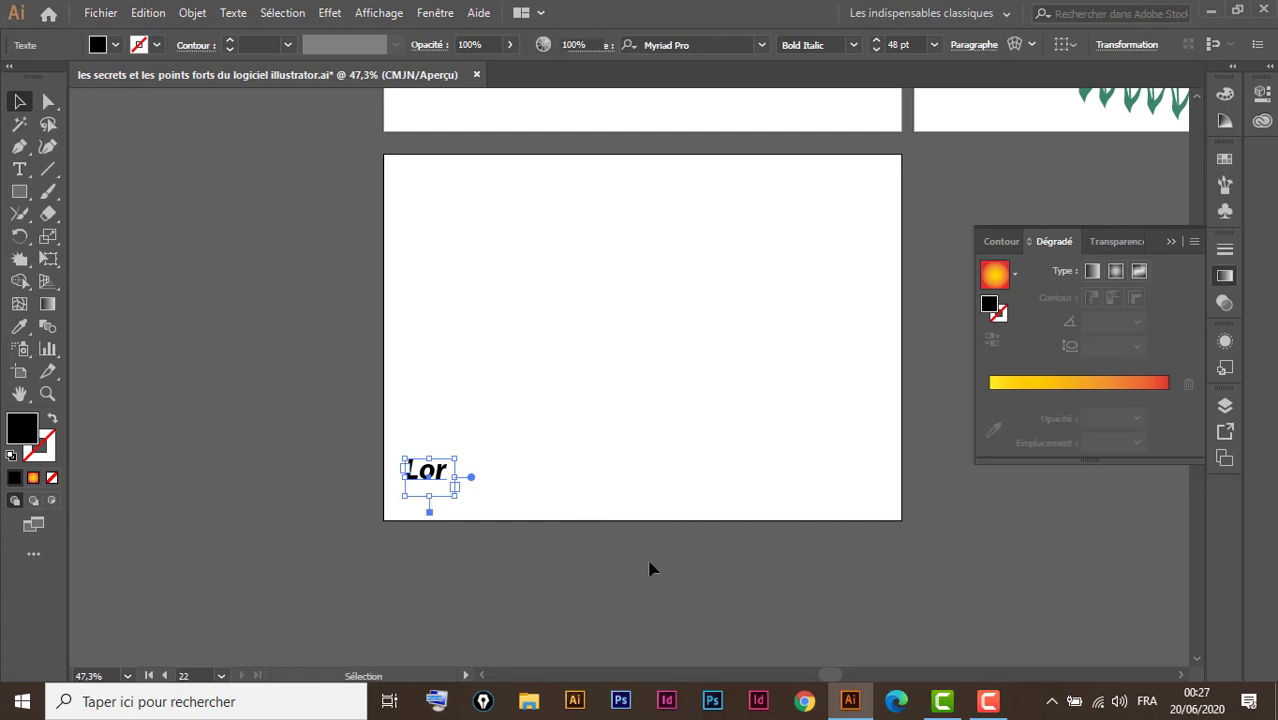
pyautogui.press('Delete')
# Step: Type a bold italic '25' at bottom-left, enlarge it, and Alt-drag a copy top-right
pyautogui.click(17, 168)
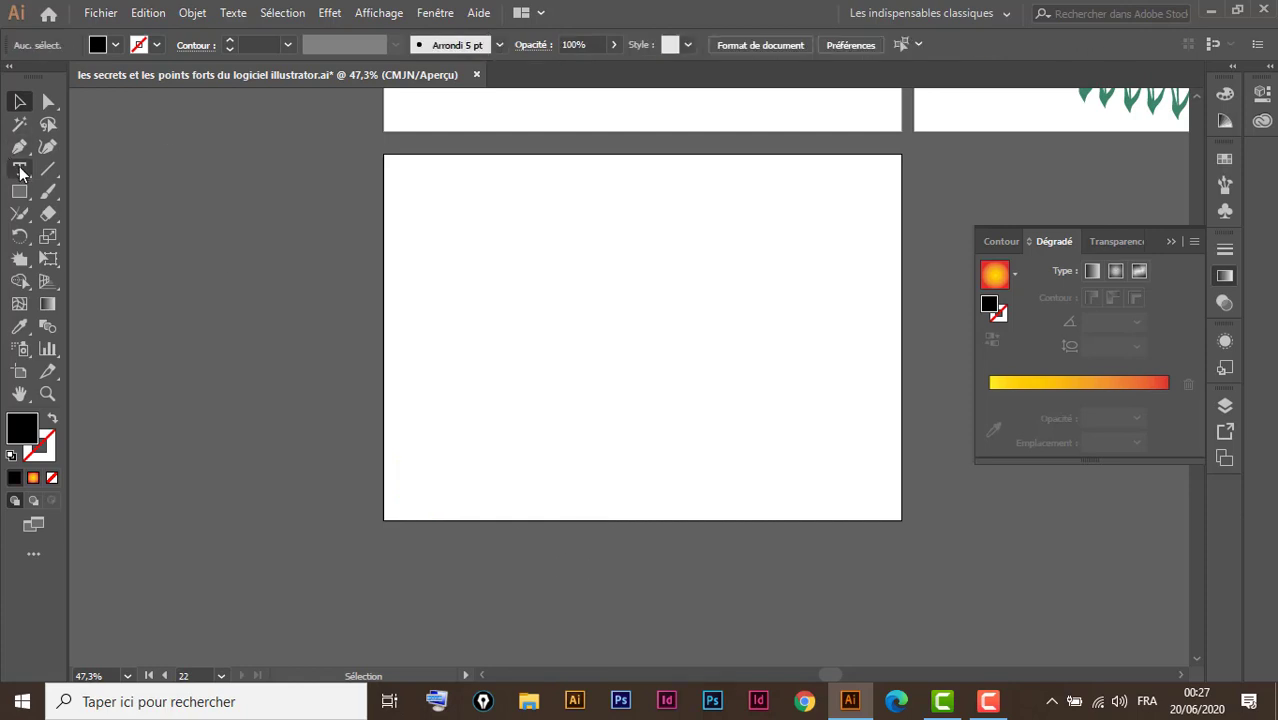
pyautogui.click(419, 498)
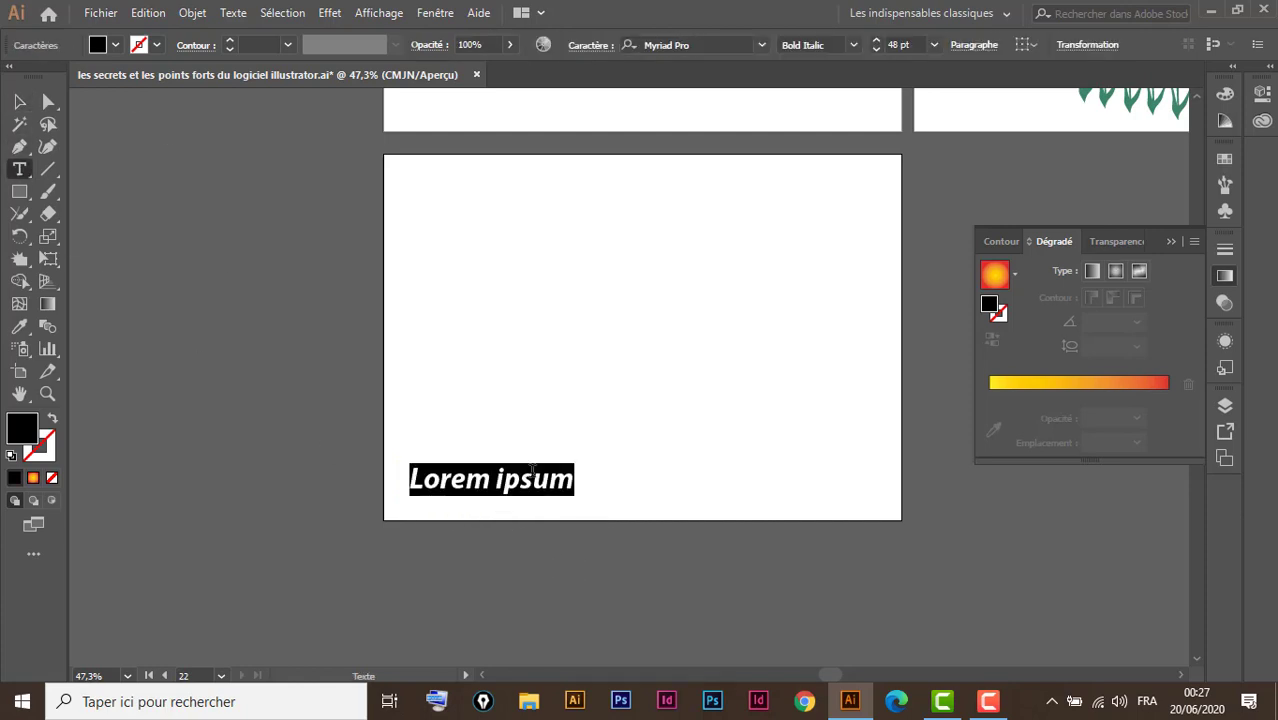
pyautogui.write('25')
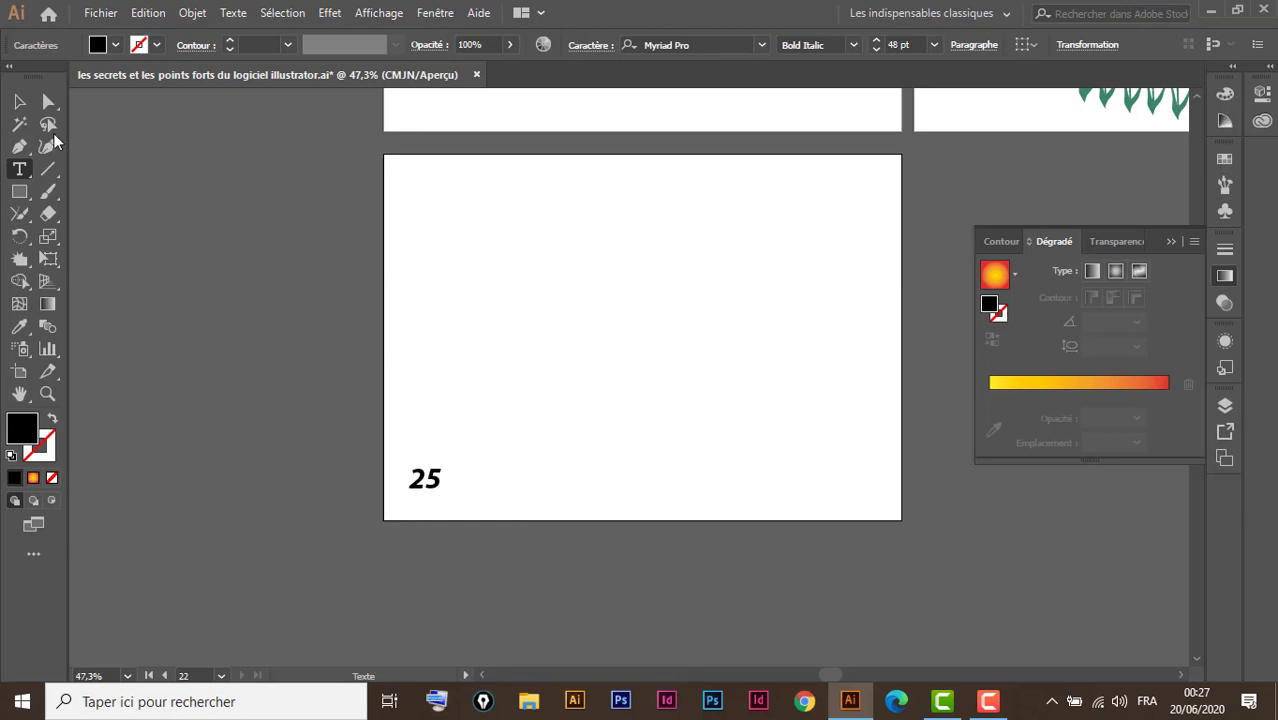
pyautogui.click(19, 101)
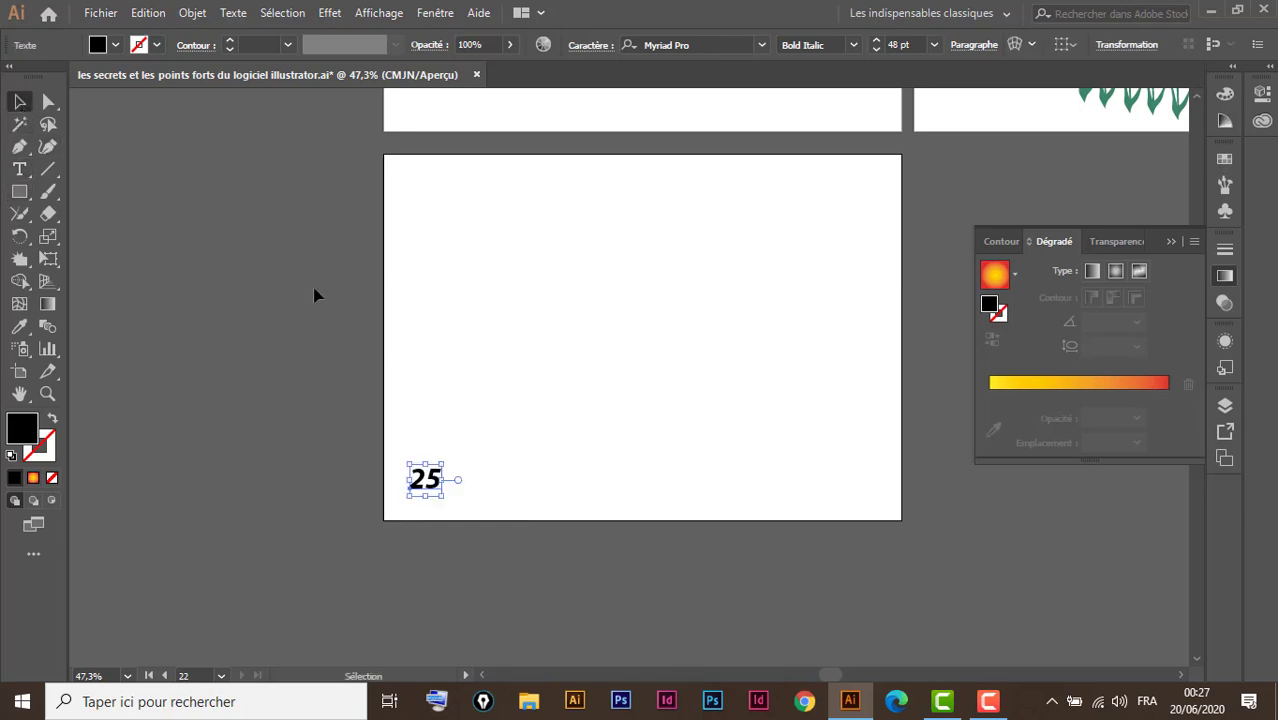
pyautogui.click(876, 40)
pyautogui.click(876, 40)
pyautogui.click(876, 40)
pyautogui.click(876, 40)
pyautogui.click(876, 40)
pyautogui.moveTo(443, 485)
pyautogui.mouseDown()
pyautogui.moveTo(866, 193)
pyautogui.moveTo(784, 259)
pyautogui.moveTo(791, 250)
pyautogui.mouseUp()
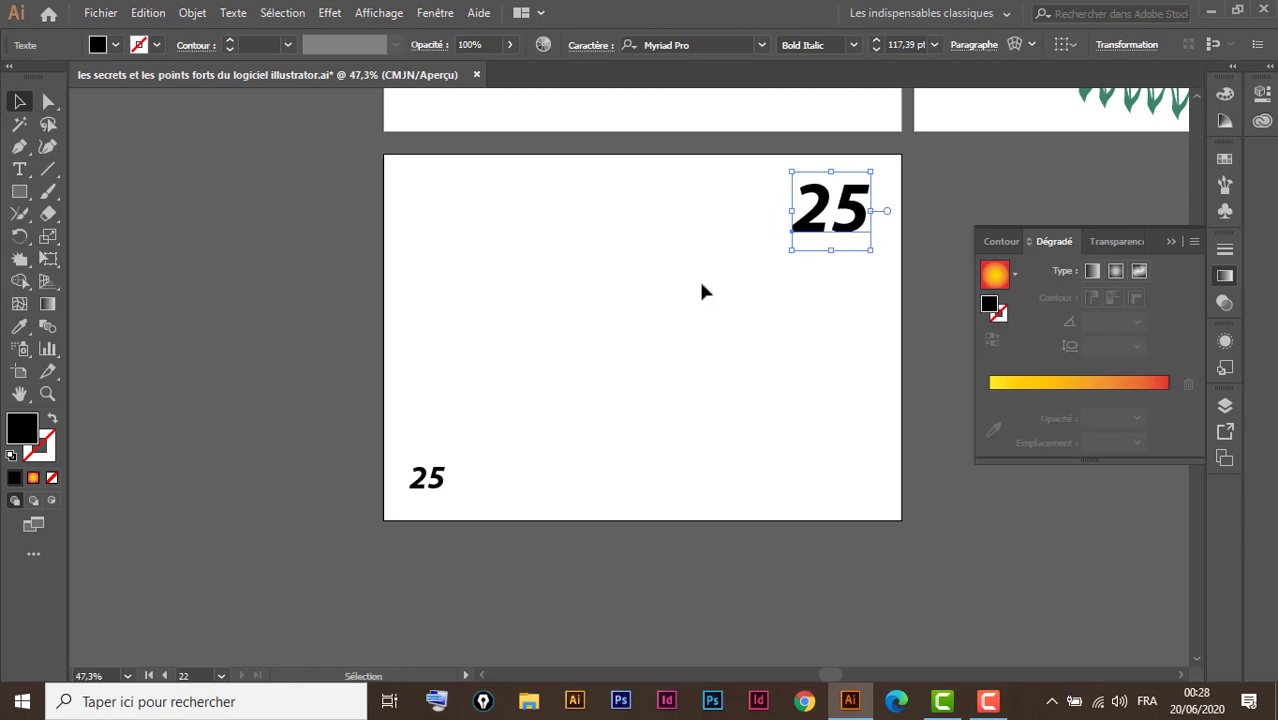
# Step: Fill the large 25 with an orange swatch and the small 25 with purple, then select both
pyautogui.click(115, 45)
pyautogui.click(182, 77)
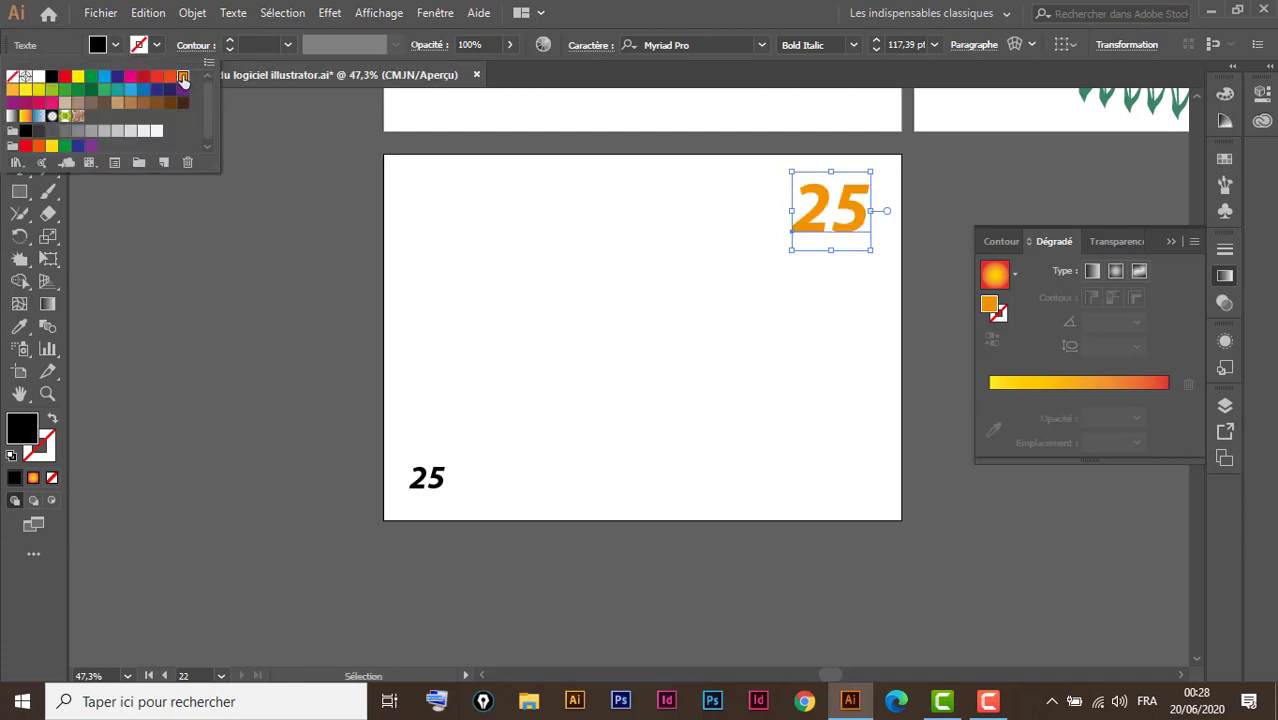
pyautogui.click(436, 481)
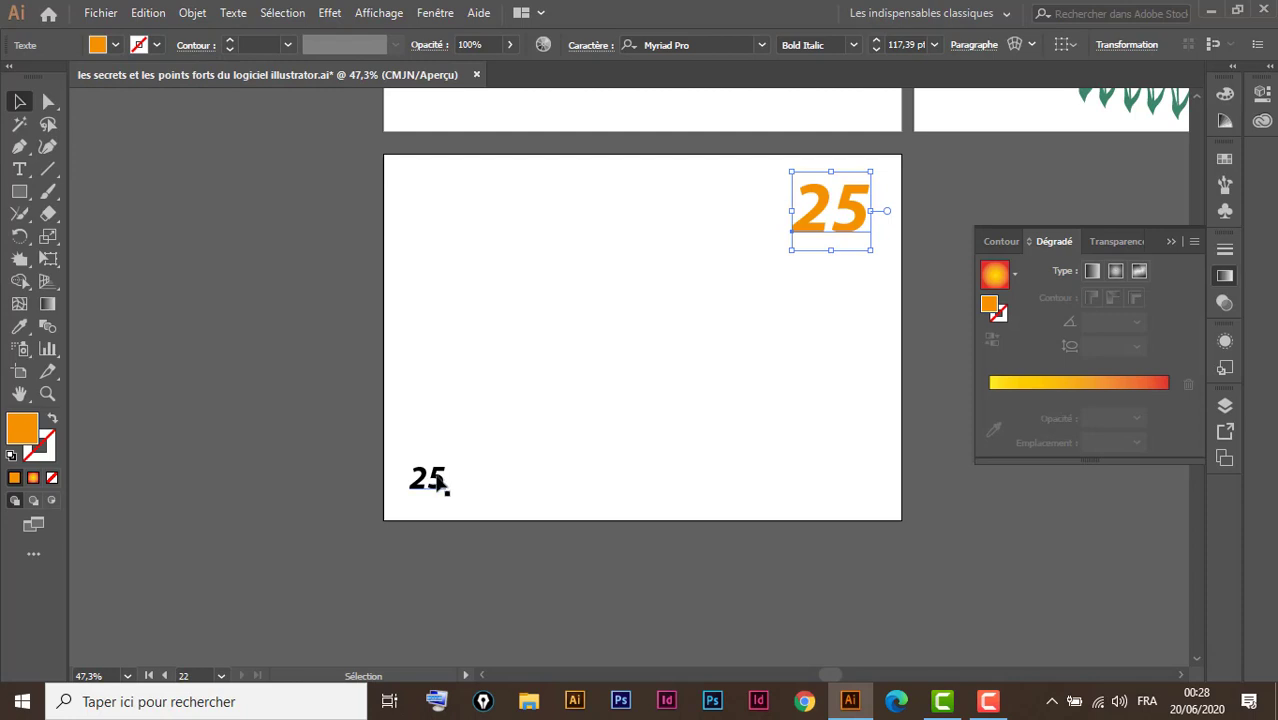
pyautogui.click(443, 485)
pyautogui.click(115, 45)
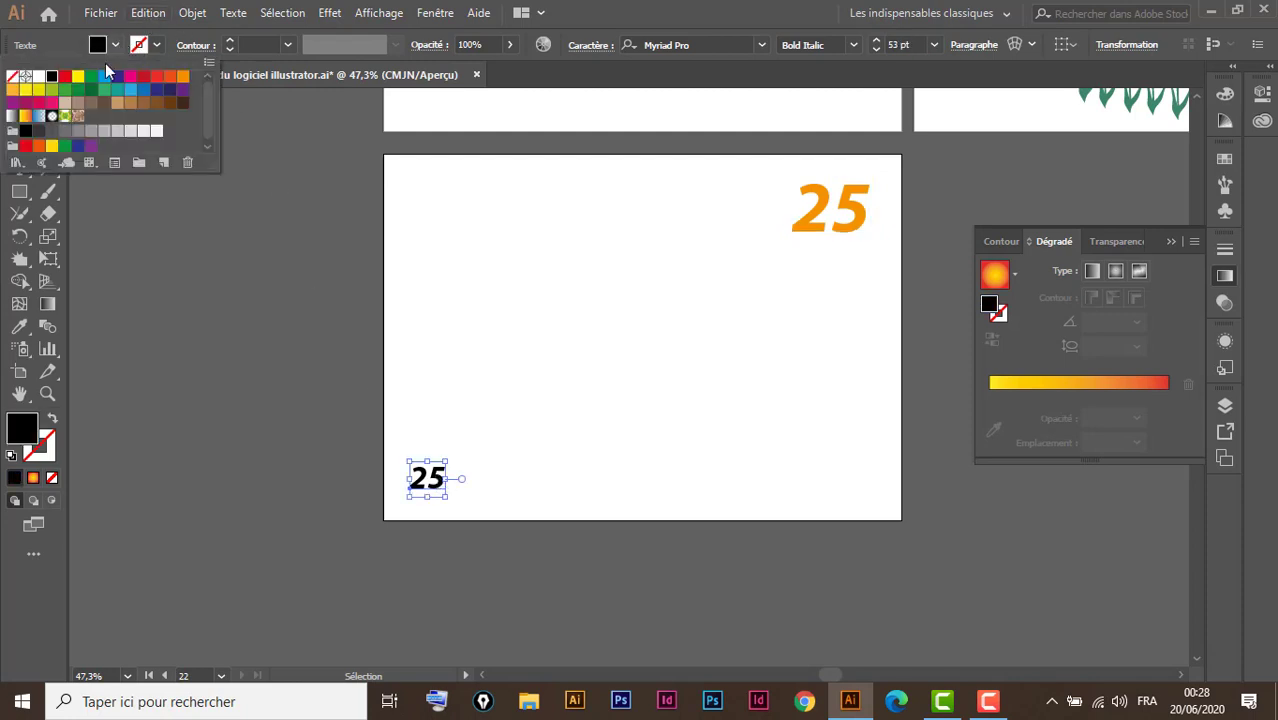
pyautogui.click(180, 91)
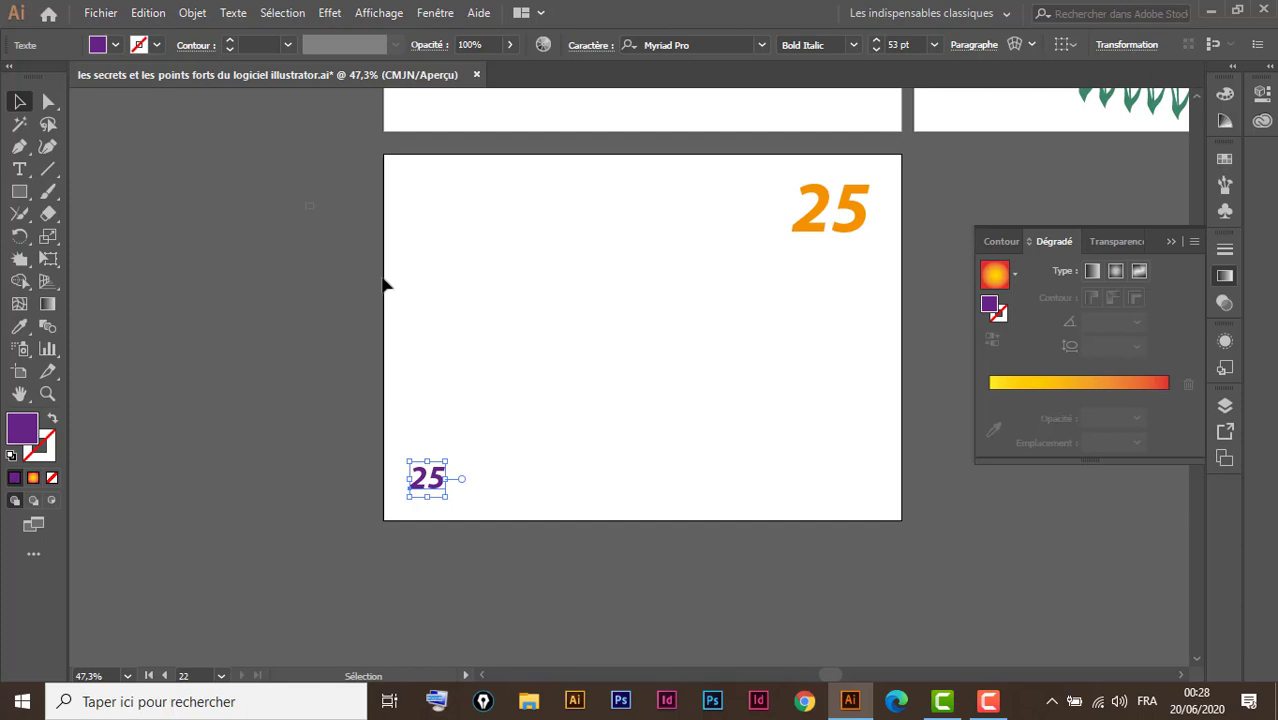
pyautogui.moveTo(309, 203); pyautogui.dragTo(896, 556)
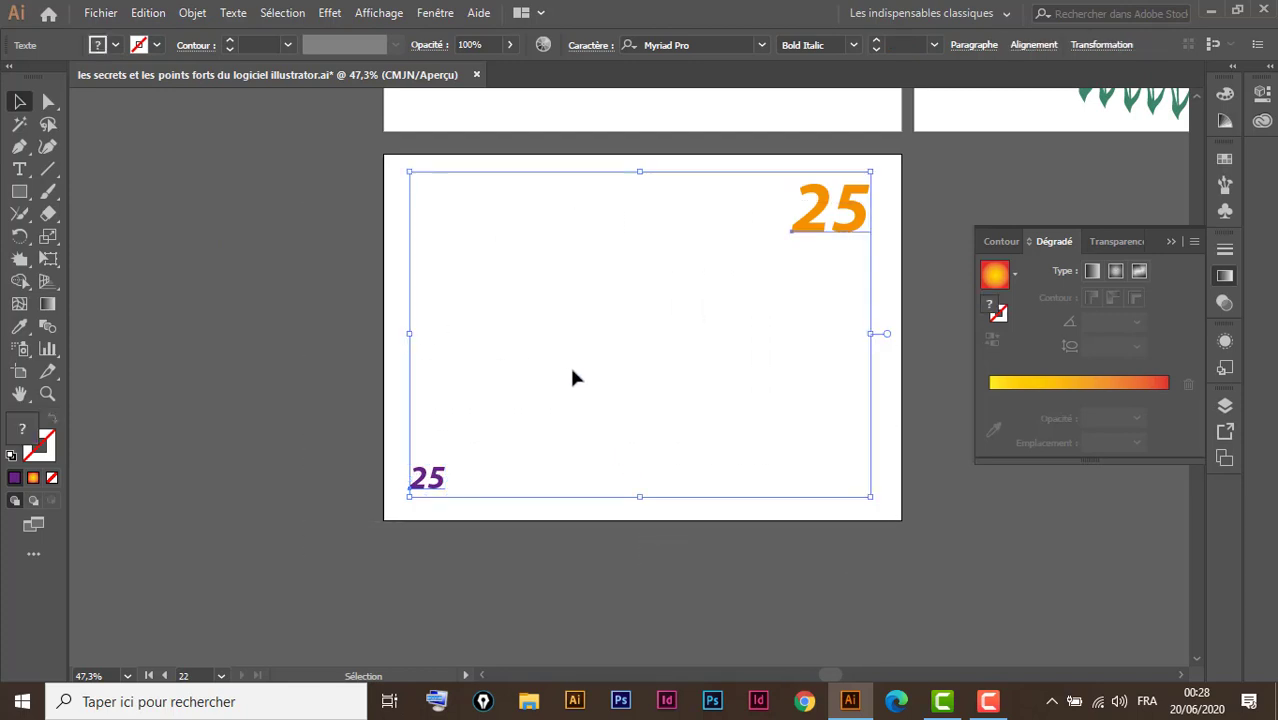
# Step: Blend from the purple 25 to the orange 25 with the Blend tool and select the blend
pyautogui.click(48, 328)
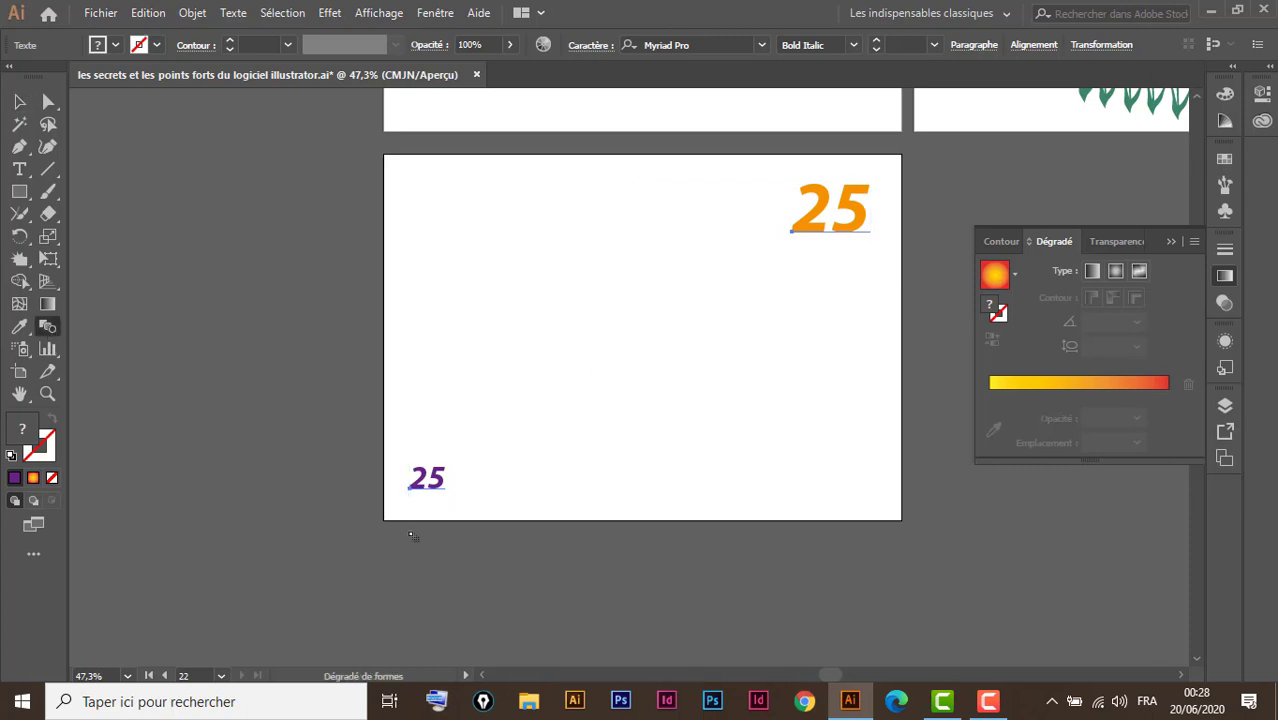
pyautogui.click(437, 481)
pyautogui.click(804, 233)
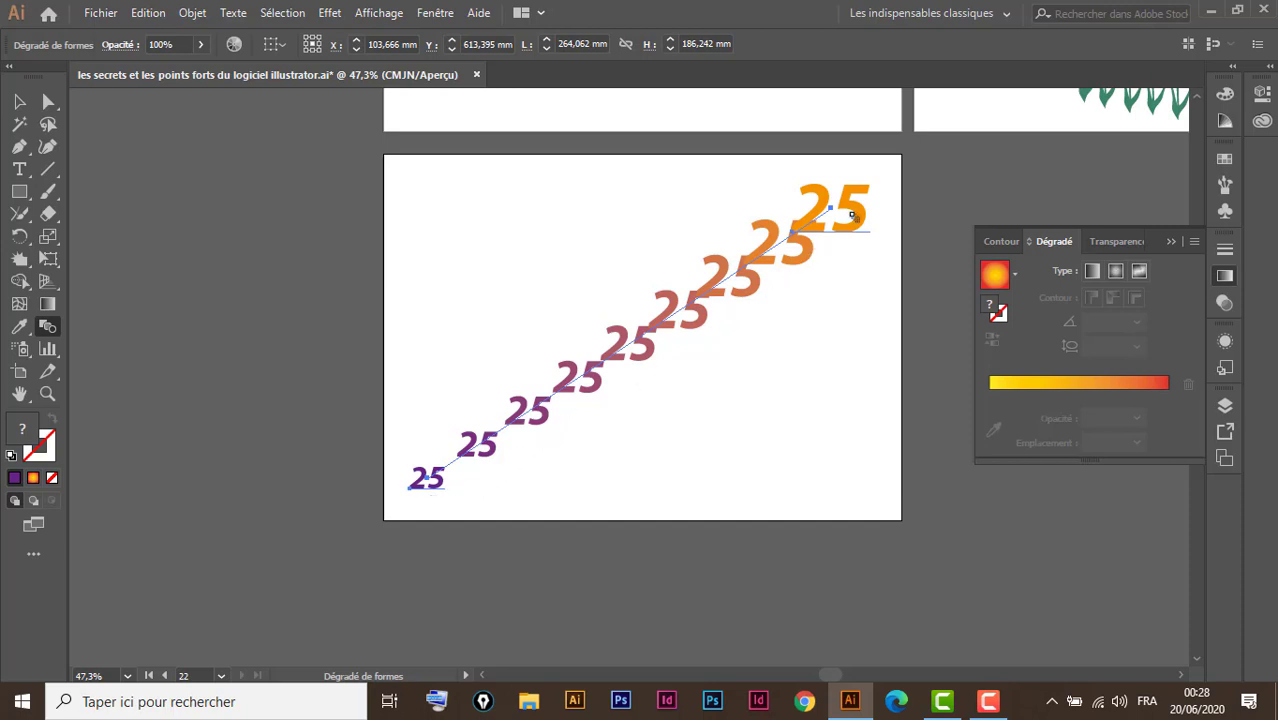
pyautogui.click(19, 104)
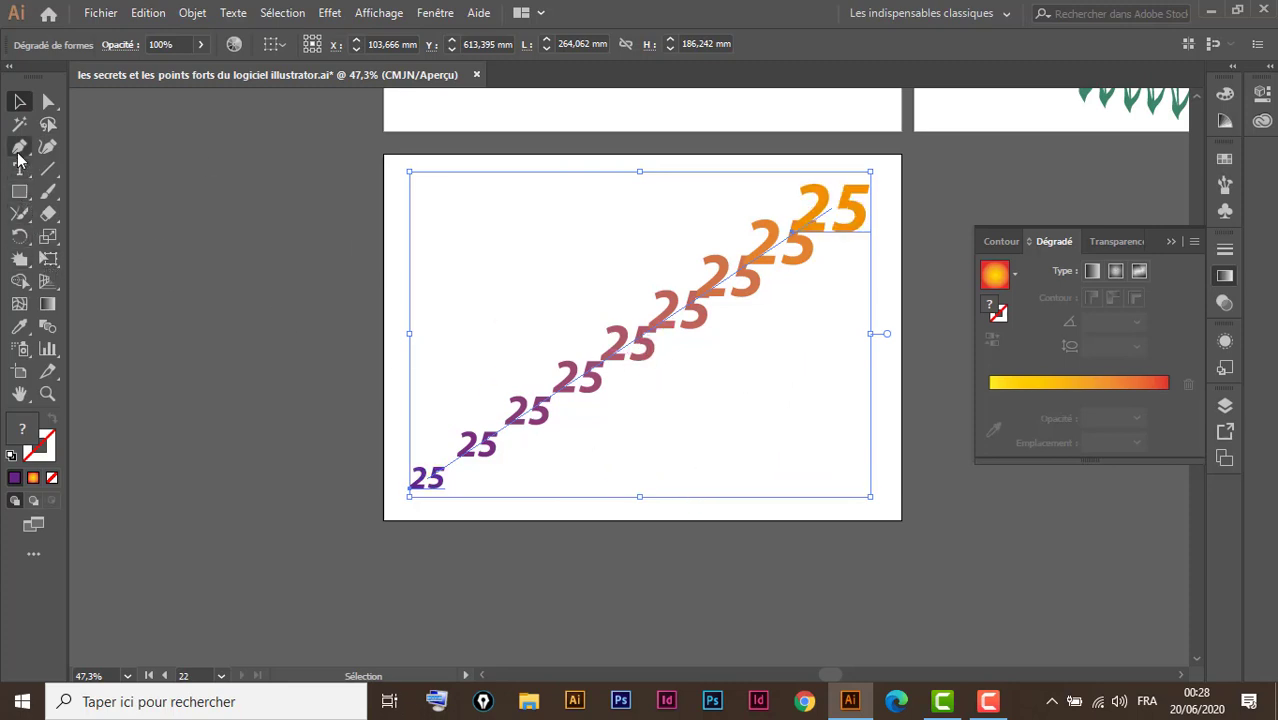
# Step: Add a mid-path anchor on the blend spine and drag its handles into an S-curve
pyautogui.click(18, 152)
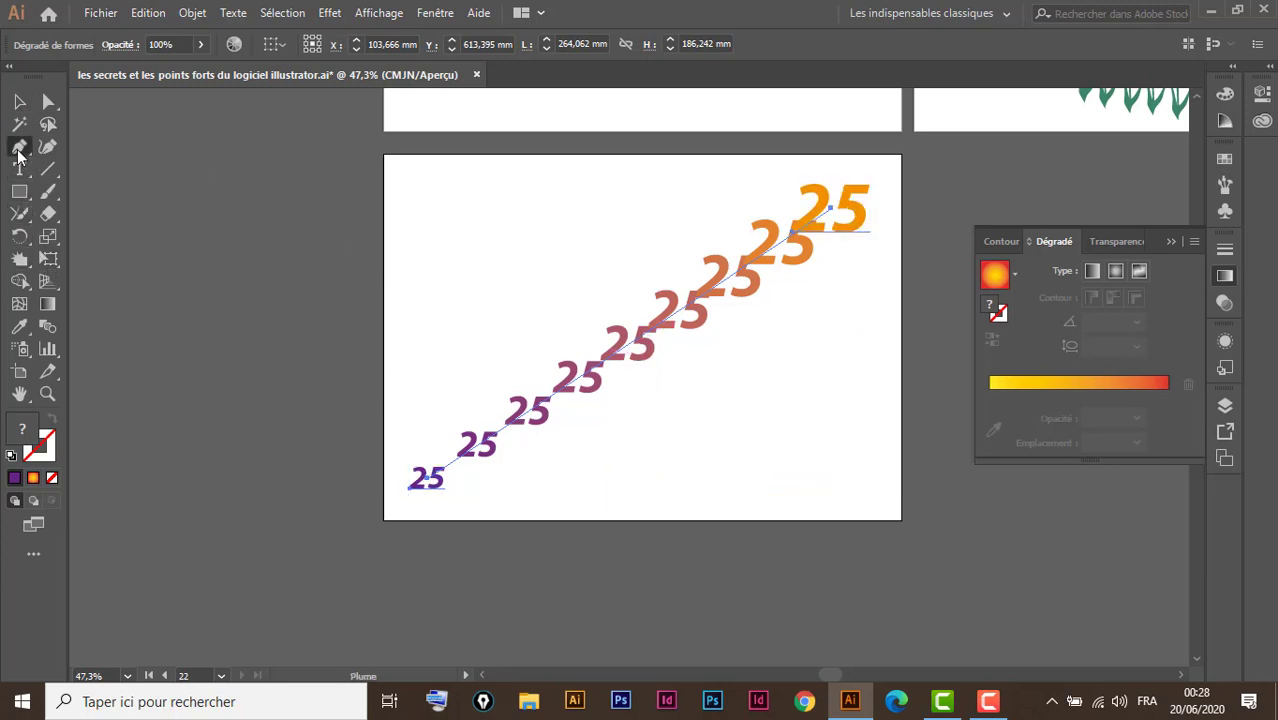
pyautogui.click(638, 345)
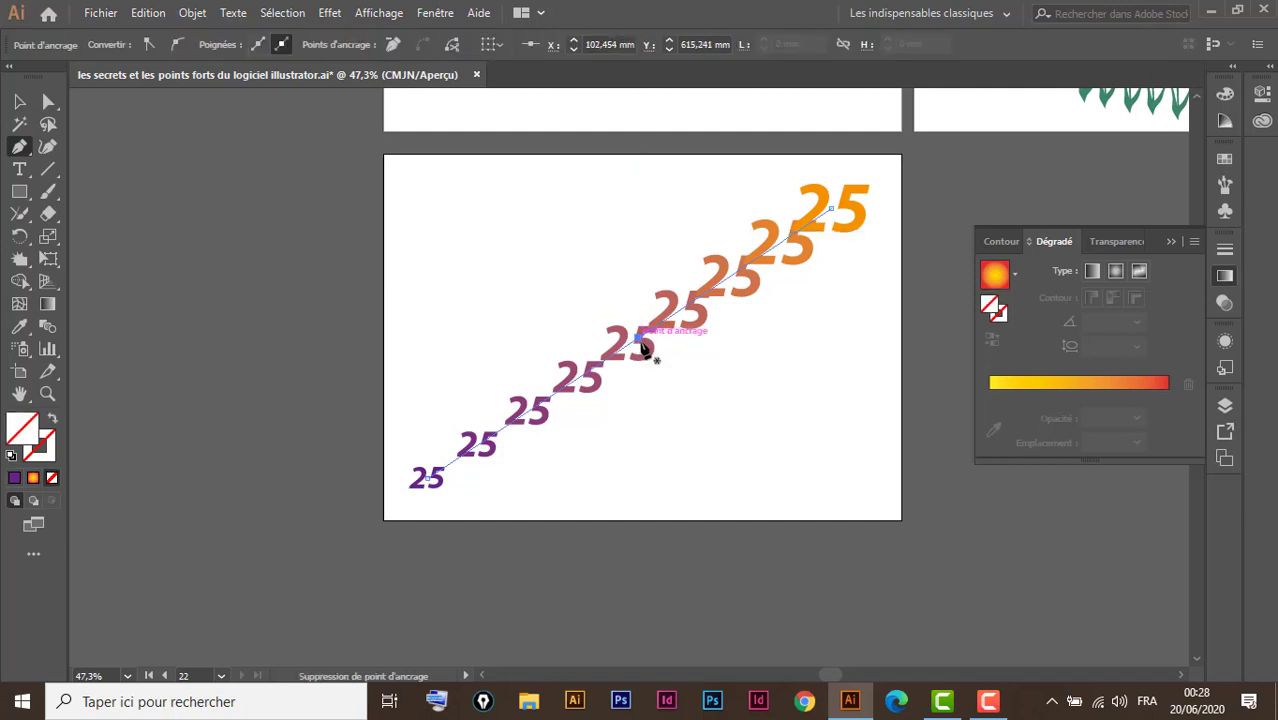
pyautogui.press('alt')
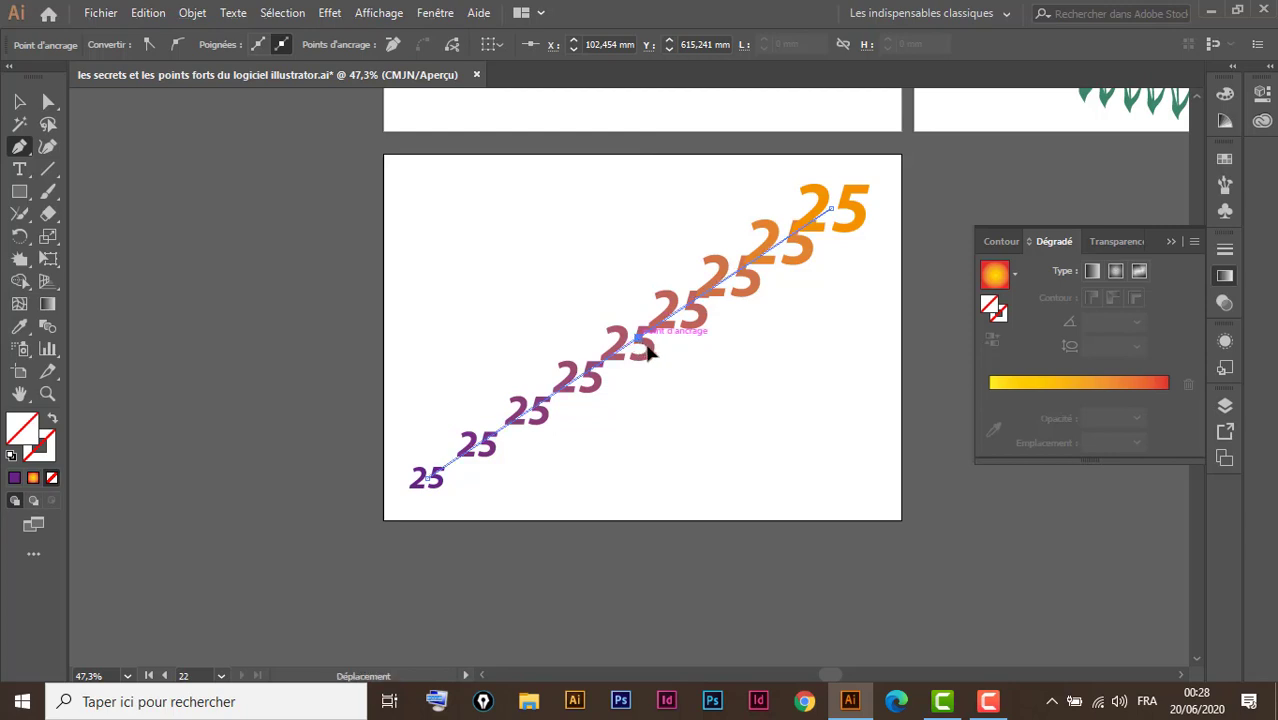
pyautogui.moveTo(638, 345)
pyautogui.mouseDown()
pyautogui.moveTo(719, 403)
pyautogui.moveTo(481, 262)
pyautogui.mouseUp()
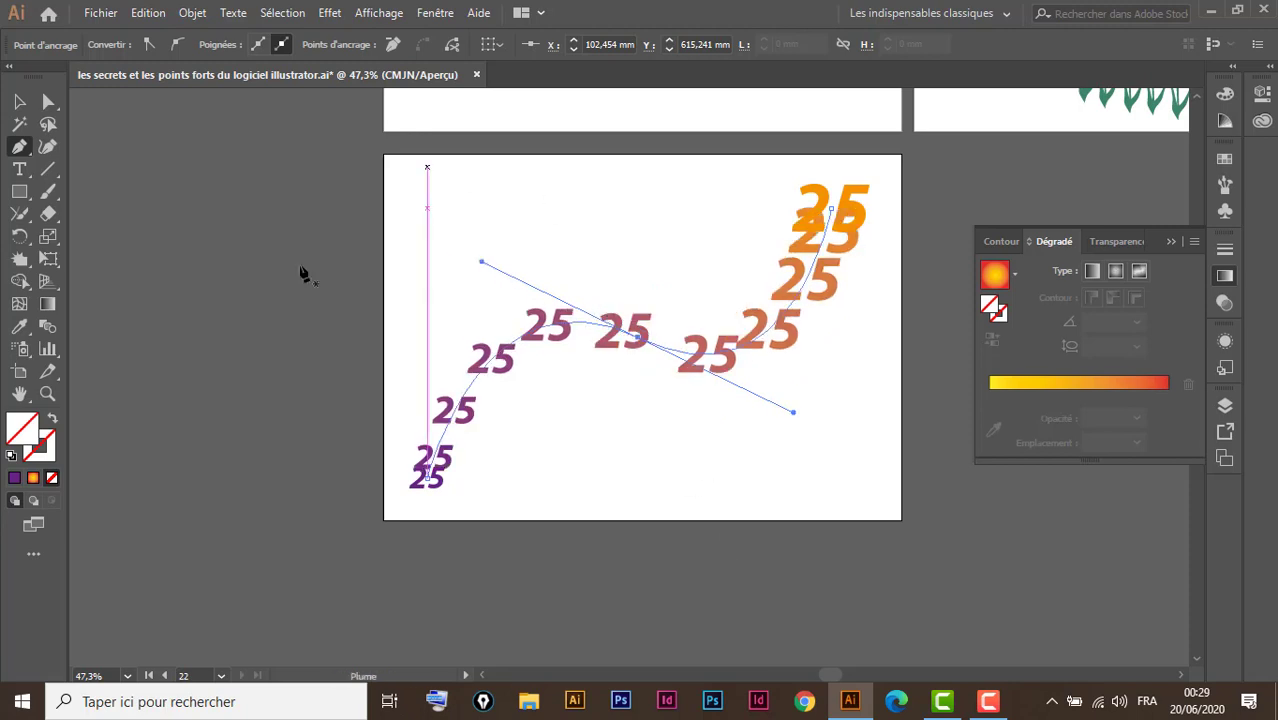
pyautogui.click(18, 102)
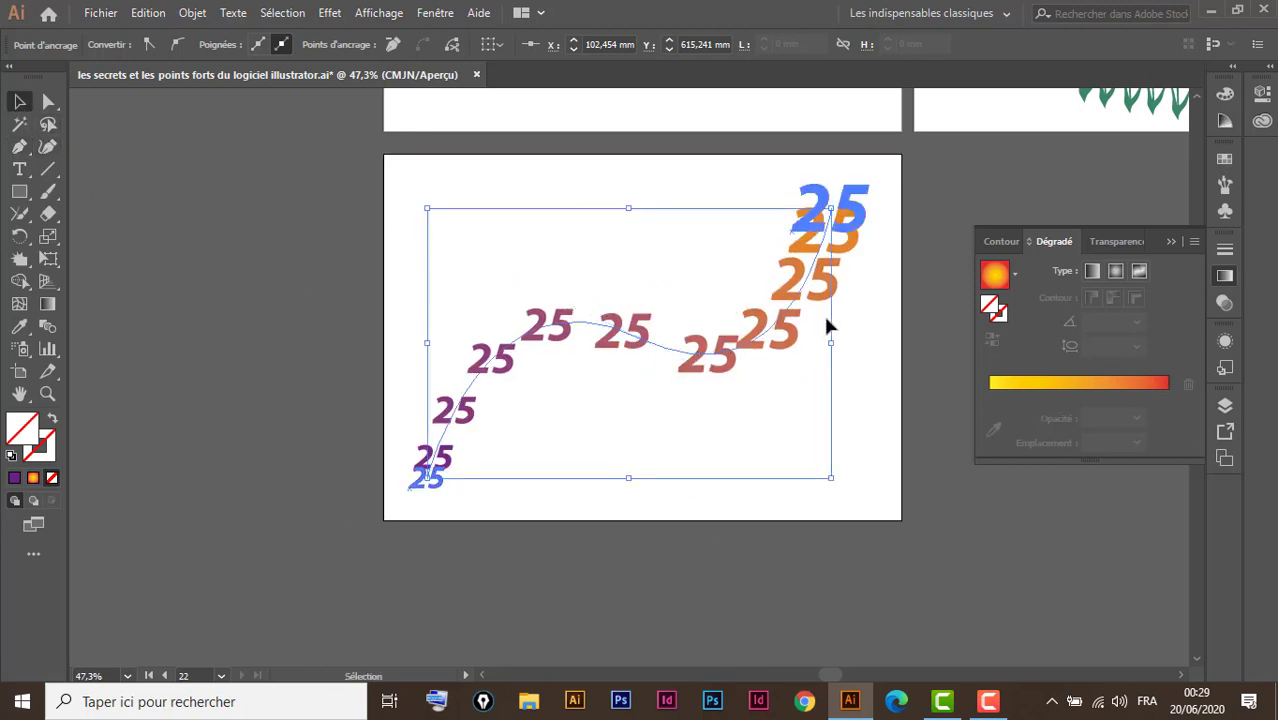
pyautogui.click(694, 345)
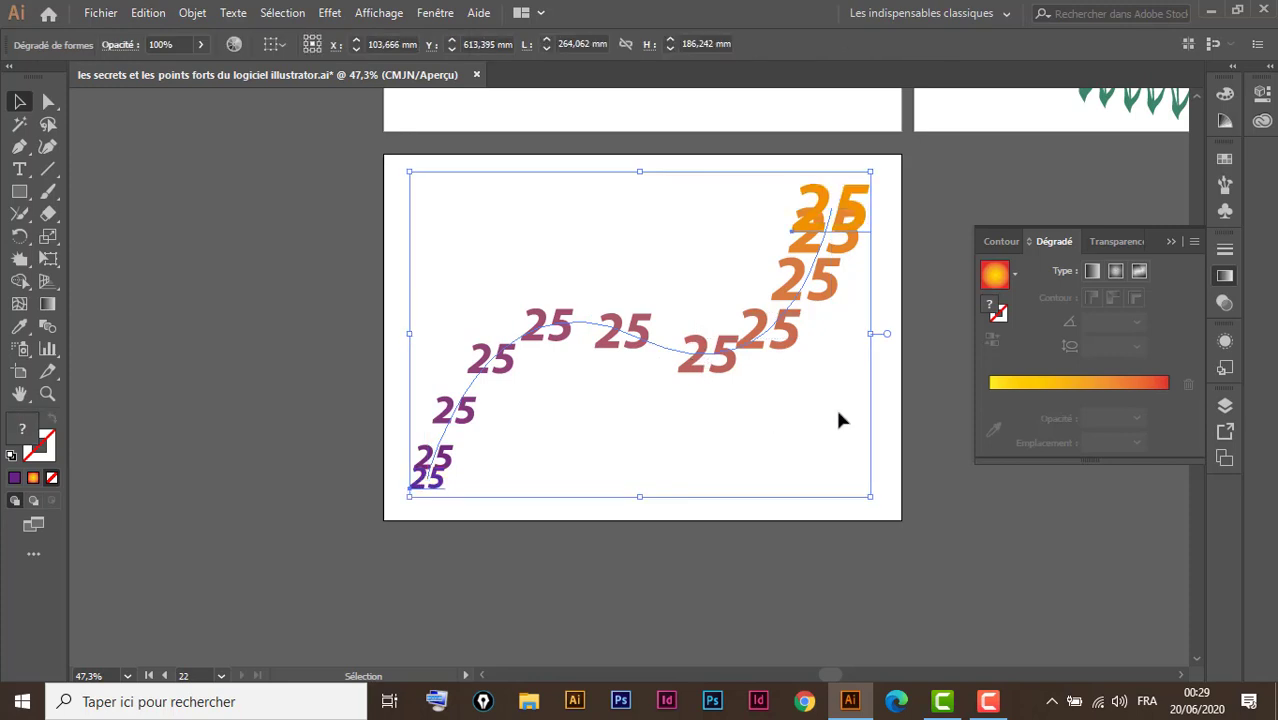
# Step: Set Blend Options spacing to Specified Steps of 42 with preview on
pyautogui.doubleClick(48, 330)
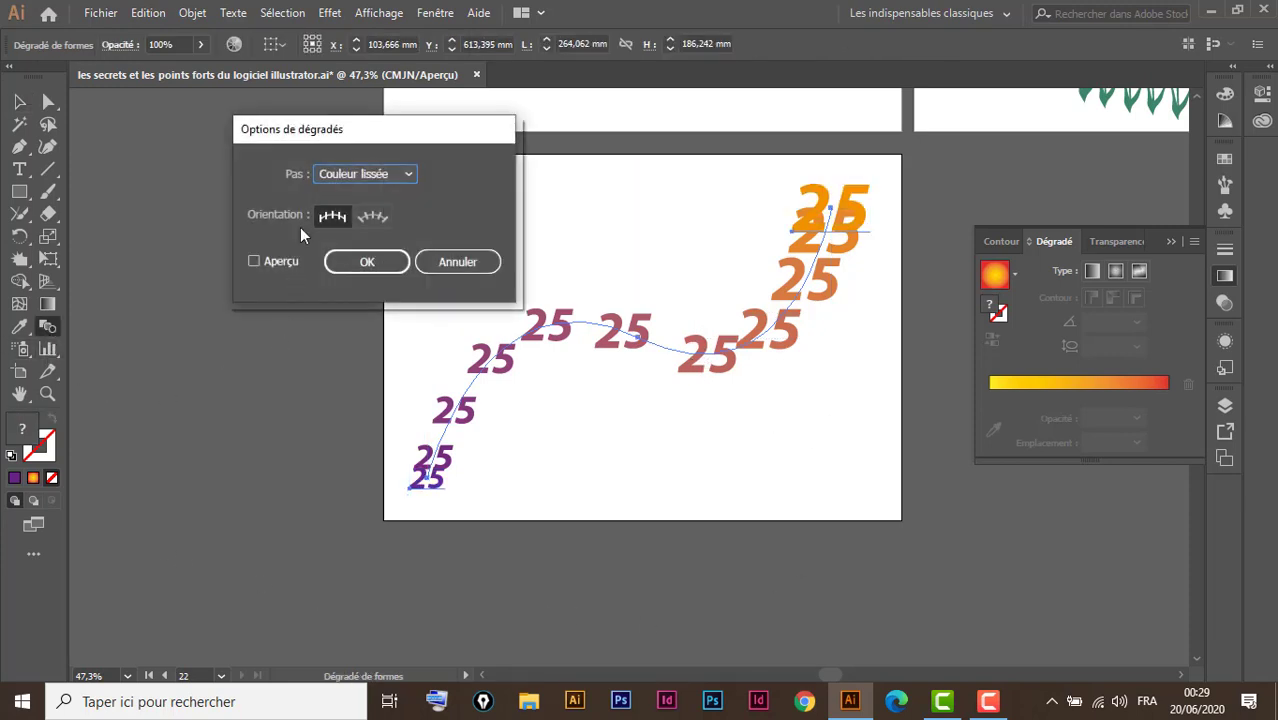
pyautogui.moveTo(353, 150); pyautogui.dragTo(270, 177)
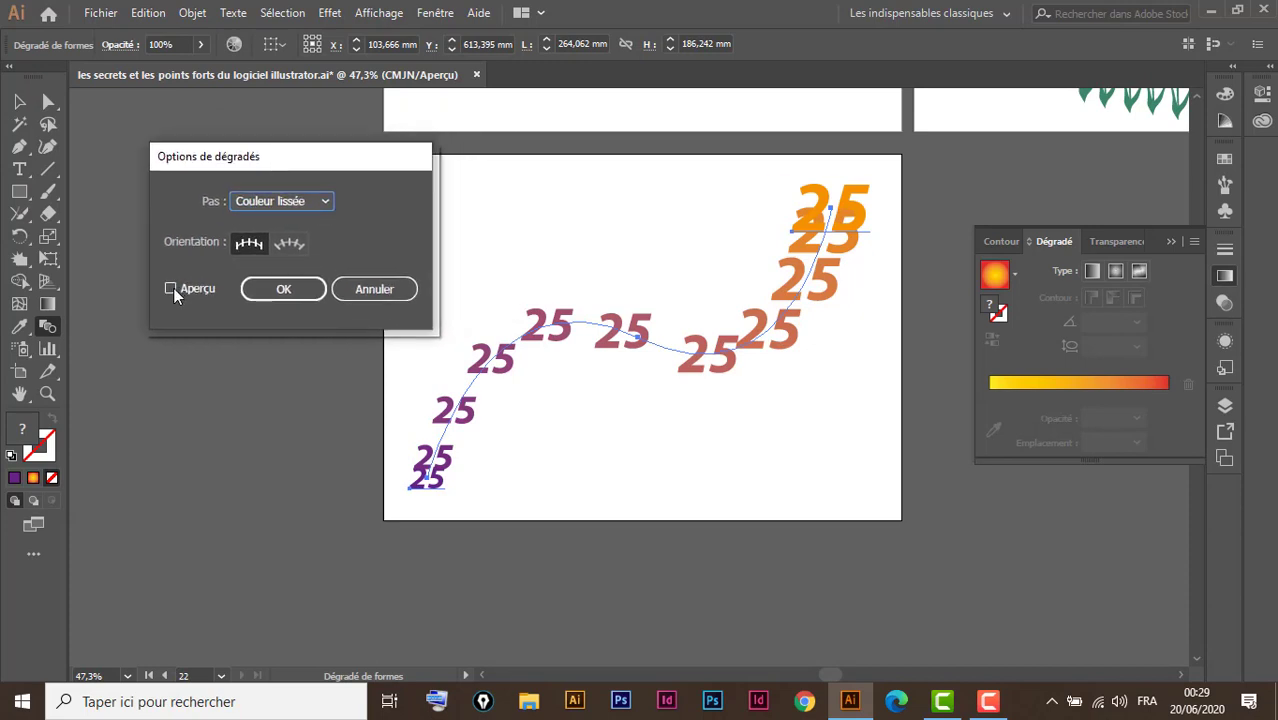
pyautogui.click(171, 289)
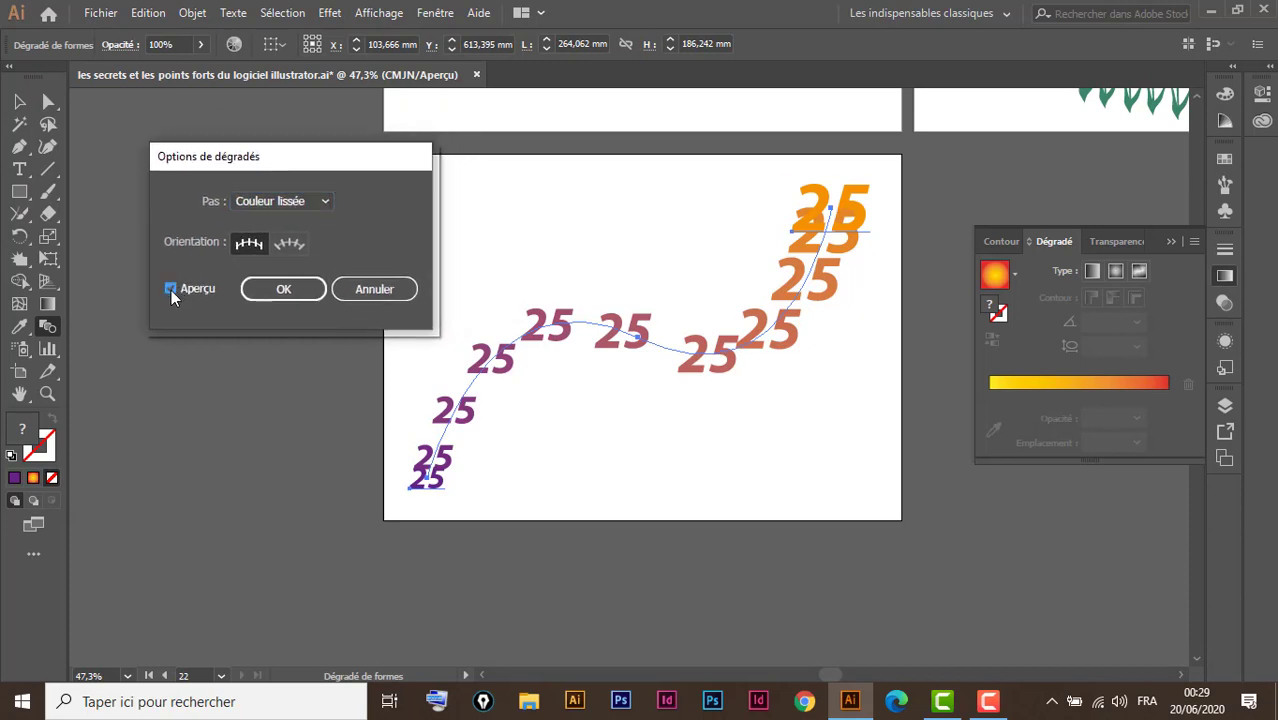
pyautogui.click(306, 200)
pyautogui.click(273, 242)
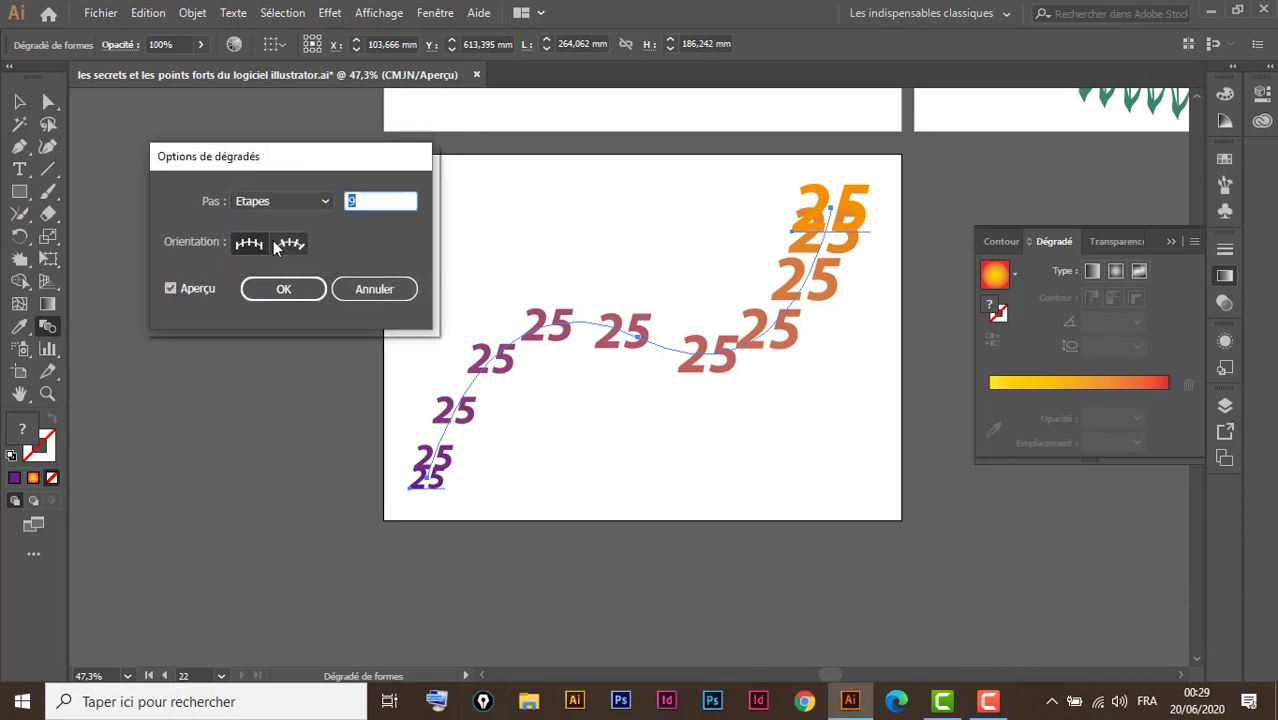
pyautogui.write('9')
pyautogui.press('Up')
pyautogui.press('Up')
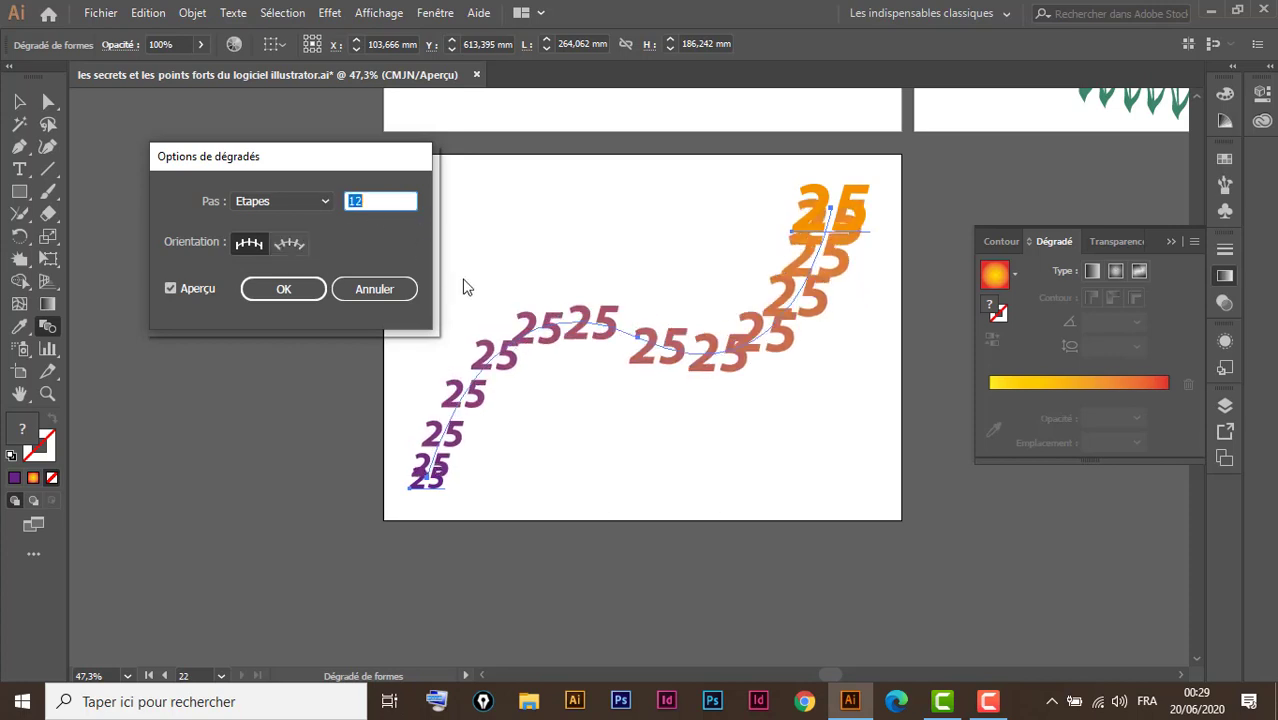
pyautogui.press('Up')
pyautogui.press('Up')
pyautogui.press('Up')
pyautogui.press('Up')
pyautogui.press('Up')
pyautogui.press('Up')
pyautogui.press('Up')
pyautogui.press('Up')
pyautogui.press('Up')
pyautogui.press('Up')
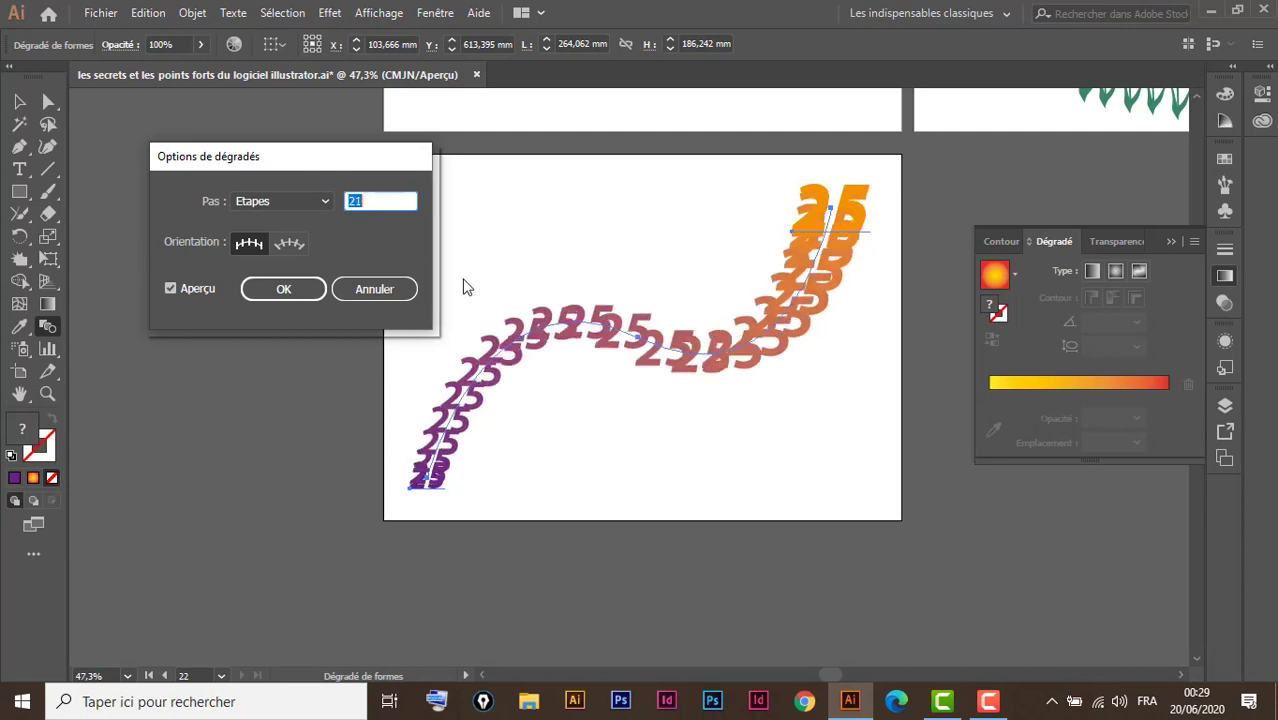
pyautogui.press('Up')
pyautogui.press('Up')
pyautogui.press('Up')
pyautogui.press('Up')
pyautogui.press('Up')
pyautogui.press('Up')
pyautogui.press('Up')
pyautogui.press('Up')
pyautogui.press('Up')
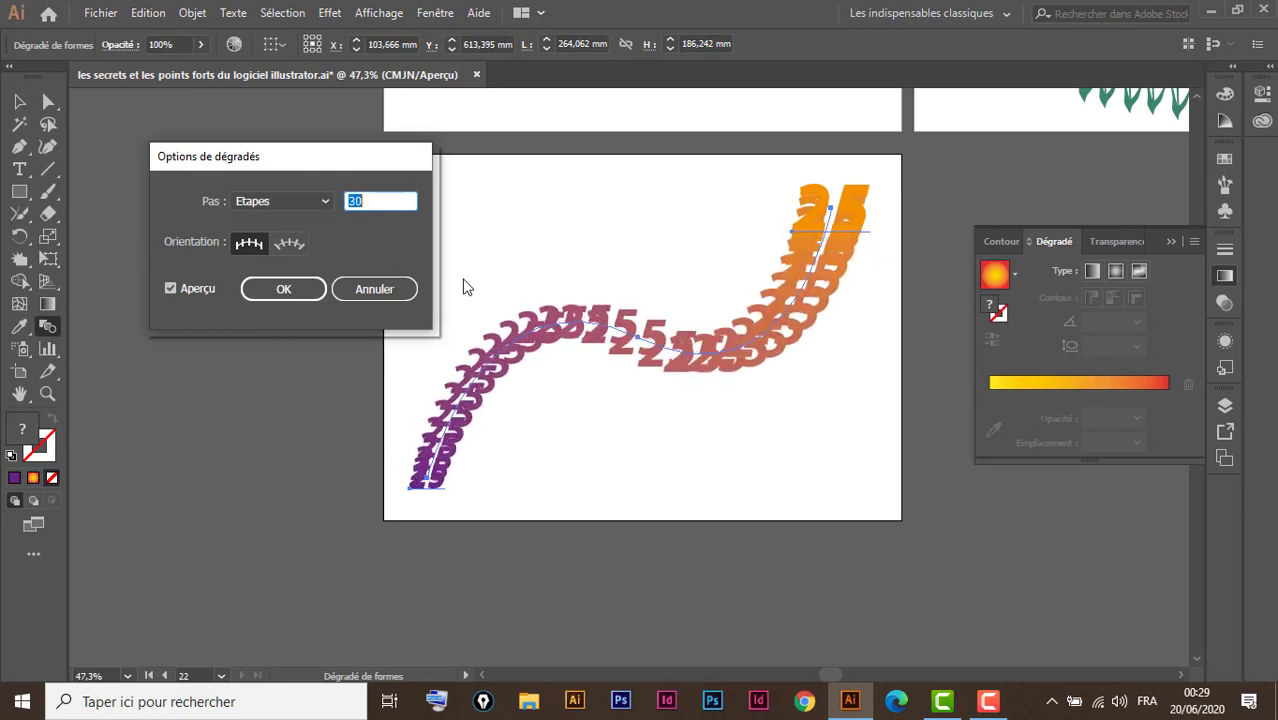
pyautogui.press('Up')
pyautogui.press('Up')
pyautogui.press('Up')
pyautogui.press('Up')
pyautogui.press('Up')
pyautogui.press('Up')
pyautogui.press('Up')
pyautogui.press('Up')
pyautogui.press('Up')
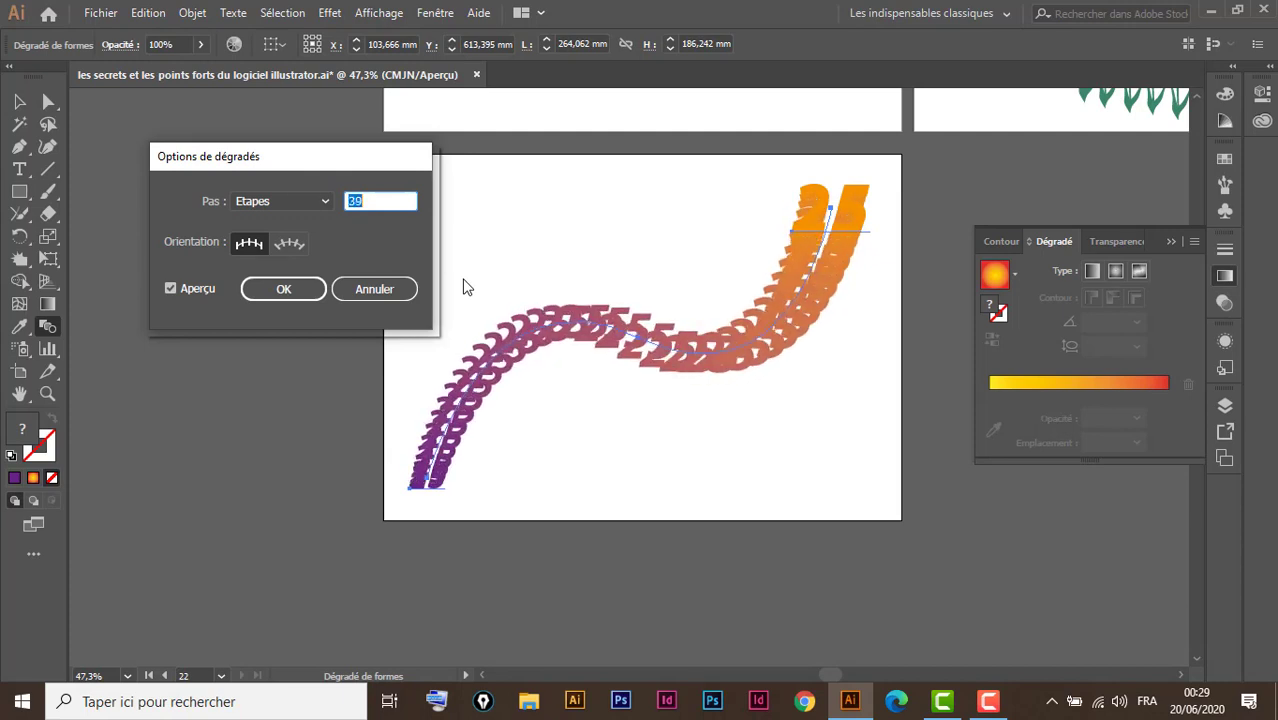
pyautogui.press('Up')
pyautogui.press('Up')
pyautogui.press('Up')
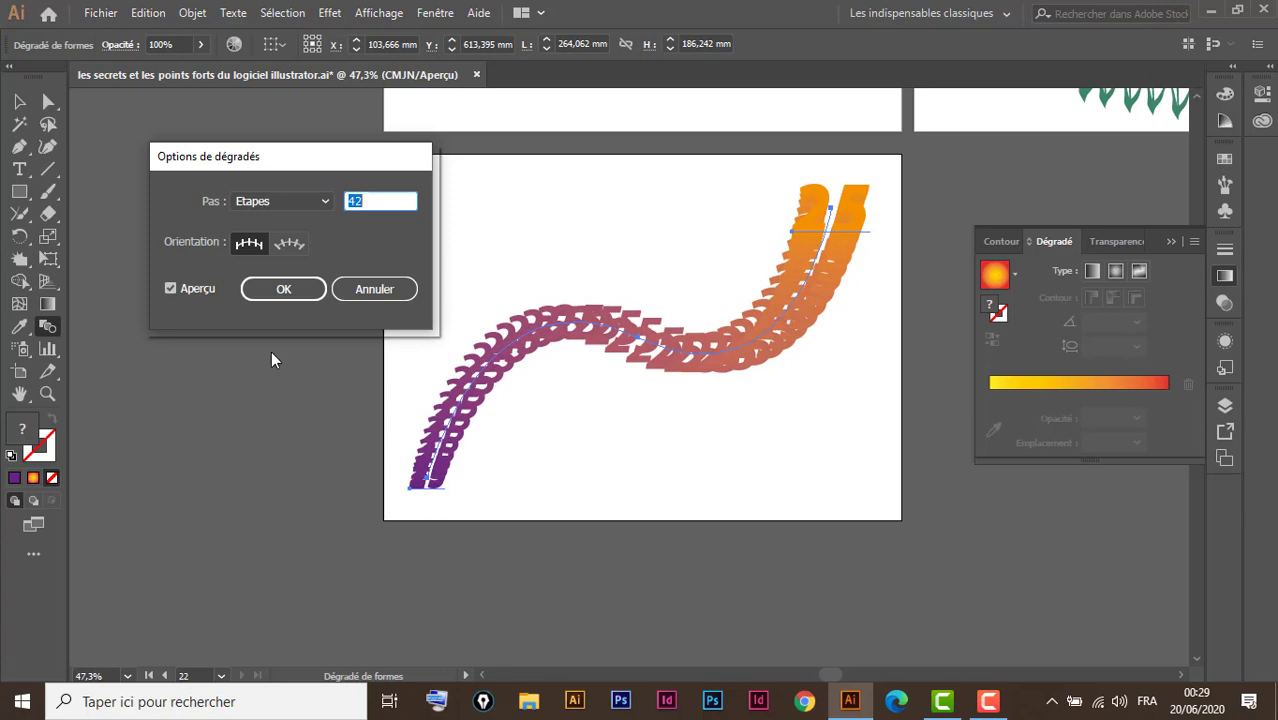
pyautogui.click(282, 291)
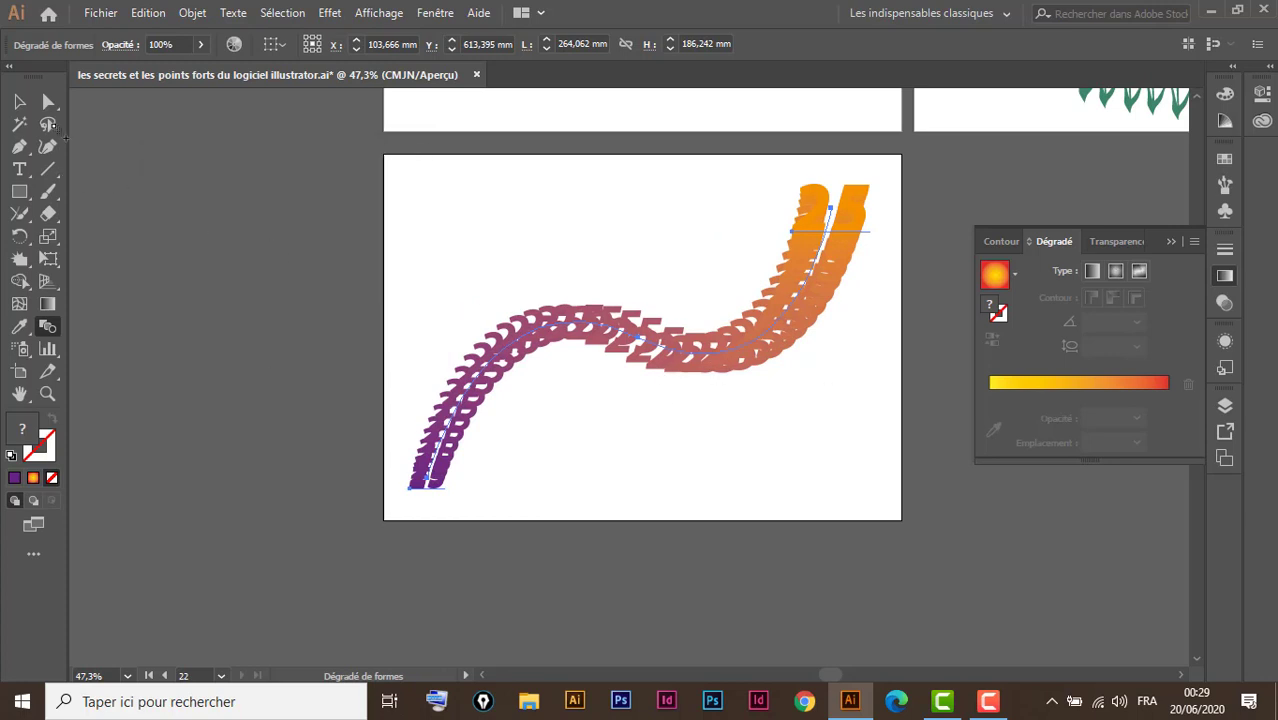
# Step: Give the orange top-end 25 a red stroke
pyautogui.click(47, 104)
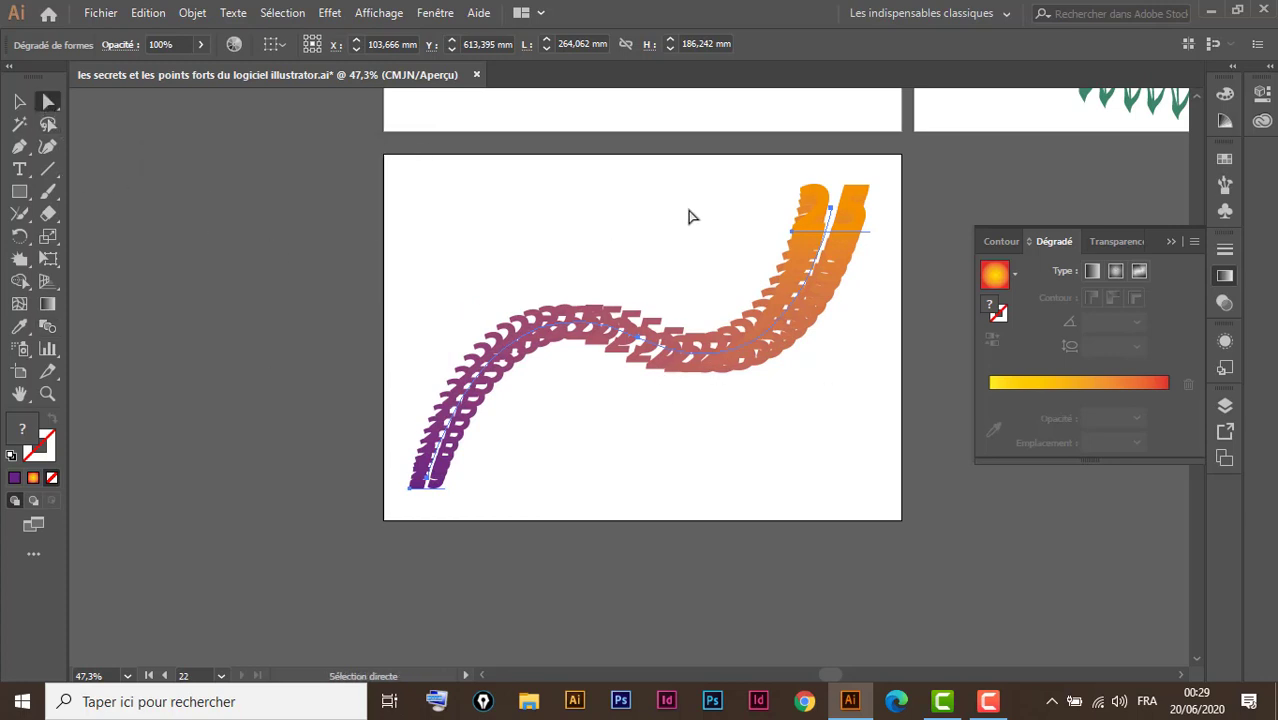
pyautogui.click(689, 213)
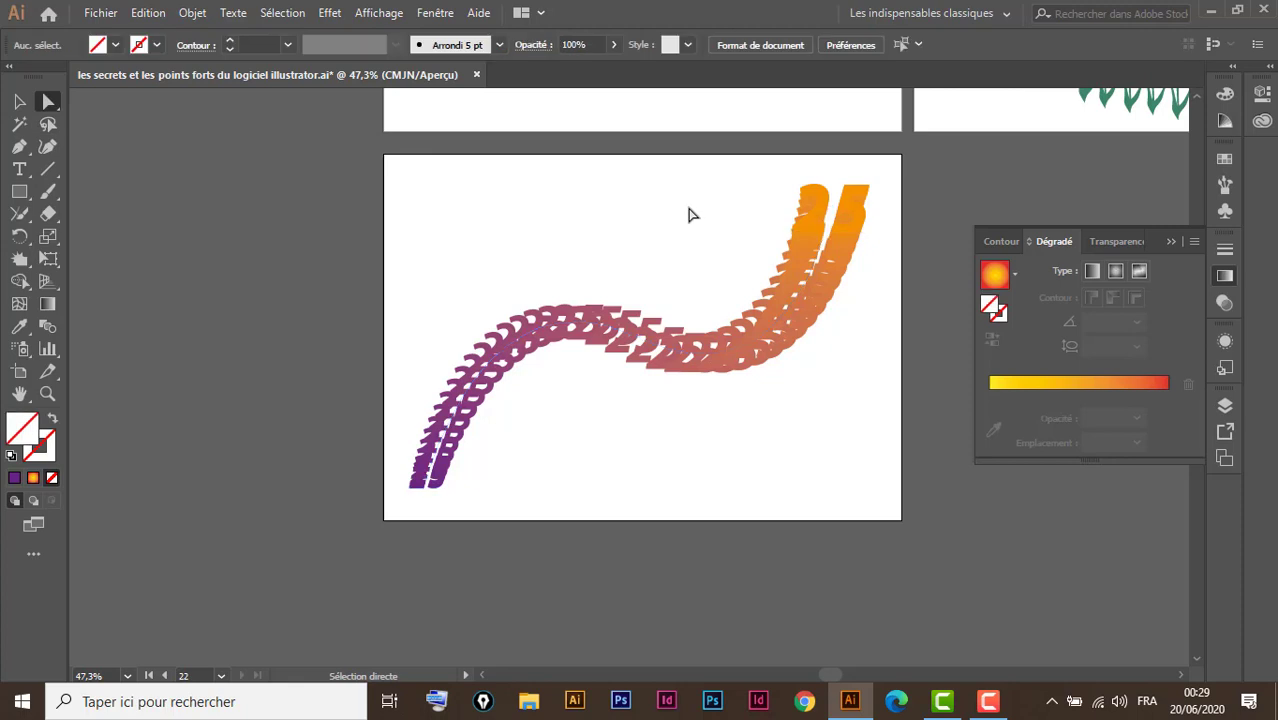
pyautogui.click(816, 222)
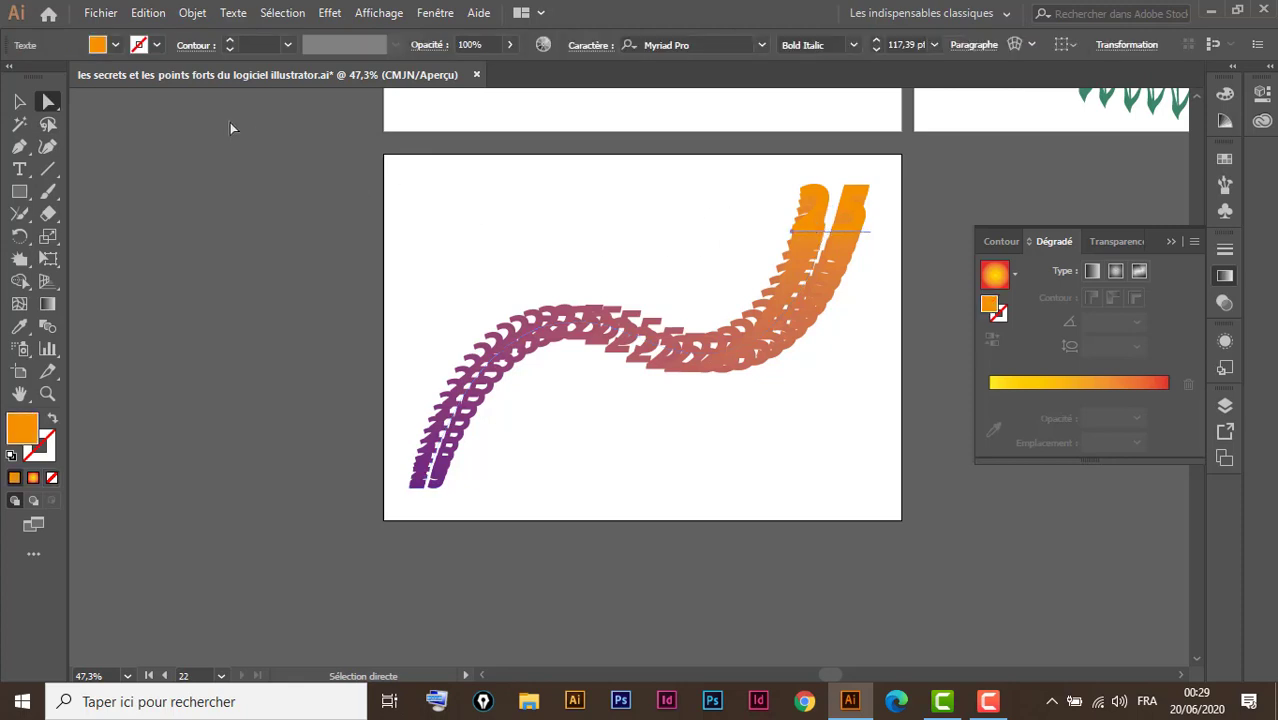
pyautogui.click(156, 45)
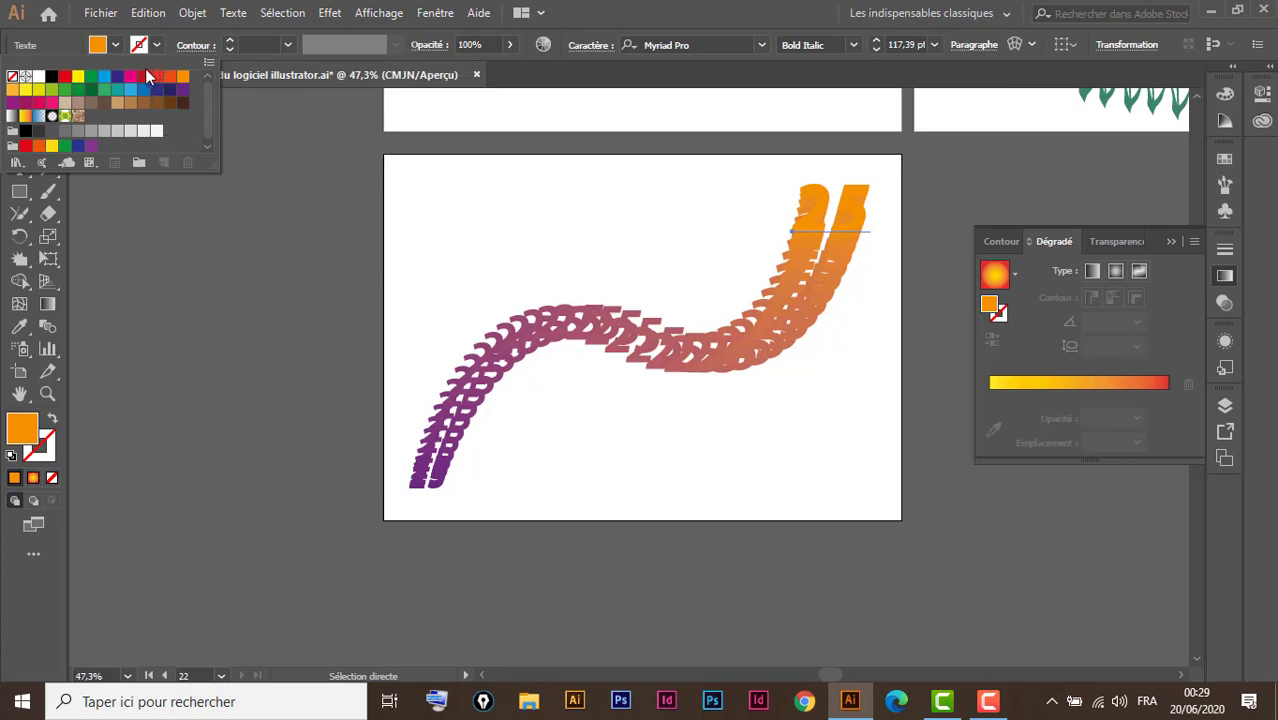
pyautogui.click(144, 78)
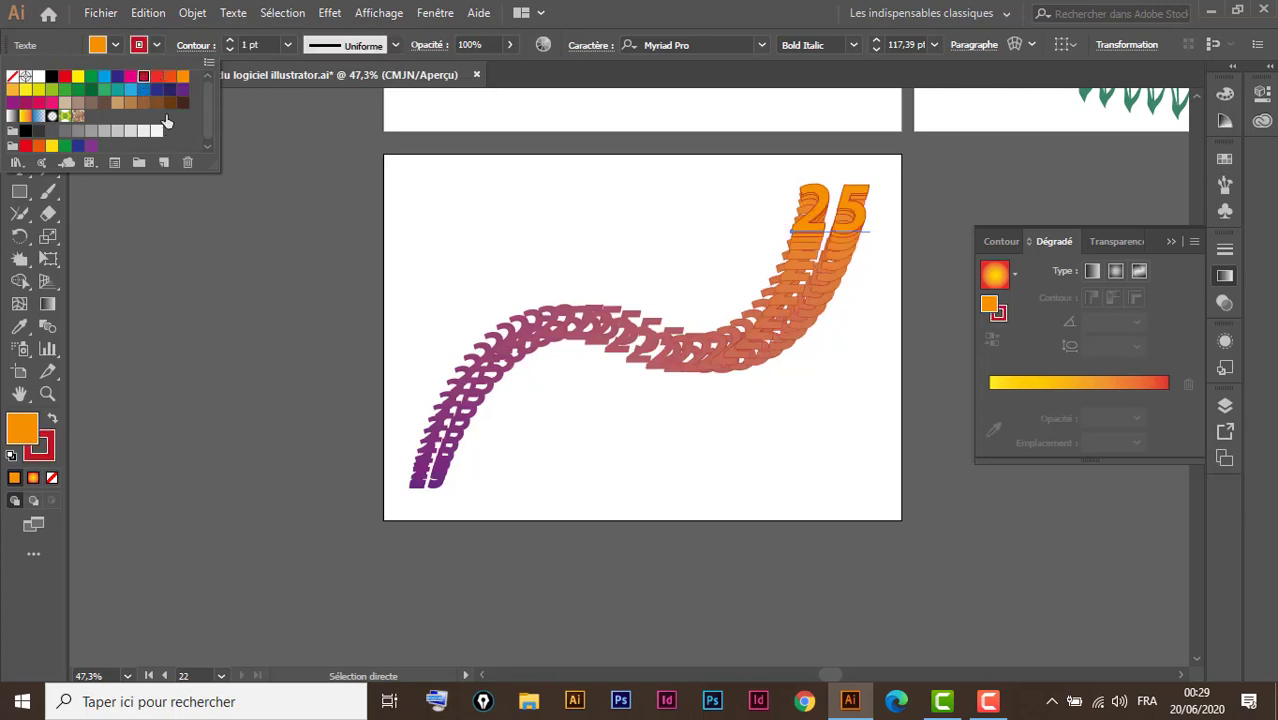
pyautogui.click(232, 40)
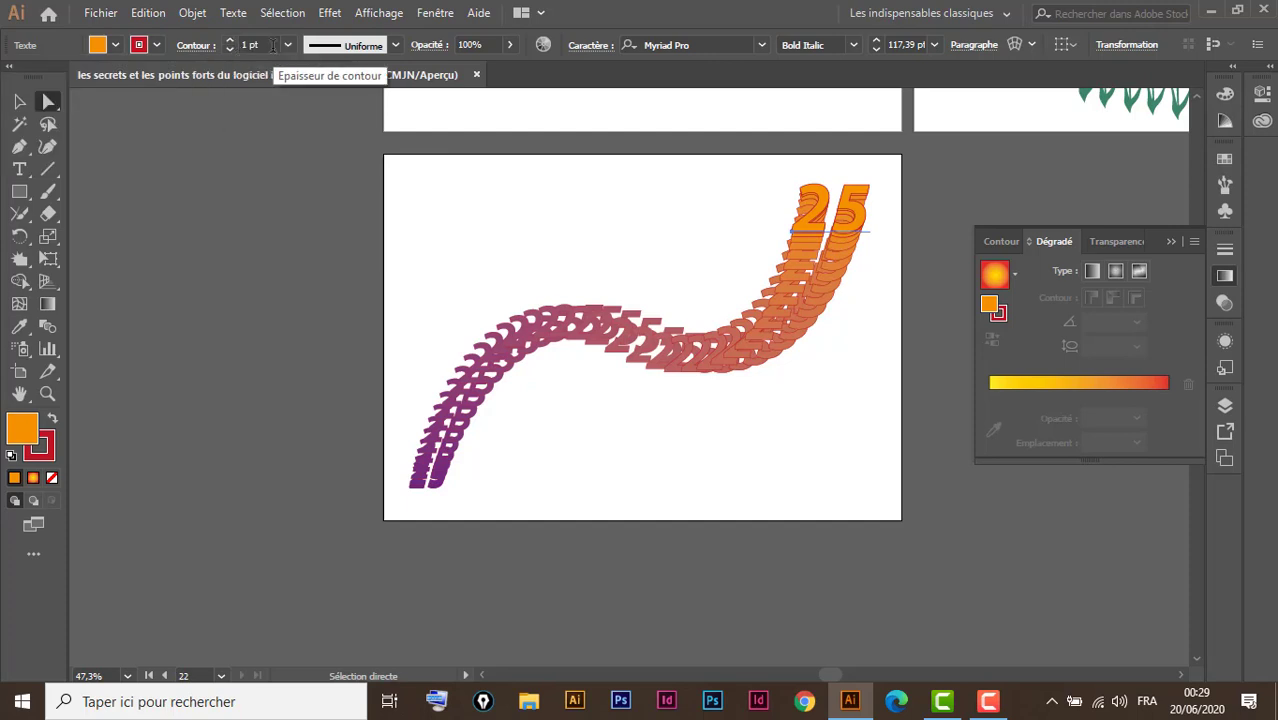
# Step: Give the purple bottom-end 25 a yellow stroke
pyautogui.moveTo(441, 484); pyautogui.dragTo(428, 486)
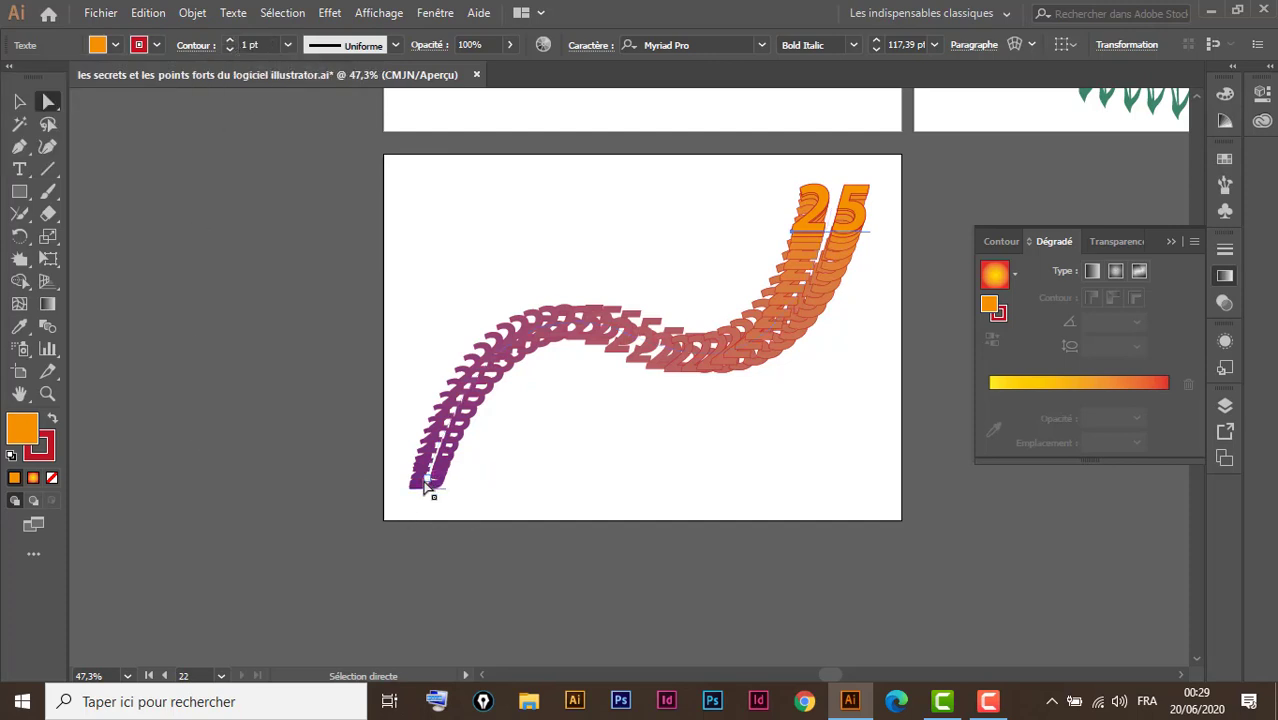
pyautogui.click(420, 490)
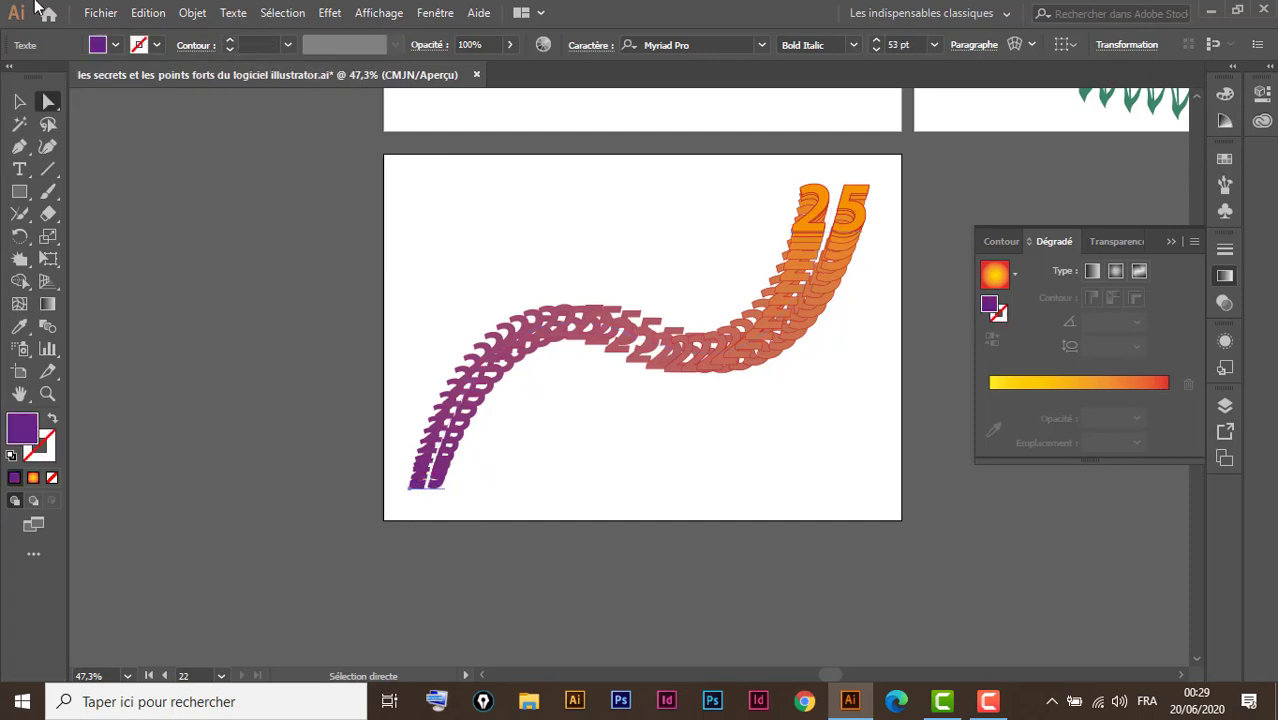
pyautogui.click(155, 45)
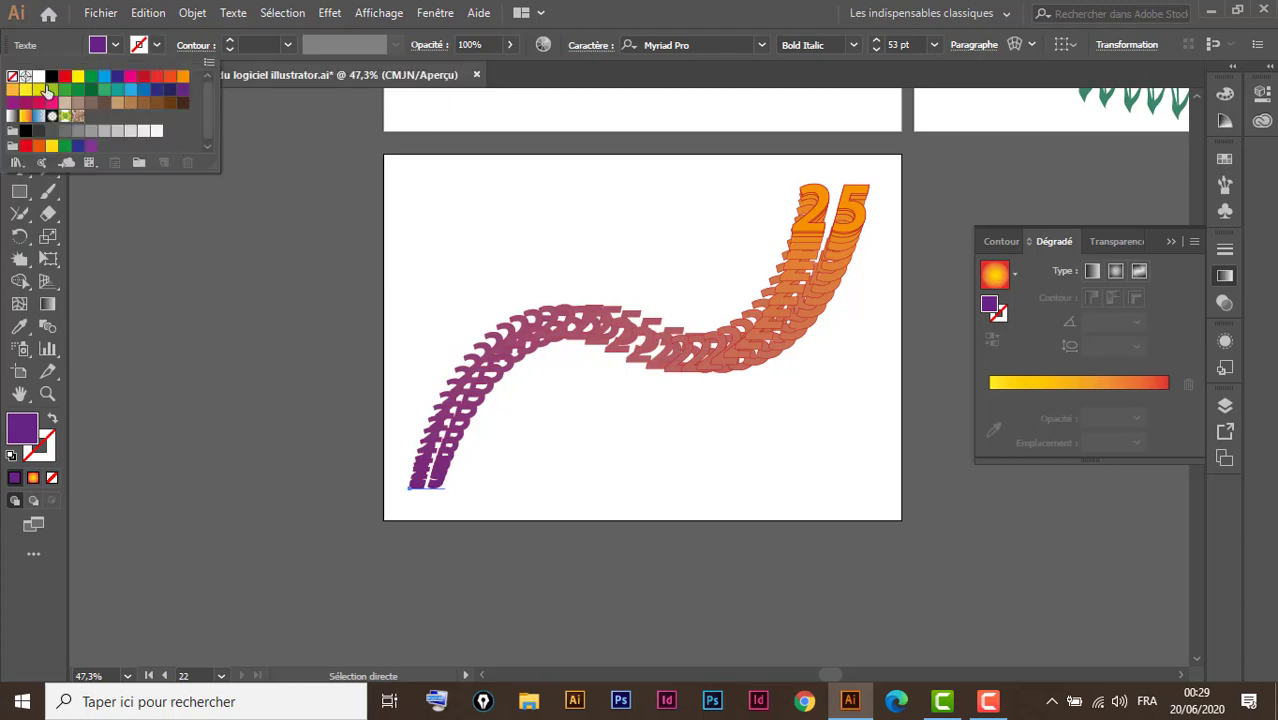
pyautogui.click(76, 84)
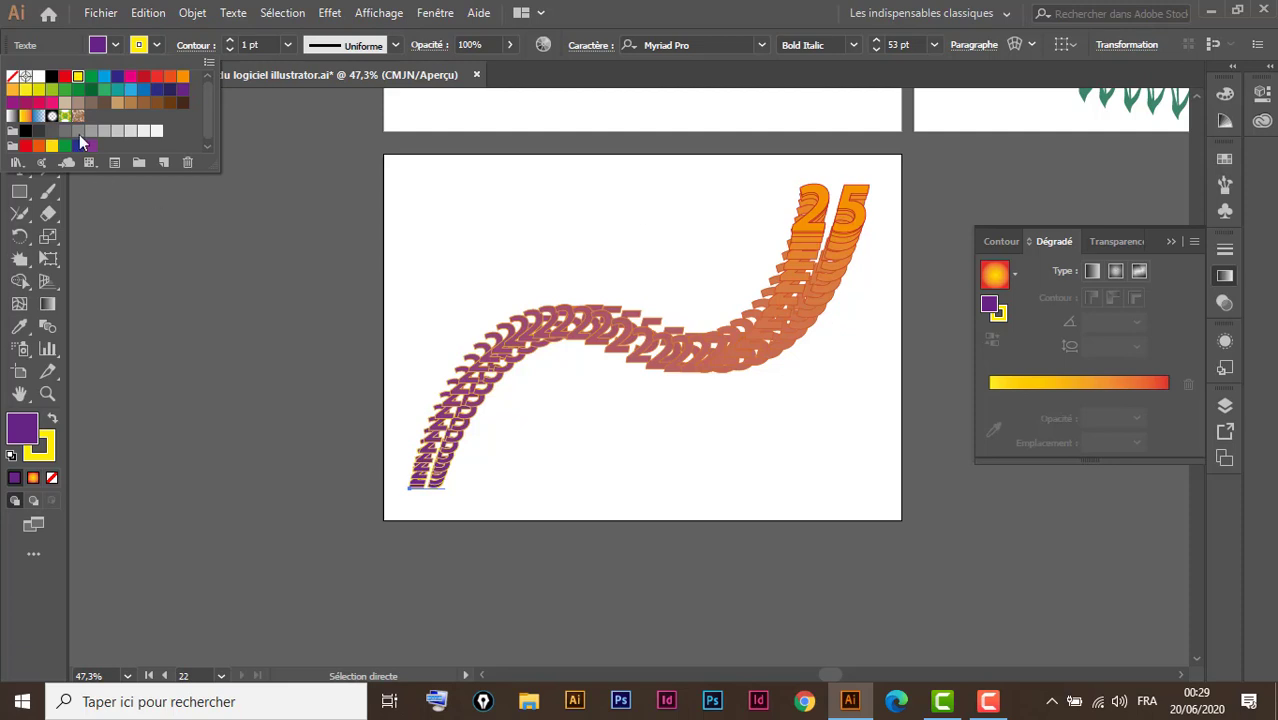
pyautogui.click(284, 268)
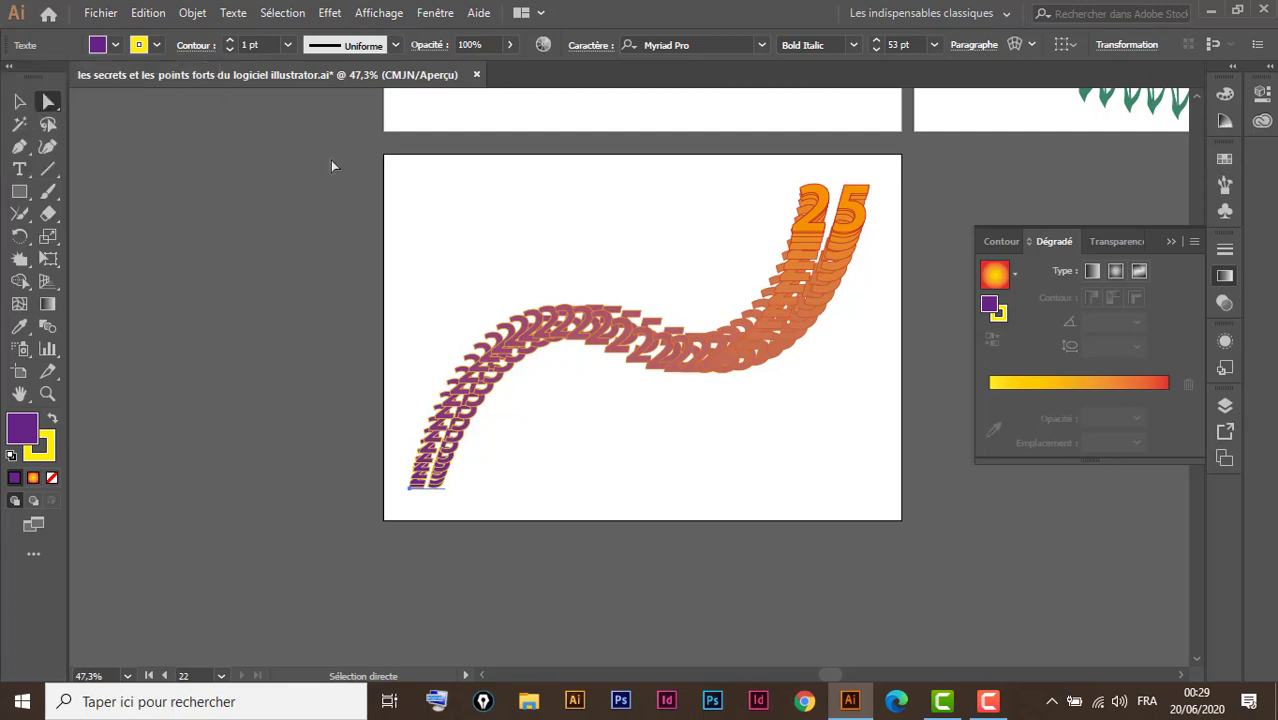
# Step: Enlarge the top-end 25 to about 162.63 pt so the ribbon swells upward
pyautogui.click(50, 101)
pyautogui.click(805, 222)
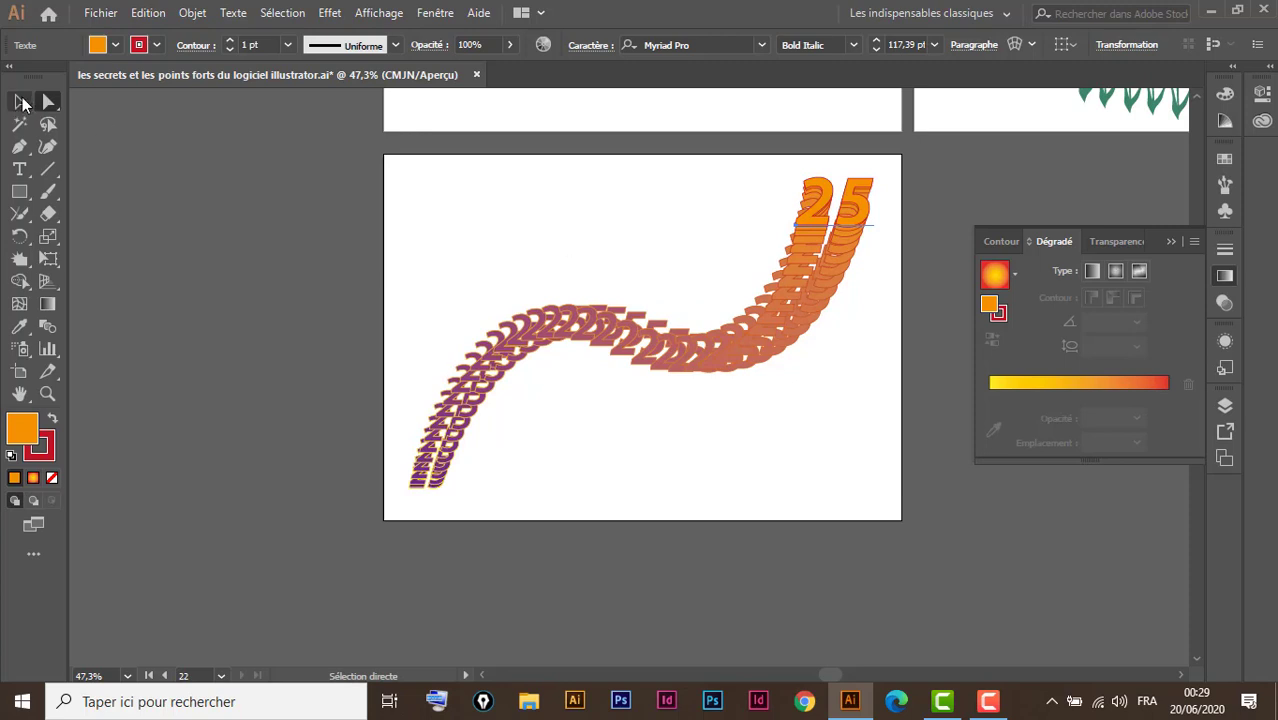
pyautogui.click(22, 103)
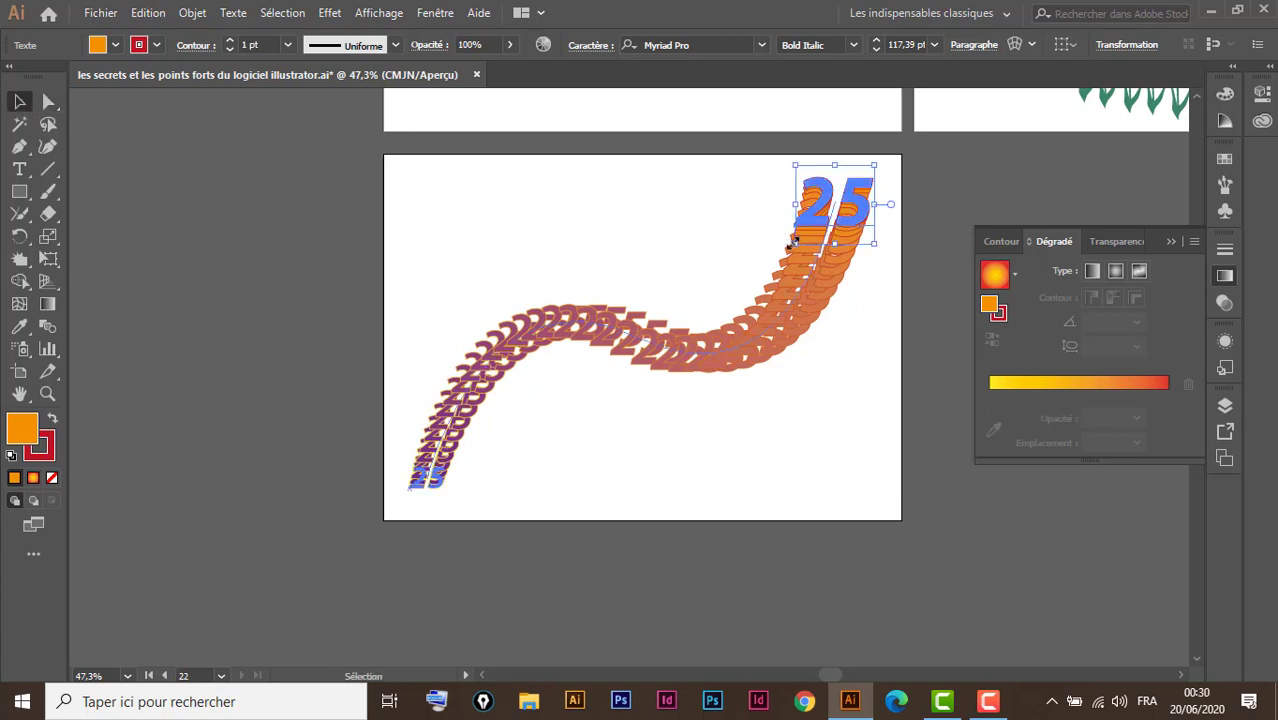
pyautogui.moveTo(791, 244); pyautogui.dragTo(717, 268)
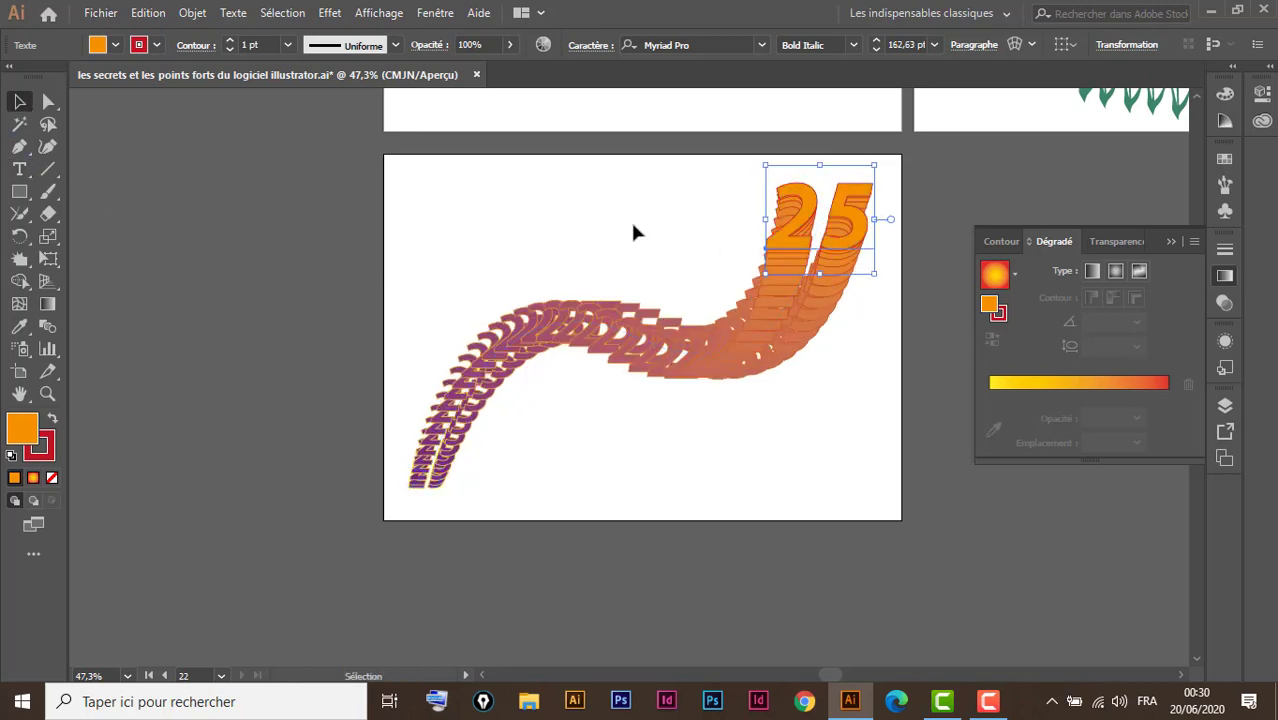
pyautogui.click(640, 322)
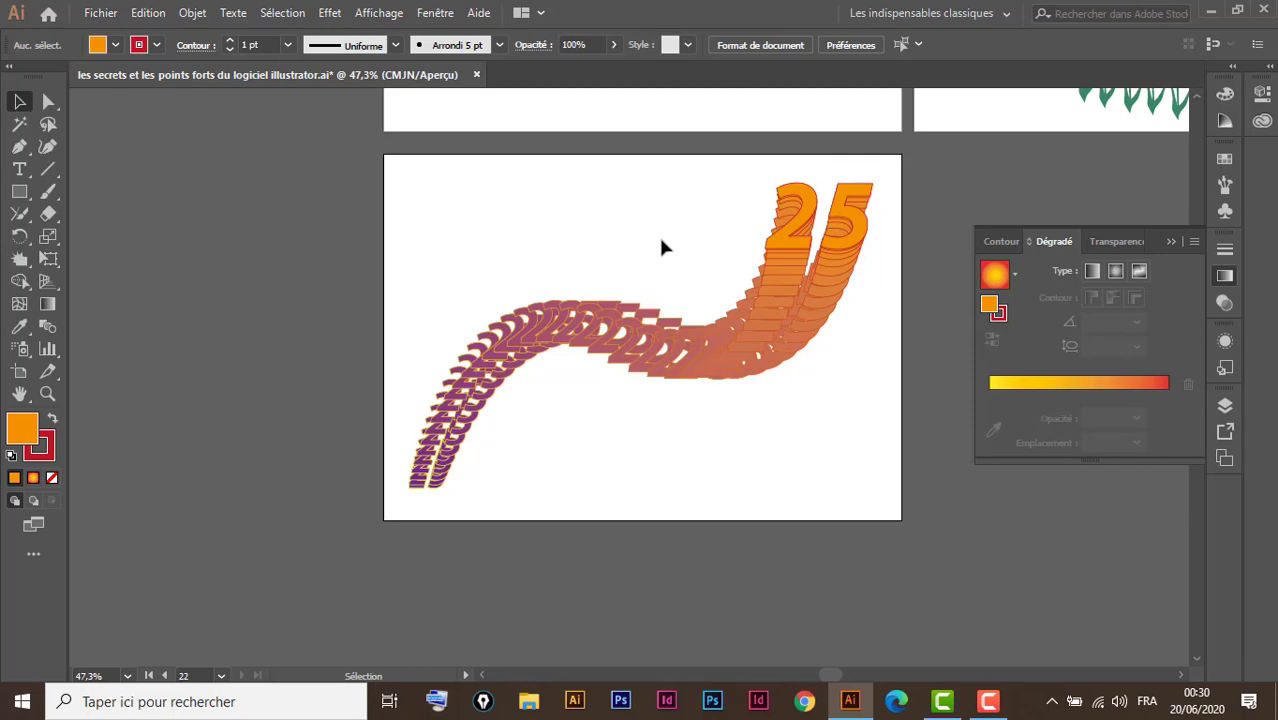
pyautogui.moveTo(677, 224)
pyautogui.mouseDown()
pyautogui.moveTo(517, 405)
pyautogui.moveTo(502, 143)
pyautogui.mouseUp()
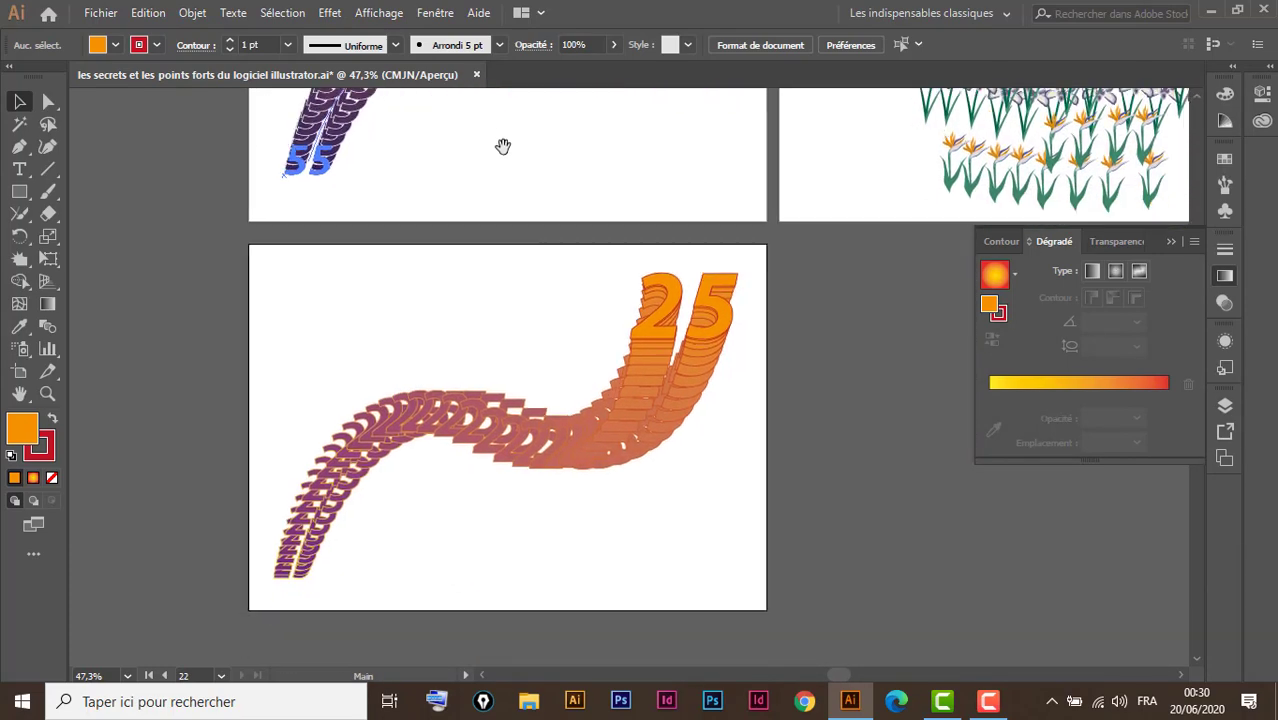
pyautogui.moveTo(596, 260); pyautogui.dragTo(382, 369)
pyautogui.moveTo(739, 357); pyautogui.dragTo(565, 406)
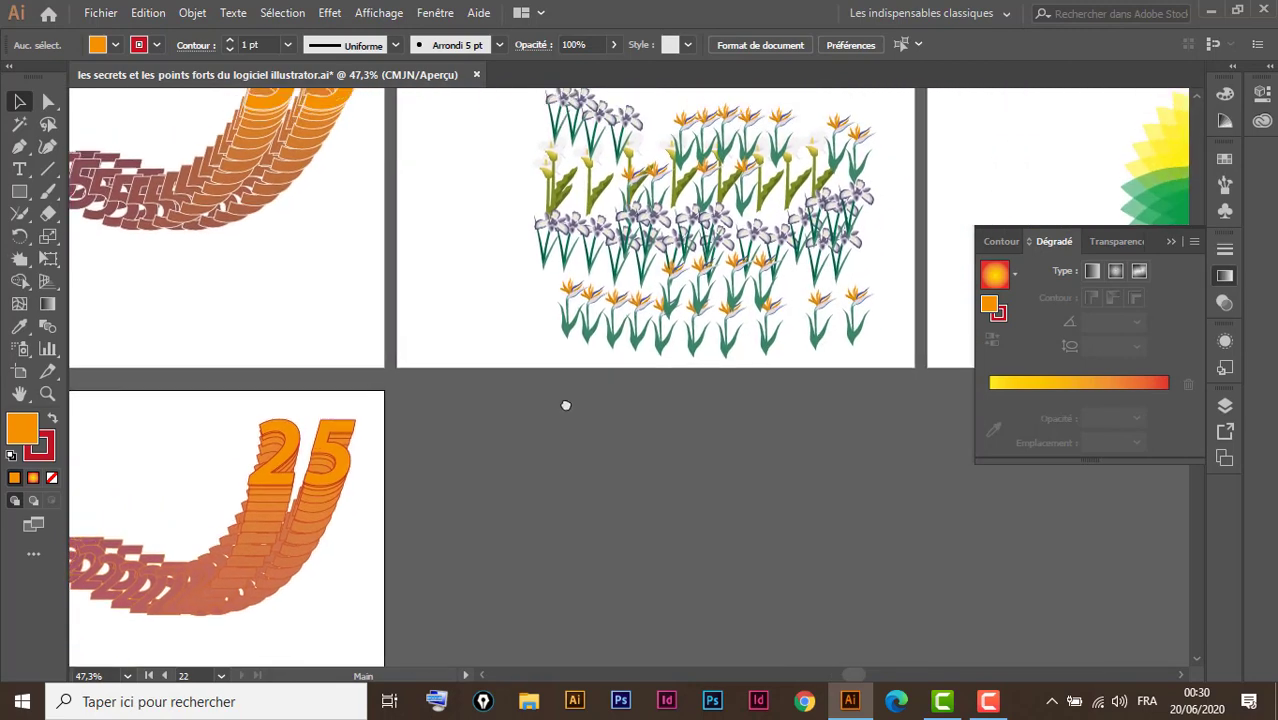
pyautogui.moveTo(653, 375)
pyautogui.mouseDown()
pyautogui.moveTo(582, 422)
pyautogui.moveTo(622, 422)
pyautogui.mouseUp()
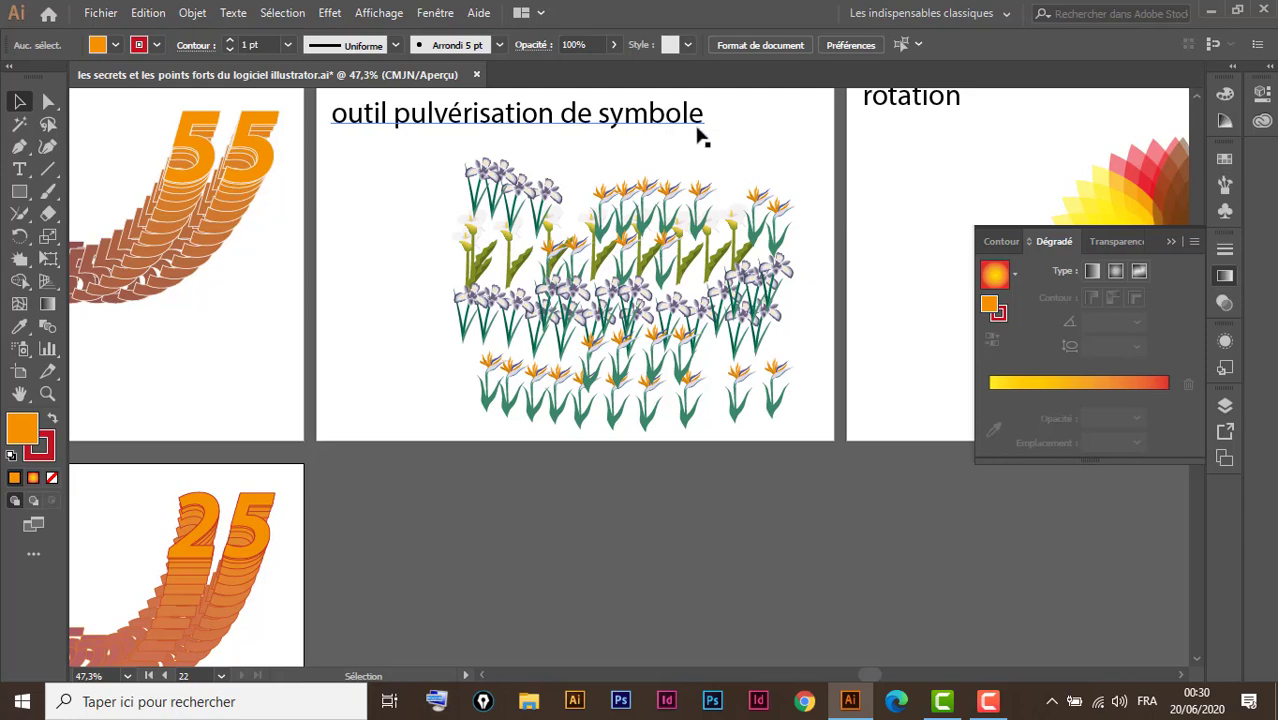
pyautogui.scroll(-5, 537, 435)
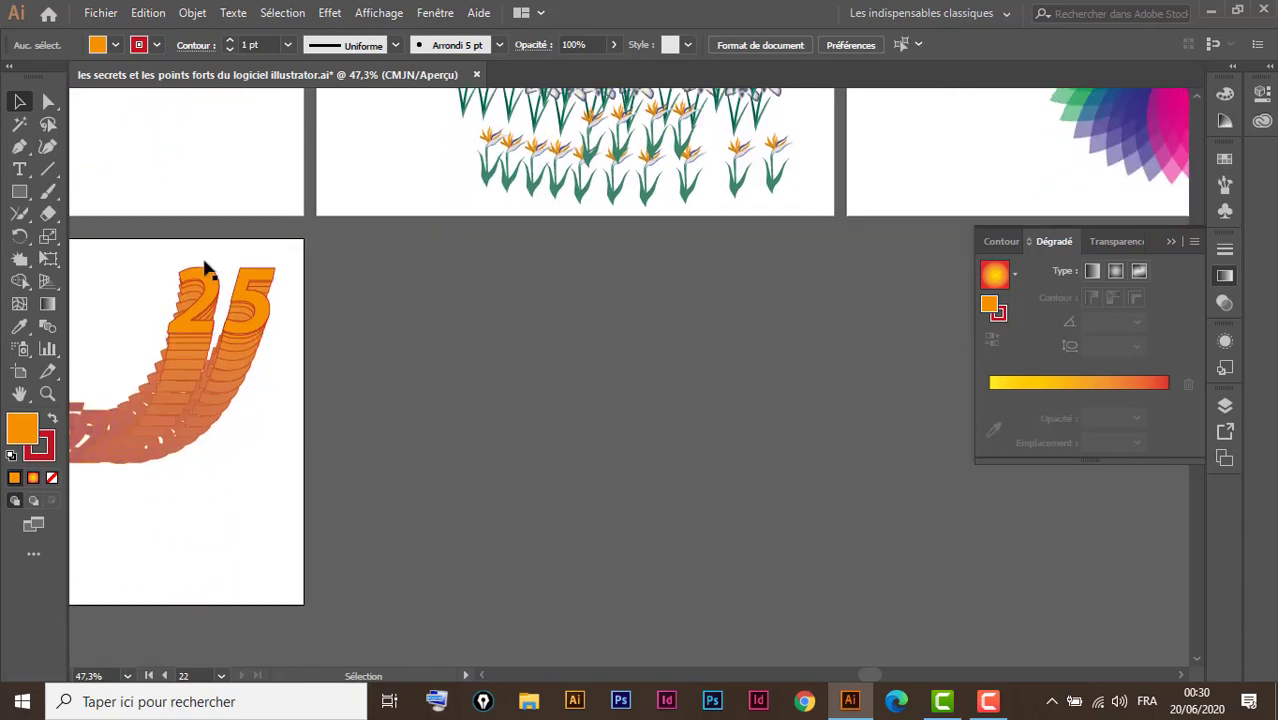
# Step: Add blank A4 artboard Plan de travail 24 beside the 25 artboard and zoom out to 33.33%
pyautogui.click(18, 374)
pyautogui.click(257, 44)
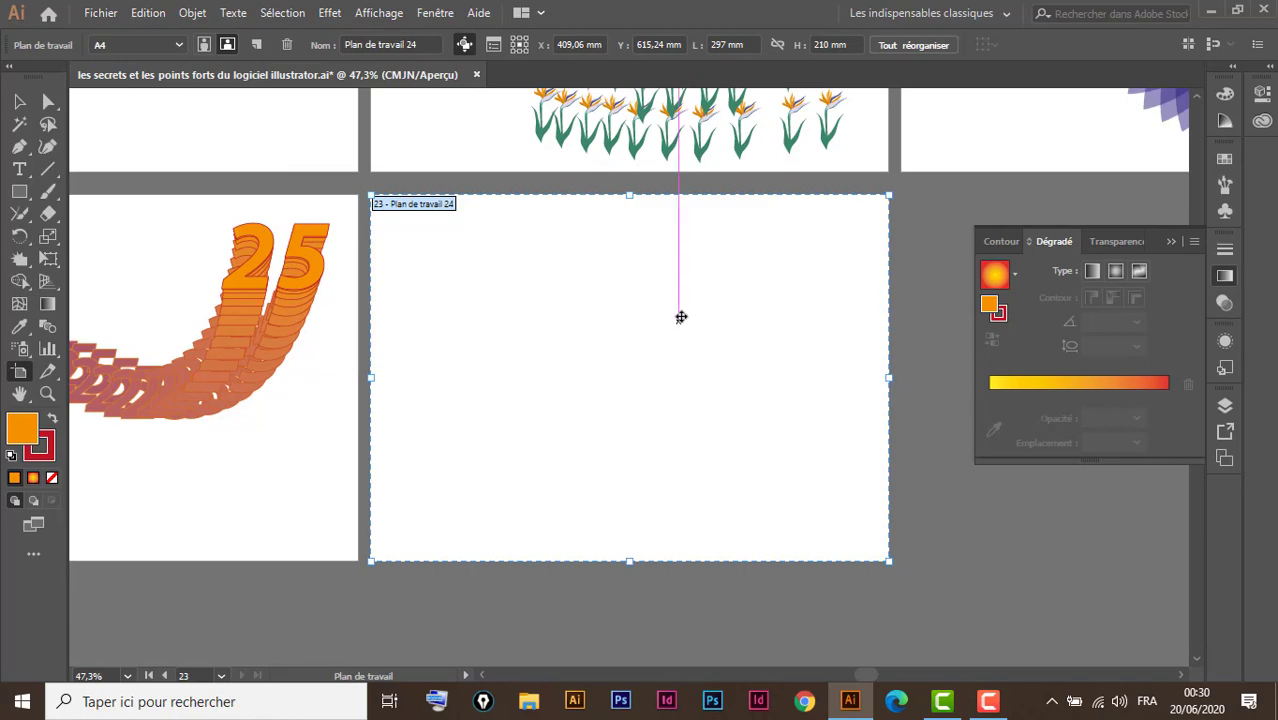
pyautogui.moveTo(625, 348)
pyautogui.mouseDown()
pyautogui.moveTo(568, 432)
pyautogui.moveTo(540, 323)
pyautogui.mouseUp()
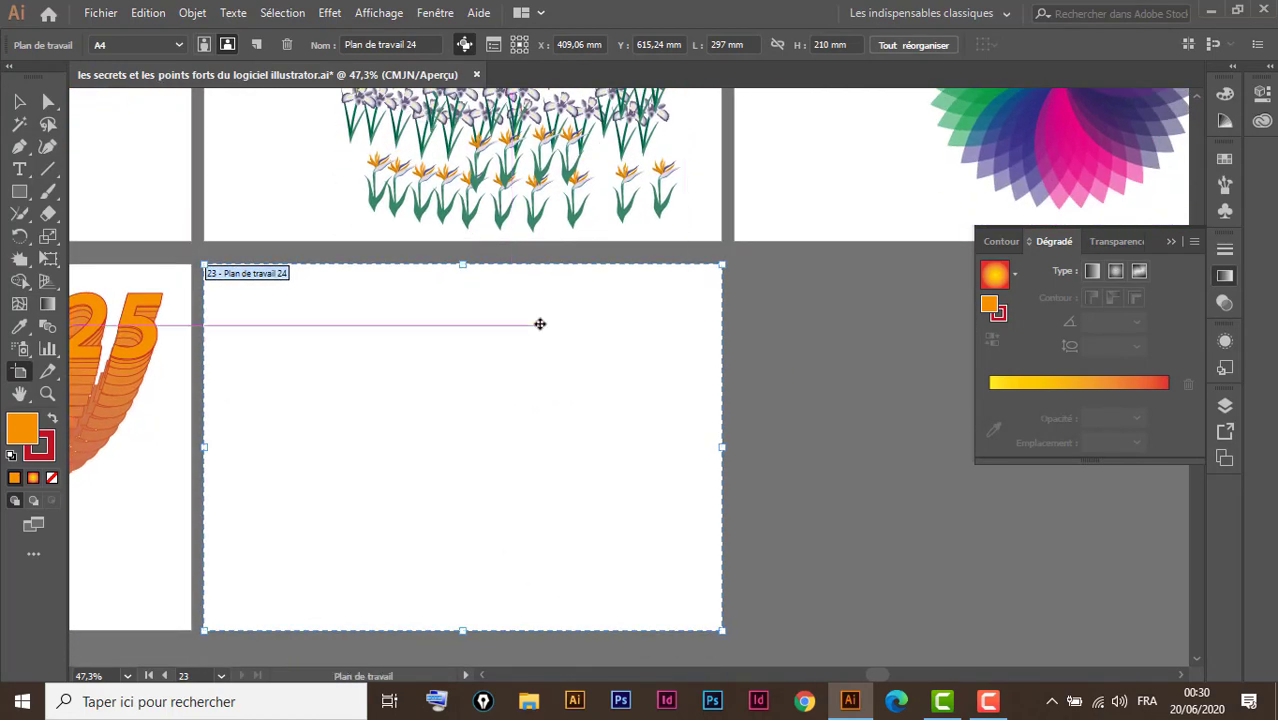
pyautogui.hotkey('ctrl', '-')
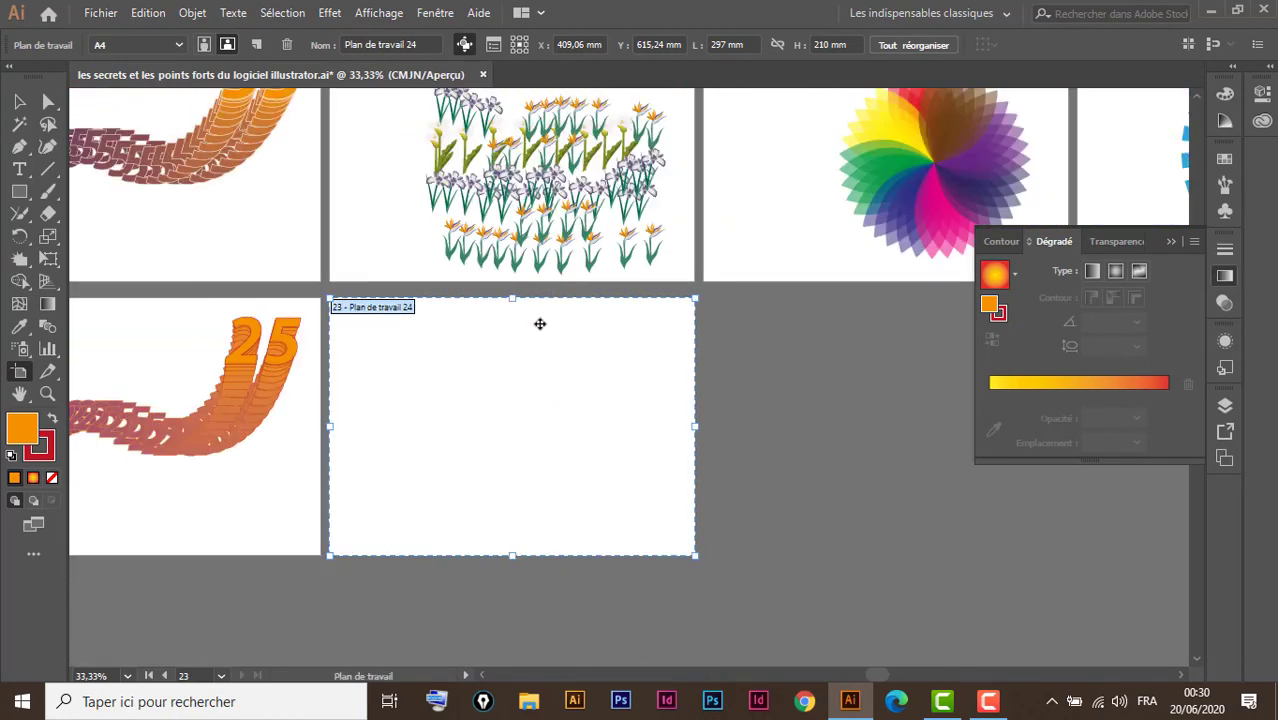
pyautogui.moveTo(585, 374); pyautogui.dragTo(533, 464)
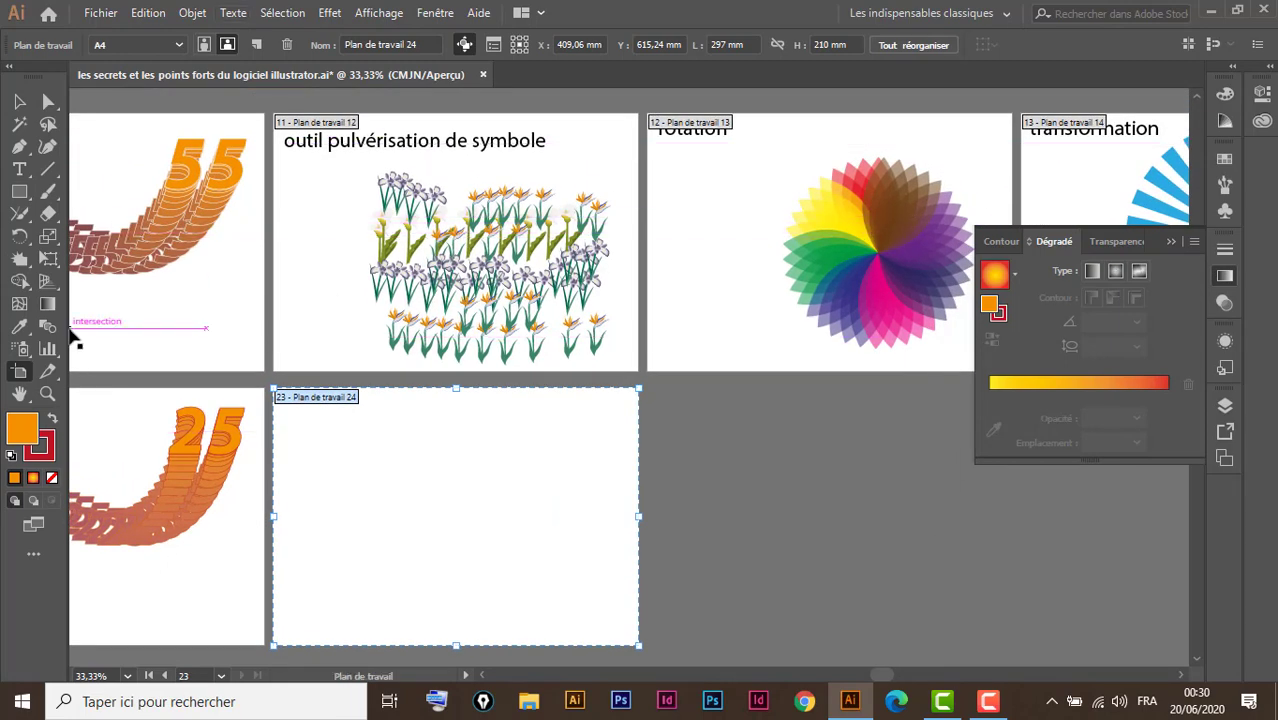
pyautogui.click(22, 352)
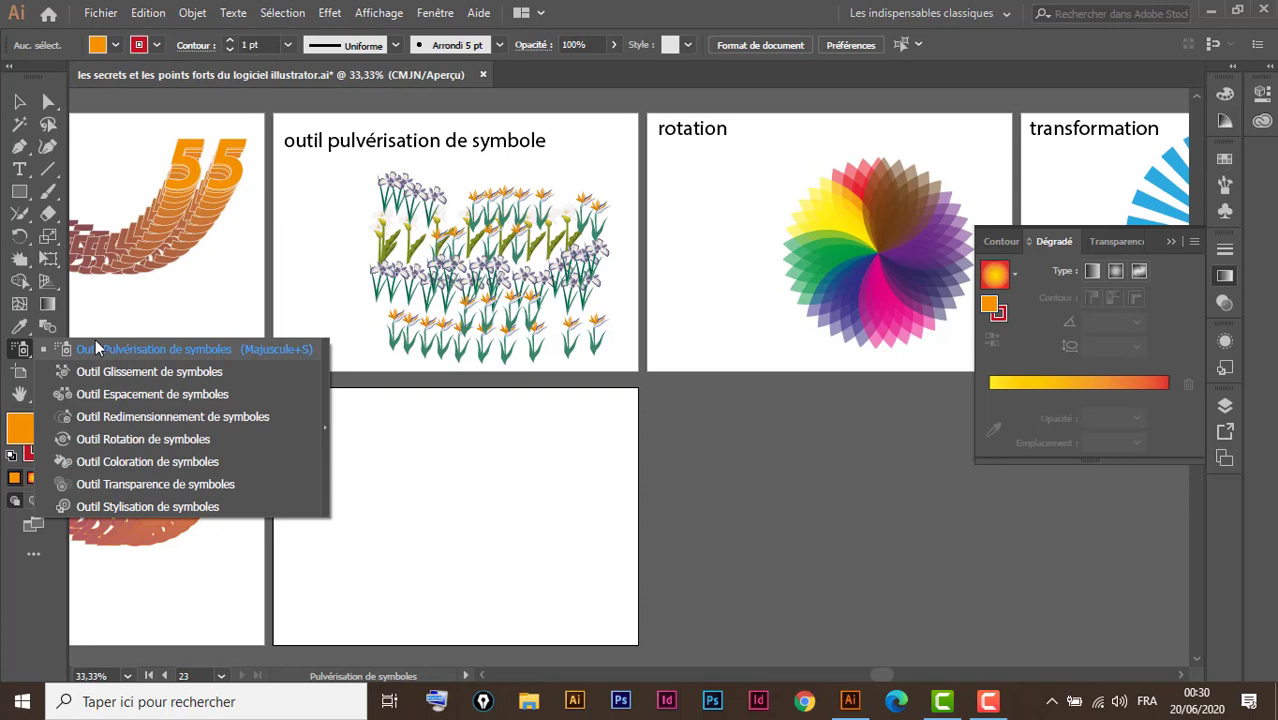
# Step: Spray a row of orange flower symbols across the empty artboard
pyautogui.click(95, 348)
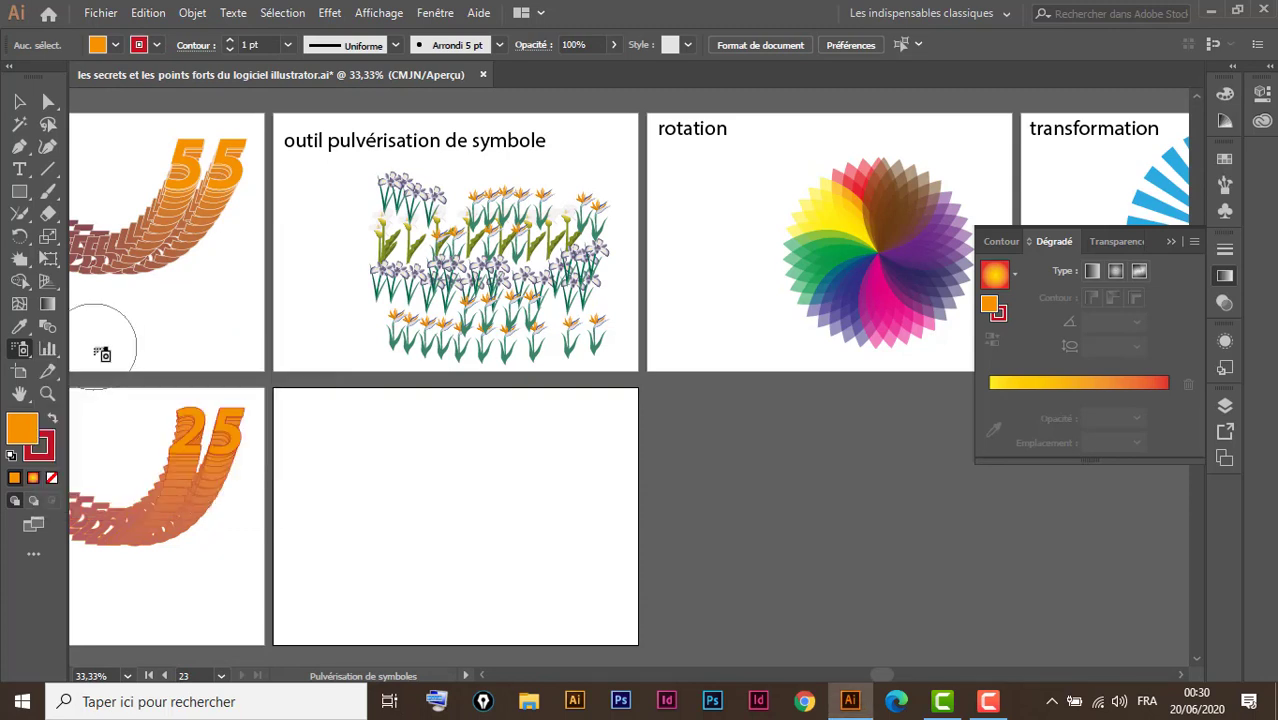
pyautogui.click(1226, 212)
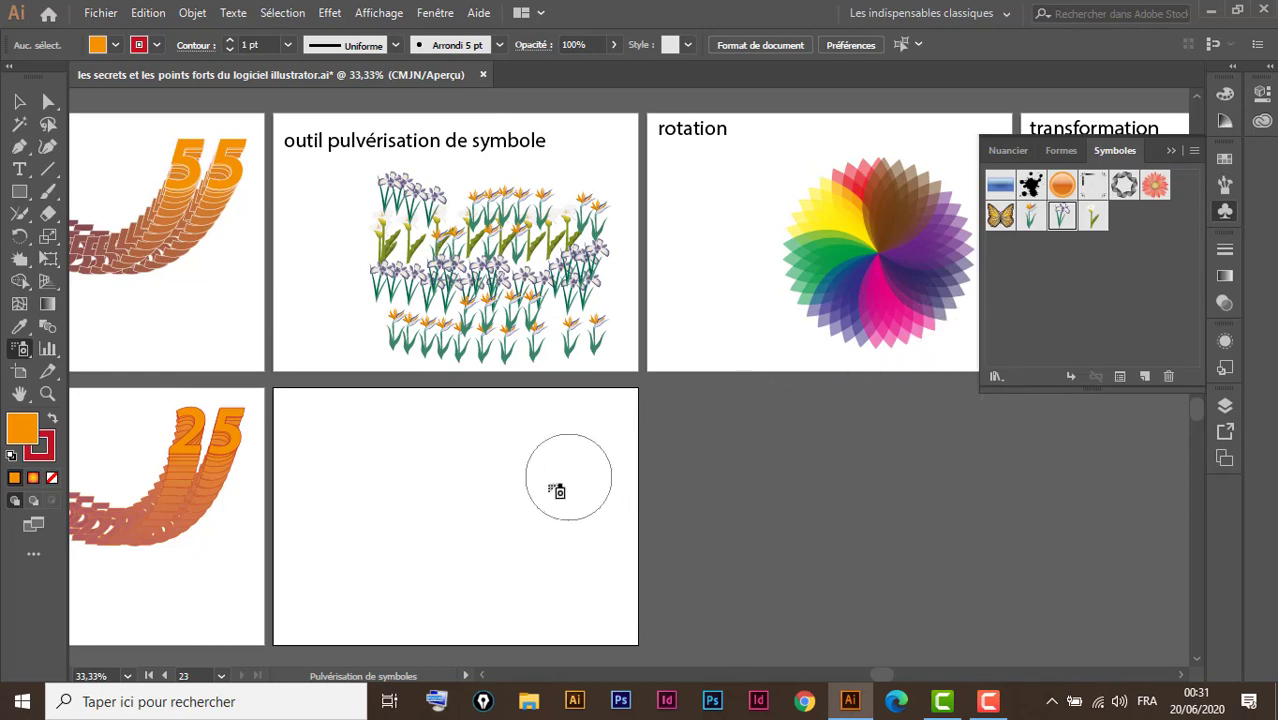
pyautogui.click(1033, 219)
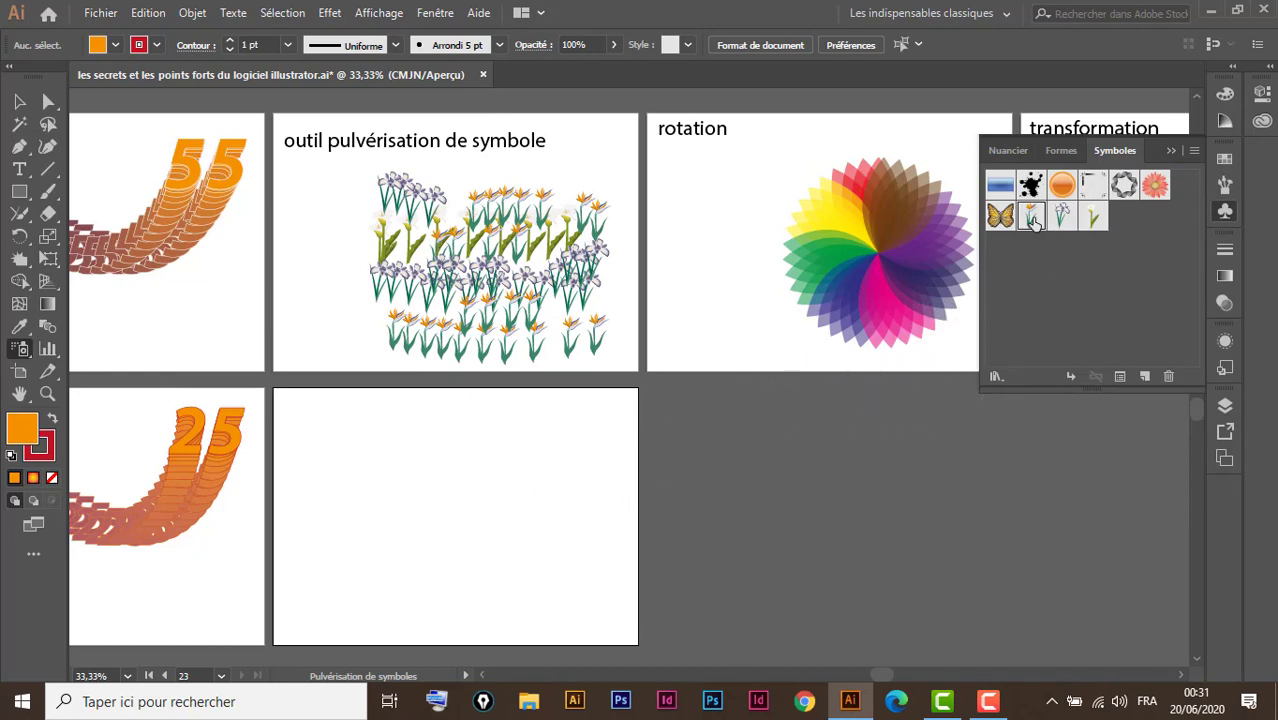
pyautogui.moveTo(342, 460); pyautogui.dragTo(538, 455)
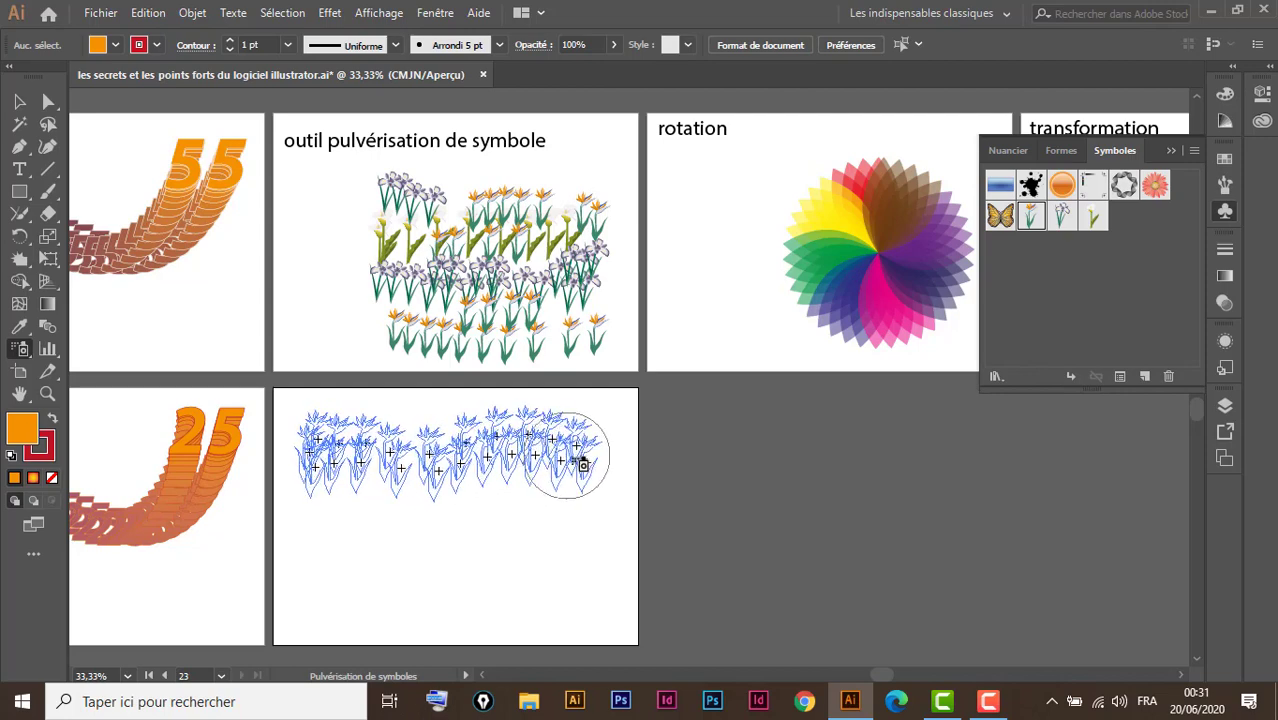
pyautogui.moveTo(538, 455); pyautogui.dragTo(605, 450)
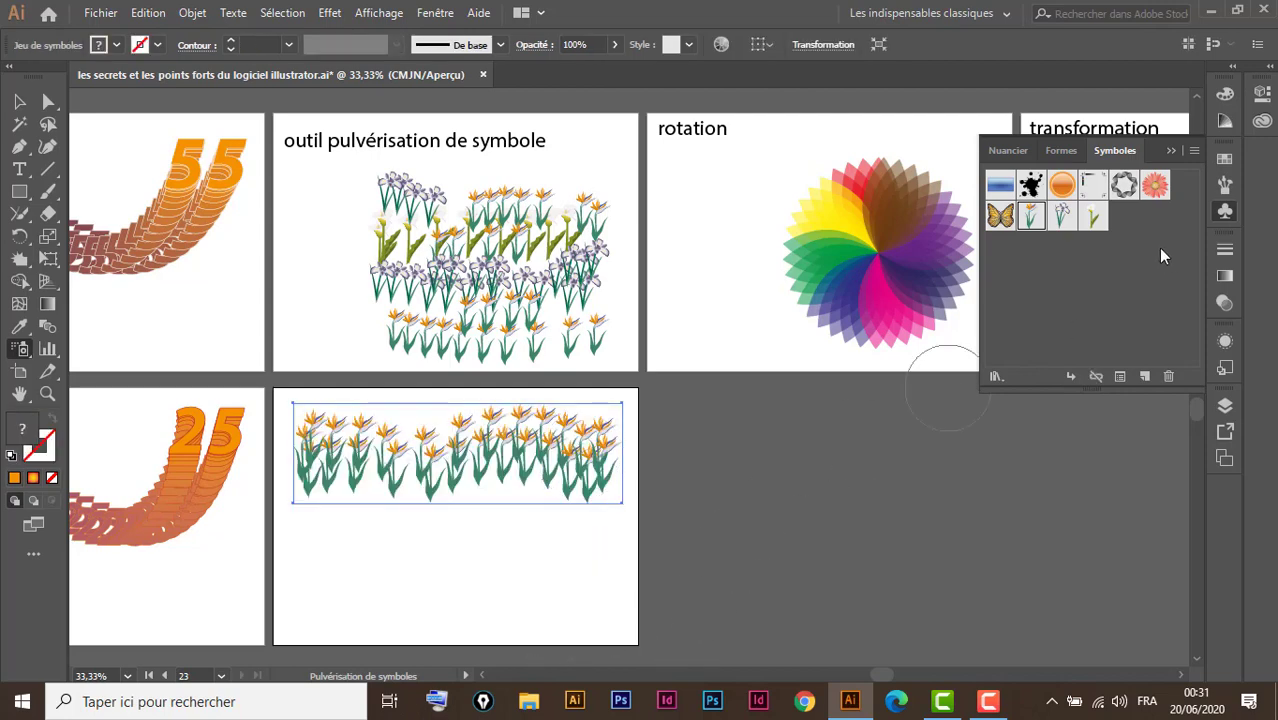
# Step: Spray a row of irises and then white lilies below the orange flowers
pyautogui.click(1062, 218)
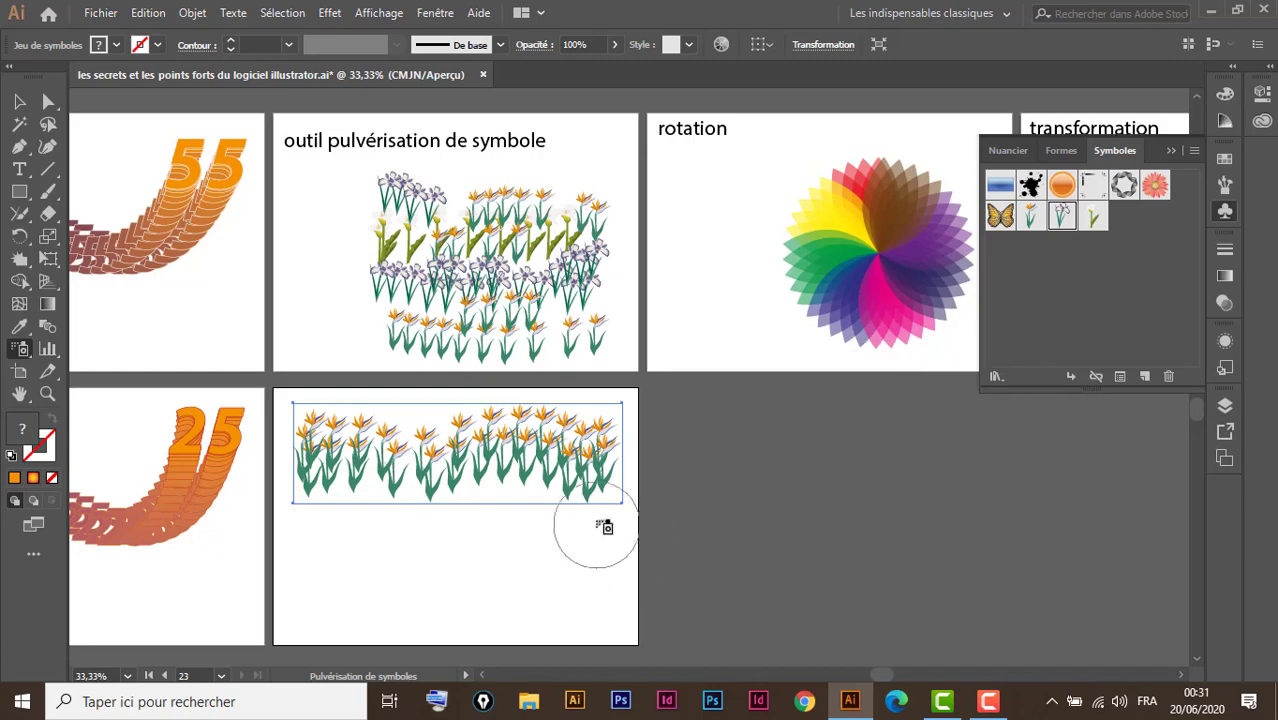
pyautogui.moveTo(609, 521)
pyautogui.mouseDown()
pyautogui.moveTo(517, 497)
pyautogui.moveTo(357, 521)
pyautogui.mouseUp()
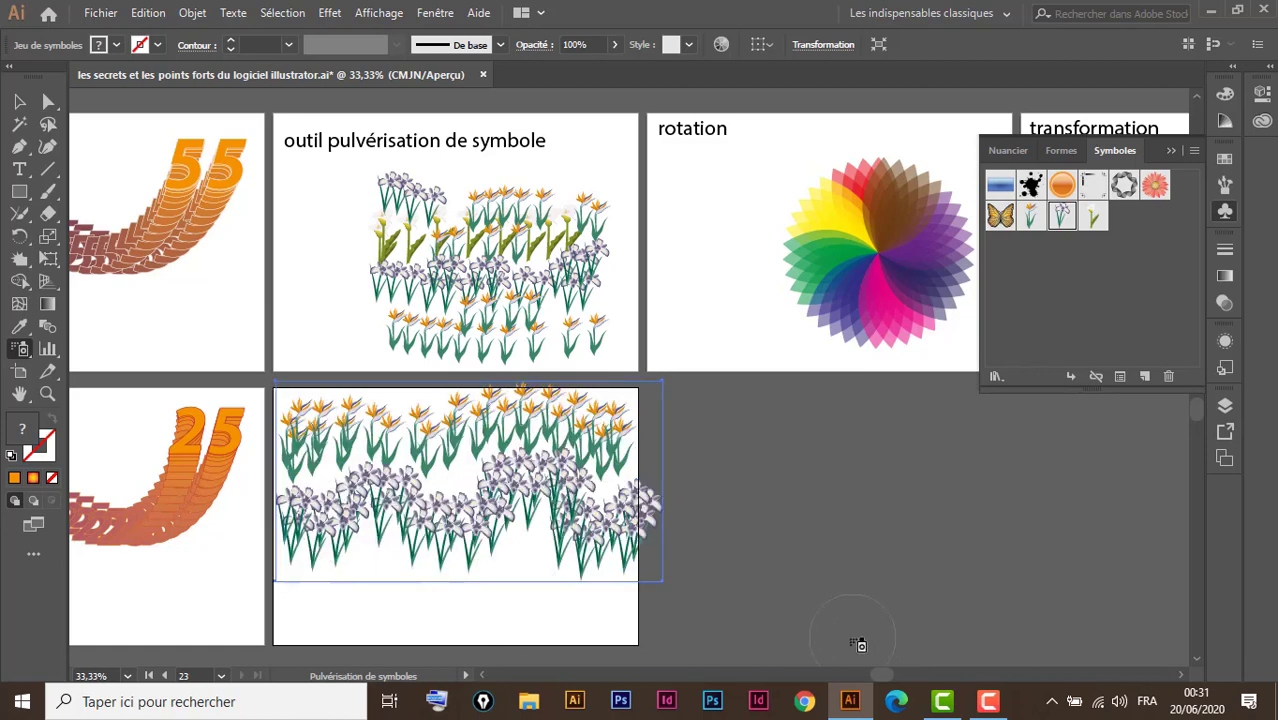
pyautogui.click(1093, 222)
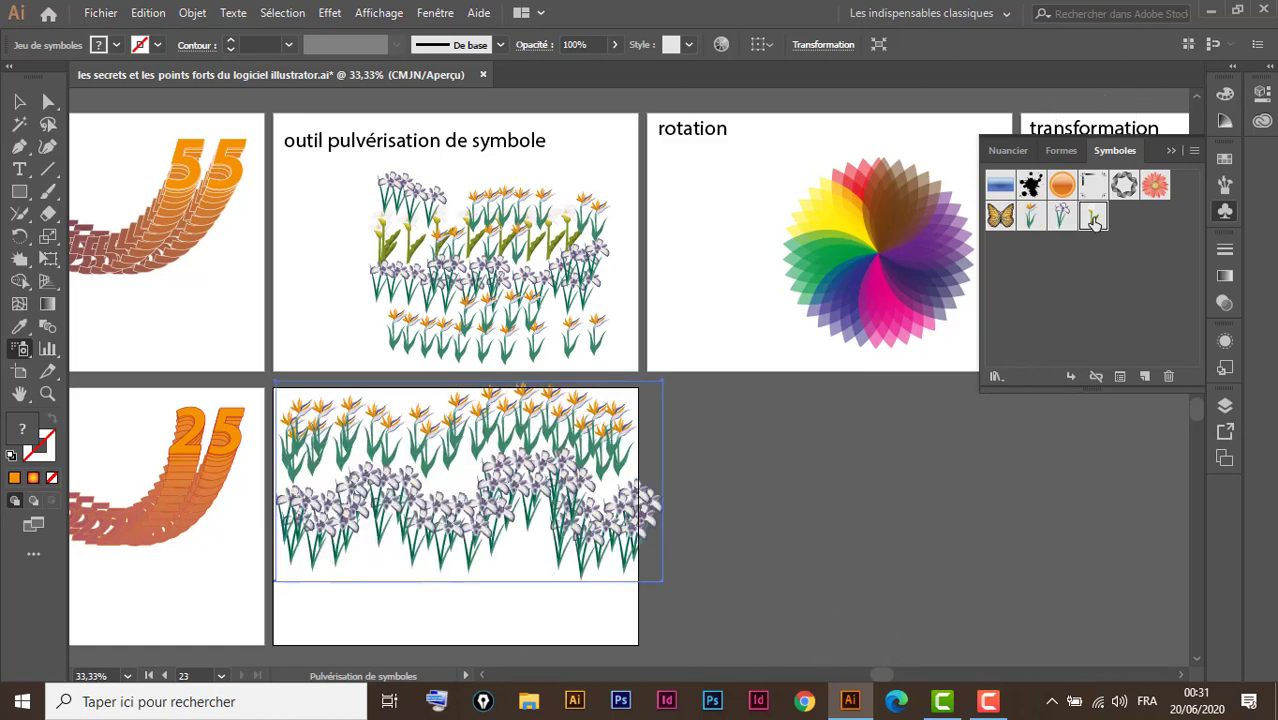
pyautogui.moveTo(536, 549)
pyautogui.mouseDown()
pyautogui.moveTo(513, 570)
pyautogui.moveTo(508, 548)
pyautogui.moveTo(416, 567)
pyautogui.moveTo(371, 542)
pyautogui.moveTo(371, 556)
pyautogui.mouseUp()
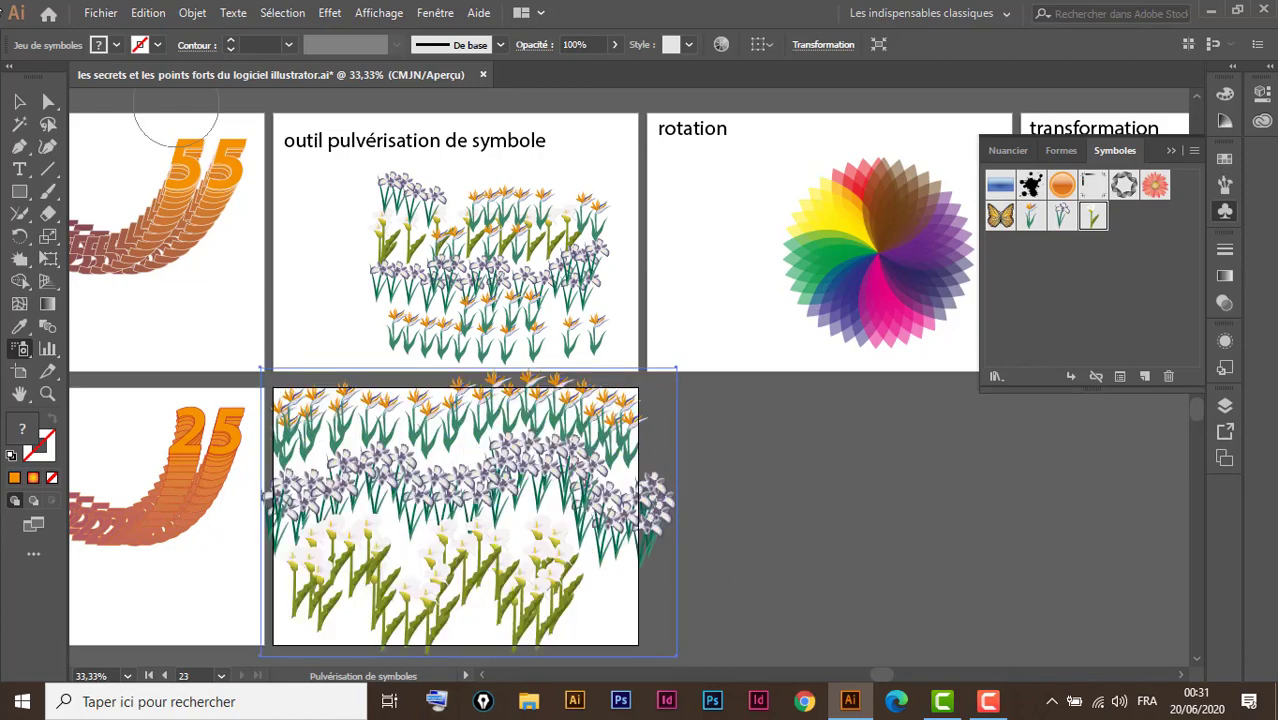
# Step: Scale down and move the flower symbol set to fit inside the artboard
pyautogui.click(19, 101)
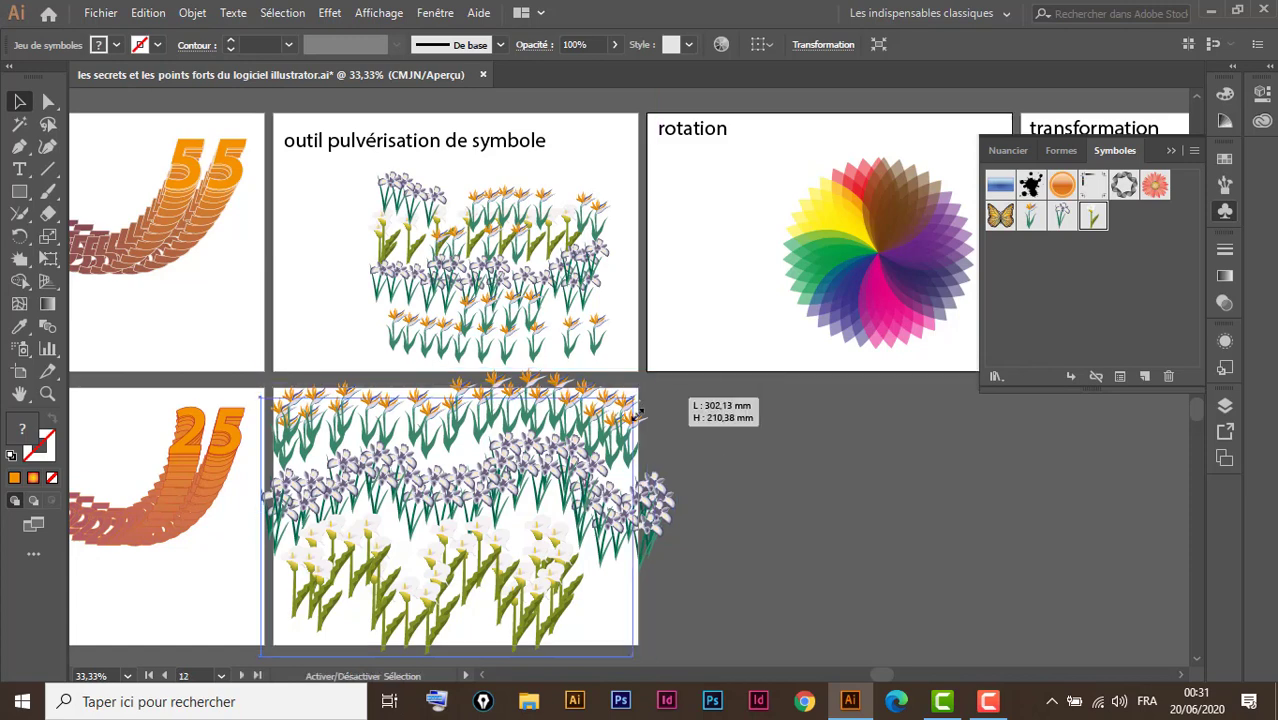
pyautogui.moveTo(676, 368); pyautogui.dragTo(599, 420)
pyautogui.moveTo(490, 505); pyautogui.dragTo(673, 455)
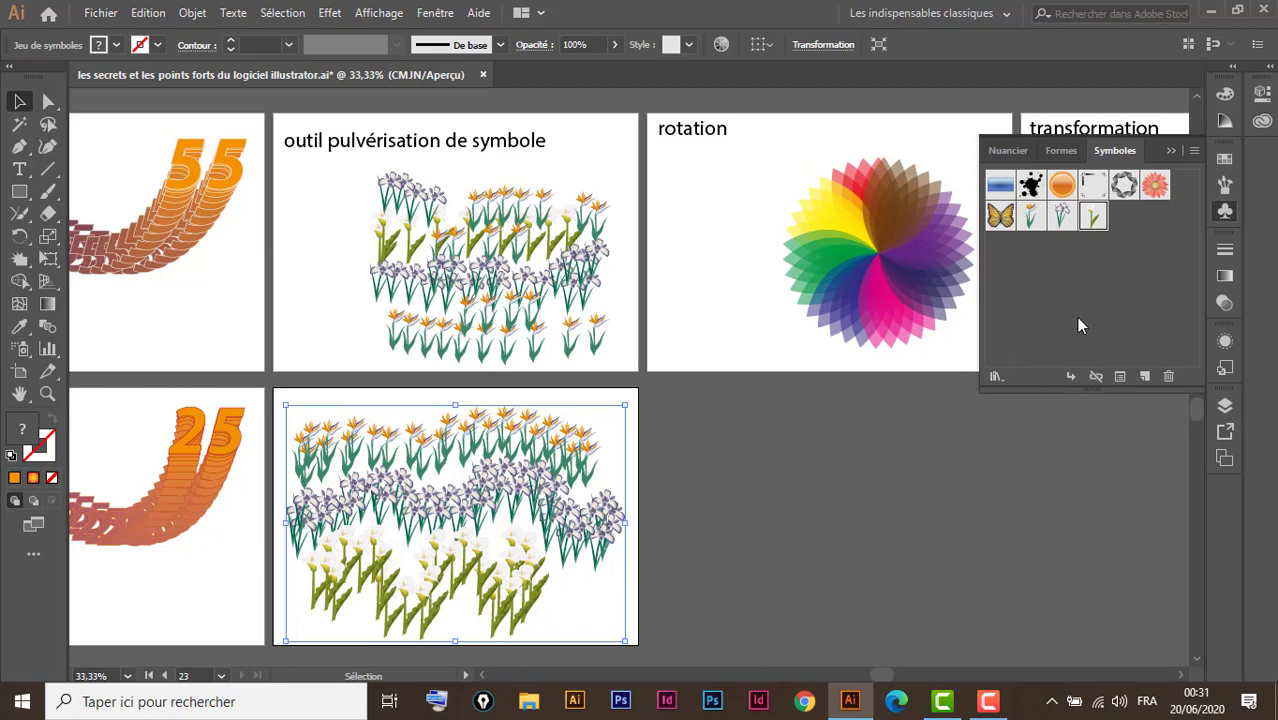
# Step: Load the Fleurs symbol library and add its red rose to the document symbols
pyautogui.click(995, 377)
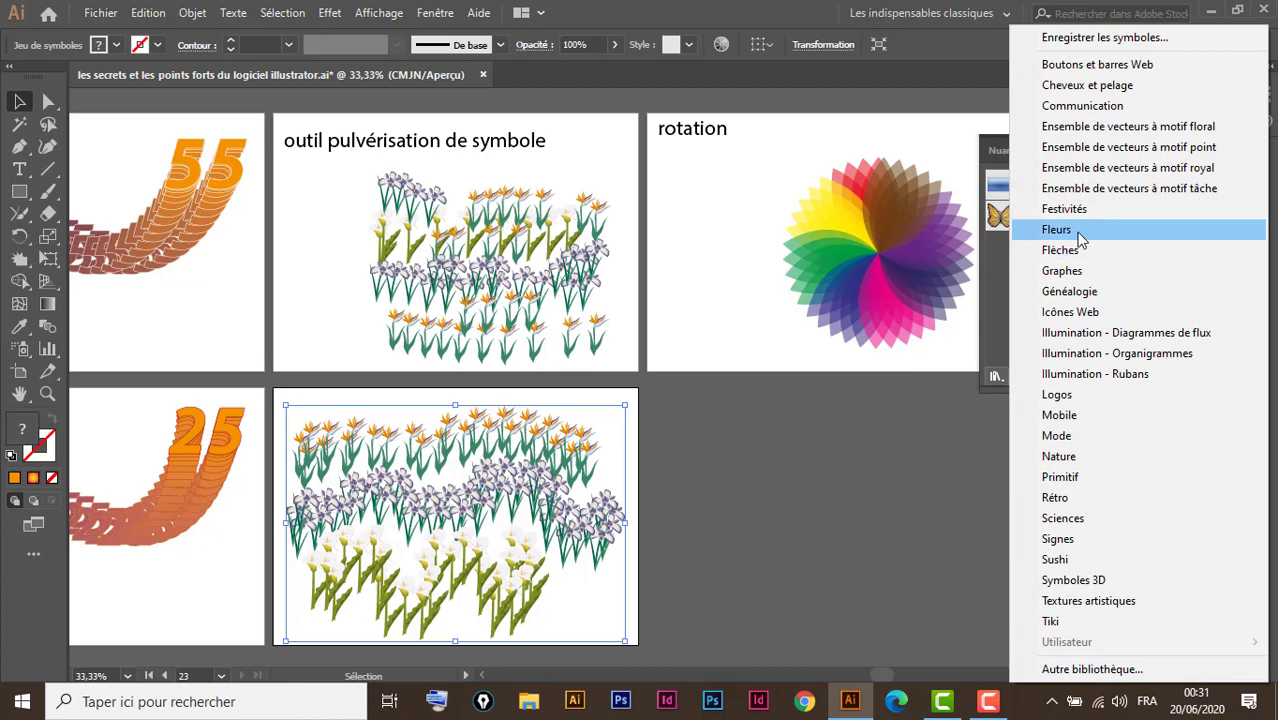
pyautogui.click(1076, 232)
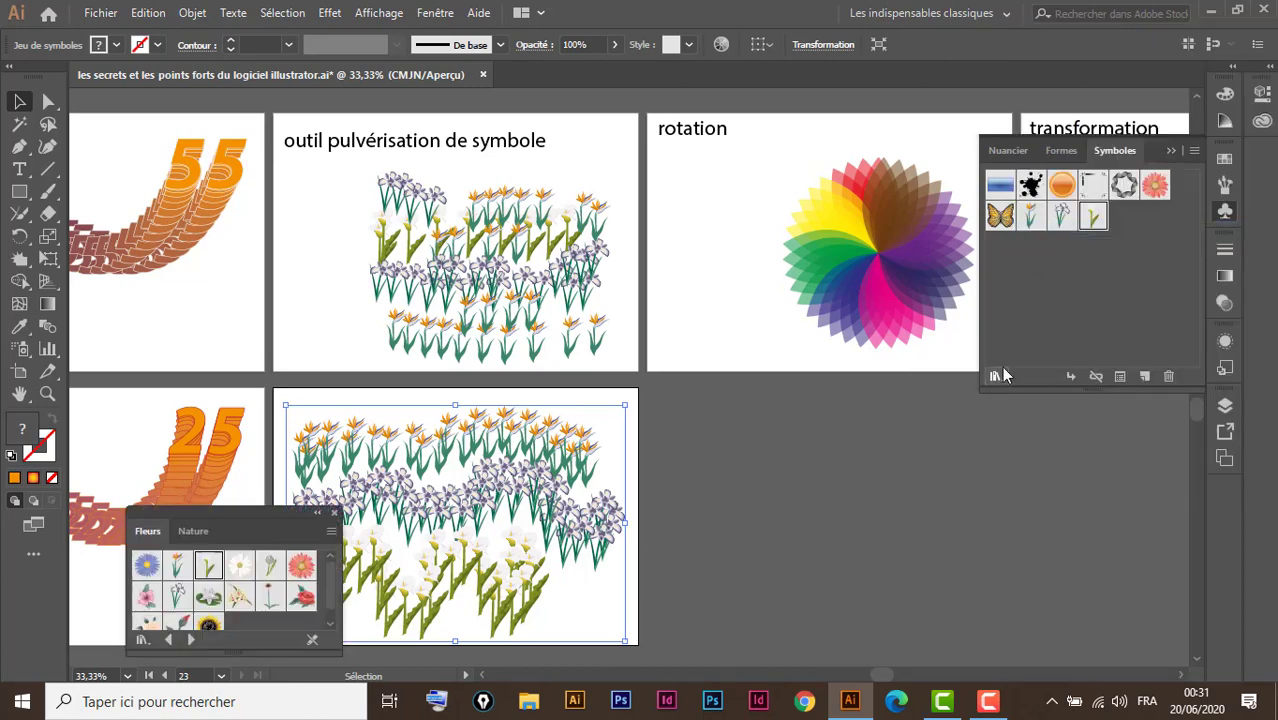
pyautogui.moveTo(275, 518); pyautogui.dragTo(944, 450)
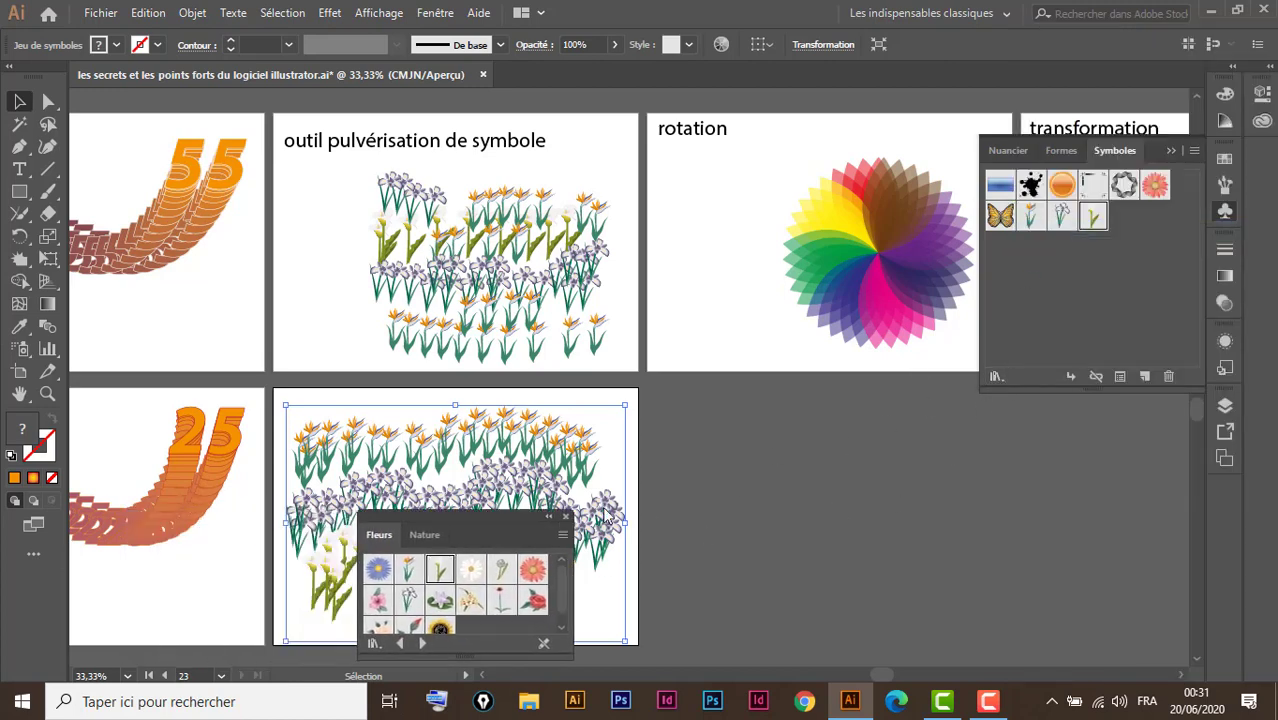
pyautogui.click(972, 530)
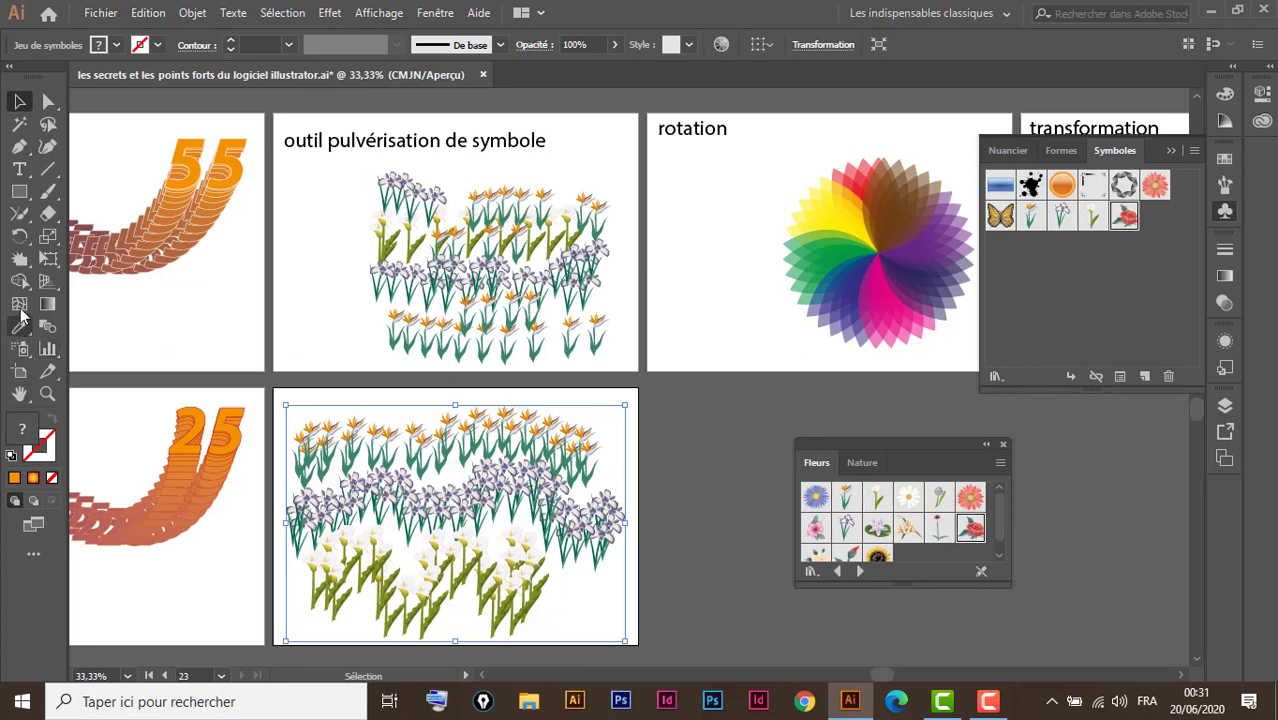
# Step: Spray red roses with the Symbol Sprayer across the top and left-middle of the lower flower set
pyautogui.click(20, 348)
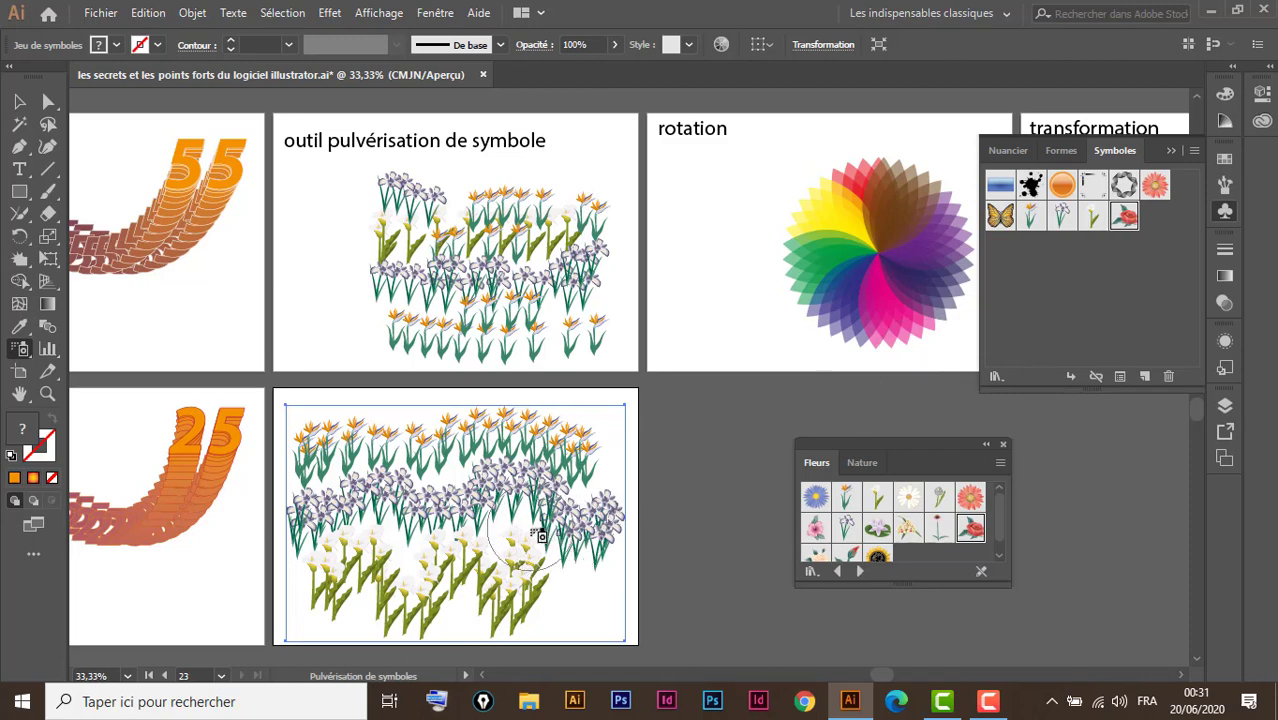
pyautogui.click(517, 549)
pyautogui.moveTo(517, 549); pyautogui.dragTo(545, 520)
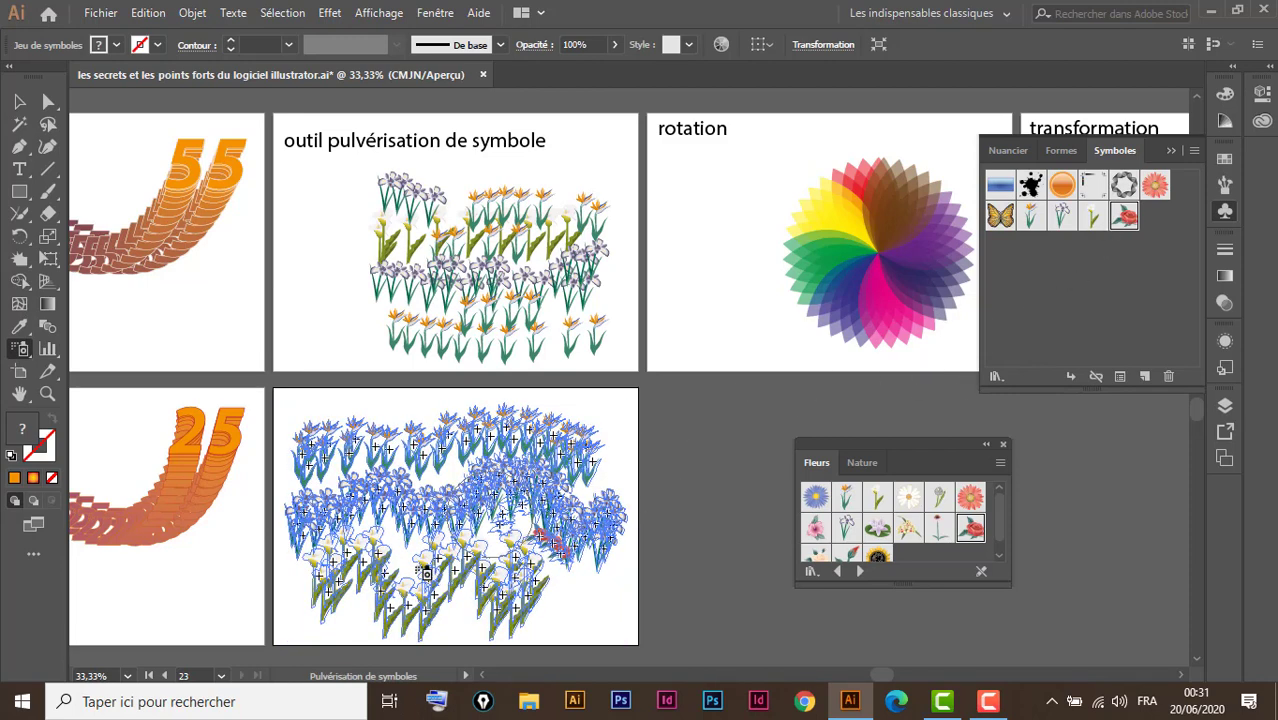
pyautogui.moveTo(421, 475); pyautogui.dragTo(400, 425)
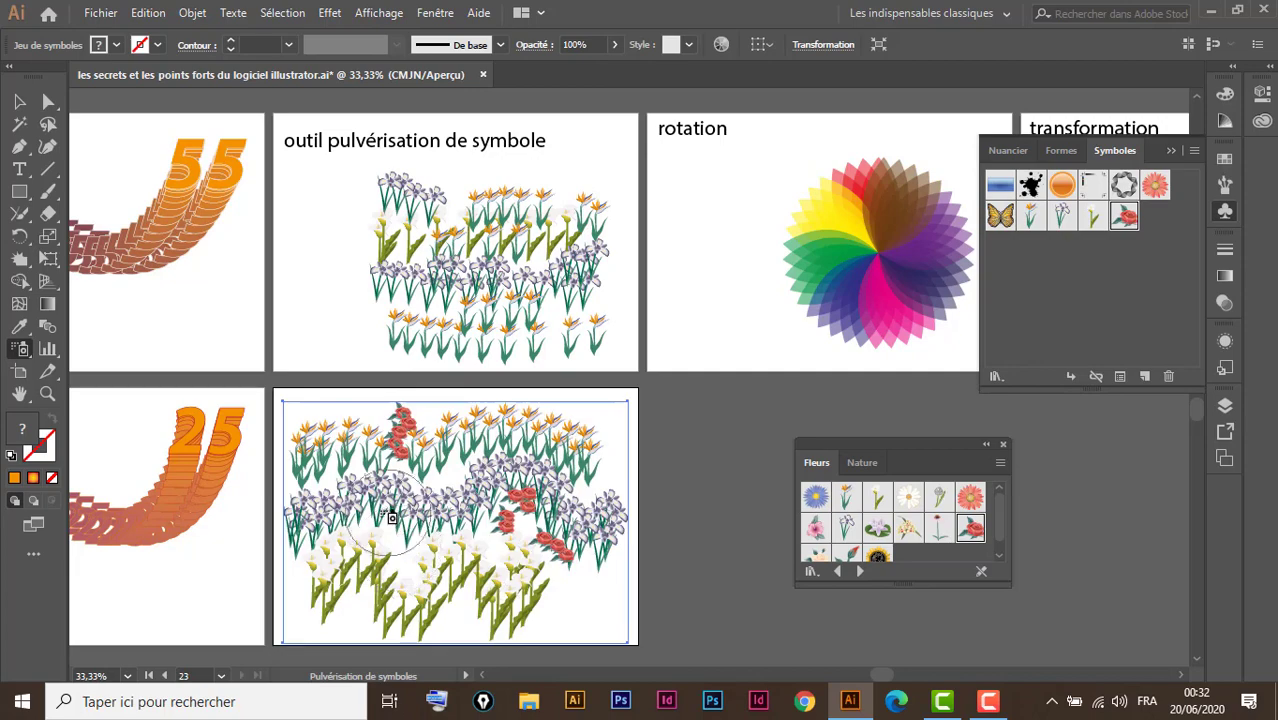
pyautogui.click(402, 525)
pyautogui.moveTo(404, 525)
pyautogui.mouseDown()
pyautogui.moveTo(372, 547)
pyautogui.moveTo(450, 499)
pyautogui.moveTo(483, 690)
pyautogui.mouseUp()
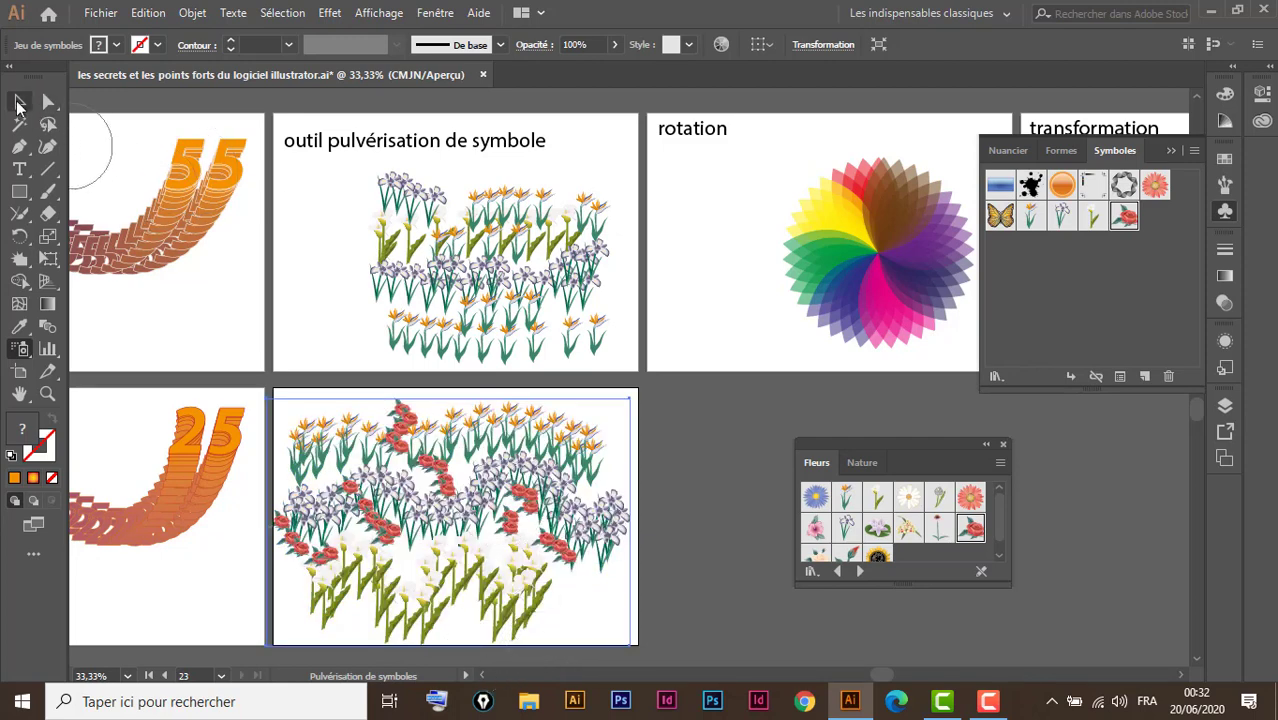
# Step: Close the Fleurs library and bring the right-hand artboards into view
pyautogui.click(17, 104)
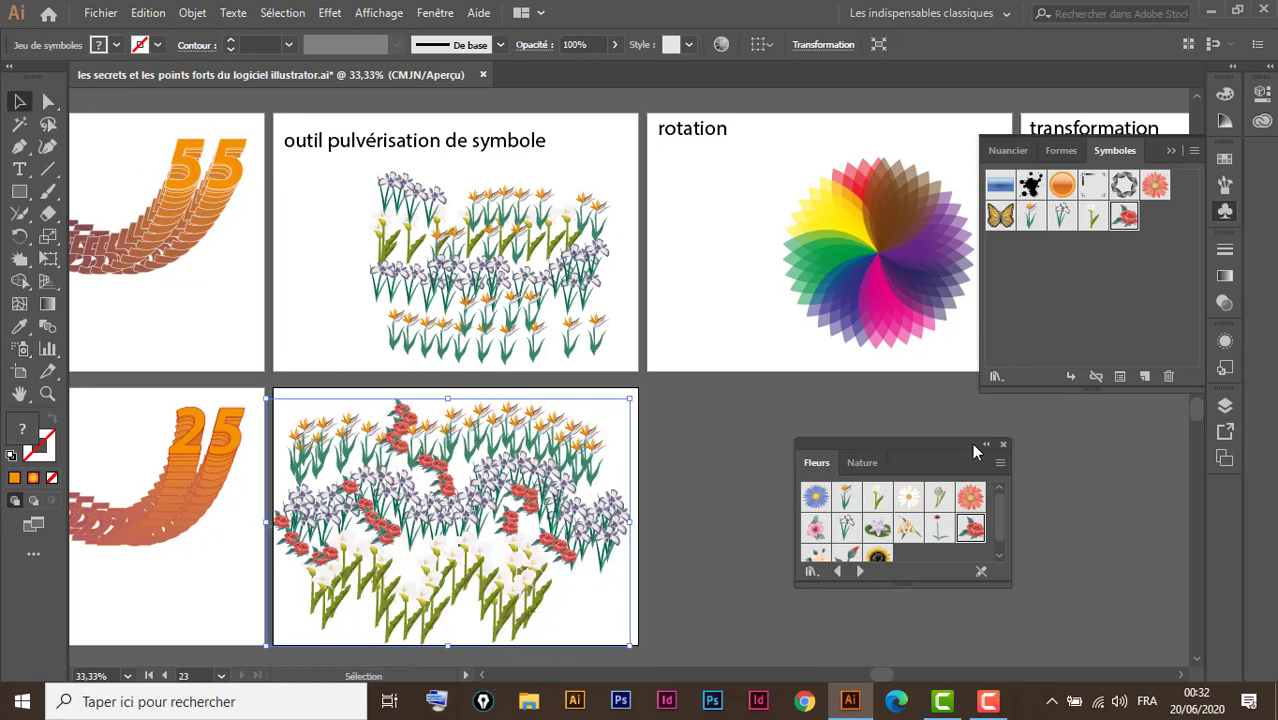
pyautogui.click(1003, 444)
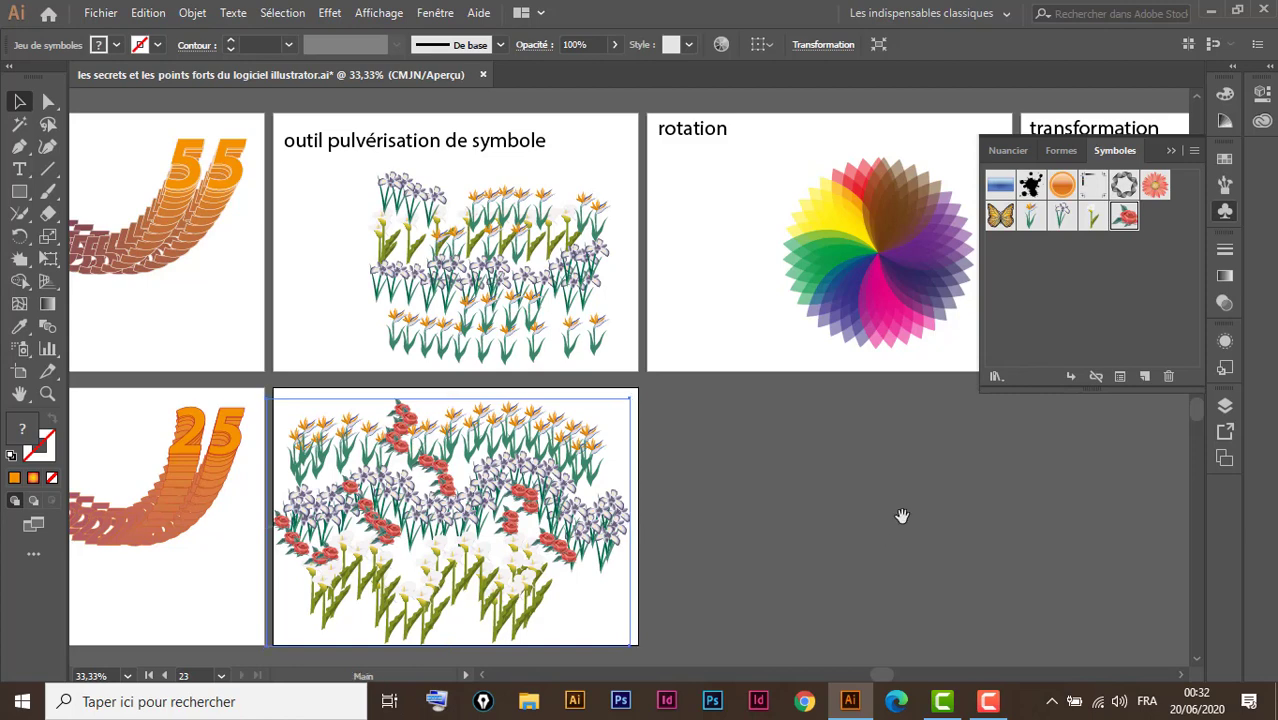
pyautogui.moveTo(901, 516); pyautogui.dragTo(636, 470)
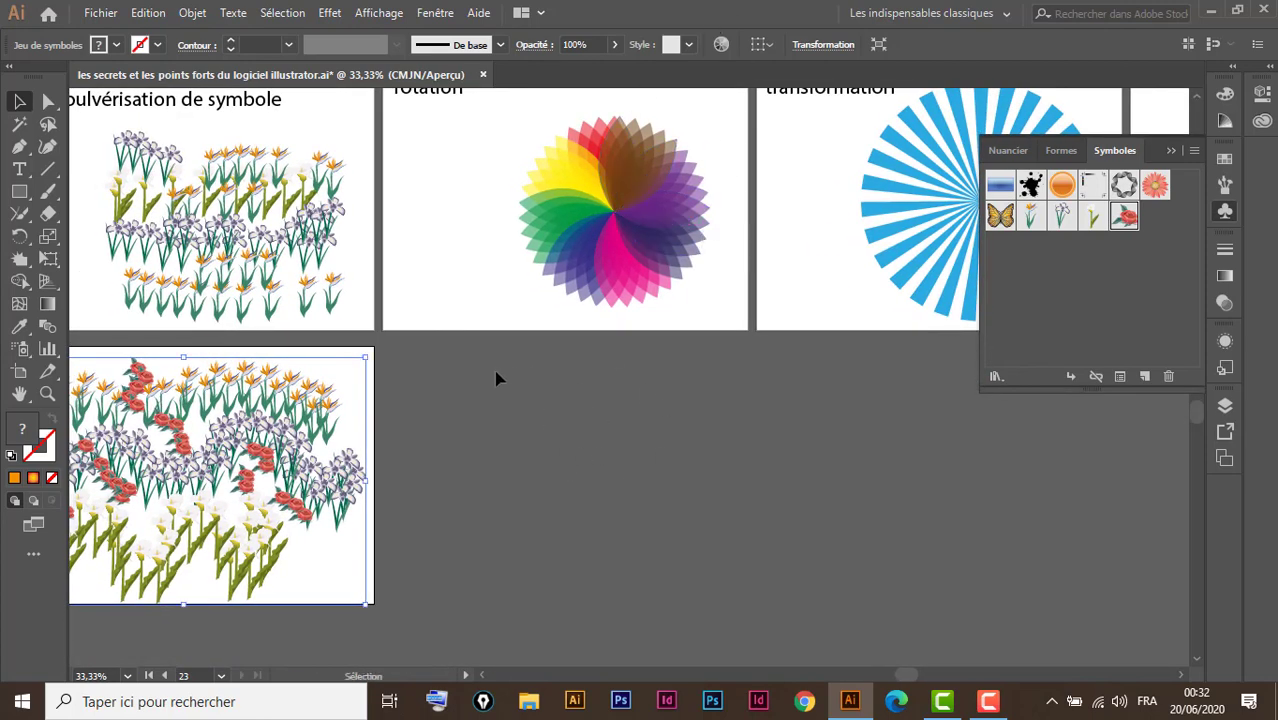
pyautogui.scroll(1, 497, 378)
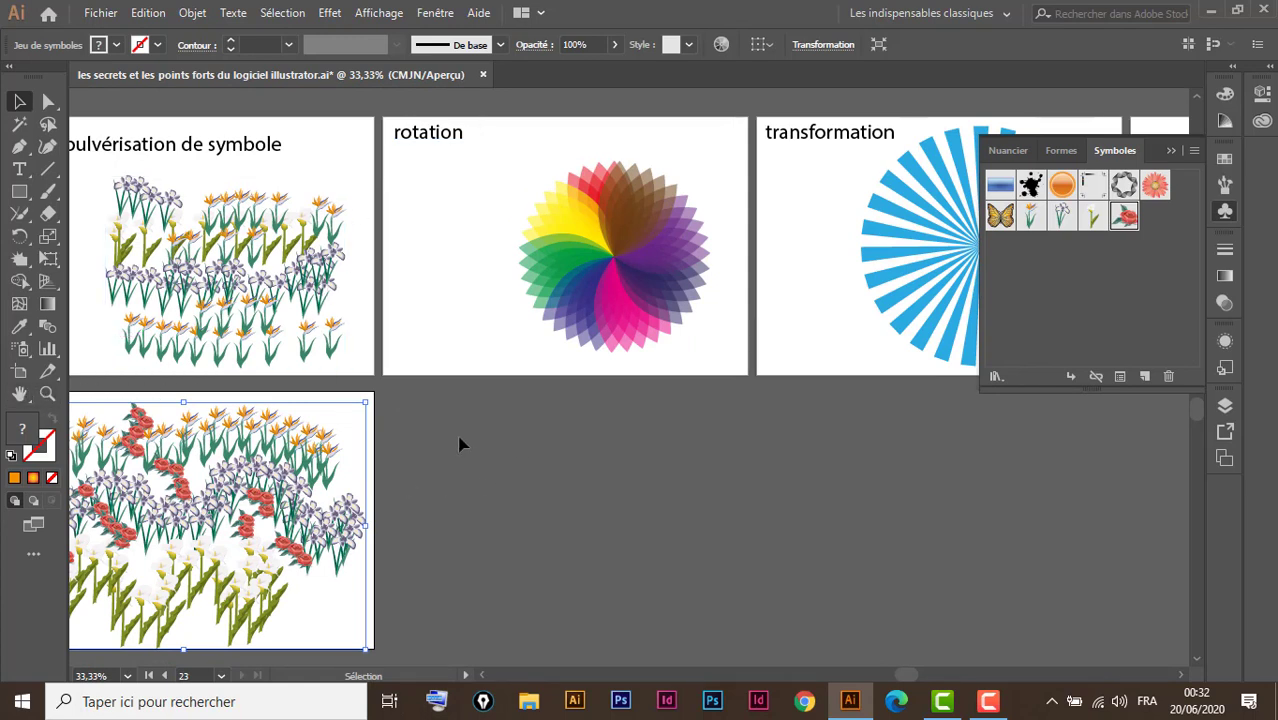
# Step: Add a blank A4 artboard, Plan de travail 25 (297 × 210 mm), right of the flower artboard
pyautogui.click(19, 371)
pyautogui.click(256, 44)
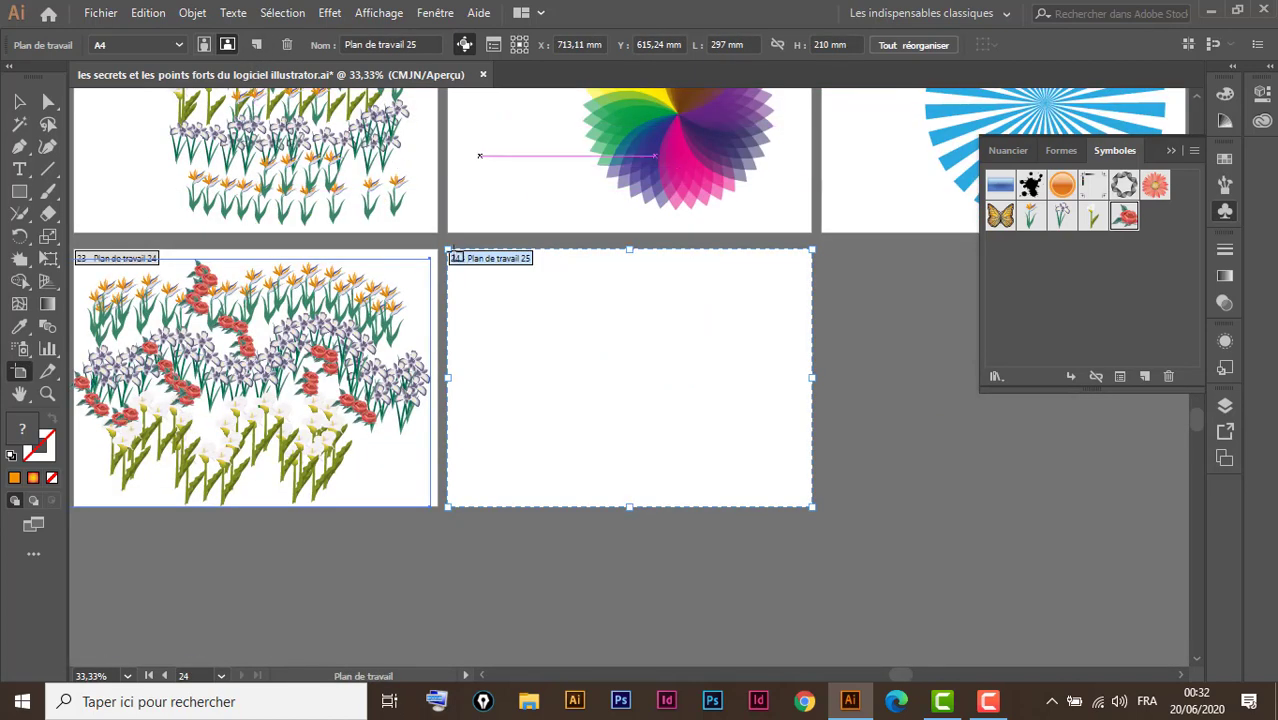
pyautogui.moveTo(761, 365); pyautogui.dragTo(739, 431)
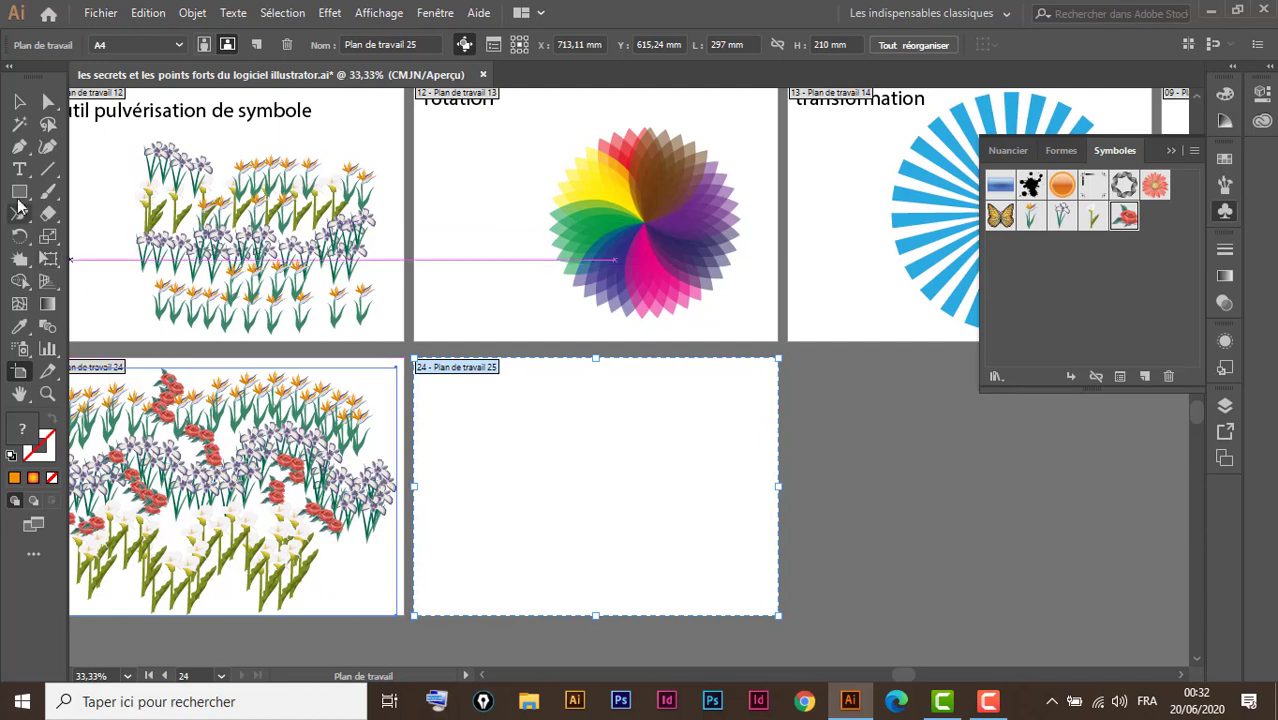
pyautogui.moveTo(16, 196); pyautogui.dragTo(128, 248)
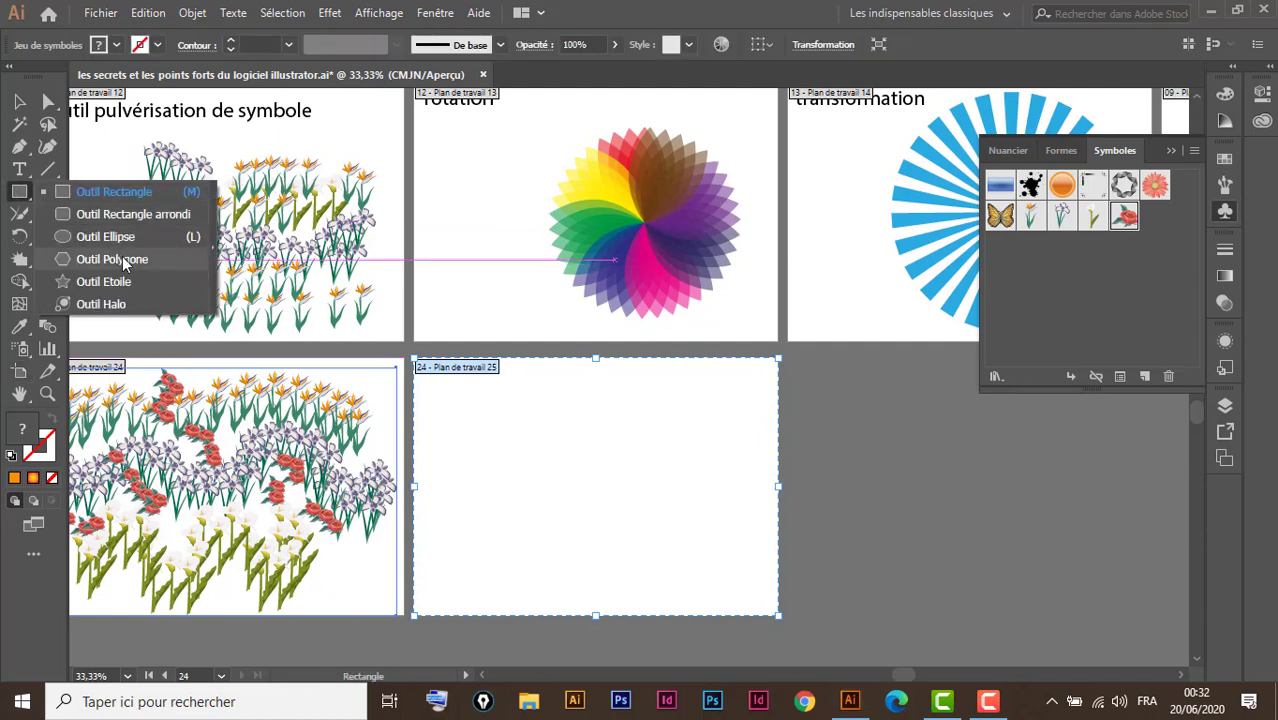
# Step: Draw a tall orange ellipse on the new artboard, shrink it slightly, and zoom in on it
pyautogui.click(128, 240)
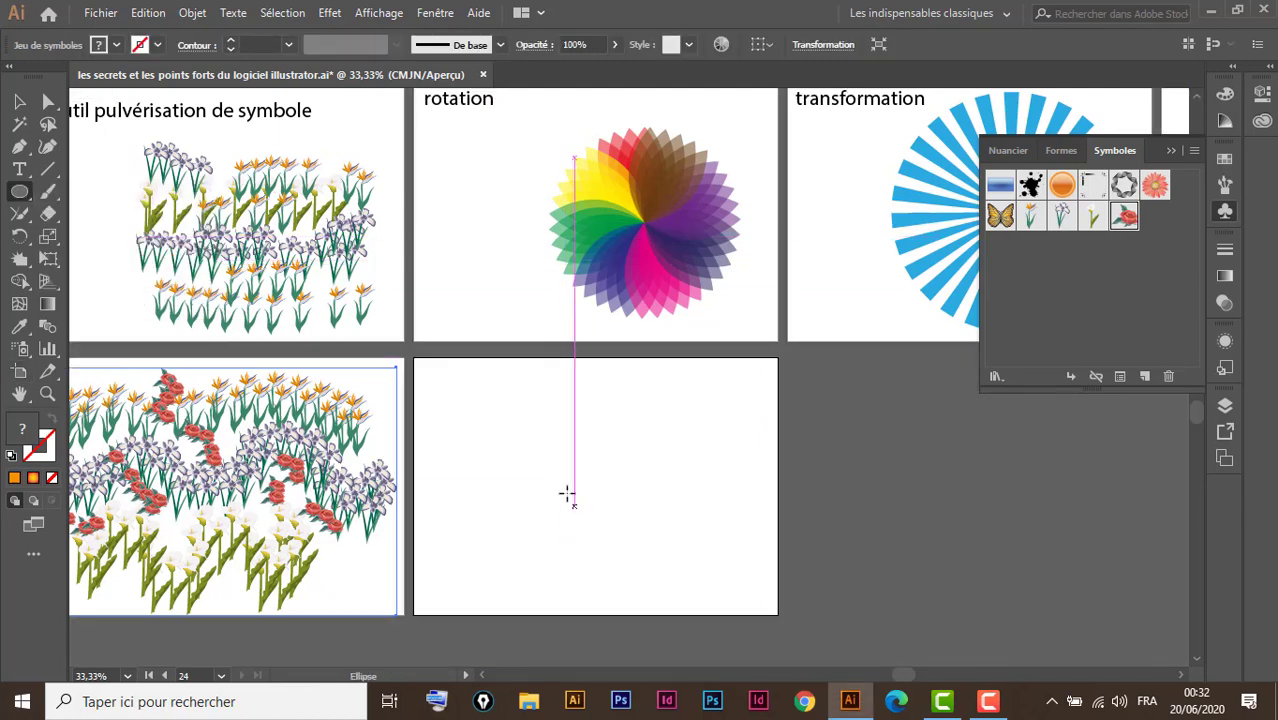
pyautogui.moveTo(557, 396); pyautogui.dragTo(616, 505)
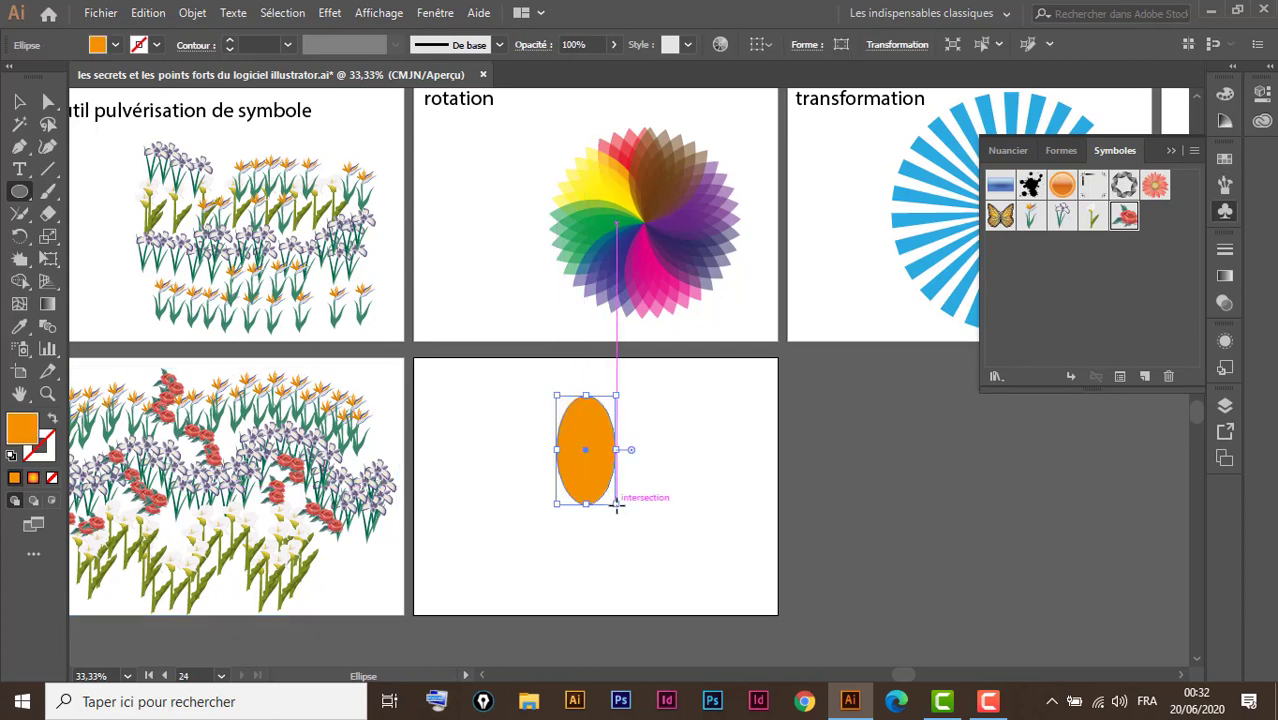
pyautogui.click(21, 102)
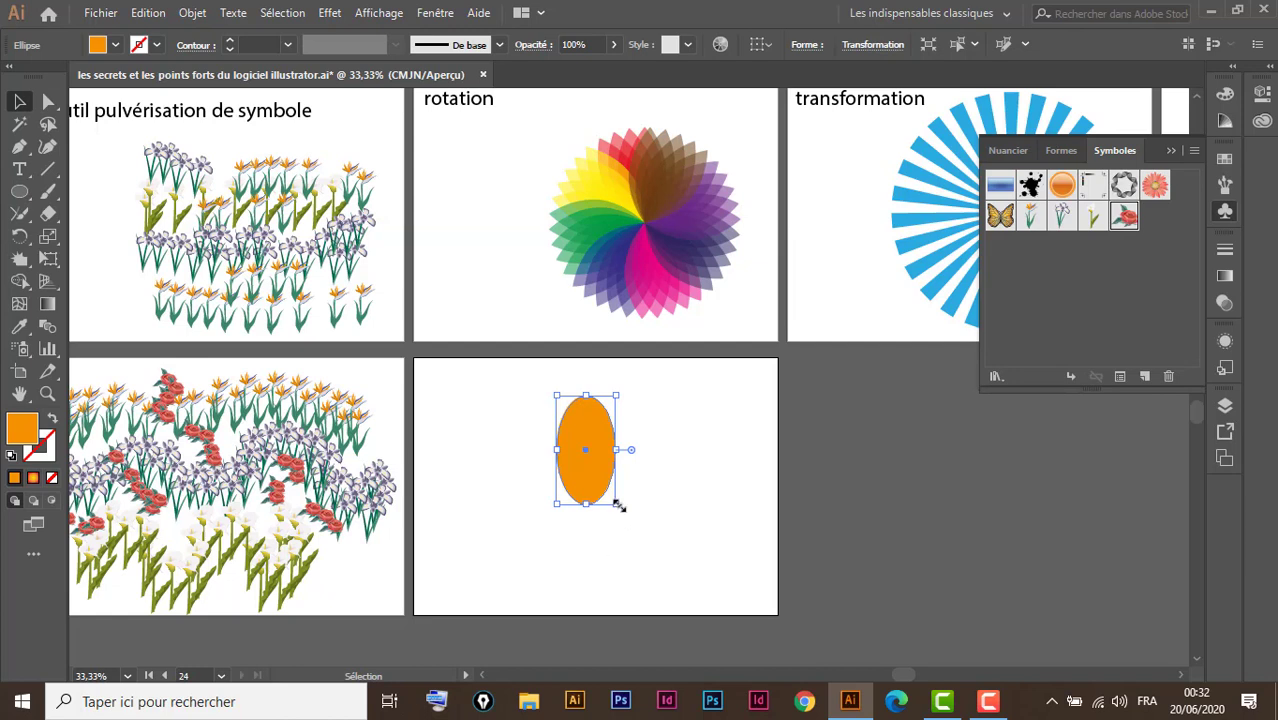
pyautogui.moveTo(618, 506); pyautogui.dragTo(612, 491)
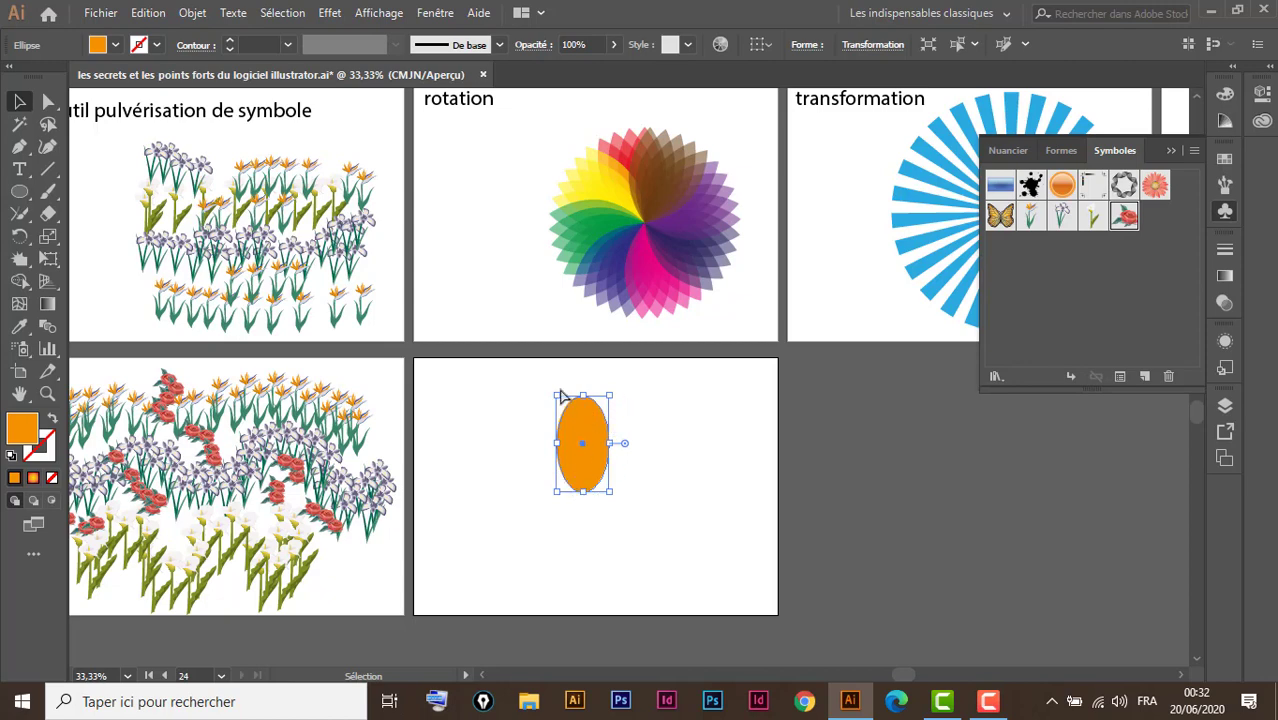
pyautogui.press('z')
pyautogui.moveTo(413, 283); pyautogui.dragTo(831, 624)
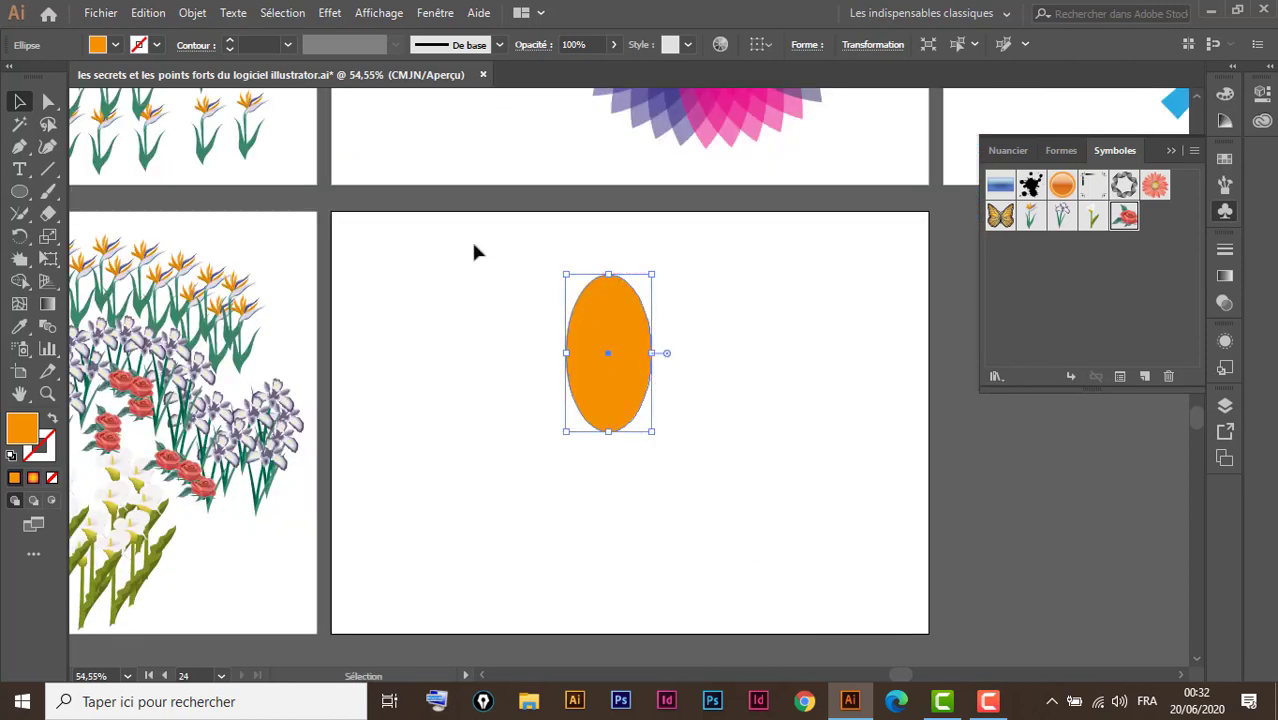
# Step: Convert the ellipse's top and bottom anchors to sharp corner points, forming a pointed petal
pyautogui.click(47, 103)
pyautogui.moveTo(590, 263); pyautogui.dragTo(628, 292)
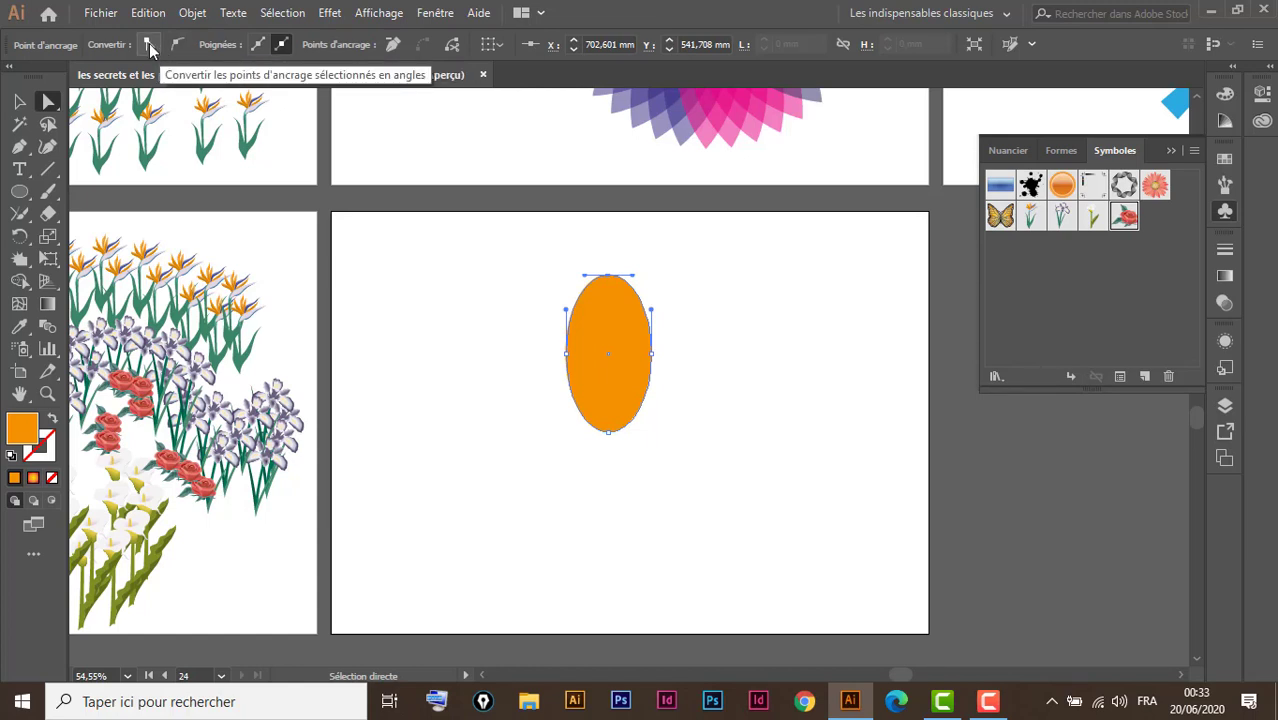
pyautogui.click(149, 43)
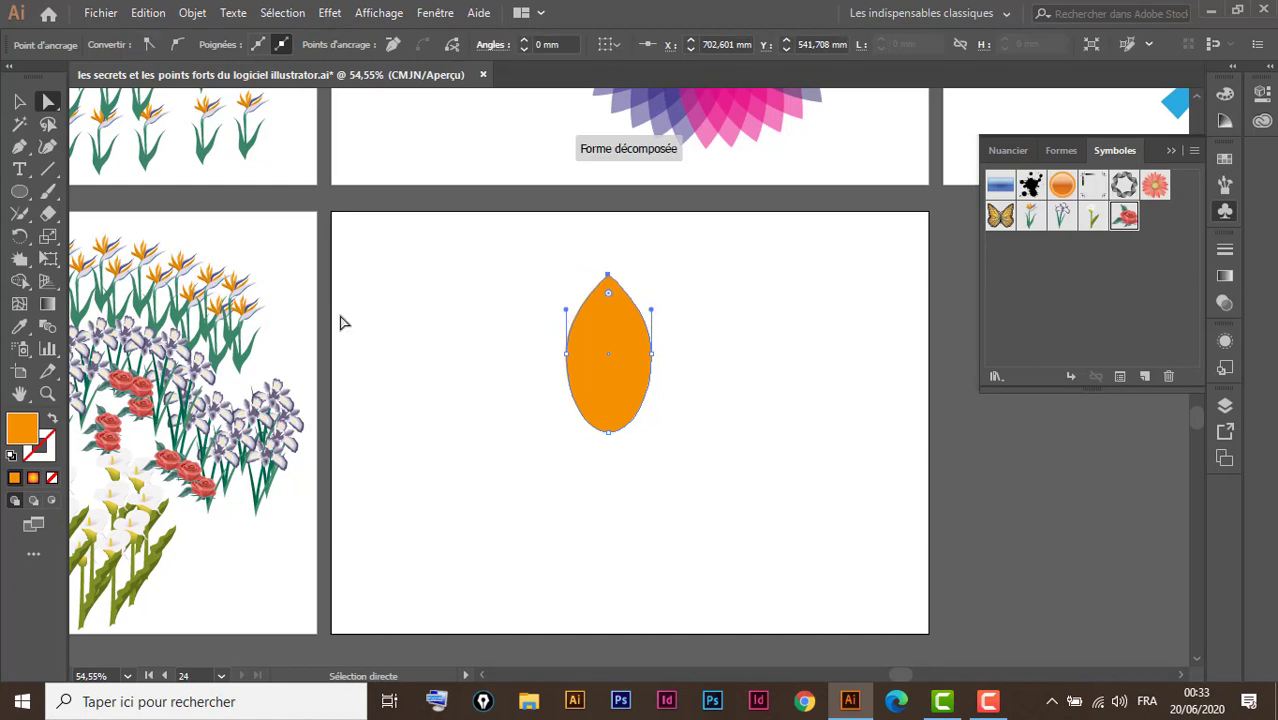
pyautogui.moveTo(588, 460); pyautogui.dragTo(633, 420)
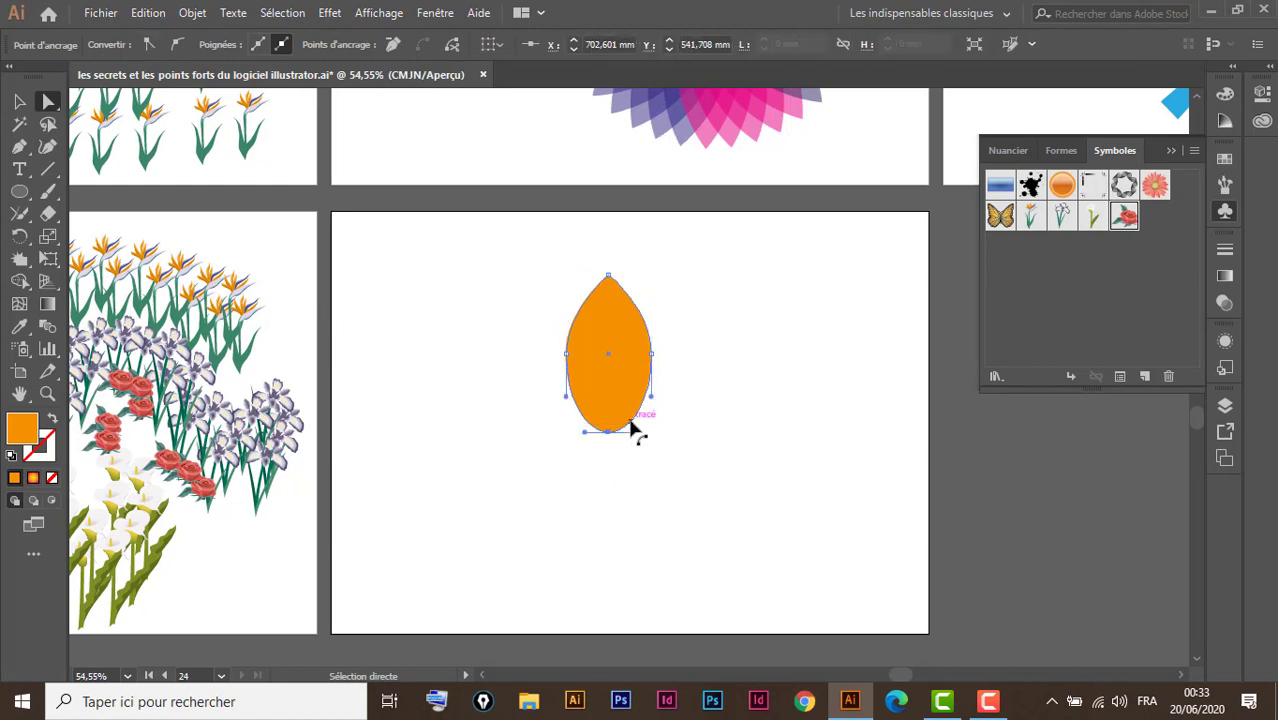
pyautogui.click(149, 43)
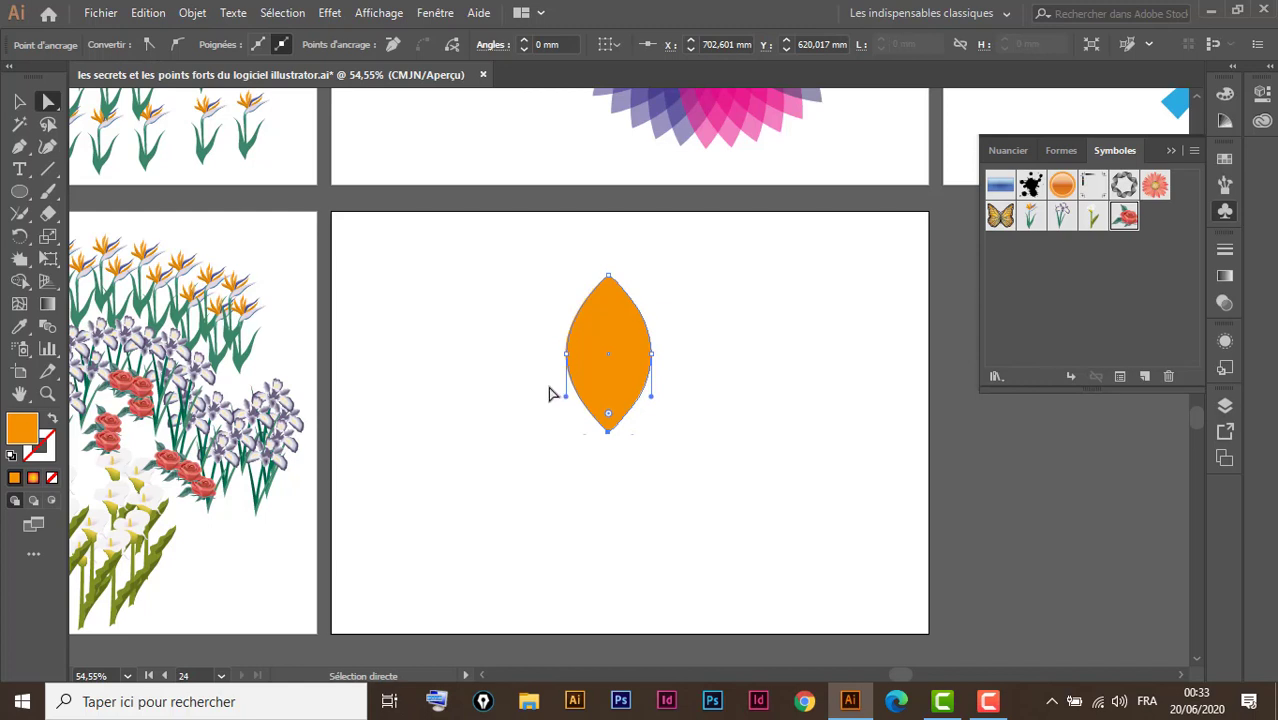
# Step: Fill the petal shape with red from the Swatches panel
pyautogui.click(19, 101)
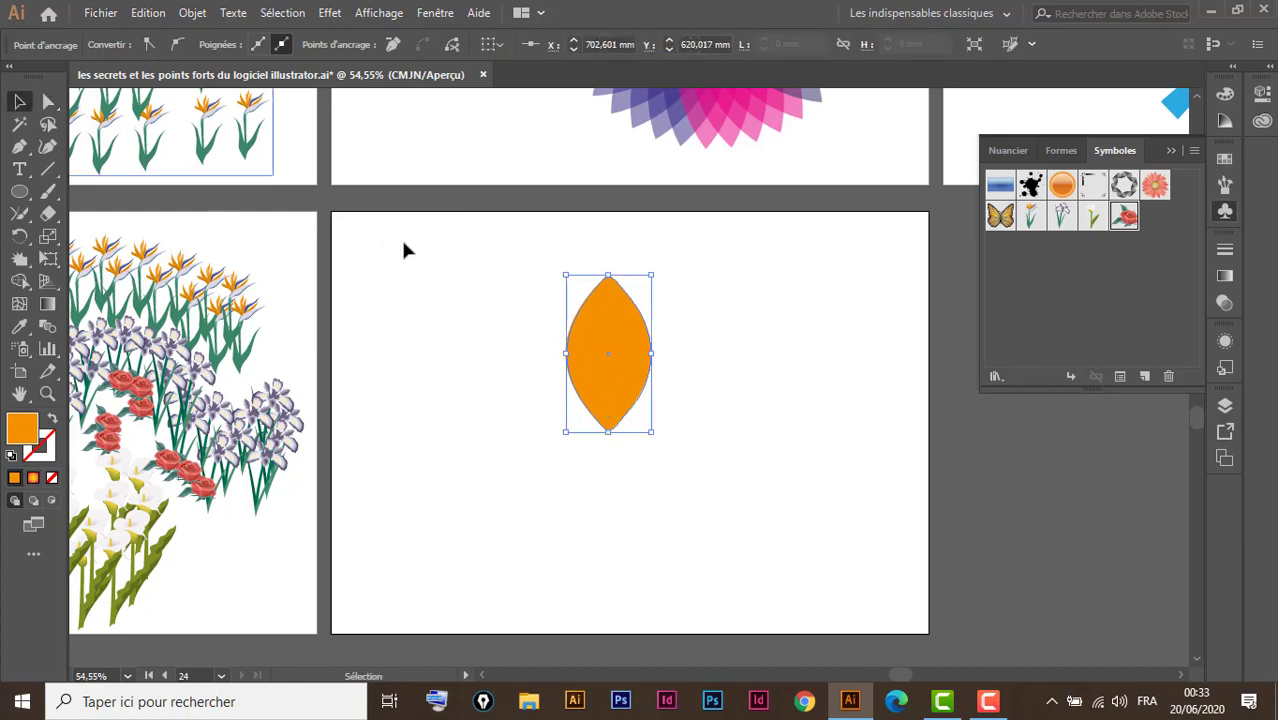
pyautogui.click(1225, 210)
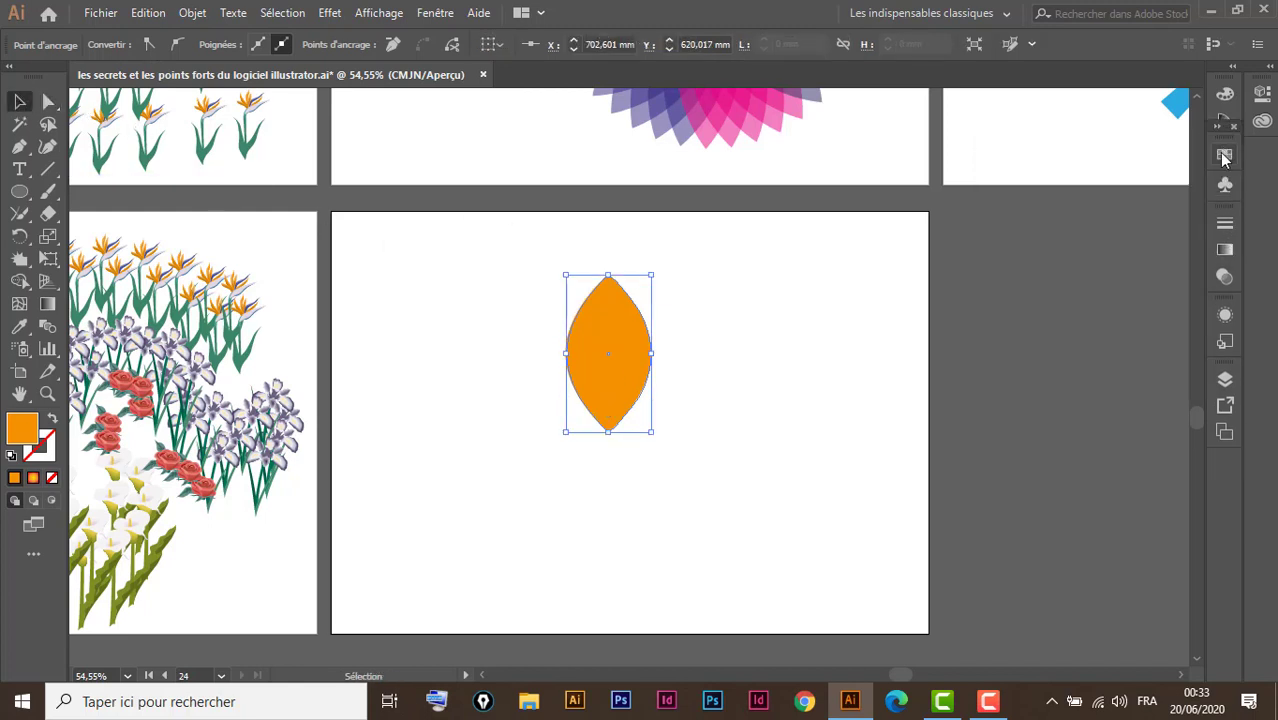
pyautogui.click(1222, 155)
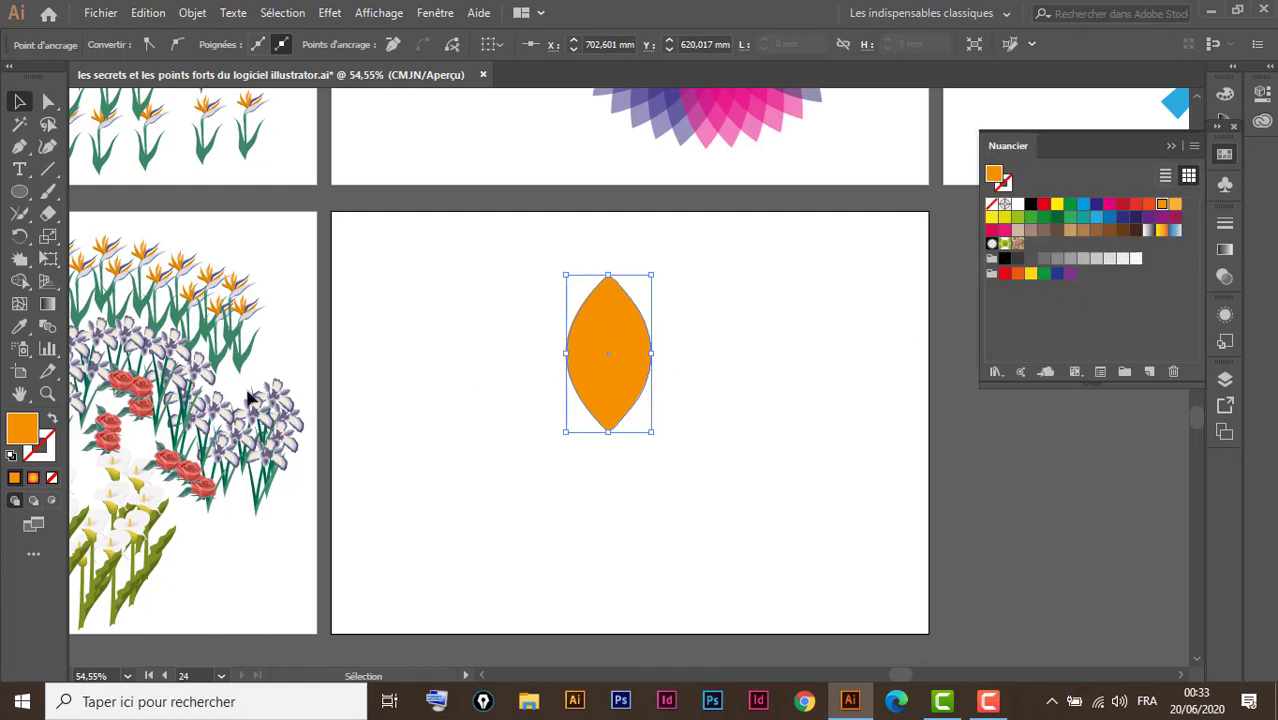
pyautogui.click(1044, 205)
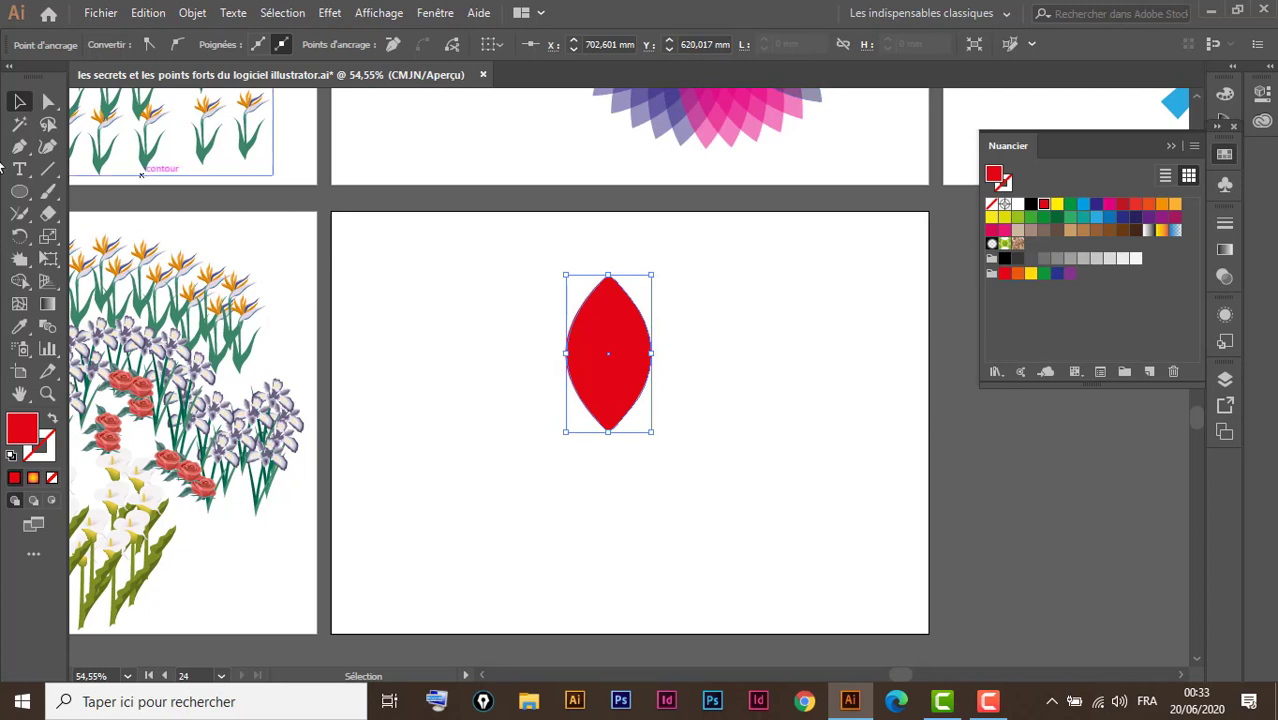
# Step: Lower the petal's opacity to 50% so it looks translucent
pyautogui.click(587, 380)
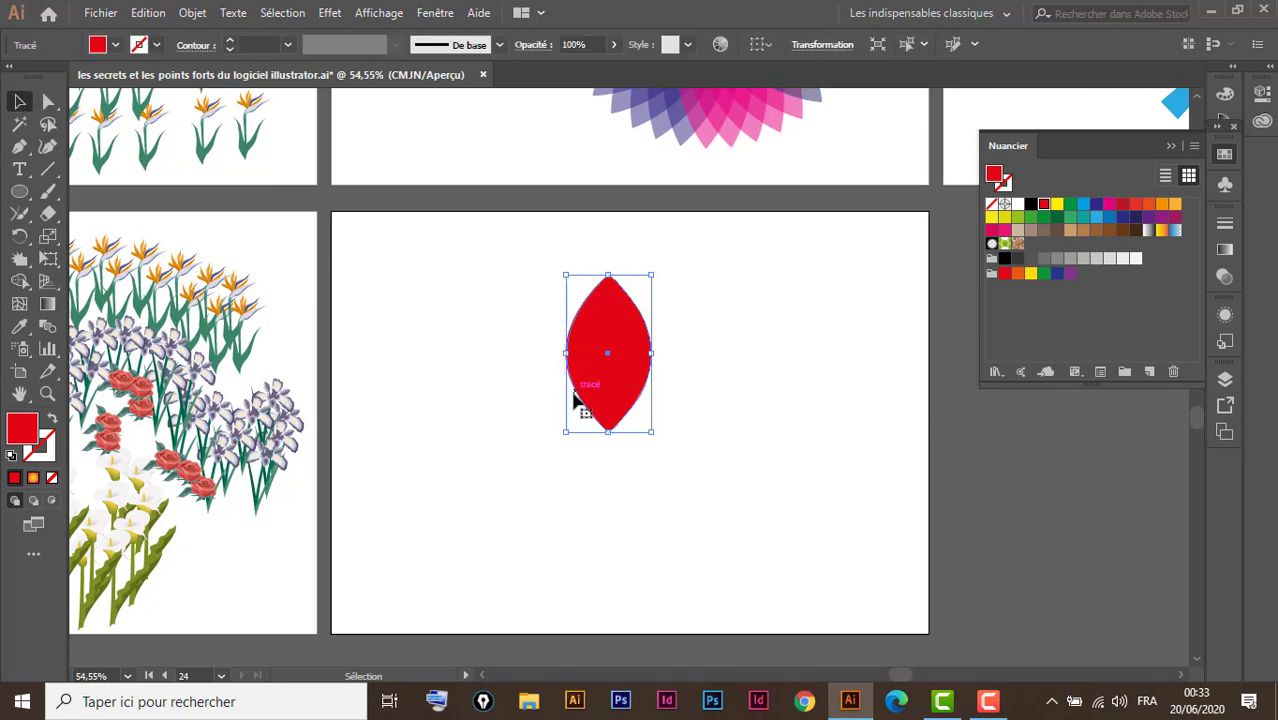
pyautogui.click(613, 45)
pyautogui.moveTo(609, 72); pyautogui.dragTo(577, 93)
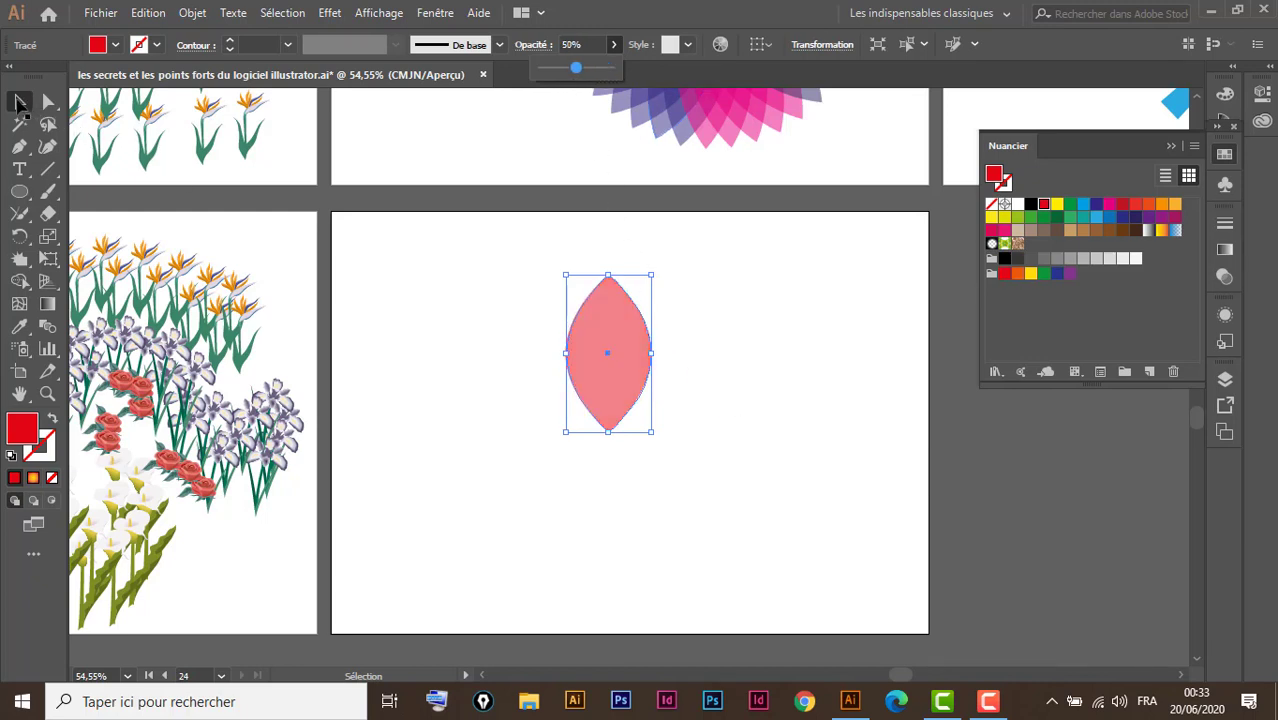
pyautogui.click(22, 106)
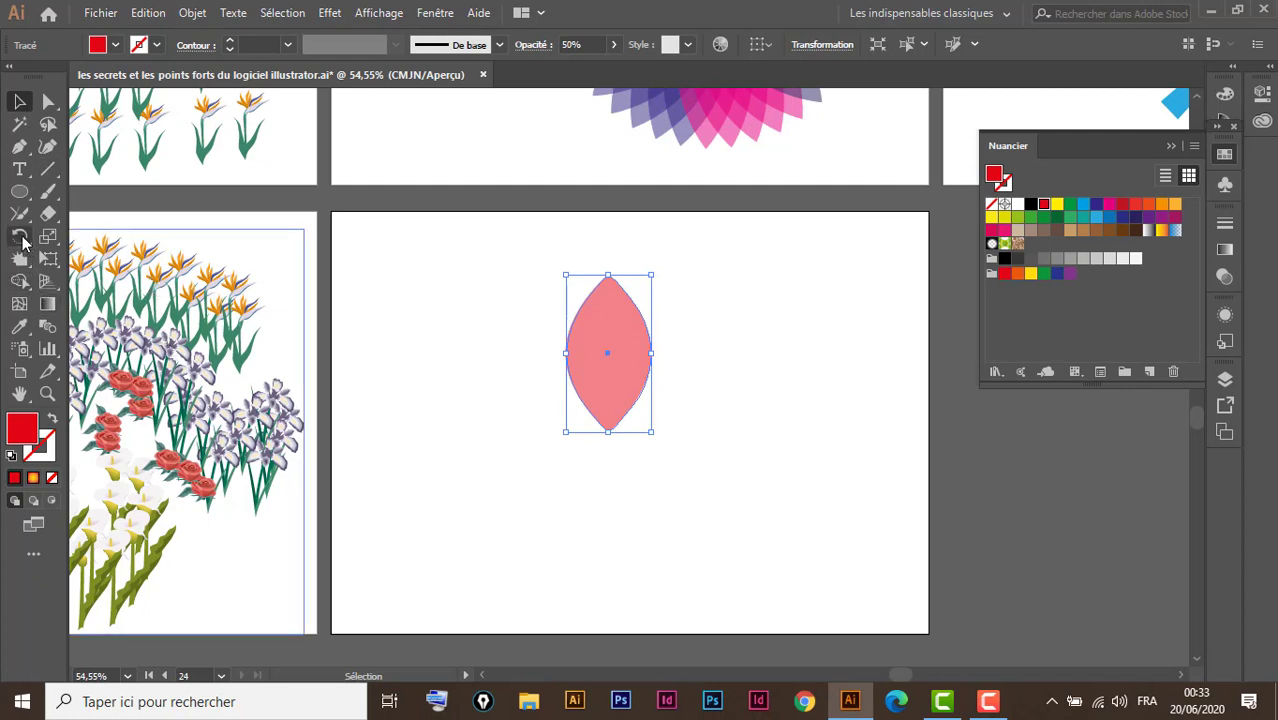
# Step: Rotate a copy of the petal around its bottom tip and repeat it twice with Ctrl+D
pyautogui.click(20, 237)
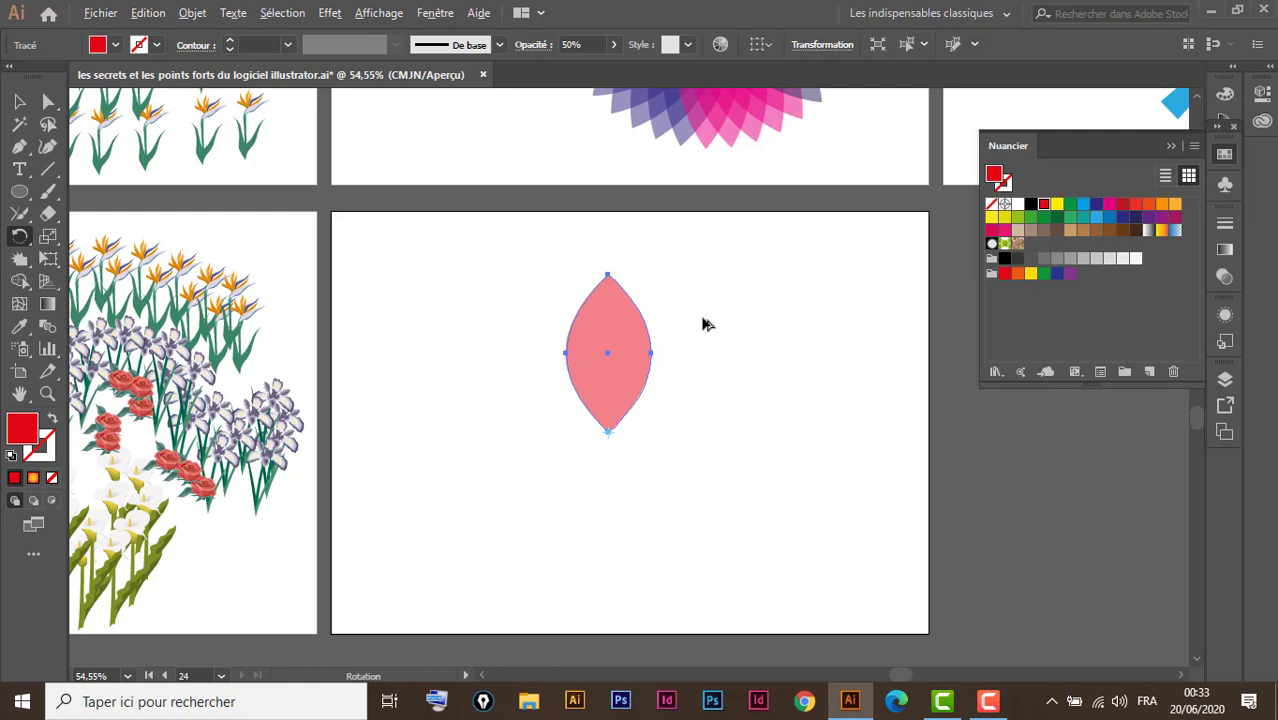
pyautogui.moveTo(702, 323); pyautogui.dragTo(670, 314)
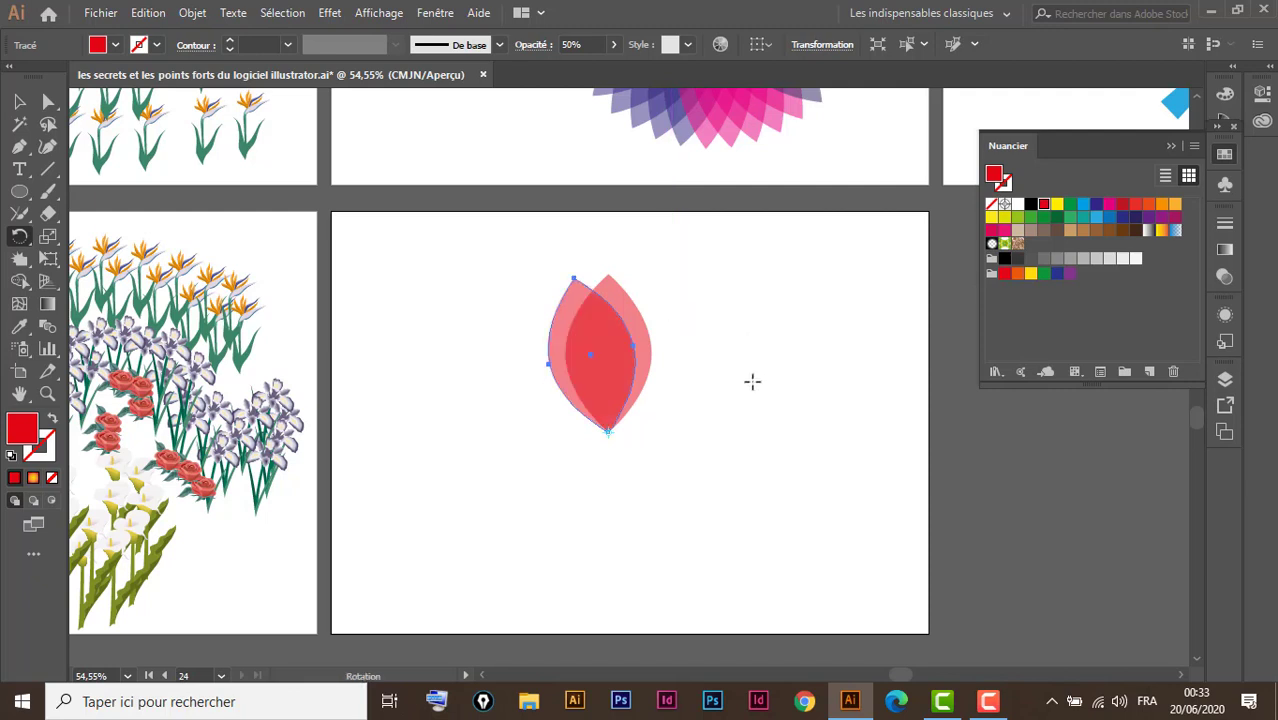
pyautogui.press('v')
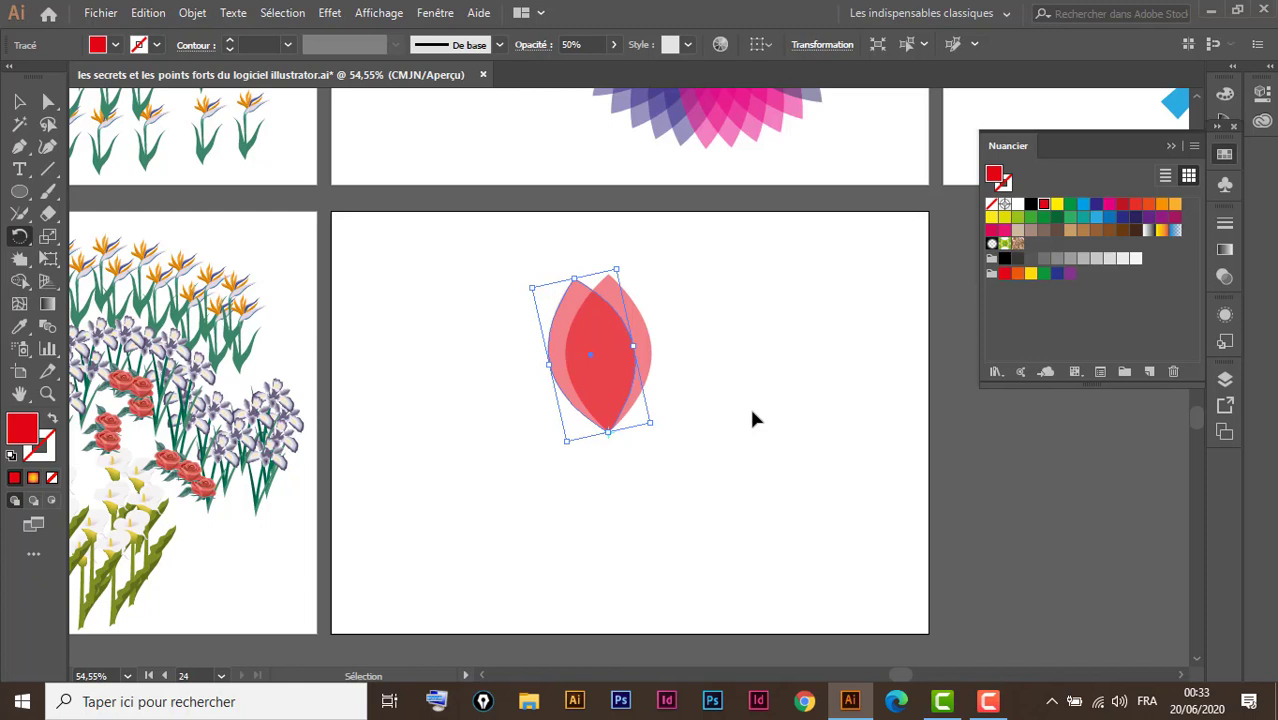
pyautogui.hotkey('ctrl', 'd')
pyautogui.hotkey('ctrl', 'd')
pyautogui.hotkey('ctrl', 'd')
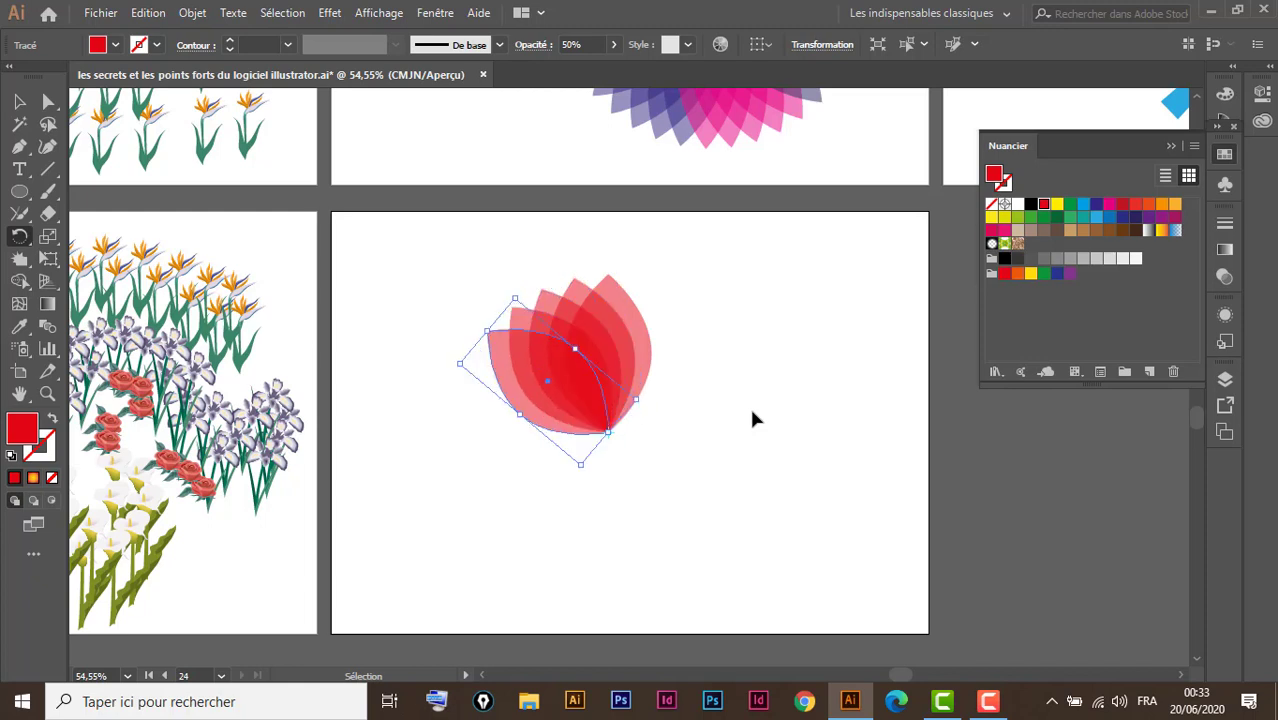
pyautogui.hotkey('ctrl', 'd')
pyautogui.press('r')
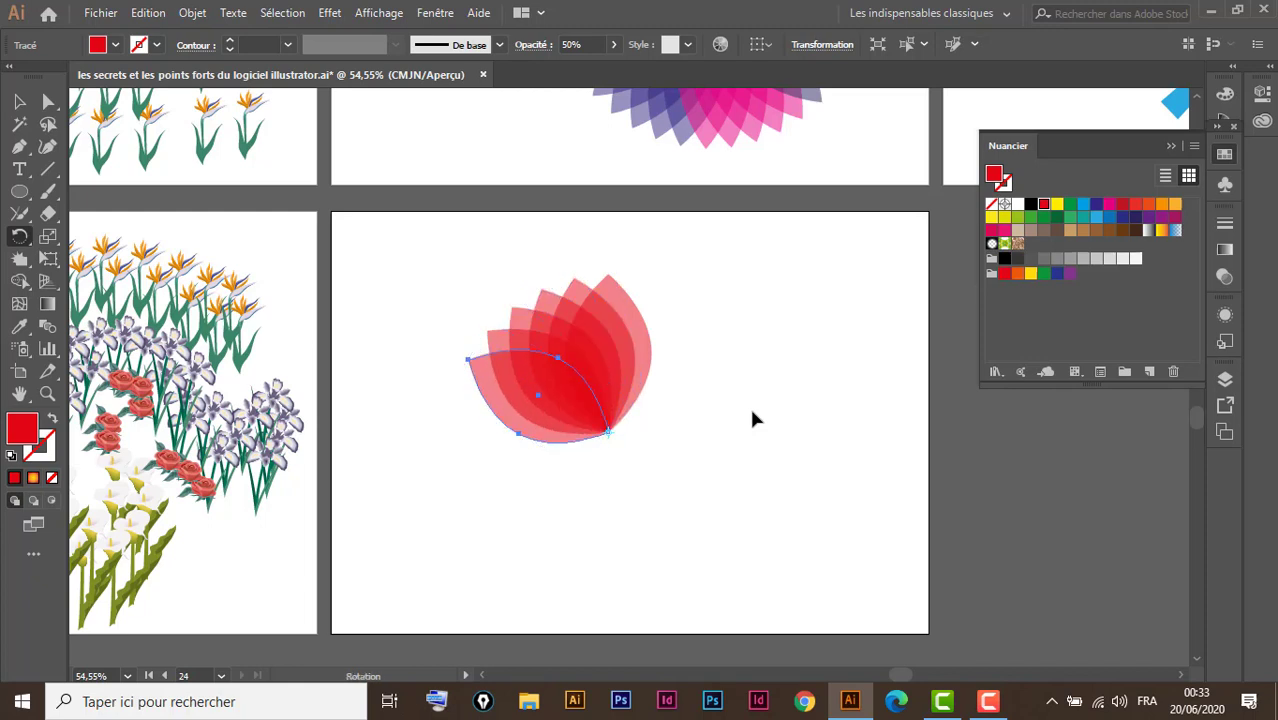
# Step: Add green petal copies, then pink ones, around the shared centre
pyautogui.click(1070, 204)
pyautogui.press('ctrl')
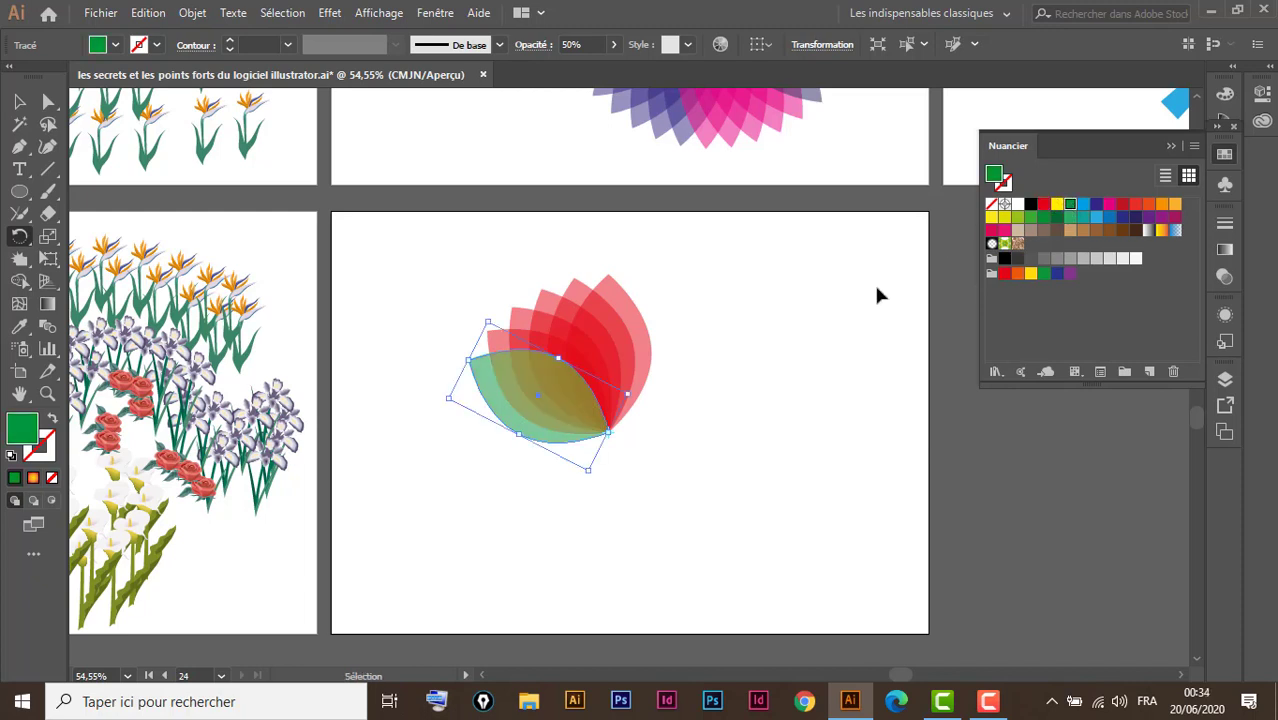
pyautogui.hotkey('ctrl', 'd')
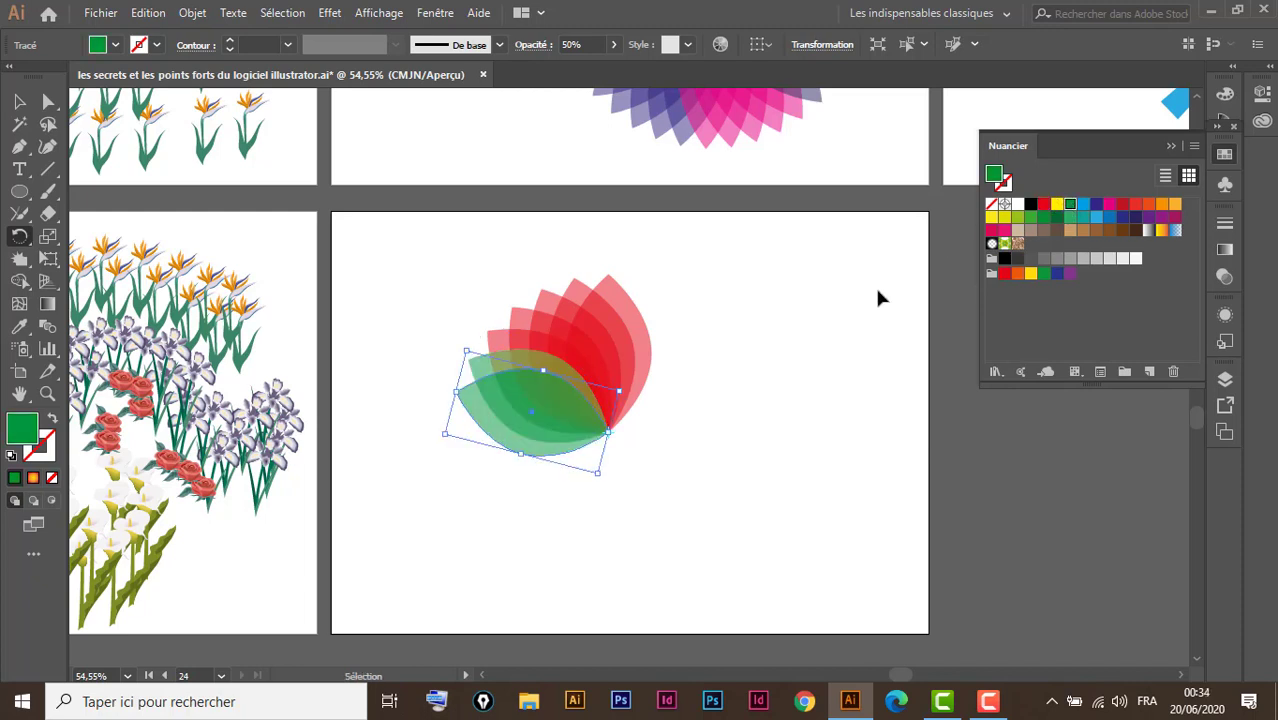
pyautogui.hotkey('ctrl', 'd')
pyautogui.hotkey('ctrl', 'd')
pyautogui.hotkey('ctrl', 'd')
pyautogui.hotkey('ctrl', 'd')
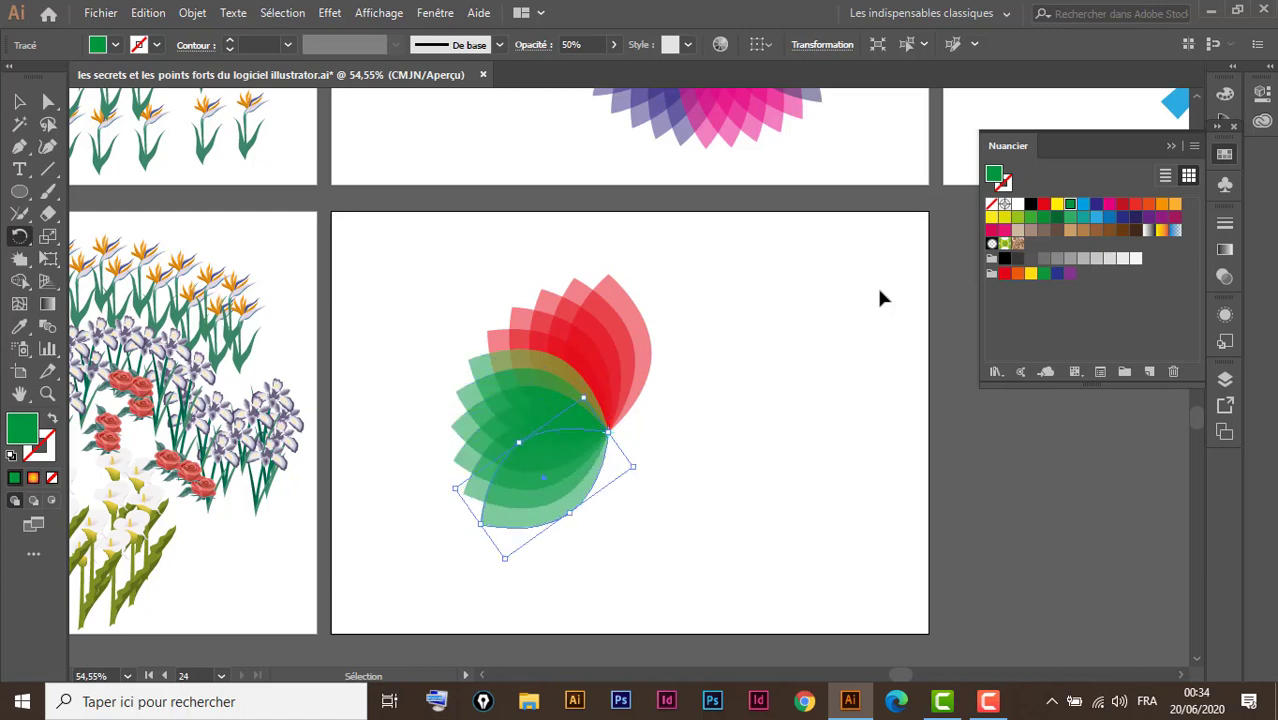
pyautogui.click(1109, 205)
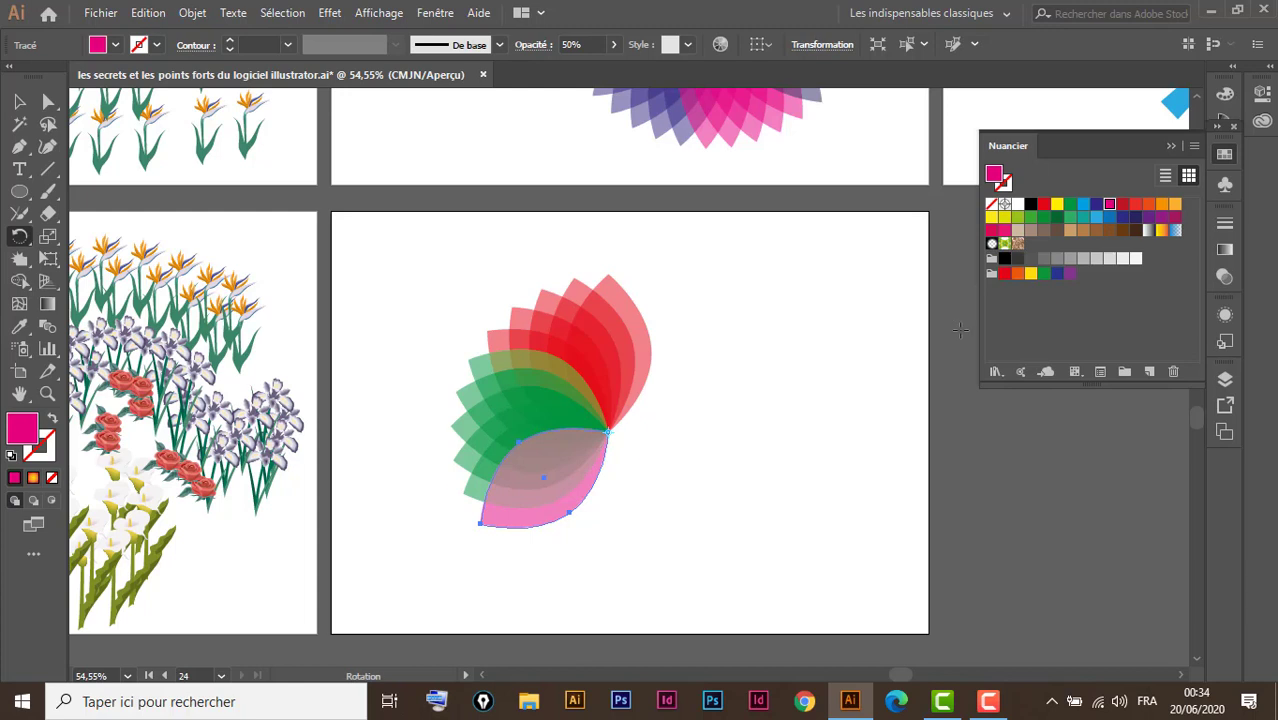
pyautogui.hotkey('ctrl', 'd')
pyautogui.hotkey('ctrl', 'd')
pyautogui.hotkey('ctrl', 'd')
pyautogui.hotkey('ctrl', 'd')
pyautogui.hotkey('ctrl', 'd')
pyautogui.hotkey('ctrl', 'd')
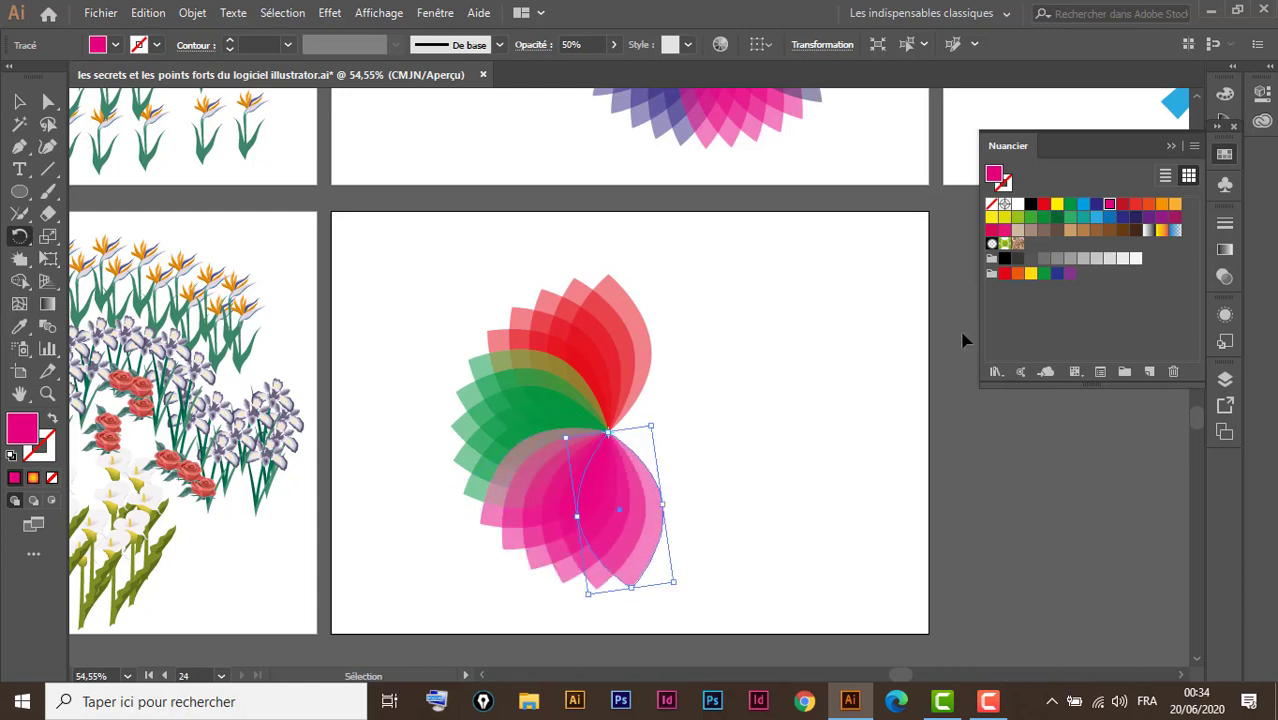
# Step: Add orange-red petal copies, then three purple ones, around the centre
pyautogui.press('r')
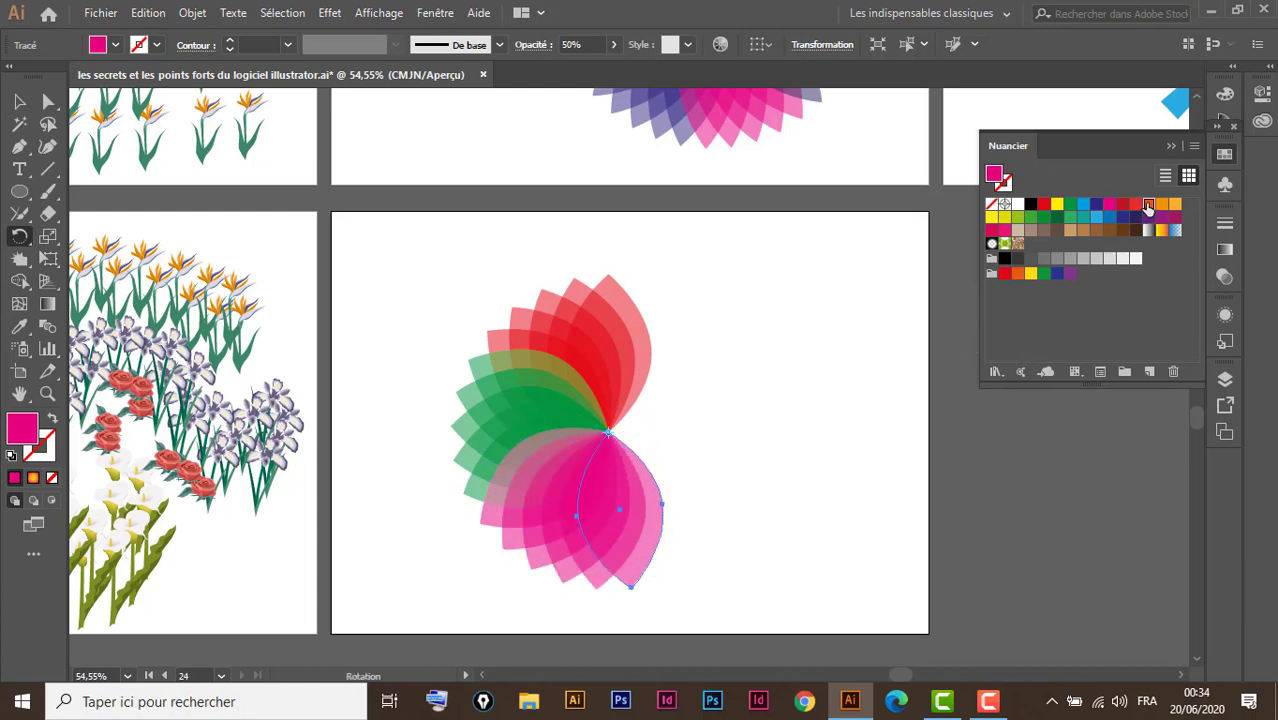
pyautogui.click(1148, 204)
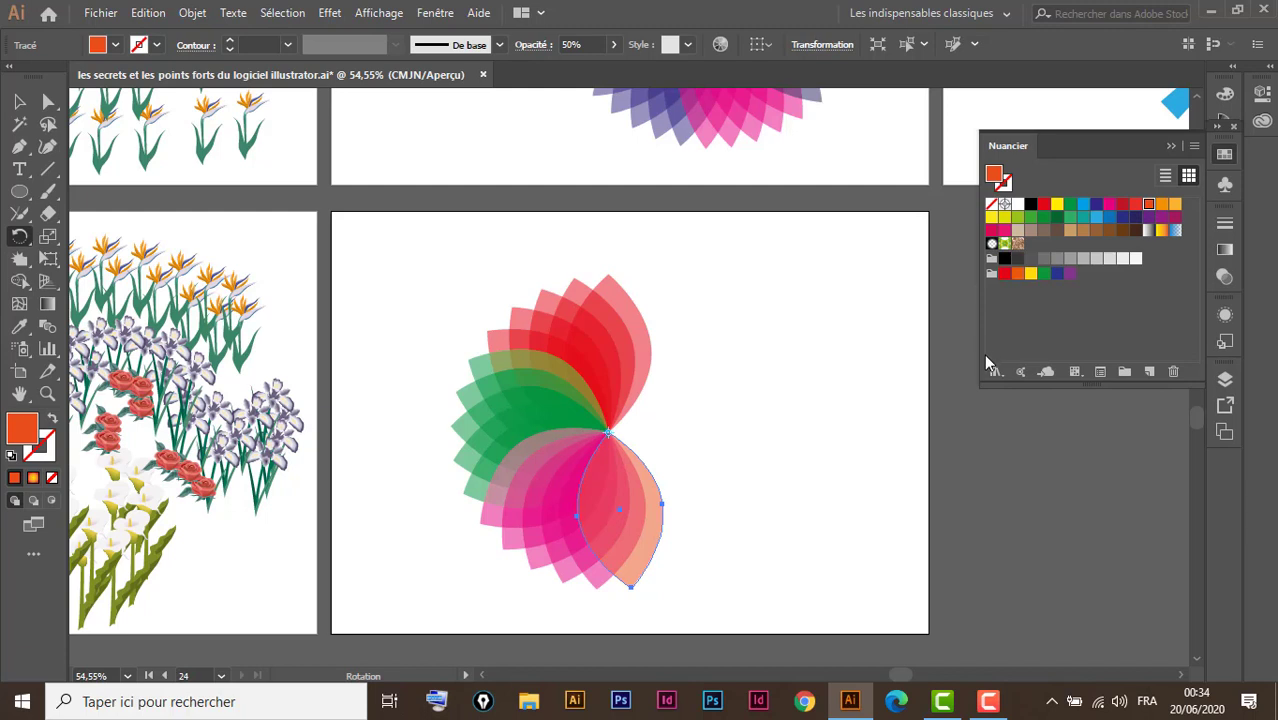
pyautogui.hotkey('ctrl', 'd')
pyautogui.hotkey('ctrl', 'd')
pyautogui.hotkey('ctrl', 'd')
pyautogui.hotkey('ctrl', 'd')
pyautogui.hotkey('ctrl', 'd')
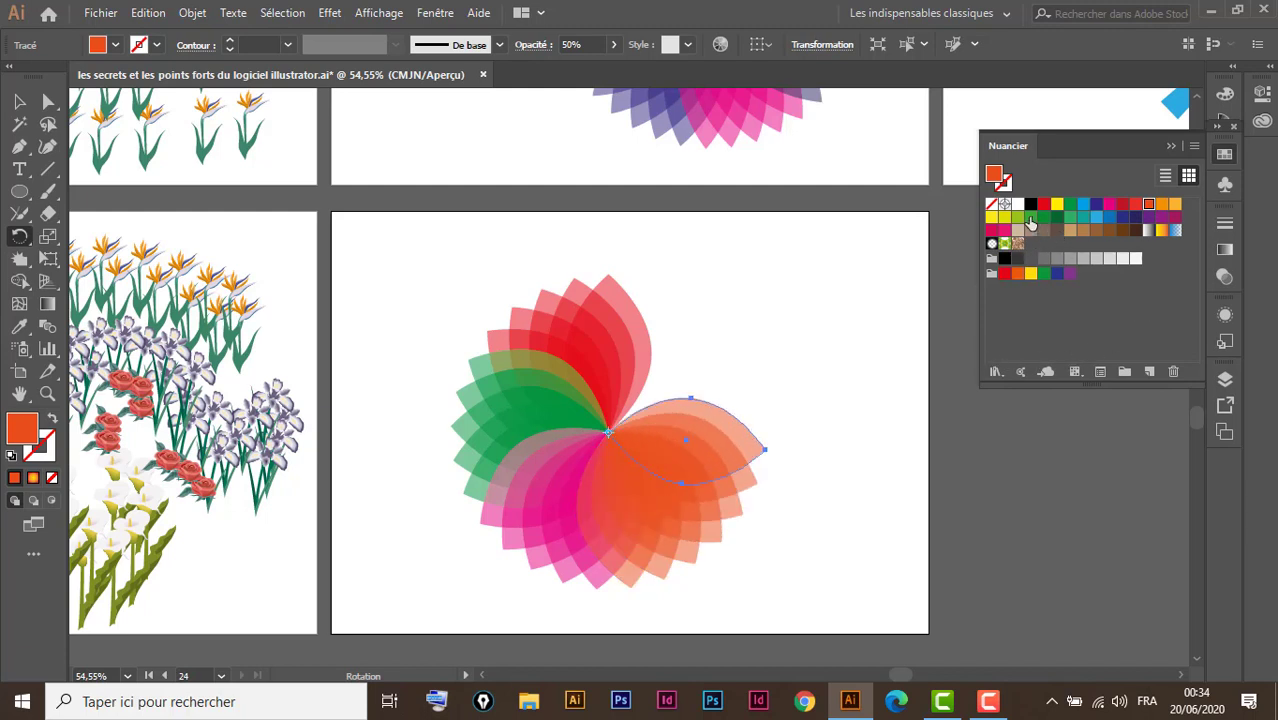
pyautogui.click(1146, 219)
pyautogui.hotkey('ctrl', 'd')
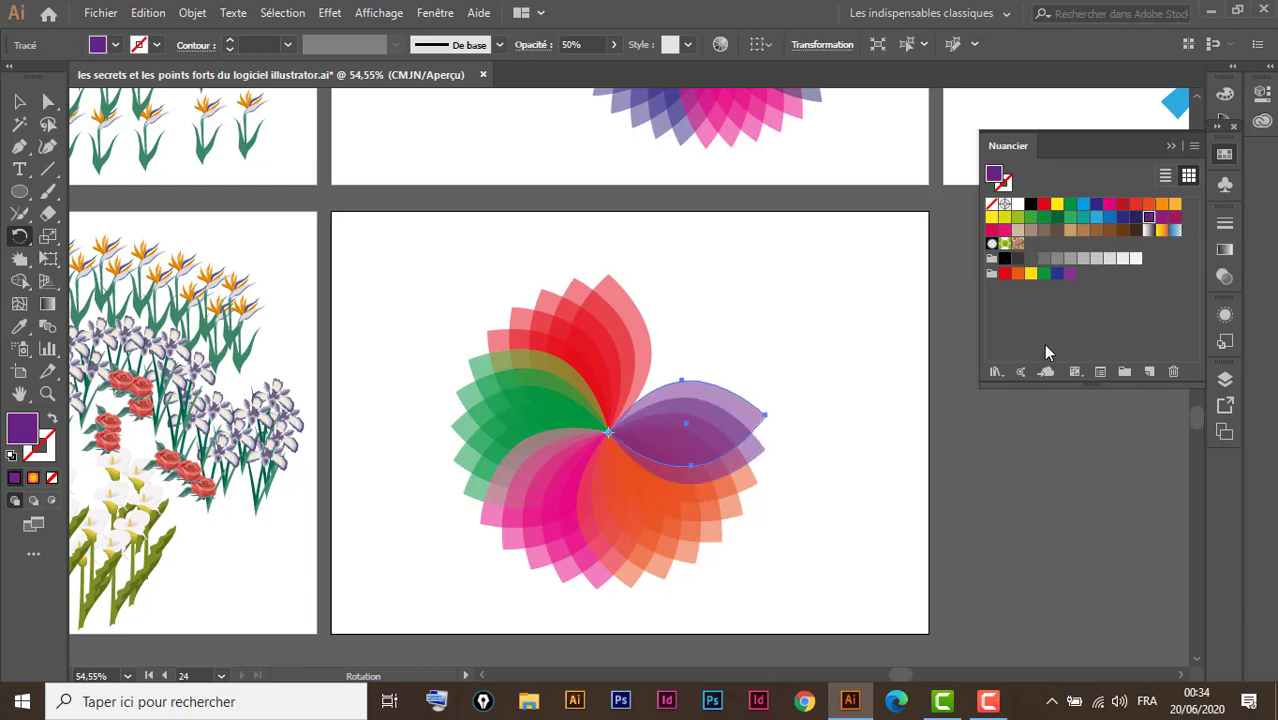
pyautogui.hotkey('ctrl', 'd')
pyautogui.hotkey('ctrl', 'd')
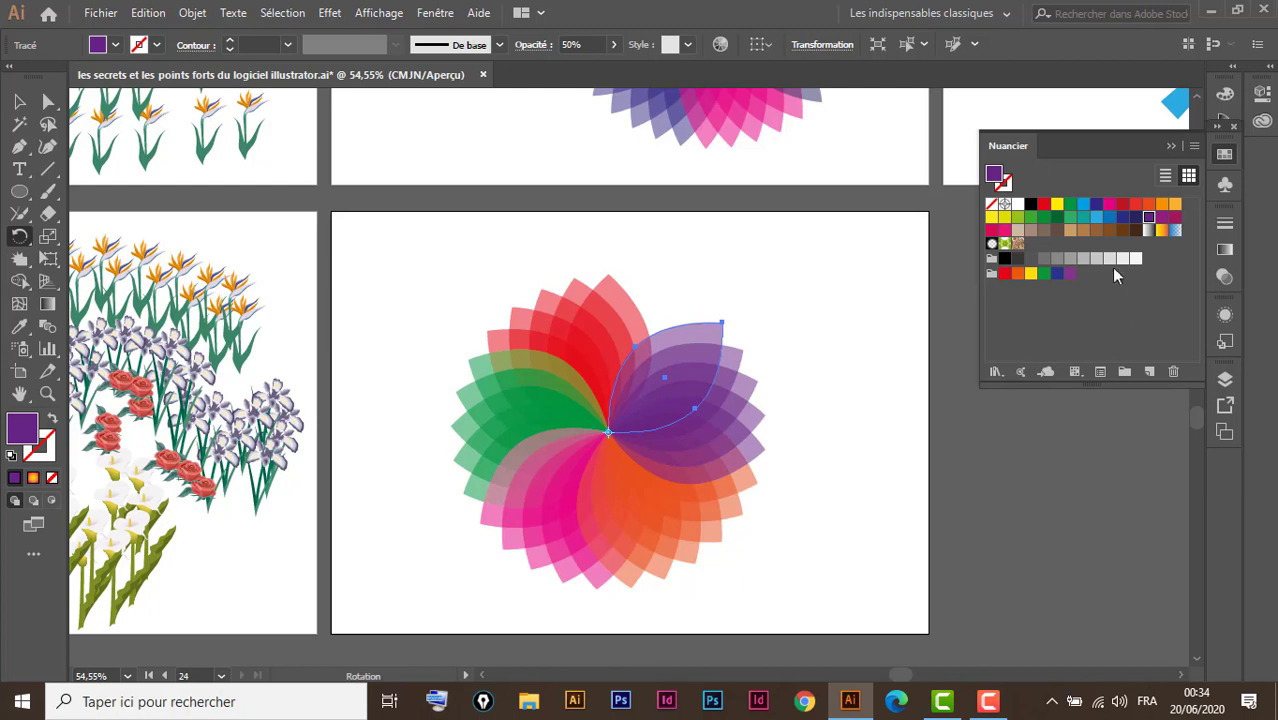
pyautogui.hotkey('ctrl', 'd')
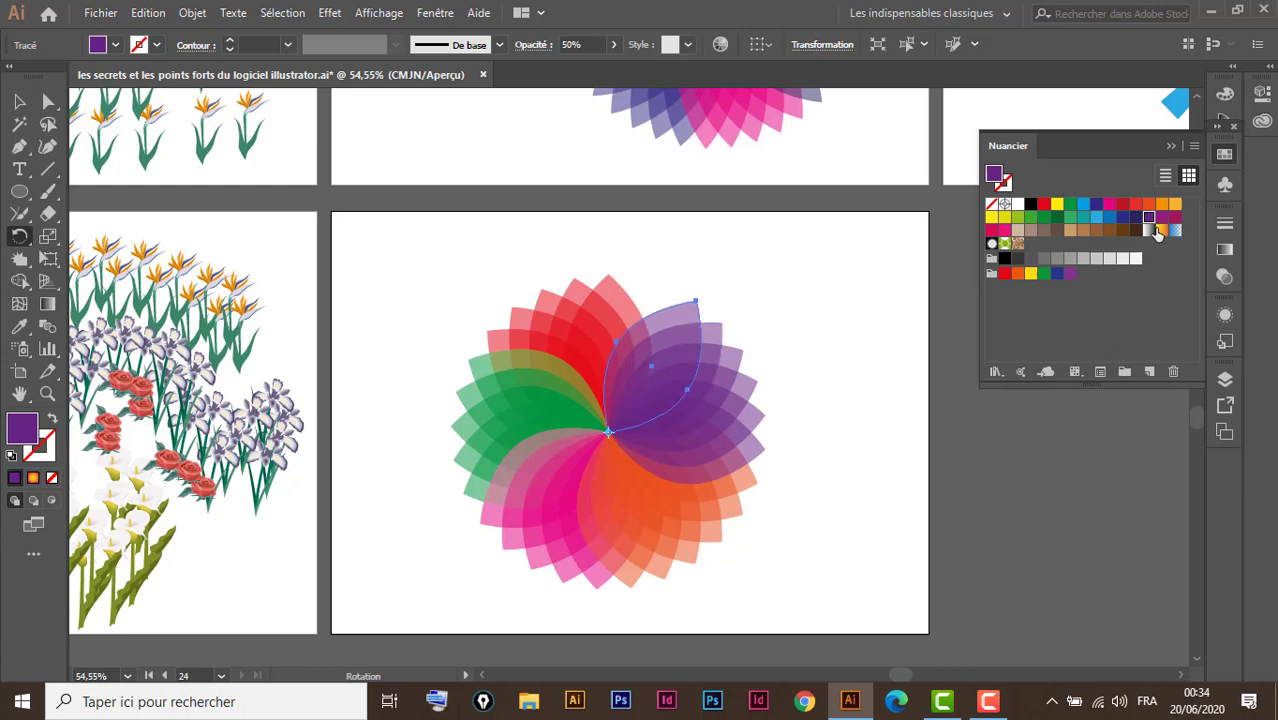
# Step: Finish the rosette with brown petal copies and deselect the flower
pyautogui.click(1108, 231)
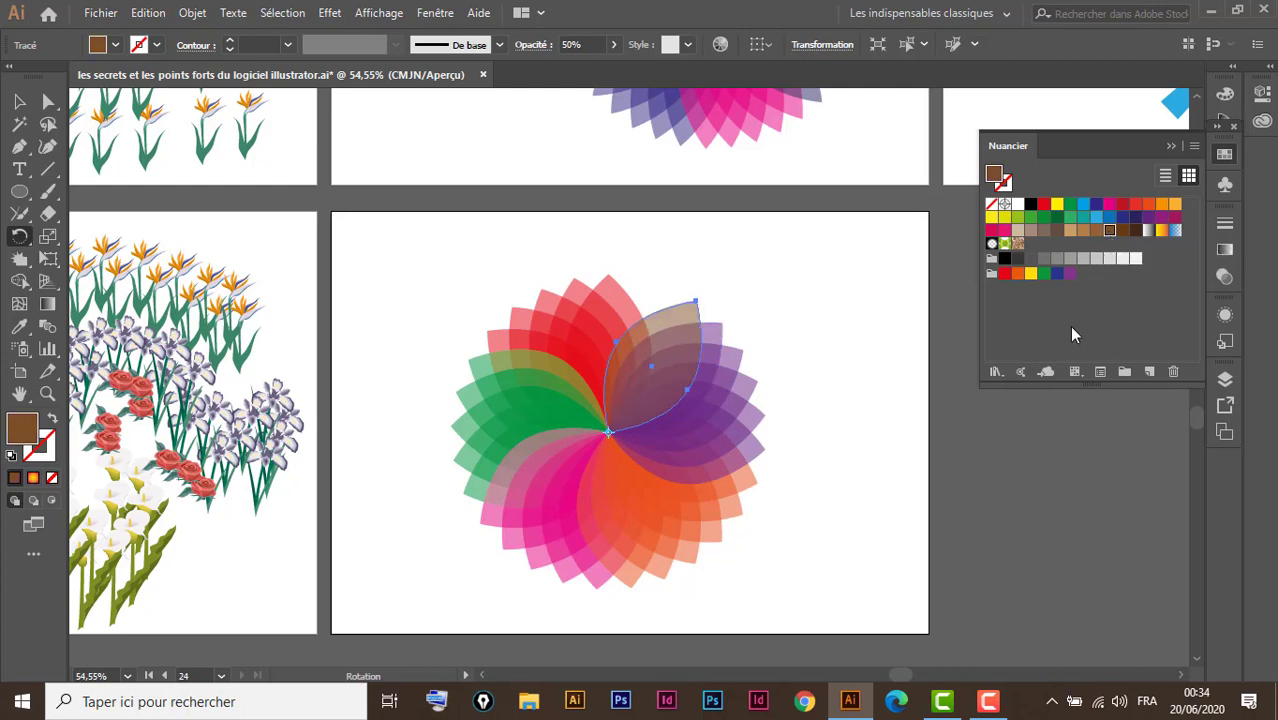
pyautogui.hotkey('ctrl', 'd')
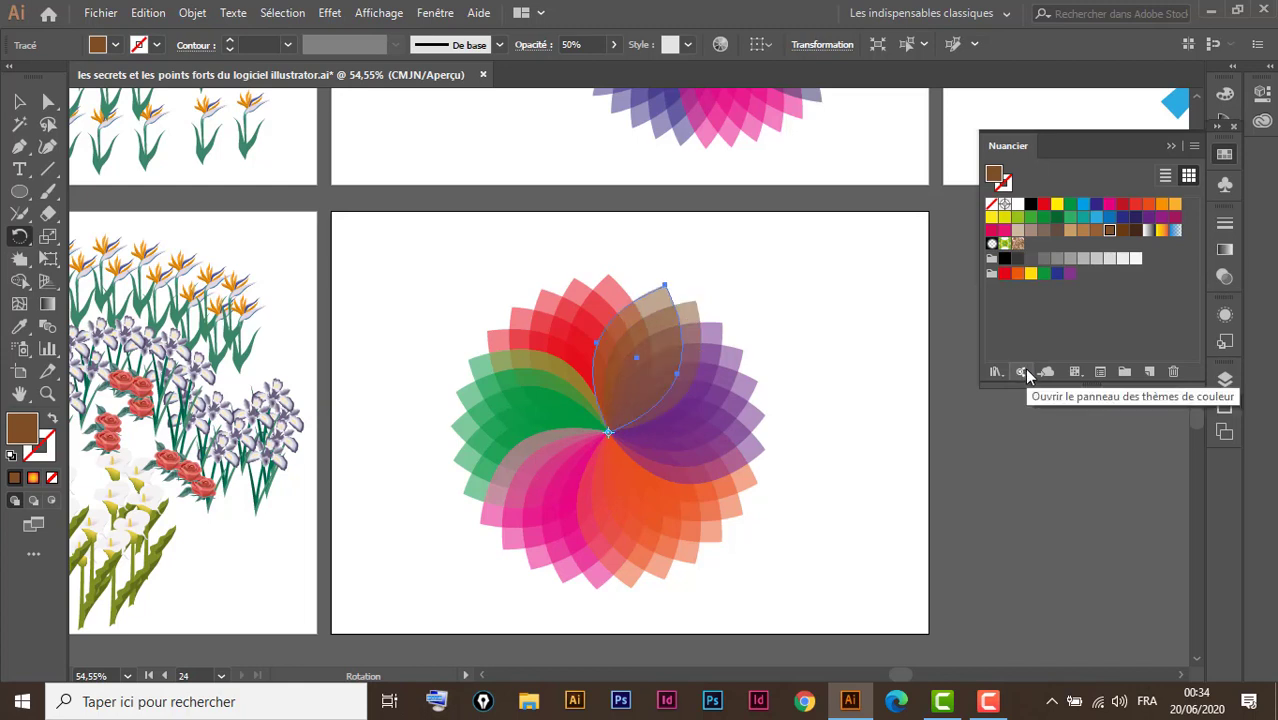
pyautogui.hotkey('ctrl', 'd')
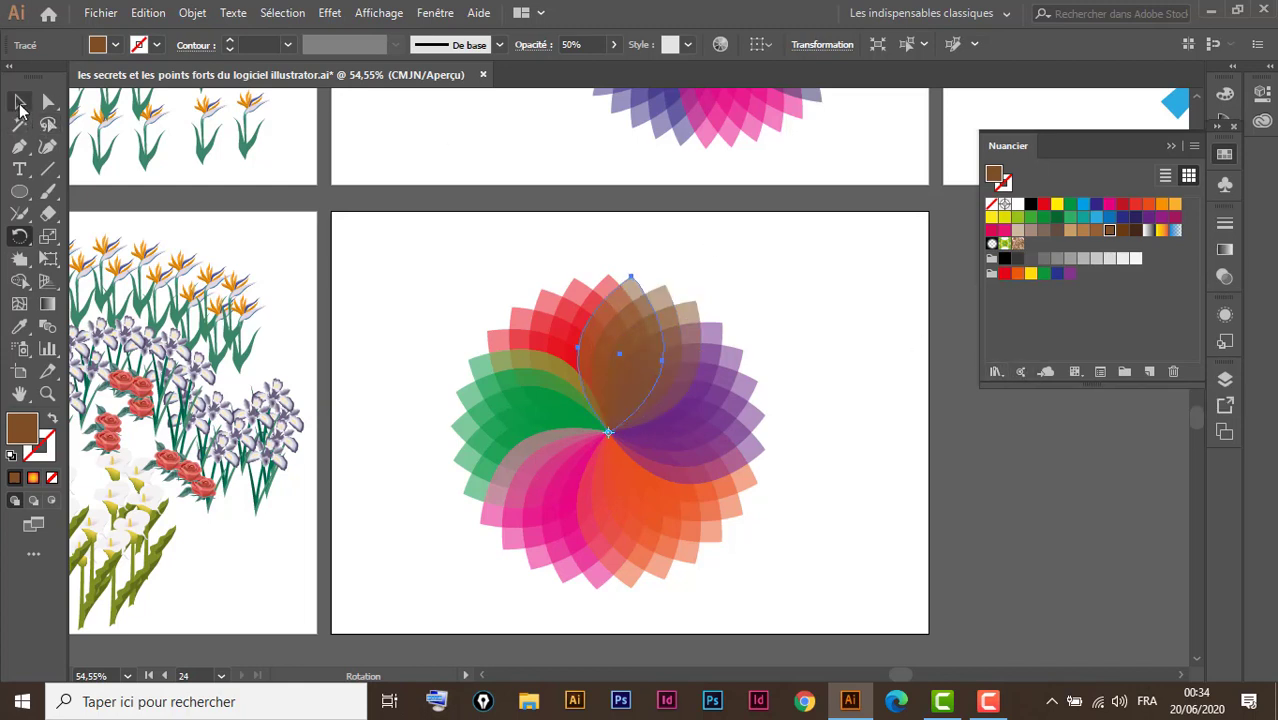
pyautogui.click(19, 101)
pyautogui.click(872, 355)
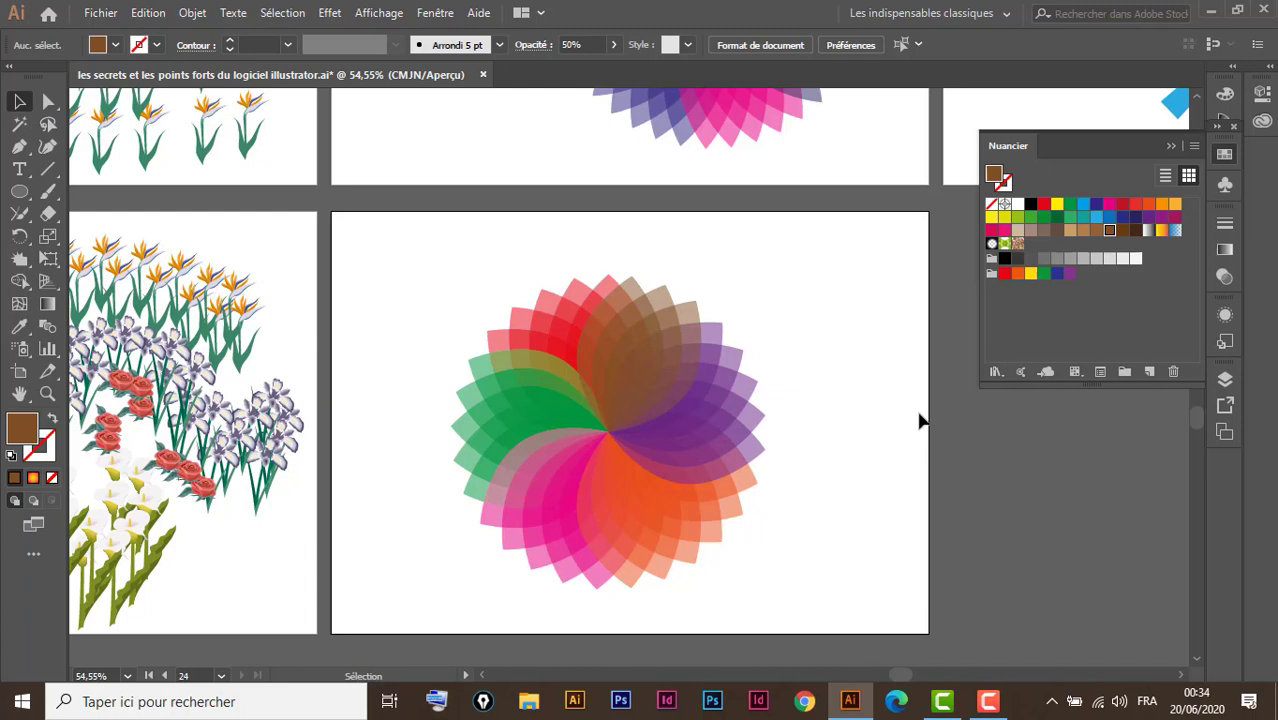
# Step: Zoom out and pan to bring the transformation artboard with the blue burst into view
pyautogui.moveTo(1068, 497); pyautogui.dragTo(674, 435)
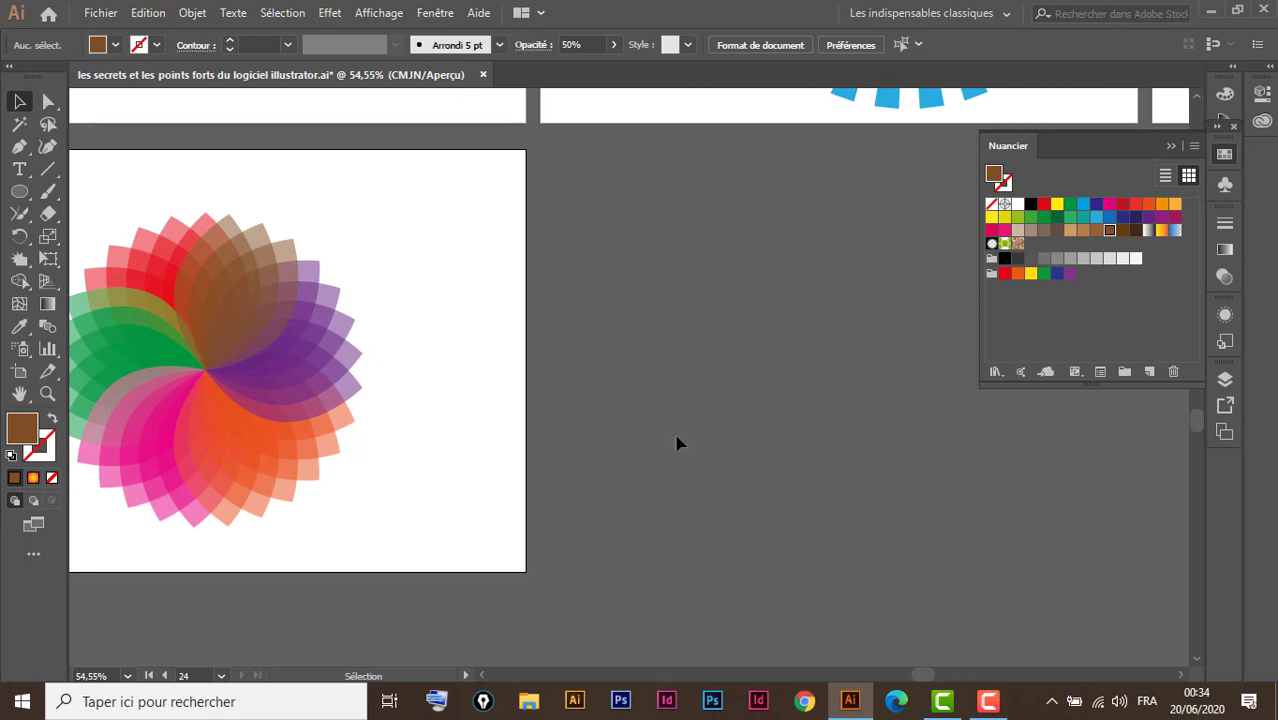
pyautogui.hotkey('ctrl', '-')
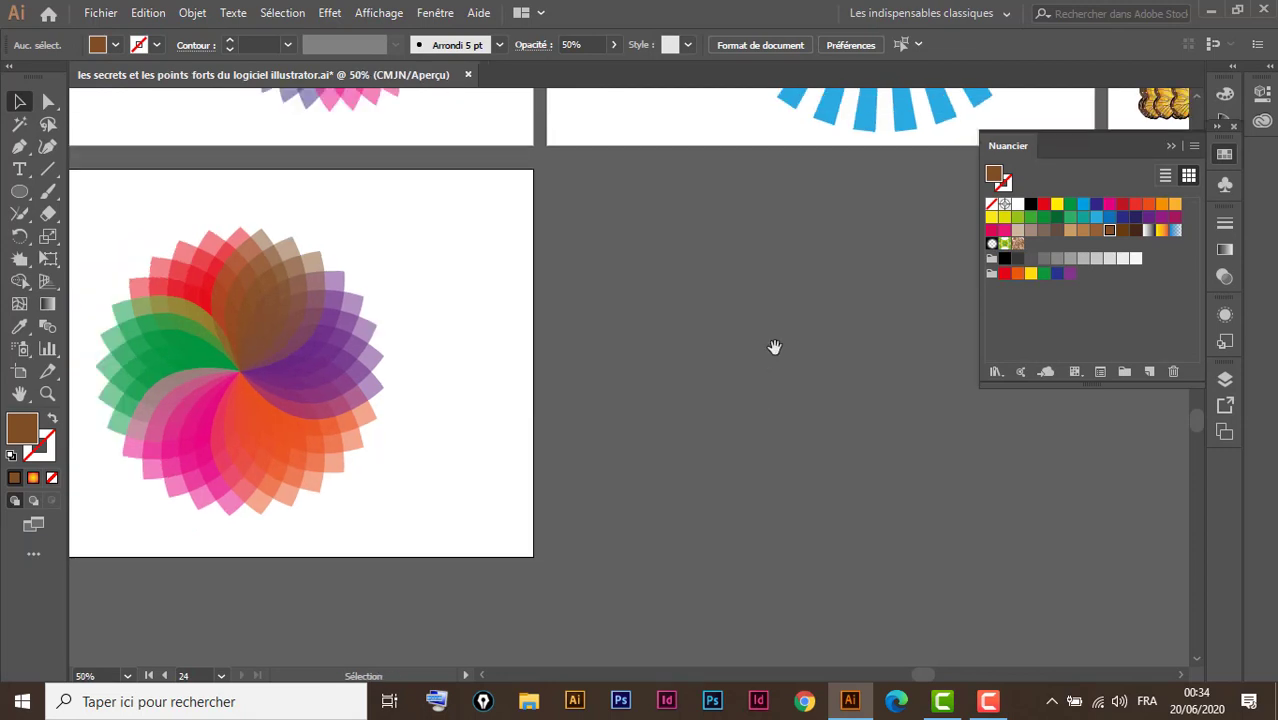
pyautogui.moveTo(774, 347); pyautogui.dragTo(665, 522)
pyautogui.moveTo(736, 394); pyautogui.dragTo(665, 485)
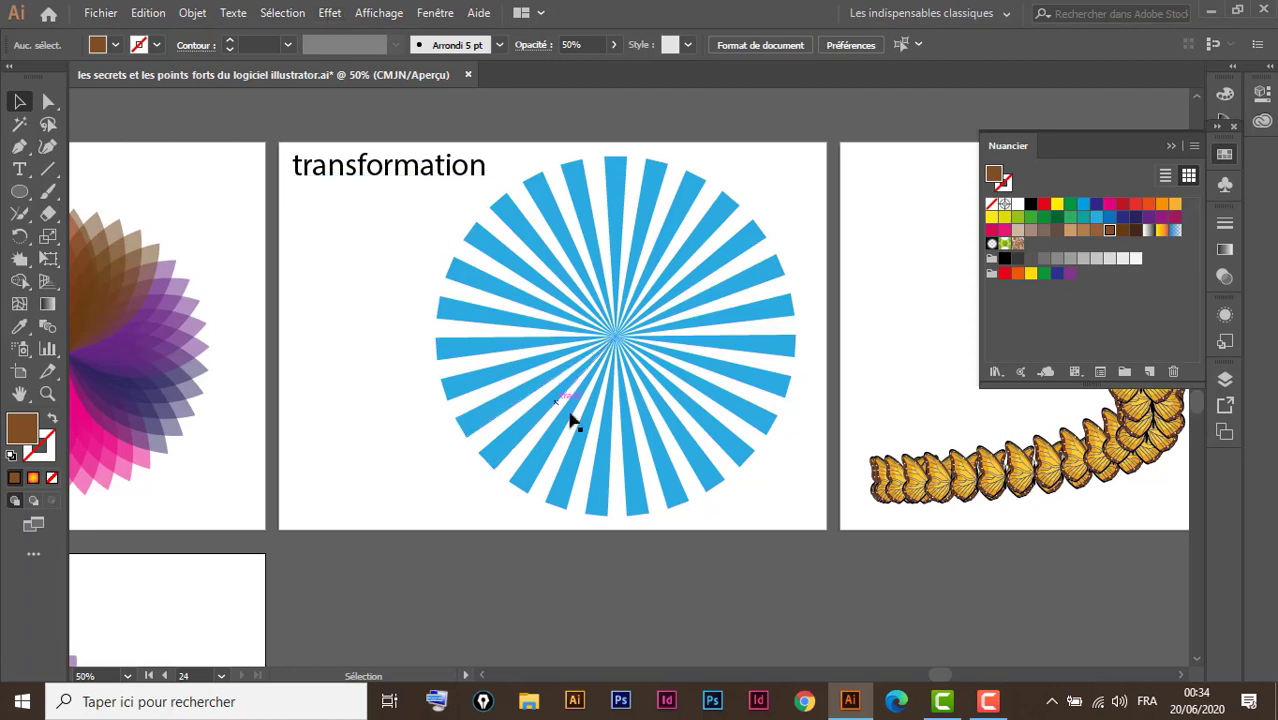
pyautogui.moveTo(571, 442)
pyautogui.mouseDown()
pyautogui.moveTo(529, 117)
pyautogui.moveTo(553, 271)
pyautogui.mouseUp()
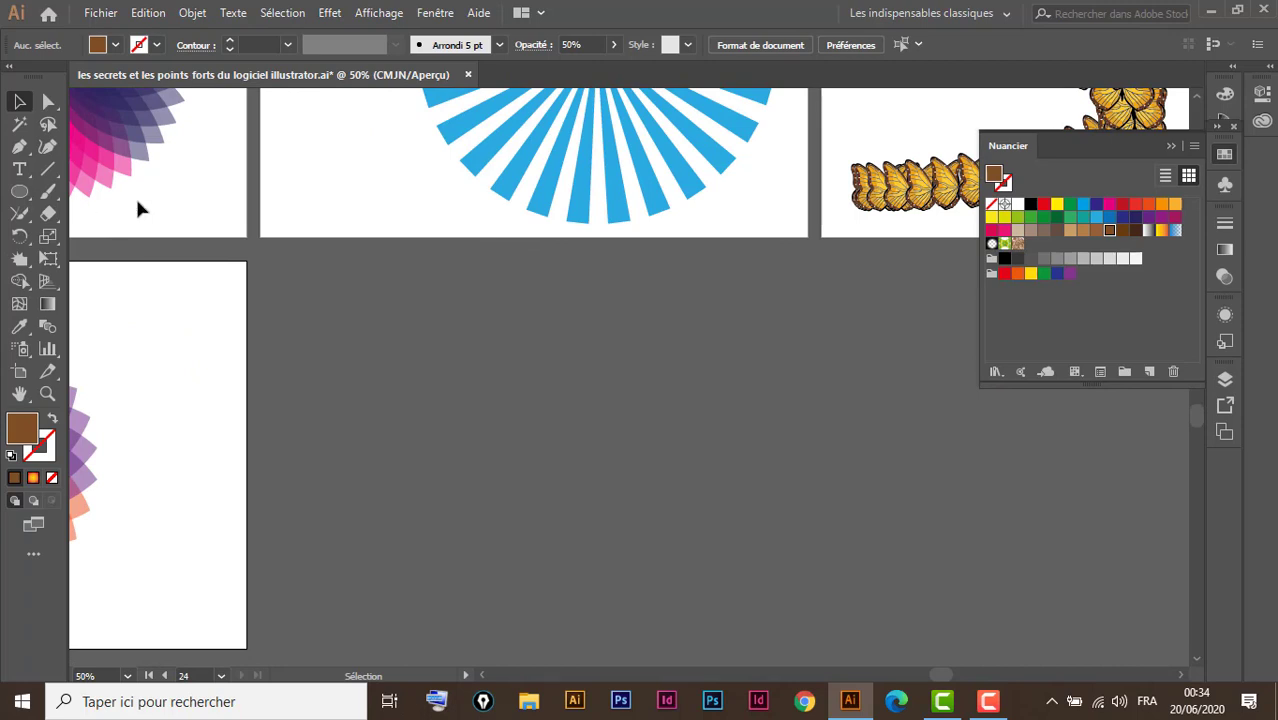
pyautogui.click(19, 371)
# Step: Add a new blank artboard and draw an upright three-sided polygon triangle on it
pyautogui.click(256, 44)
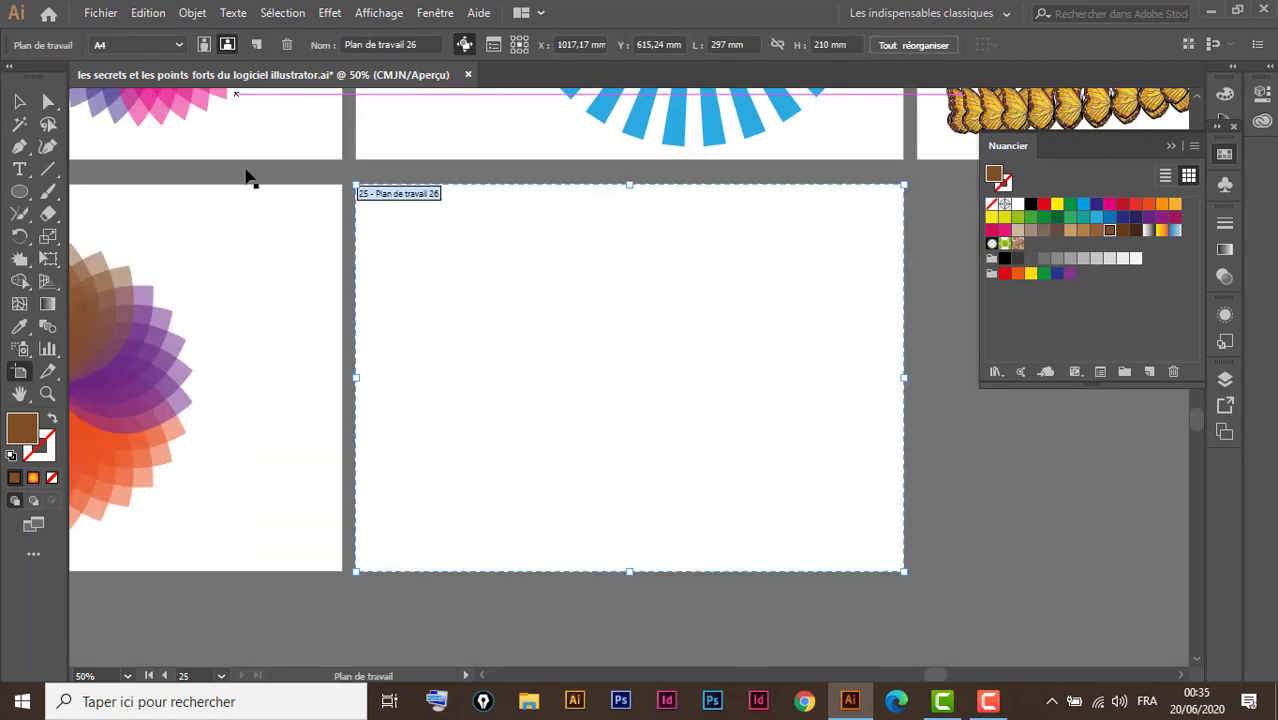
pyautogui.click(21, 194)
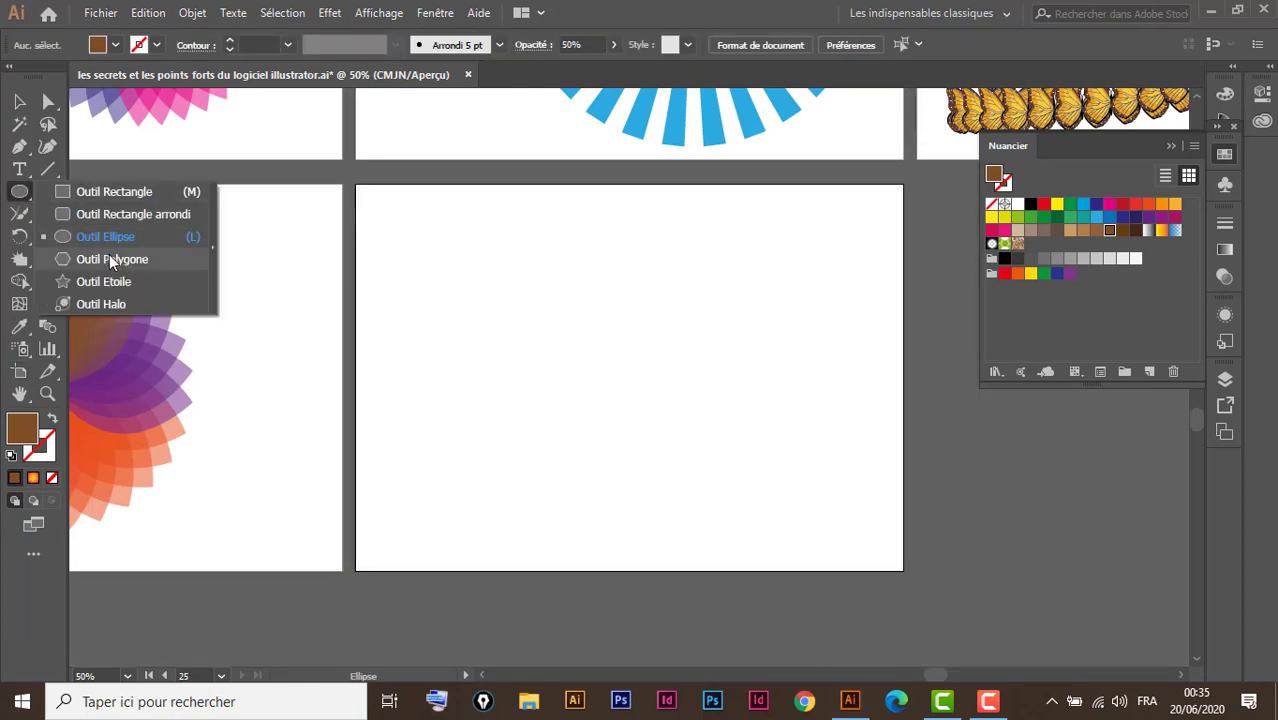
pyautogui.moveTo(22, 194); pyautogui.dragTo(110, 256)
pyautogui.moveTo(600, 341); pyautogui.dragTo(658, 384)
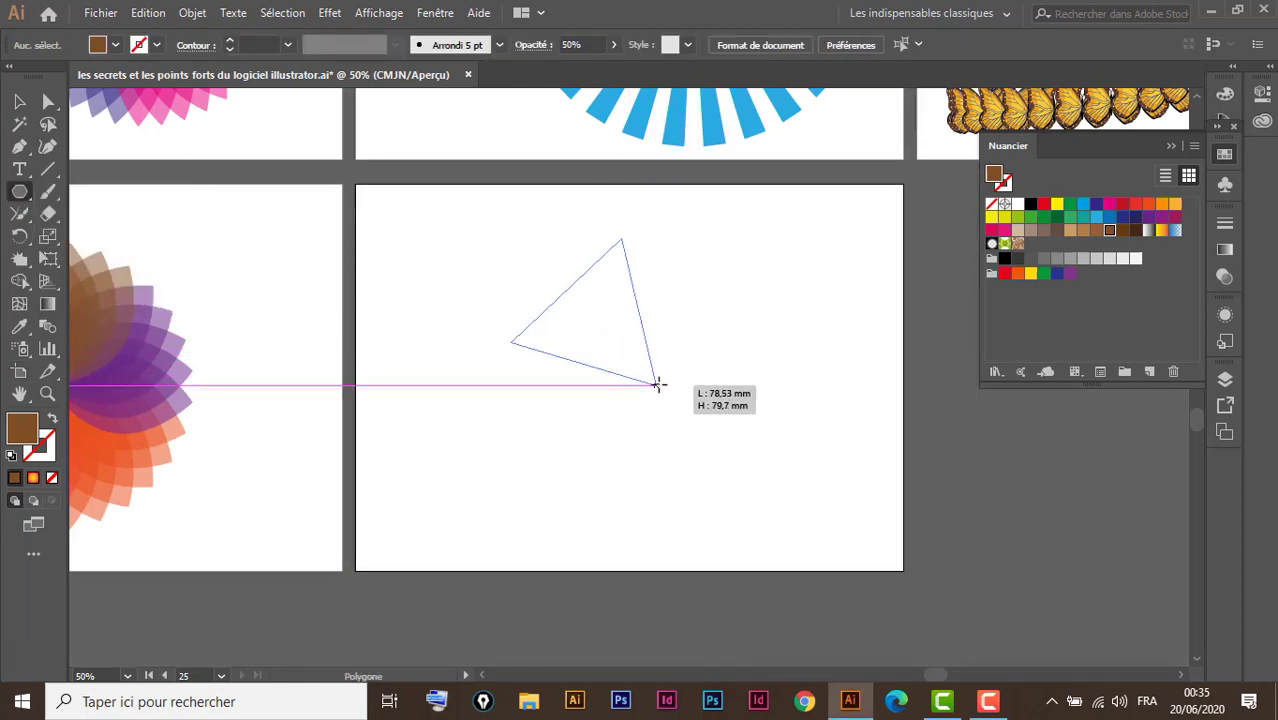
pyautogui.press('Up')
pyautogui.press('Up')
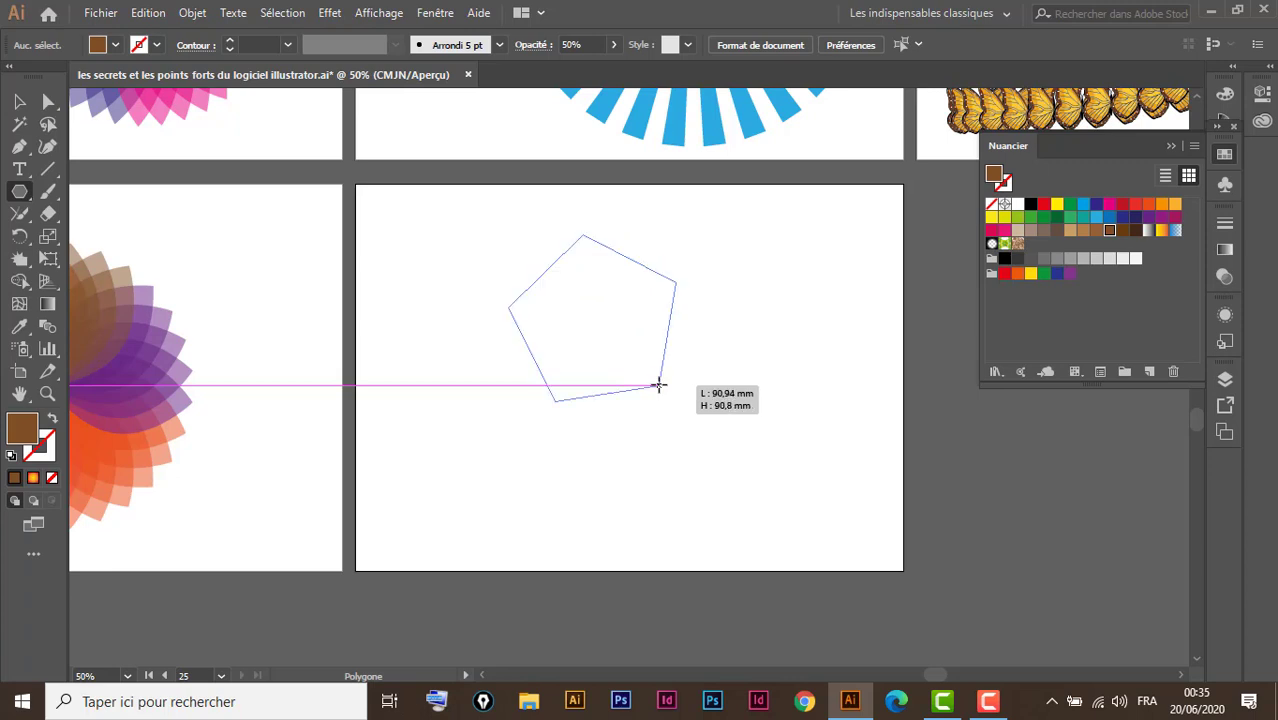
pyautogui.press('Up')
pyautogui.moveTo(658, 384); pyautogui.dragTo(668, 396)
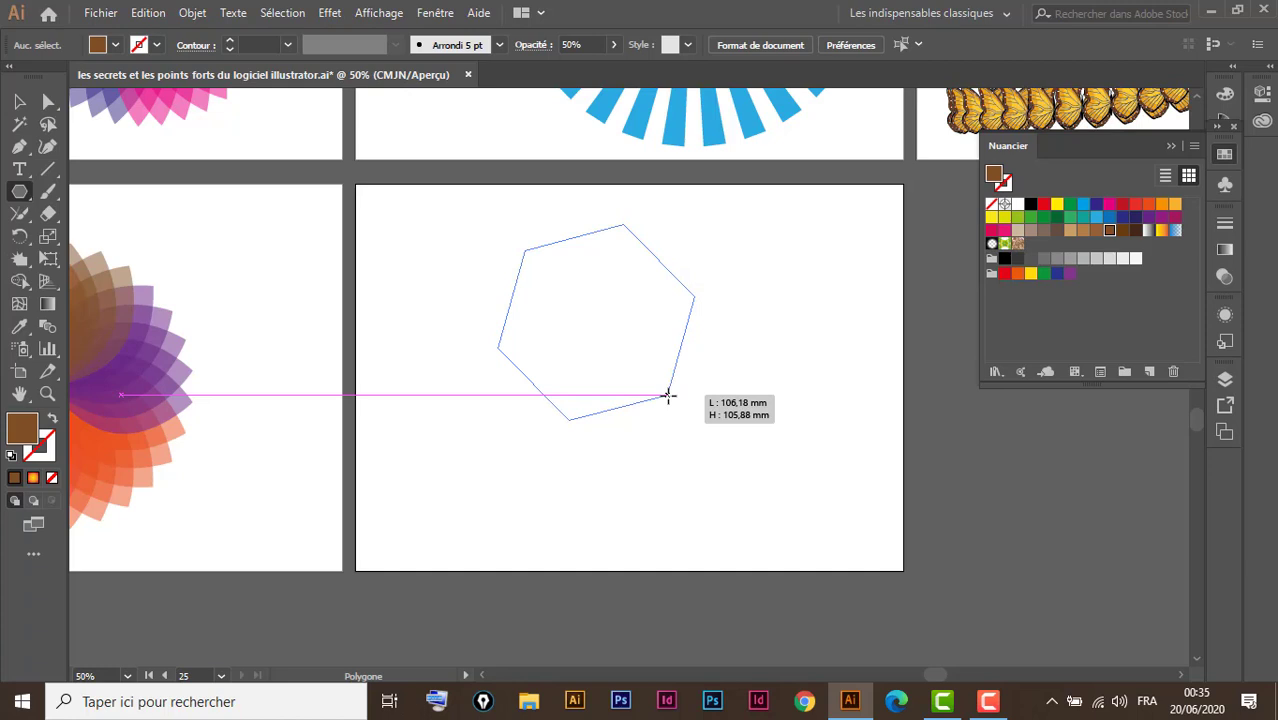
pyautogui.press('Down')
pyautogui.press('Down')
pyautogui.press('Down')
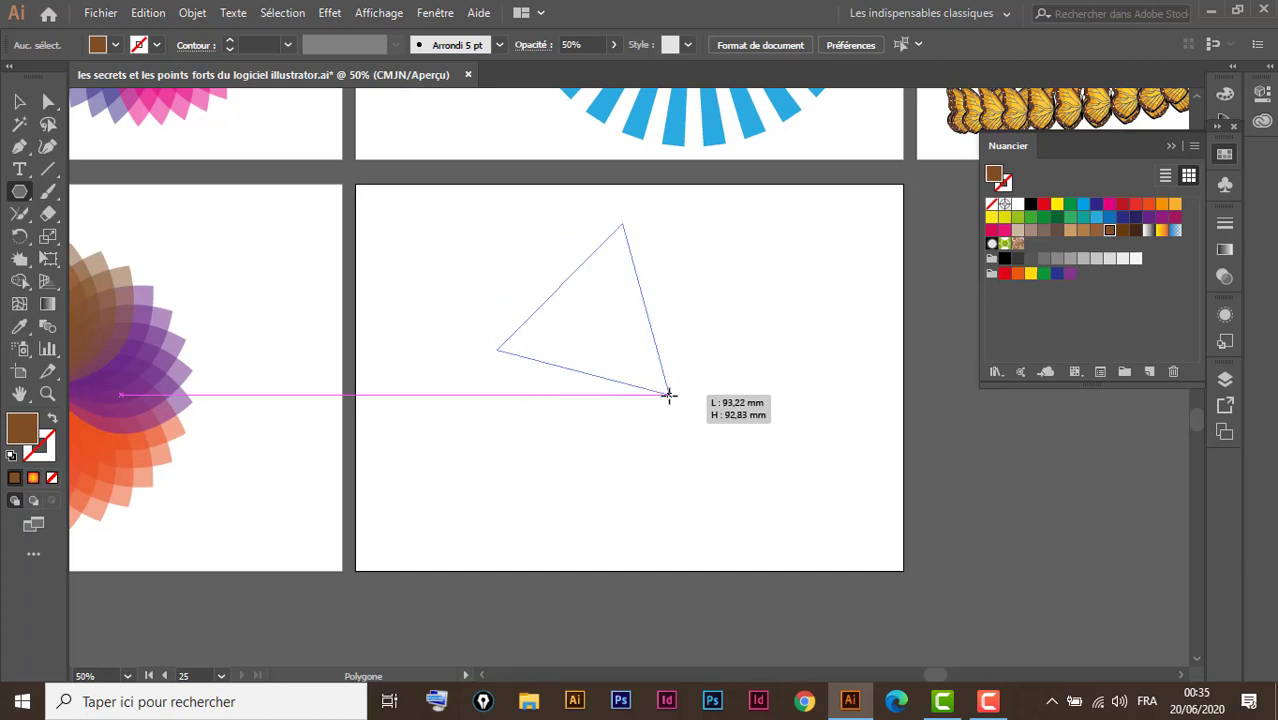
pyautogui.press('shift')
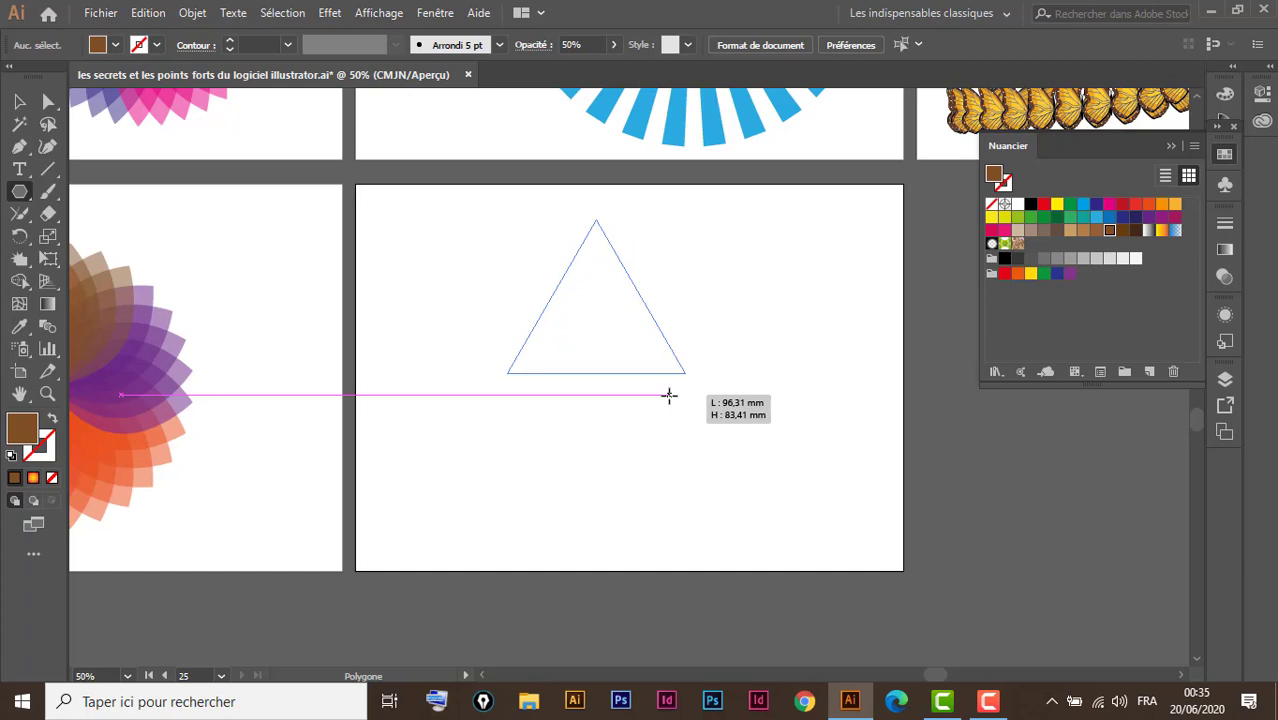
pyautogui.moveTo(669, 396); pyautogui.dragTo(669, 396)
pyautogui.press('v')
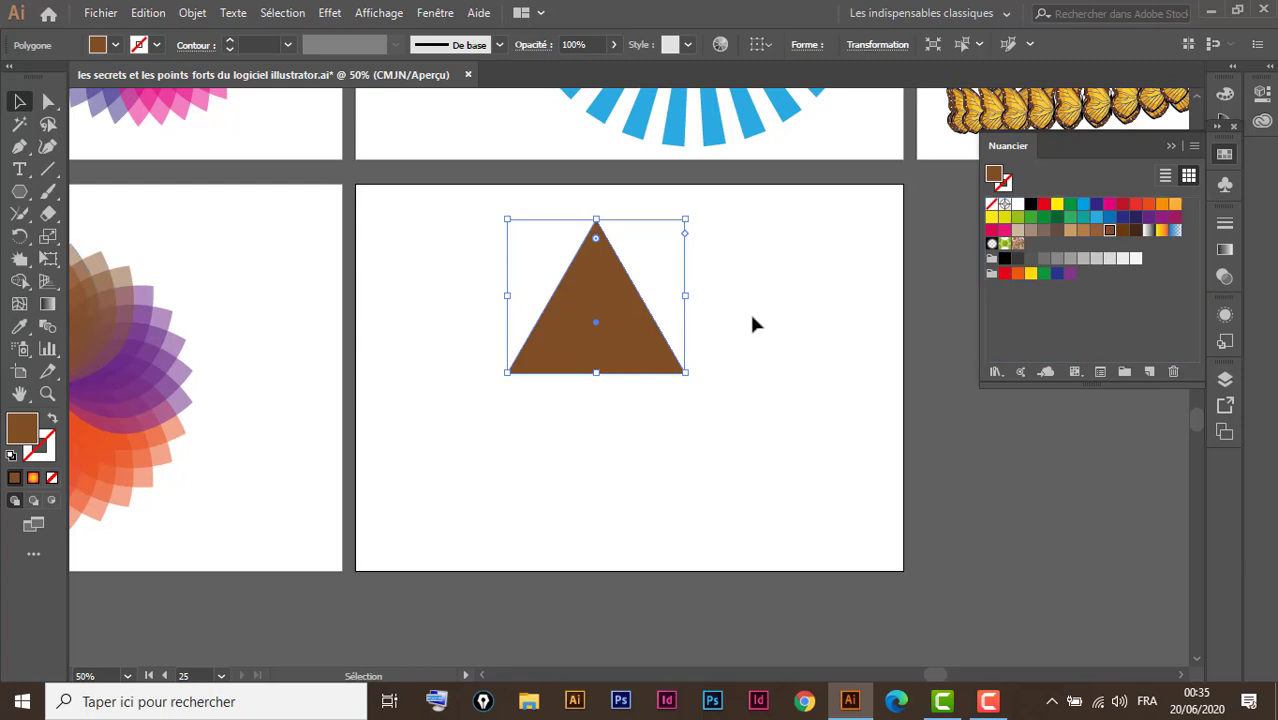
# Step: Fill the triangle orange, narrow it into a thin spike, and rotate it 180° to point down
pyautogui.click(1175, 204)
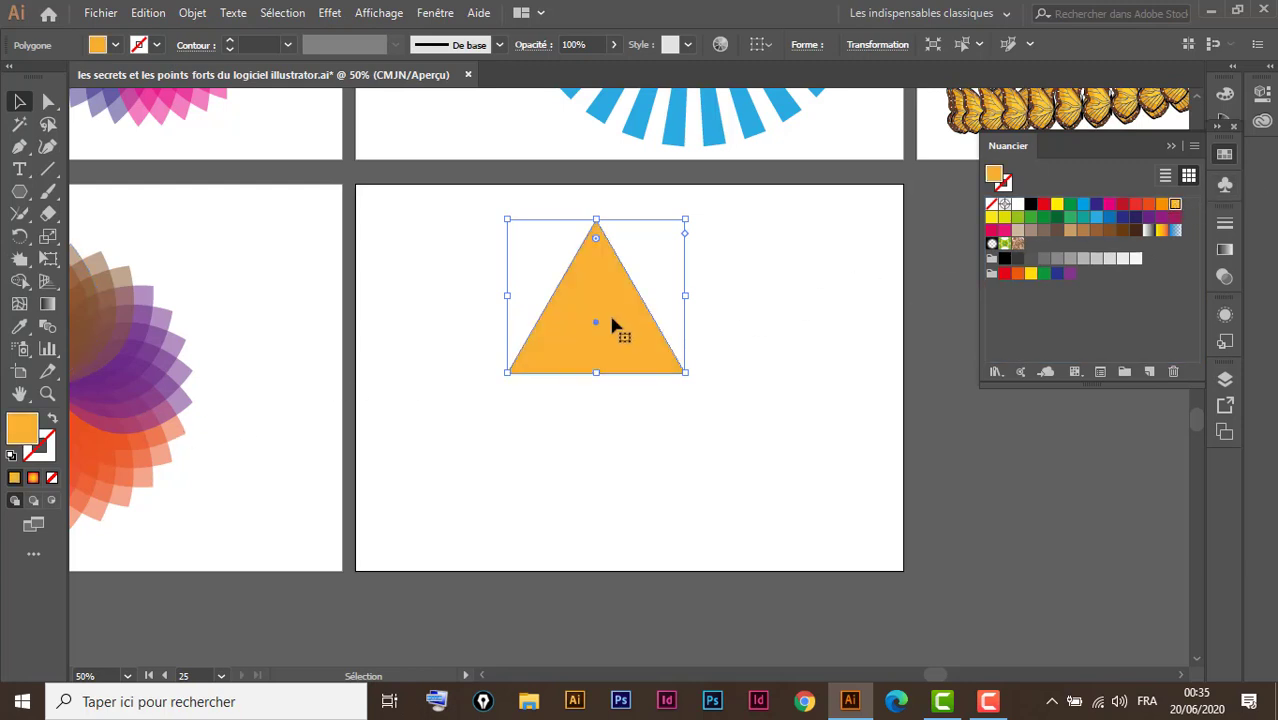
pyautogui.moveTo(688, 298); pyautogui.dragTo(537, 330)
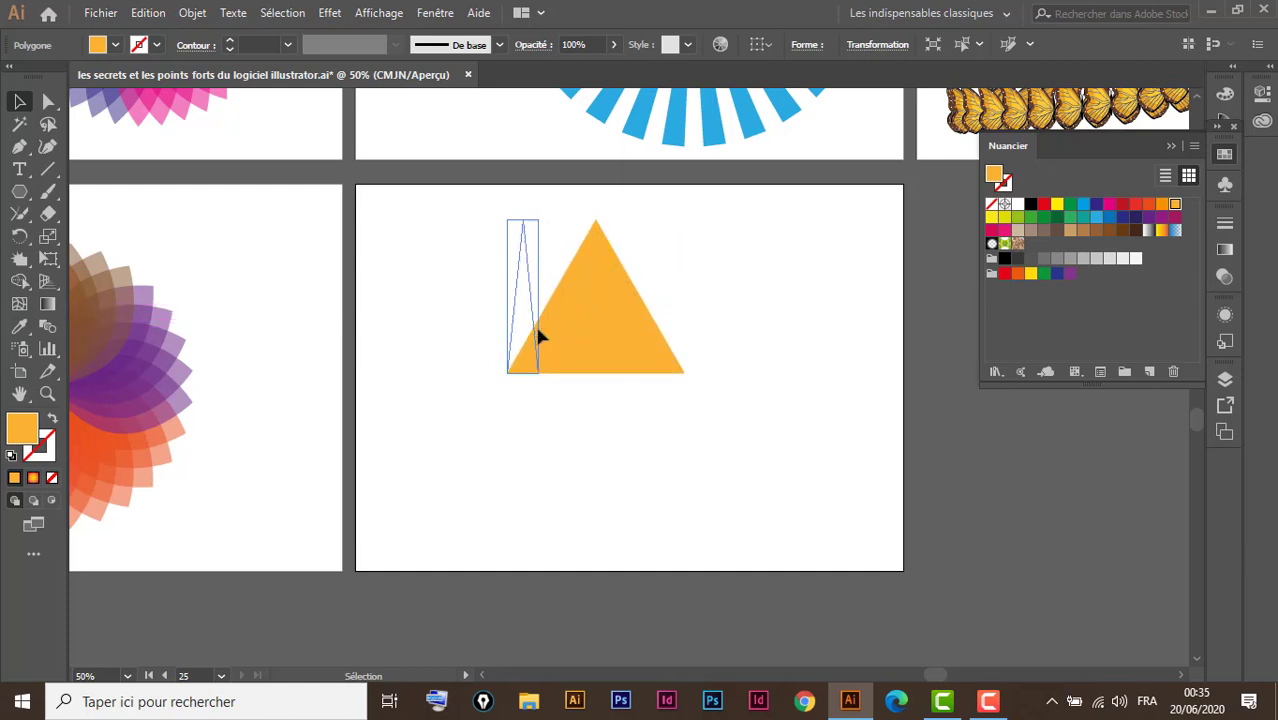
pyautogui.click(19, 236)
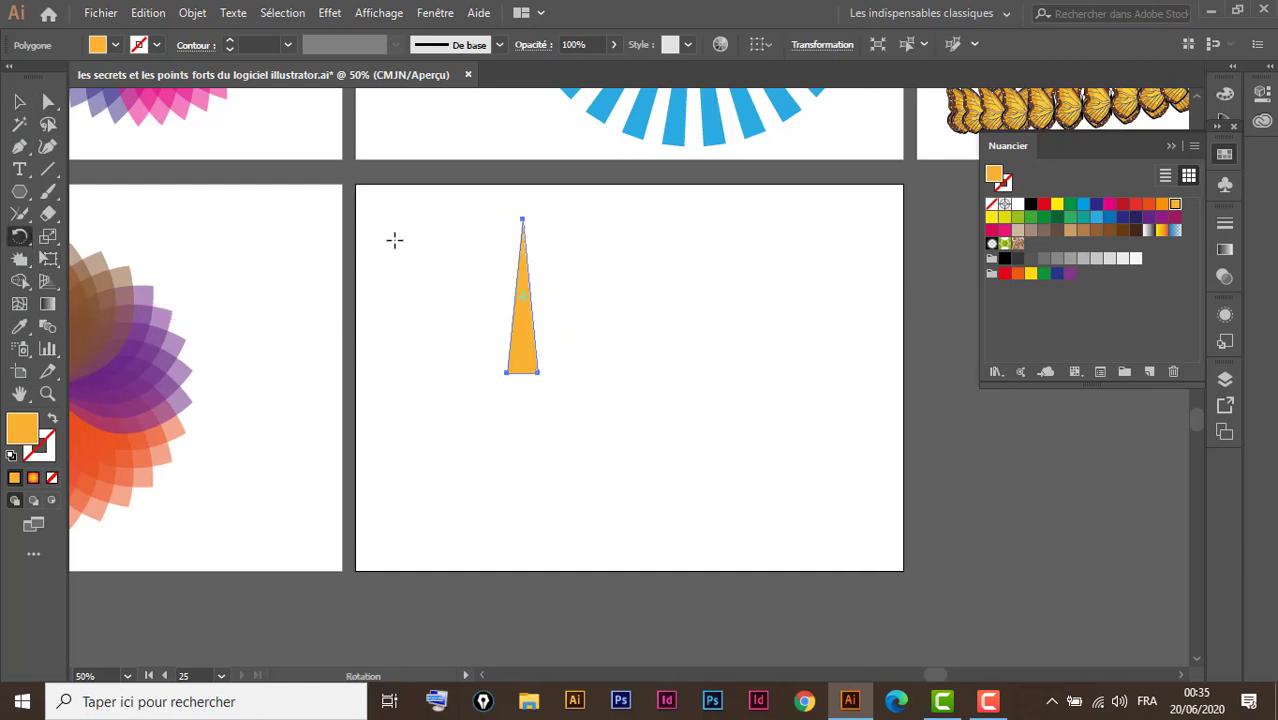
pyautogui.moveTo(616, 220)
pyautogui.mouseDown()
pyautogui.moveTo(633, 268)
pyautogui.moveTo(437, 448)
pyautogui.mouseUp()
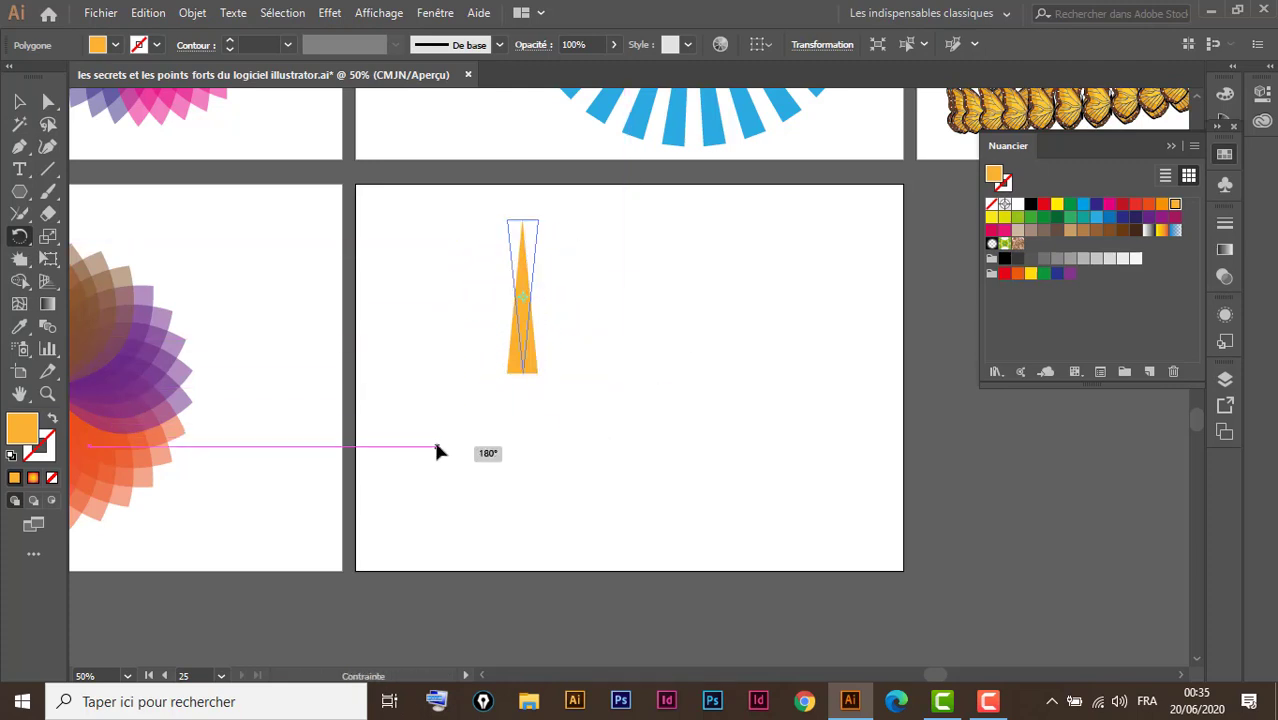
pyautogui.moveTo(437, 448); pyautogui.dragTo(440, 448)
# Step: Move the spike about 41 mm right toward the artboard centre
pyautogui.click(19, 101)
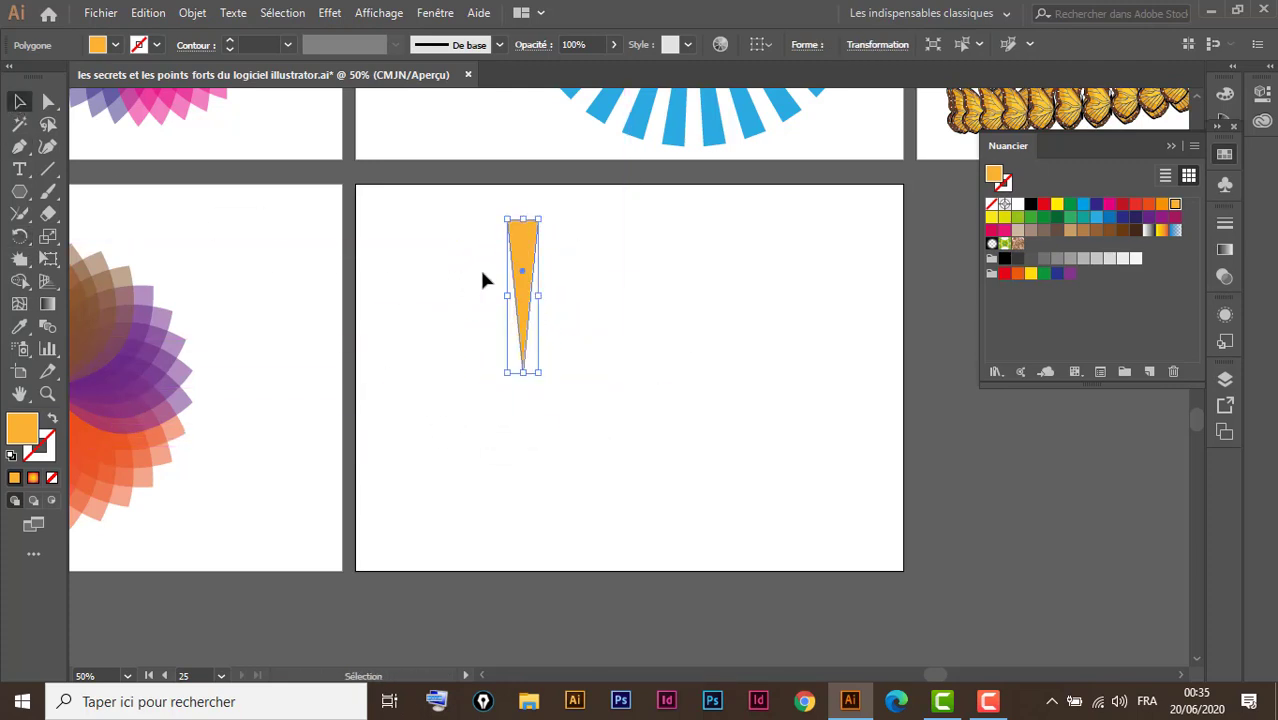
pyautogui.moveTo(531, 247); pyautogui.dragTo(607, 252)
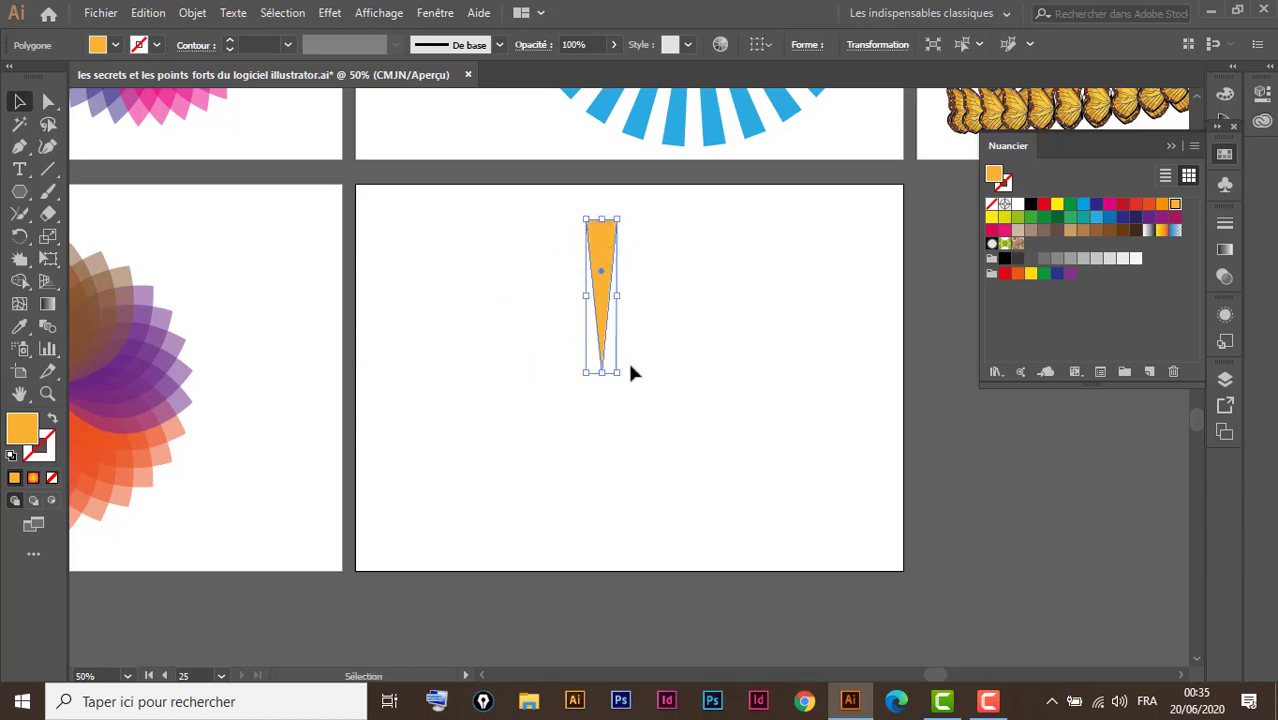
pyautogui.click(20, 237)
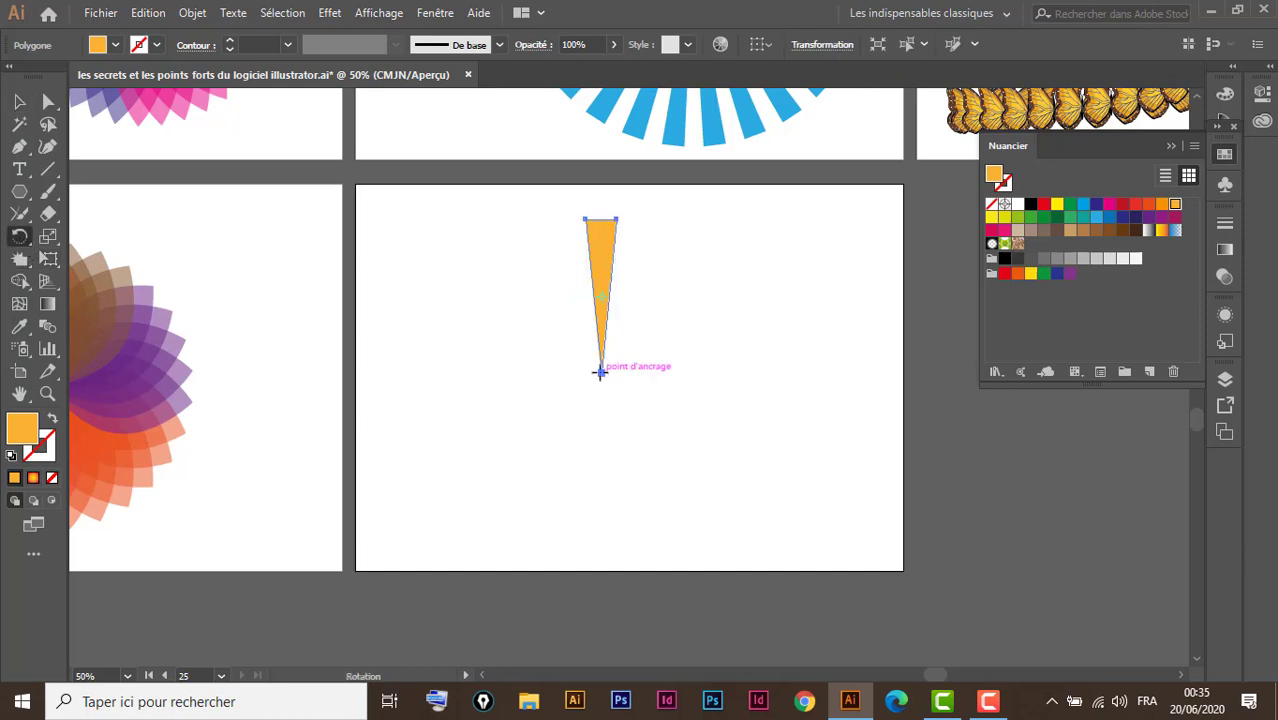
# Step: Rotate a copy of the spike around its bottom point and repeat it three times with Ctrl+D
pyautogui.click(601, 372)
pyautogui.moveTo(682, 225)
pyautogui.mouseDown()
pyautogui.moveTo(728, 290)
pyautogui.moveTo(762, 377)
pyautogui.mouseUp()
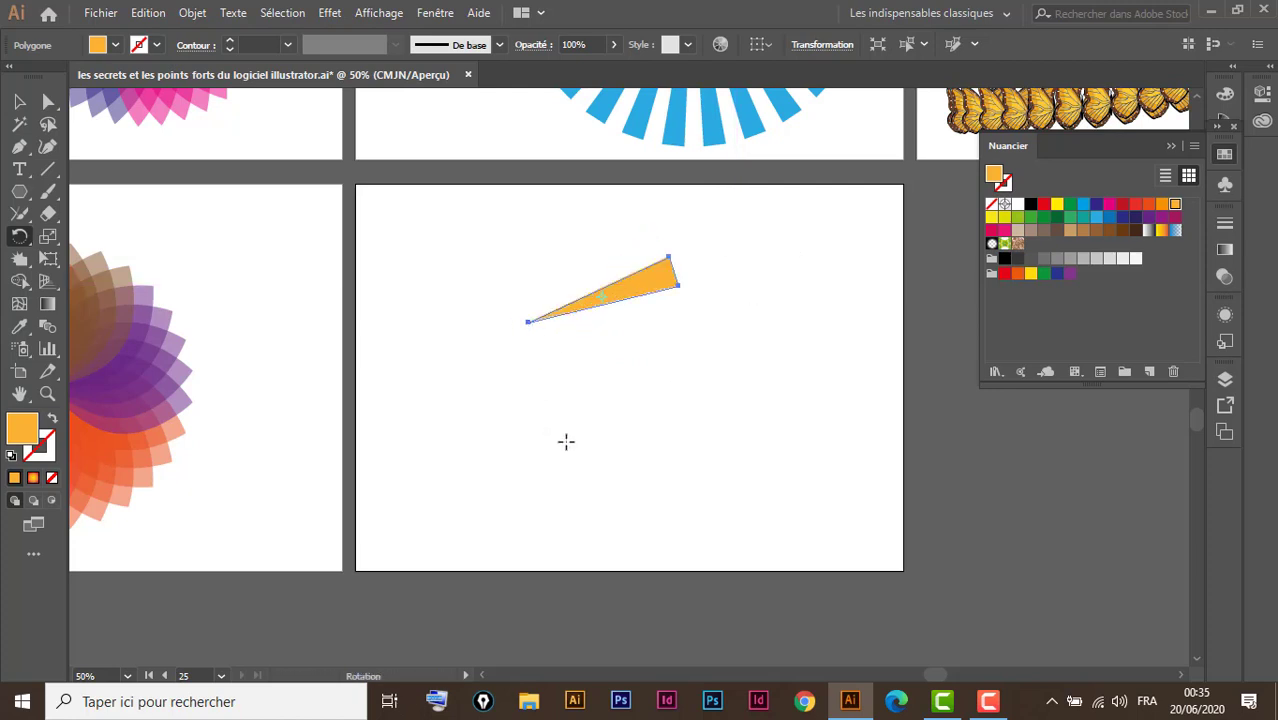
pyautogui.hotkey('ctrl', 'z')
pyautogui.hotkey('ctrl', 'z')
pyautogui.hotkey('ctrl', 'z')
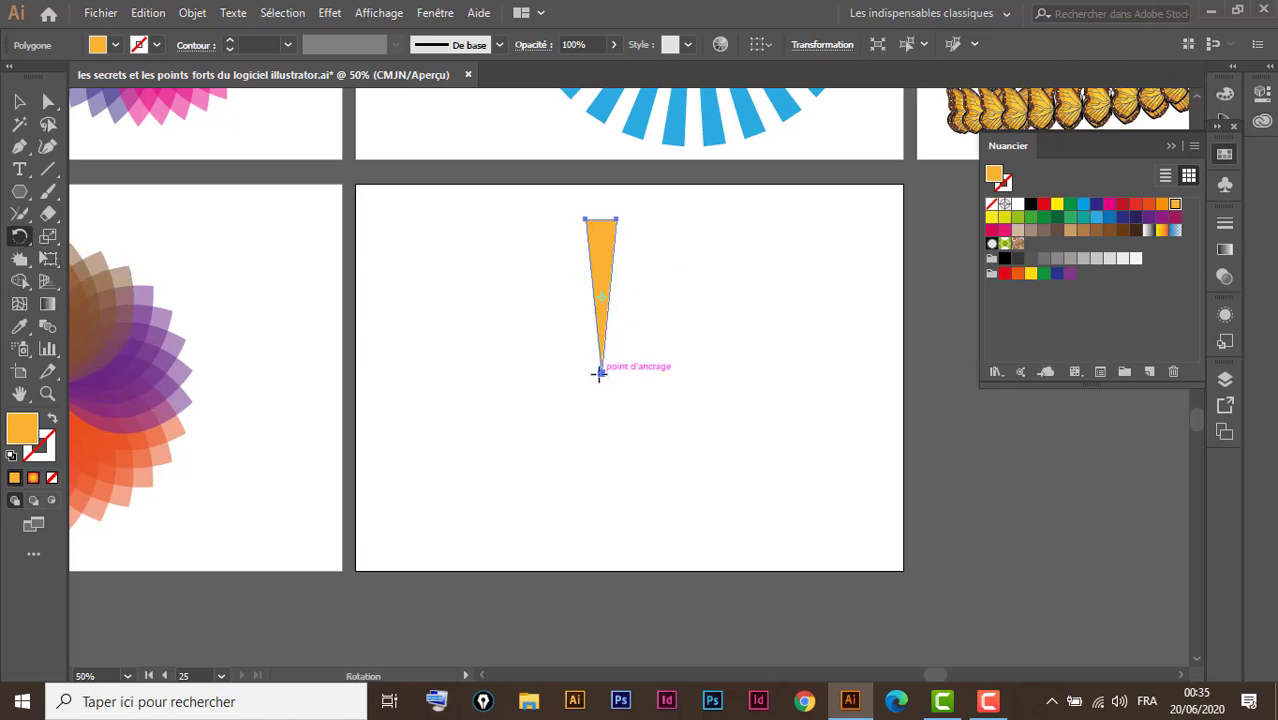
pyautogui.click(601, 374)
pyautogui.moveTo(651, 225); pyautogui.dragTo(705, 269)
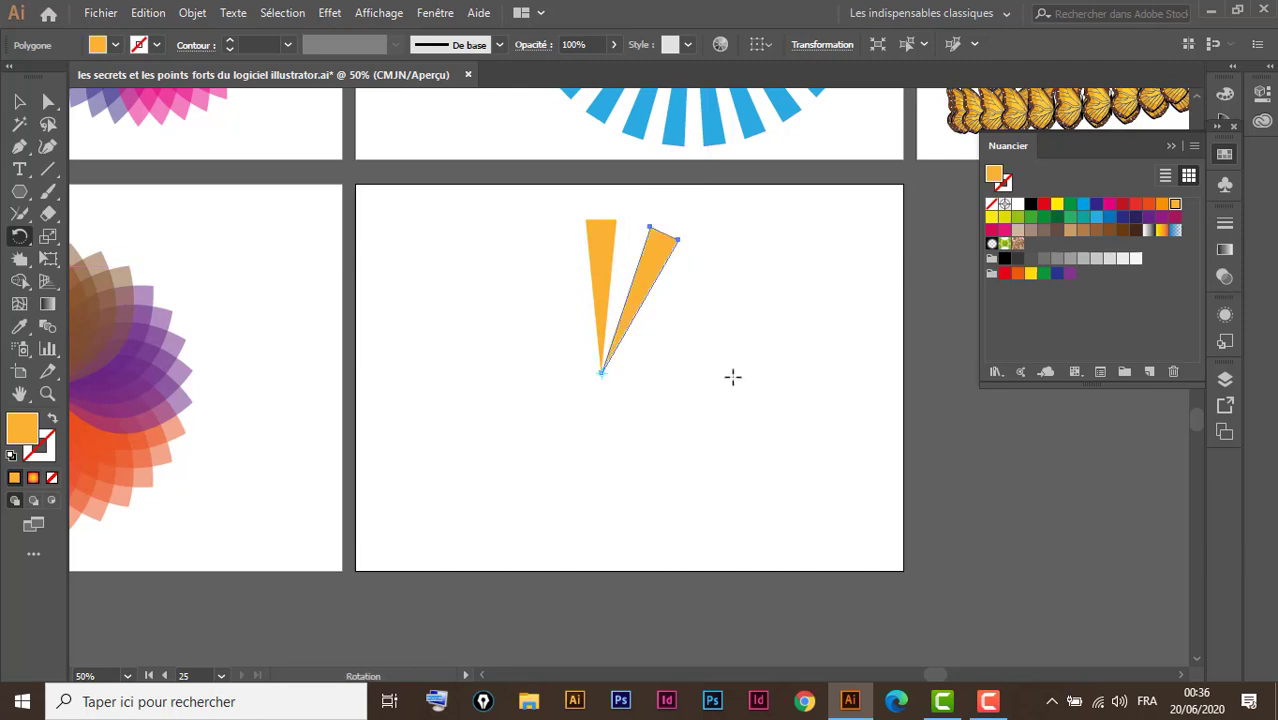
pyautogui.hotkey('ctrl', 'd')
pyautogui.hotkey('ctrl', 'd')
pyautogui.hotkey('ctrl', 'd')
pyautogui.hotkey('ctrl', 'd')
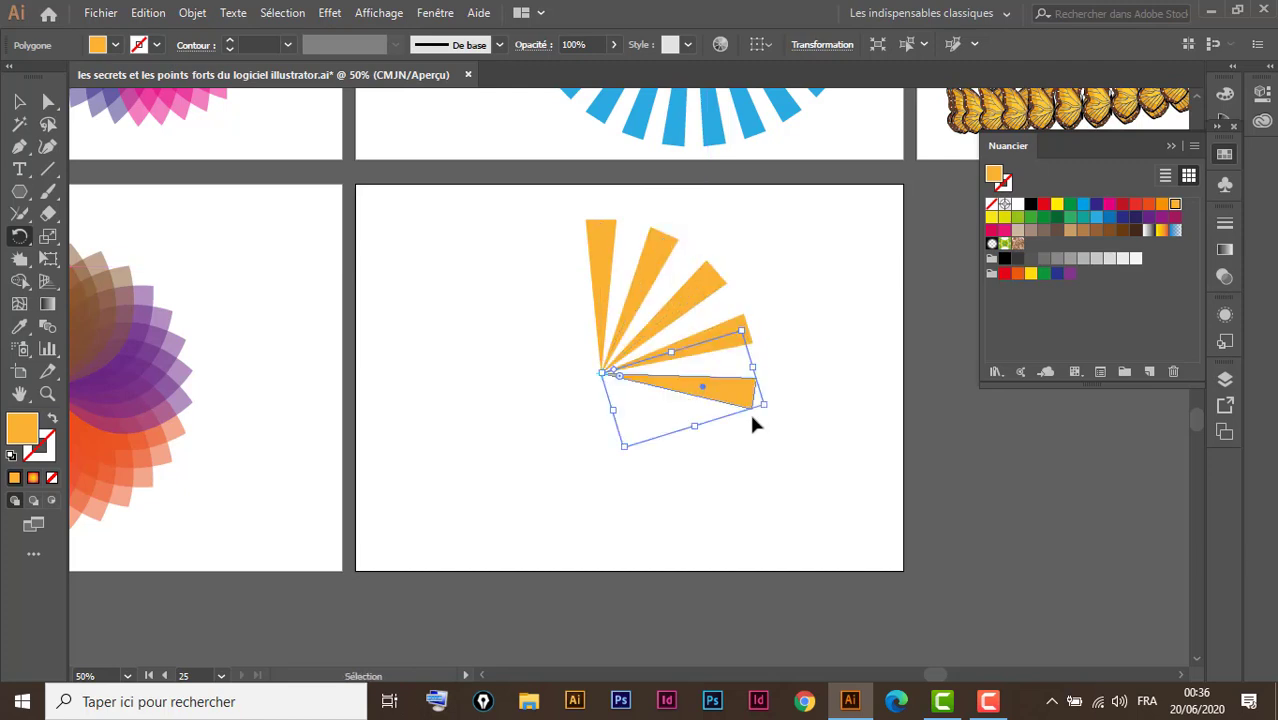
pyautogui.hotkey('ctrl', 'd')
pyautogui.hotkey('ctrl', 'd')
pyautogui.hotkey('ctrl', 'd')
pyautogui.hotkey('ctrl', 'd')
pyautogui.hotkey('ctrl', 'd')
pyautogui.hotkey('ctrl', 'd')
pyautogui.hotkey('ctrl', 'd')
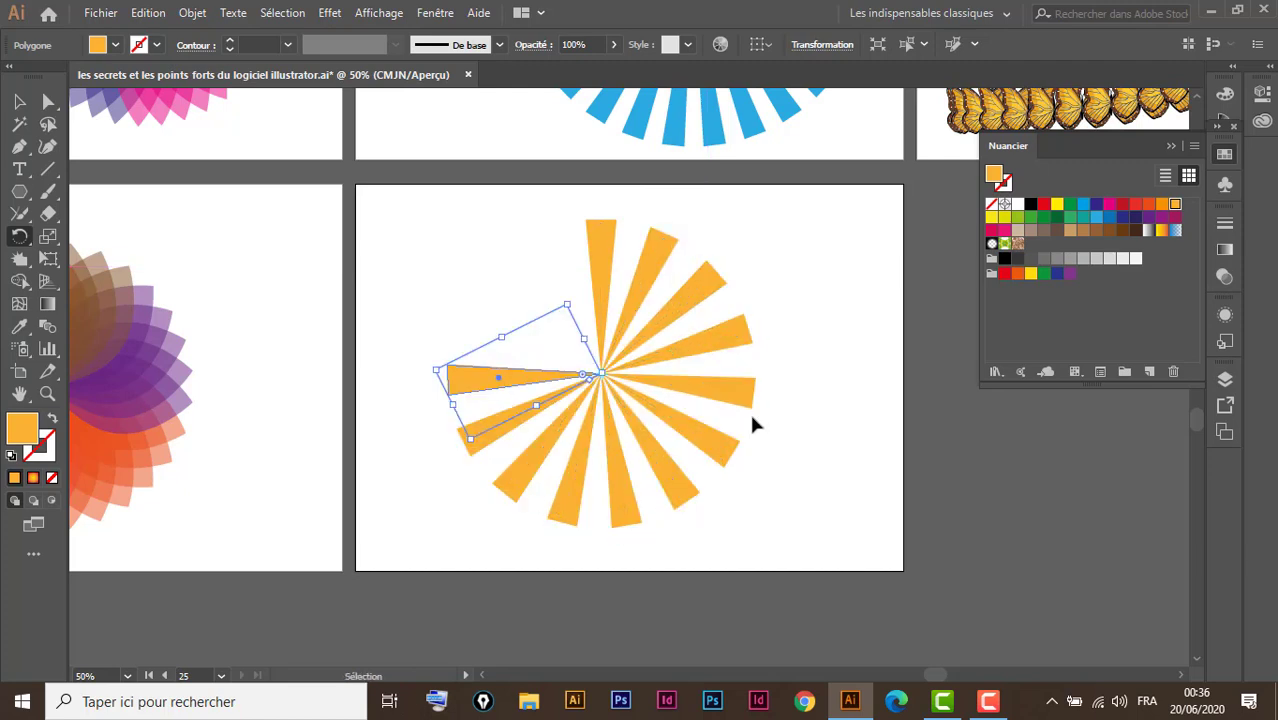
pyautogui.hotkey('ctrl', 'd')
pyautogui.hotkey('ctrl', 'd')
pyautogui.hotkey('ctrl', 'd')
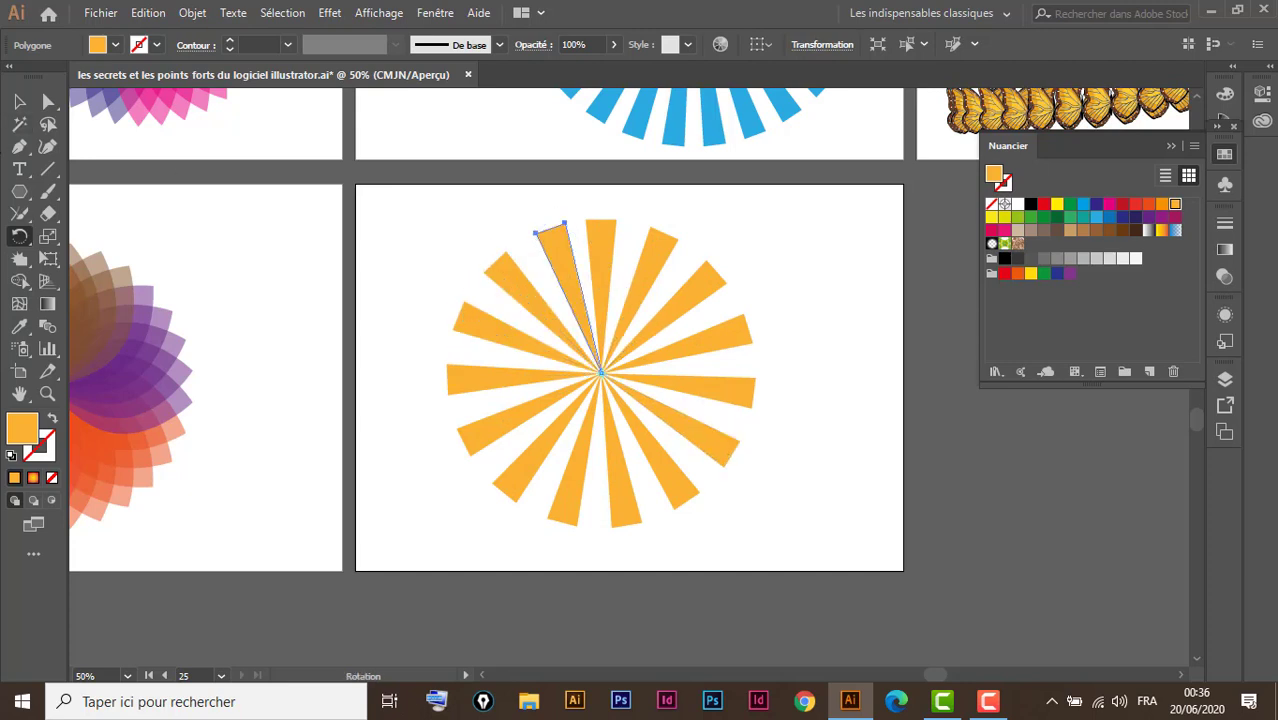
pyautogui.click(20, 104)
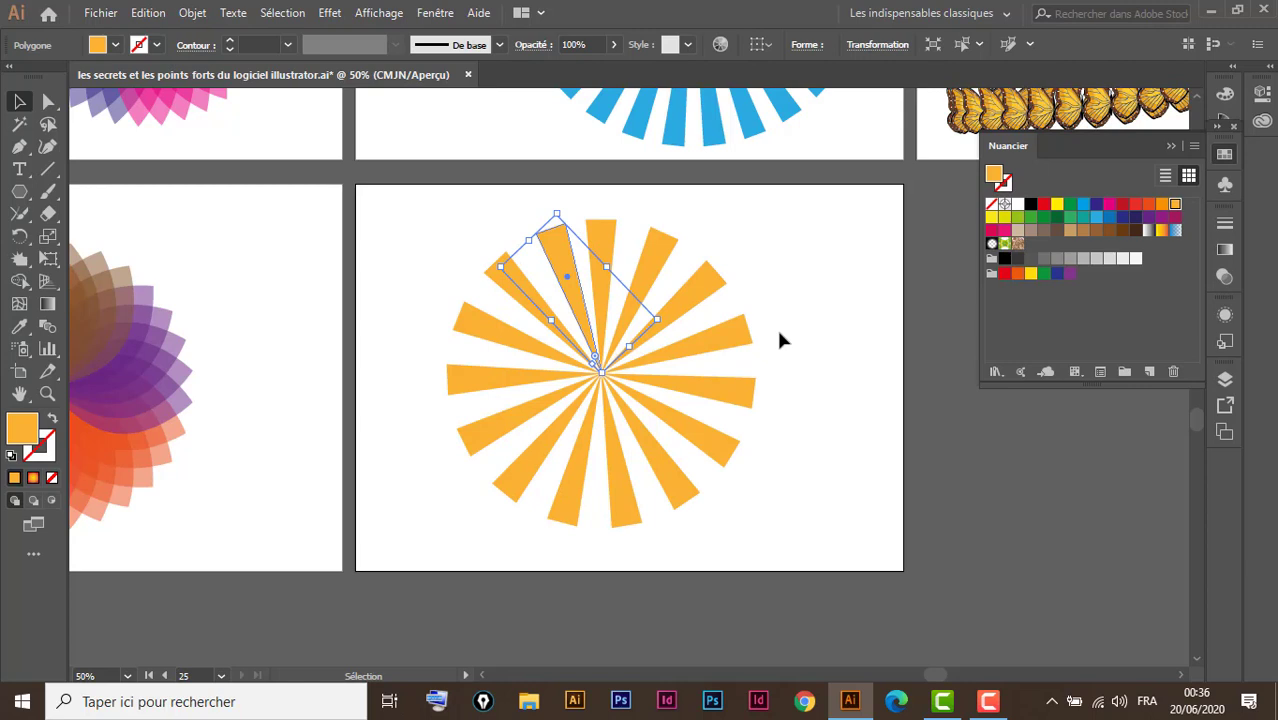
# Step: Undo the rotated copies back to one spike and stretch it taller from its top
pyautogui.hotkey('ctrl', 'z')
pyautogui.hotkey('ctrl', 'z')
pyautogui.hotkey('ctrl', 'z')
pyautogui.hotkey('ctrl', 'z')
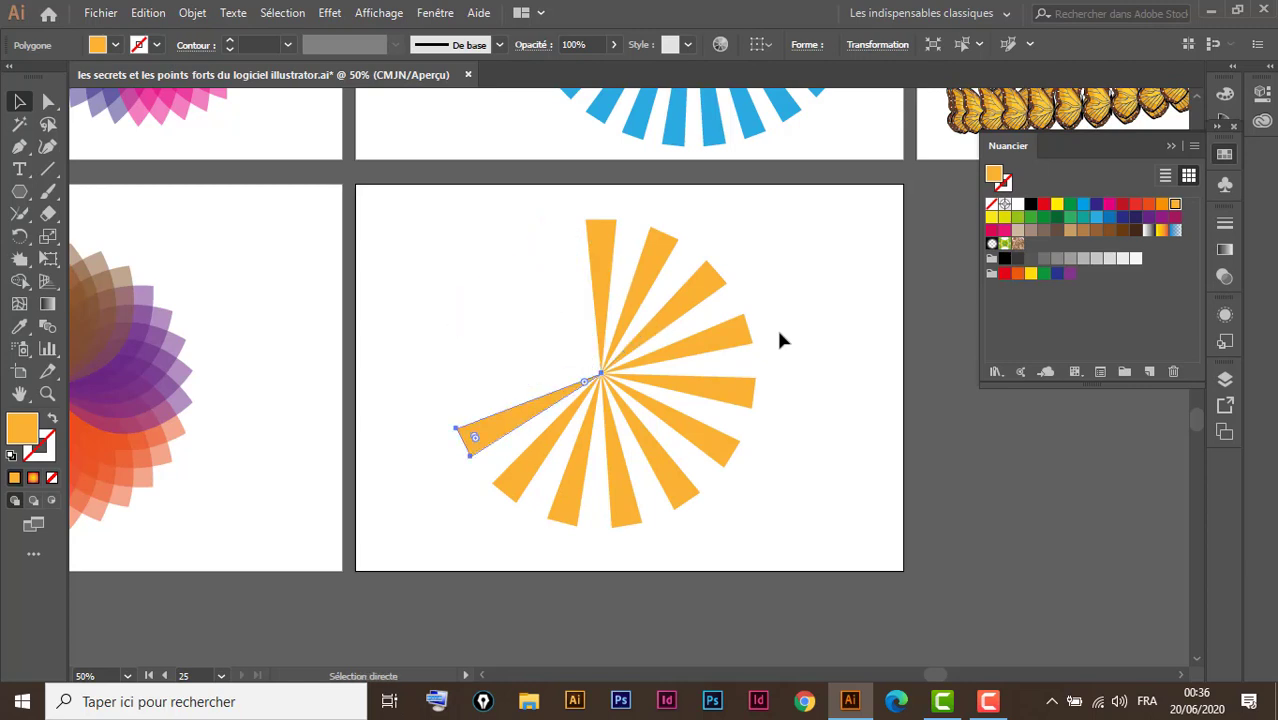
pyautogui.hotkey('ctrl', 'z')
pyautogui.hotkey('ctrl', 'z')
pyautogui.hotkey('ctrl', 'z')
pyautogui.hotkey('ctrl', 'z')
pyautogui.hotkey('ctrl', 'z')
pyautogui.hotkey('ctrl', 'z')
pyautogui.hotkey('ctrl', 'z')
pyautogui.hotkey('ctrl', 'z')
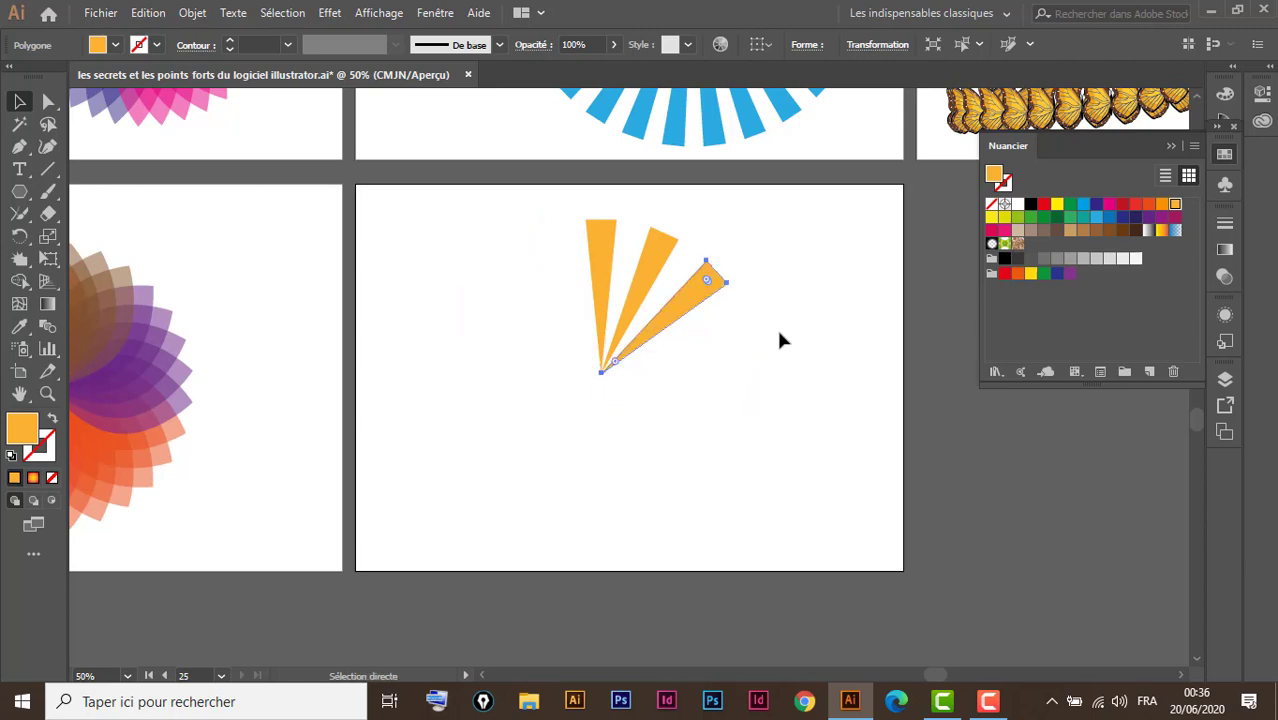
pyautogui.hotkey('ctrl', 'z')
pyautogui.hotkey('ctrl', 'z')
pyautogui.press('v')
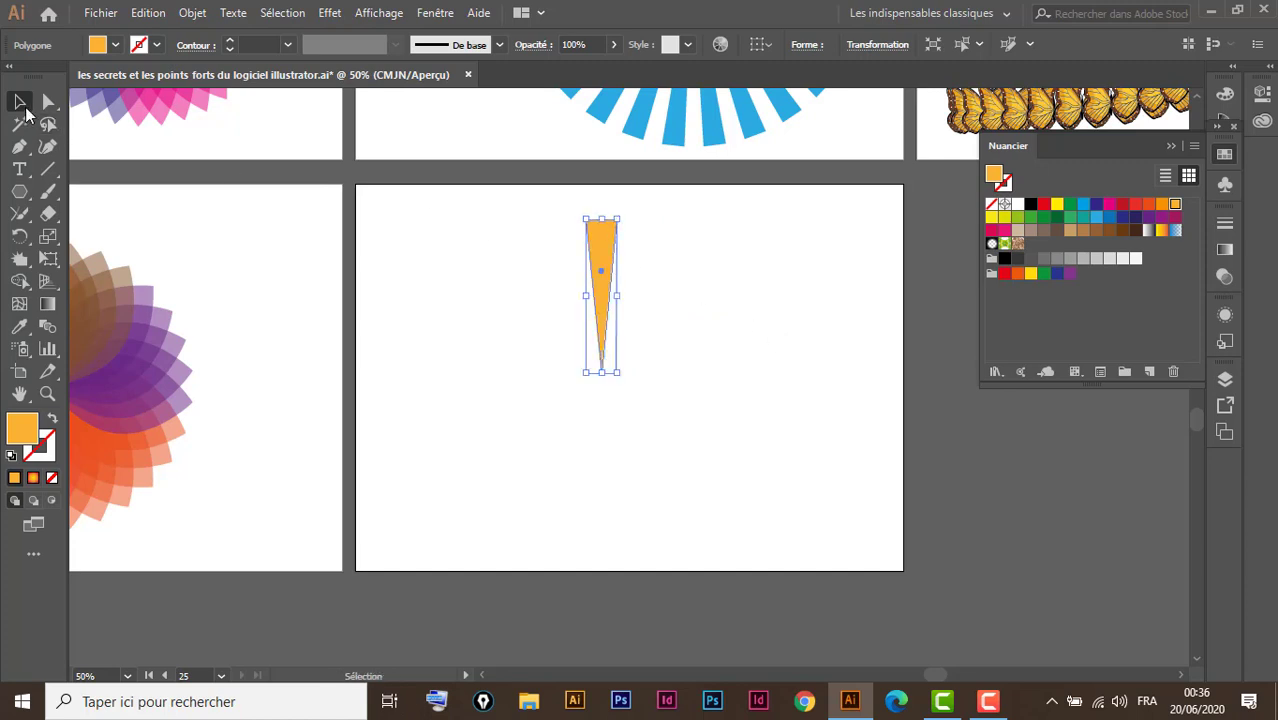
pyautogui.moveTo(604, 217); pyautogui.dragTo(601, 193)
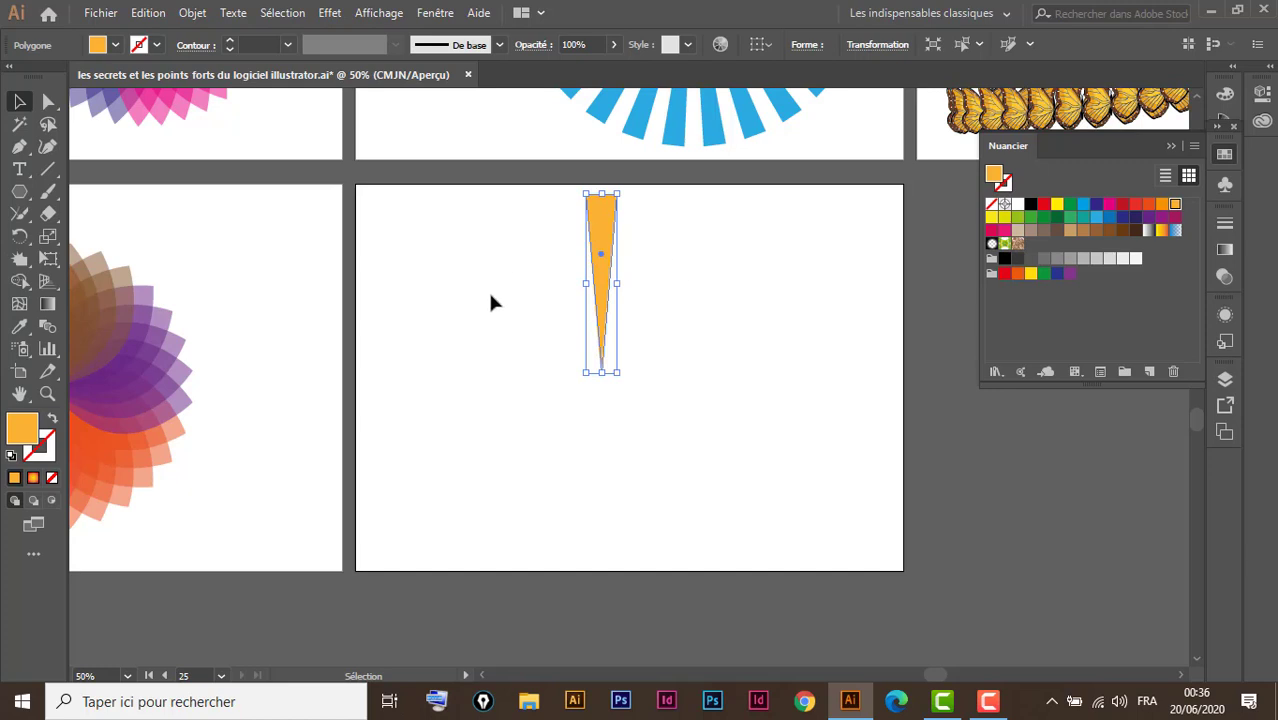
pyautogui.hscroll(5, 636, 282)
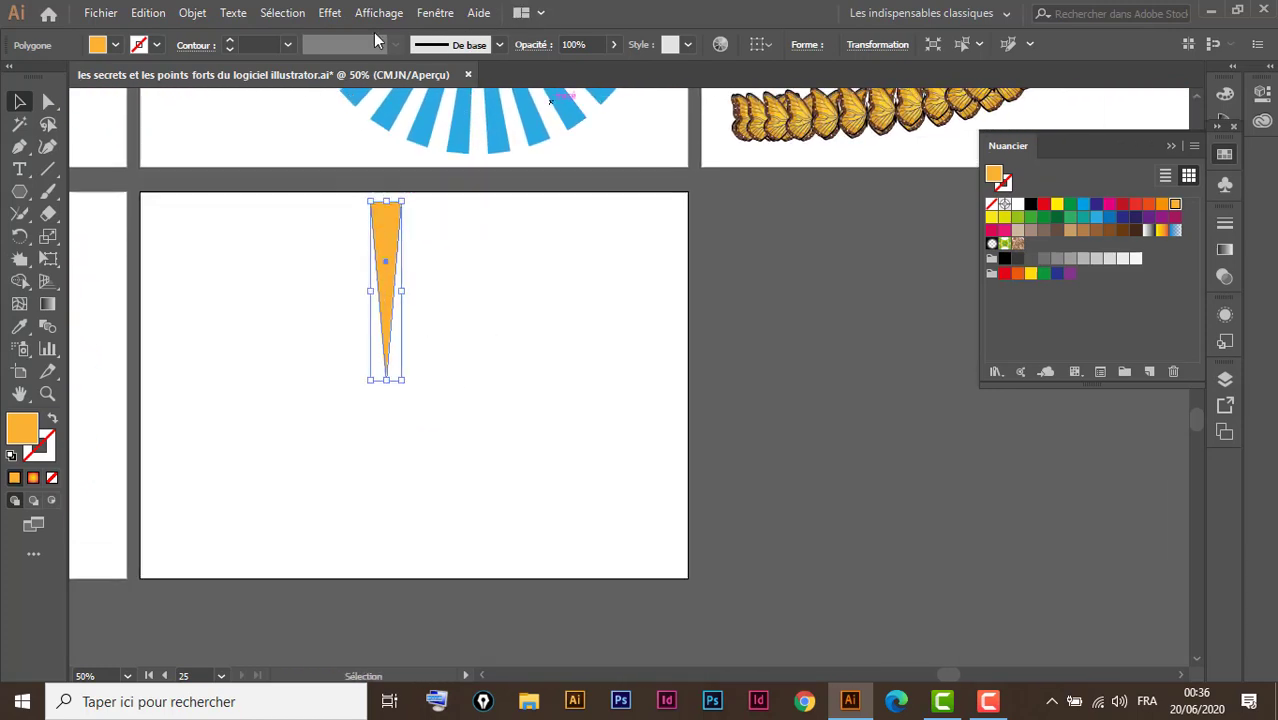
# Step: Open the Transform effect for the orange triangle with live preview turned on
pyautogui.click(331, 14)
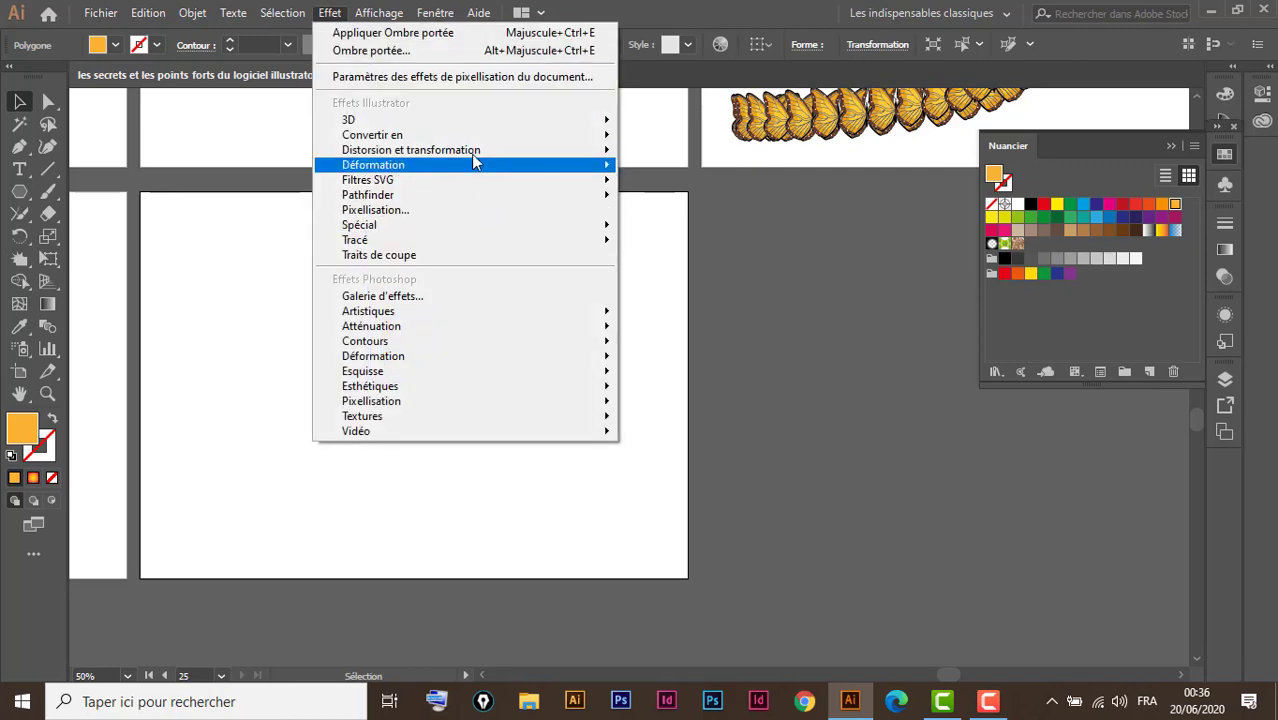
pyautogui.moveTo(411, 150)
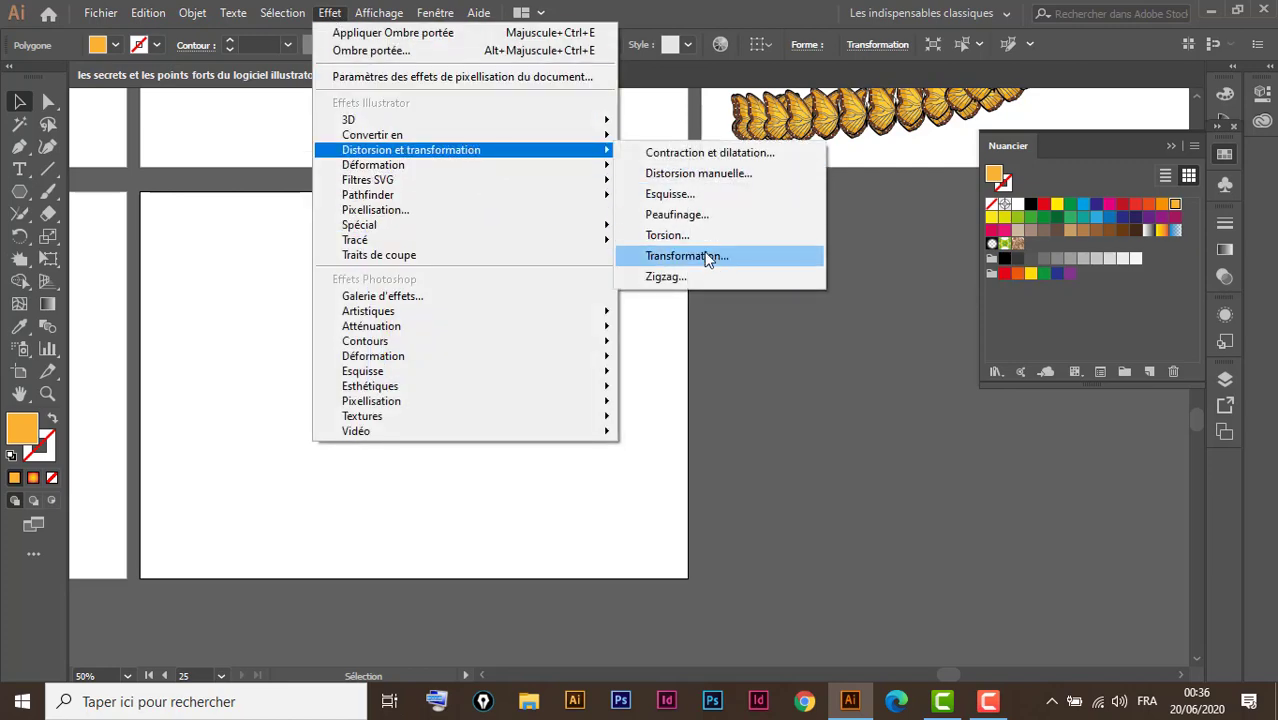
pyautogui.click(705, 258)
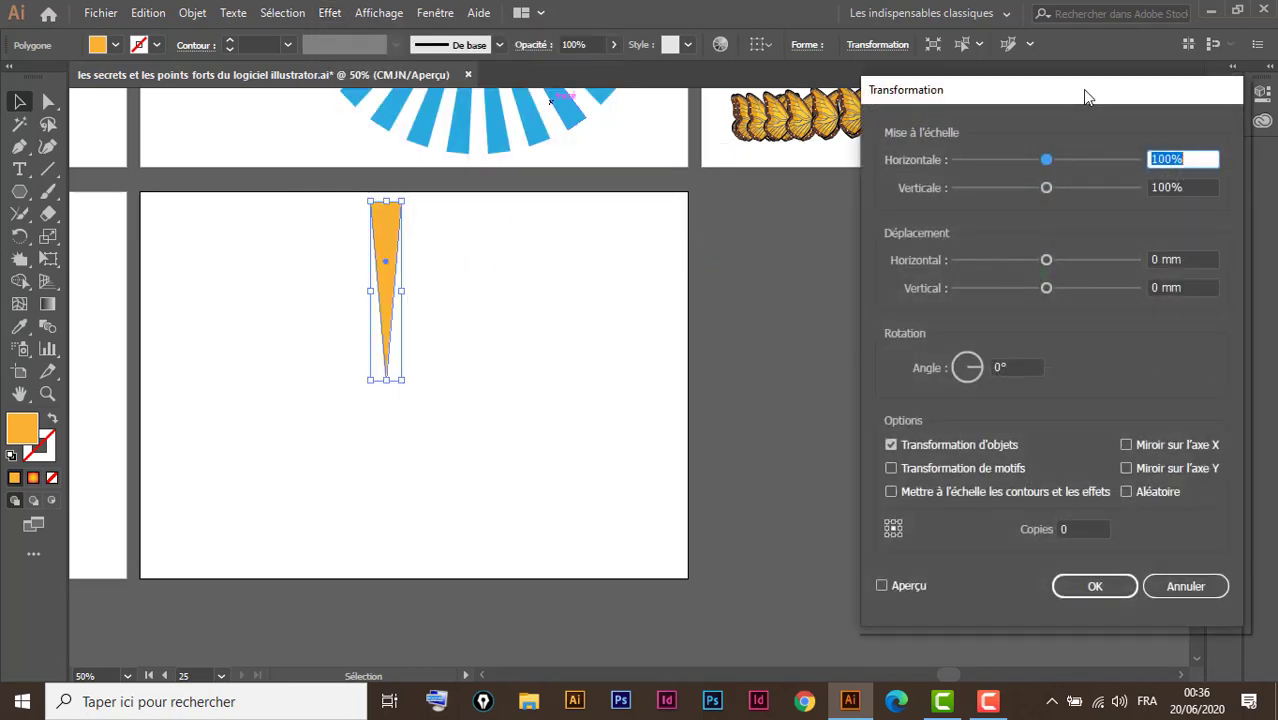
pyautogui.moveTo(1085, 90)
pyautogui.mouseDown()
pyautogui.moveTo(940, 99)
pyautogui.moveTo(939, 82)
pyautogui.mouseUp()
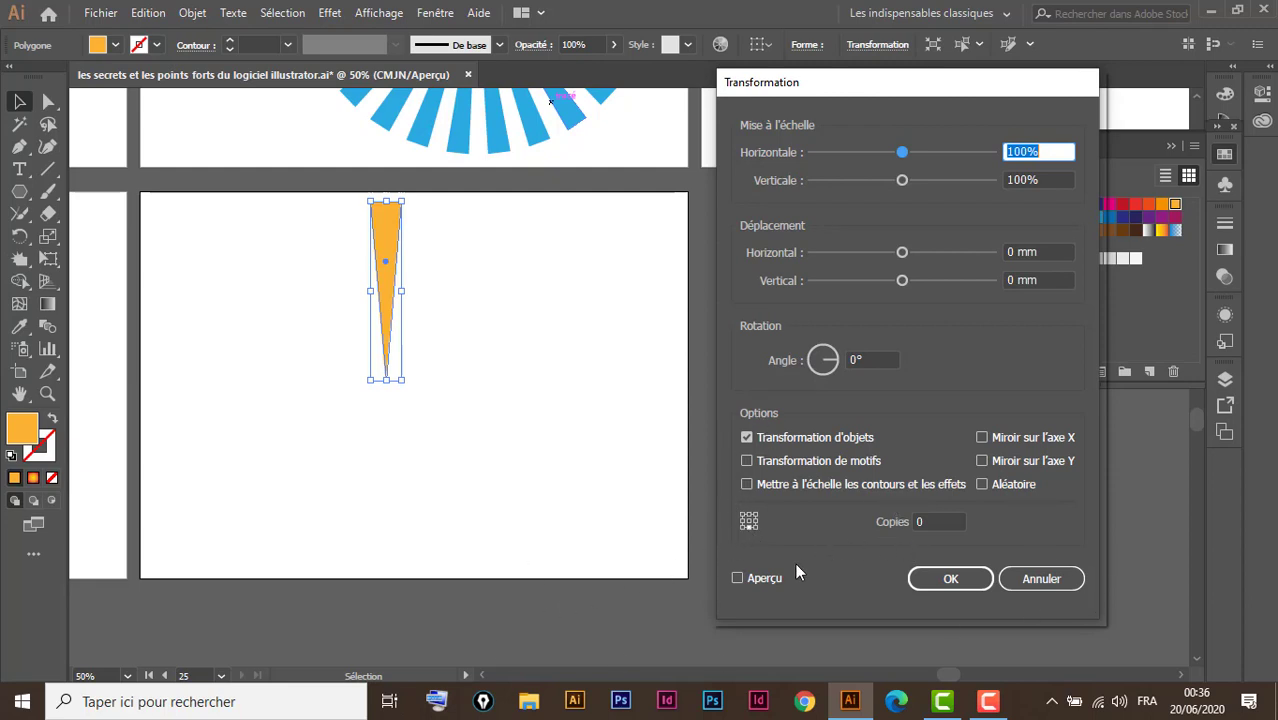
pyautogui.click(737, 579)
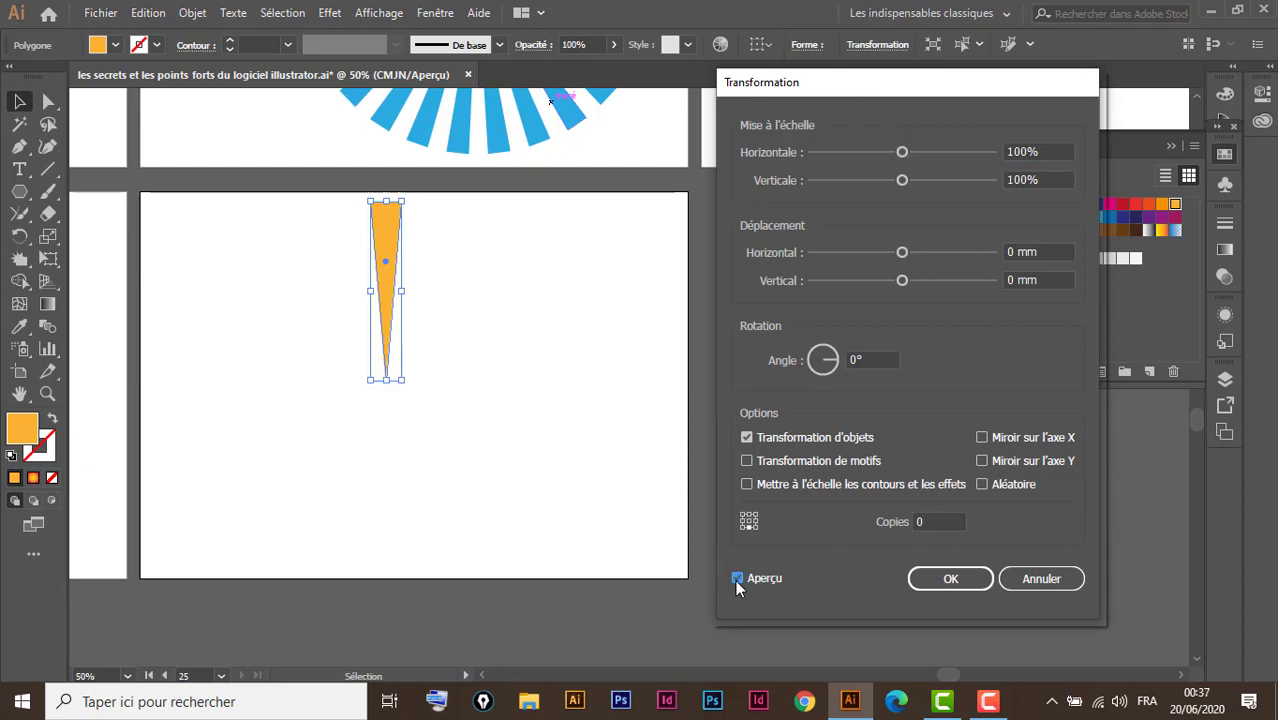
# Step: Try 12° and then 14° rotation angles, raising the copy count toward a full circle
pyautogui.click(865, 361)
pyautogui.write('12')
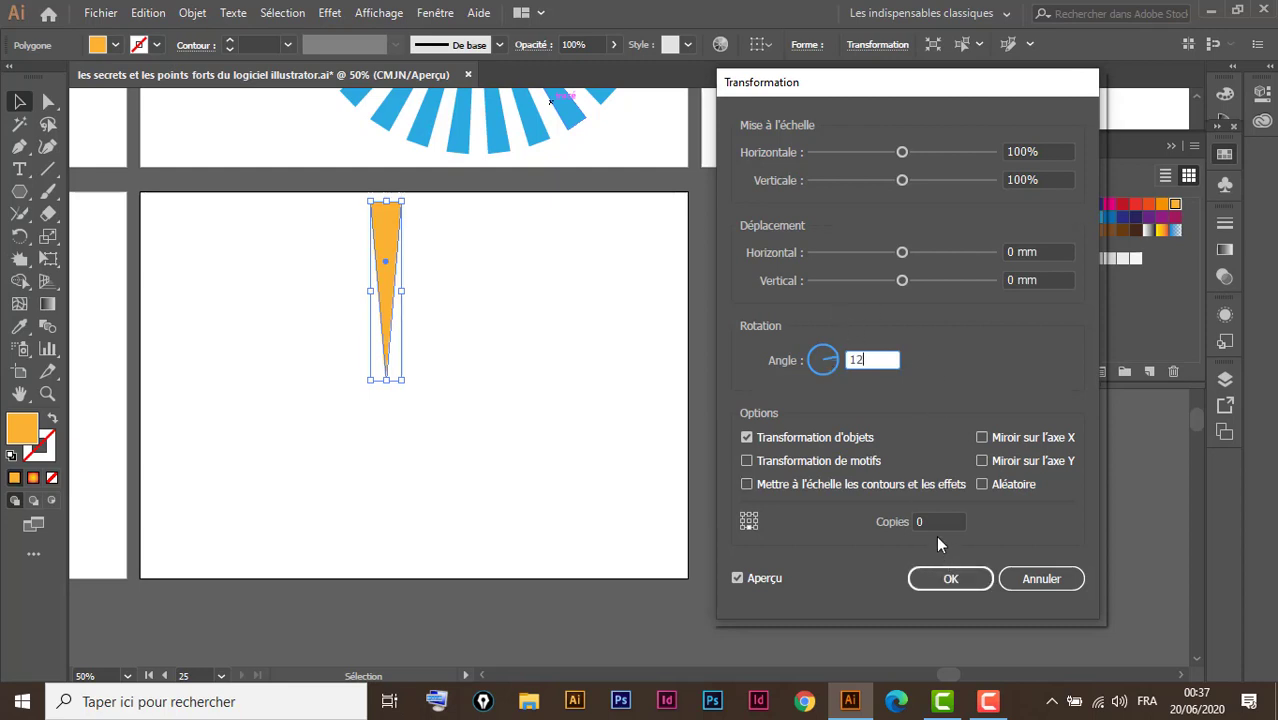
pyautogui.press('Tab')
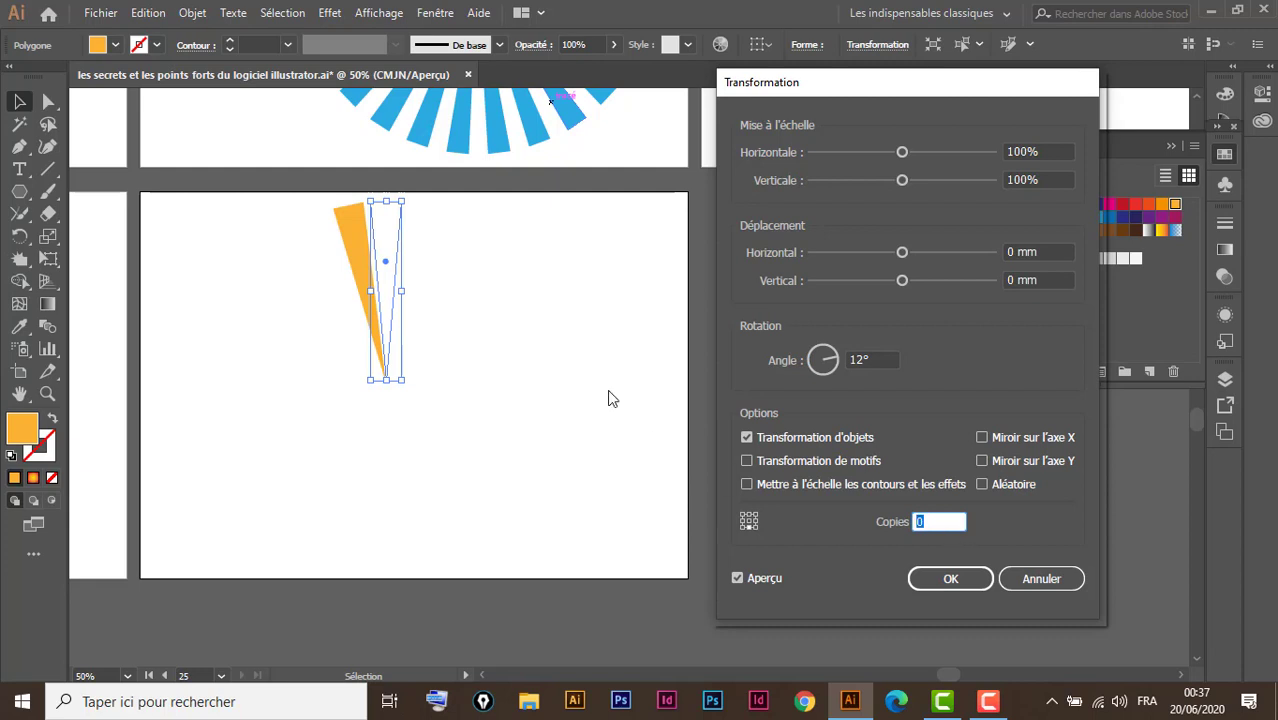
pyautogui.click(867, 359)
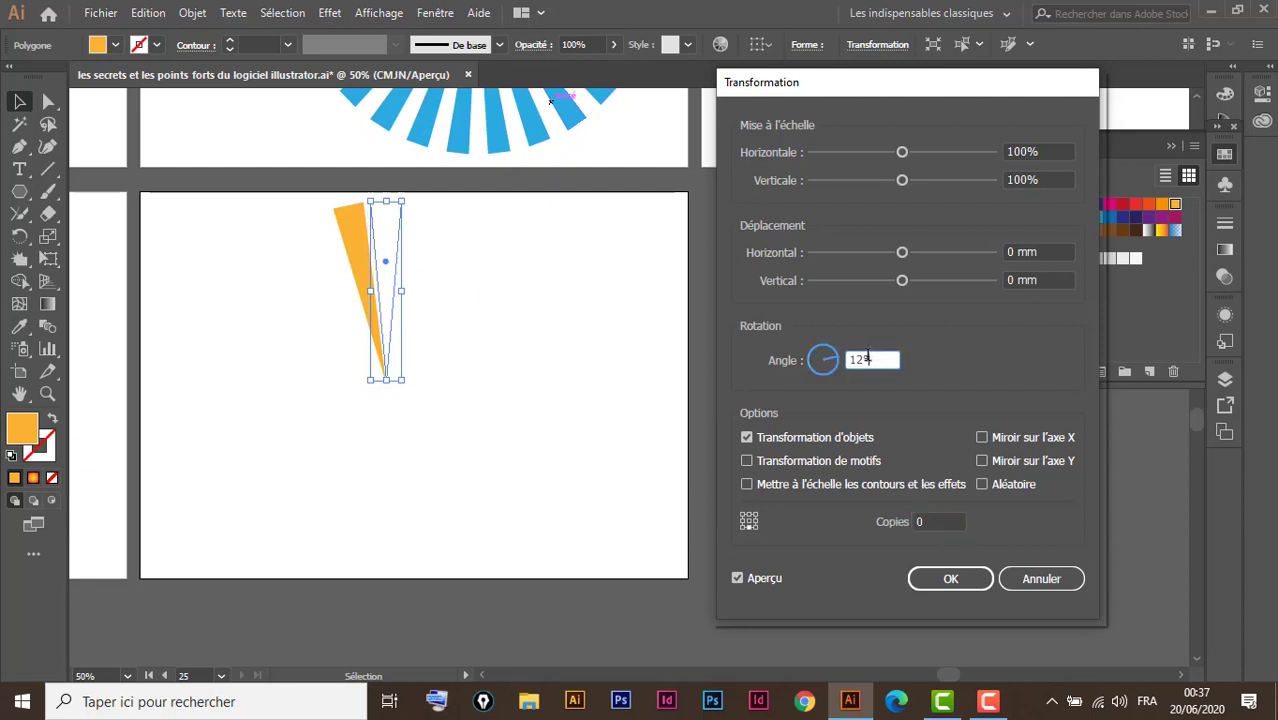
pyautogui.doubleClick(867, 359)
pyautogui.write('14')
pyautogui.doubleClick(947, 521)
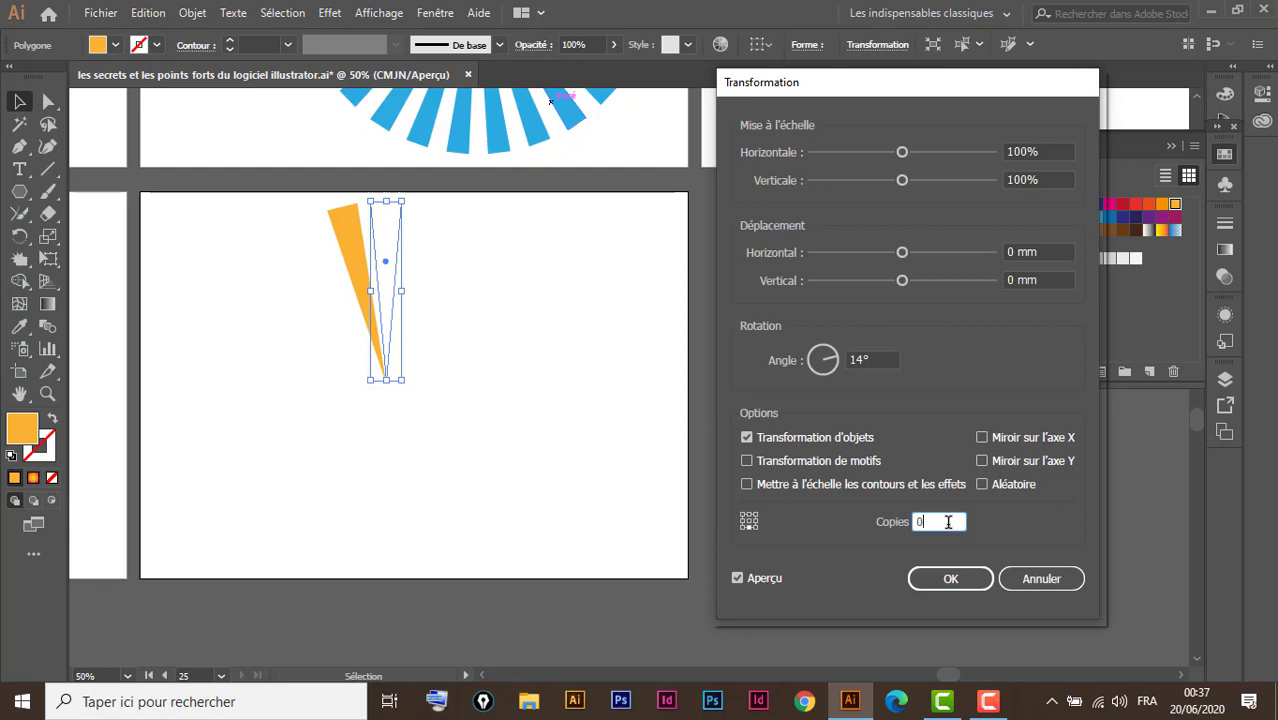
pyautogui.press('Up')
pyautogui.press('Up')
pyautogui.press('Up')
pyautogui.press('Up')
pyautogui.press('Up')
pyautogui.press('Up')
pyautogui.press('Up')
pyautogui.press('Up')
pyautogui.press('Up')
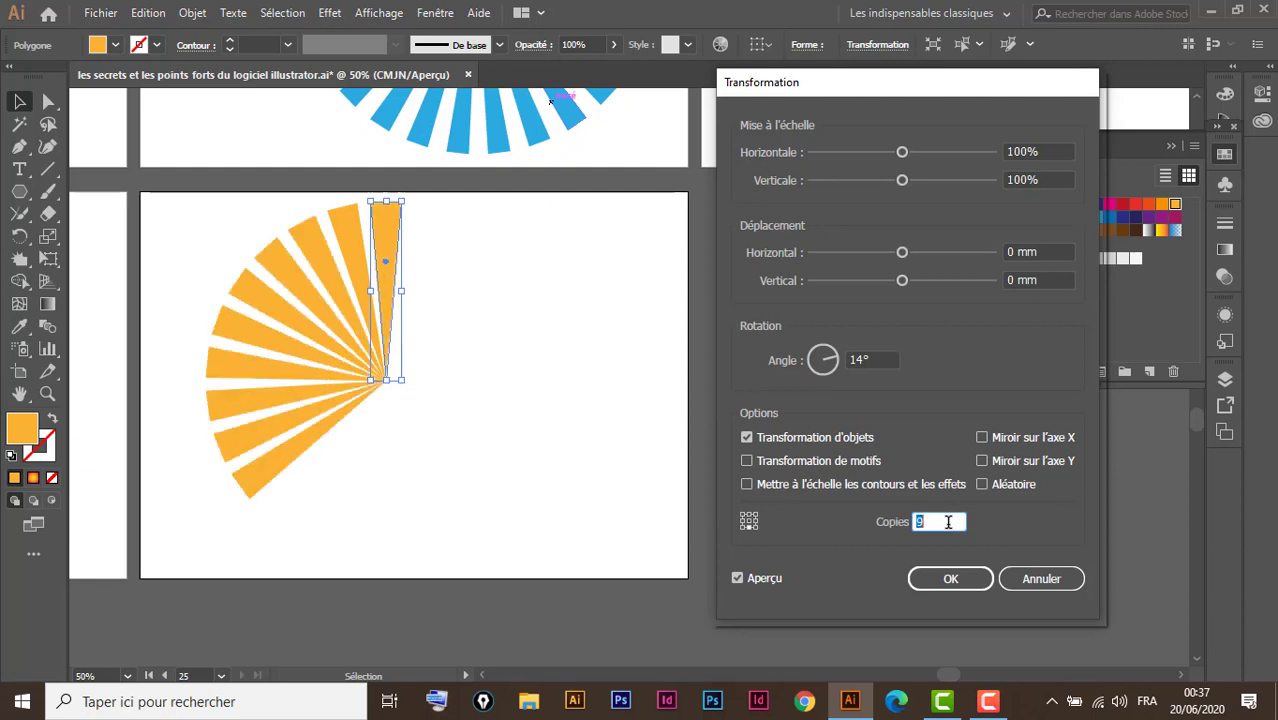
pyautogui.press('Up')
pyautogui.press('Up')
pyautogui.press('Up')
pyautogui.press('Up')
pyautogui.press('Up')
pyautogui.press('Up')
pyautogui.press('Up')
pyautogui.press('Up')
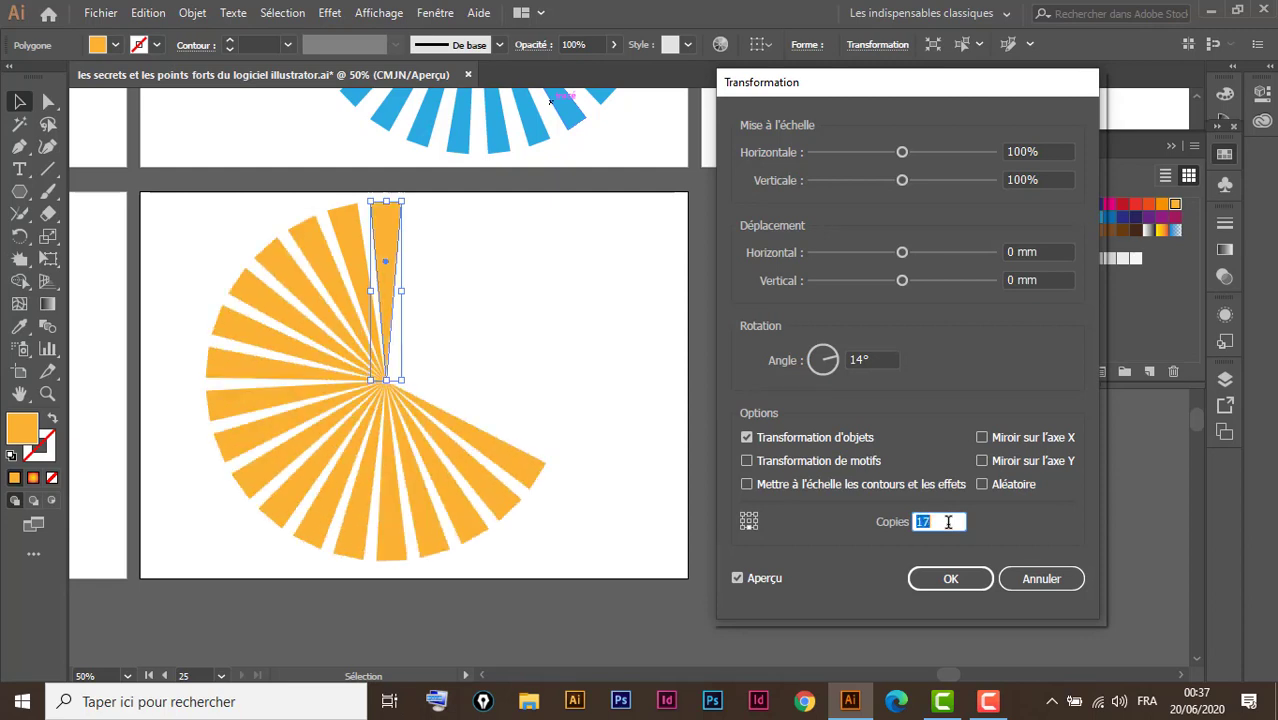
pyautogui.press('Up')
pyautogui.press('Up')
pyautogui.press('Up')
pyautogui.press('Up')
pyautogui.press('Up')
pyautogui.press('Up')
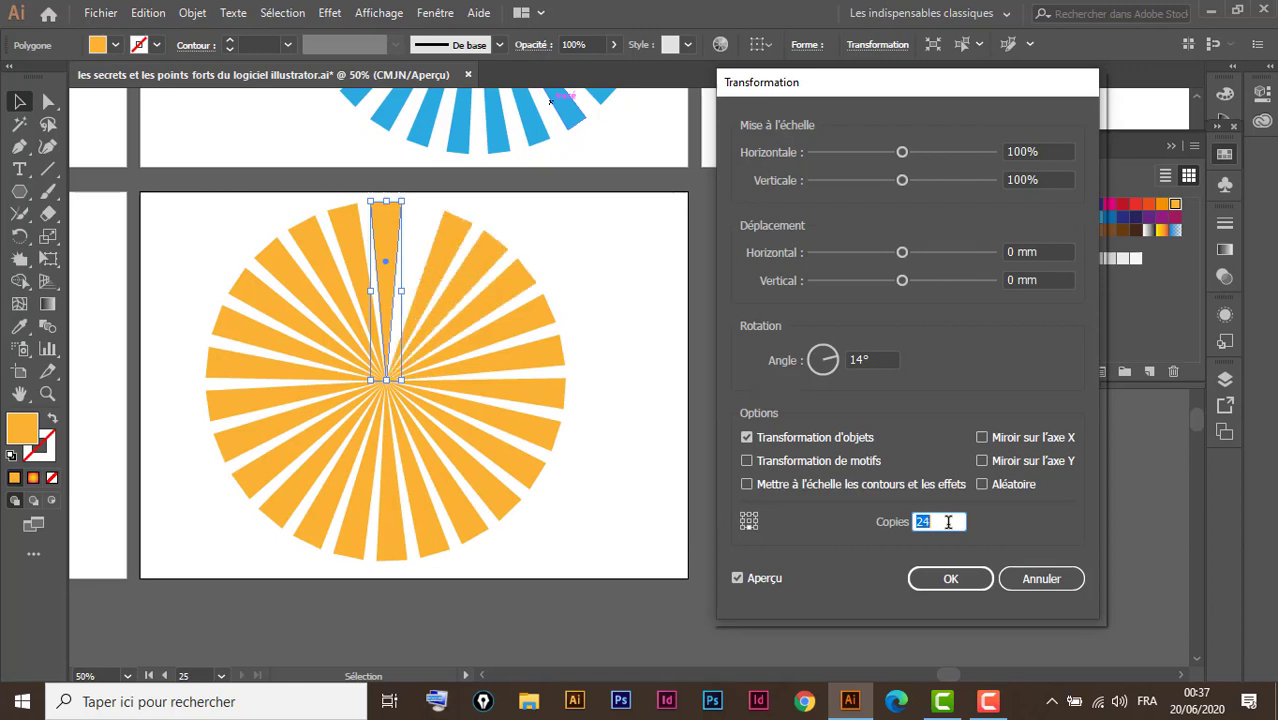
pyautogui.press('Up')
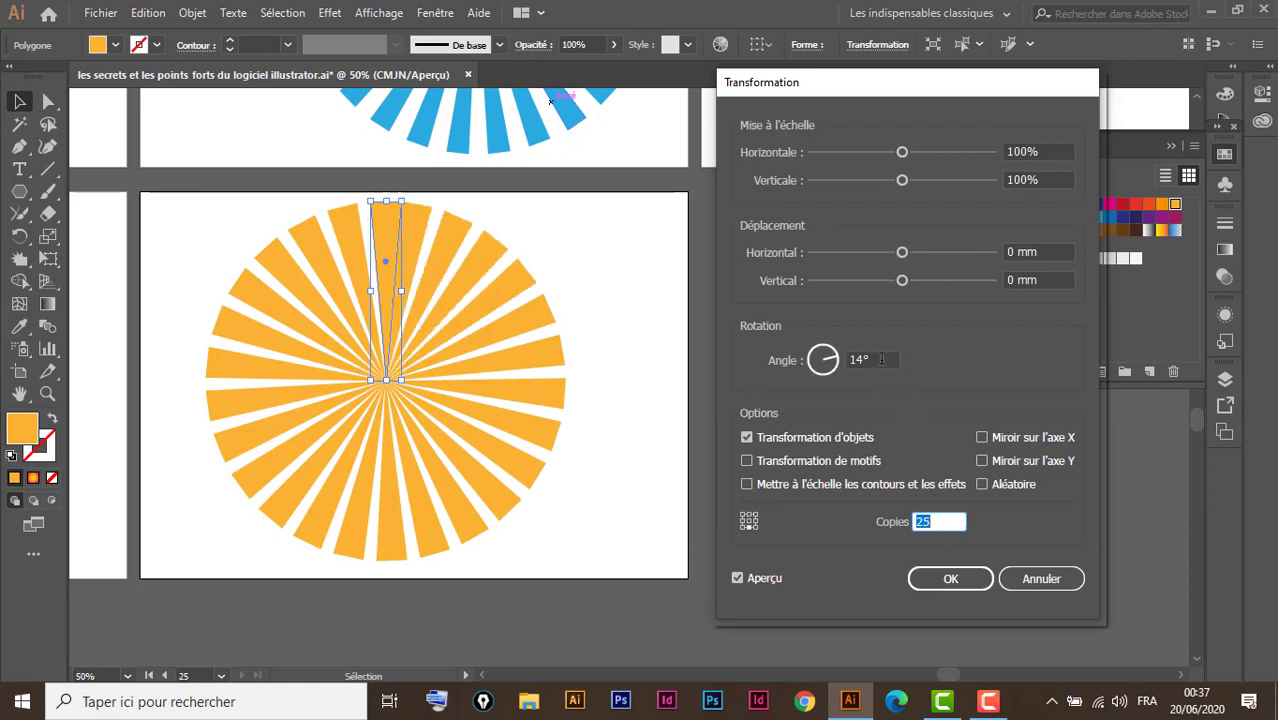
# Step: Settle on a 15° rotation angle and apply the effect with 25 copies
pyautogui.click(795, 364)
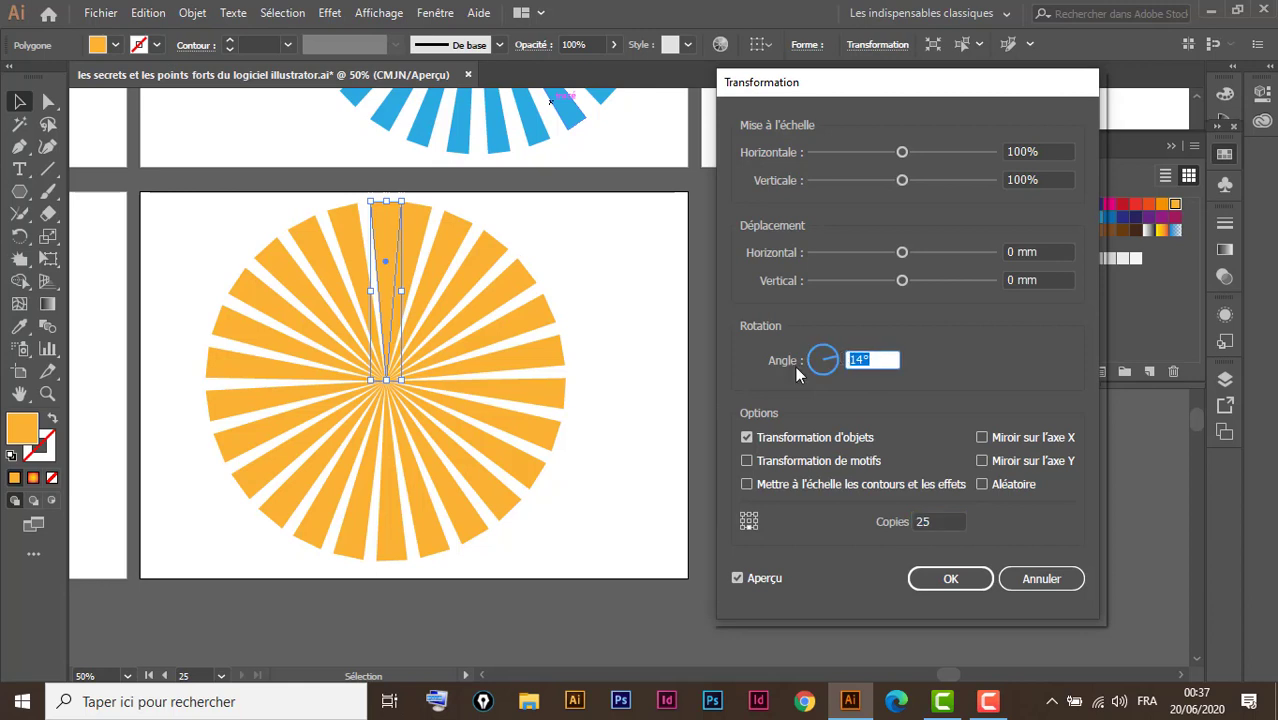
pyautogui.write('12')
pyautogui.click(945, 520)
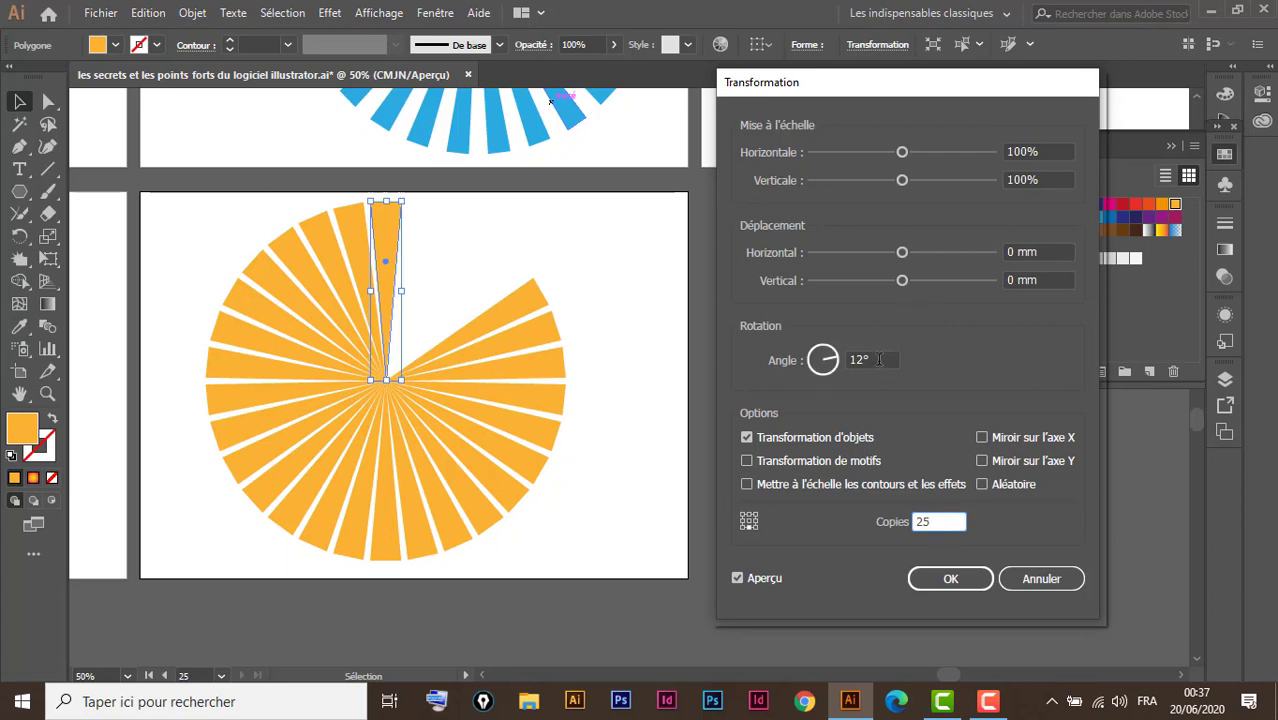
pyautogui.hotkey('shift', 'Tab')
pyautogui.write('15')
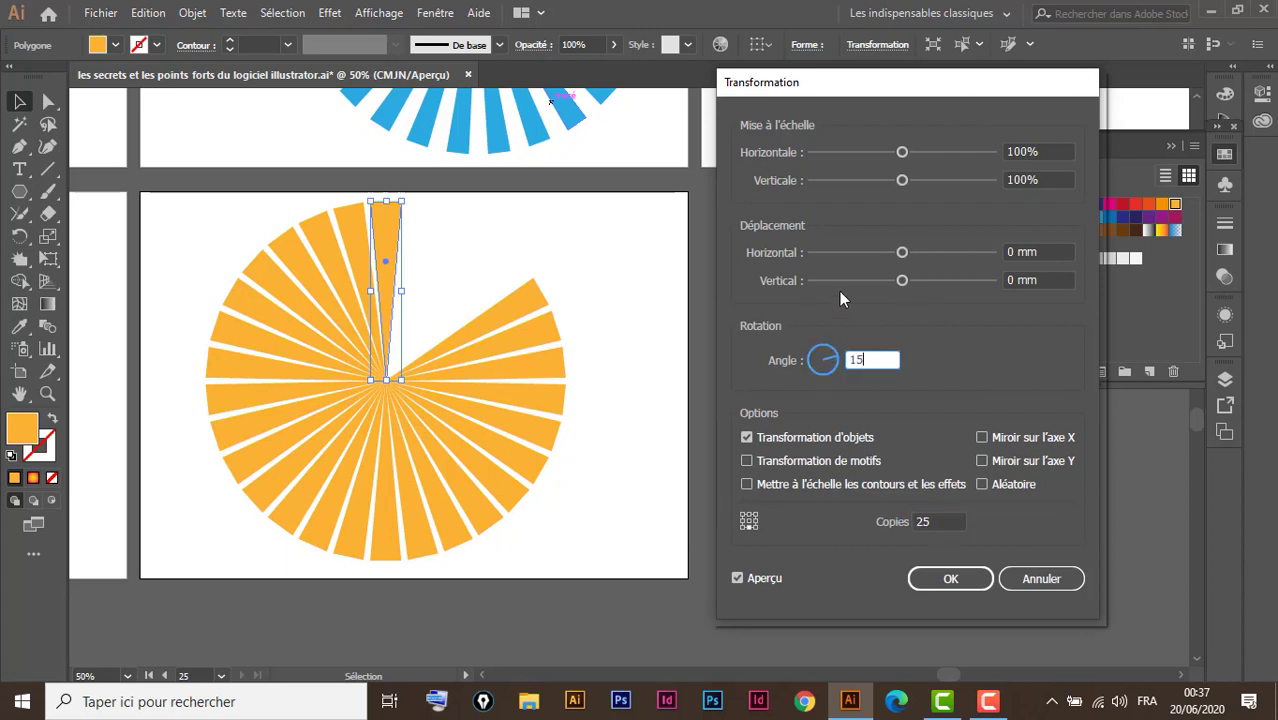
pyautogui.click(943, 522)
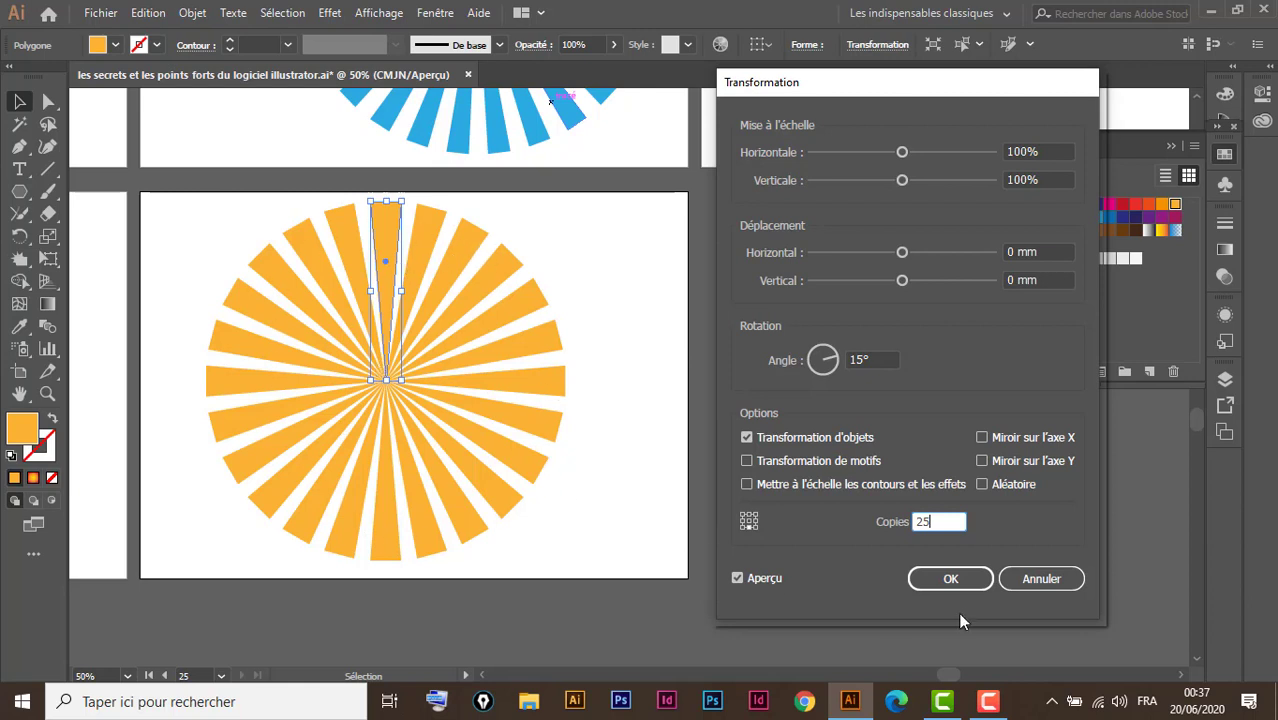
pyautogui.click(940, 580)
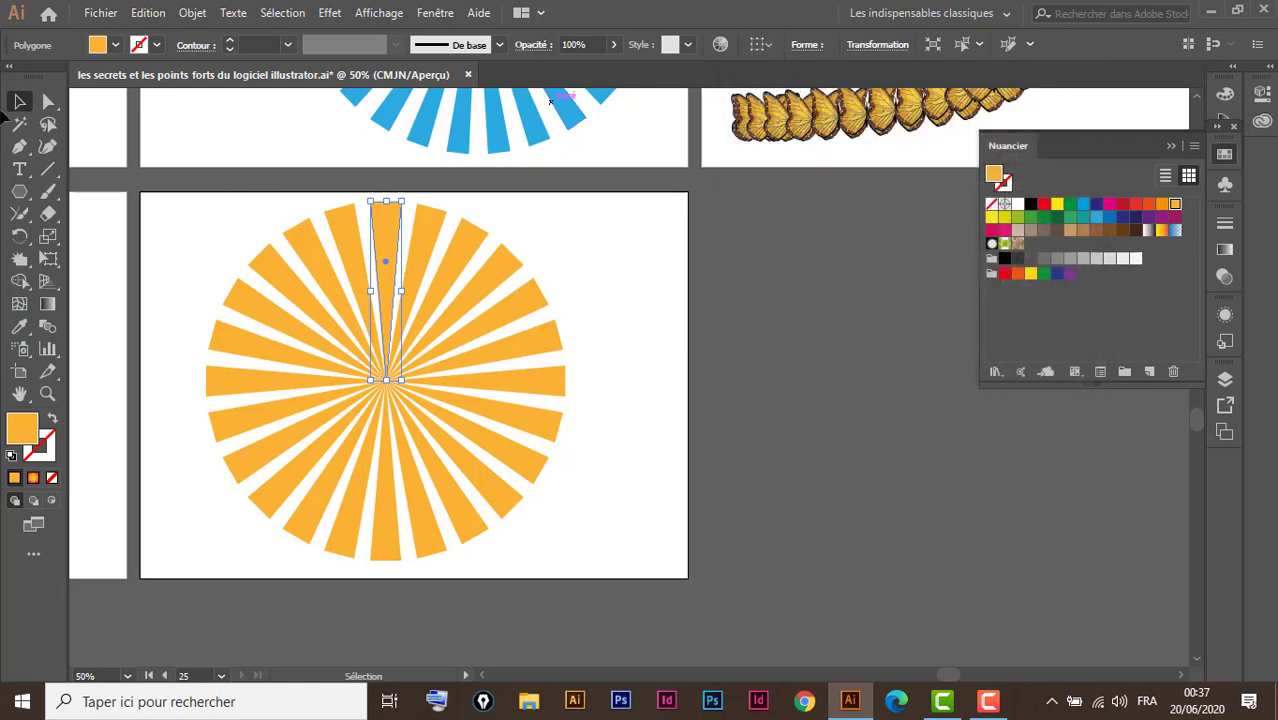
# Step: Select the whole orange sunburst with a marquee
pyautogui.click(630, 477)
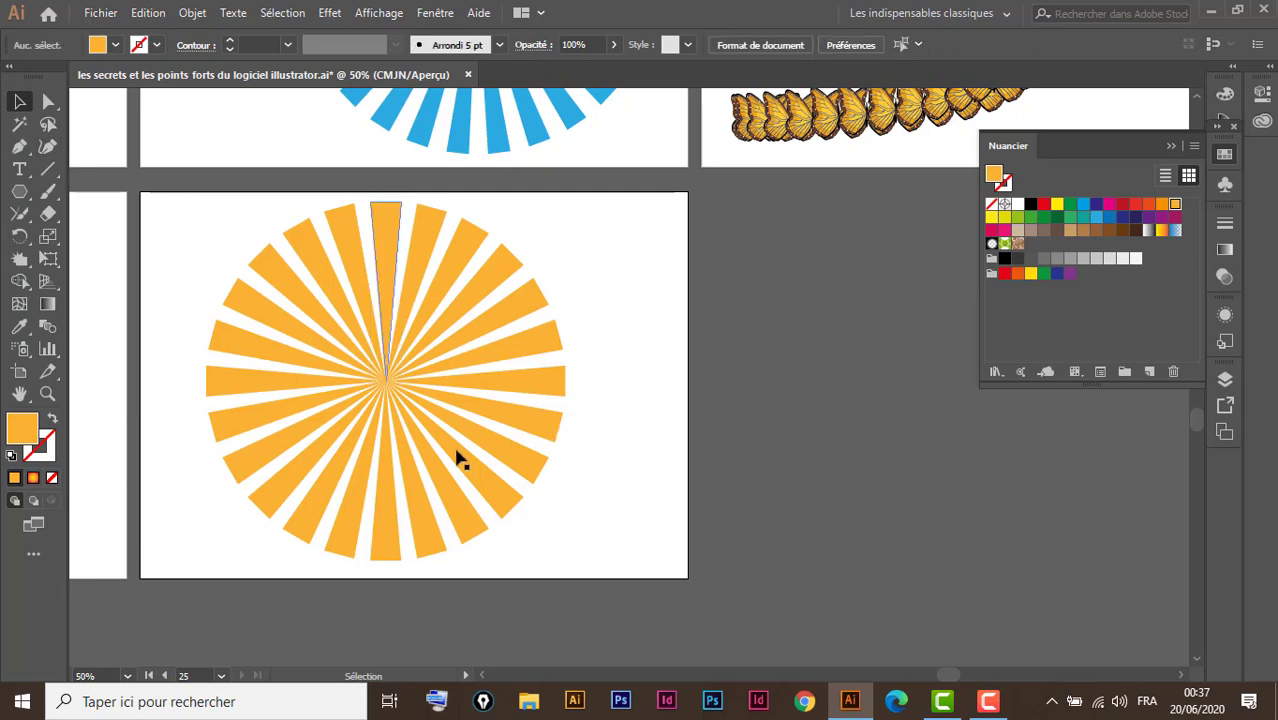
pyautogui.click(389, 218)
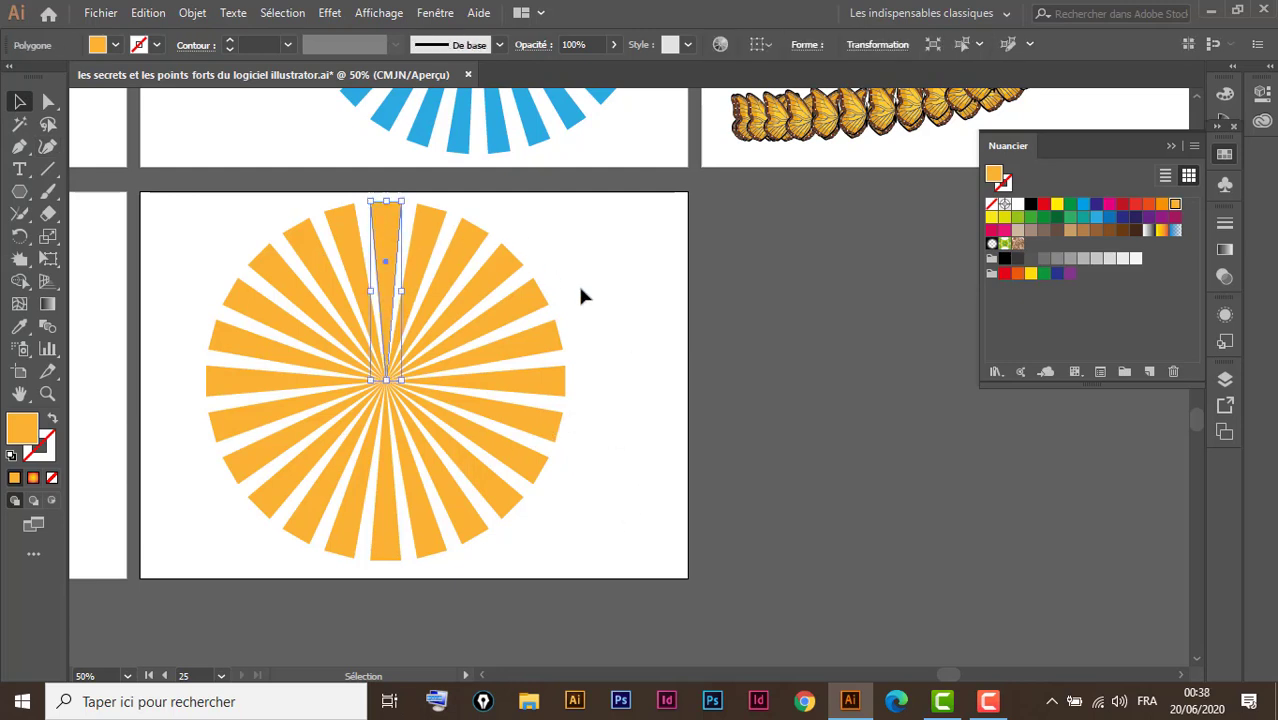
pyautogui.moveTo(609, 287)
pyautogui.mouseDown()
pyautogui.moveTo(578, 491)
pyautogui.moveTo(589, 340)
pyautogui.moveTo(563, 412)
pyautogui.mouseUp()
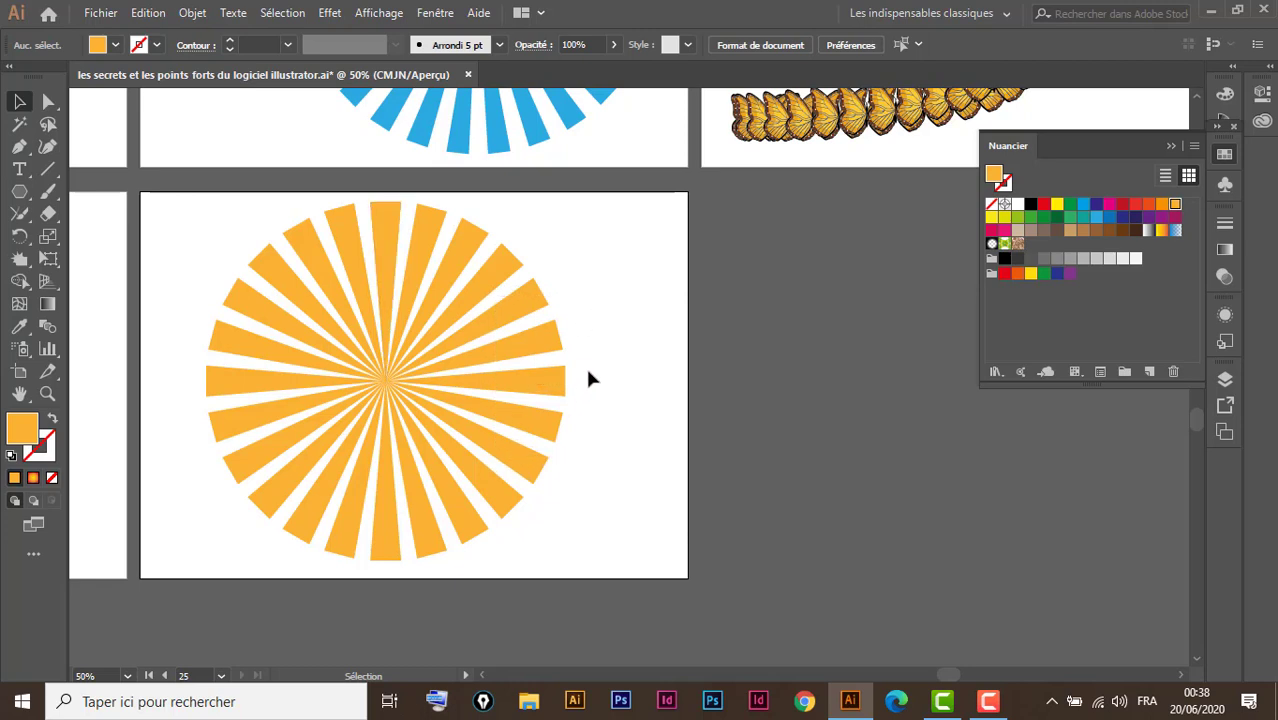
pyautogui.hotkey('ctrl', 'z')
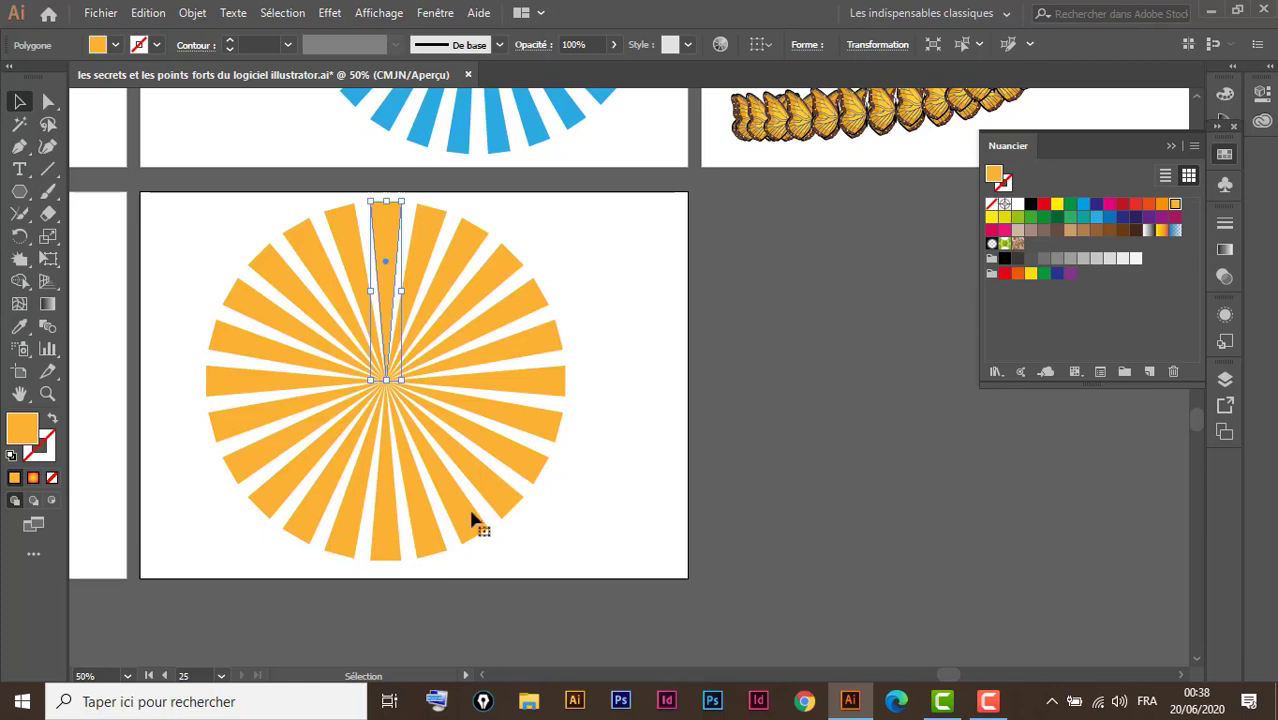
pyautogui.moveTo(616, 276); pyautogui.dragTo(300, 482)
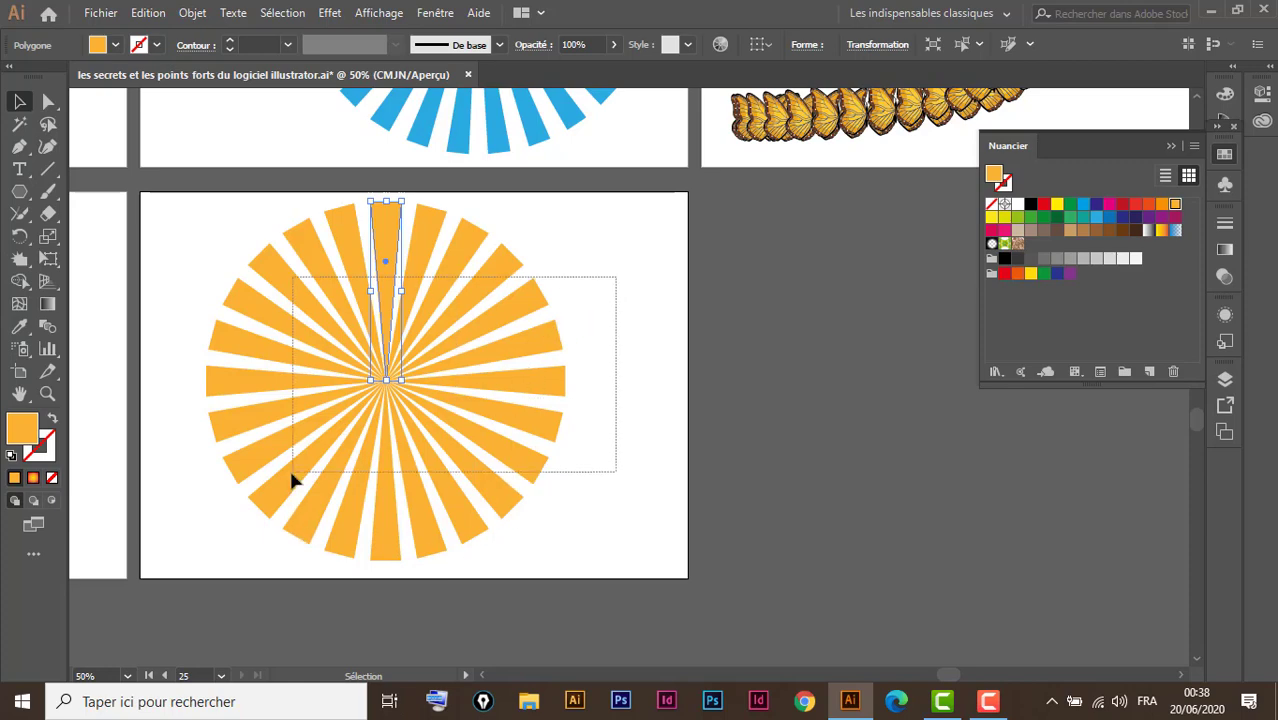
# Step: Expand the sunburst's appearance into real shapes and ungroup them
pyautogui.click(192, 13)
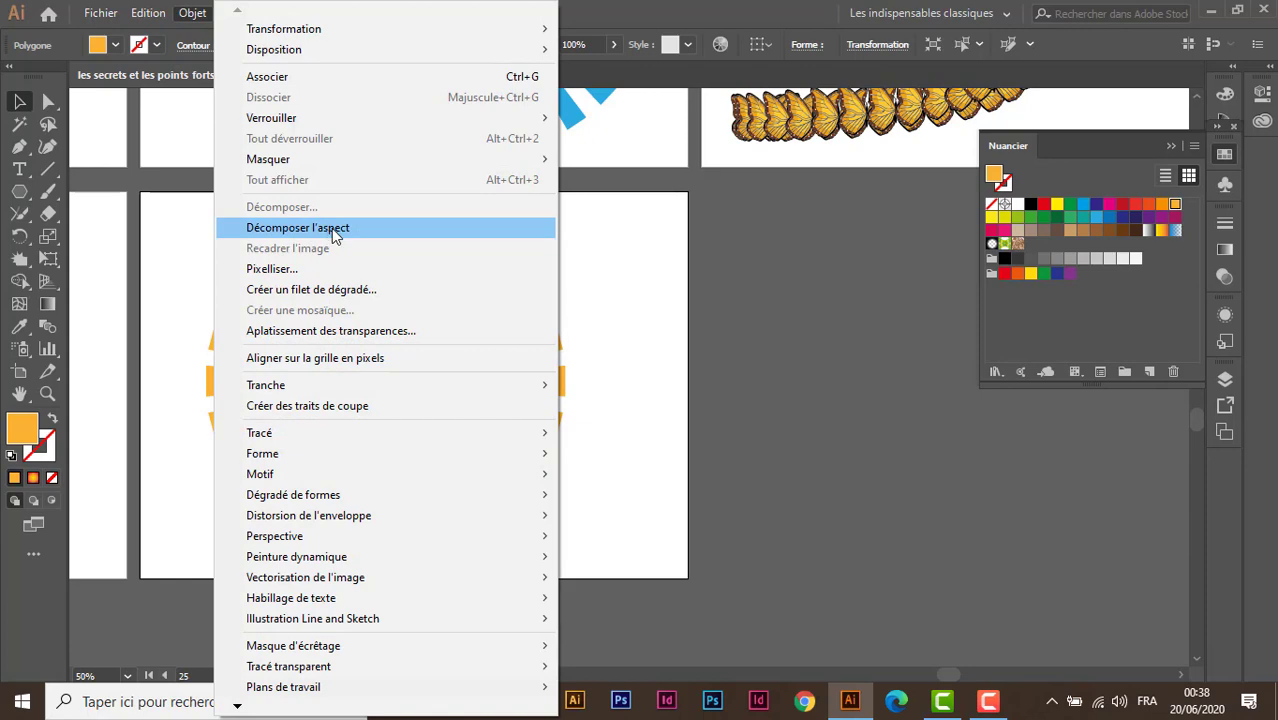
pyautogui.click(334, 230)
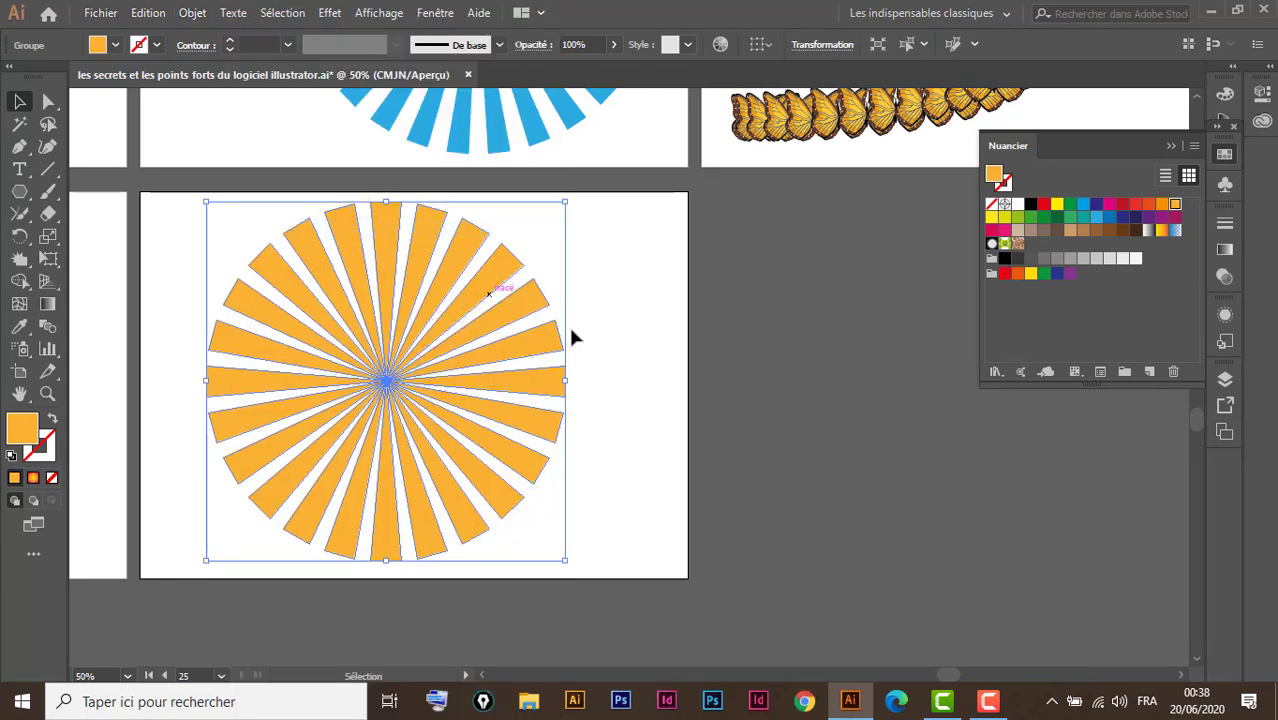
pyautogui.click(192, 13)
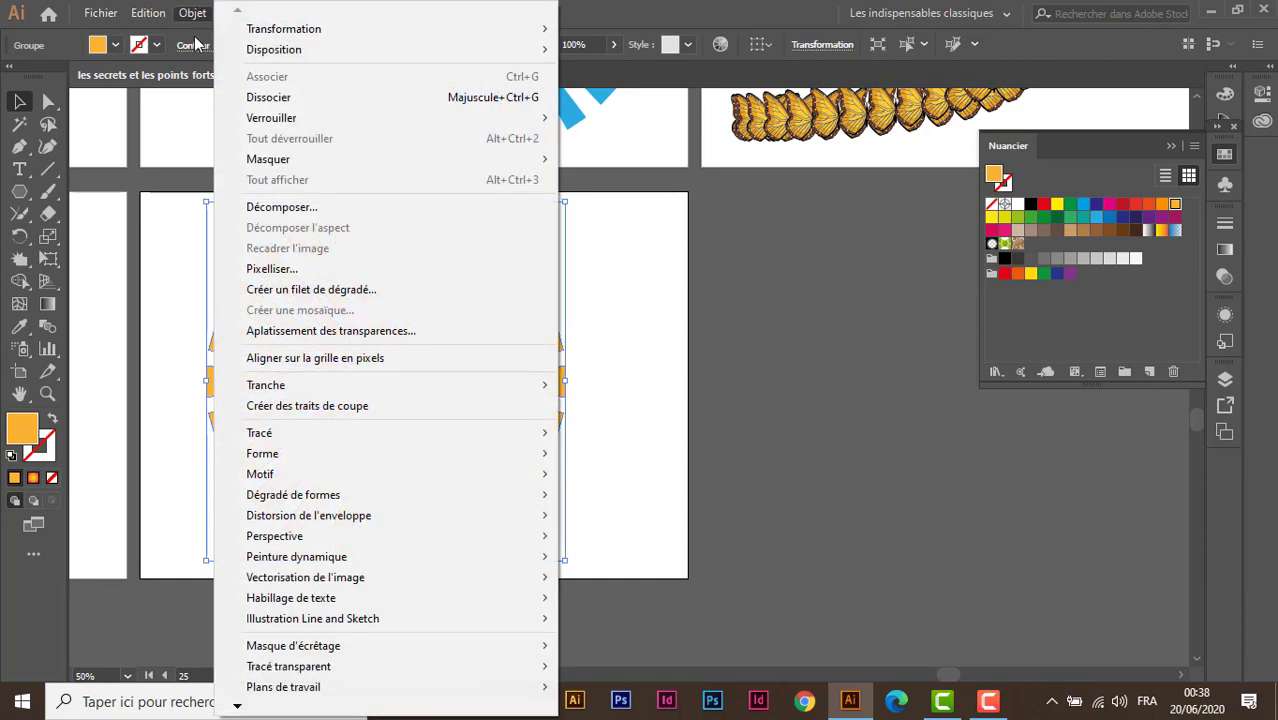
pyautogui.click(279, 100)
# Step: Test-drag individual rays, undo the moves, and zoom out to all artboards
pyautogui.click(589, 368)
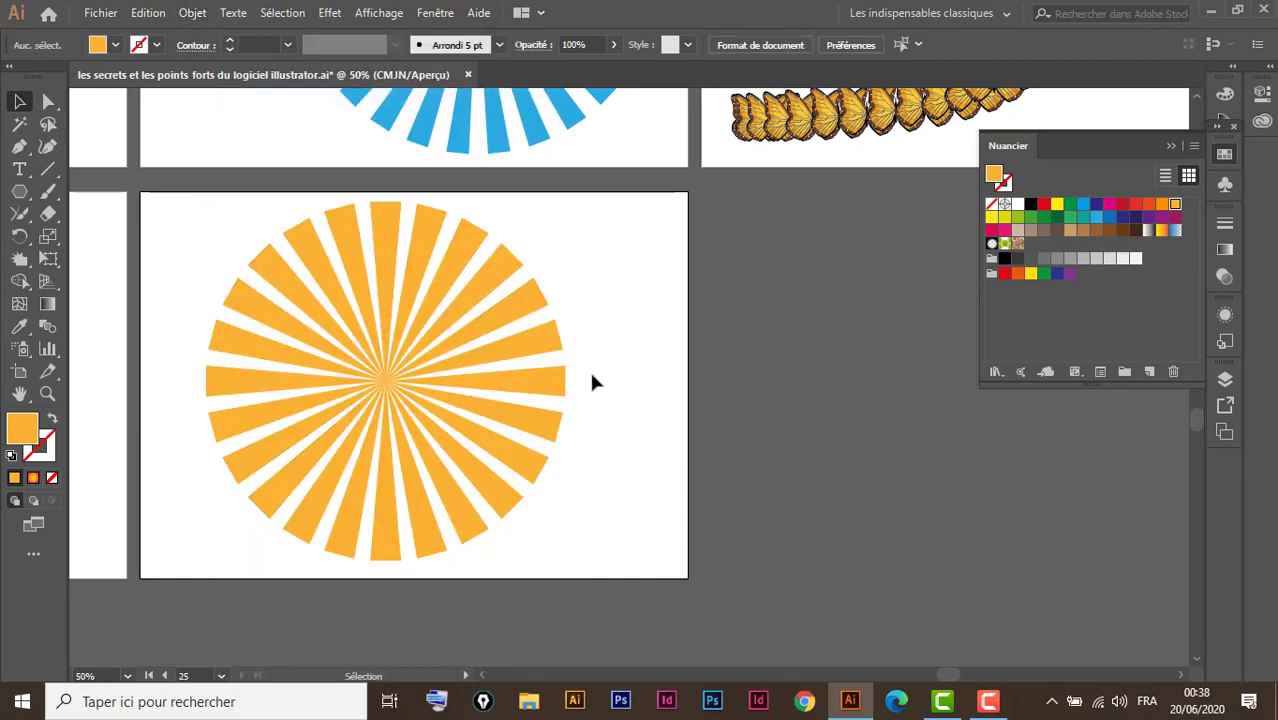
pyautogui.moveTo(537, 347); pyautogui.dragTo(587, 357)
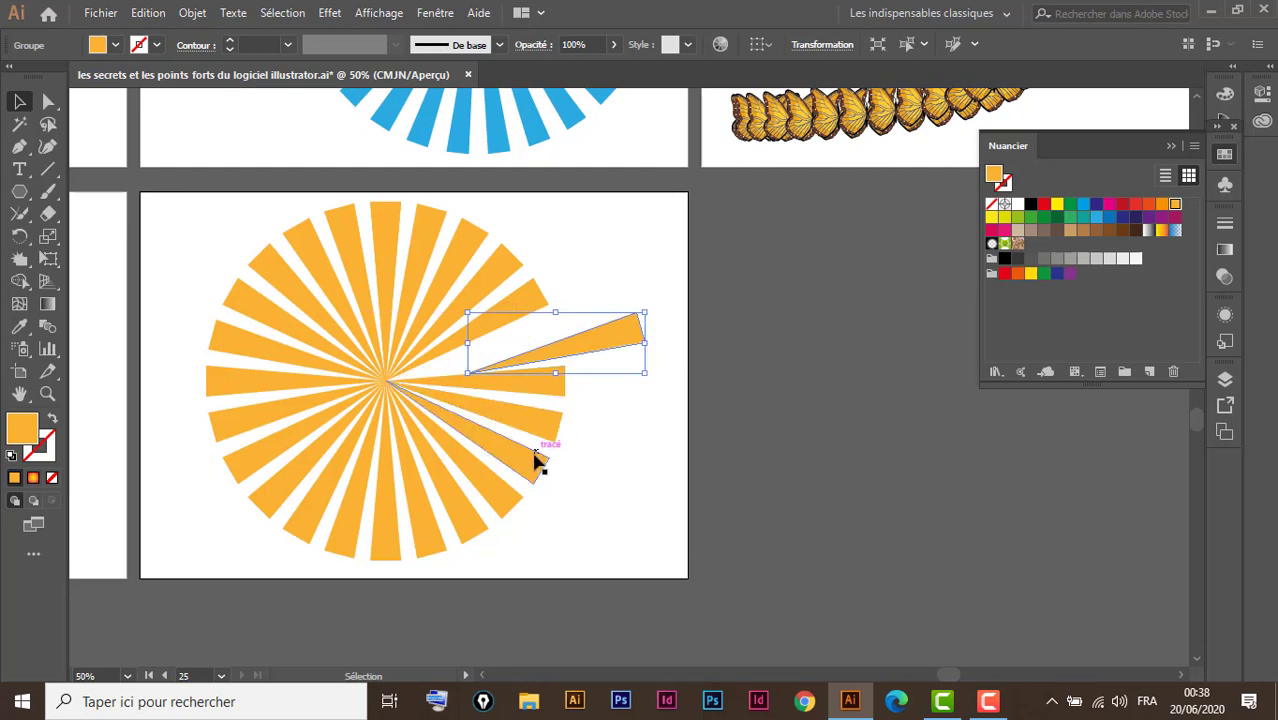
pyautogui.moveTo(535, 458); pyautogui.dragTo(558, 461)
pyautogui.press('ctrl')
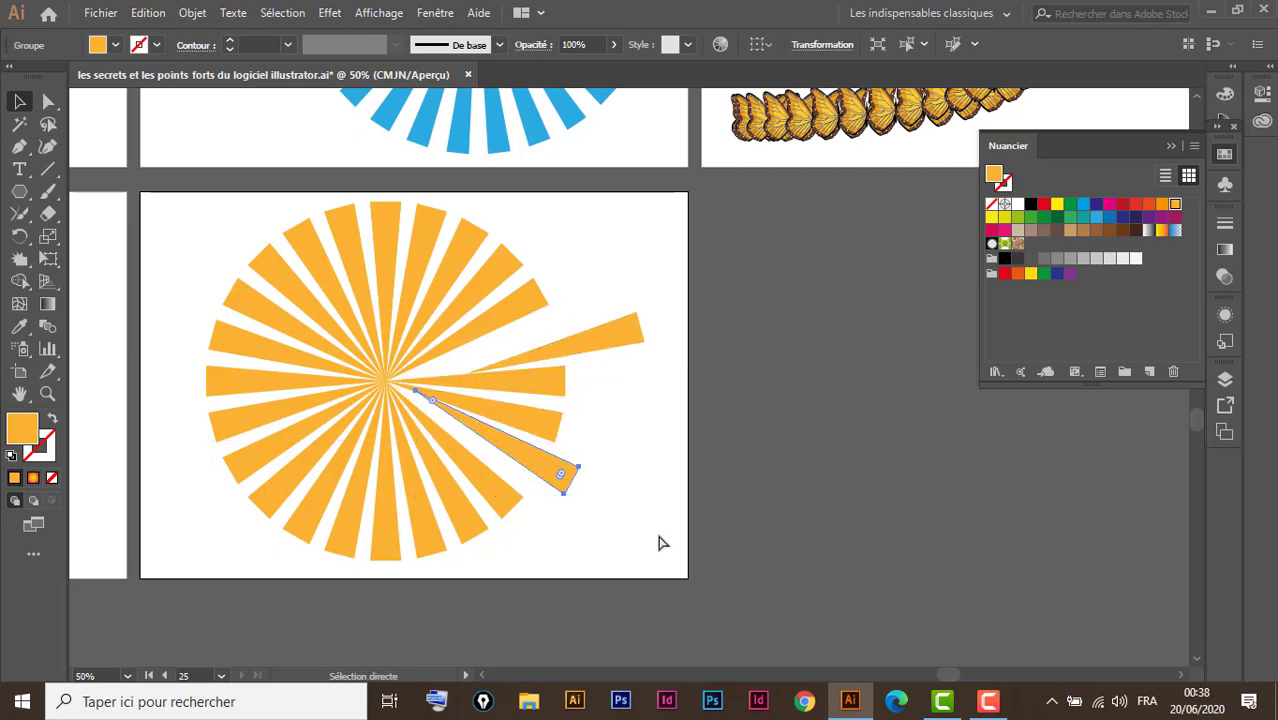
pyautogui.hotkey('ctrl', 'z')
pyautogui.hotkey('ctrl', 'z')
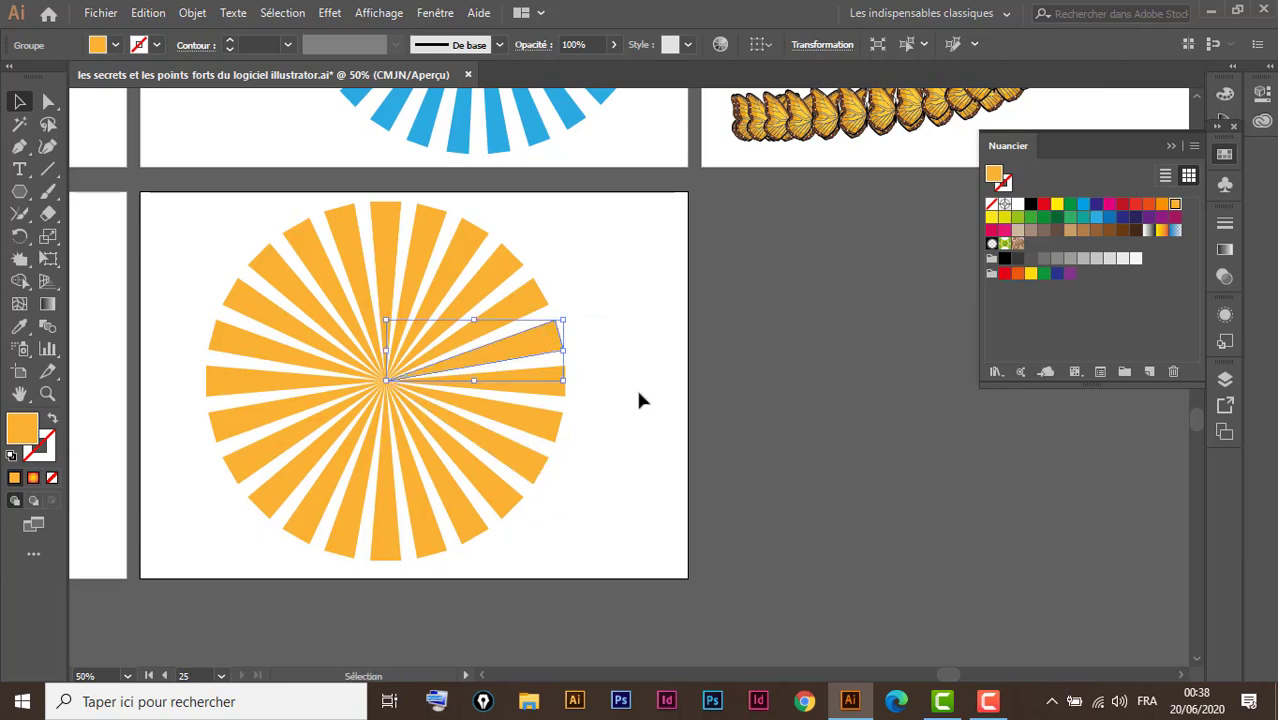
pyautogui.hotkey('ctrl', '-')
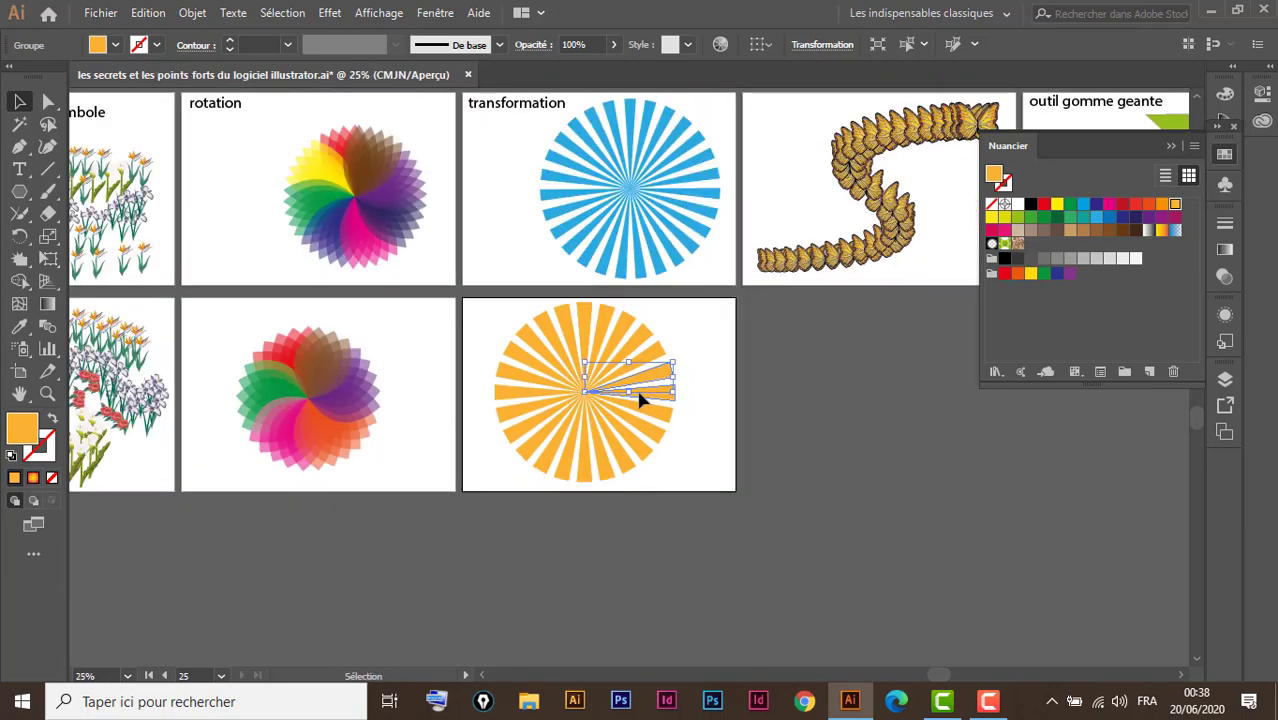
# Step: Pan toward the orange sunburst and zoom in on its artboard area
pyautogui.moveTo(819, 406); pyautogui.dragTo(414, 510)
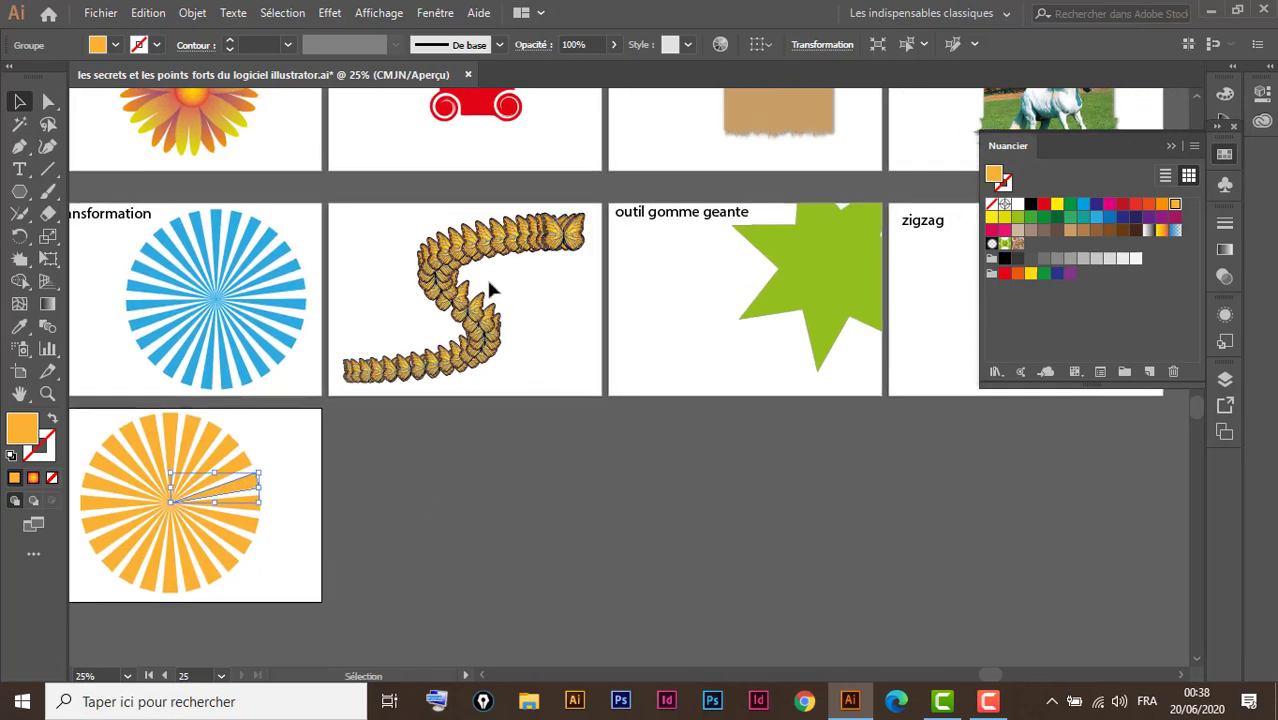
pyautogui.hotkey('ctrl', 'space')
pyautogui.moveTo(279, 194); pyautogui.dragTo(725, 625)
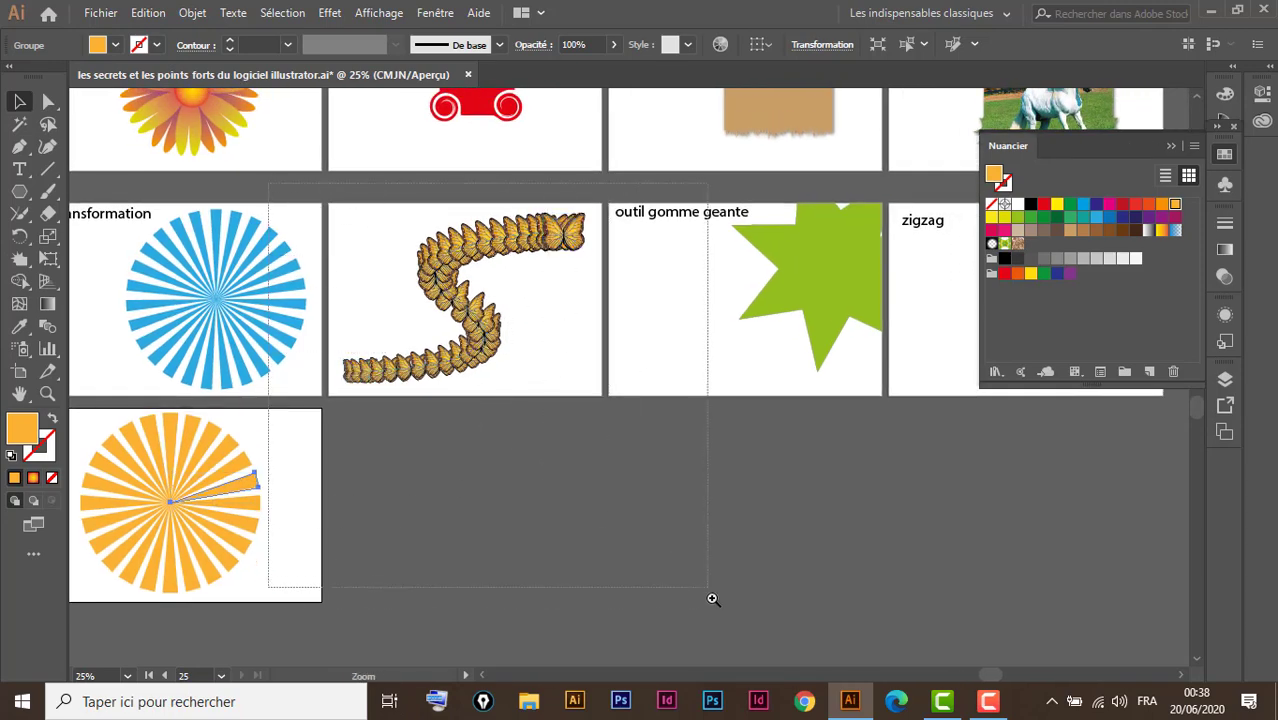
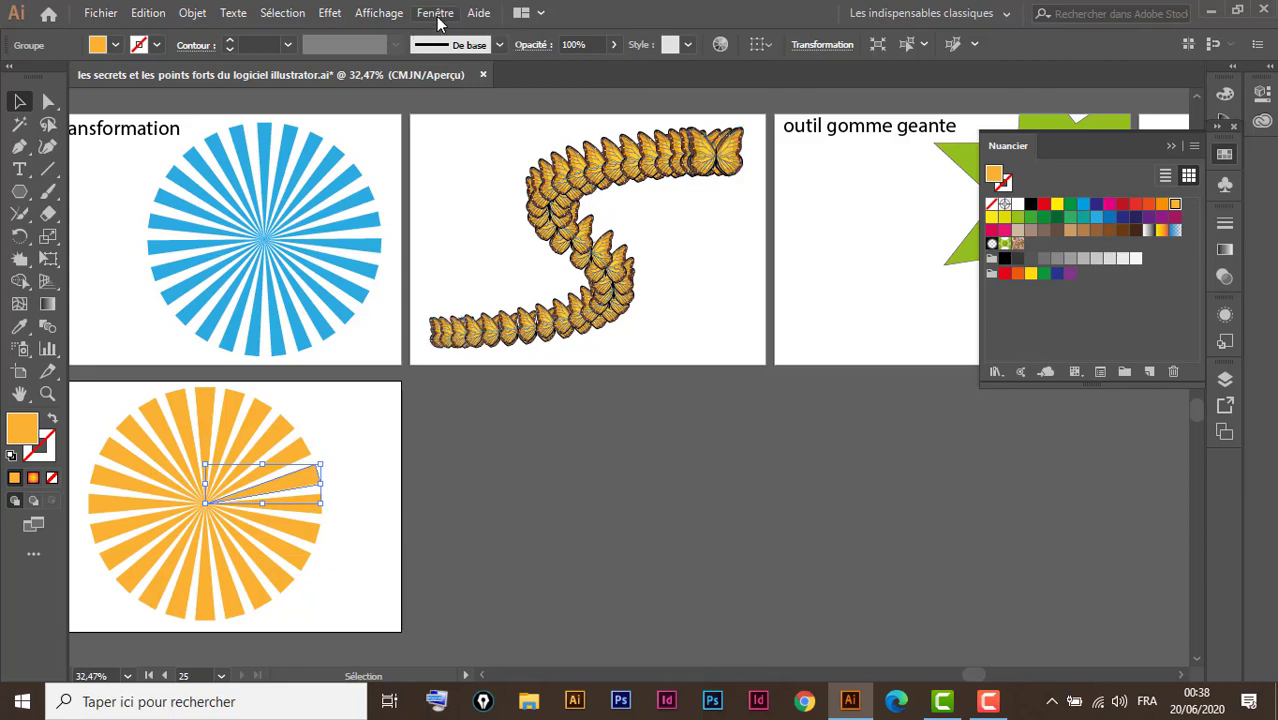
# Step: Browse the symbol libraries back to Nature and place the Papillon butterfly beside the artboards
pyautogui.click(436, 14)
pyautogui.moveTo(560, 634)
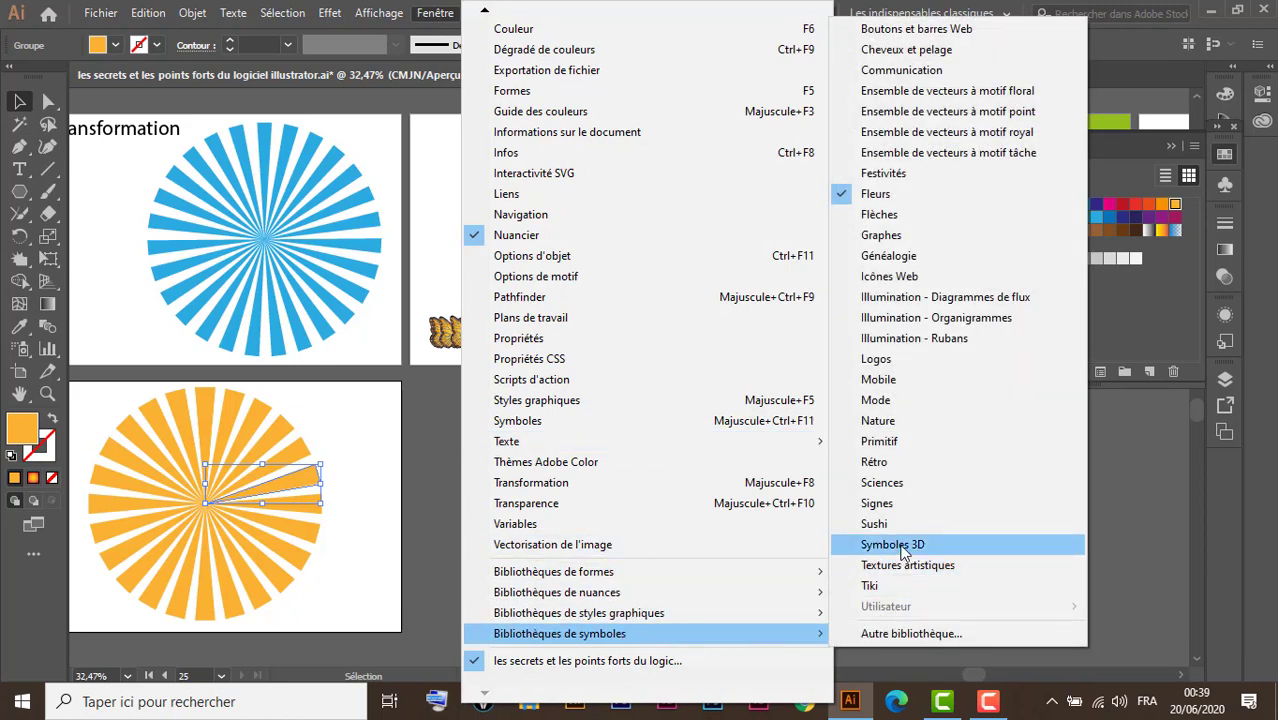
pyautogui.click(878, 523)
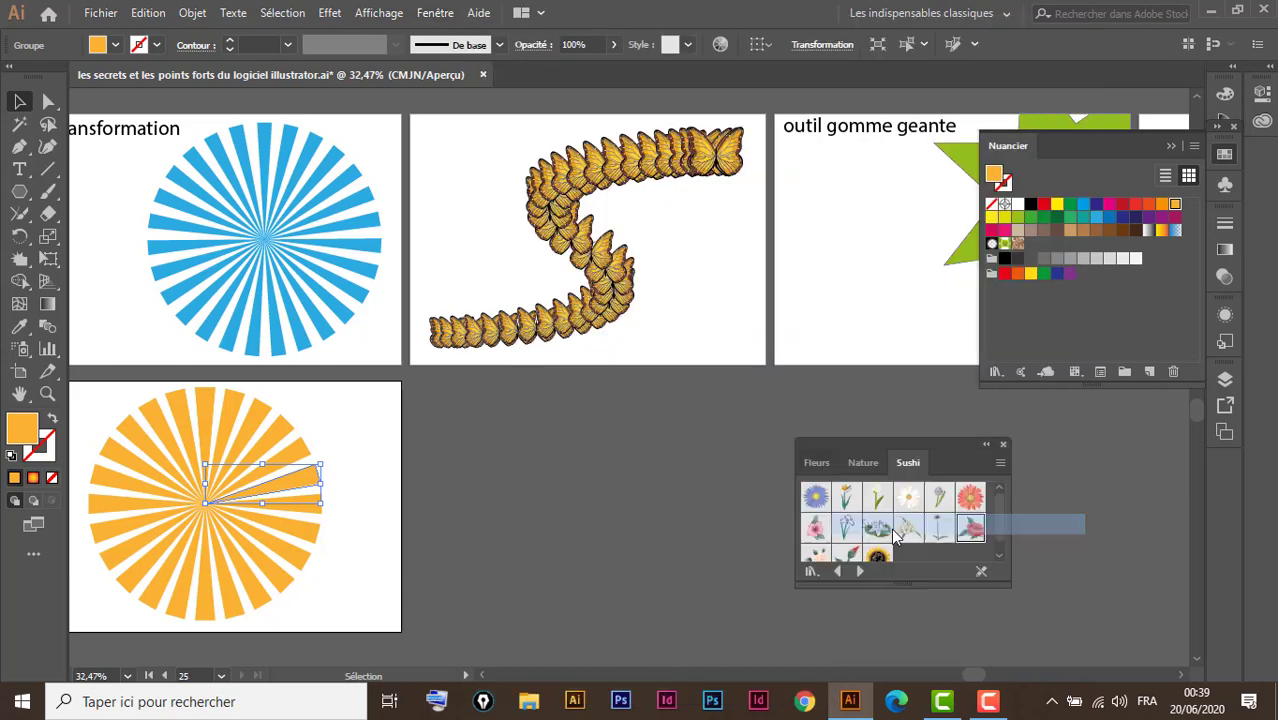
pyautogui.click(838, 571)
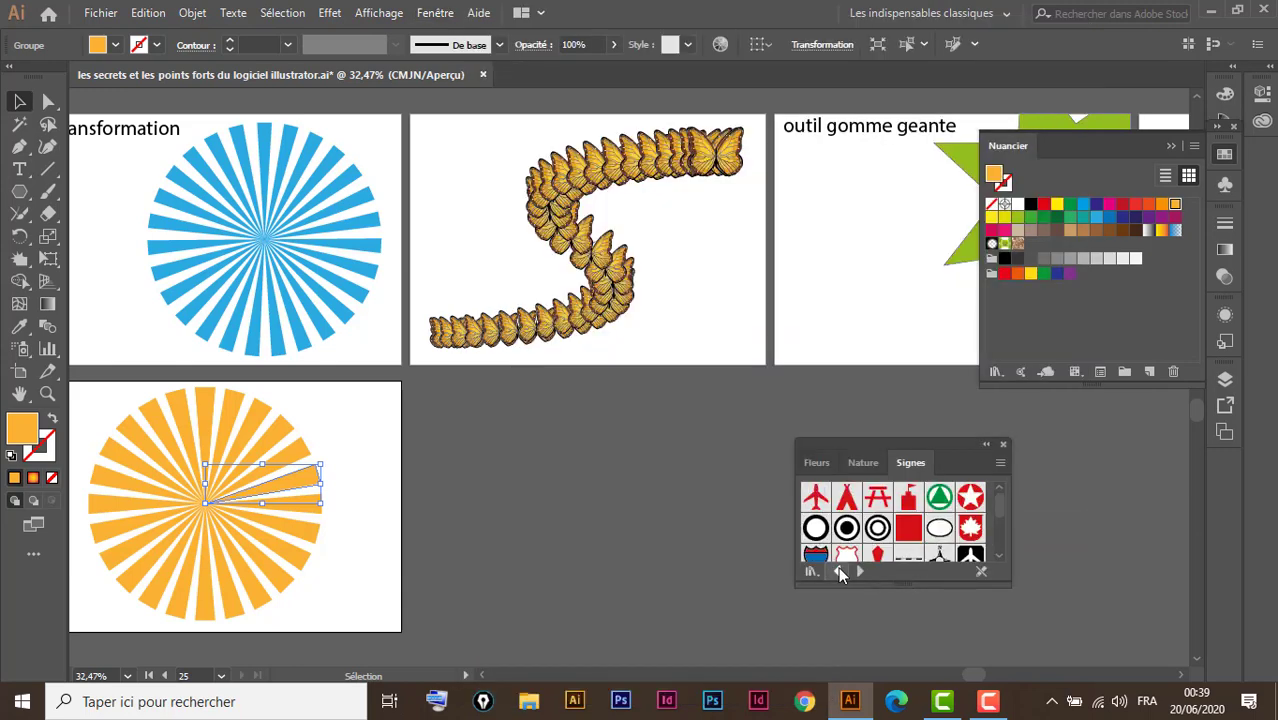
pyautogui.click(838, 571)
pyautogui.click(838, 570)
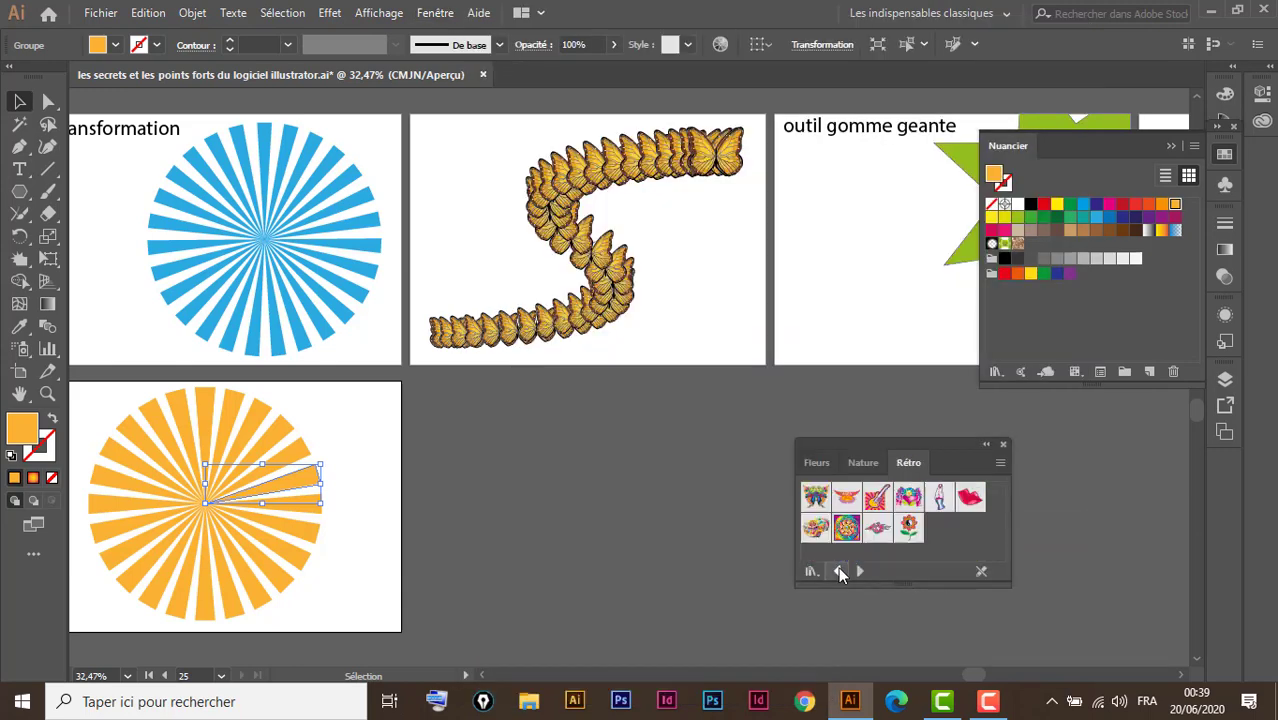
pyautogui.click(840, 570)
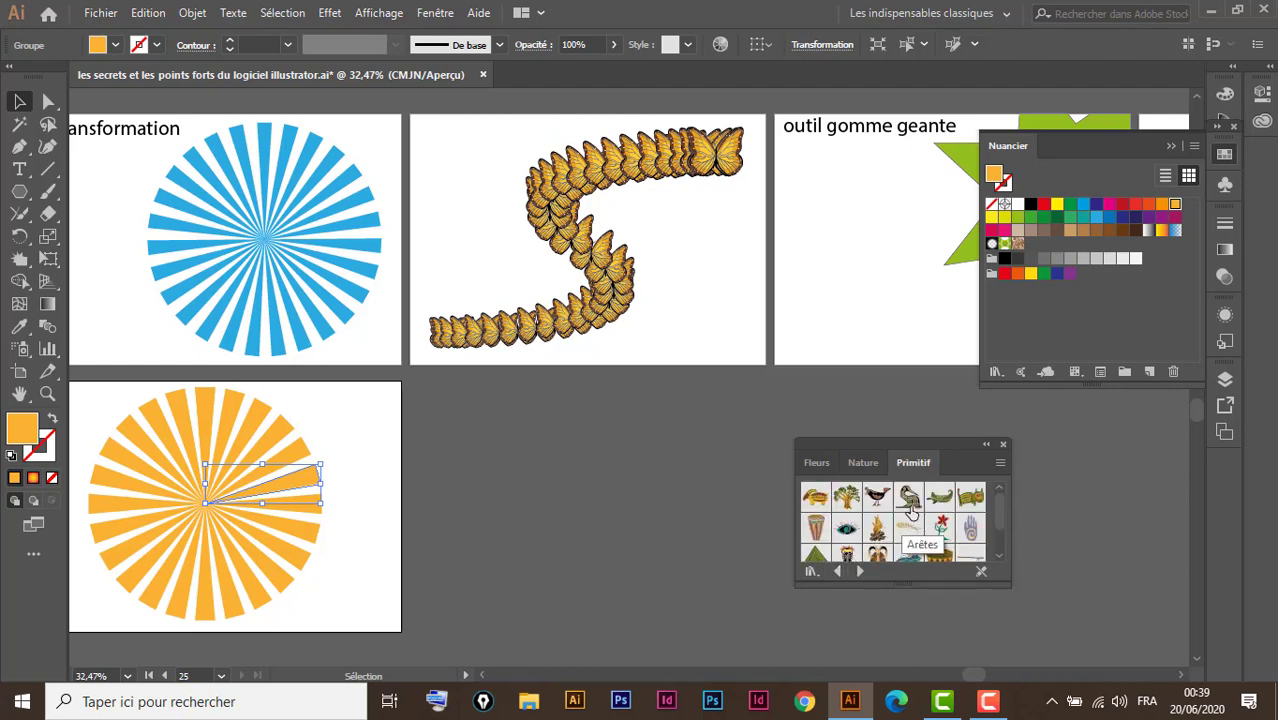
pyautogui.moveTo(897, 583); pyautogui.dragTo(897, 645)
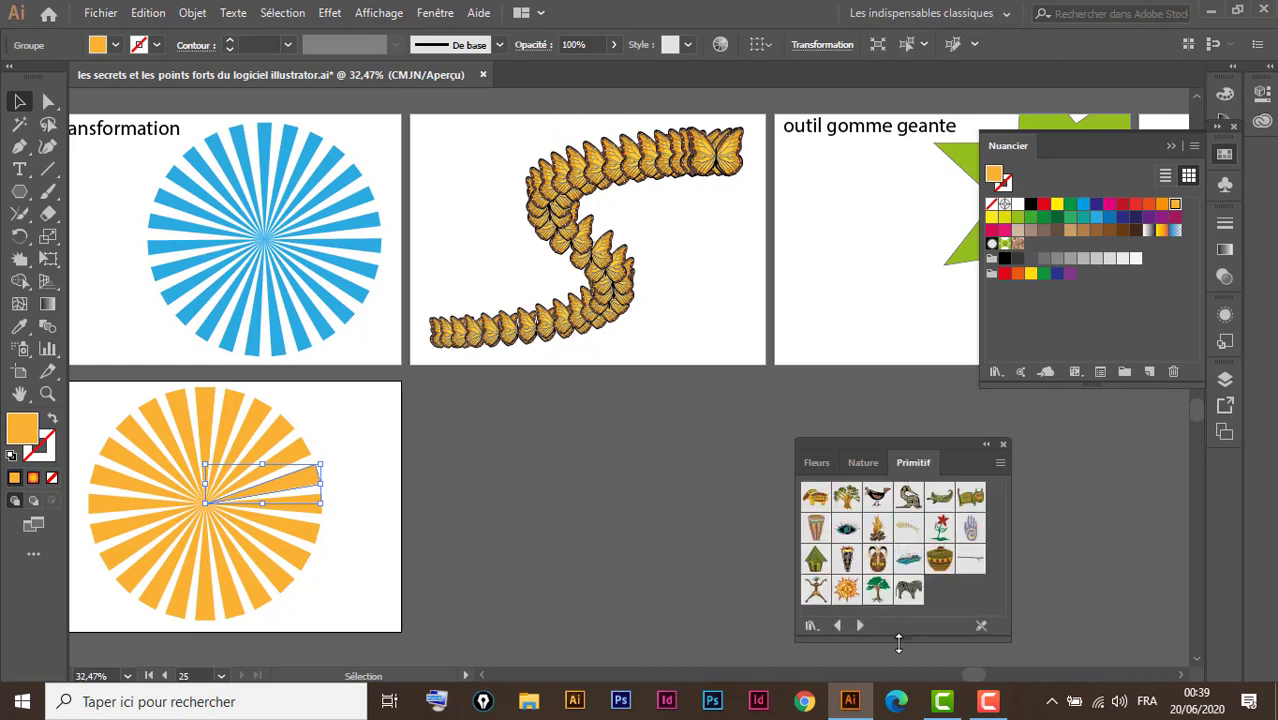
pyautogui.click(839, 628)
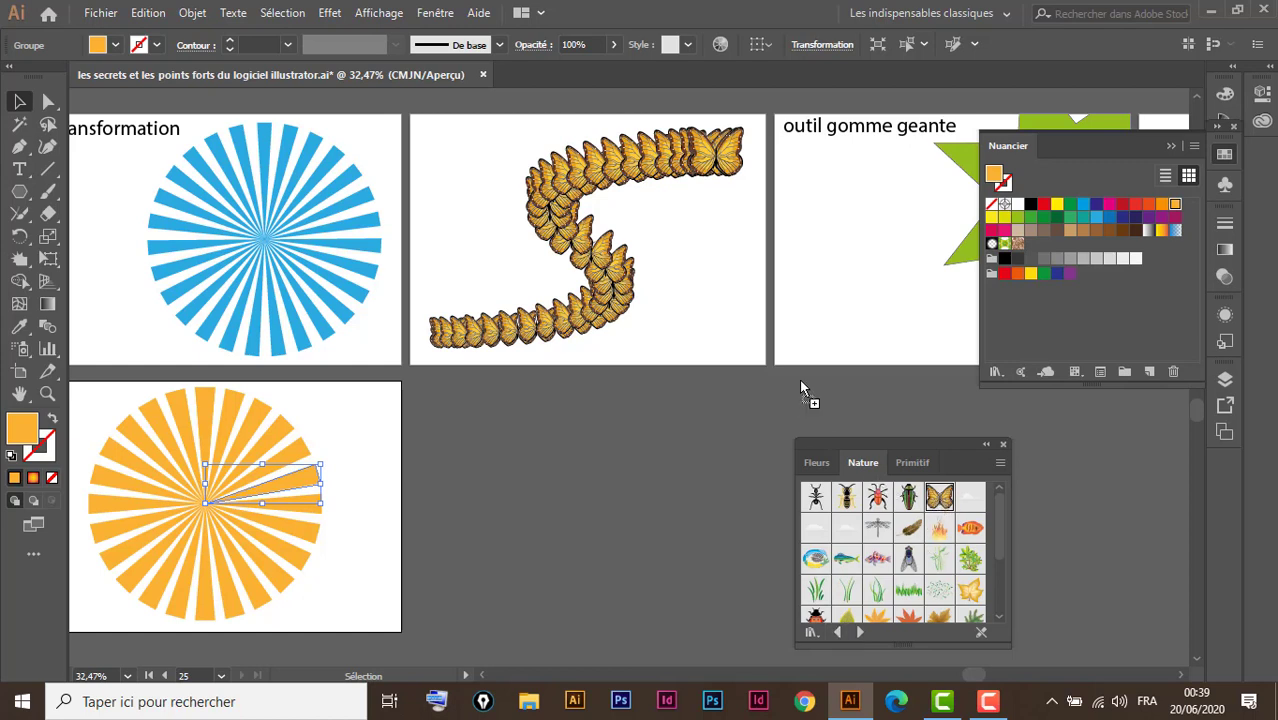
pyautogui.moveTo(800, 382); pyautogui.dragTo(800, 381)
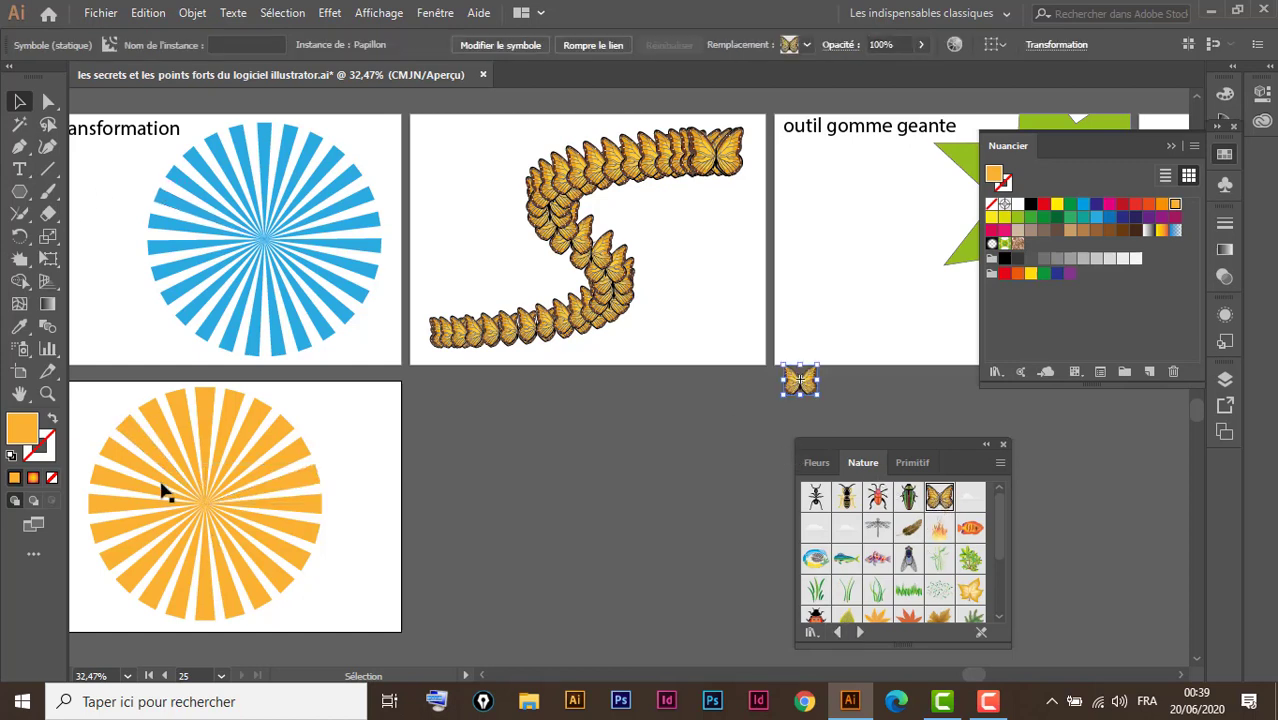
# Step: Add a new empty artboard next to artboard 26
pyautogui.click(302, 428)
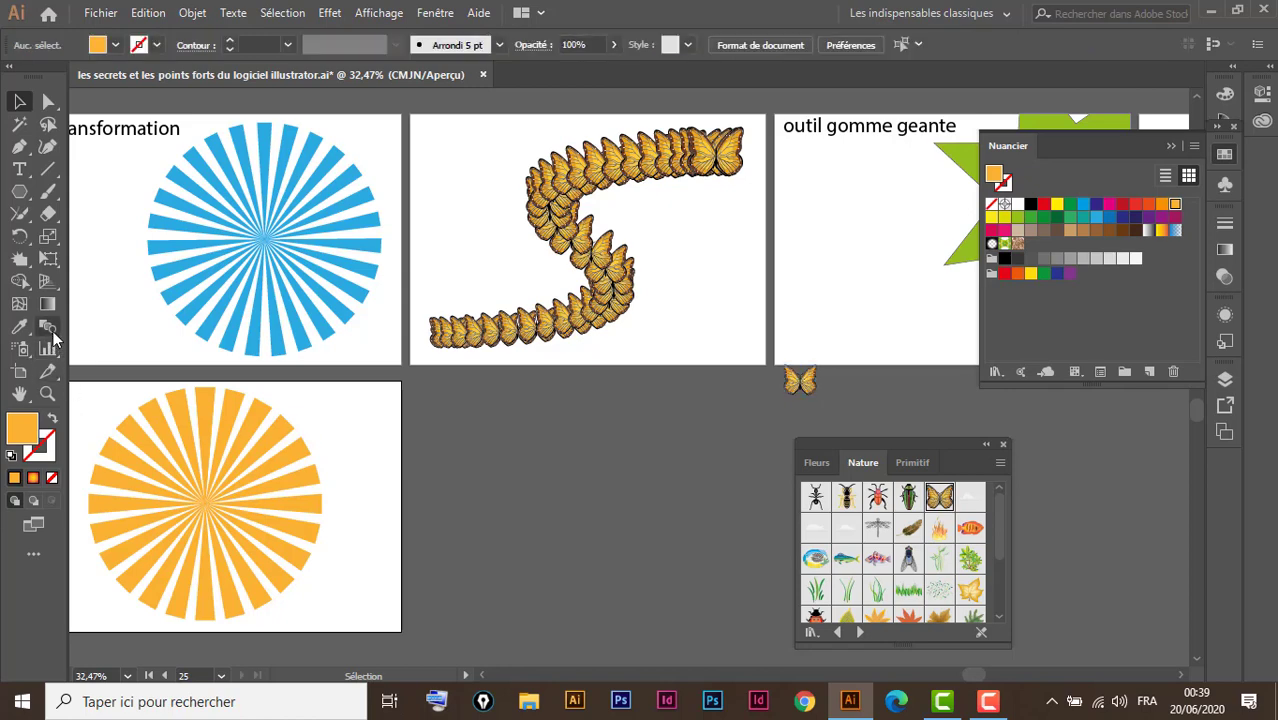
pyautogui.click(19, 370)
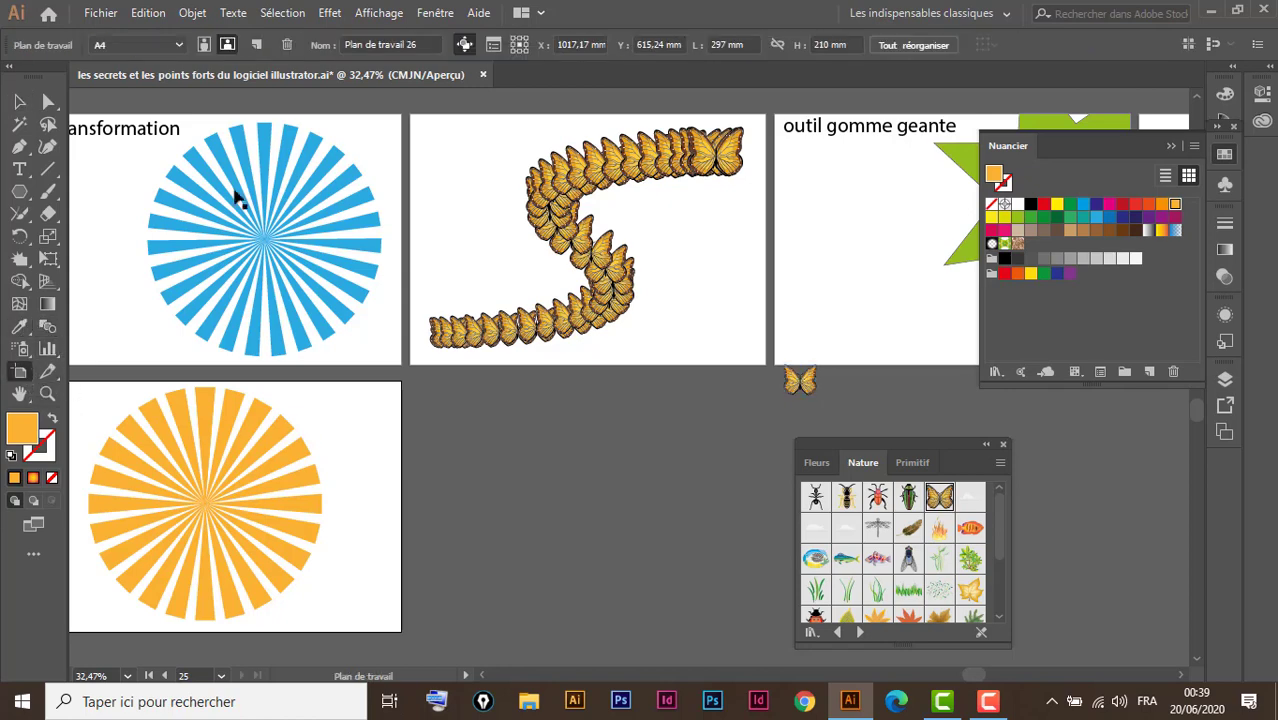
pyautogui.click(256, 45)
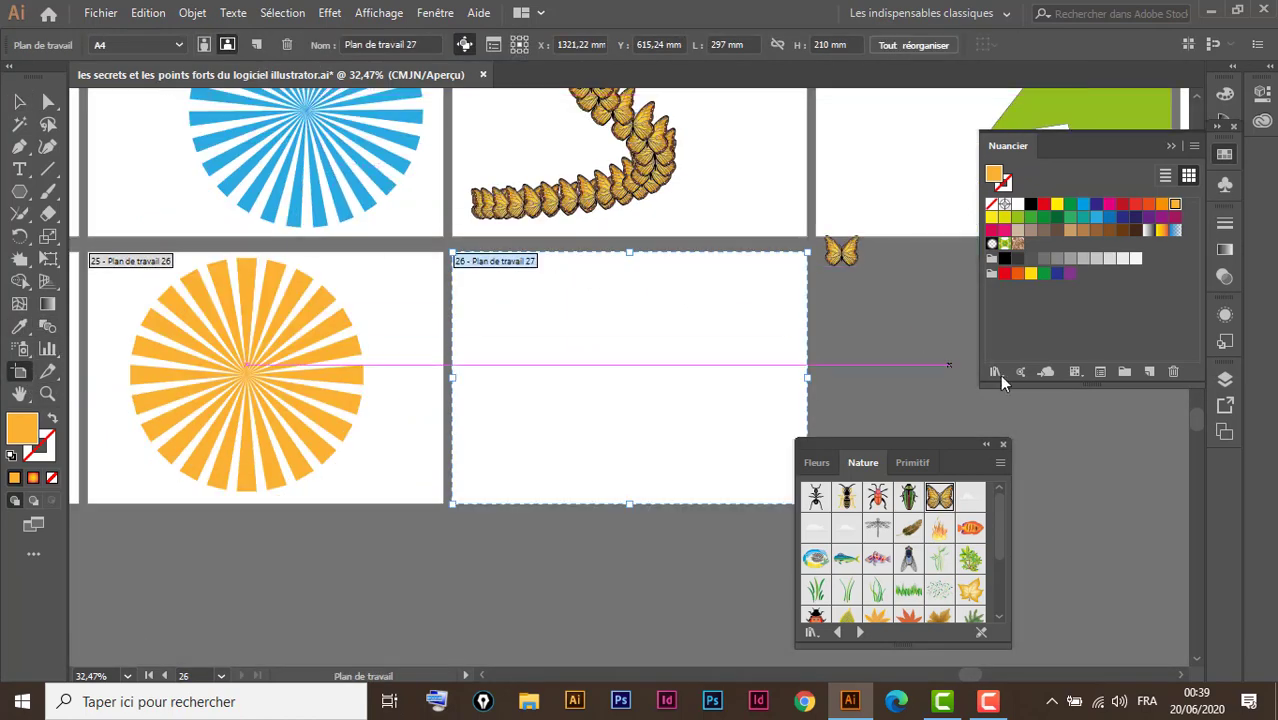
pyautogui.click(19, 101)
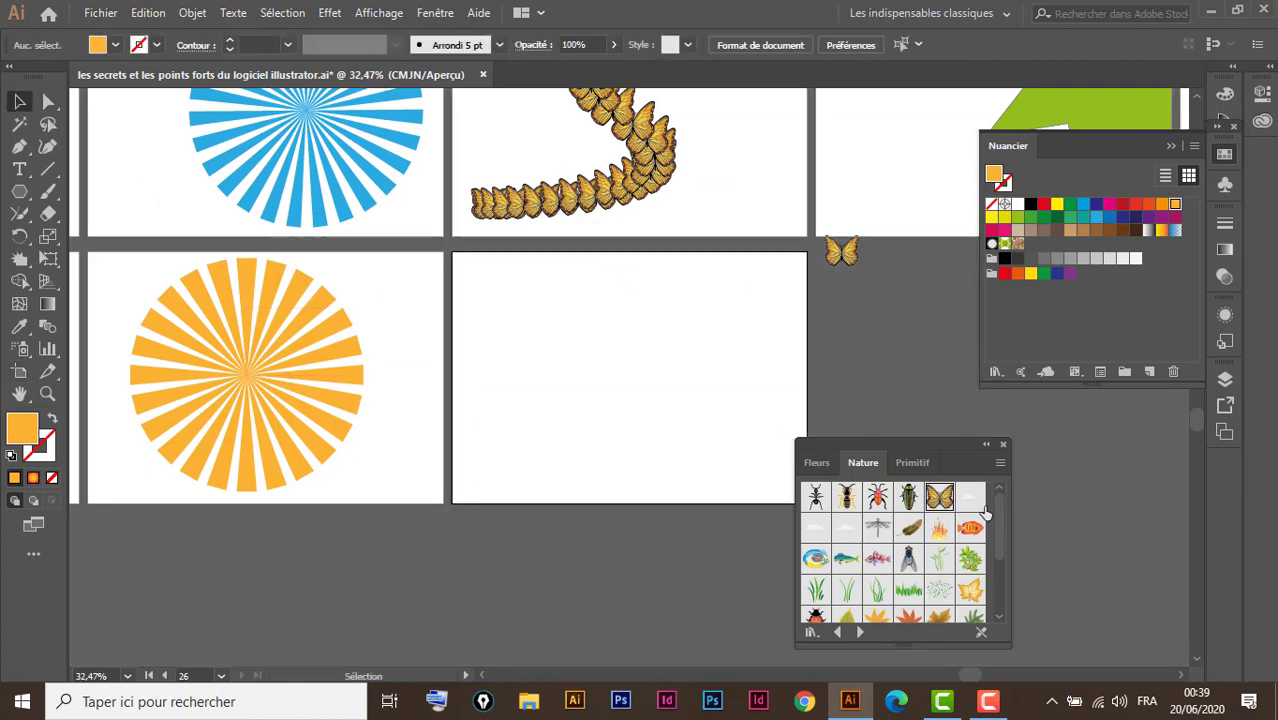
# Step: Move the butterfly onto the new artboard, shrink one butterfly, and select both butterflies
pyautogui.click(1003, 444)
pyautogui.moveTo(845, 252)
pyautogui.mouseDown()
pyautogui.moveTo(497, 474)
pyautogui.moveTo(785, 285)
pyautogui.moveTo(712, 336)
pyautogui.mouseUp()
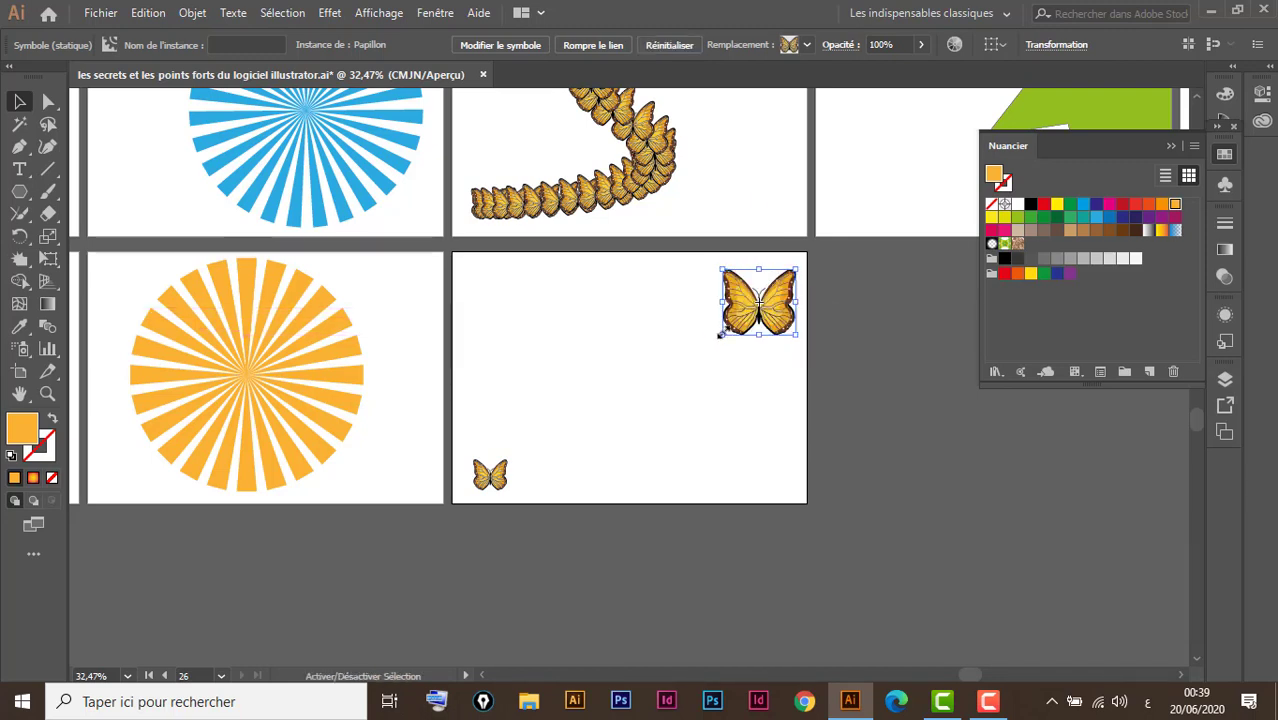
pyautogui.moveTo(716, 334); pyautogui.dragTo(740, 320)
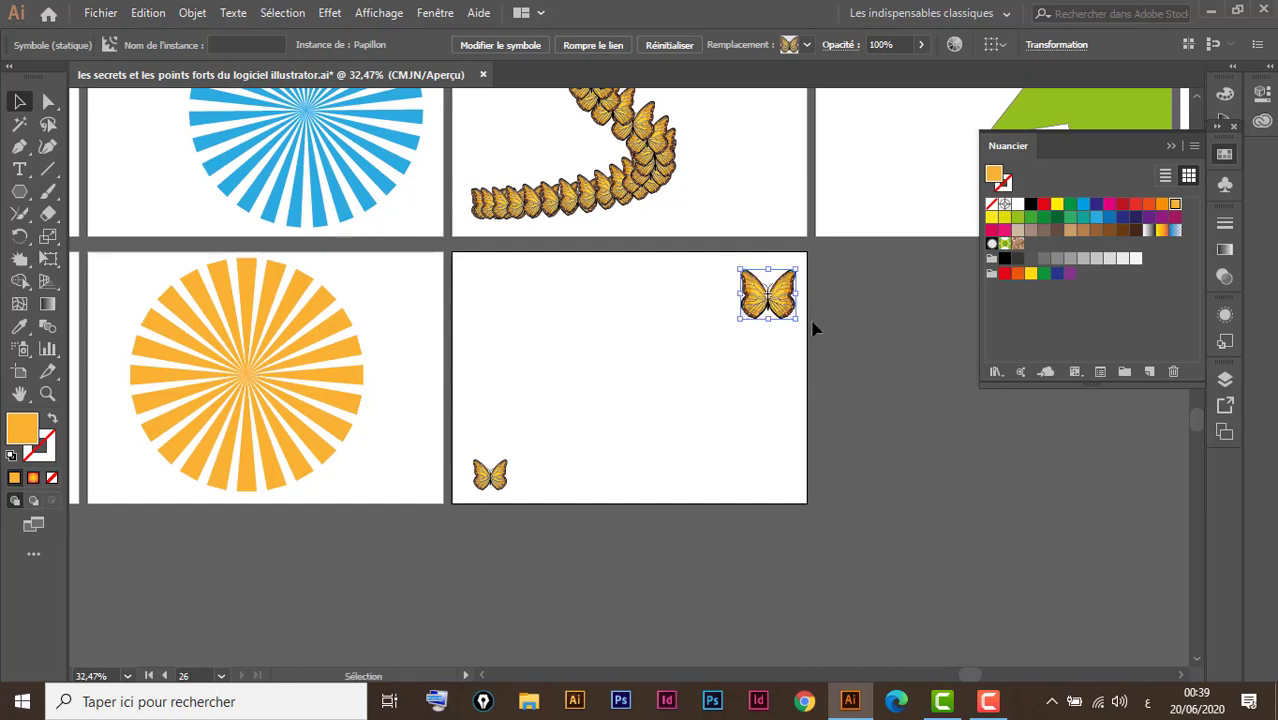
pyautogui.moveTo(838, 272); pyautogui.dragTo(485, 553)
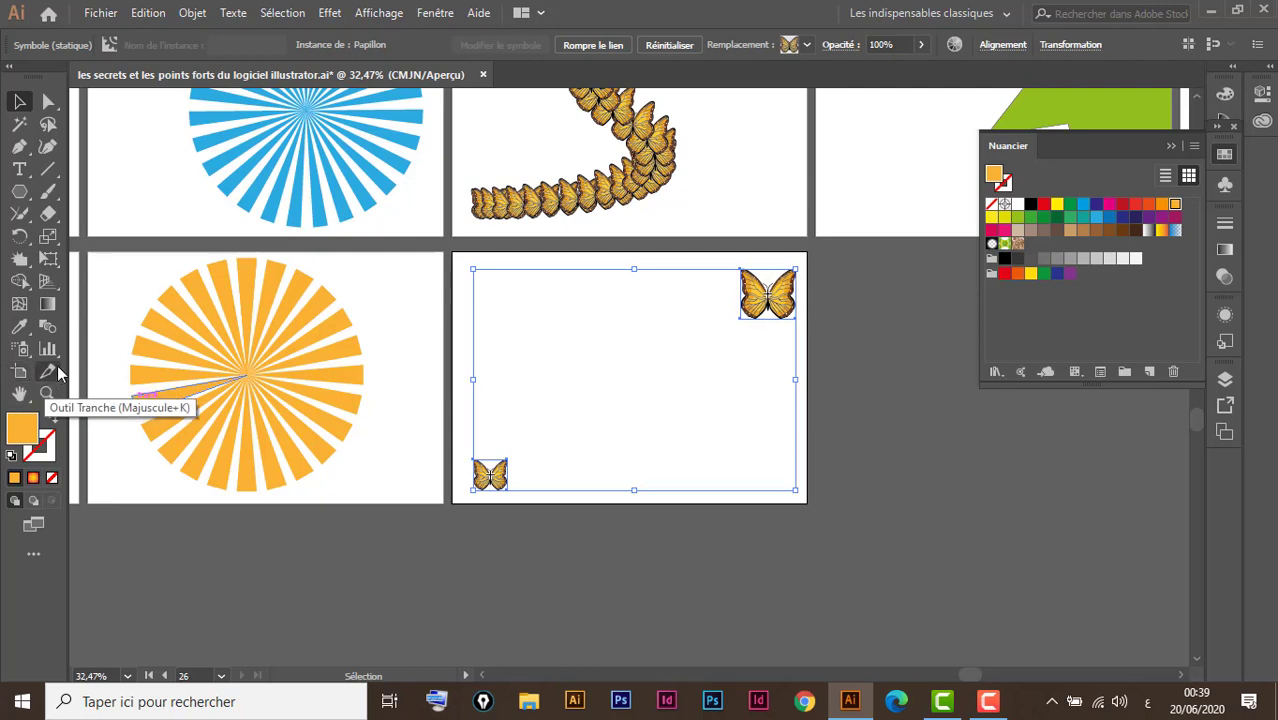
# Step: Blend the top-right butterfly into the bottom-left butterfly
pyautogui.click(47, 330)
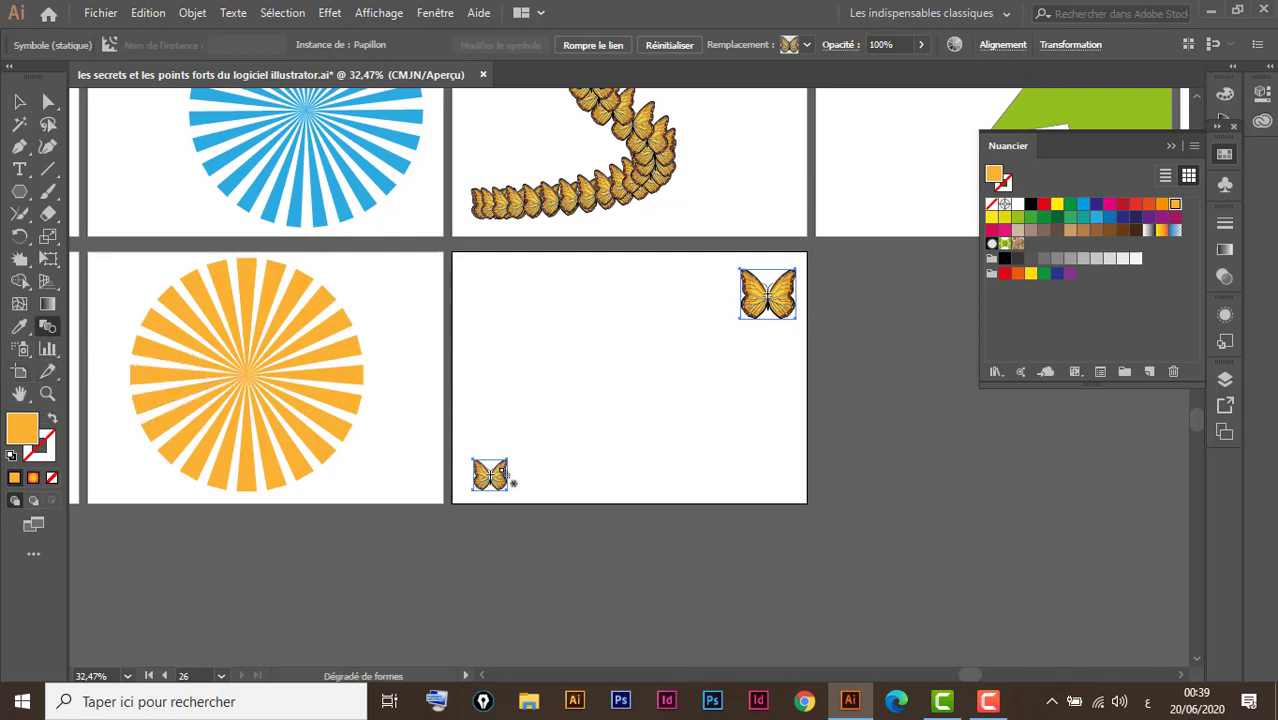
pyautogui.click(748, 298)
pyautogui.click(490, 475)
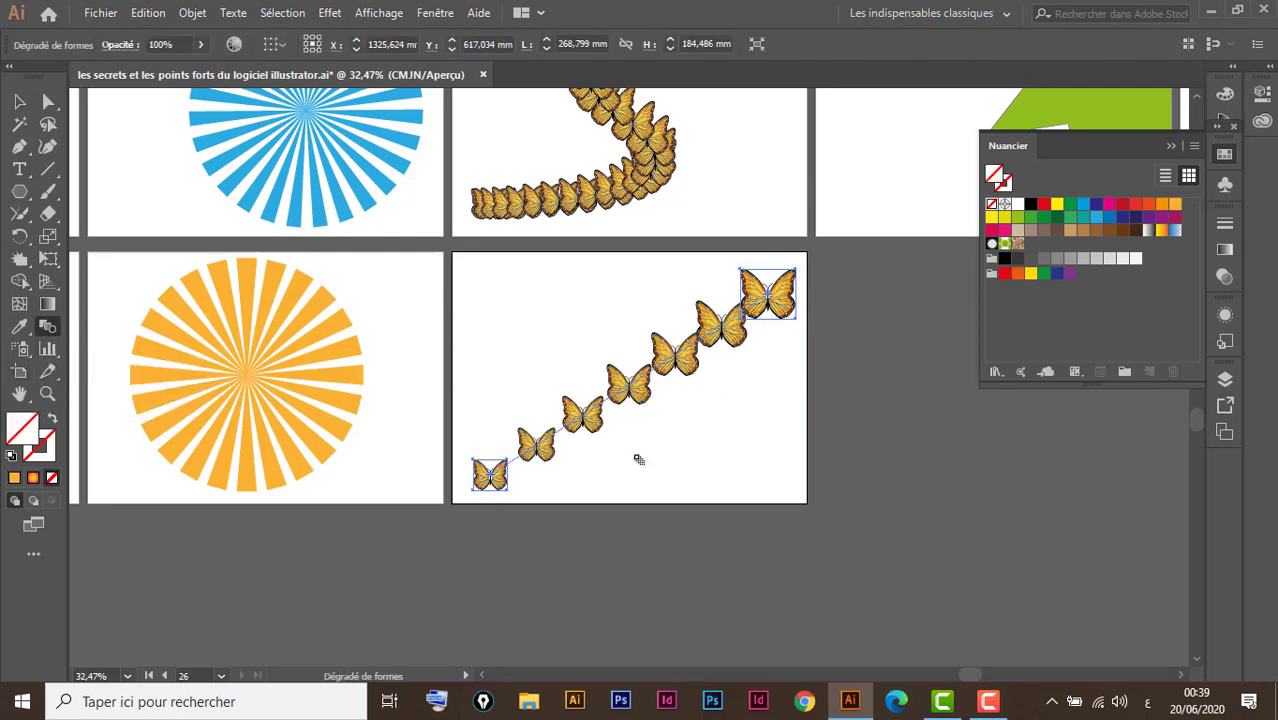
pyautogui.click(19, 101)
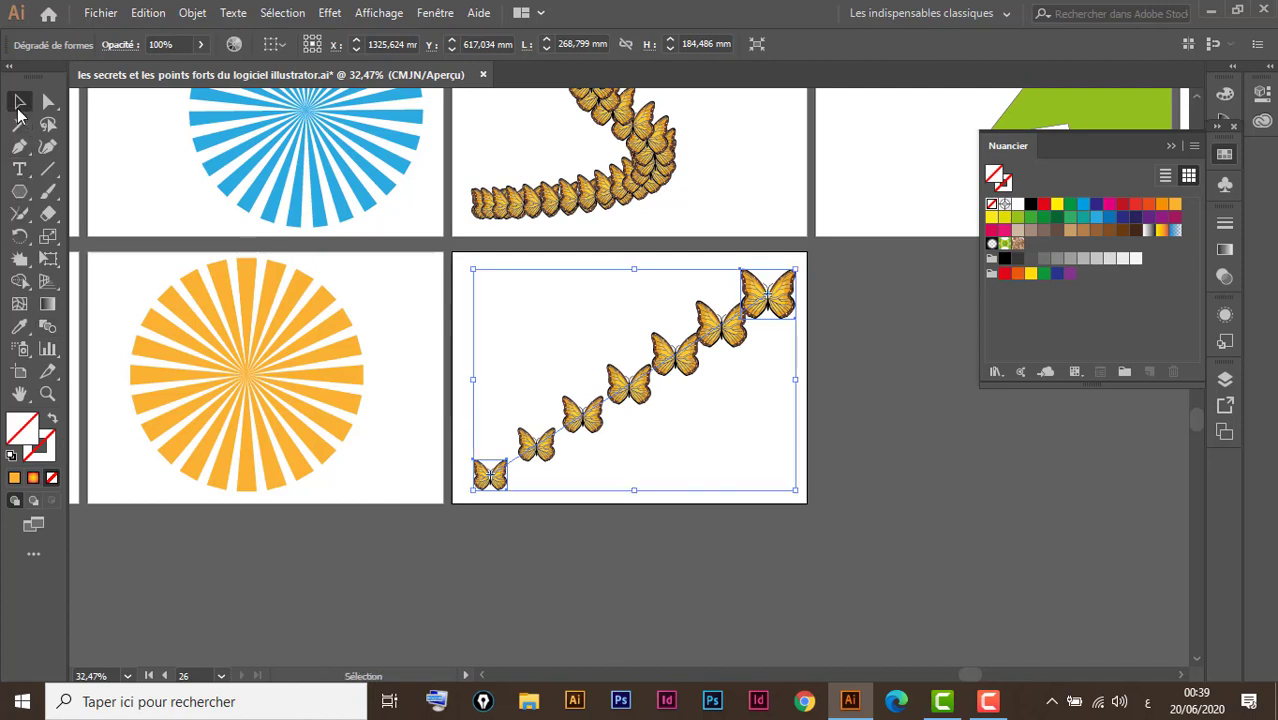
# Step: Add a midpoint anchor to the blend spine and drag its handles into a wavy curve
pyautogui.click(19, 146)
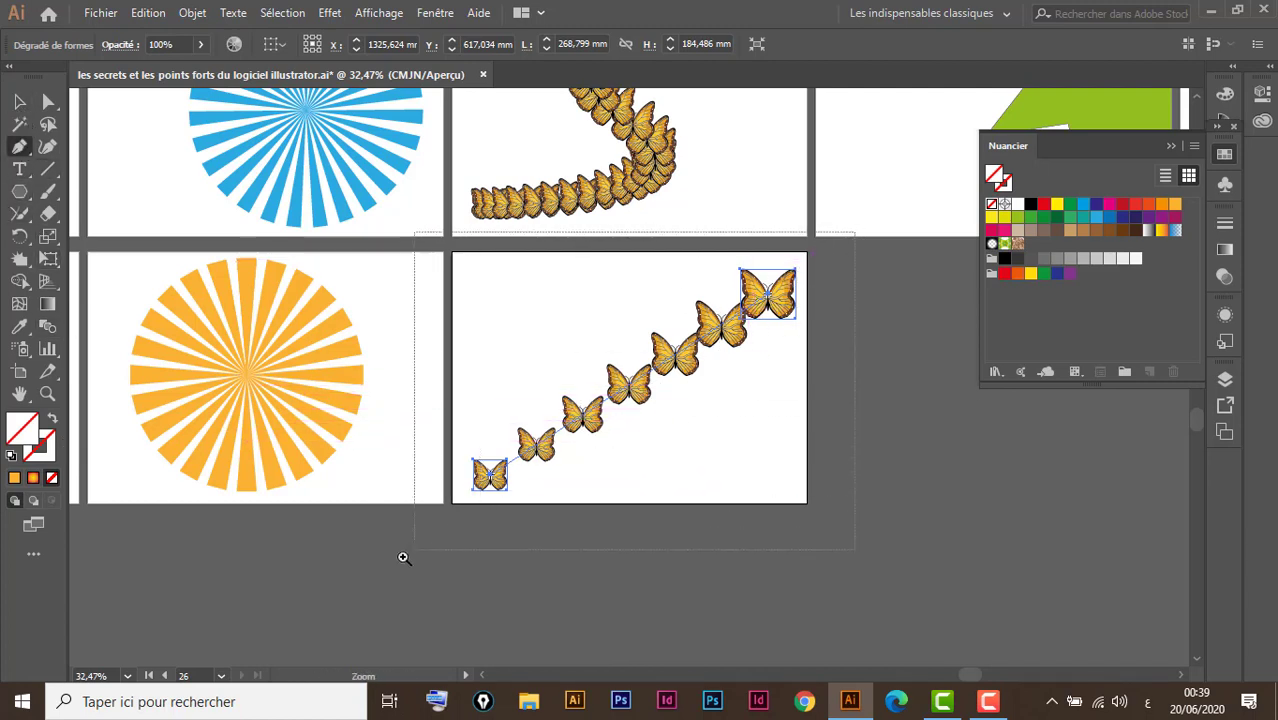
pyautogui.moveTo(858, 236); pyautogui.dragTo(404, 558)
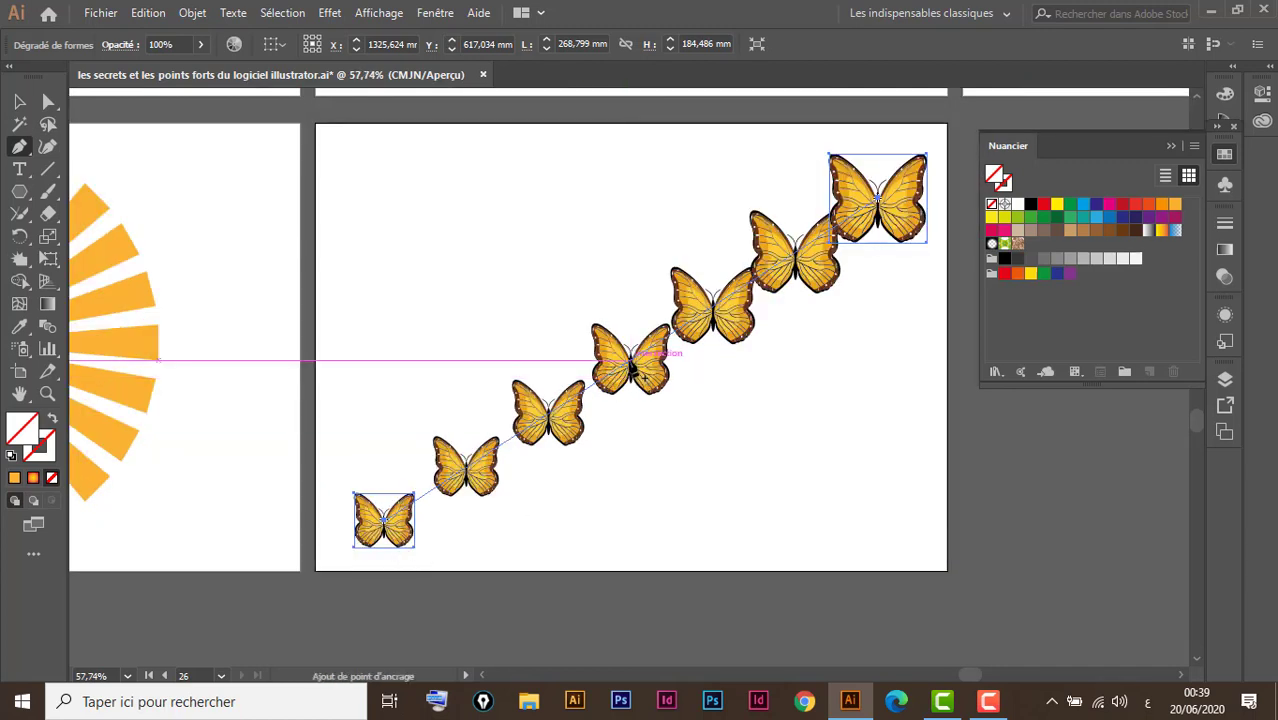
pyautogui.click(630, 362)
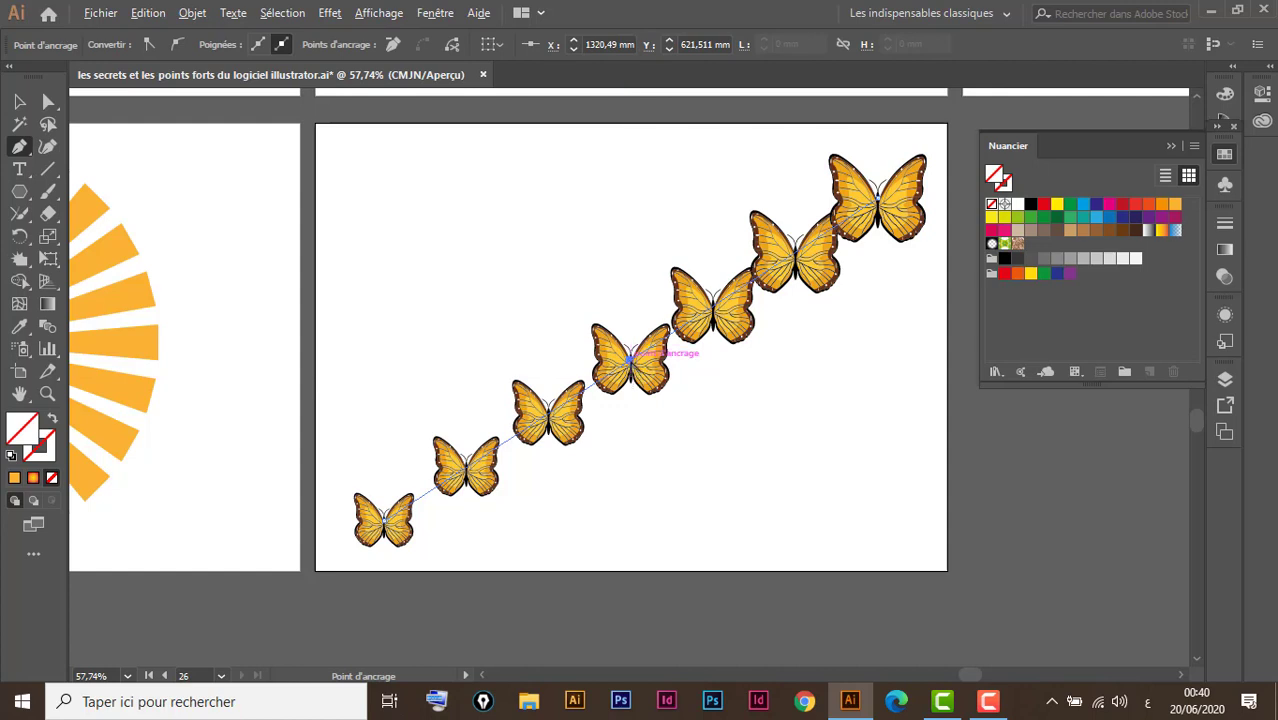
pyautogui.moveTo(630, 360); pyautogui.dragTo(443, 265)
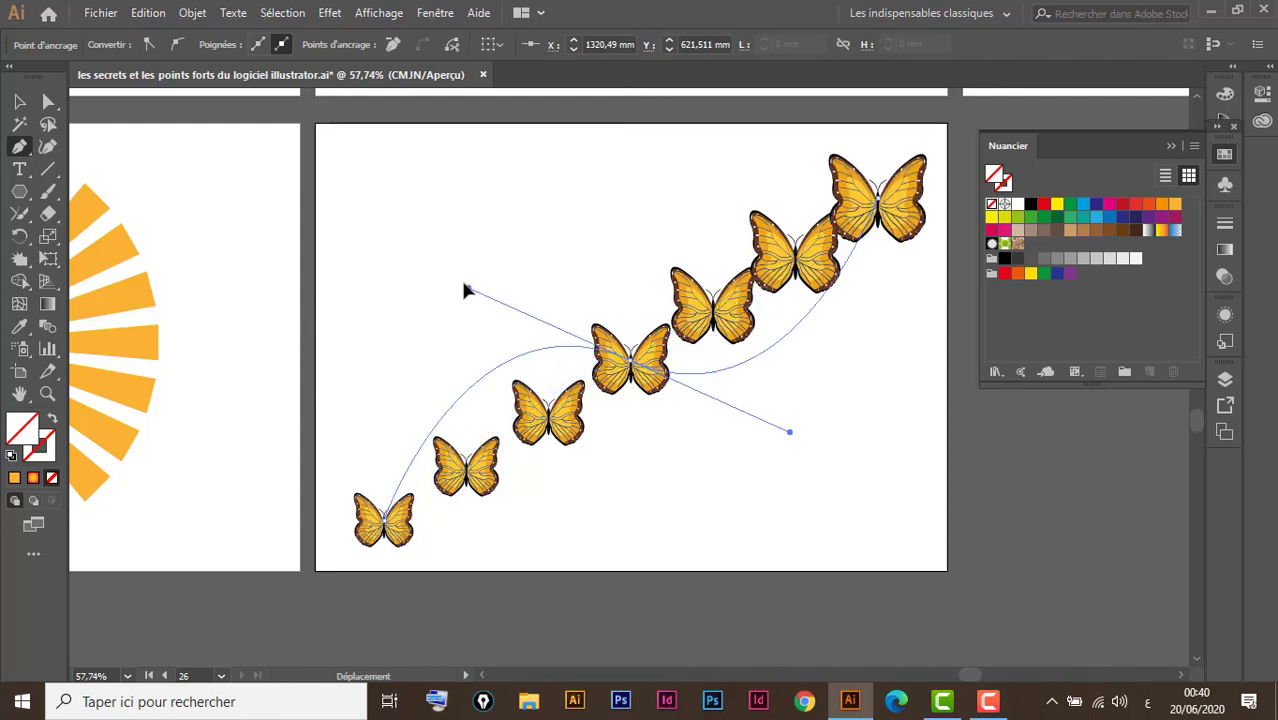
pyautogui.moveTo(443, 265); pyautogui.dragTo(429, 258)
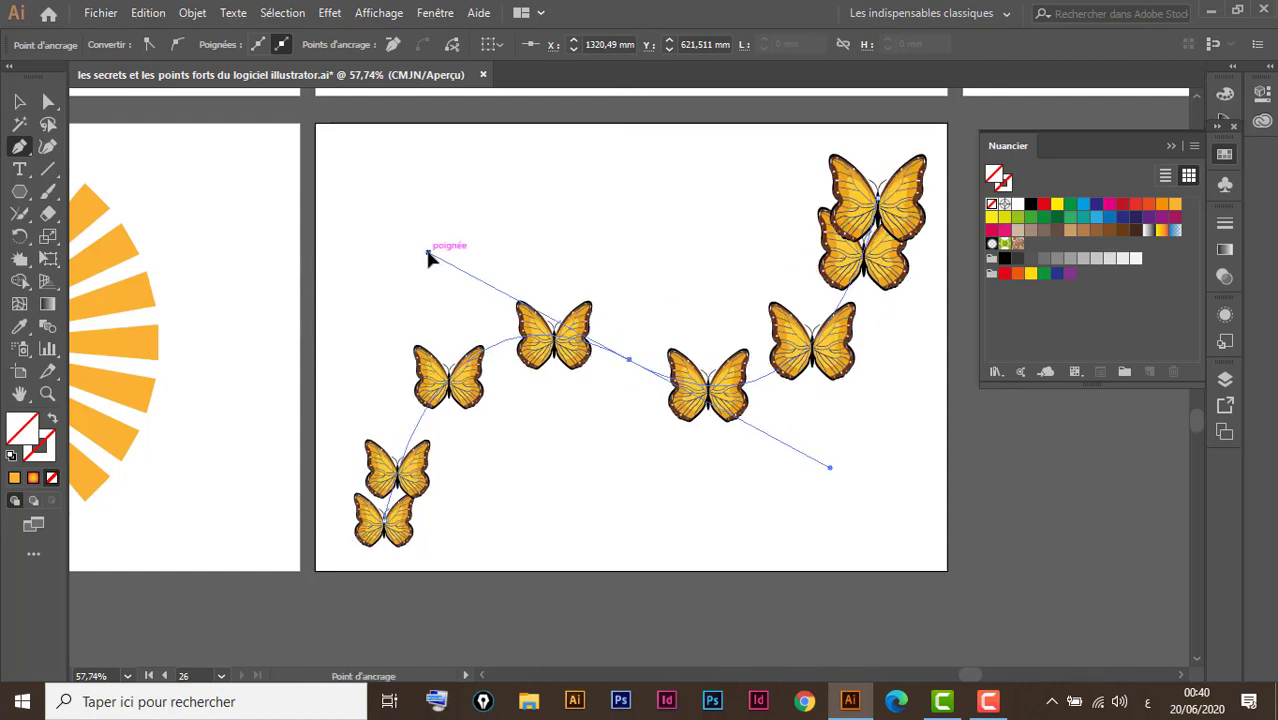
pyautogui.click(20, 102)
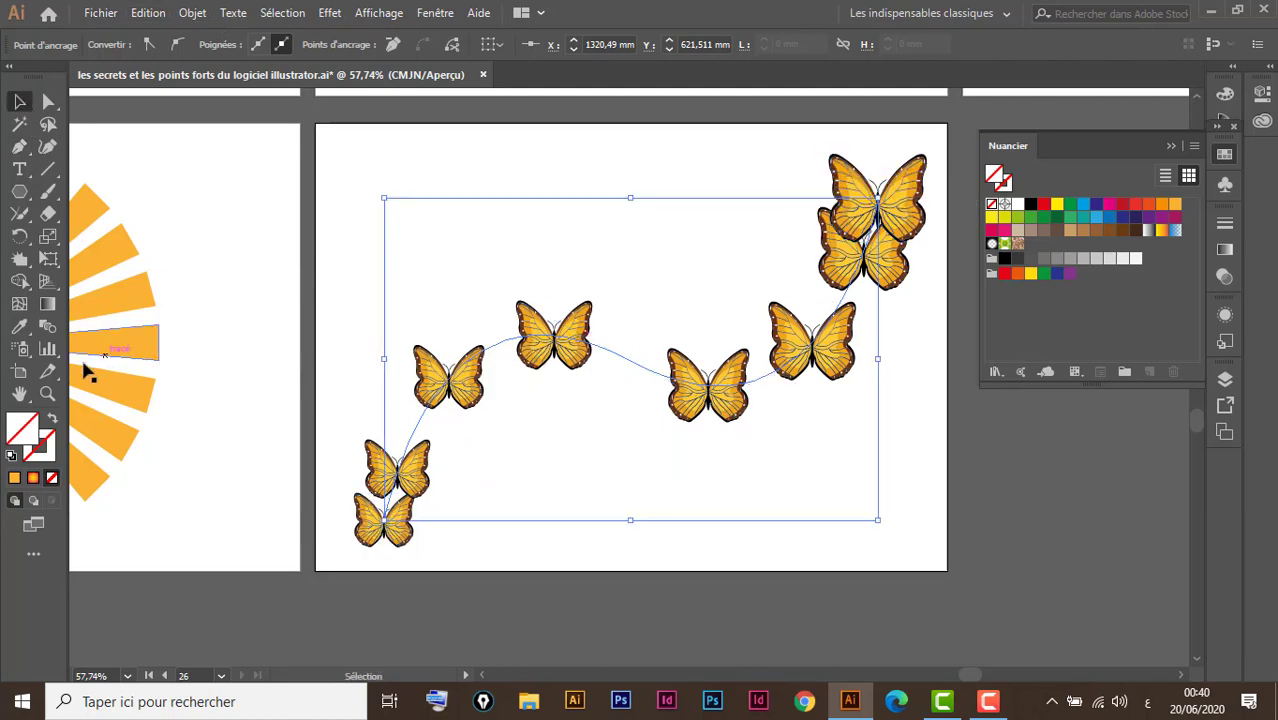
pyautogui.moveTo(359, 316); pyautogui.dragTo(616, 415)
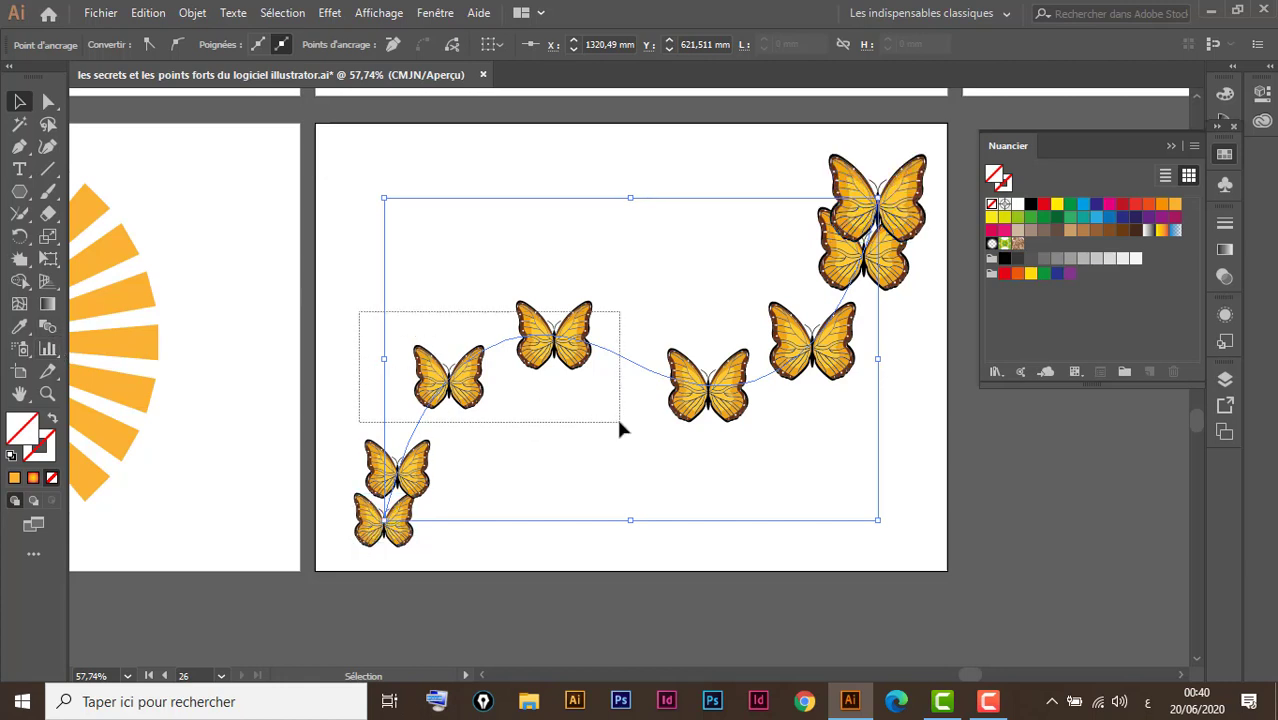
# Step: Set the butterfly blend's Blend Options to 30 specified steps
pyautogui.doubleClick(47, 327)
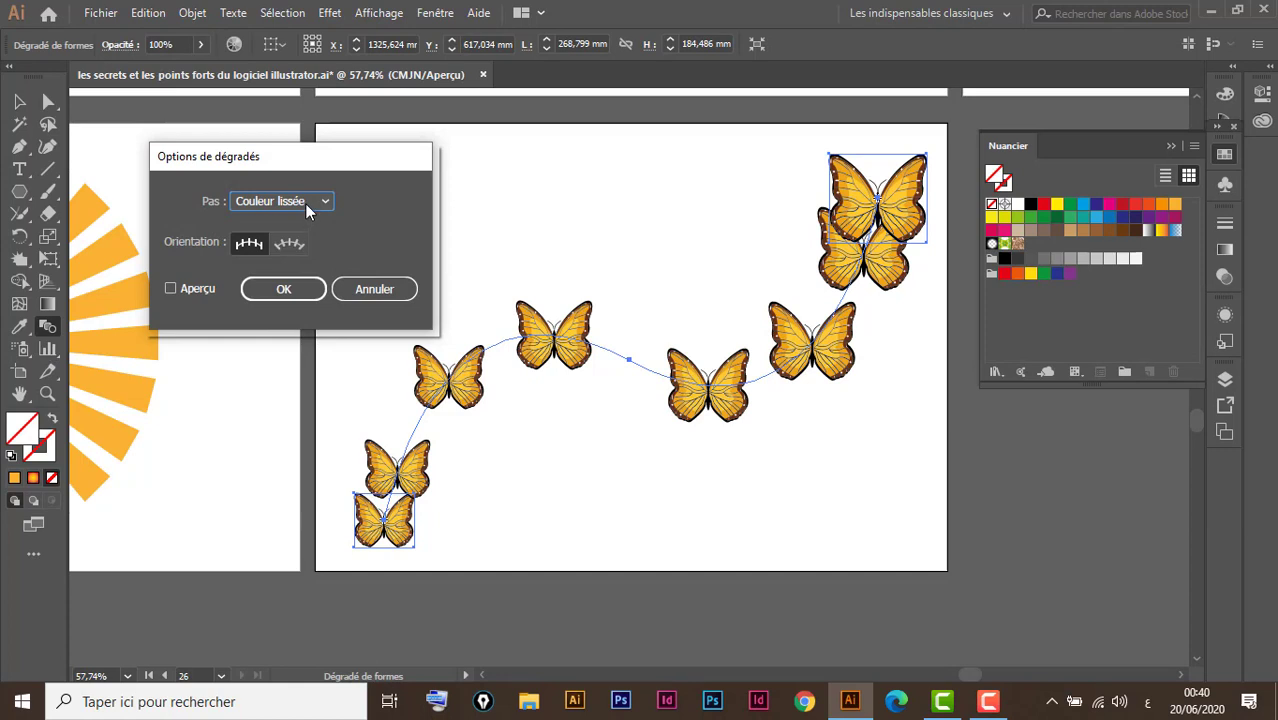
pyautogui.click(311, 206)
pyautogui.click(267, 243)
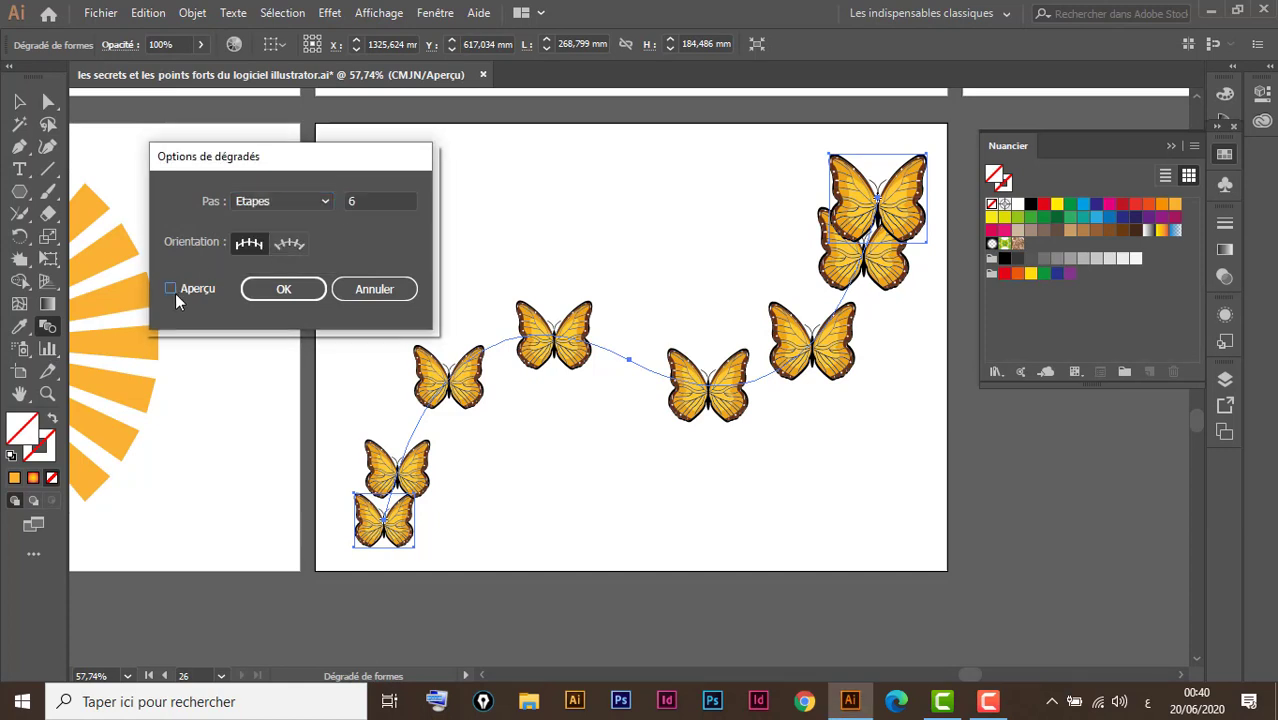
pyautogui.click(366, 202)
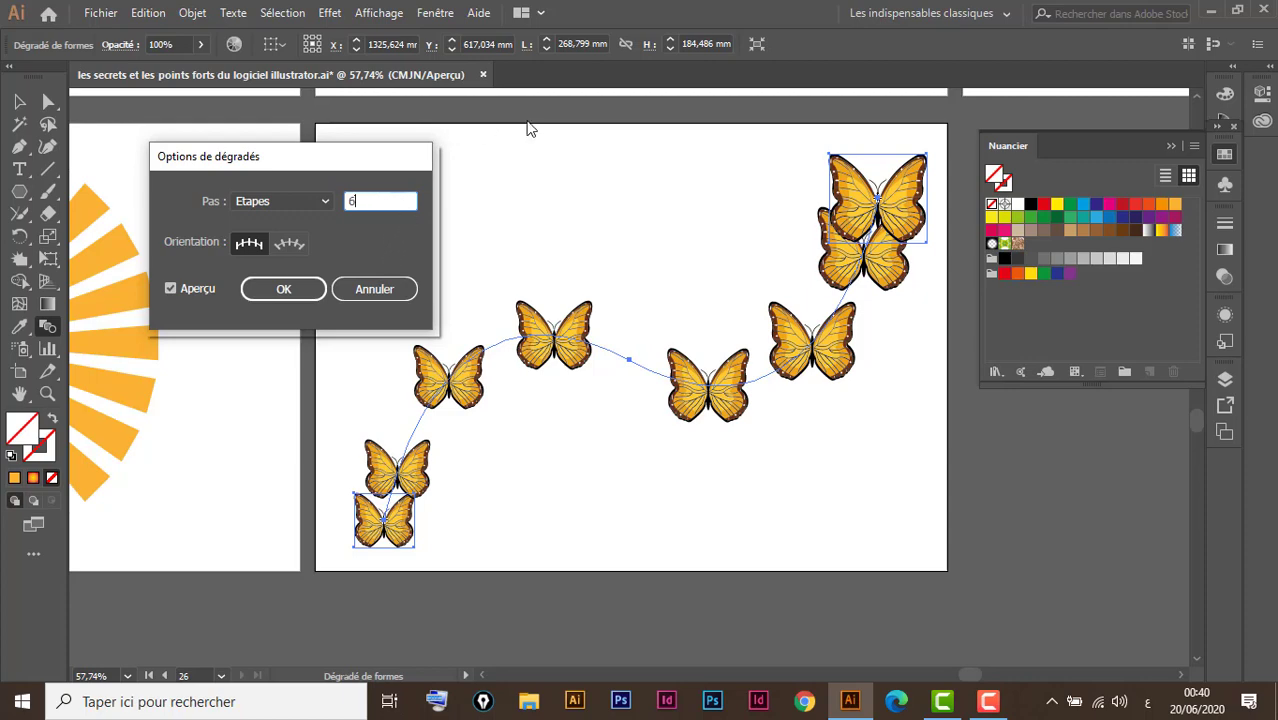
pyautogui.press('Up')
pyautogui.press('Up')
pyautogui.press('Up')
pyautogui.press('Up')
pyautogui.press('Up')
pyautogui.press('Up')
pyautogui.press('Up')
pyautogui.press('Up')
pyautogui.press('Up')
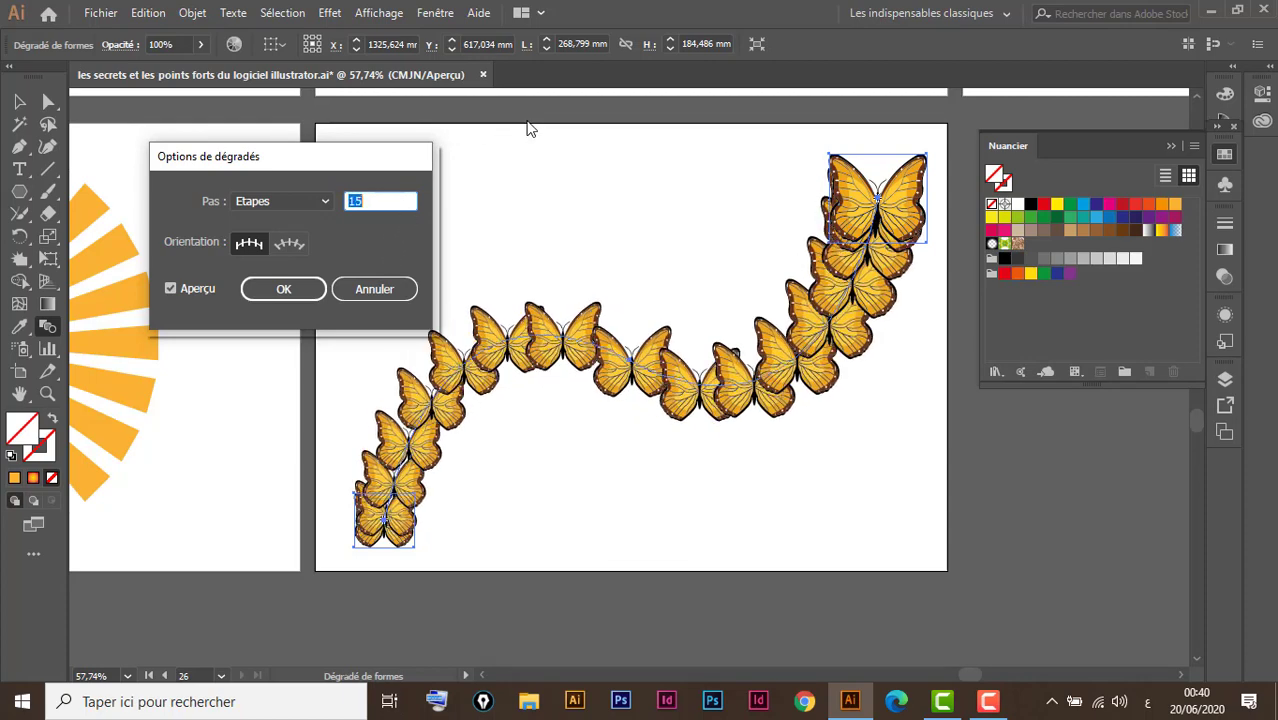
pyautogui.press('Up')
pyautogui.press('Up')
pyautogui.press('Up')
pyautogui.press('Up')
pyautogui.press('Up')
pyautogui.press('Up')
pyautogui.press('Up')
pyautogui.press('Up')
pyautogui.press('Up')
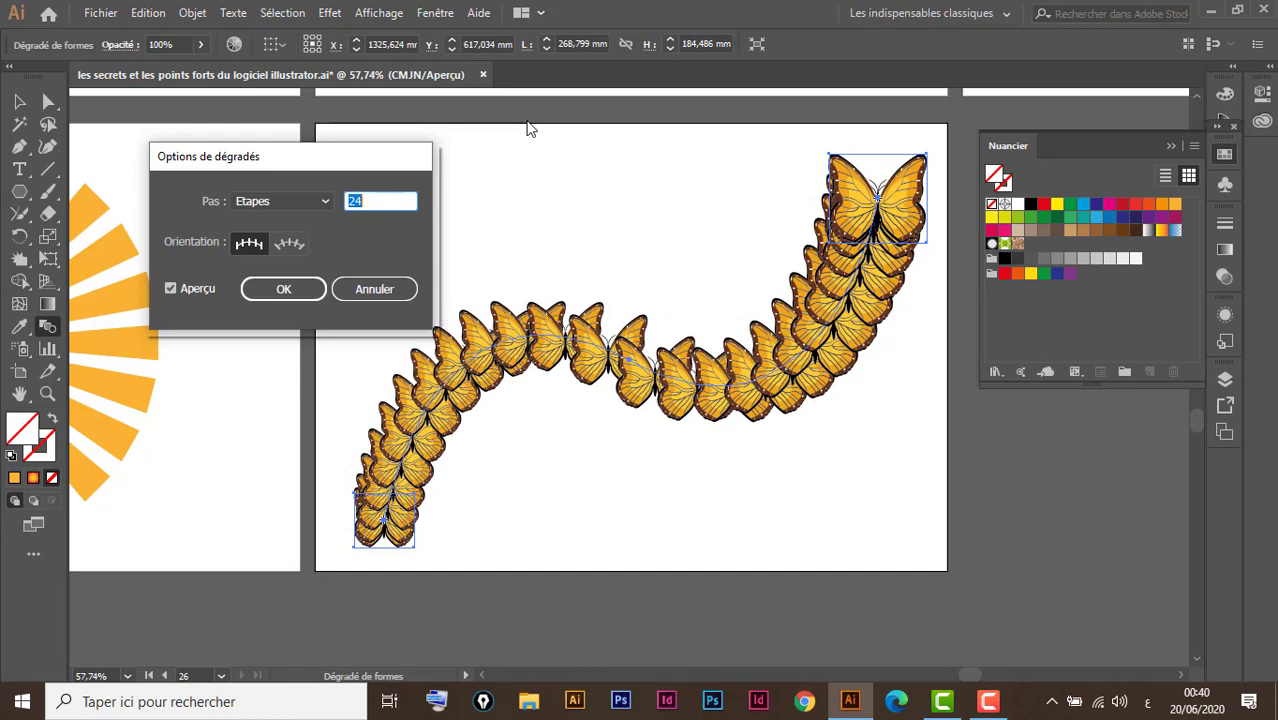
pyautogui.press('Up')
pyautogui.press('Up')
pyautogui.press('Up')
pyautogui.press('Up')
pyautogui.press('Up')
pyautogui.press('Up')
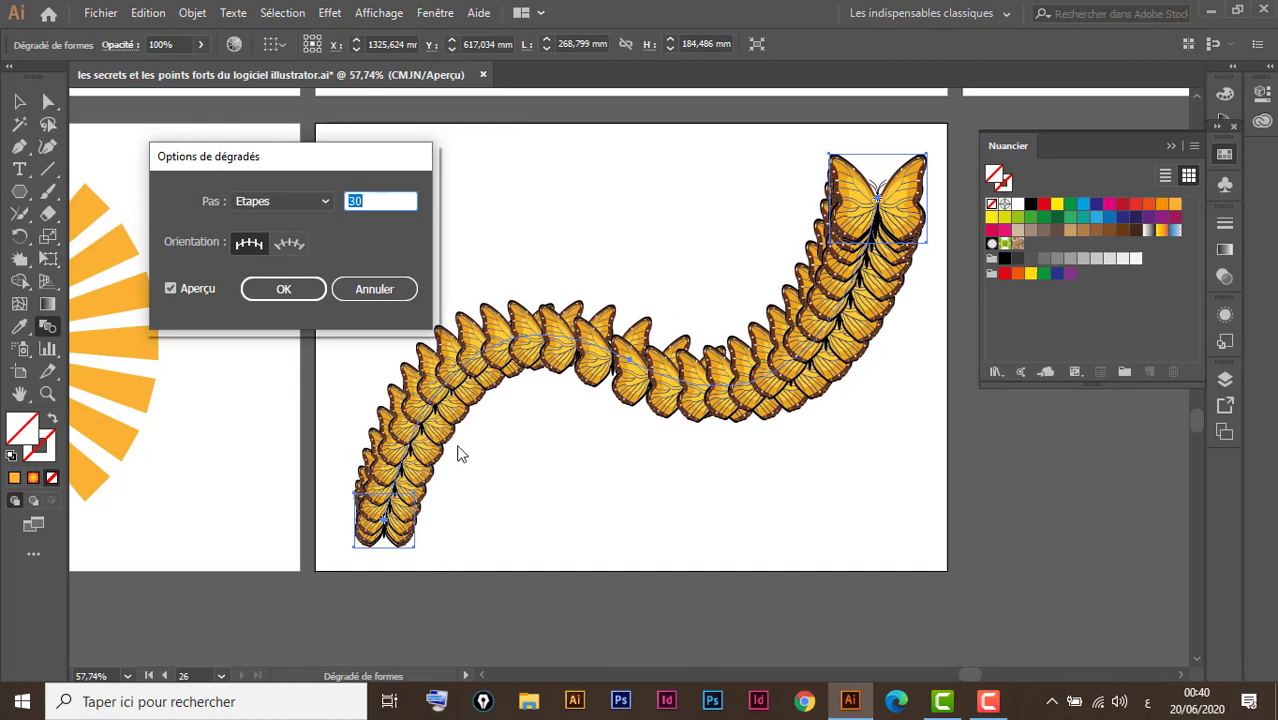
pyautogui.click(322, 289)
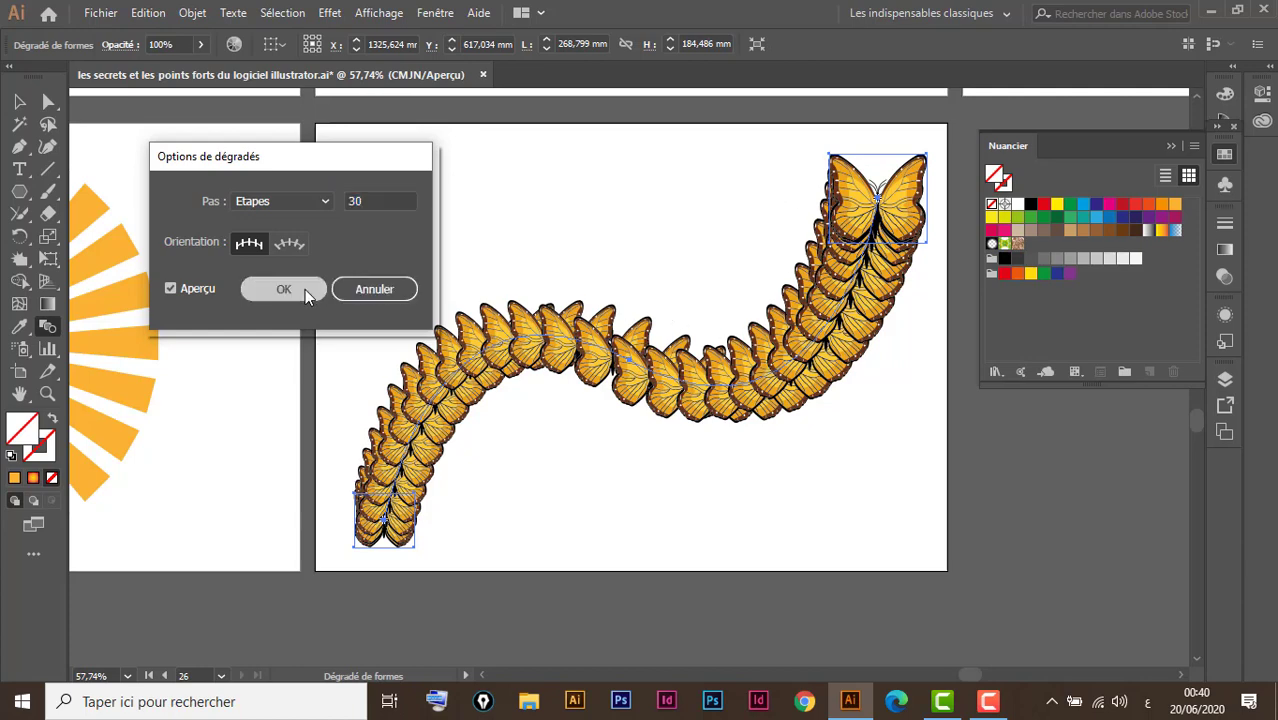
pyautogui.hotkey('ctrl', '-')
pyautogui.hotkey('ctrl', '-')
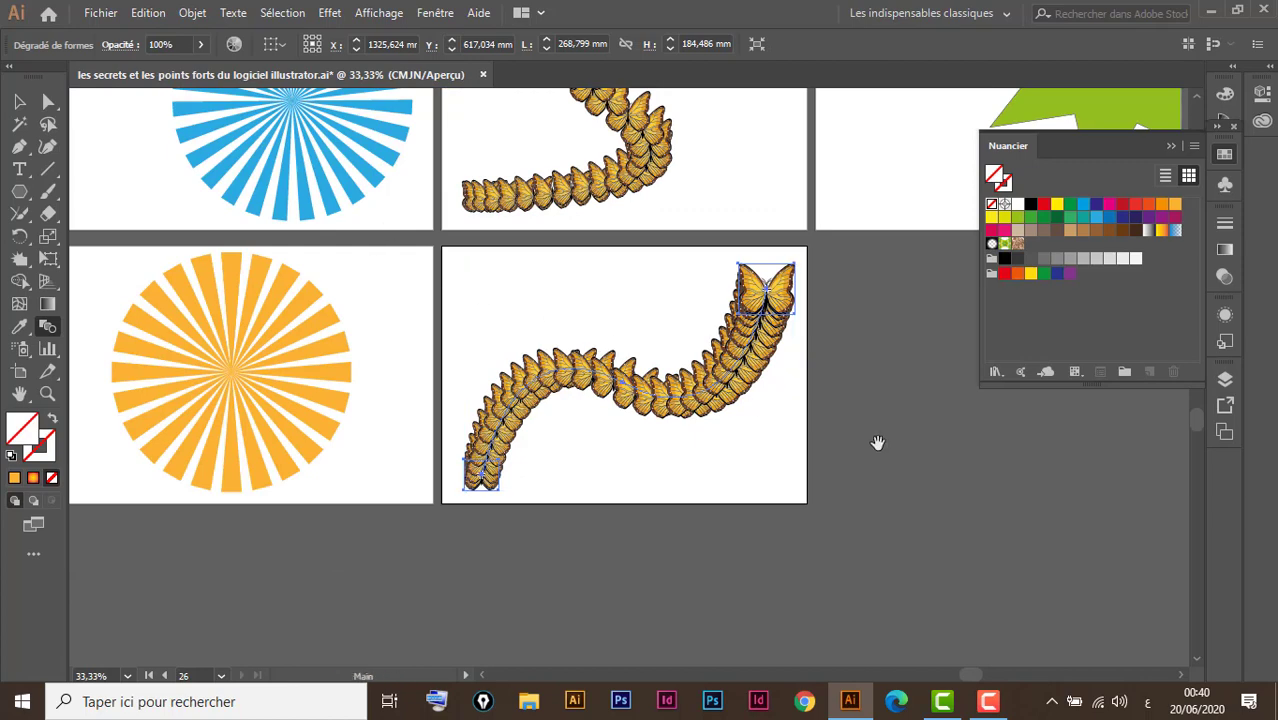
# Step: Add a new artboard next to artboard 27, beside the butterfly blend
pyautogui.moveTo(878, 442)
pyautogui.mouseDown()
pyautogui.moveTo(431, 497)
pyautogui.moveTo(266, 548)
pyautogui.mouseUp()
pyautogui.moveTo(488, 440); pyautogui.dragTo(498, 554)
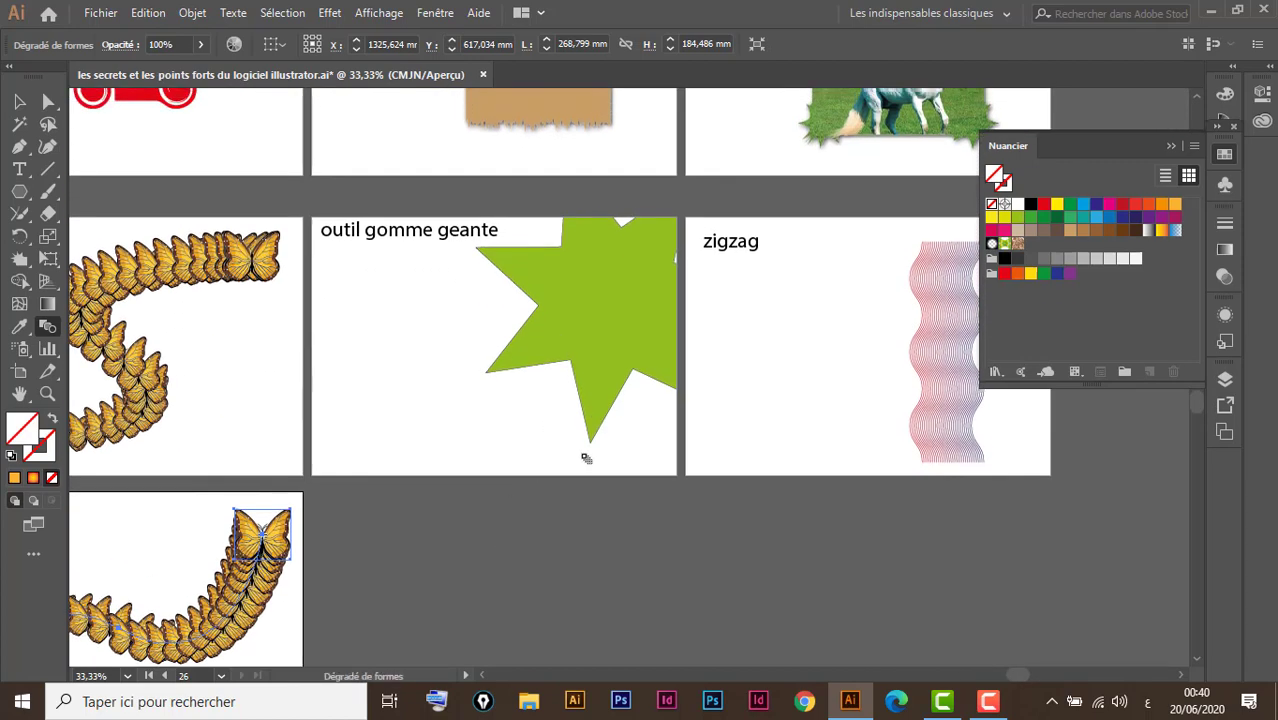
pyautogui.moveTo(585, 462); pyautogui.dragTo(593, 408)
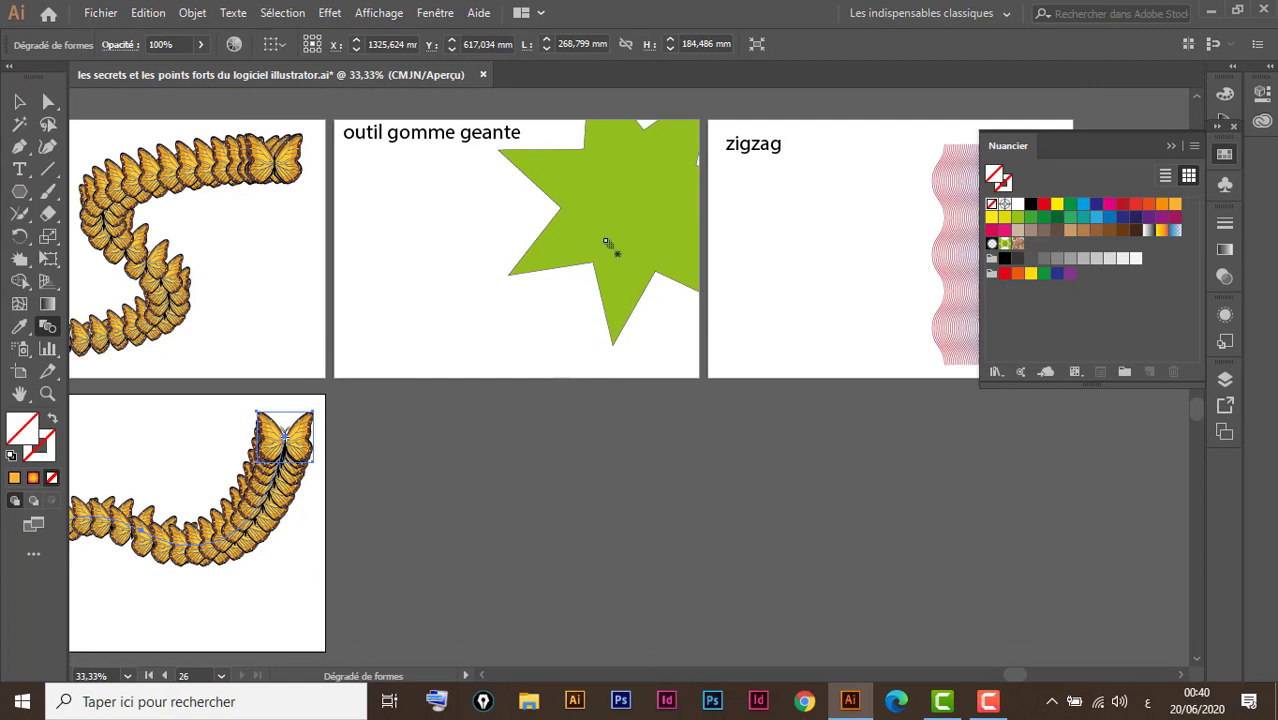
pyautogui.click(19, 101)
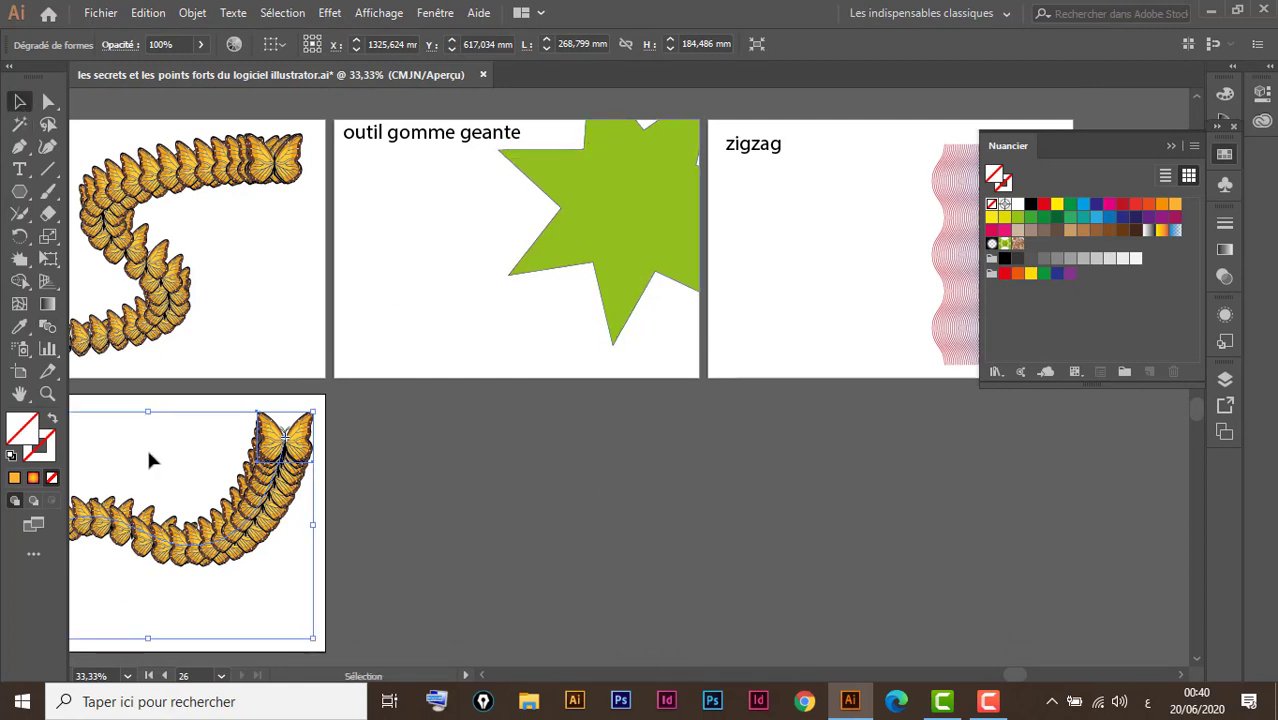
pyautogui.click(19, 371)
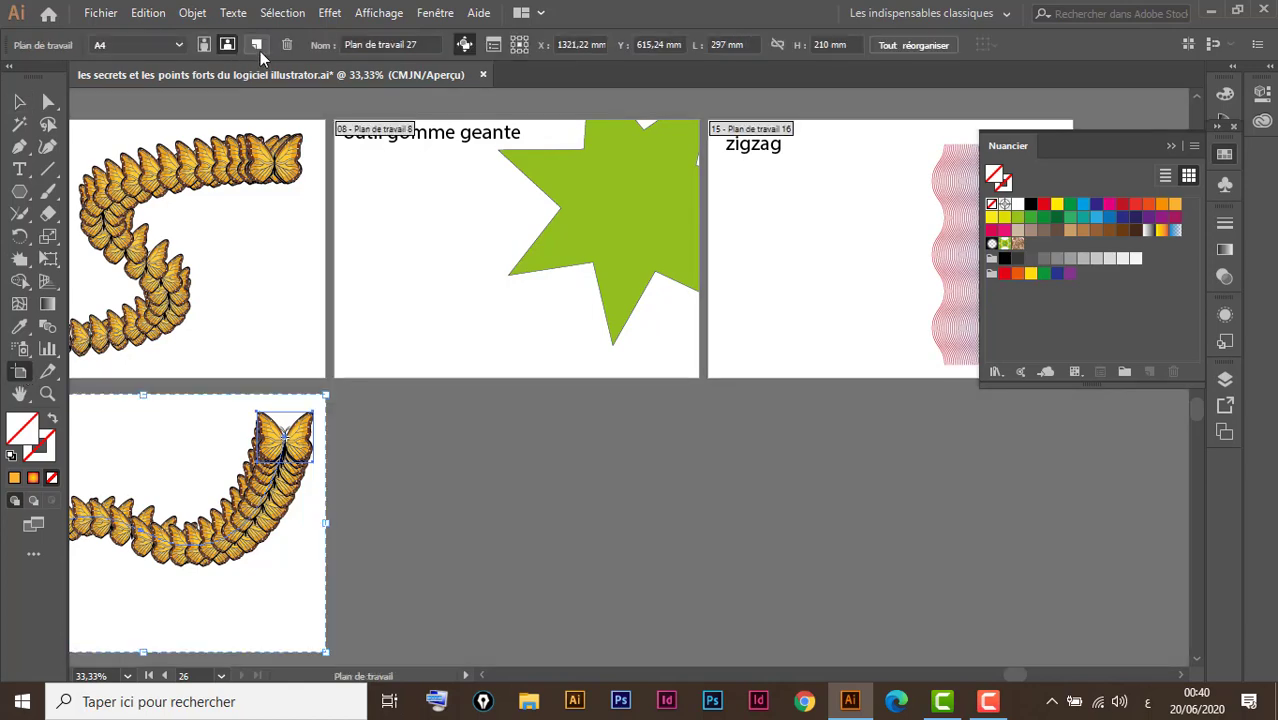
pyautogui.click(257, 45)
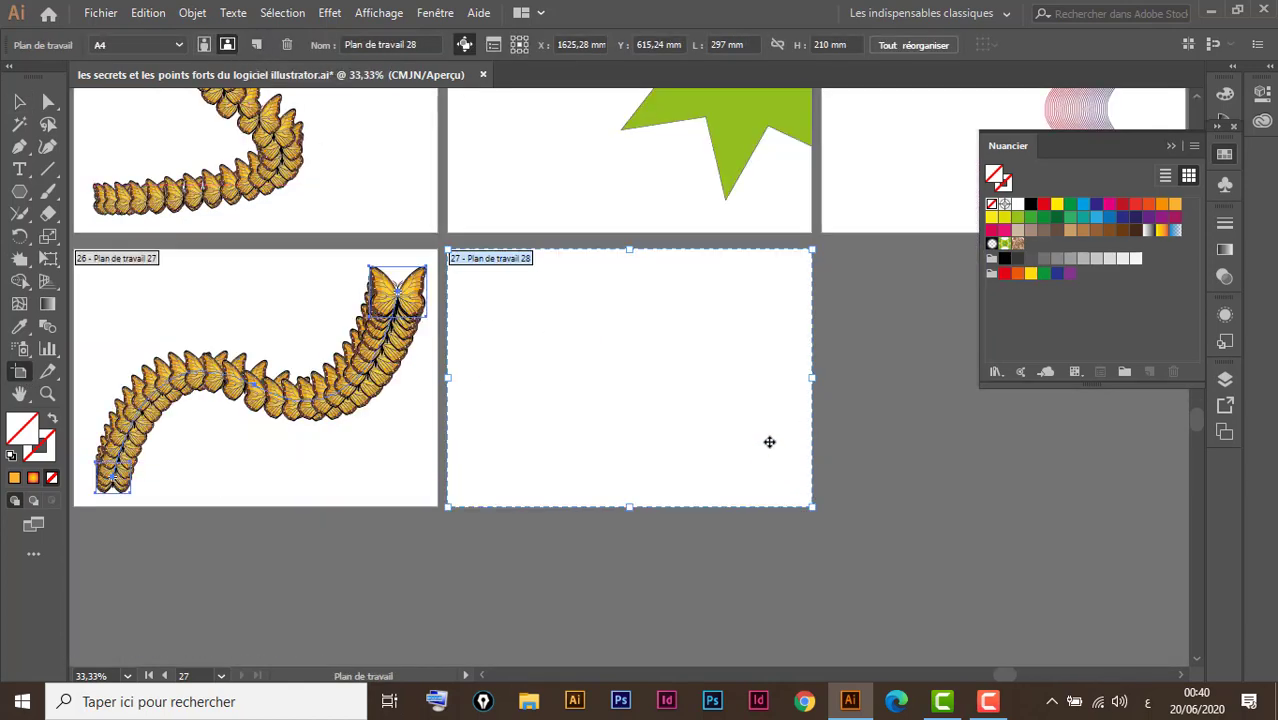
# Step: Draw a large six-pointed star across the new artboard
pyautogui.scroll(1, 700, 420)
pyautogui.hscroll(1, 700, 420)
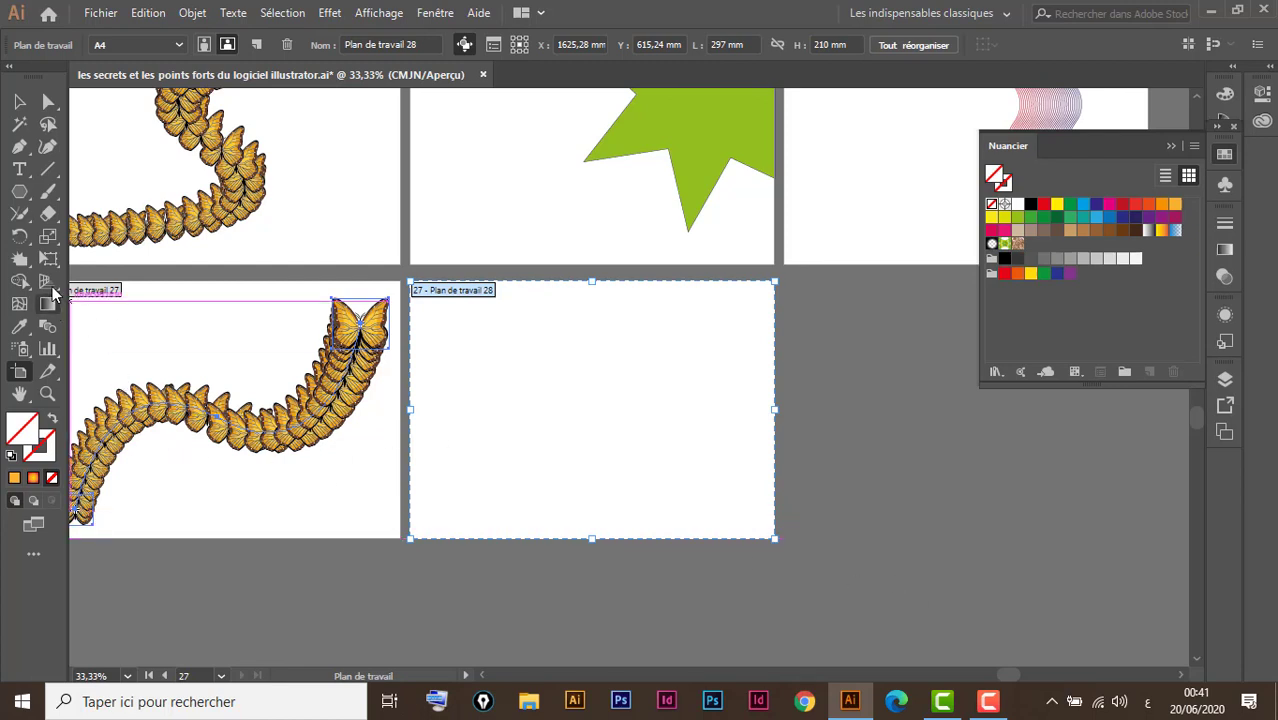
pyautogui.moveTo(19, 191); pyautogui.dragTo(96, 287)
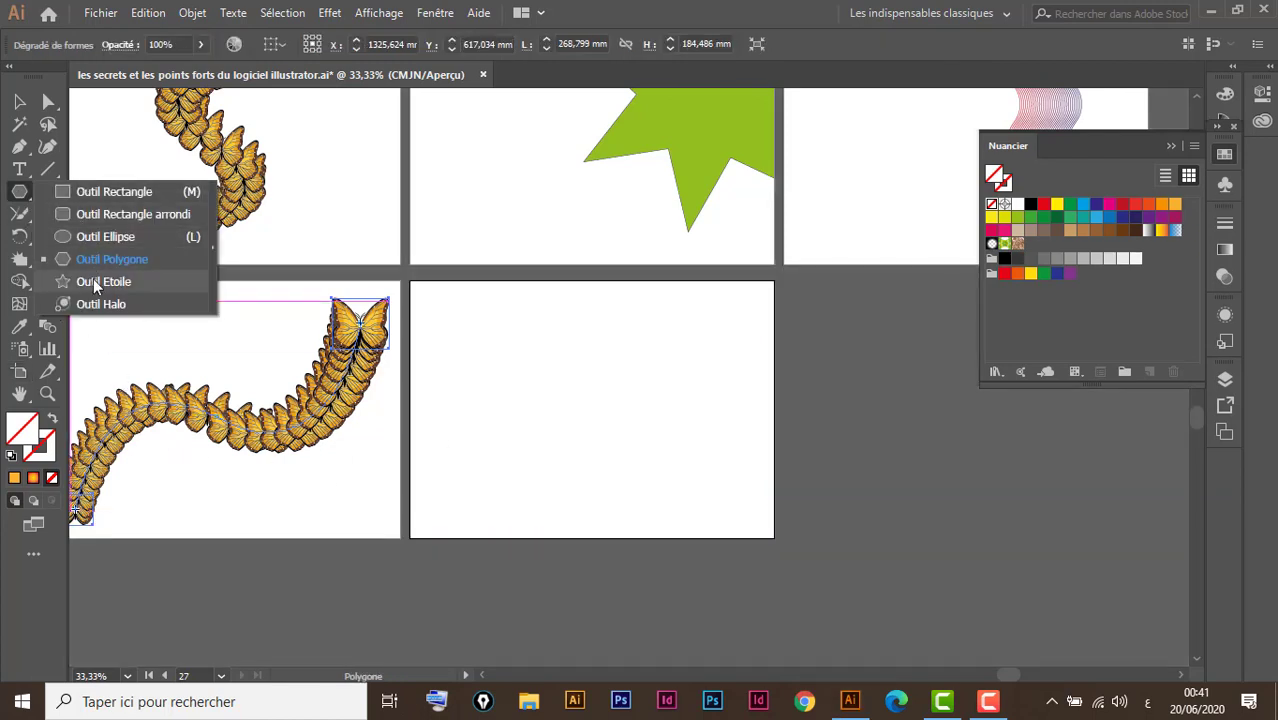
pyautogui.moveTo(615, 437); pyautogui.dragTo(689, 535)
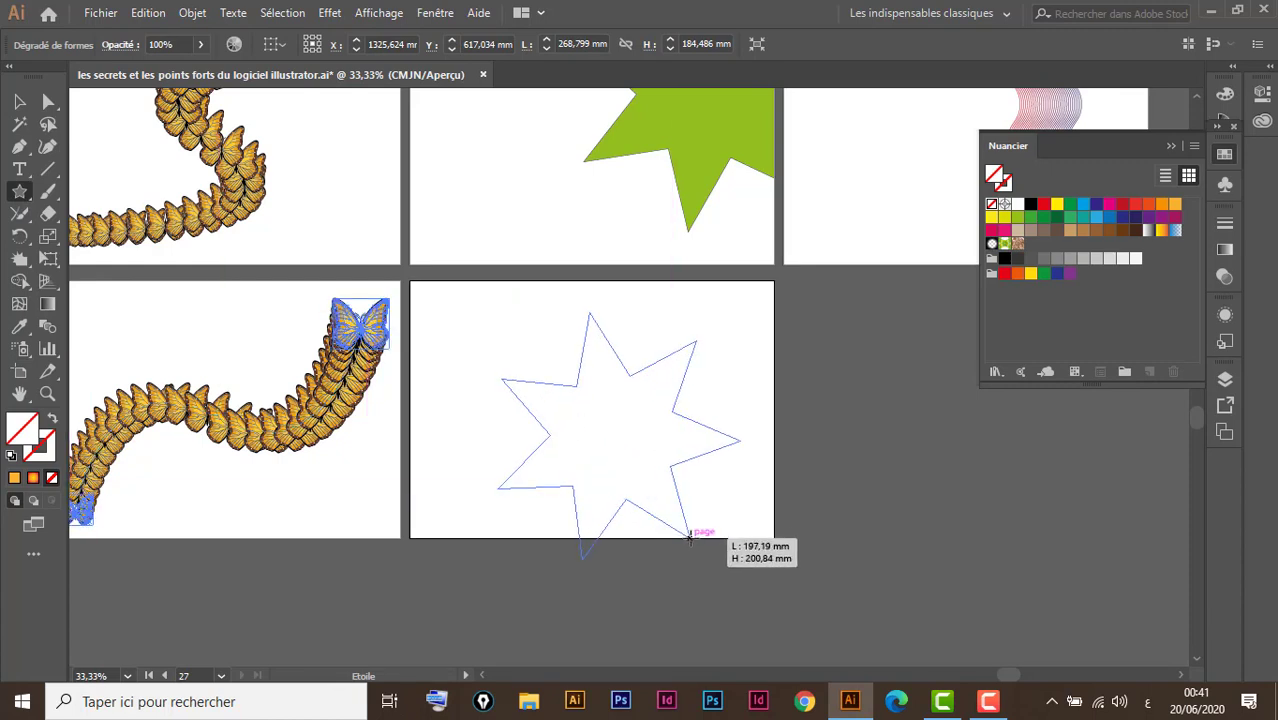
pyautogui.press('Down')
pyautogui.moveTo(689, 535)
pyautogui.mouseDown()
pyautogui.moveTo(753, 574)
pyautogui.moveTo(783, 578)
pyautogui.moveTo(781, 560)
pyautogui.mouseUp()
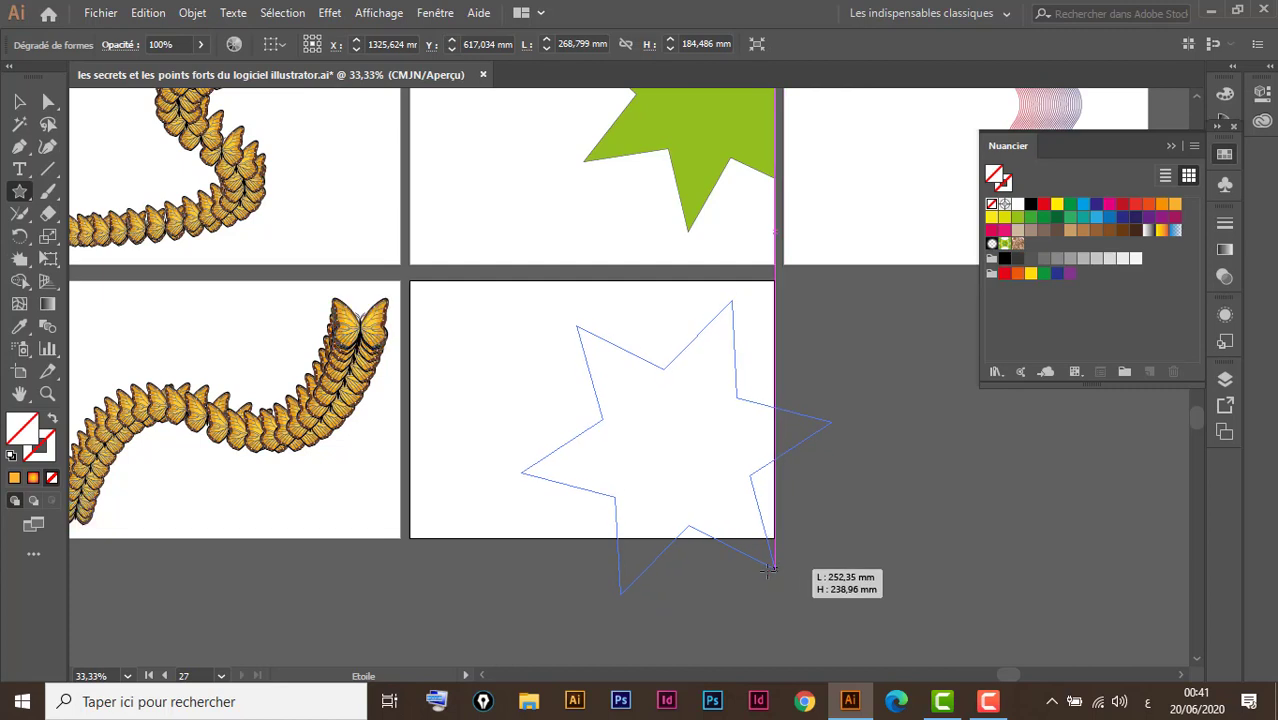
pyautogui.moveTo(781, 563); pyautogui.dragTo(765, 570)
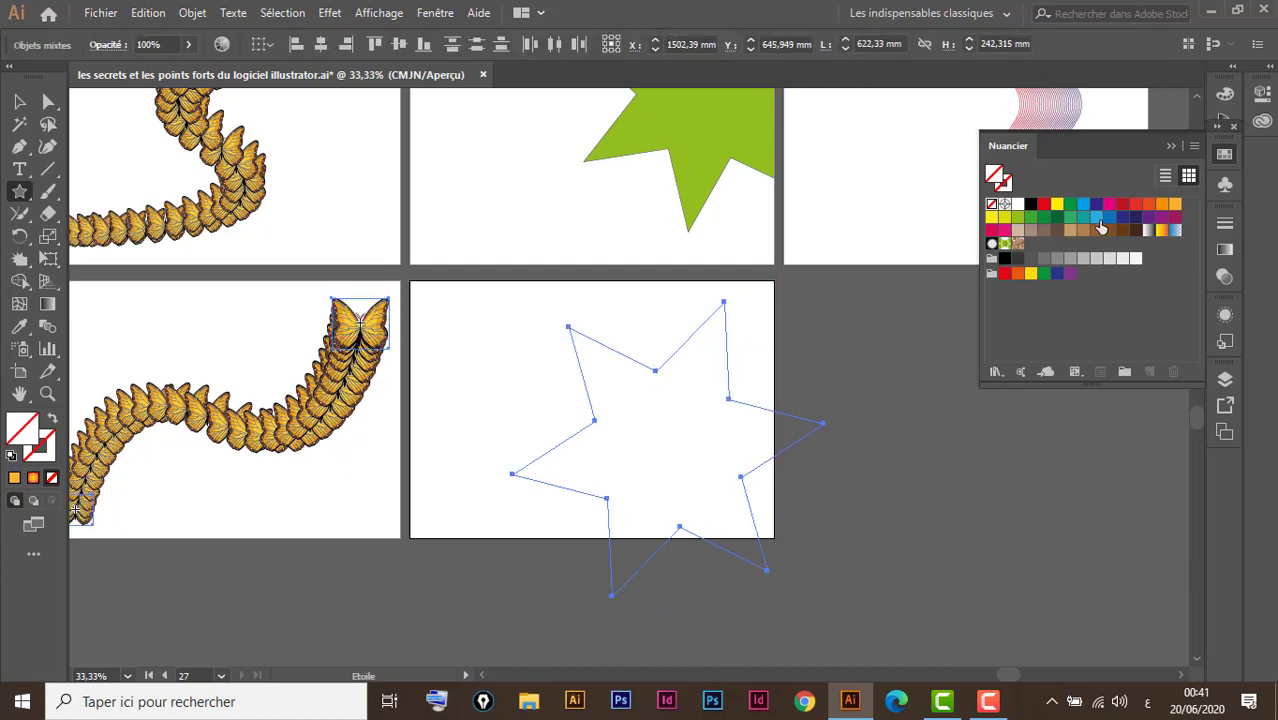
# Step: Fill the star blue and nudge it slightly to the right
pyautogui.click(1096, 217)
pyautogui.click(19, 101)
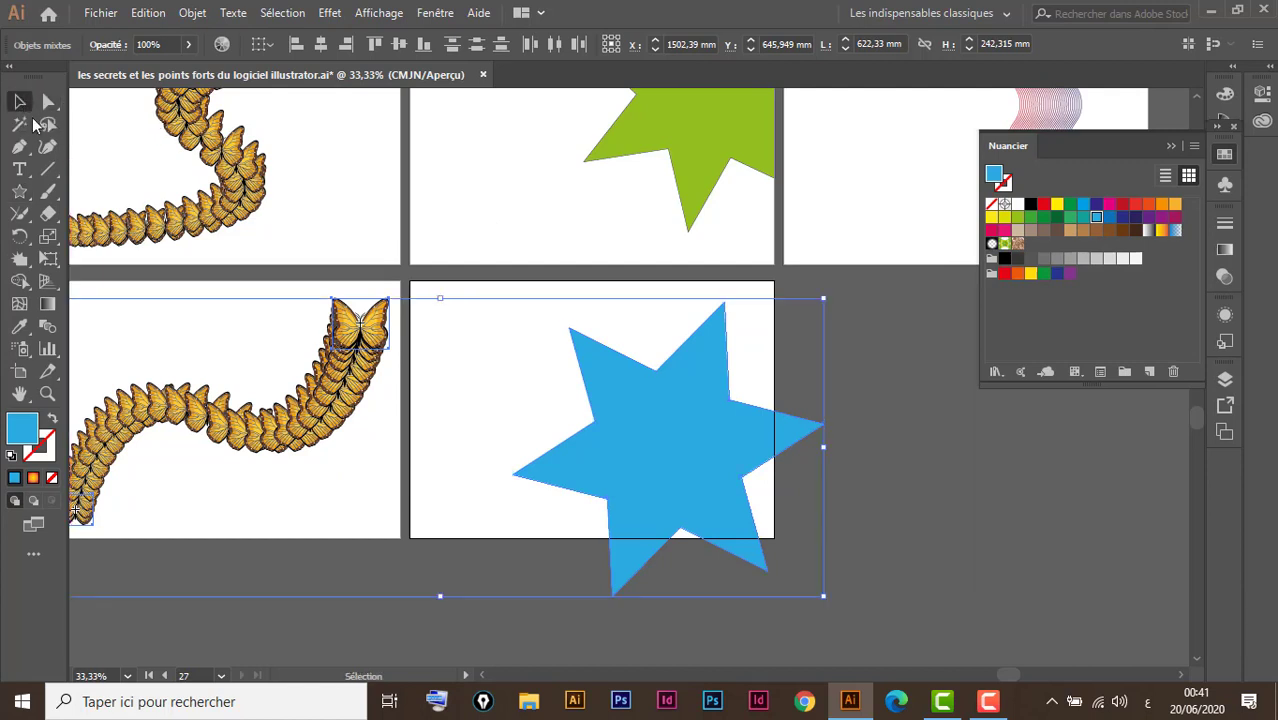
pyautogui.click(940, 556)
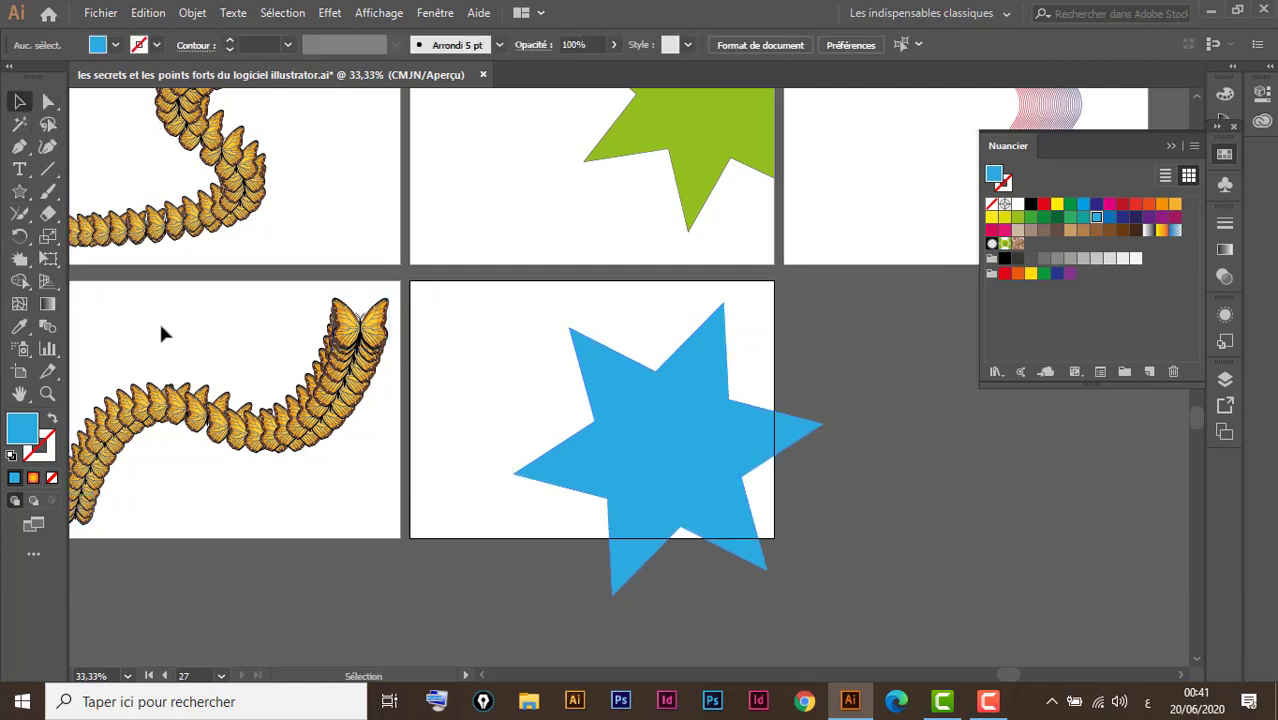
pyautogui.moveTo(676, 462); pyautogui.dragTo(695, 458)
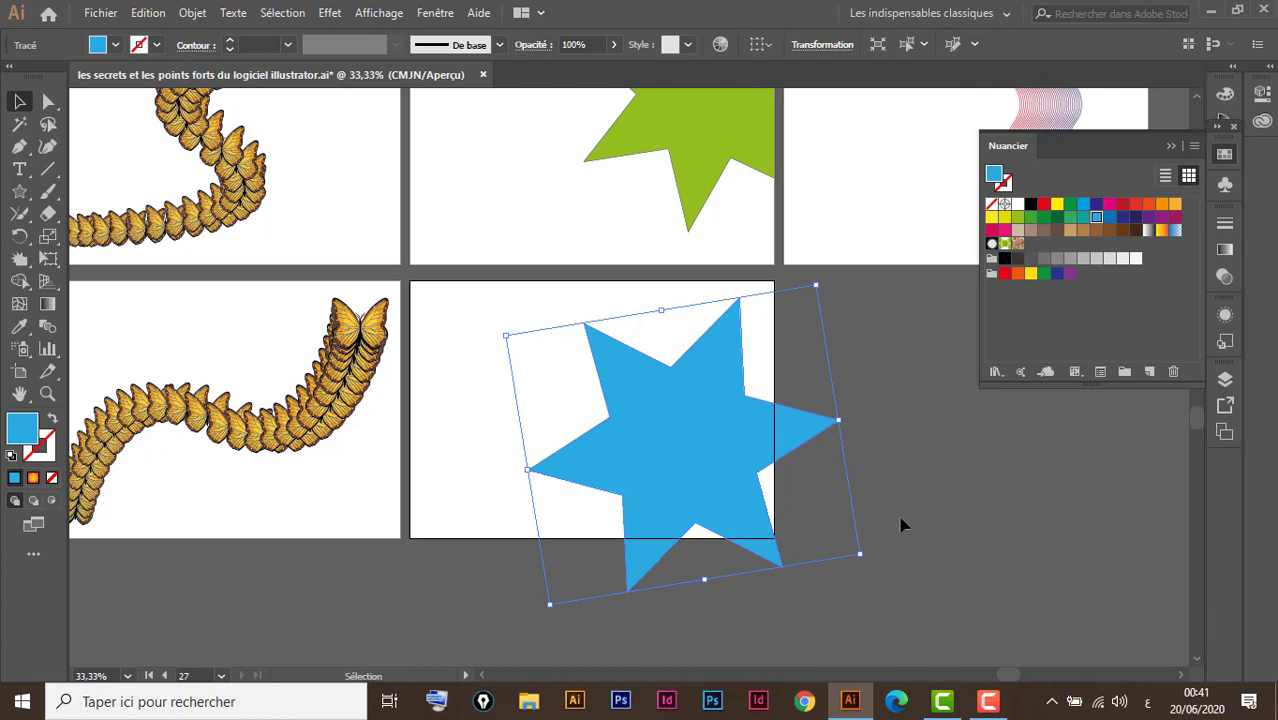
# Step: Erase the star parts overhanging the artboard's right and bottom edges
pyautogui.click(46, 215)
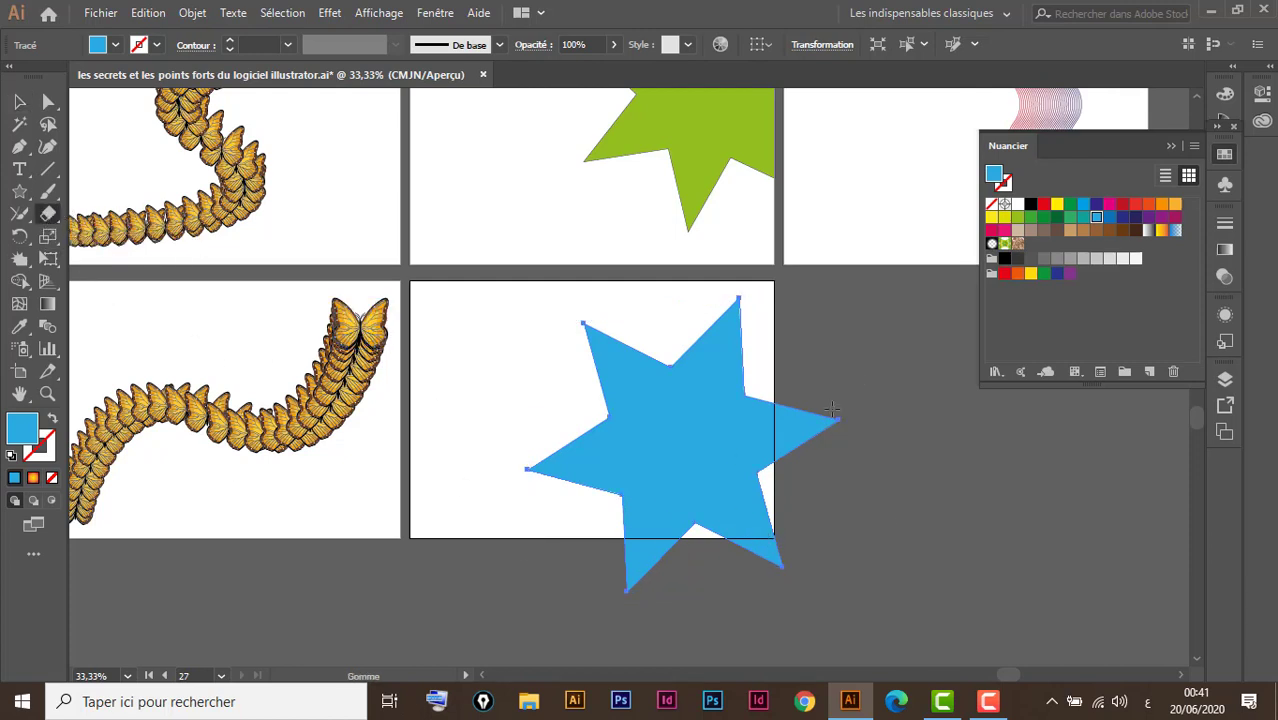
pyautogui.moveTo(803, 395); pyautogui.dragTo(806, 458)
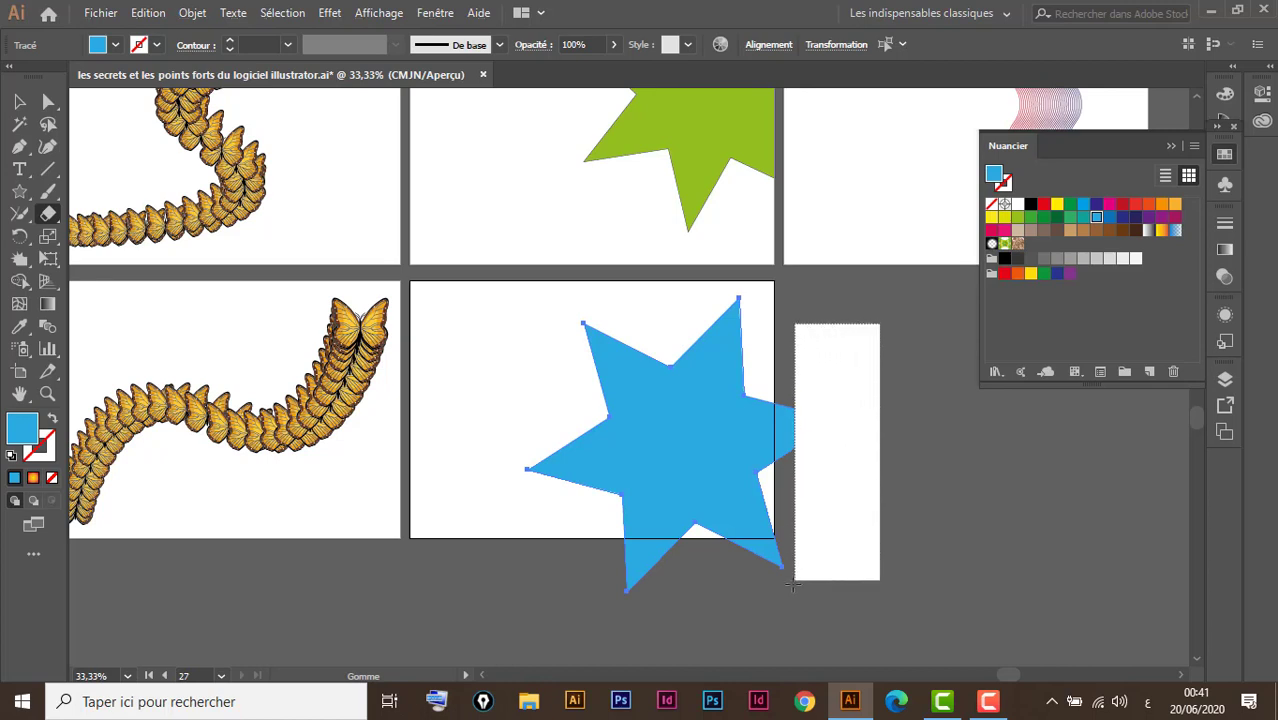
pyautogui.moveTo(859, 359); pyautogui.dragTo(773, 632)
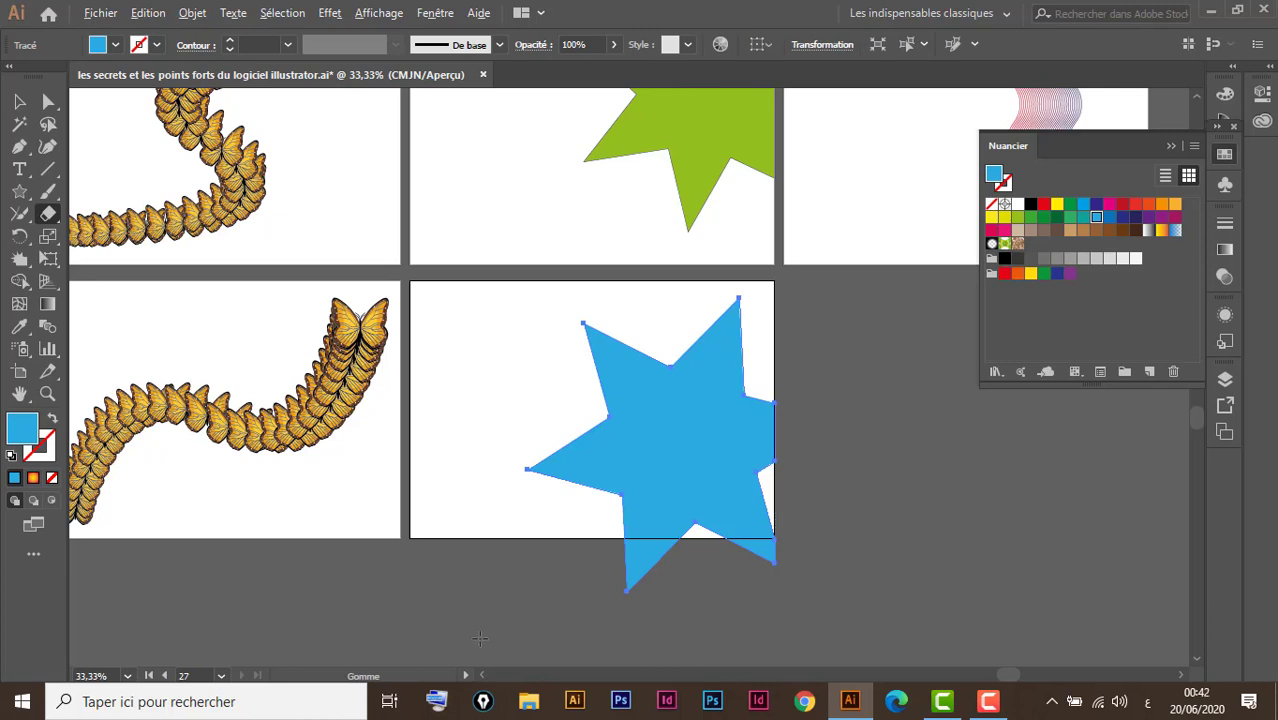
pyautogui.moveTo(480, 638)
pyautogui.mouseDown()
pyautogui.moveTo(759, 594)
pyautogui.moveTo(814, 578)
pyautogui.moveTo(836, 557)
pyautogui.moveTo(843, 538)
pyautogui.moveTo(832, 538)
pyautogui.mouseUp()
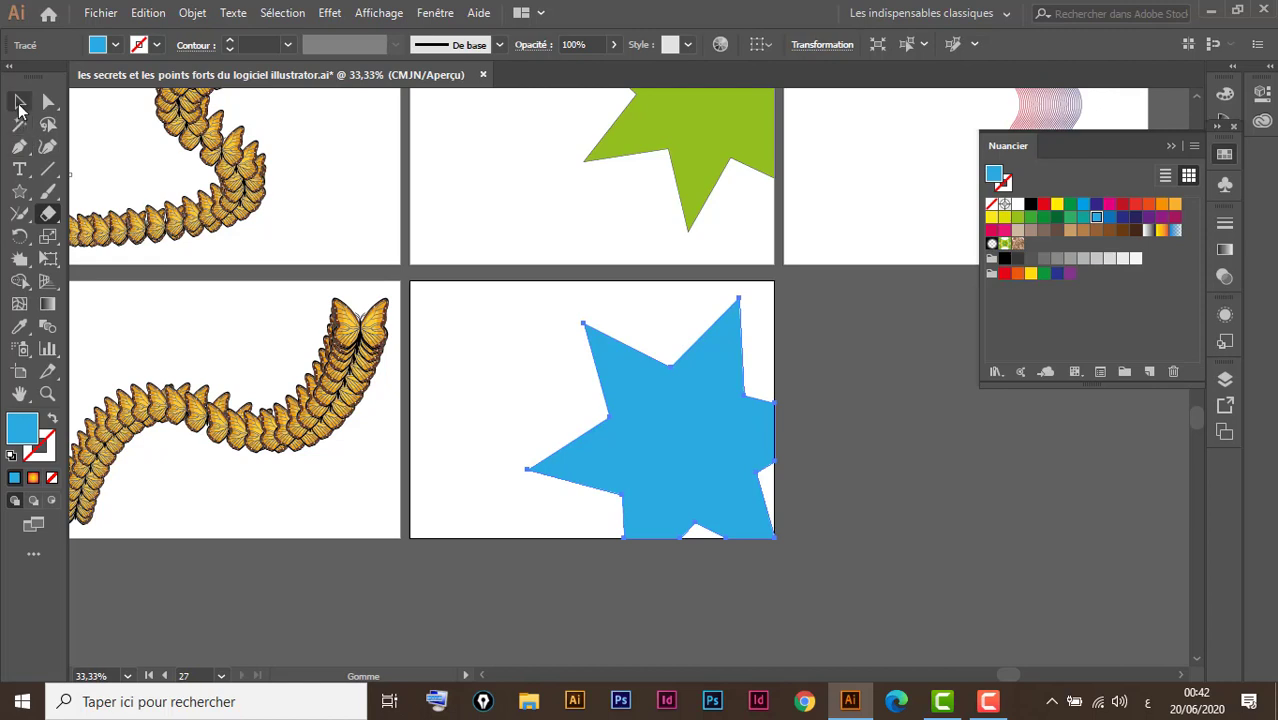
# Step: Move the trimmed star left and up within its artboard
pyautogui.click(19, 101)
pyautogui.click(867, 608)
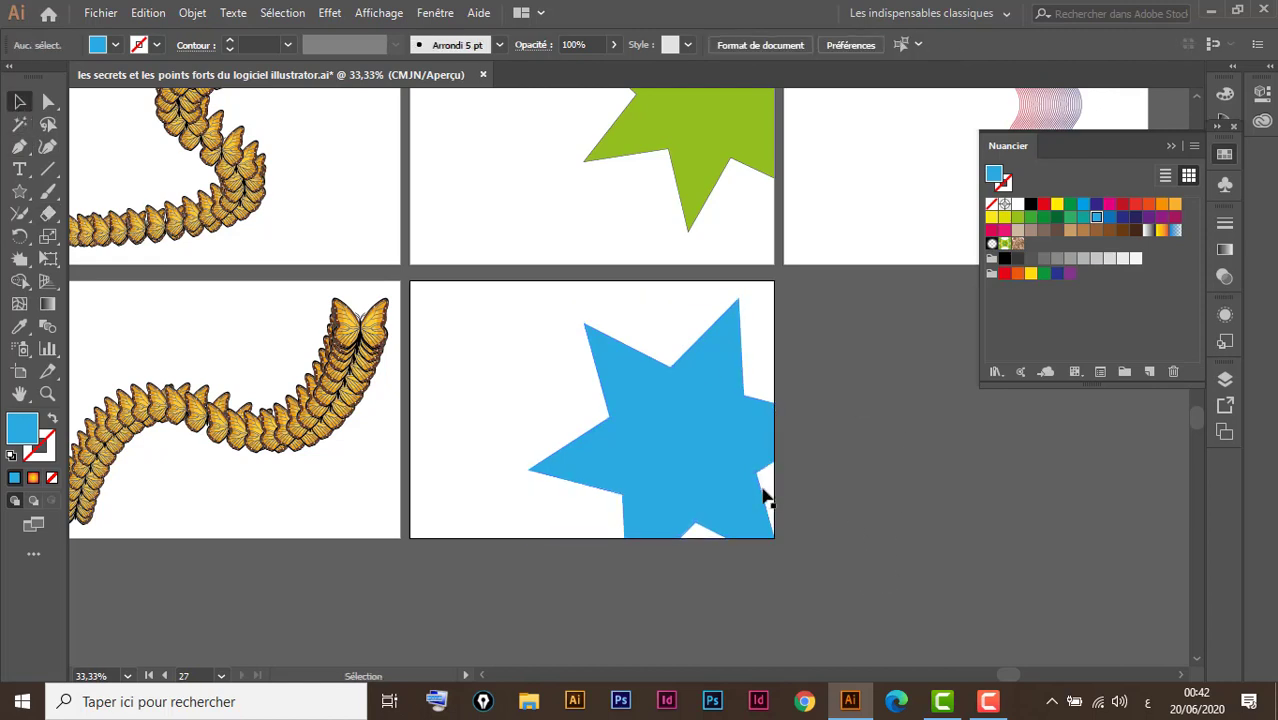
pyautogui.moveTo(707, 480)
pyautogui.mouseDown()
pyautogui.moveTo(676, 474)
pyautogui.moveTo(646, 441)
pyautogui.mouseUp()
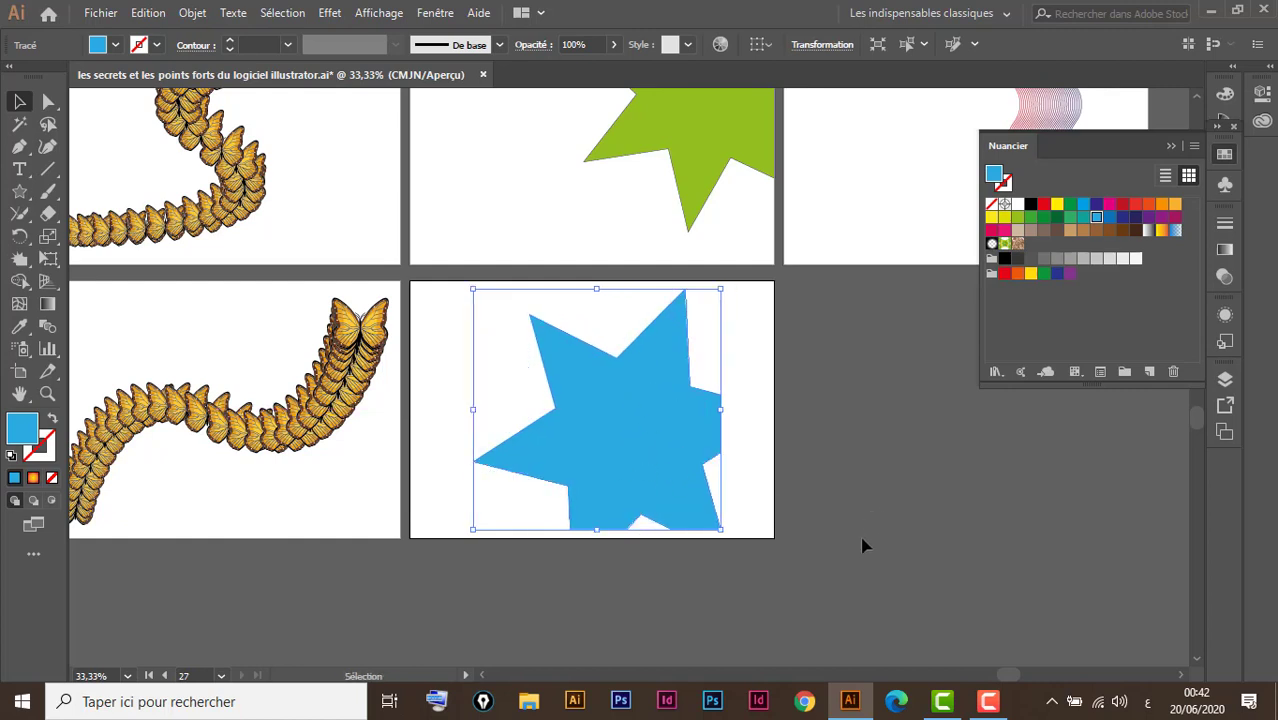
pyautogui.press('a')
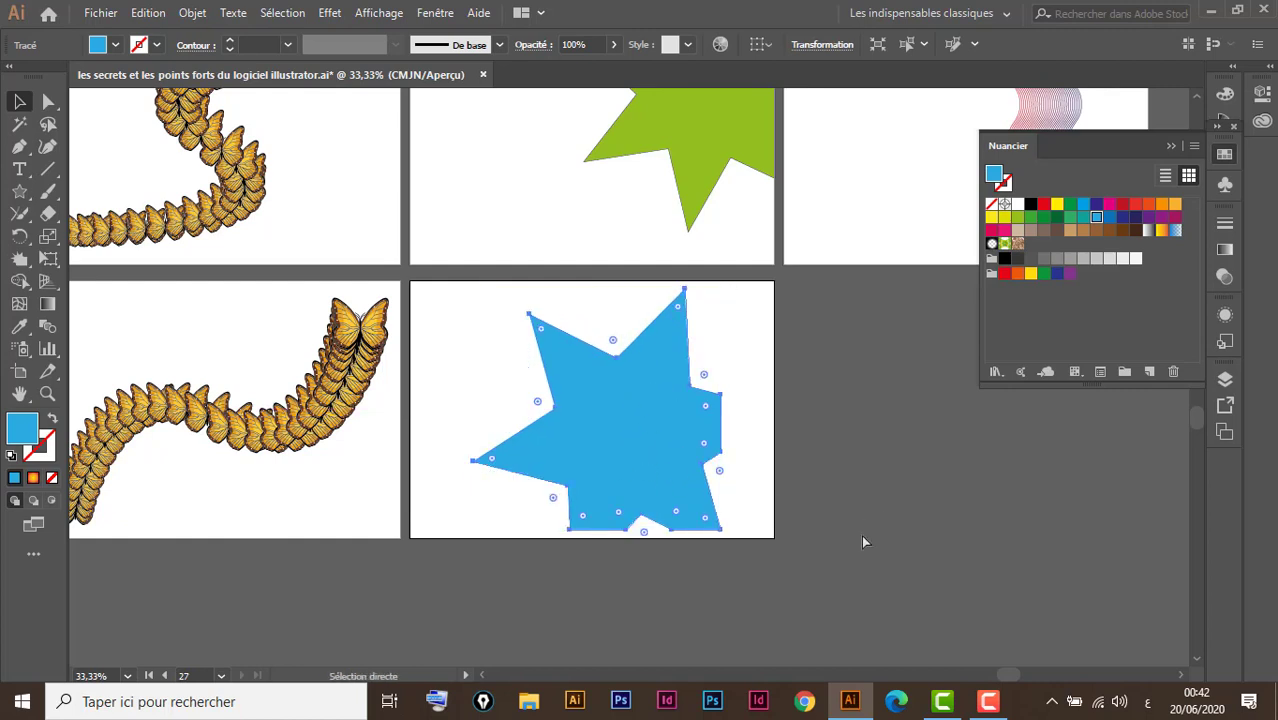
pyautogui.hotkey('ctrl', 'w')
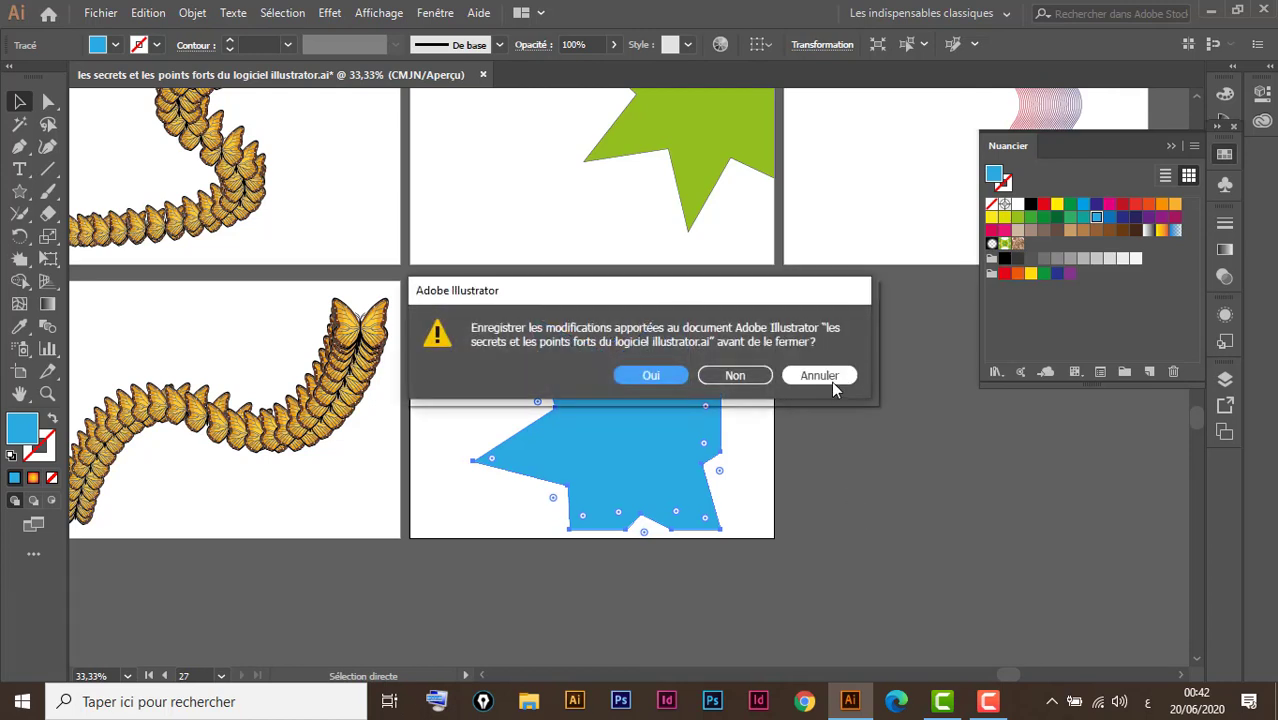
pyautogui.click(830, 377)
pyautogui.press('v')
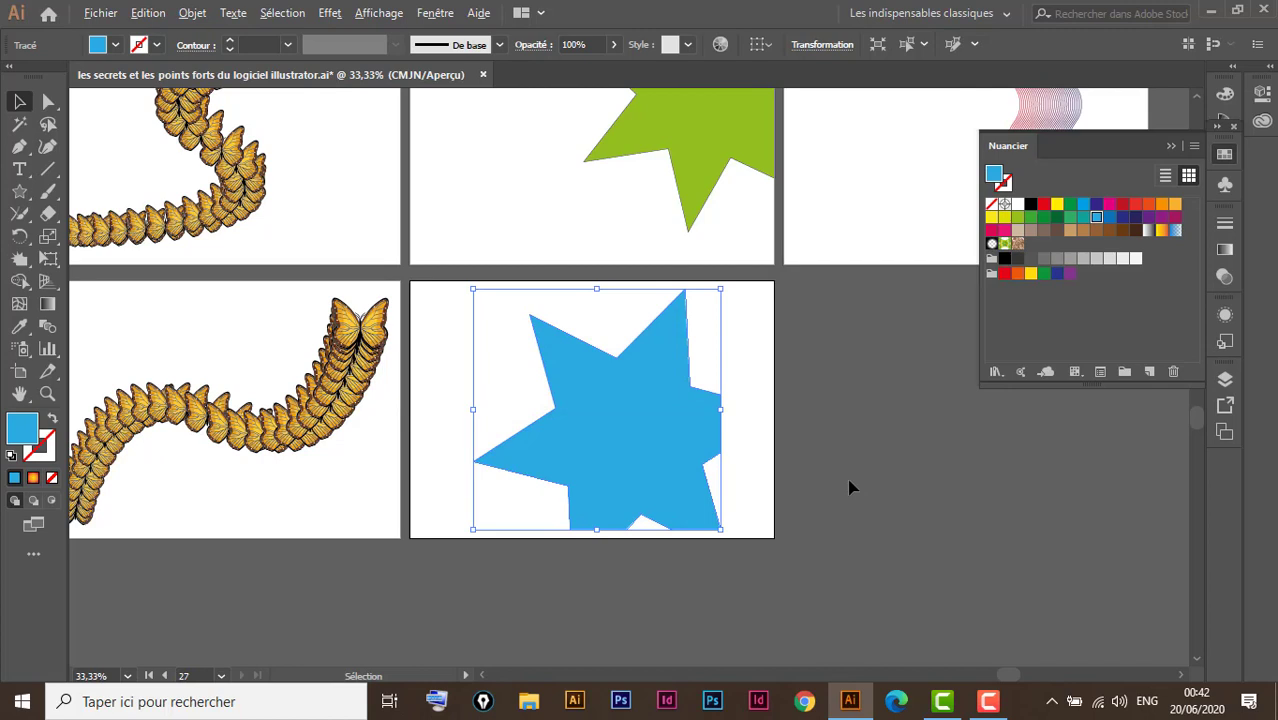
pyautogui.press('a')
pyautogui.hotkey('shift', 'Right')
pyautogui.hotkey('shift', 'Right')
pyautogui.hotkey('shift', 'Right')
pyautogui.hotkey('shift', 'Right')
pyautogui.hotkey('shift', 'Right')
pyautogui.hotkey('shift', 'Right')
pyautogui.hotkey('shift', 'Down')
pyautogui.hotkey('shift', 'Down')
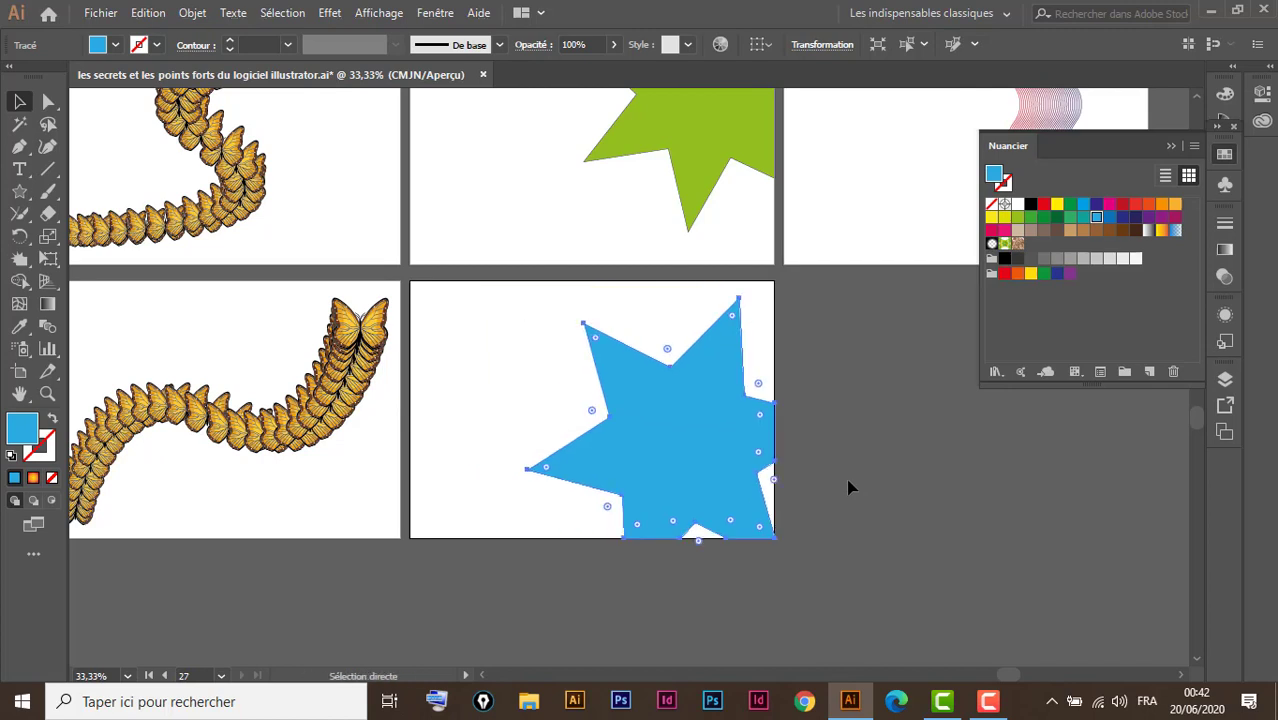
pyautogui.press('v')
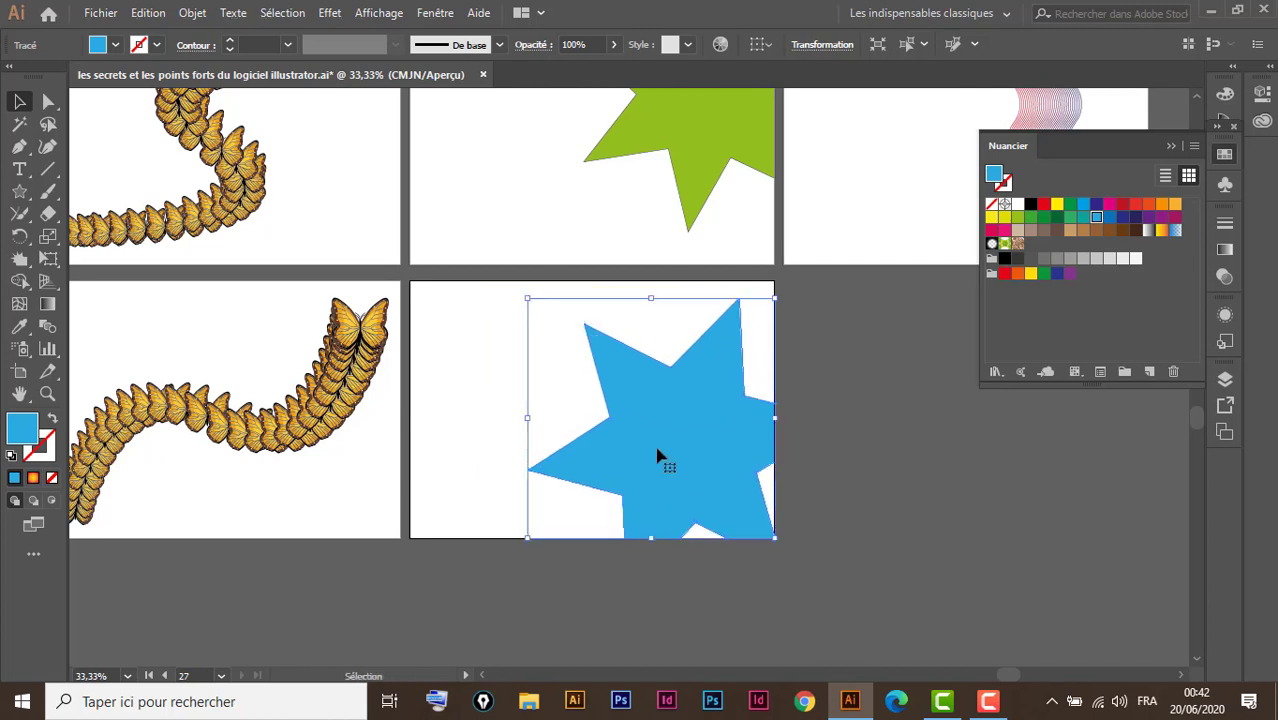
pyautogui.click(515, 400)
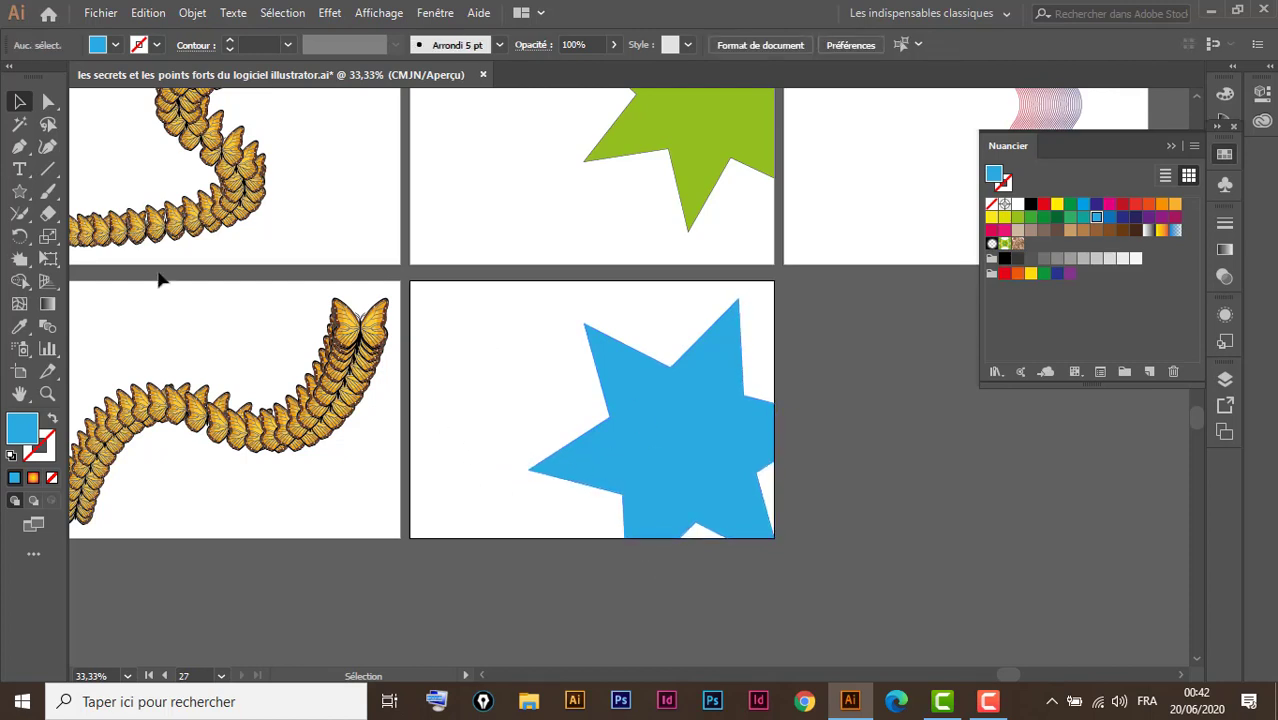
pyautogui.click(46, 214)
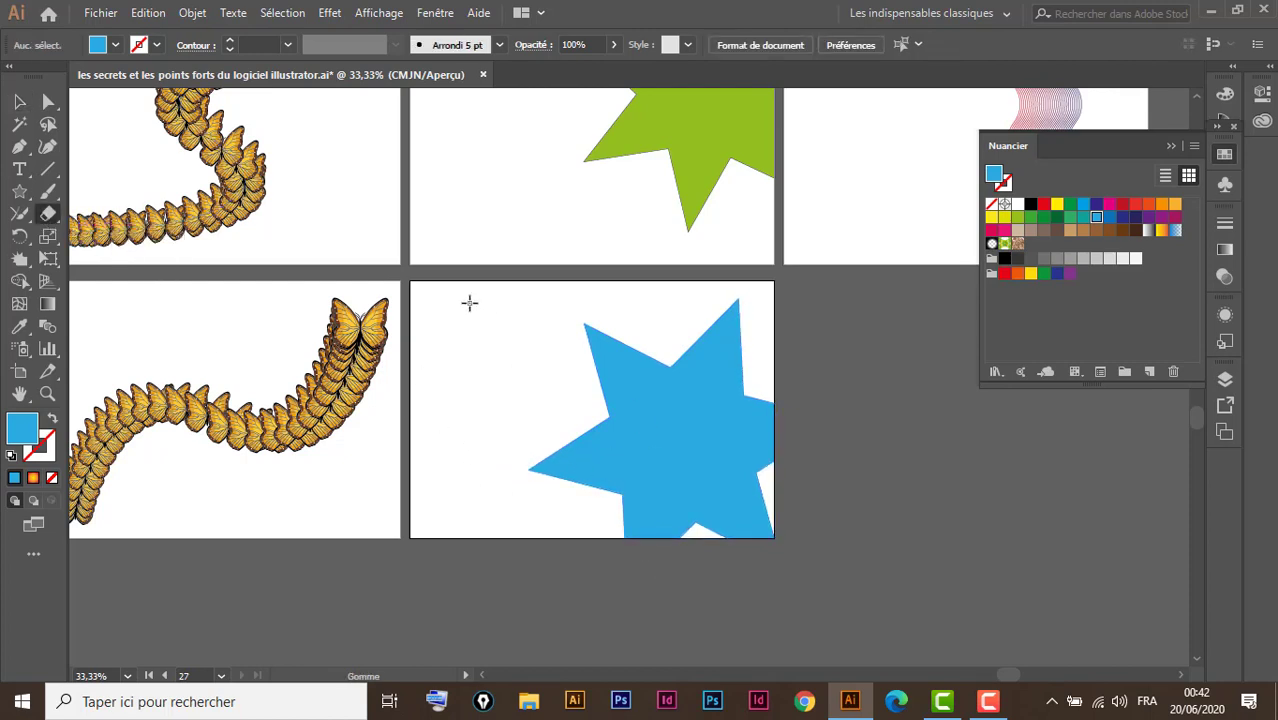
pyautogui.moveTo(465, 302); pyautogui.dragTo(655, 593)
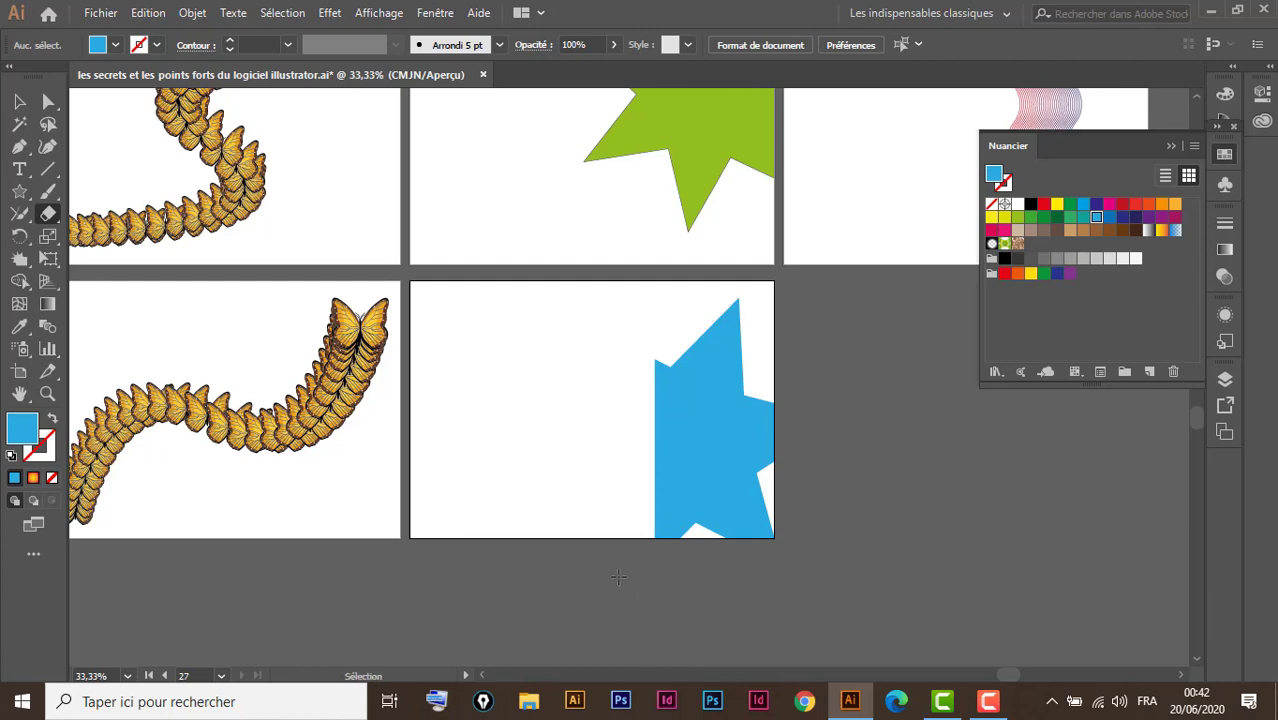
pyautogui.hotkey('ctrl', 'z')
pyautogui.click(18, 102)
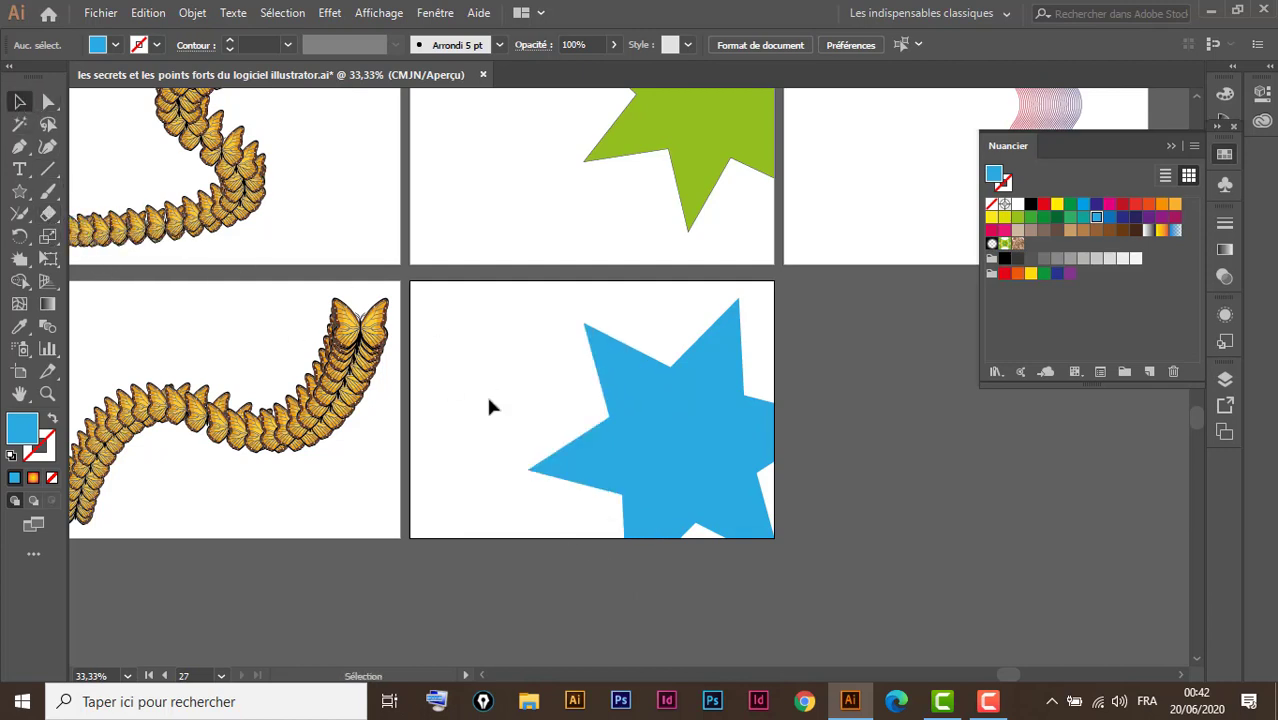
pyautogui.moveTo(903, 405); pyautogui.dragTo(577, 461)
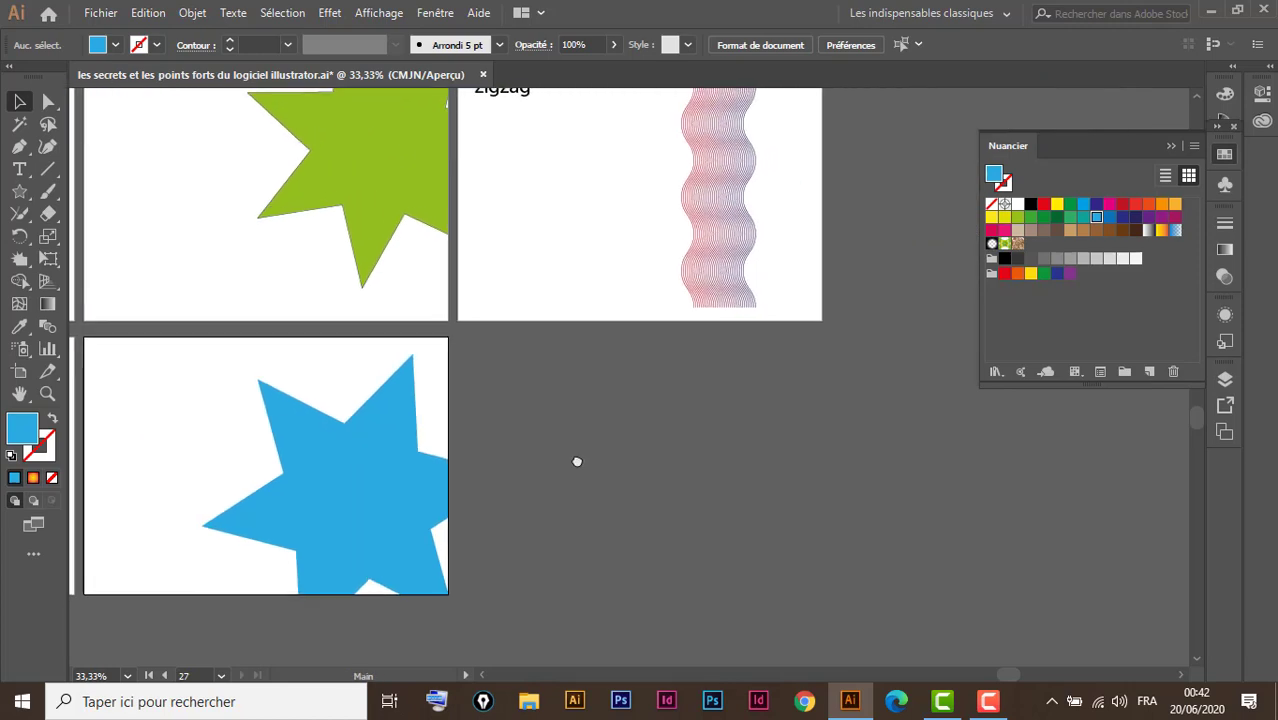
# Step: Add Plan de travail 29 as a new artboard beside the blue star's artboard
pyautogui.scroll(3, 662, 508)
pyautogui.hscroll(2, 662, 508)
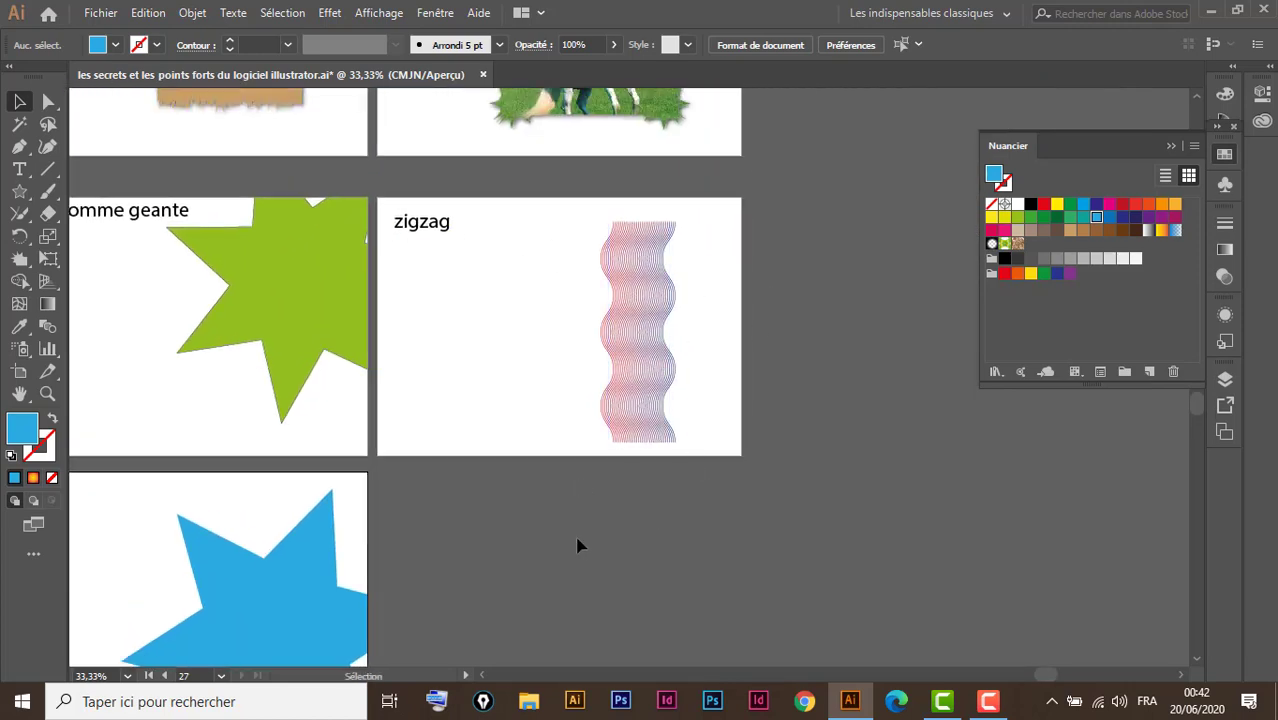
pyautogui.scroll(-3, 600, 480)
pyautogui.hscroll(-2, 600, 480)
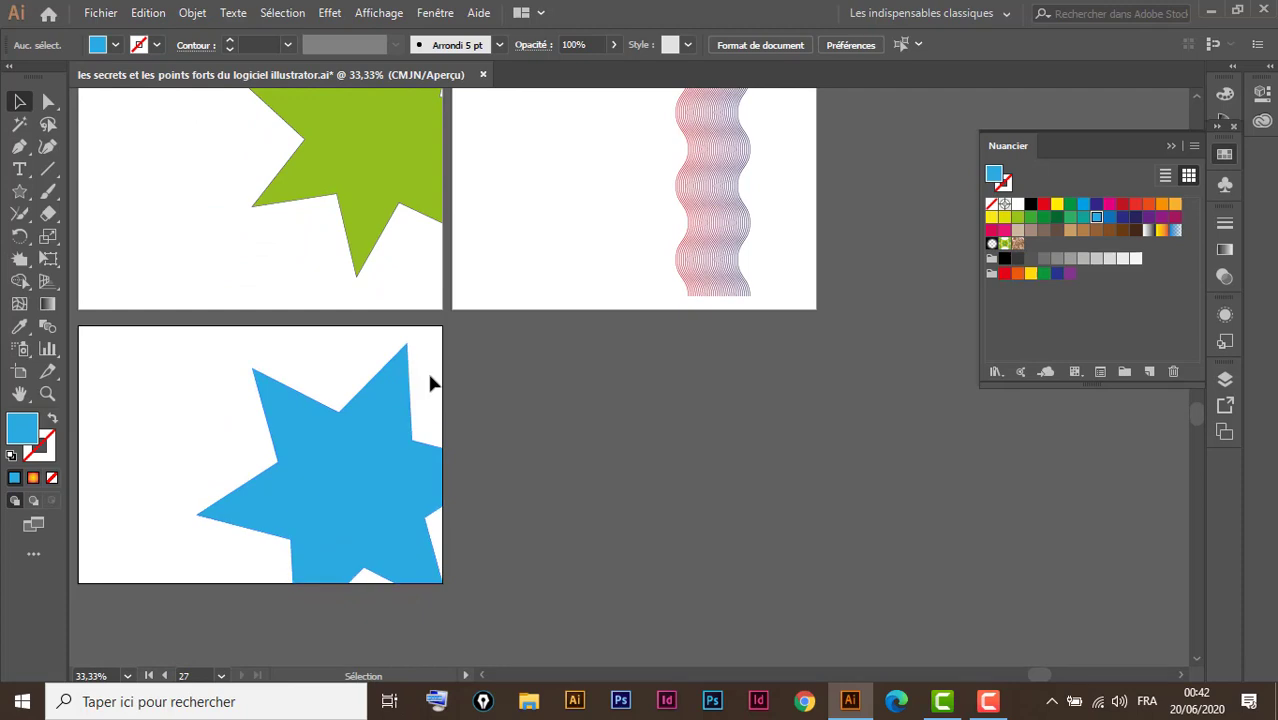
pyautogui.click(20, 371)
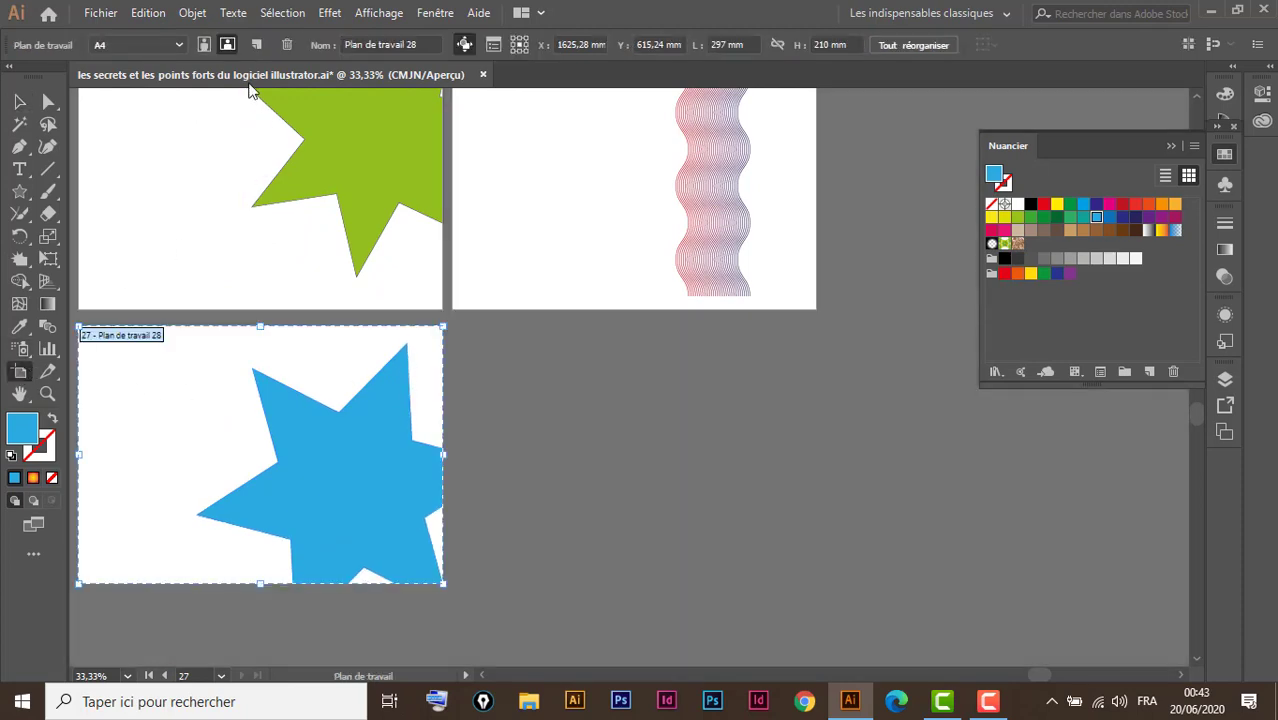
pyautogui.click(257, 46)
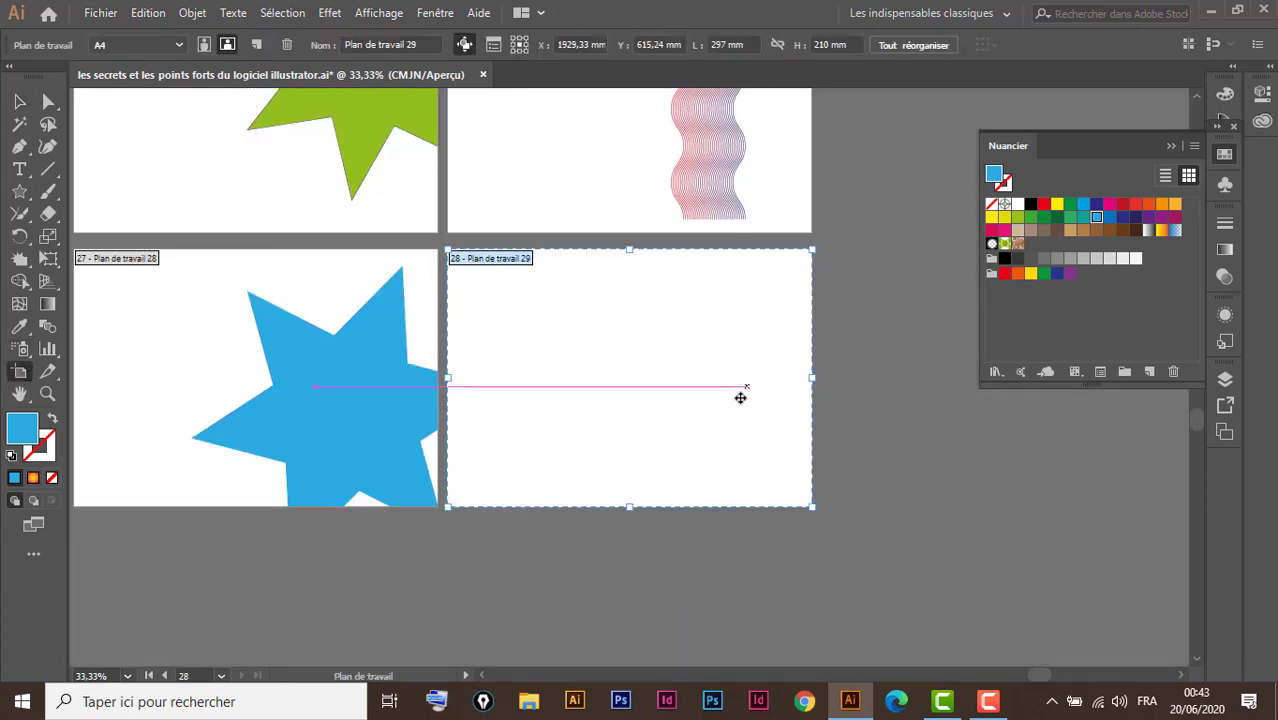
pyautogui.moveTo(664, 322); pyautogui.dragTo(673, 428)
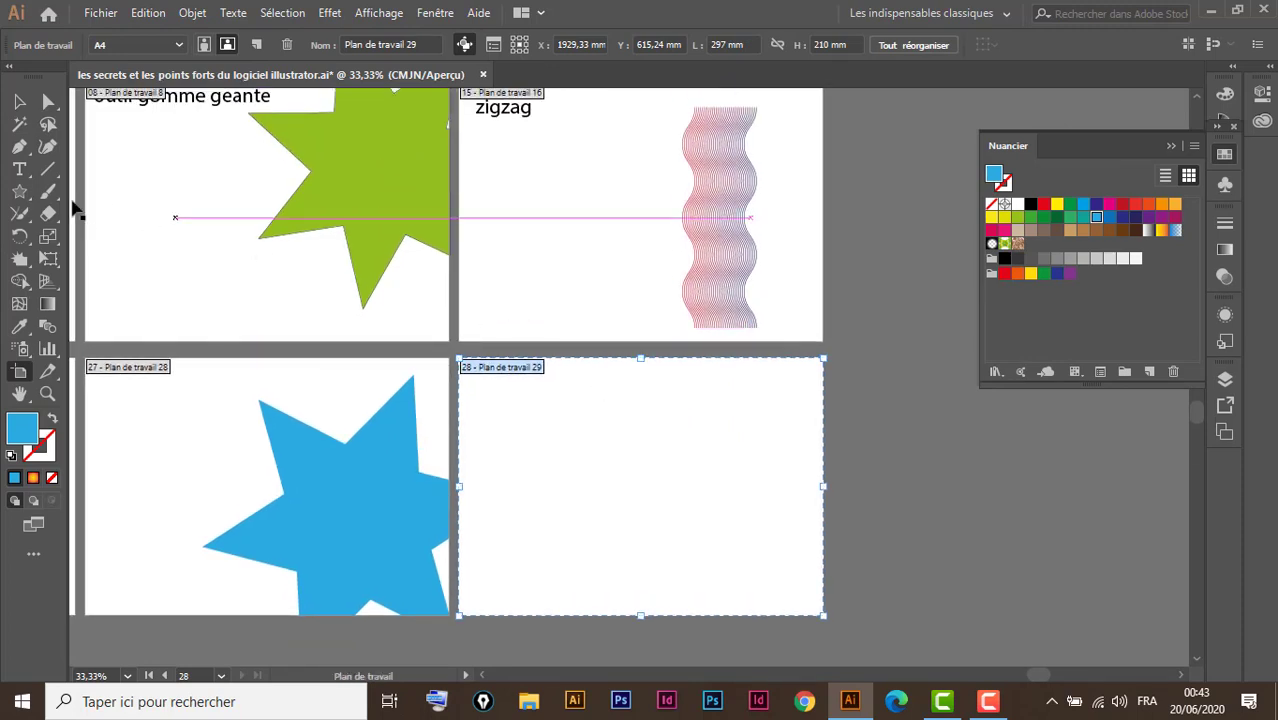
pyautogui.click(47, 169)
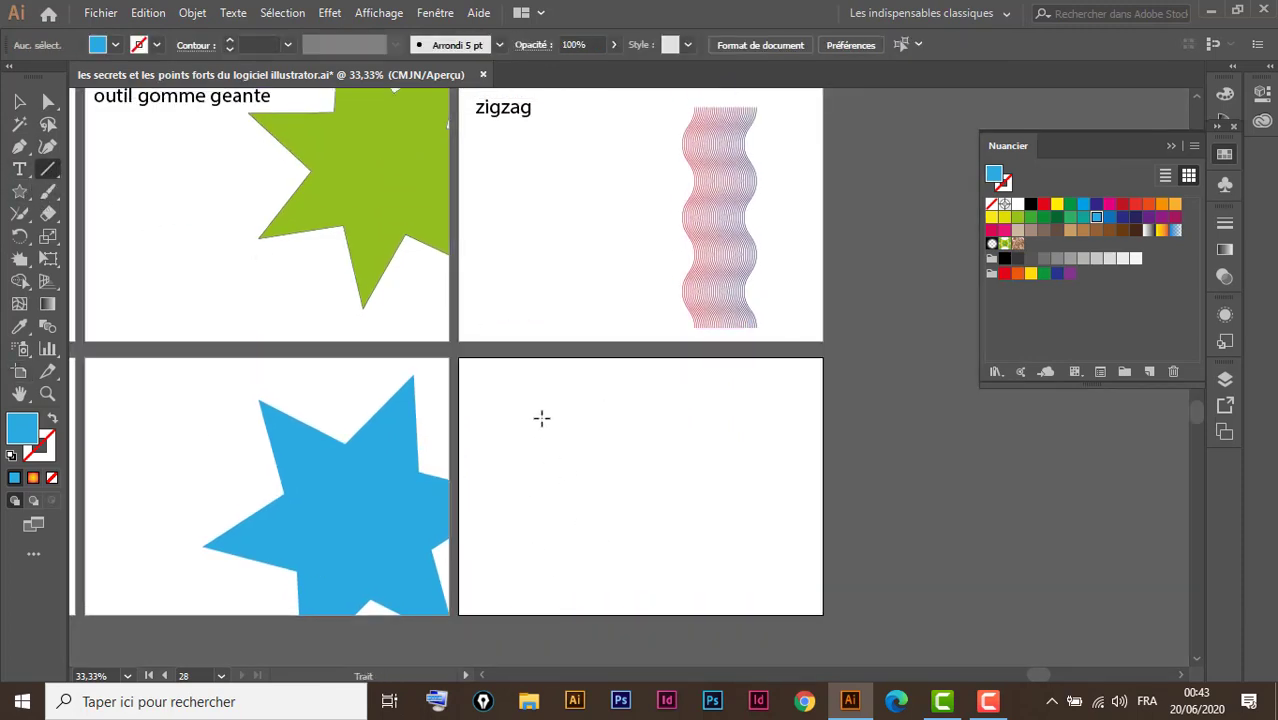
# Step: Draw a vertical line on the new artboard and give it a 1 pt Rouge CMJN stroke
pyautogui.moveTo(523, 375); pyautogui.dragTo(531, 597)
pyautogui.click(19, 101)
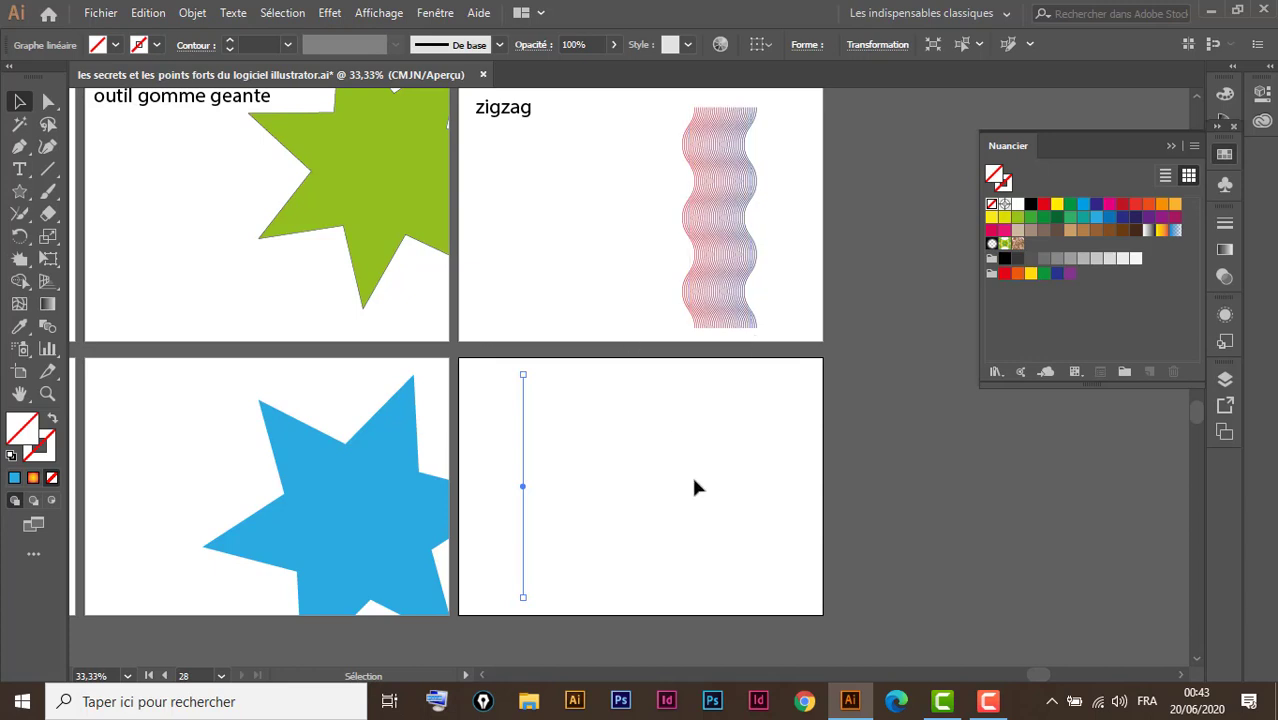
pyautogui.click(157, 45)
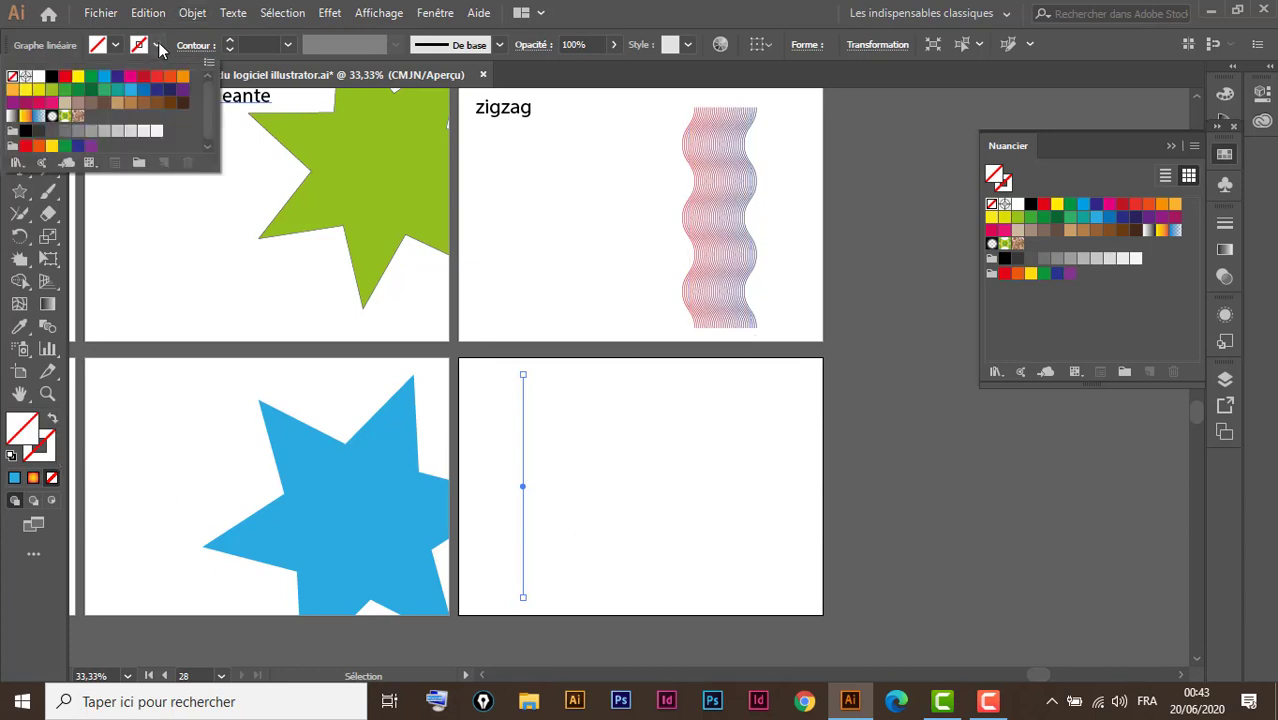
pyautogui.click(65, 77)
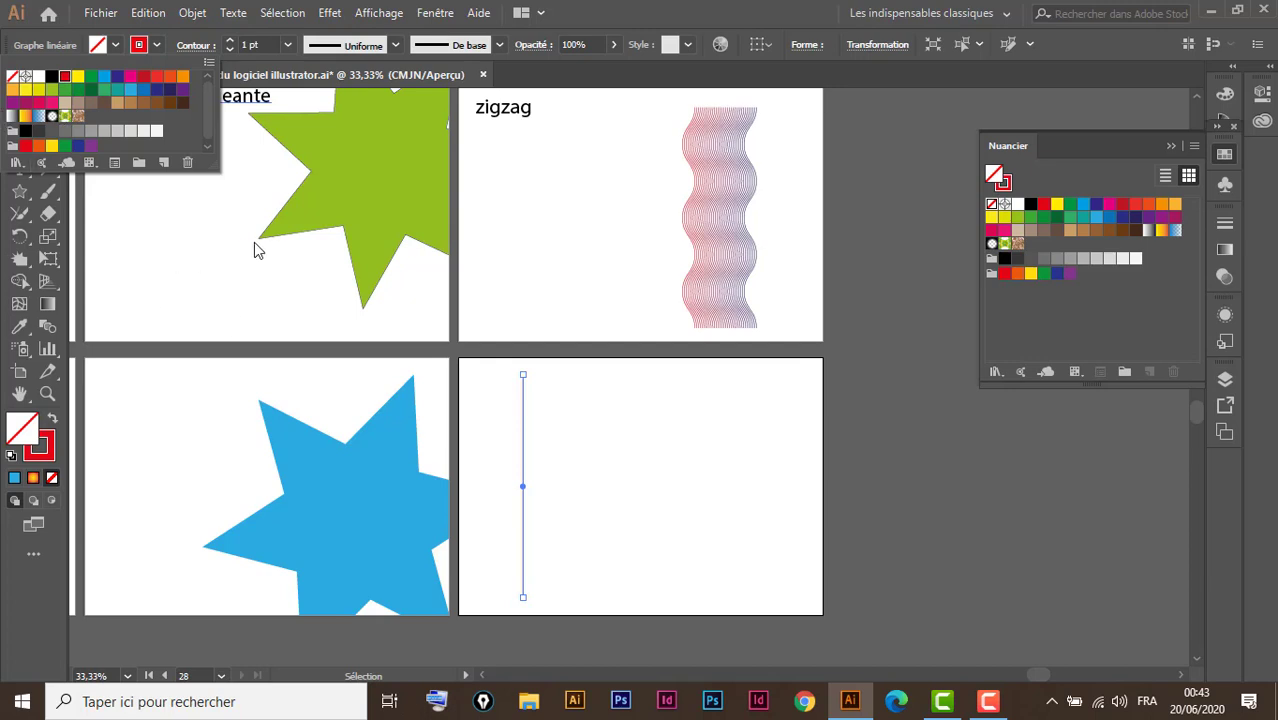
pyautogui.click(220, 263)
pyautogui.click(607, 451)
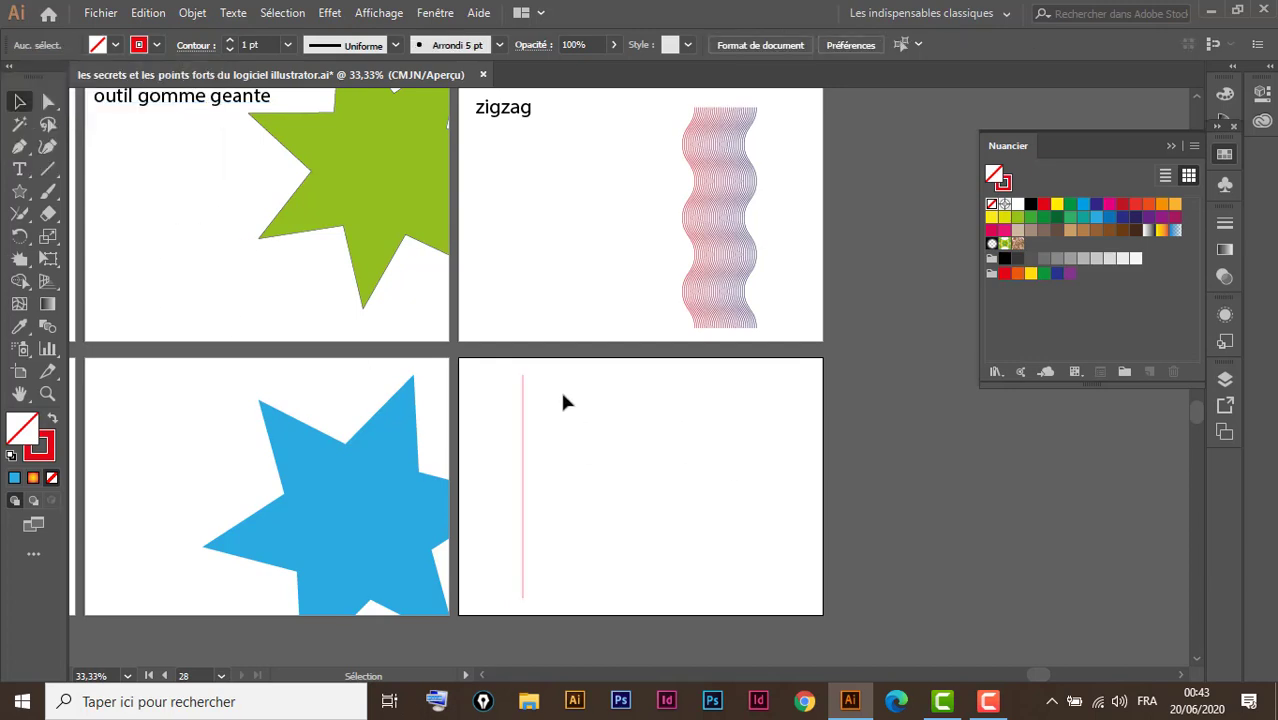
pyautogui.keyDown('ctrl'); pyautogui.click(622, 434); pyautogui.keyUp('ctrl')
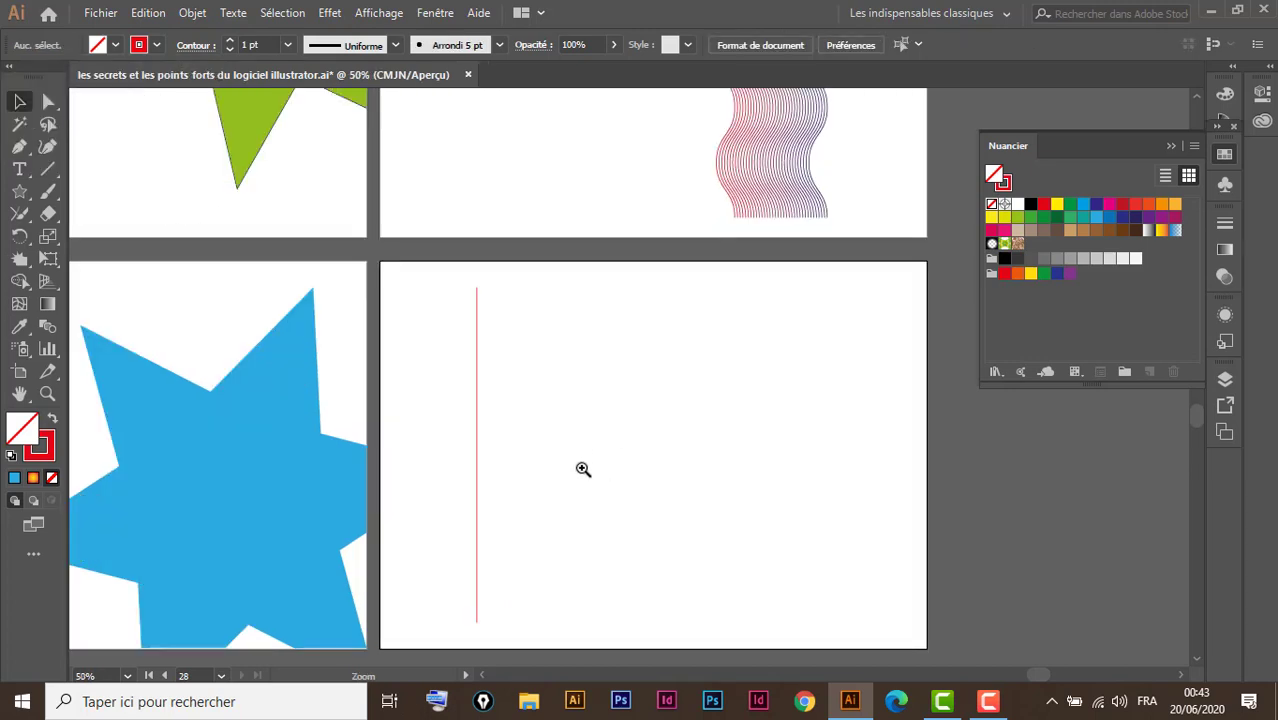
pyautogui.moveTo(505, 365); pyautogui.dragTo(458, 400)
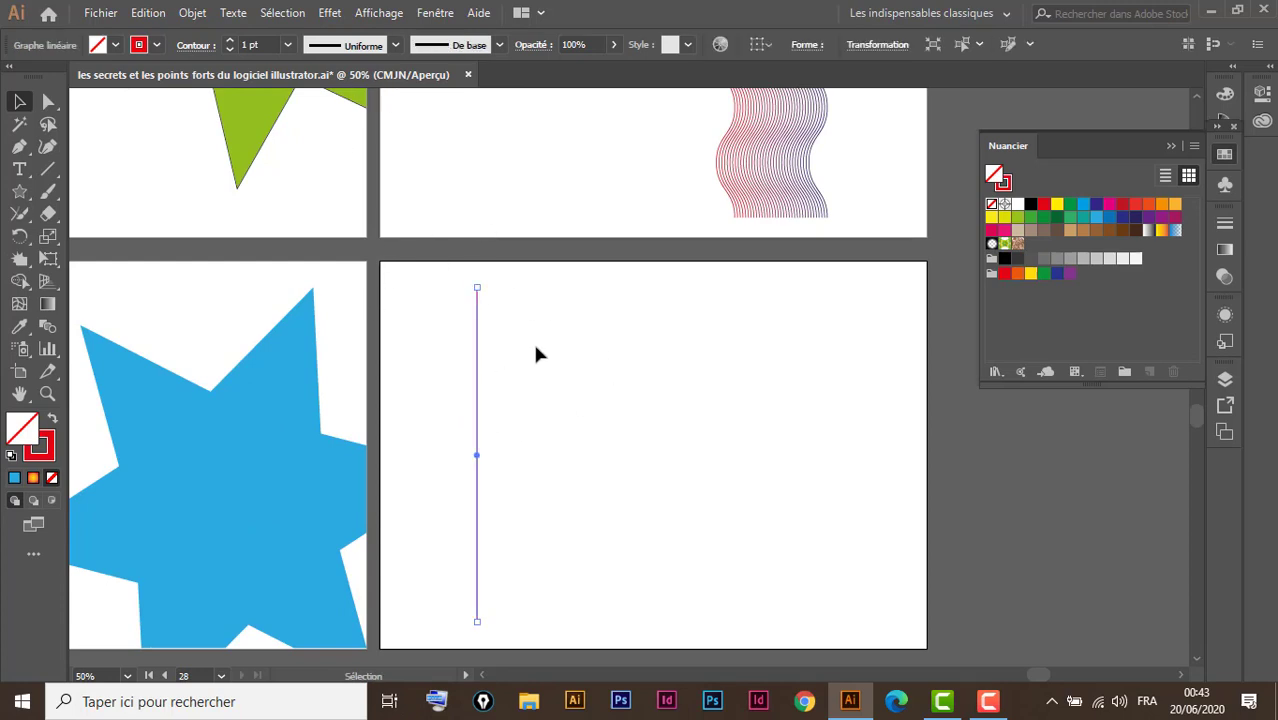
# Step: Open the Zigzag effect with preview on and set its size to 7 mm
pyautogui.click(331, 13)
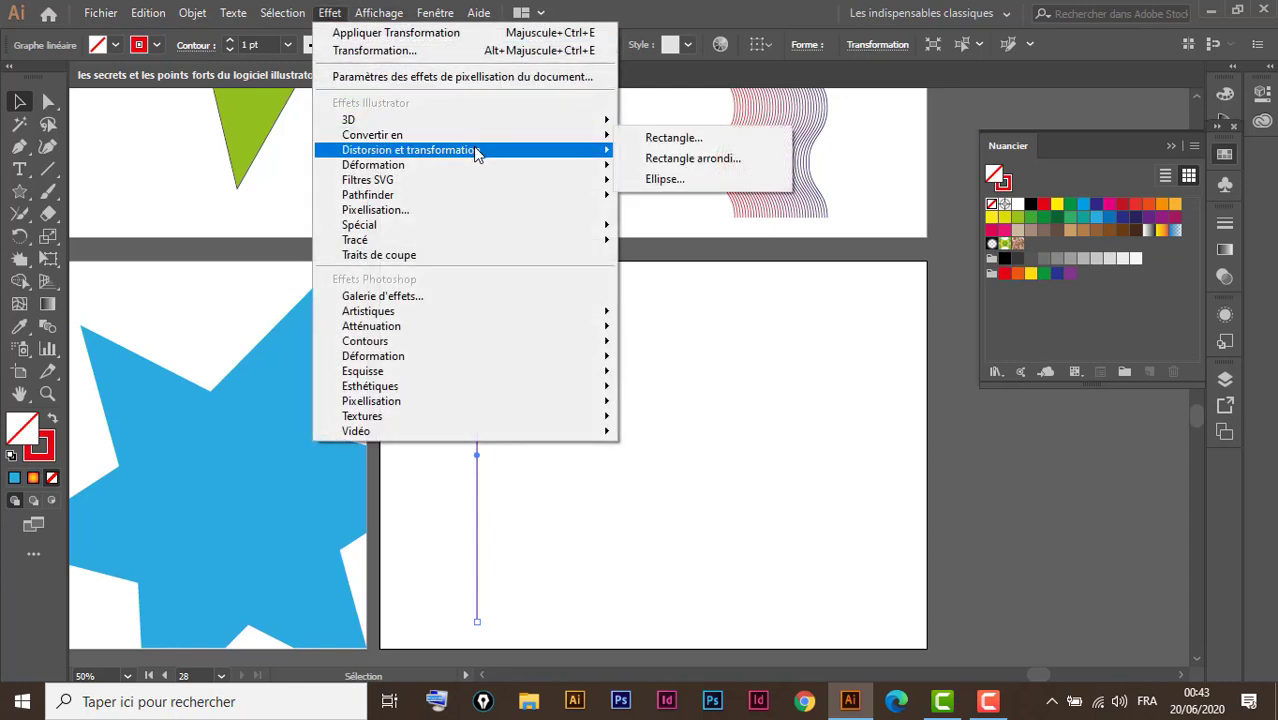
pyautogui.moveTo(411, 150)
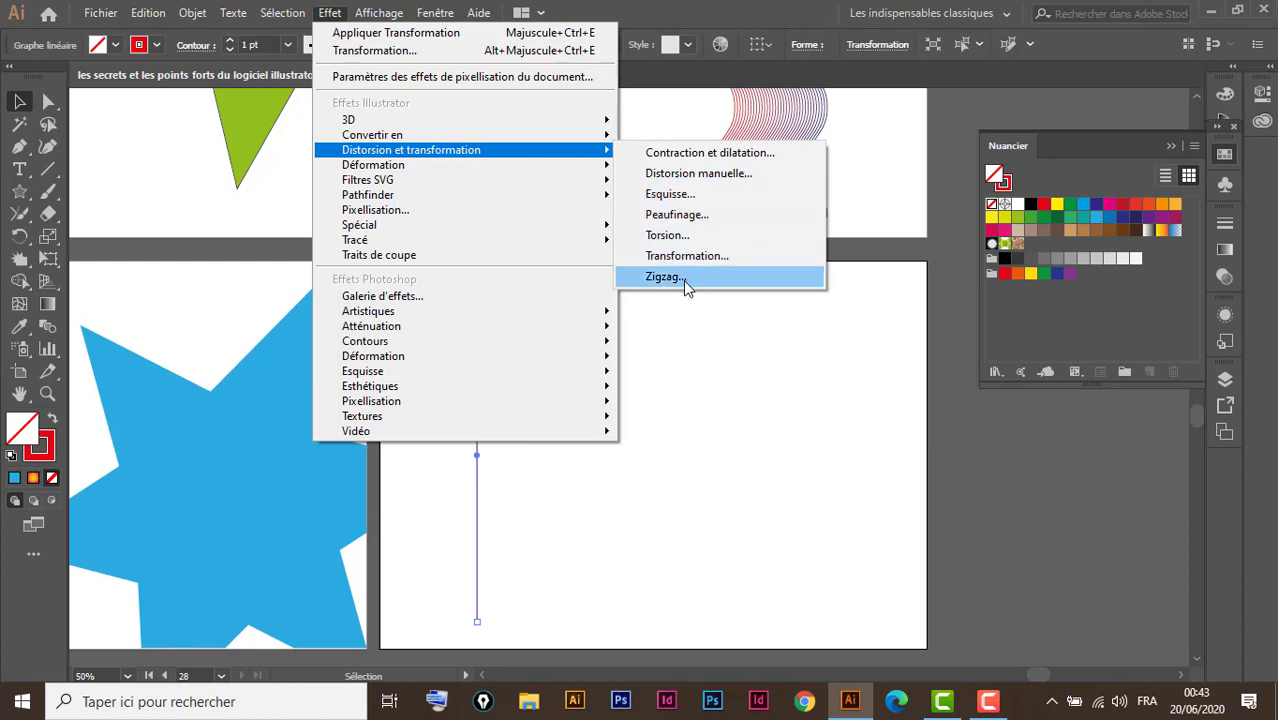
pyautogui.click(686, 280)
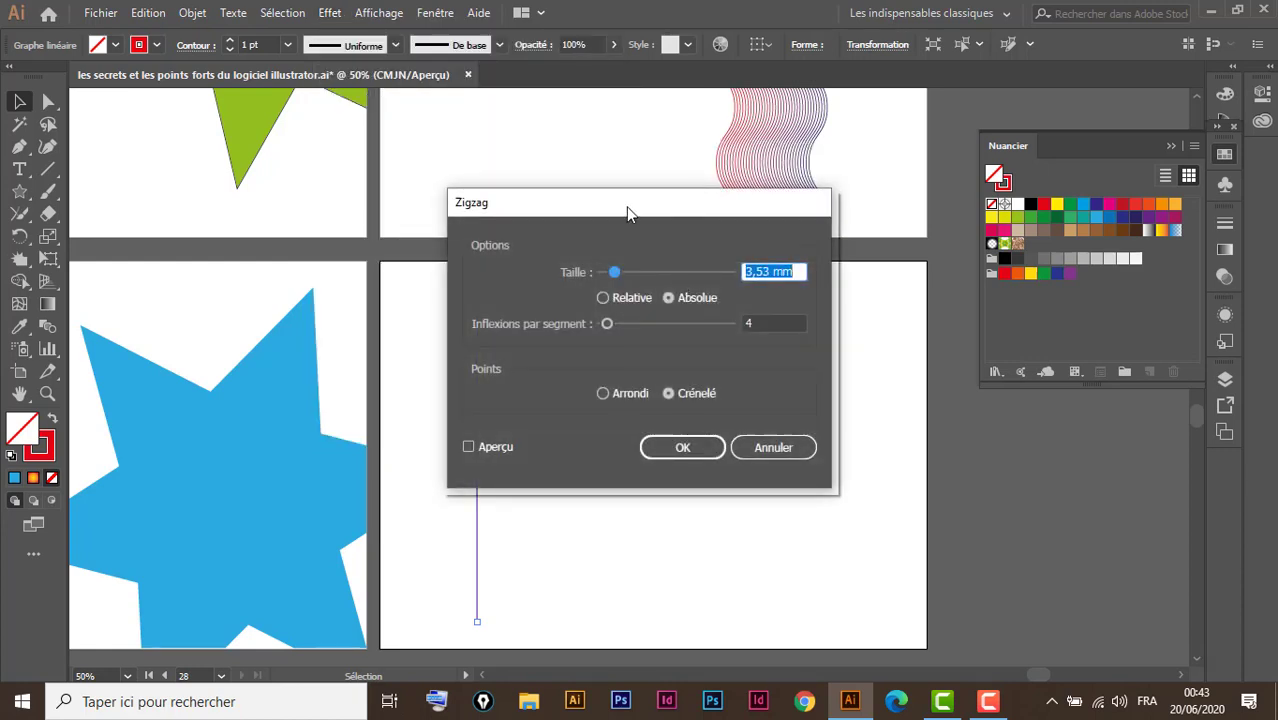
pyautogui.moveTo(626, 206); pyautogui.dragTo(951, 220)
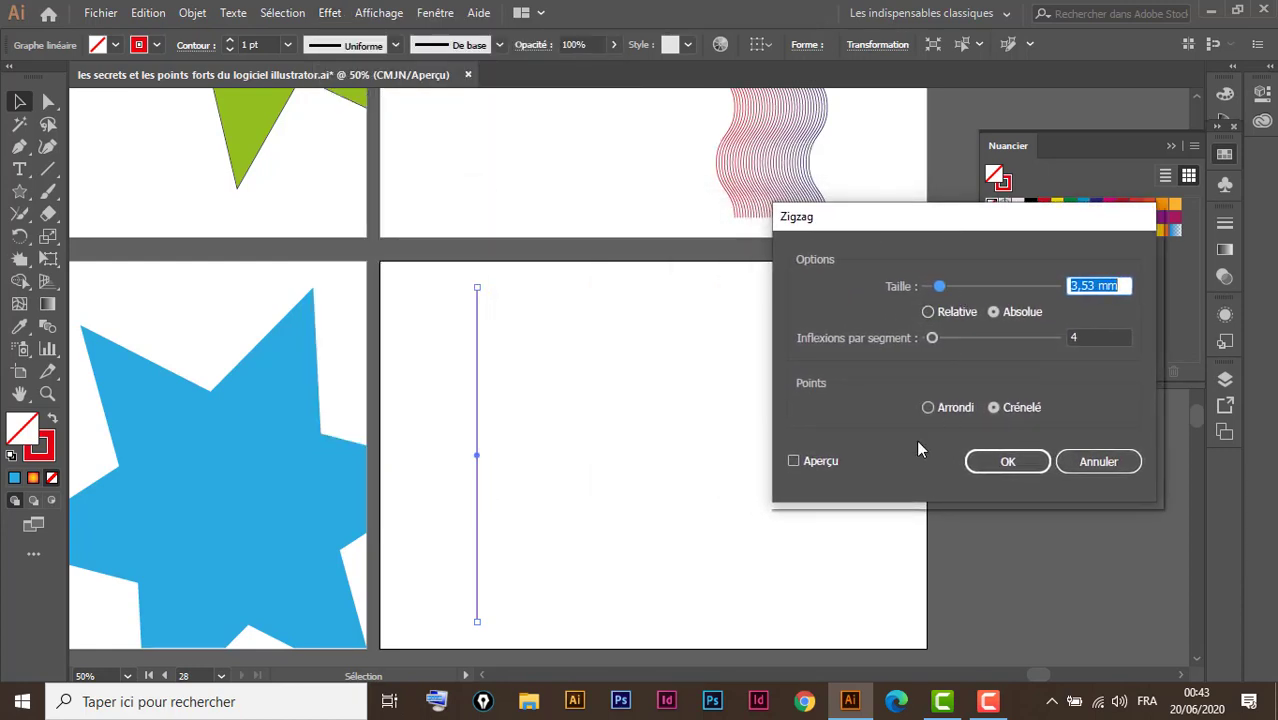
pyautogui.click(794, 461)
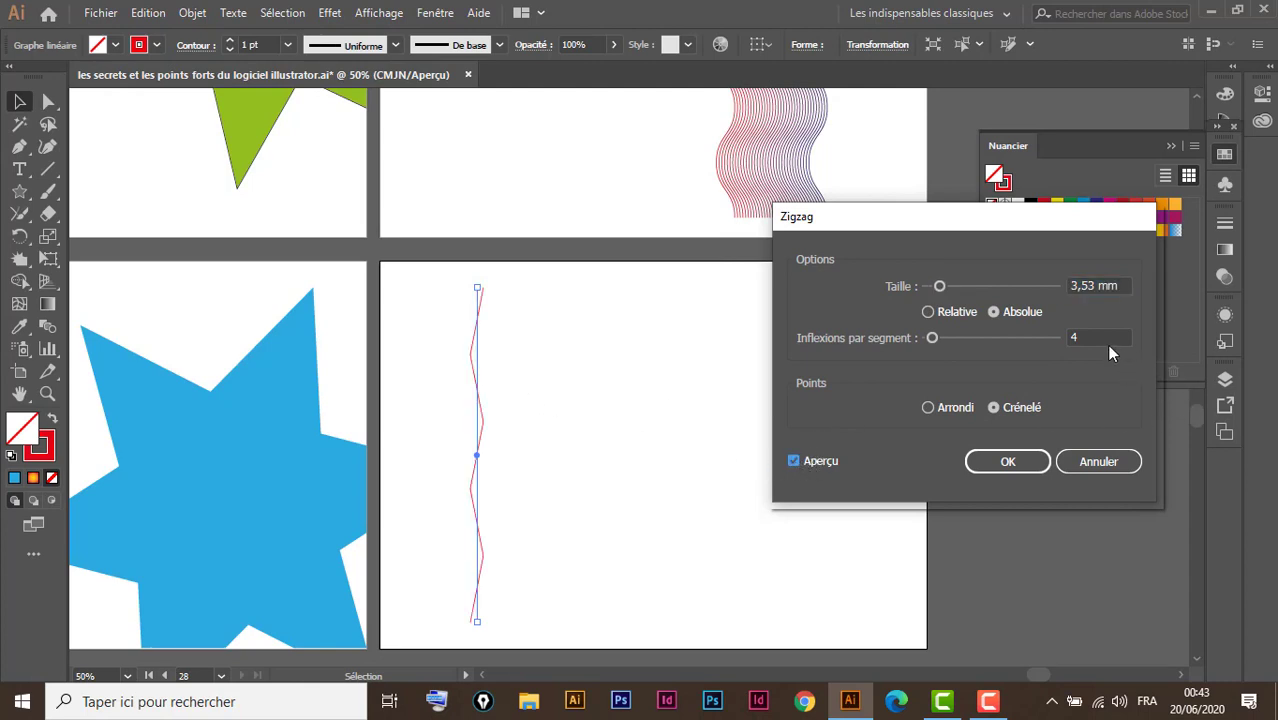
pyautogui.click(1090, 287)
pyautogui.hotkey('ctrl', 'a')
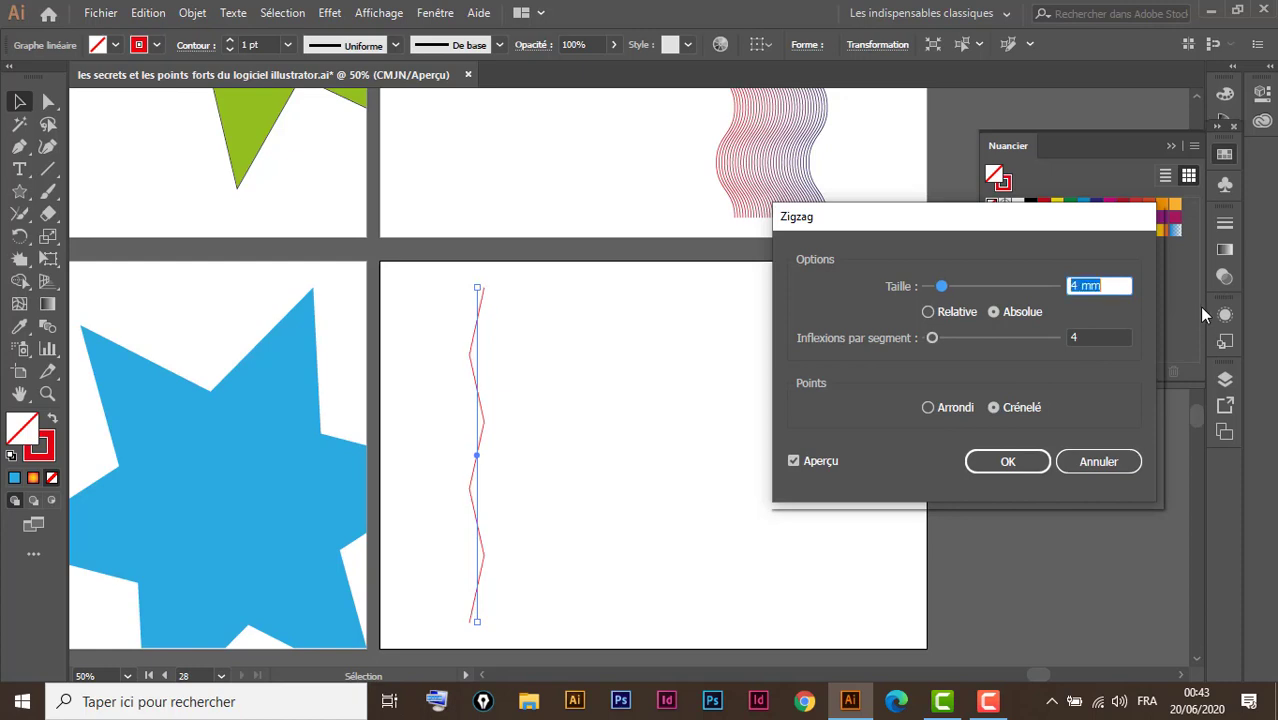
pyautogui.write('6')
pyautogui.press('Up')
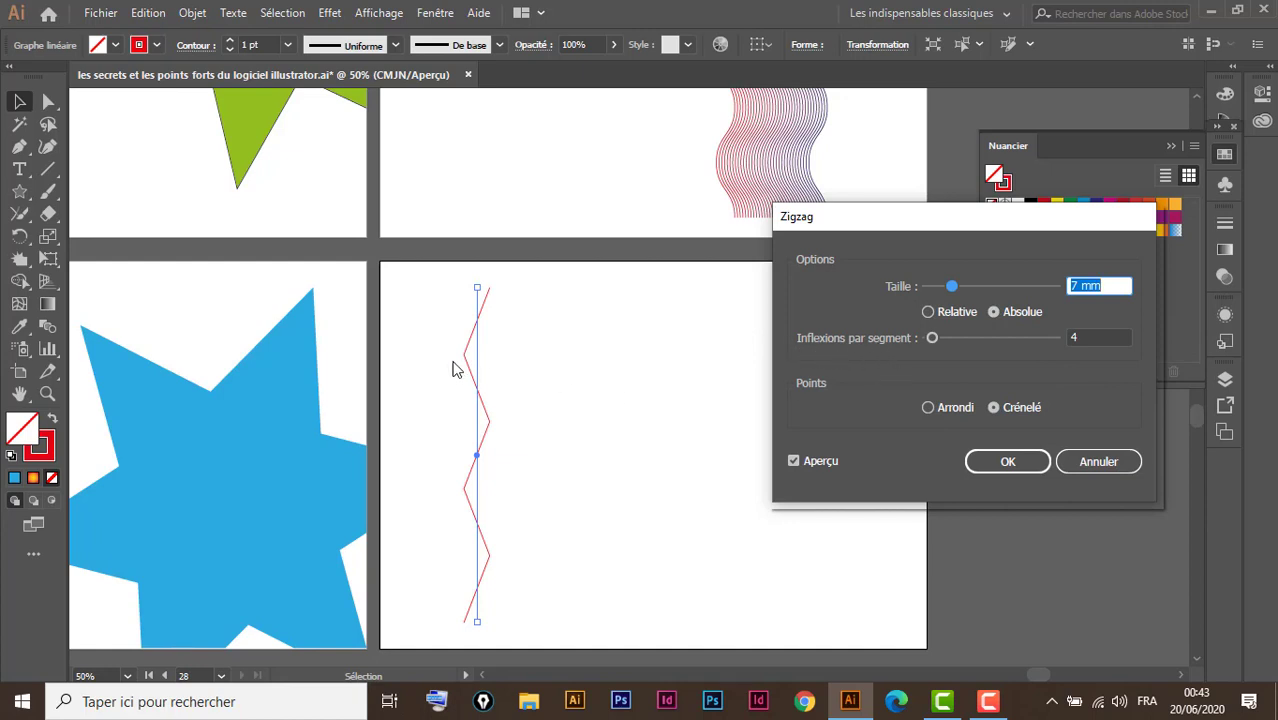
# Step: Set 5 ridges per segment and rounded points, reduce size to 4 mm, and apply
pyautogui.click(1098, 338)
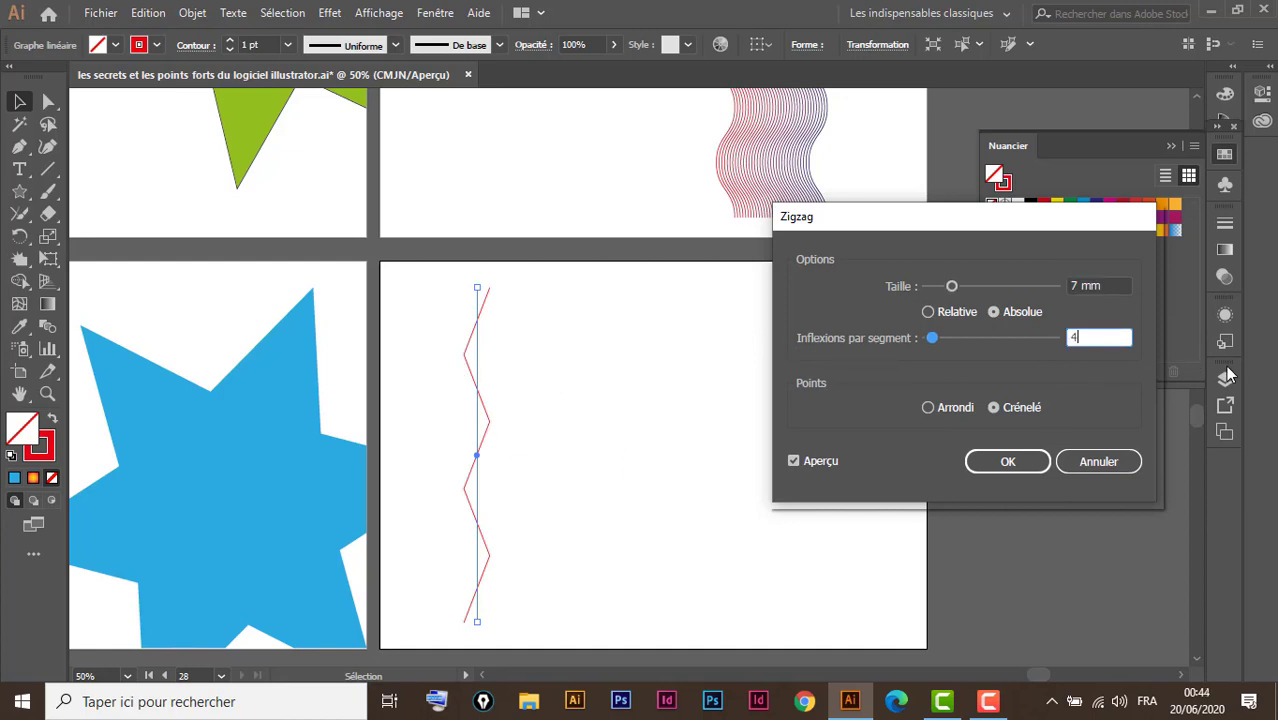
pyautogui.press('BackSpace')
pyautogui.write('5')
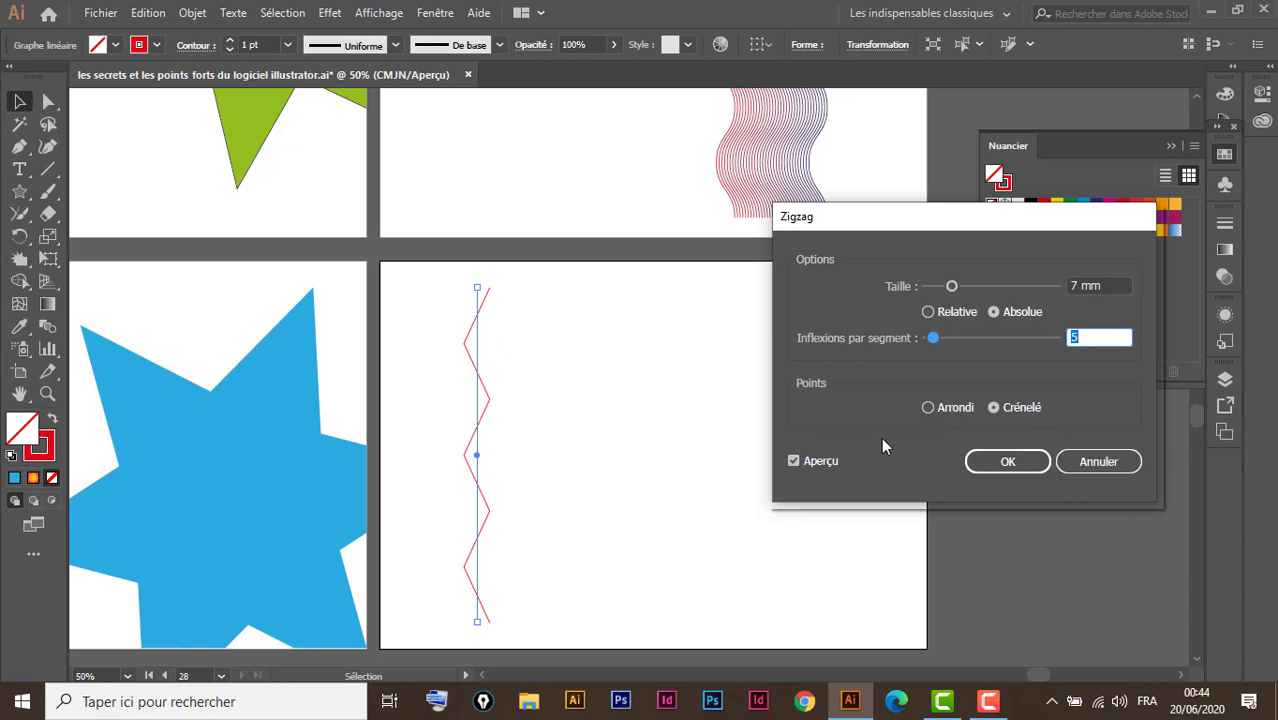
pyautogui.click(928, 408)
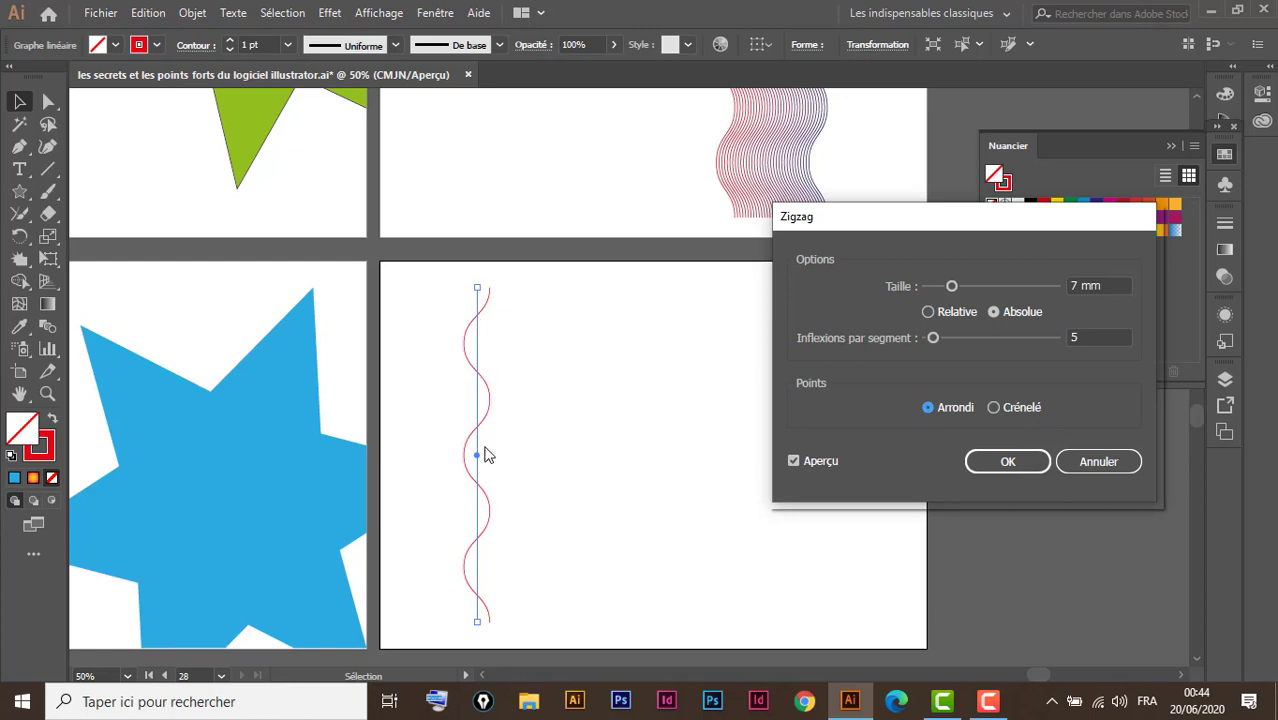
pyautogui.click(1087, 288)
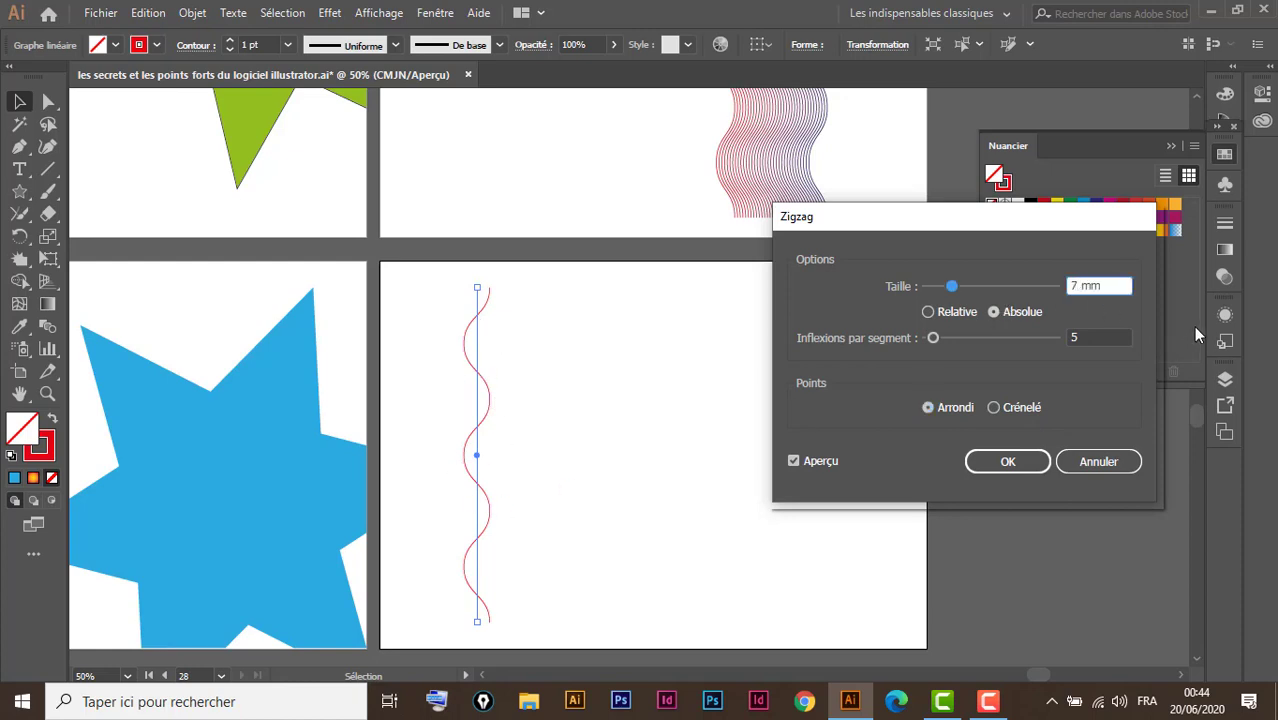
pyautogui.press('Down')
pyautogui.press('Down')
pyautogui.press('Down')
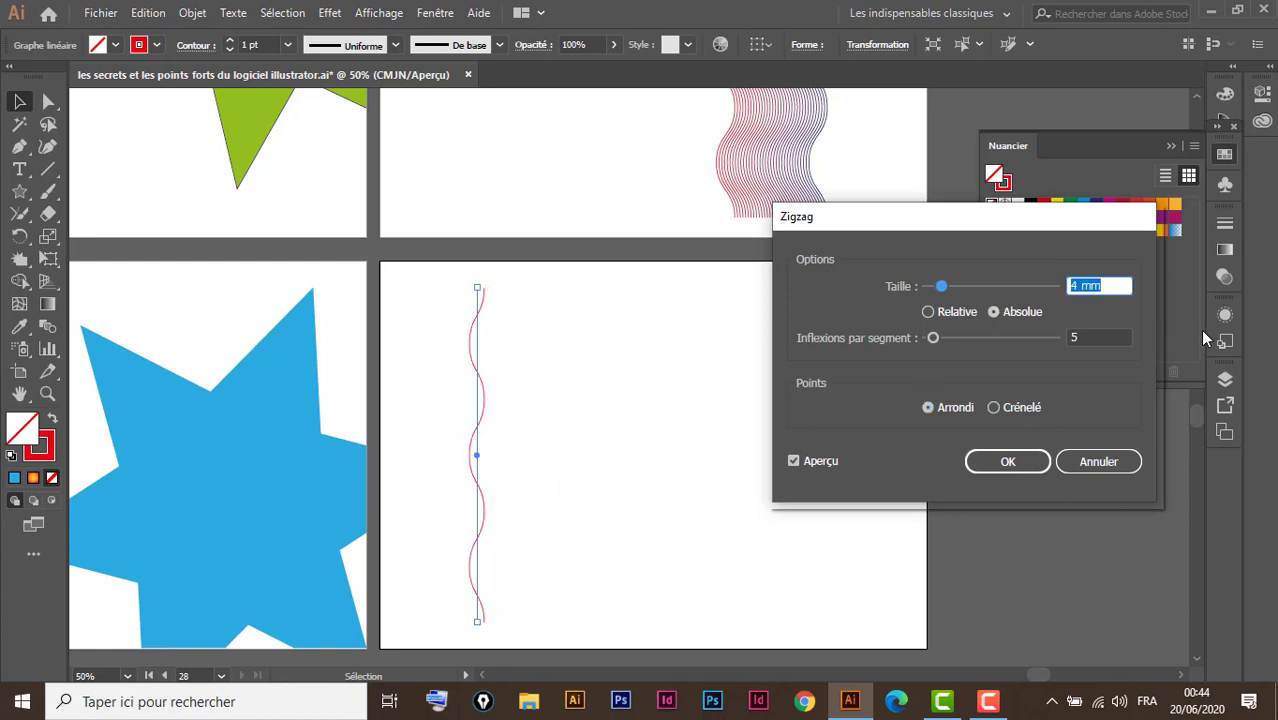
pyautogui.click(1010, 464)
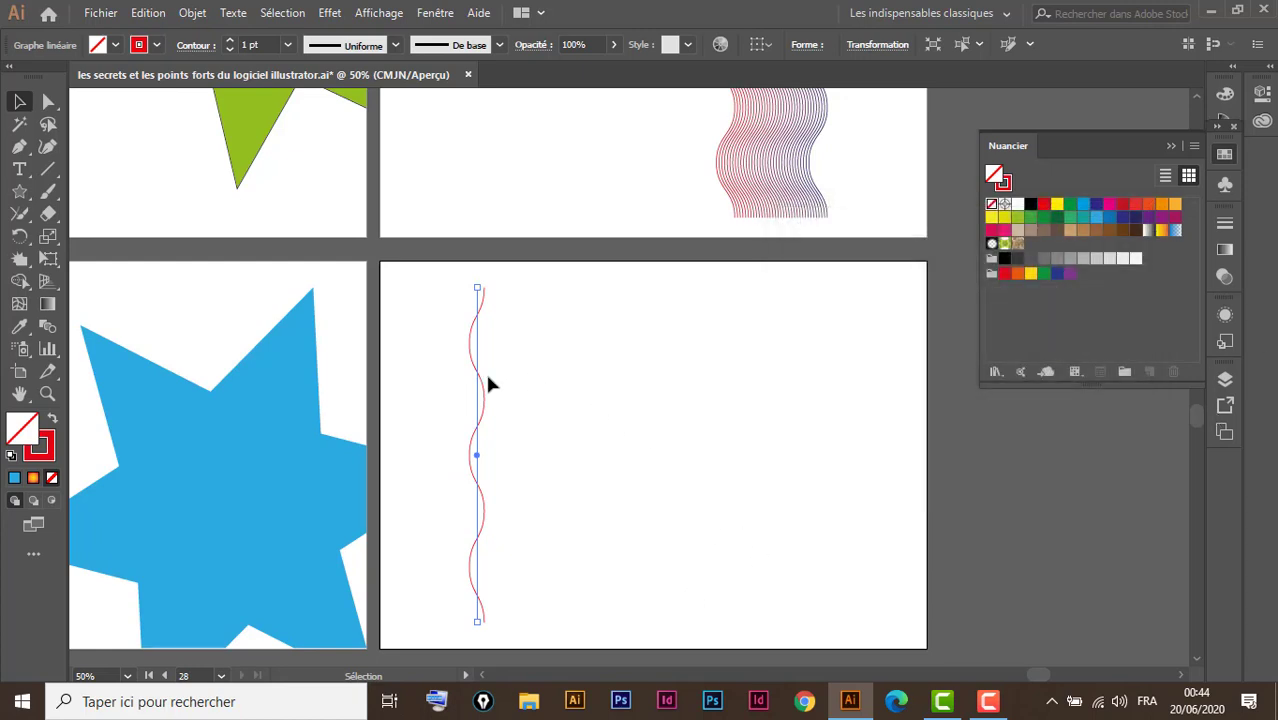
# Step: Copy the wavy line about 49 mm right, stroke it Bleu CMJN with no fill, and select both
pyautogui.moveTo(481, 383); pyautogui.dragTo(571, 381)
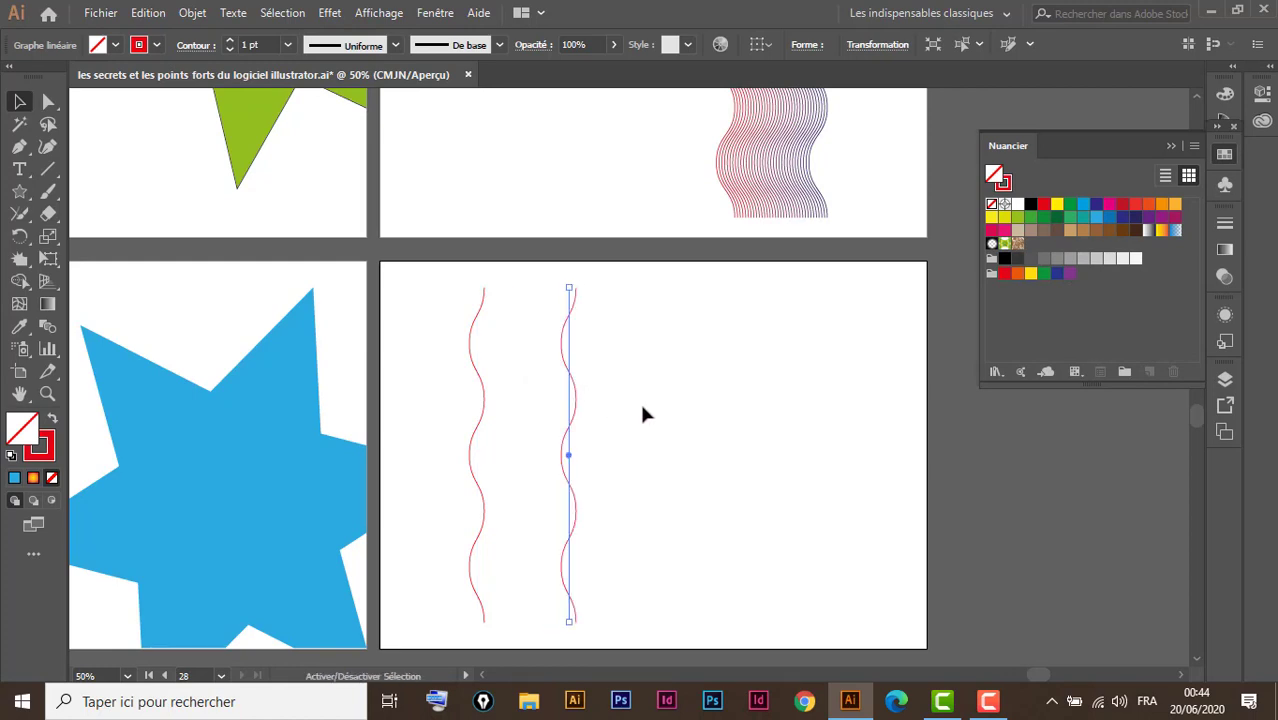
pyautogui.click(1094, 206)
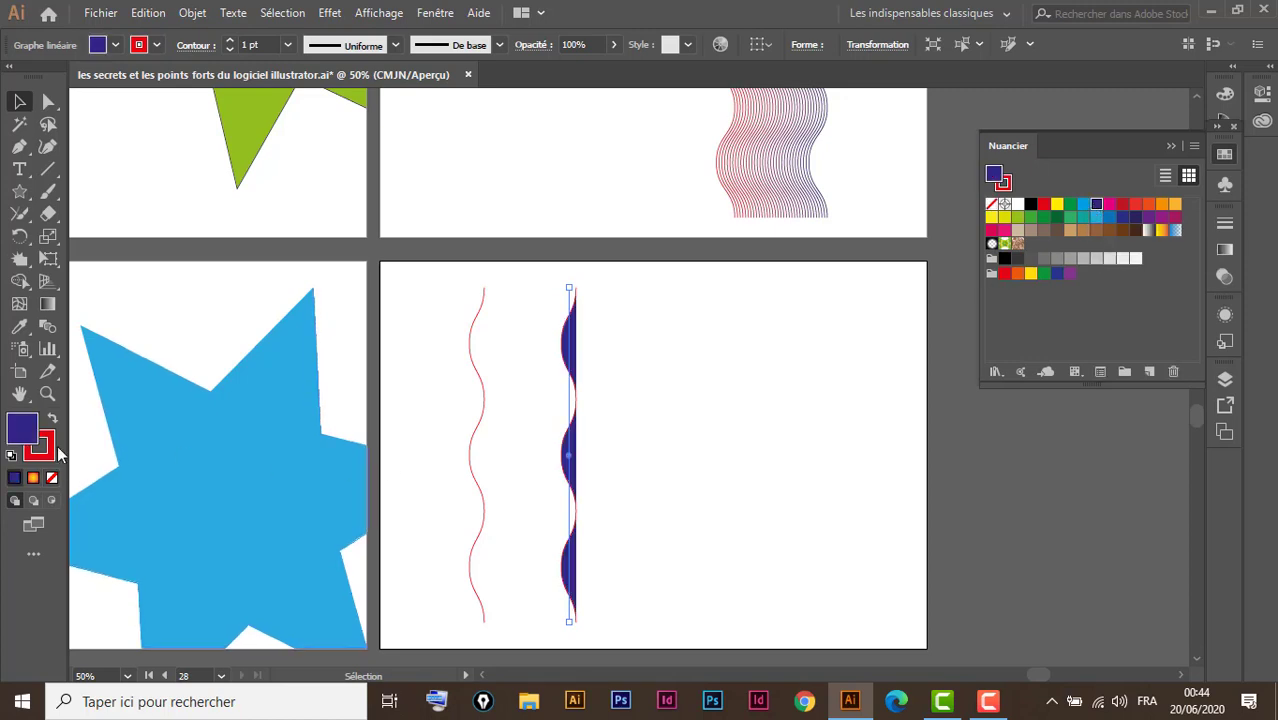
pyautogui.click(52, 419)
pyautogui.click(52, 478)
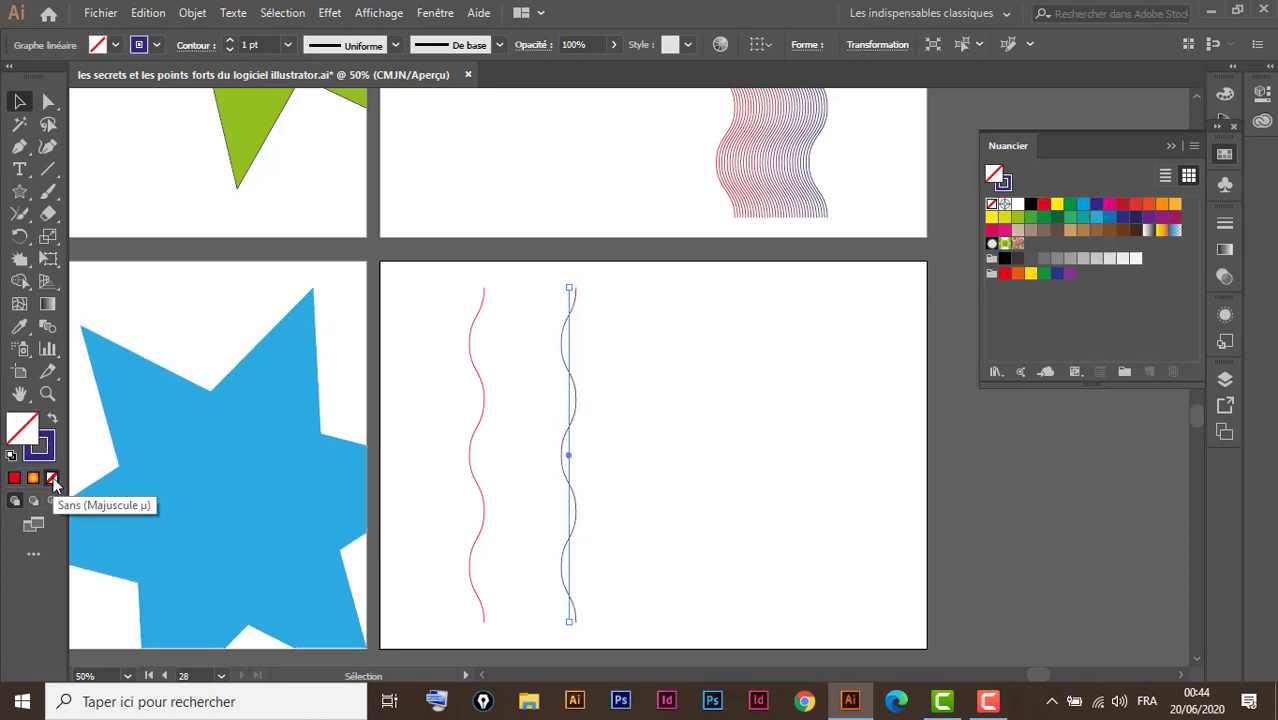
pyautogui.click(684, 345)
pyautogui.moveTo(708, 316); pyautogui.dragTo(443, 456)
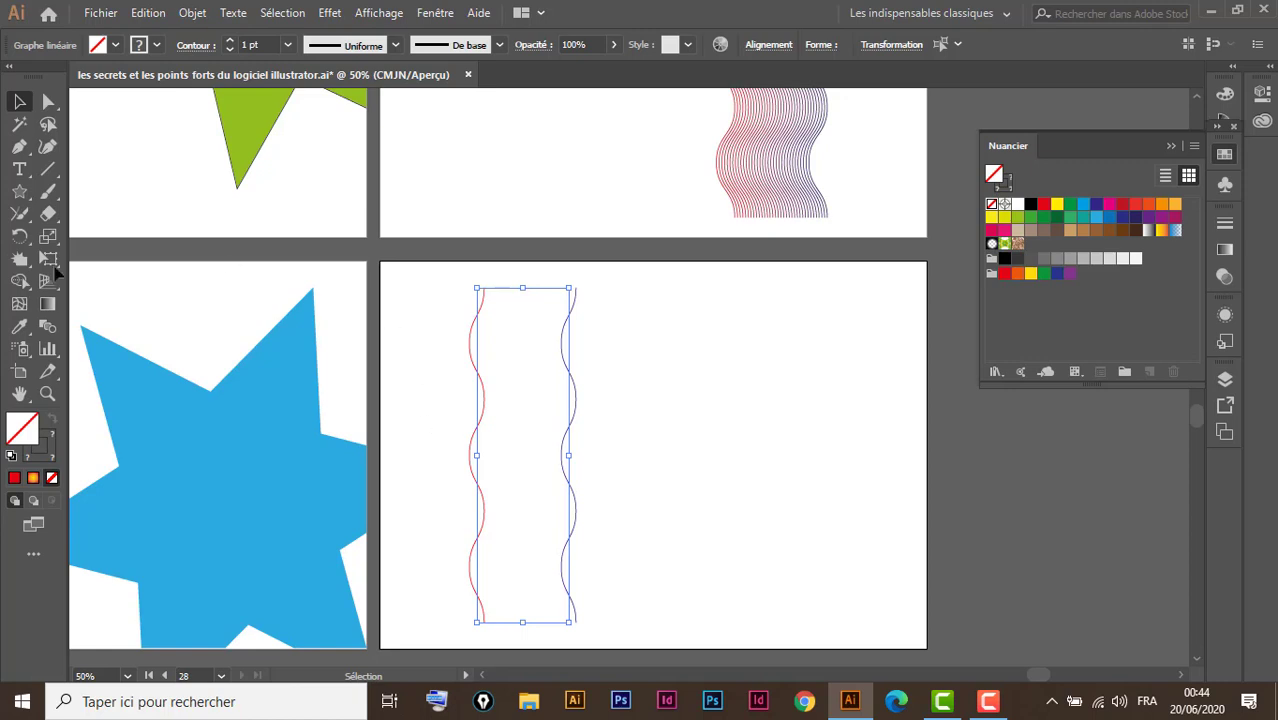
# Step: Blend the red wave's top anchor into the blue wave's top anchor with the Blend tool
pyautogui.click(47, 328)
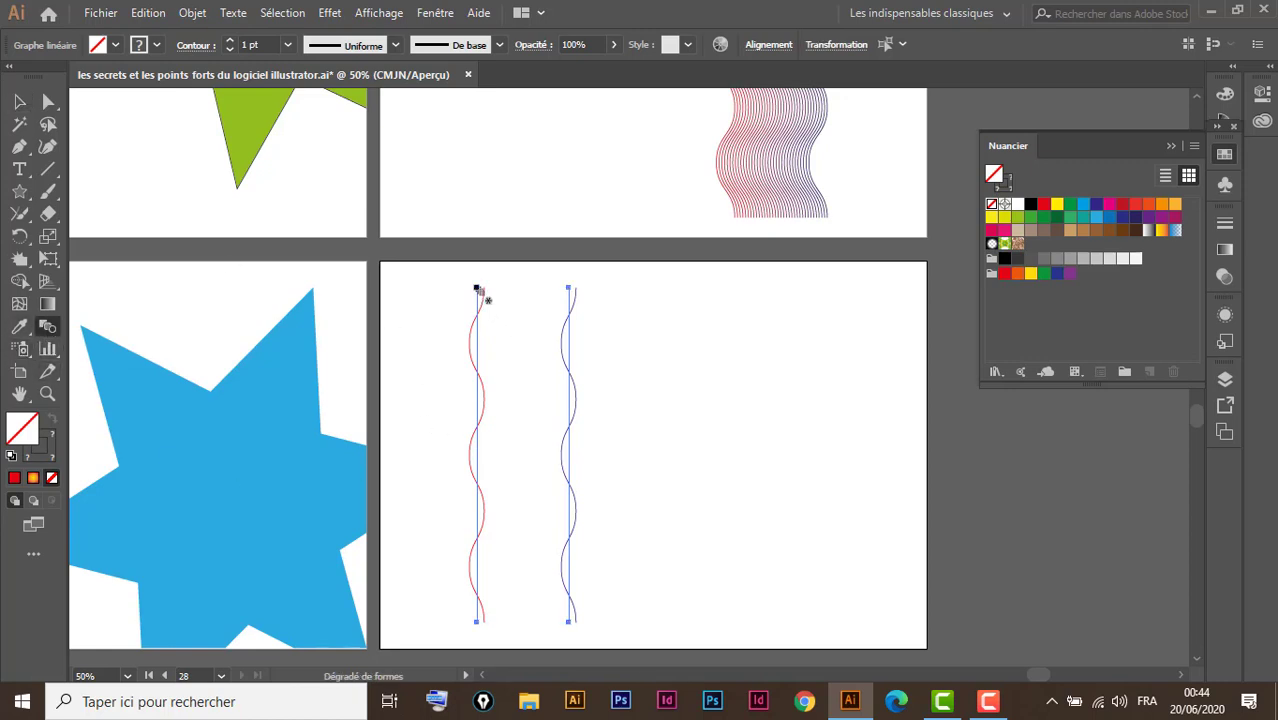
pyautogui.click(477, 289)
pyautogui.click(569, 291)
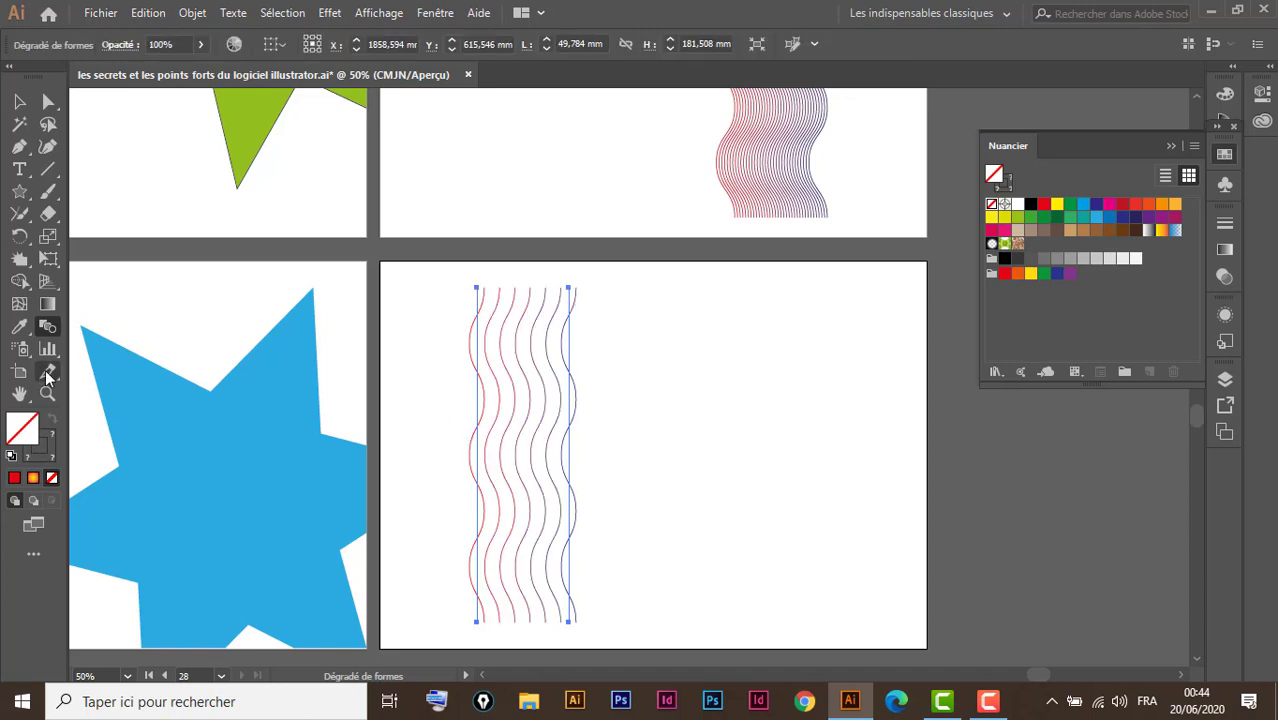
# Step: Set the blend options to Etapes (specified steps) with 22 steps, using live preview
pyautogui.doubleClick(48, 326)
pyautogui.moveTo(268, 157); pyautogui.dragTo(758, 271)
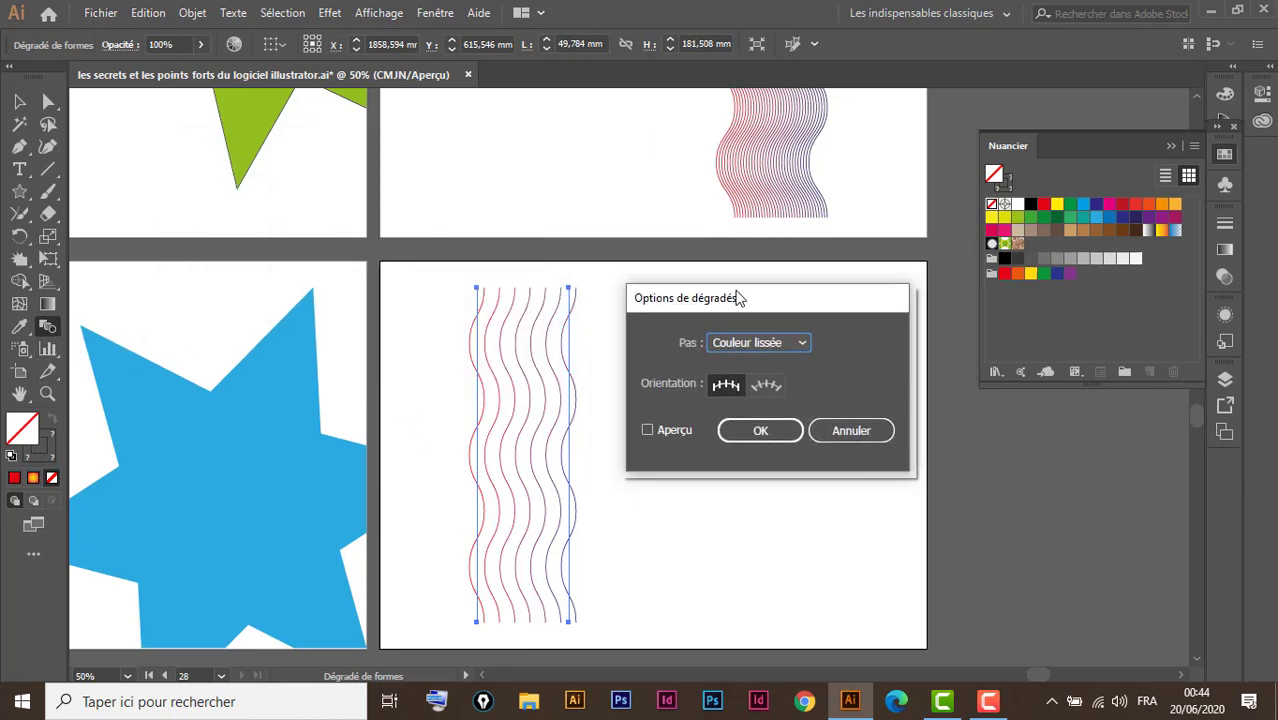
pyautogui.click(659, 401)
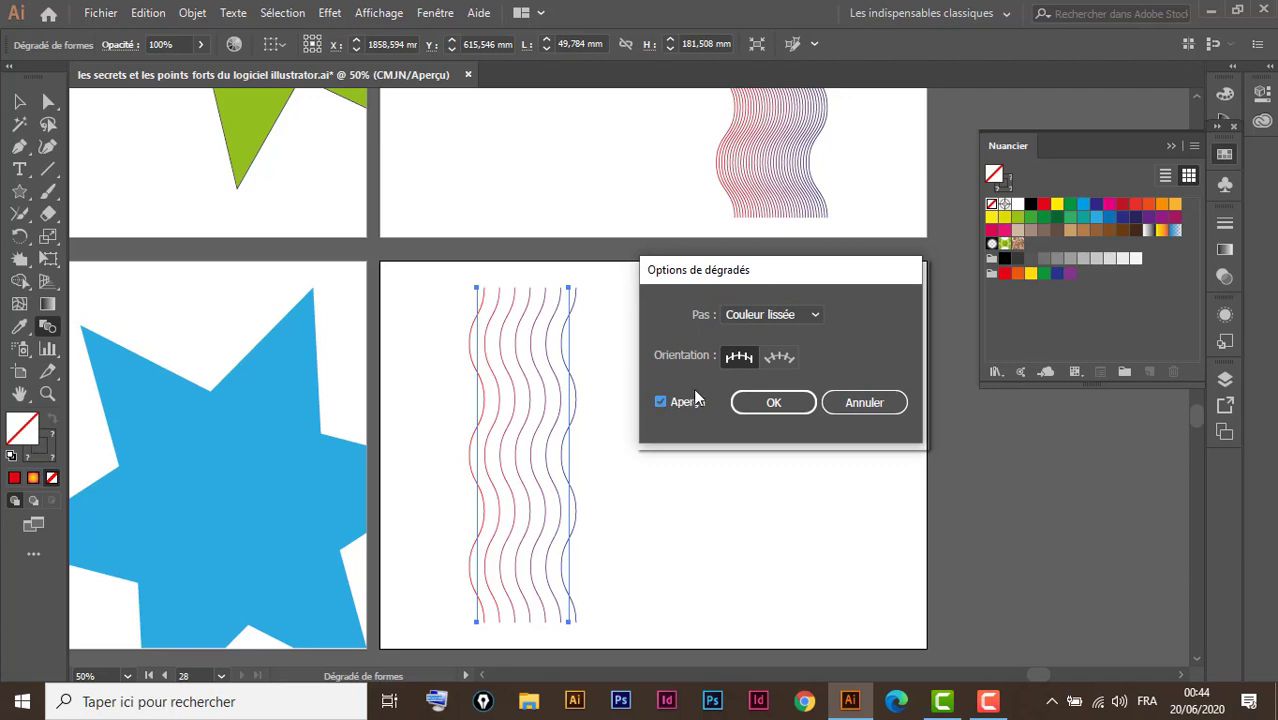
pyautogui.click(793, 316)
pyautogui.click(762, 356)
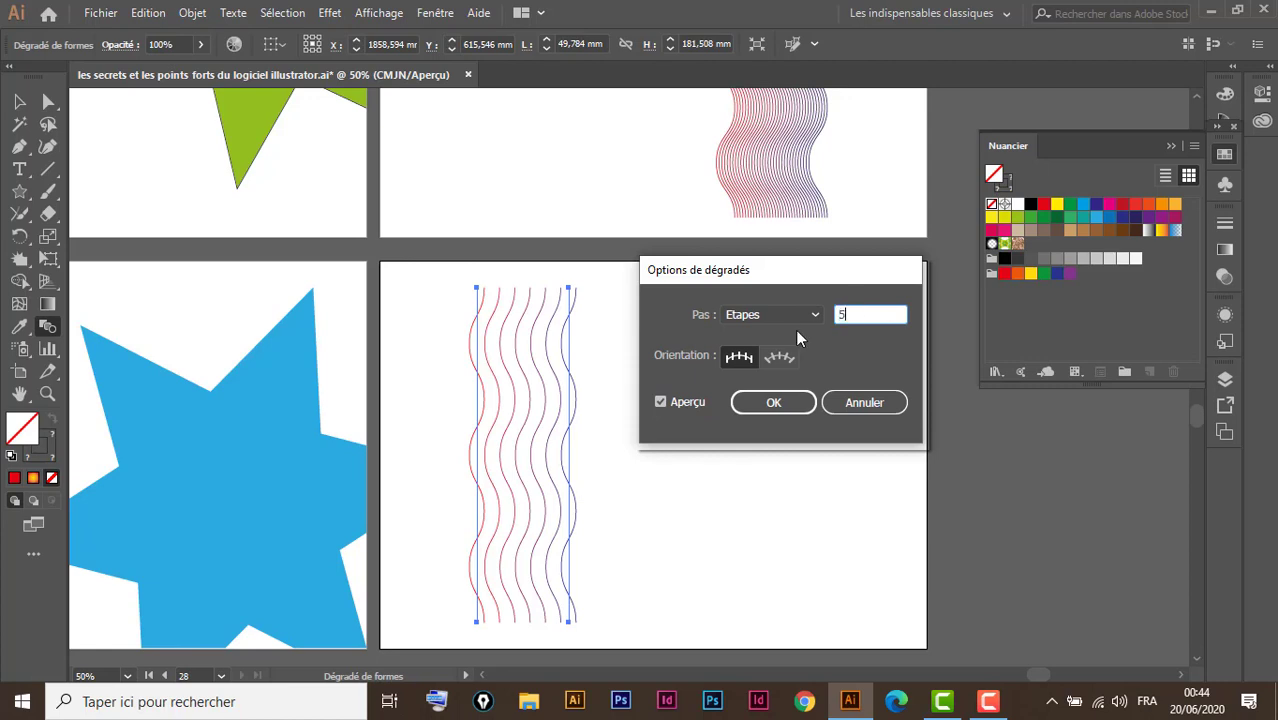
pyautogui.press('Up')
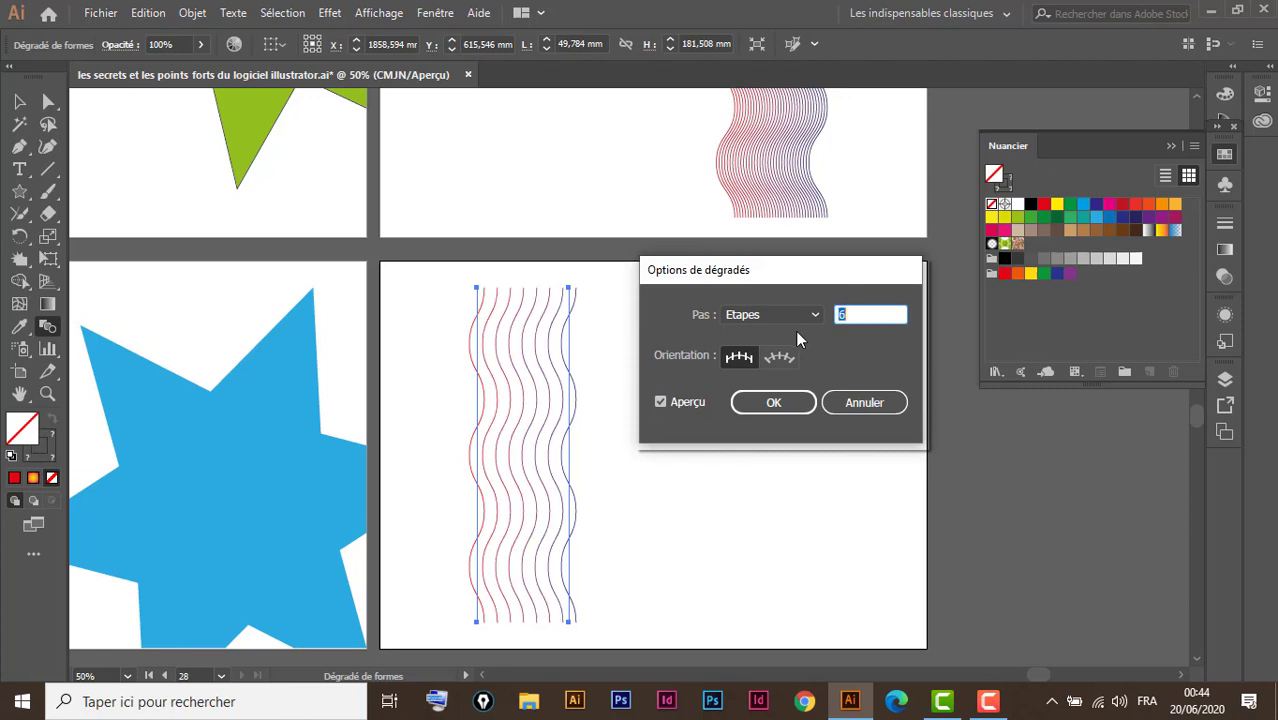
pyautogui.press('Up')
pyautogui.press('Up')
pyautogui.press('Up')
pyautogui.press('Up')
pyautogui.press('Up')
pyautogui.press('Up')
pyautogui.press('Up')
pyautogui.press('Up')
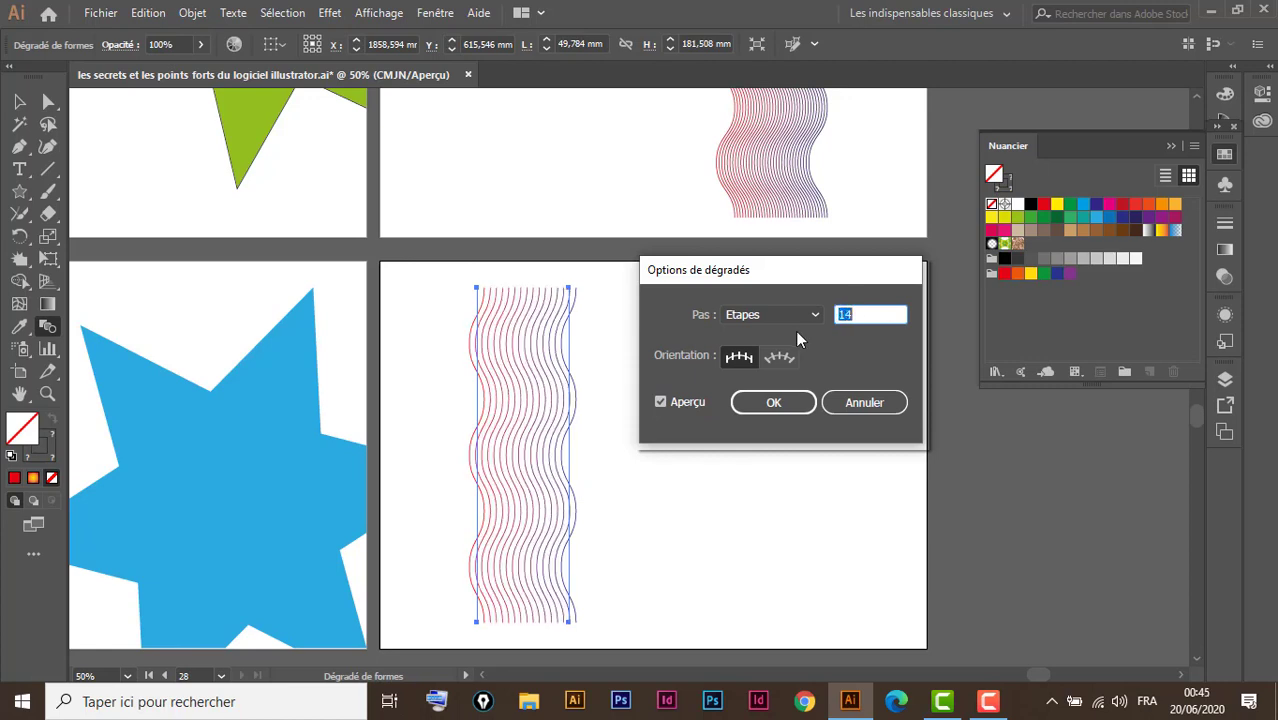
pyautogui.press('Up')
pyautogui.press('Up')
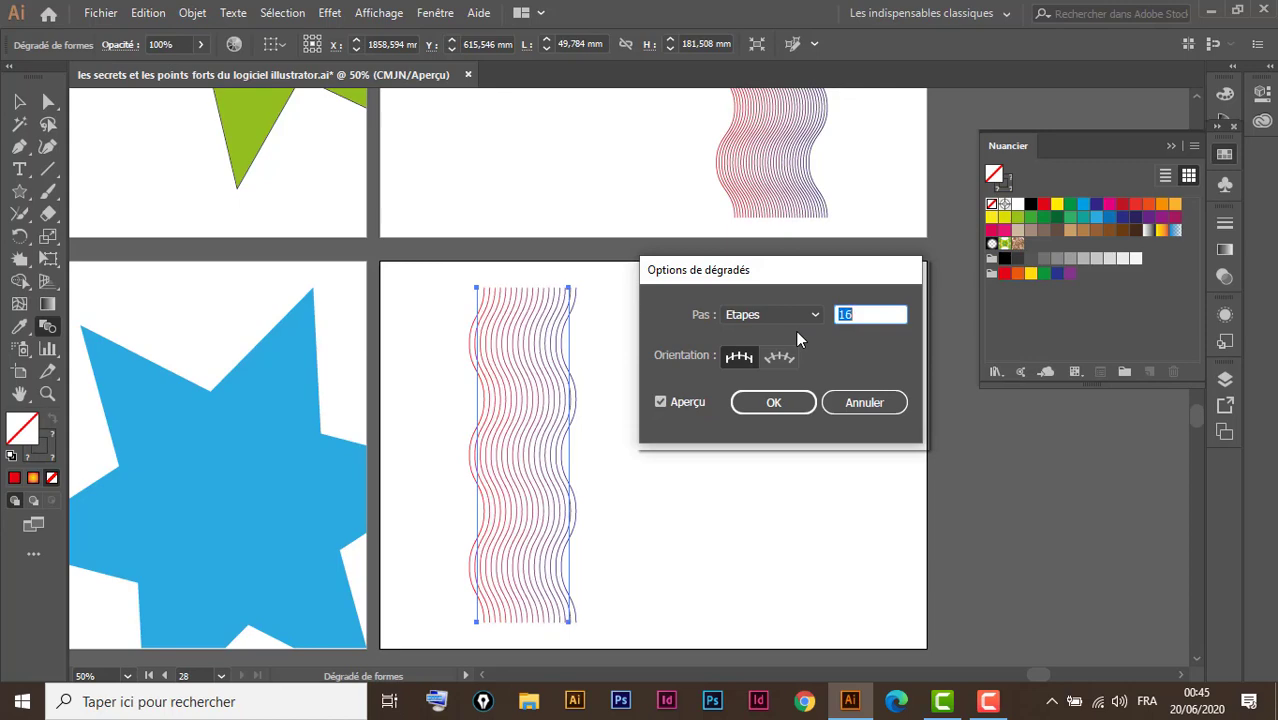
pyautogui.press('Up')
pyautogui.press('Up')
pyautogui.press('Up')
pyautogui.press('Up')
pyautogui.press('Up')
pyautogui.press('Up')
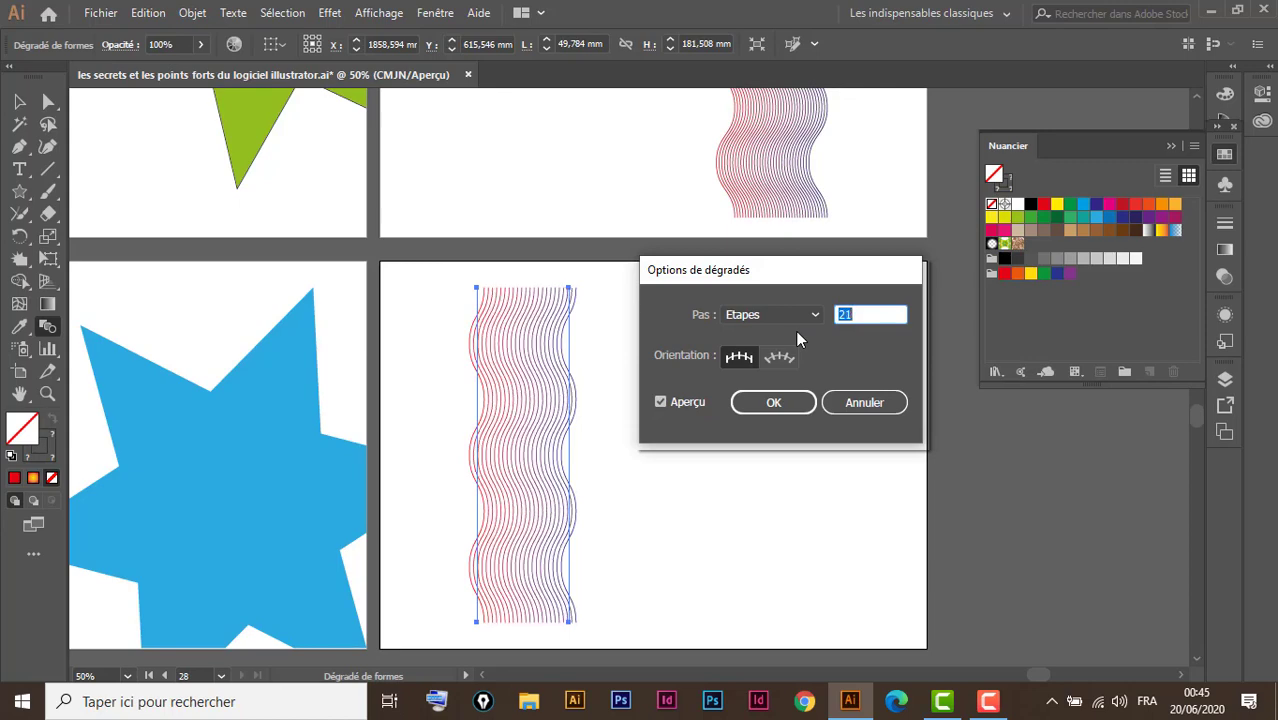
pyautogui.press('Up')
pyautogui.press('Up')
pyautogui.press('Up')
pyautogui.press('Up')
pyautogui.press('Up')
pyautogui.press('Up')
pyautogui.press('Up')
pyautogui.press('Up')
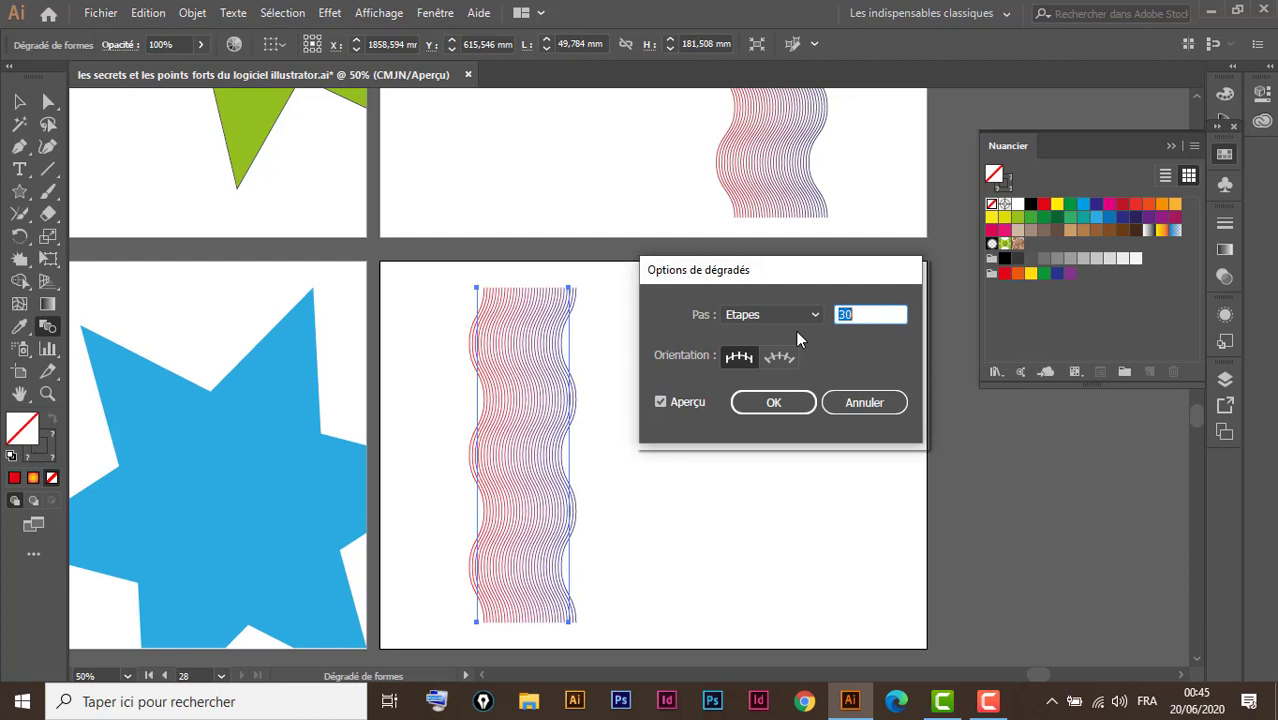
pyautogui.press('Down')
pyautogui.press('Down')
pyautogui.press('Down')
pyautogui.press('Down')
pyautogui.press('Down')
pyautogui.press('Down')
pyautogui.press('Down')
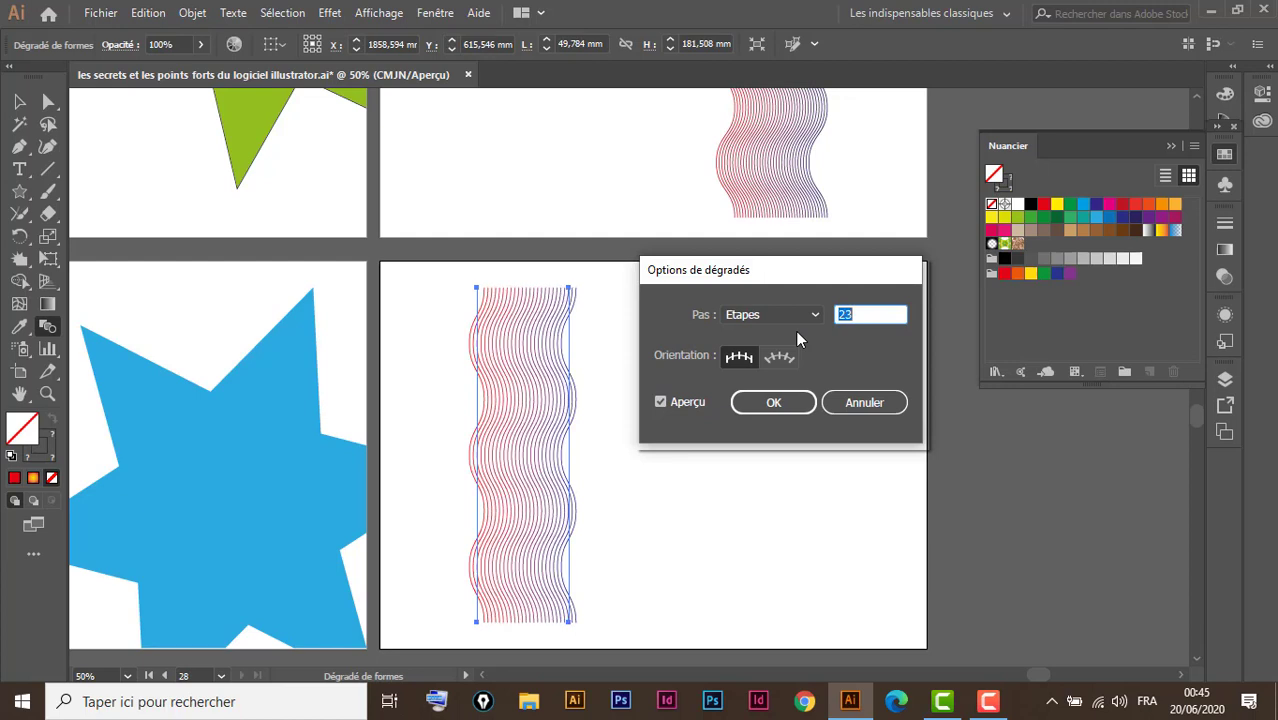
pyautogui.press('Down')
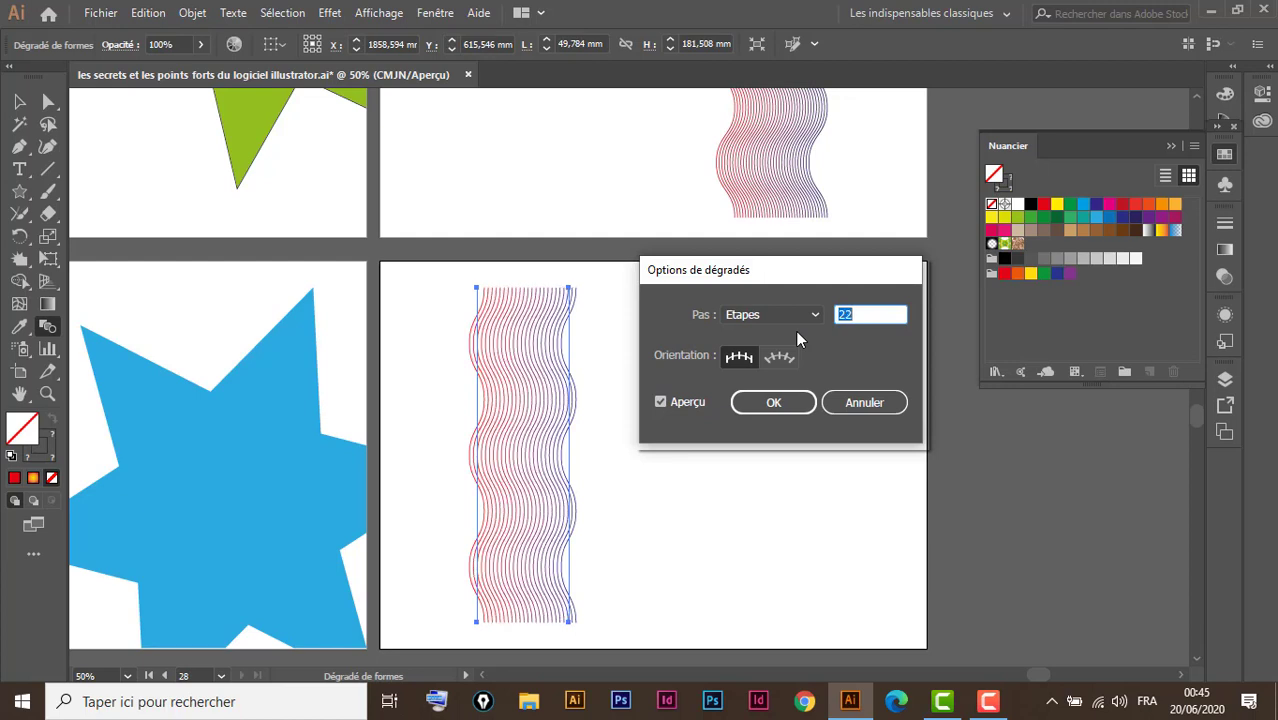
pyautogui.click(787, 404)
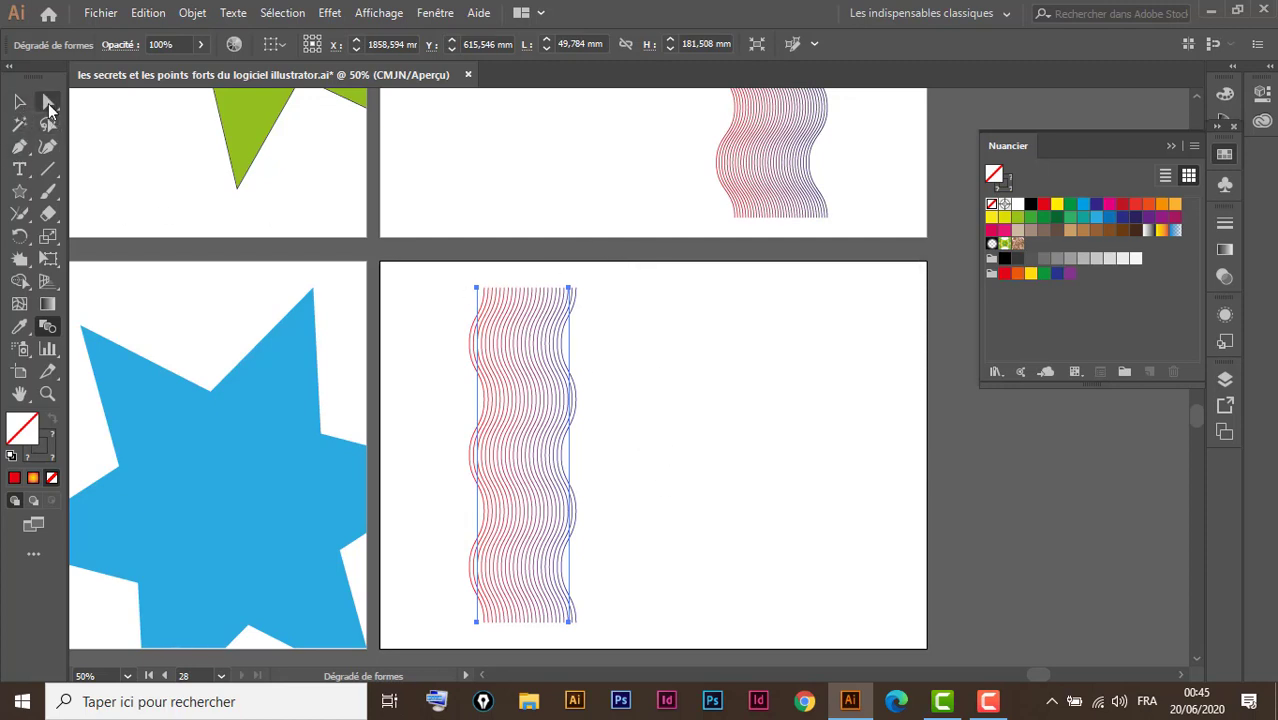
# Step: Drag the blend spine's bottom anchor right so the waves fan out, then zoom in on them
pyautogui.click(49, 107)
pyautogui.moveTo(593, 276)
pyautogui.mouseDown()
pyautogui.moveTo(556, 302)
pyautogui.moveTo(520, 288)
pyautogui.mouseUp()
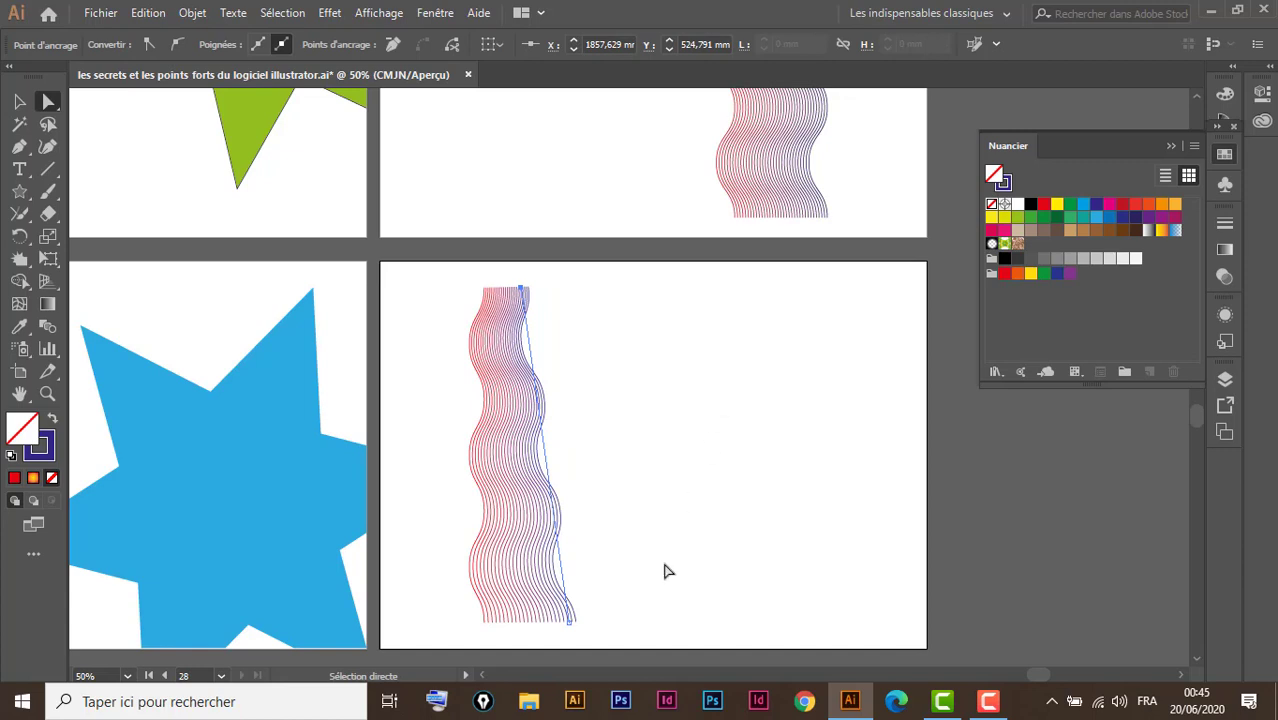
pyautogui.moveTo(576, 621); pyautogui.dragTo(646, 614)
pyautogui.click(746, 520)
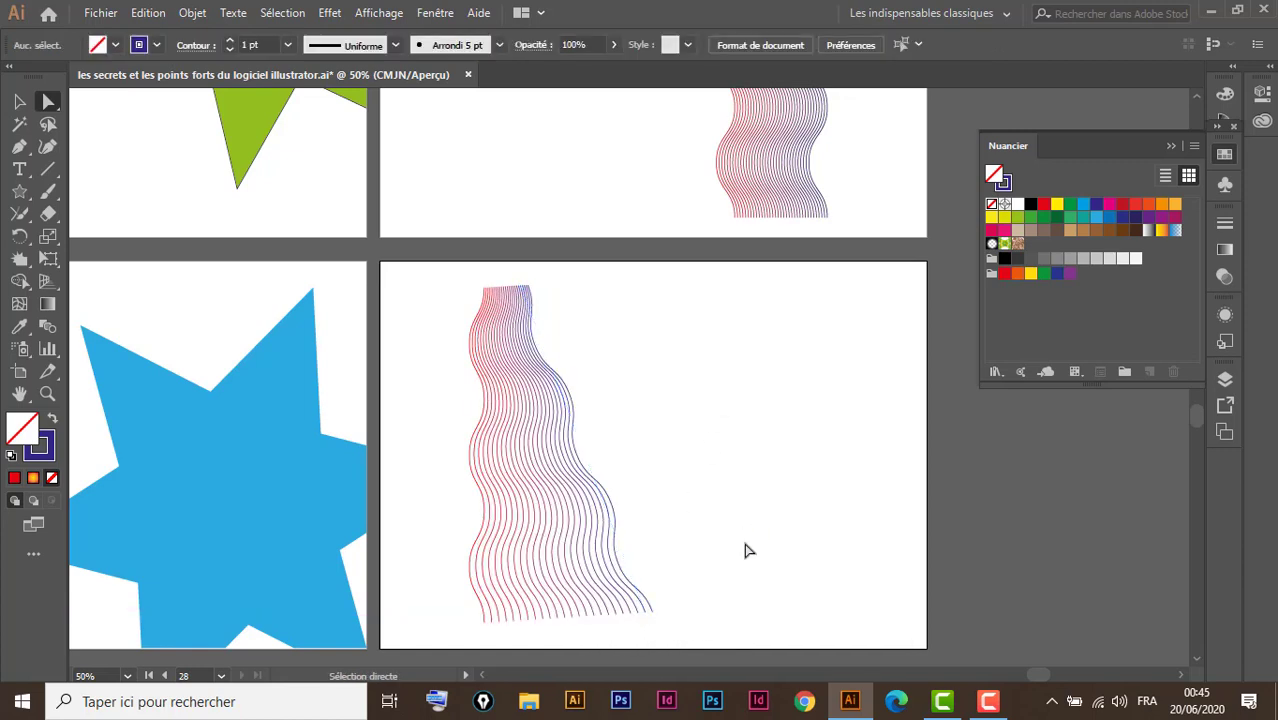
pyautogui.click(18, 103)
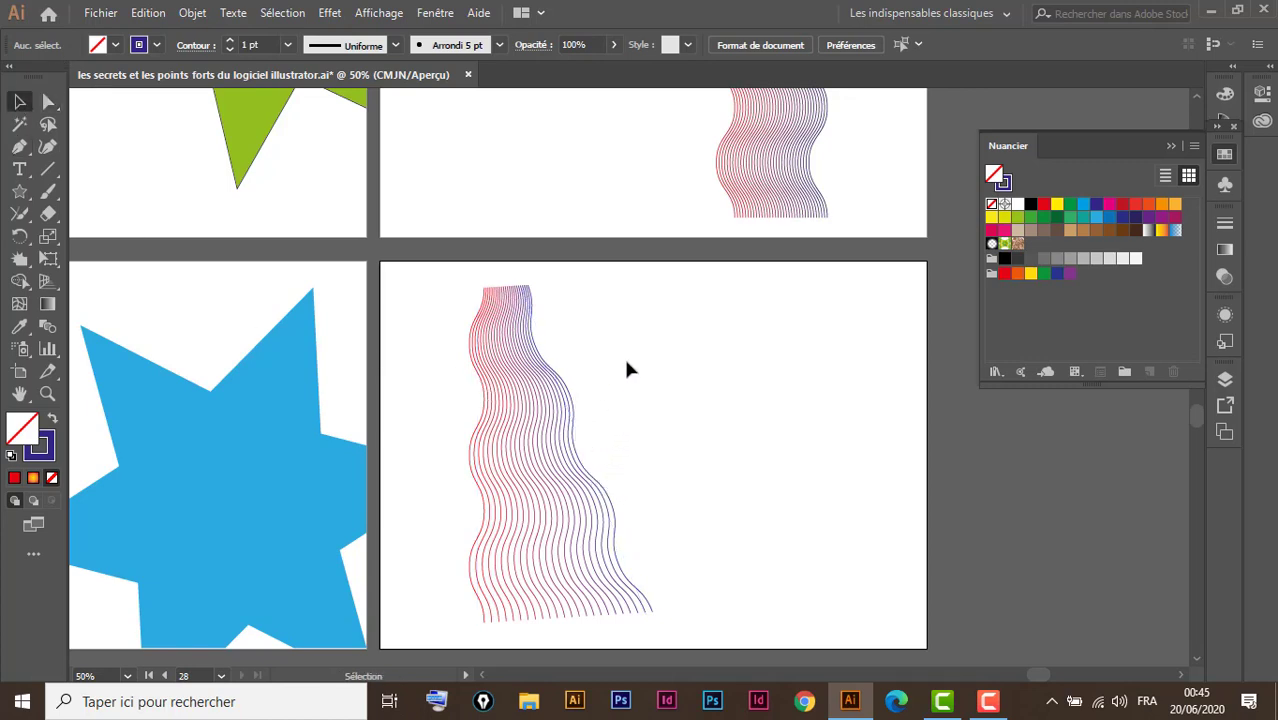
pyautogui.press('z')
pyautogui.moveTo(760, 264); pyautogui.dragTo(392, 632)
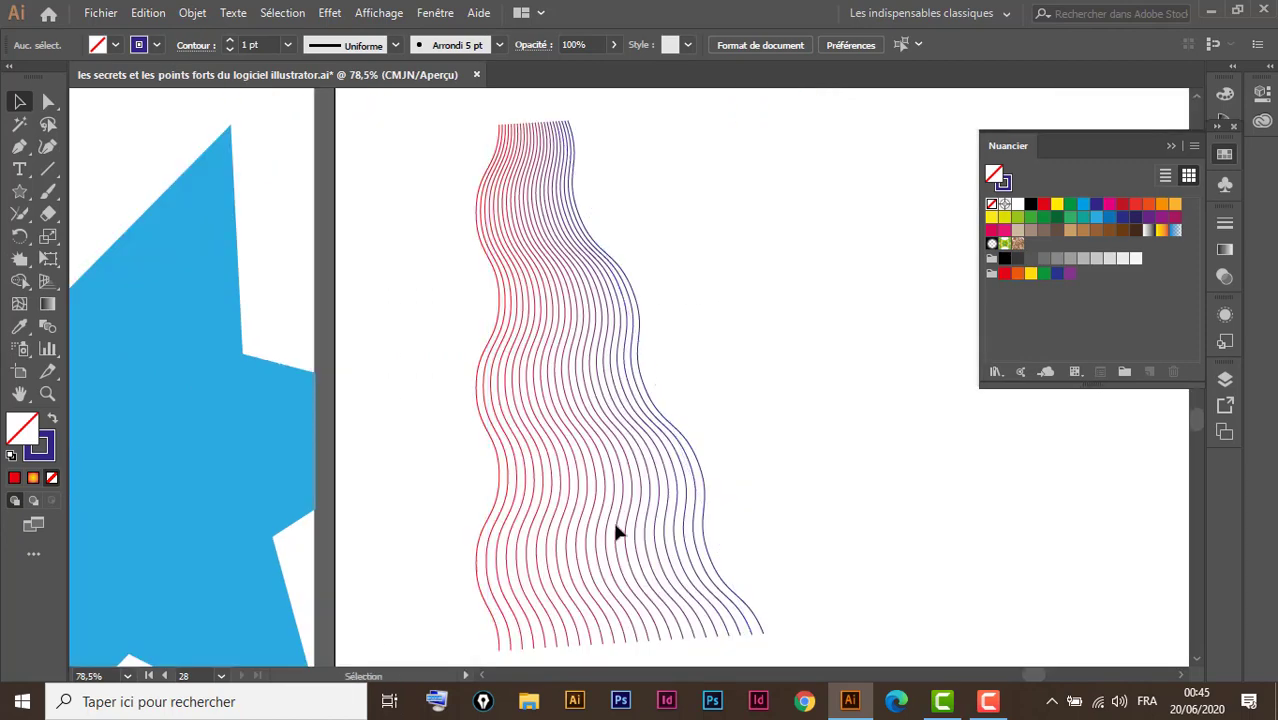
pyautogui.moveTo(616, 475); pyautogui.dragTo(534, 451)
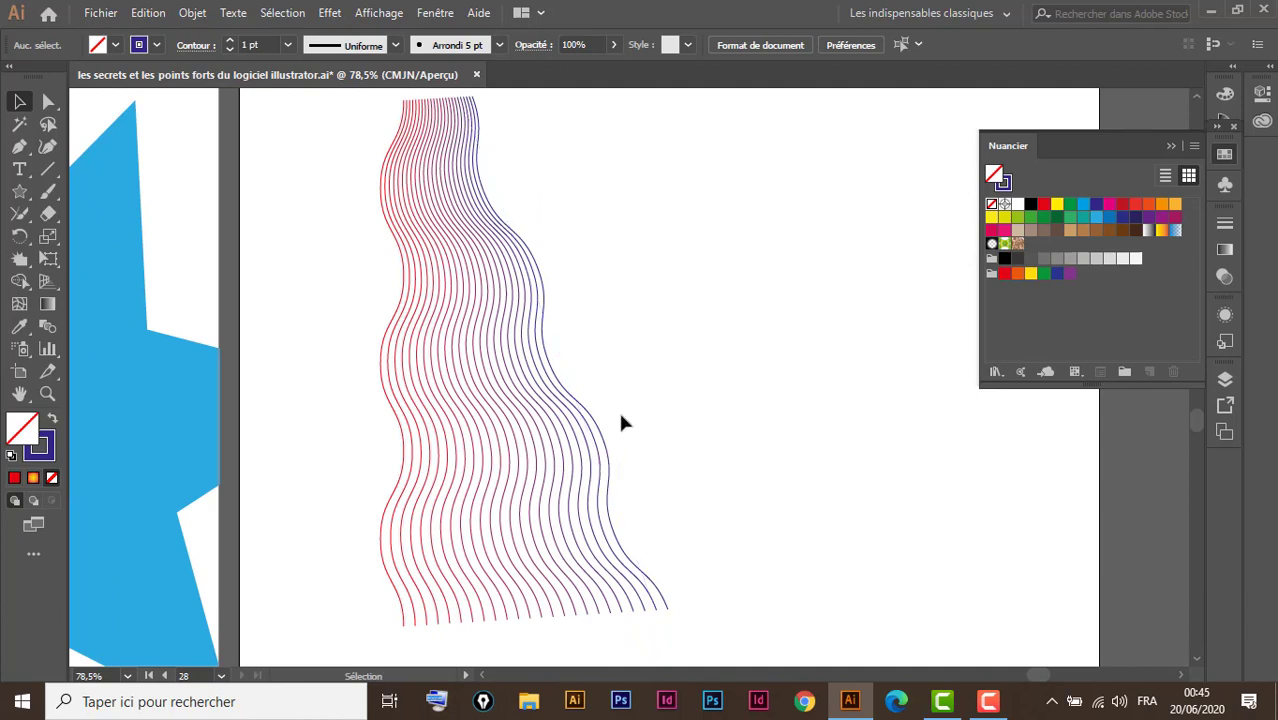
# Step: Direct-select the blend's right end path and give its stroke the dark green swatch
pyautogui.click(542, 323)
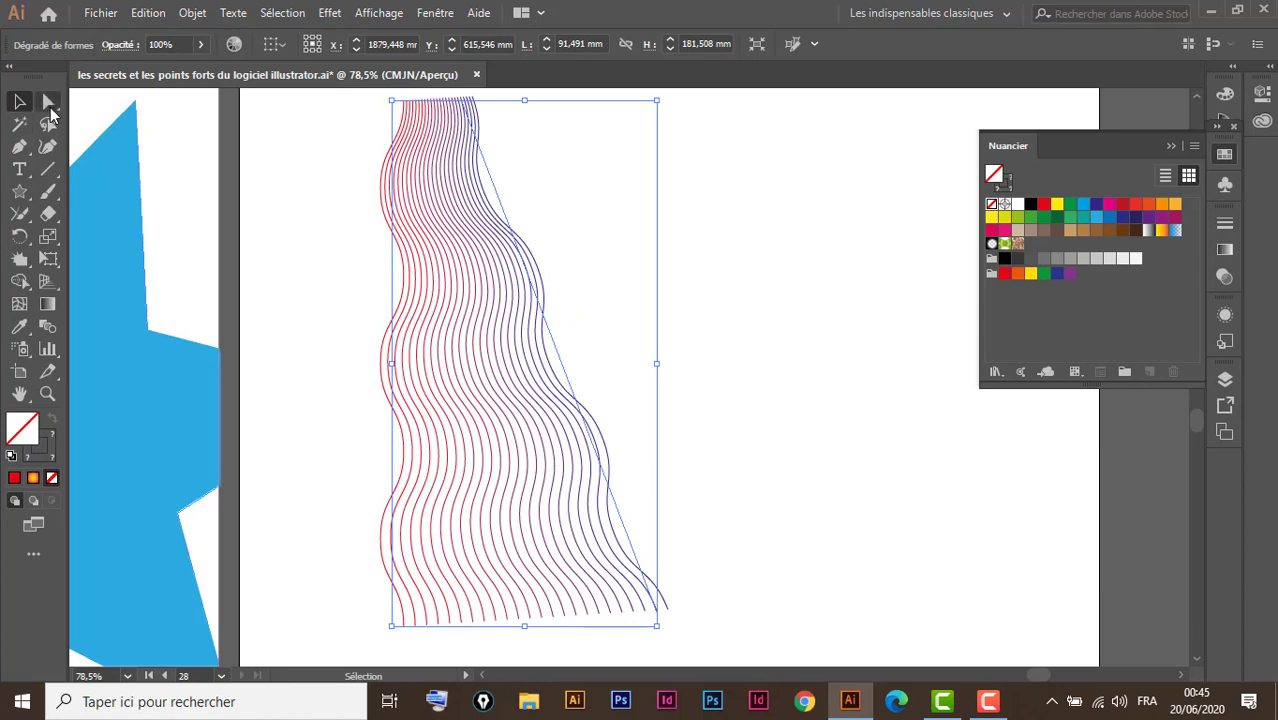
pyautogui.click(50, 108)
pyautogui.click(735, 318)
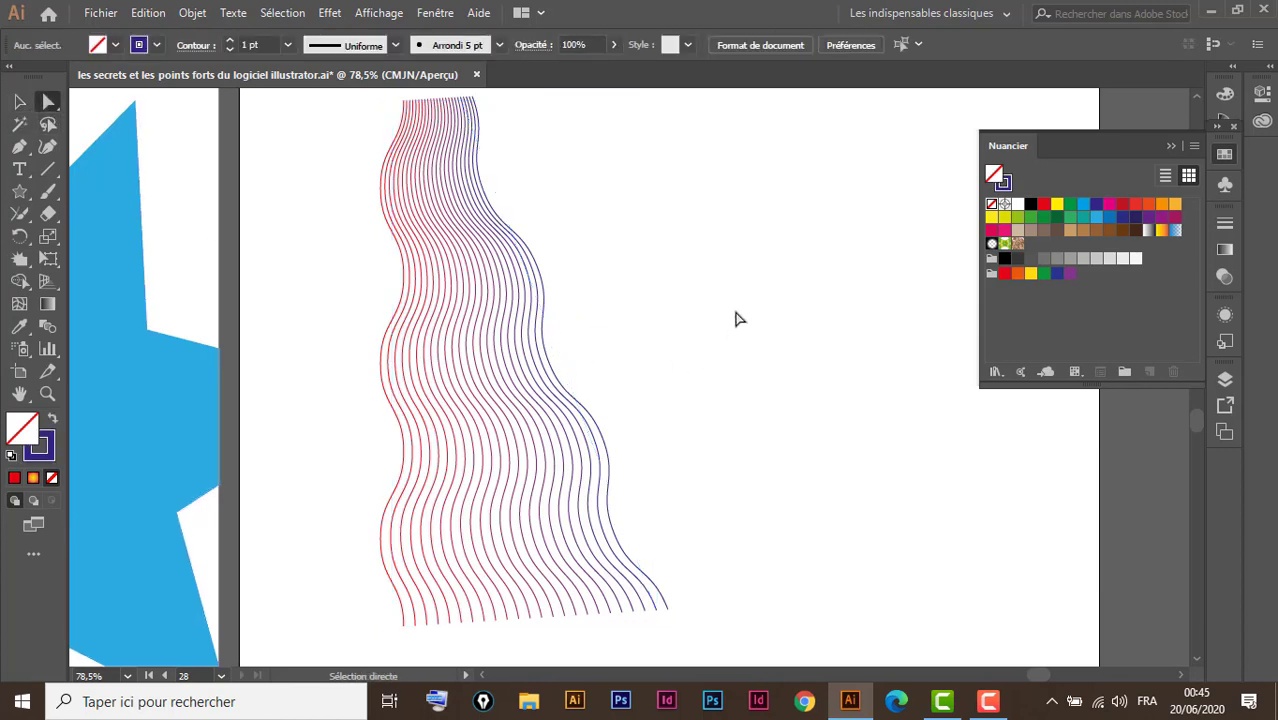
pyautogui.click(544, 318)
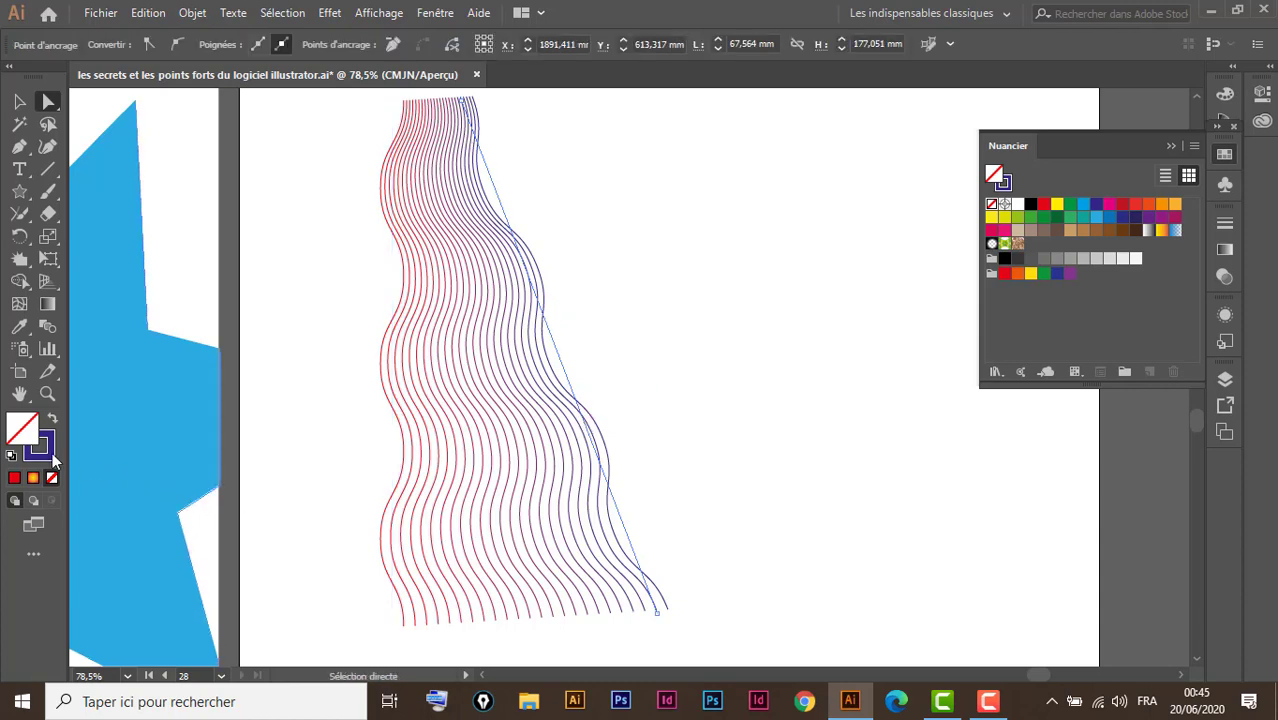
pyautogui.click(50, 451)
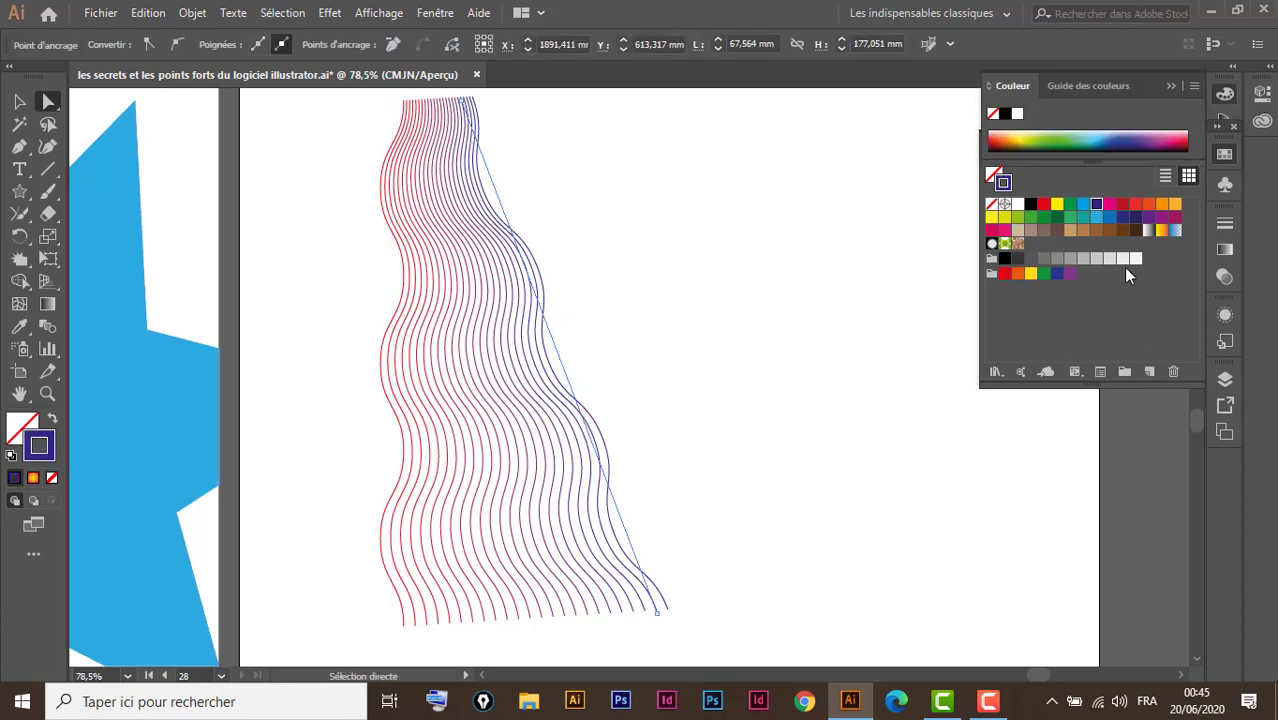
pyautogui.click(1055, 217)
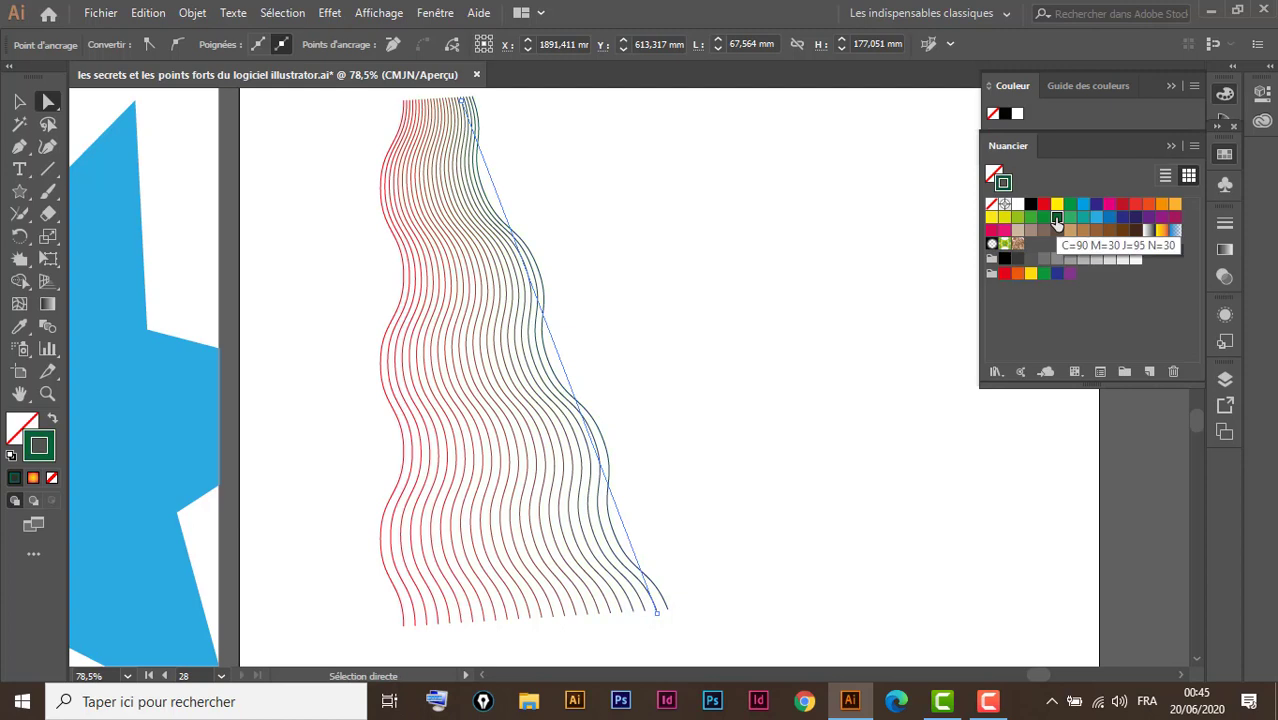
# Step: Deselect the blend and direct-select one of its end paths
pyautogui.click(18, 101)
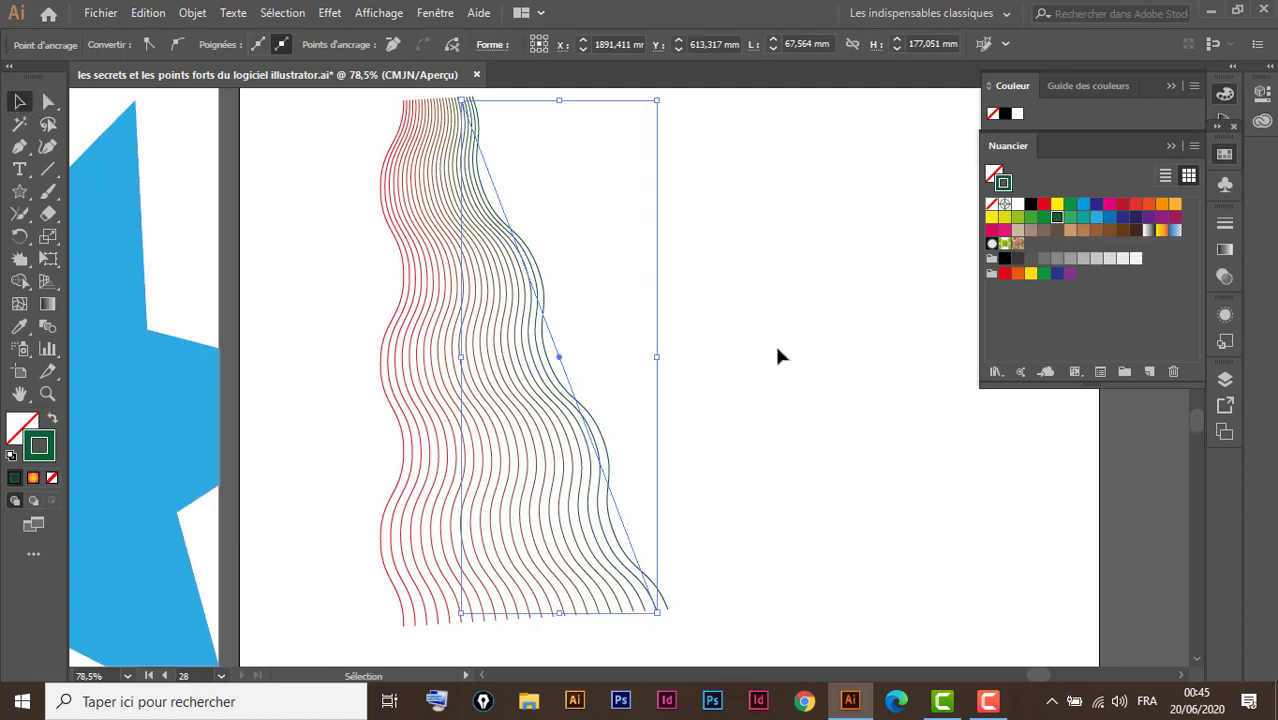
pyautogui.click(778, 515)
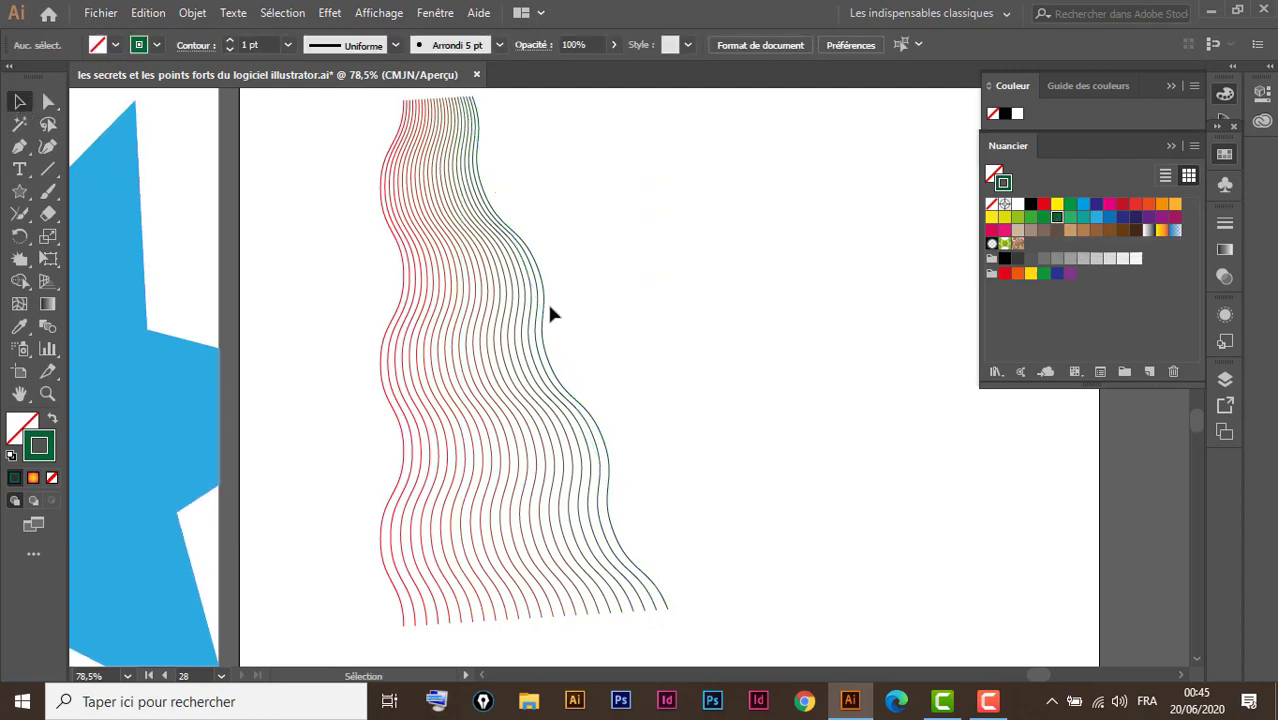
pyautogui.click(48, 101)
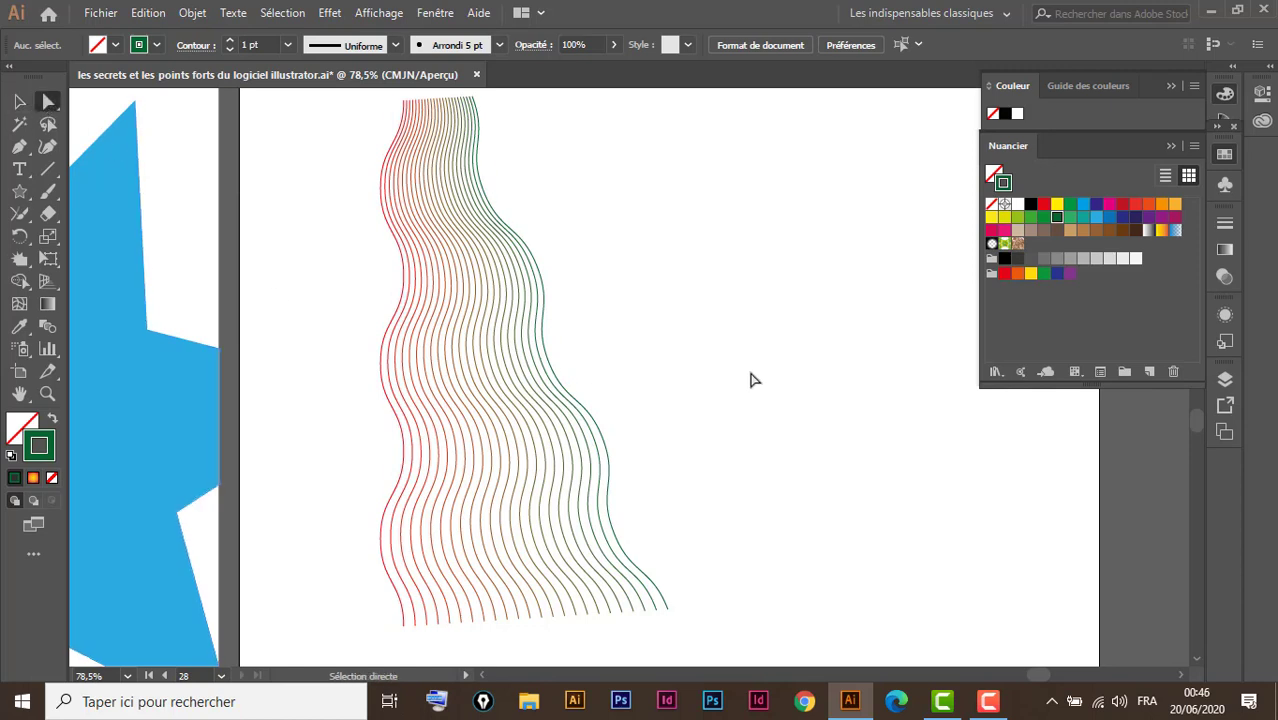
pyautogui.click(541, 303)
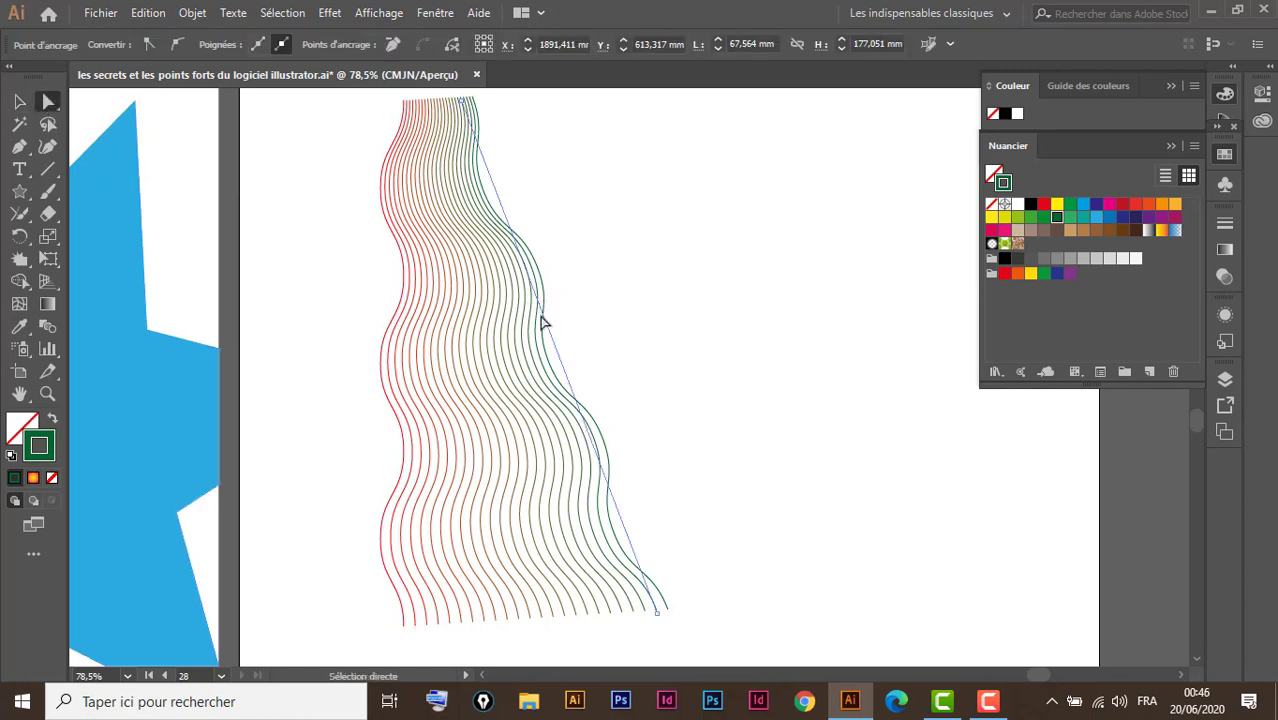
# Step: Set the blend's end paths to a 2 pt stroke weight in the Contour panel, then deselect
pyautogui.click(1226, 224)
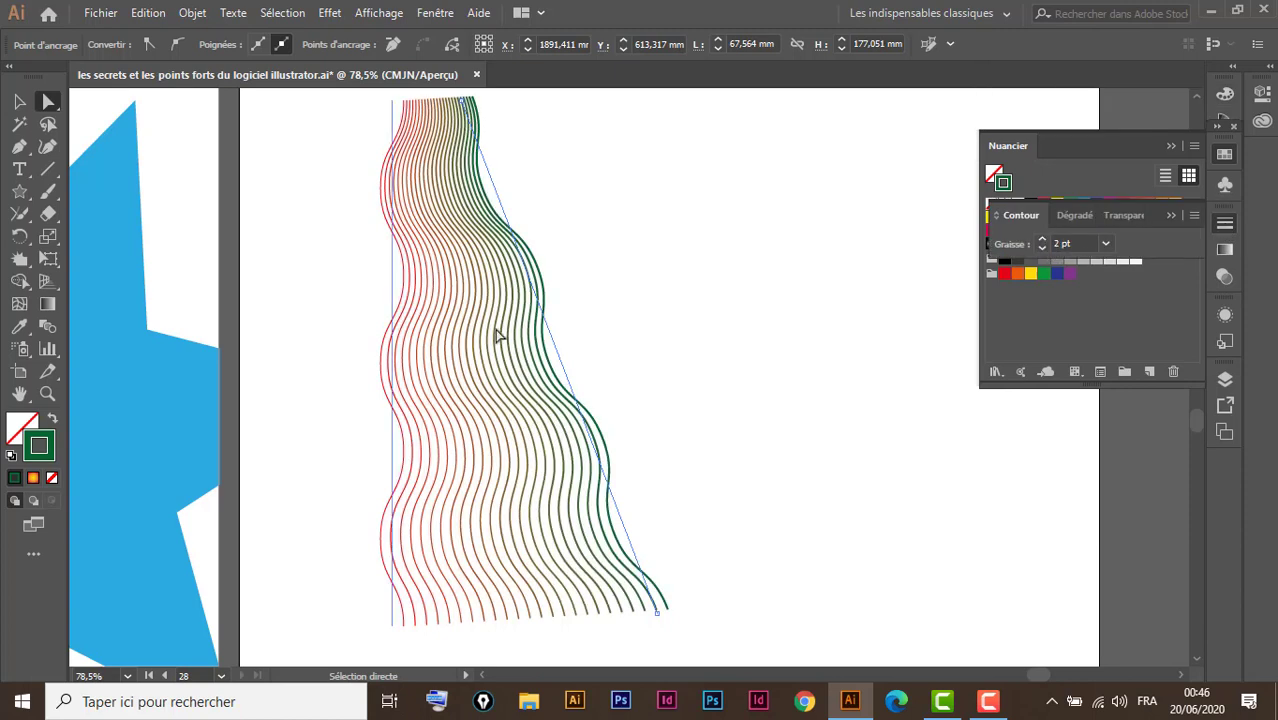
pyautogui.click(382, 389)
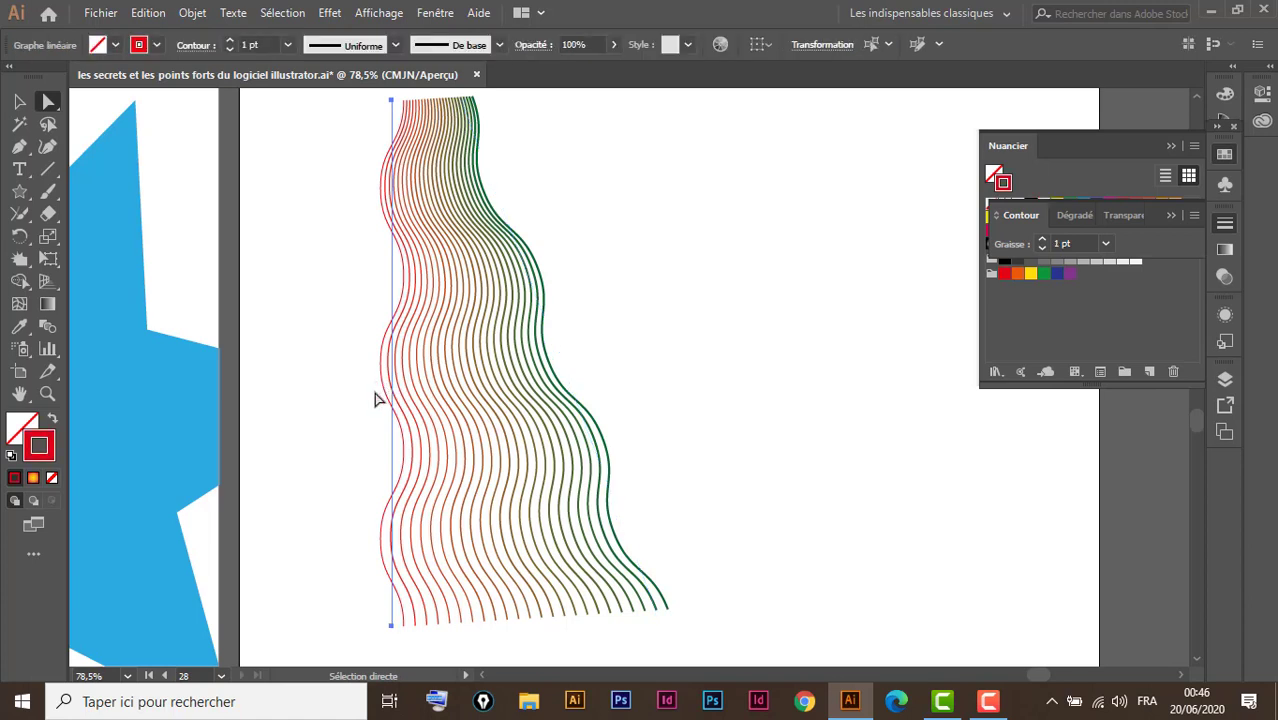
pyautogui.click(1043, 241)
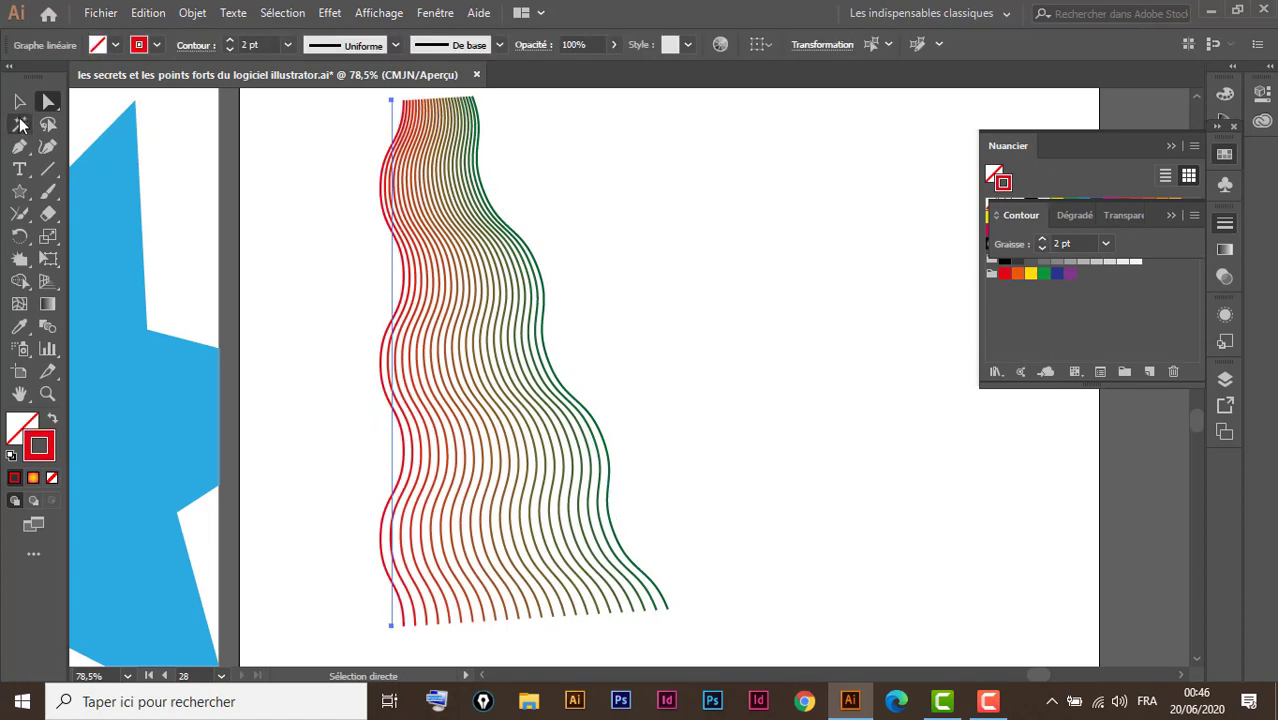
pyautogui.press('v')
pyautogui.click(786, 225)
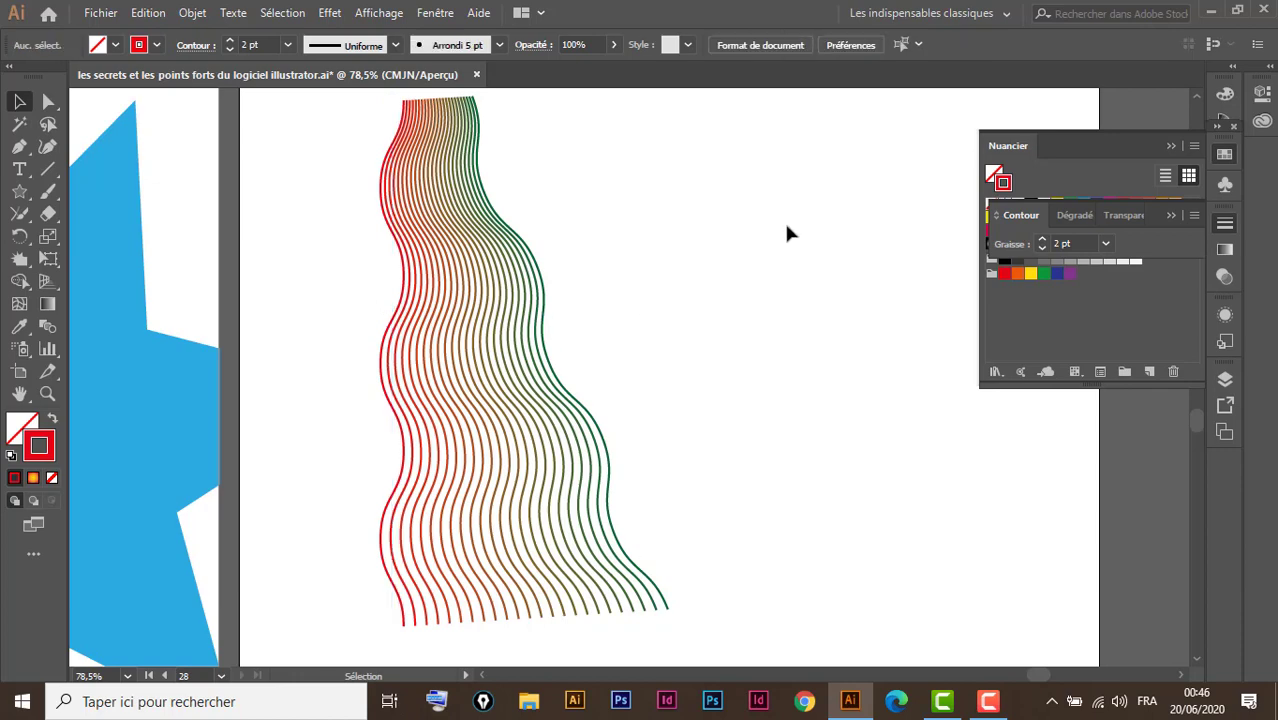
pyautogui.press('ctrl')
pyautogui.hotkey('ctrl', '-')
pyautogui.hotkey('ctrl', '-')
pyautogui.hotkey('ctrl', '-')
pyautogui.hotkey('ctrl', '-')
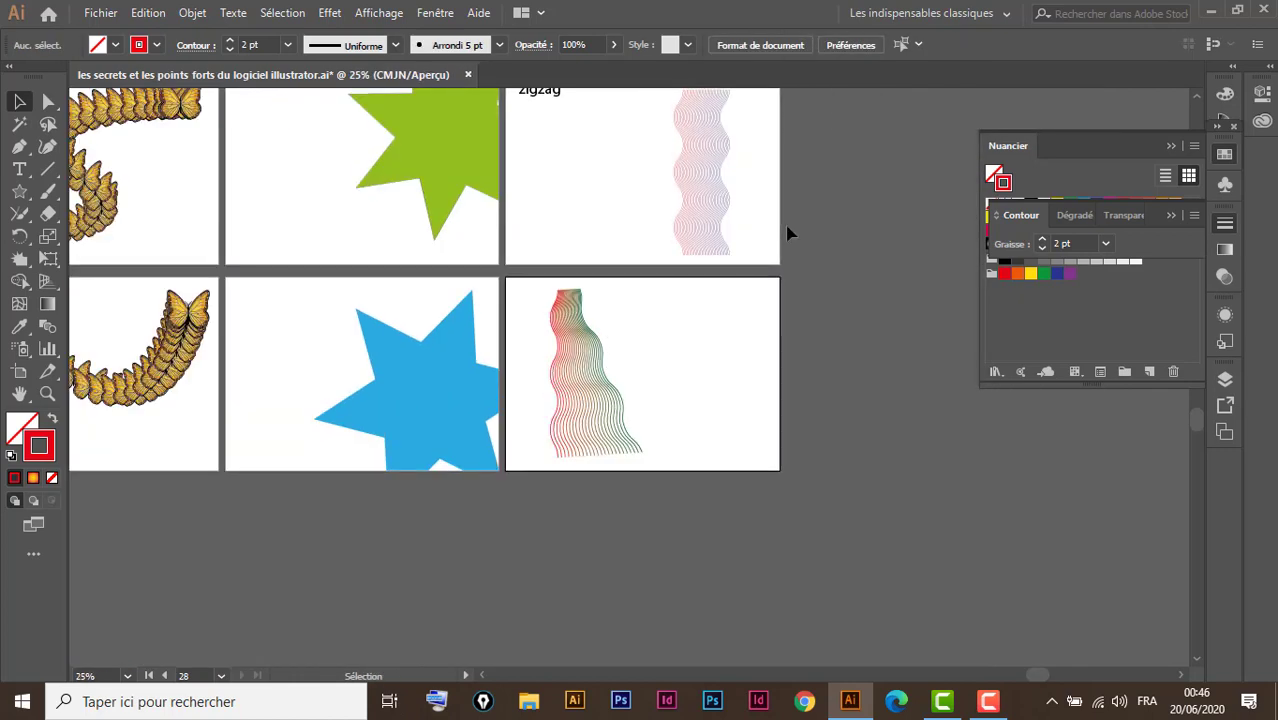
# Step: Zoom out, pan across the artboard grid, and zoom in on the multicoloured rotation flower artboard
pyautogui.moveTo(619, 265); pyautogui.dragTo(796, 398)
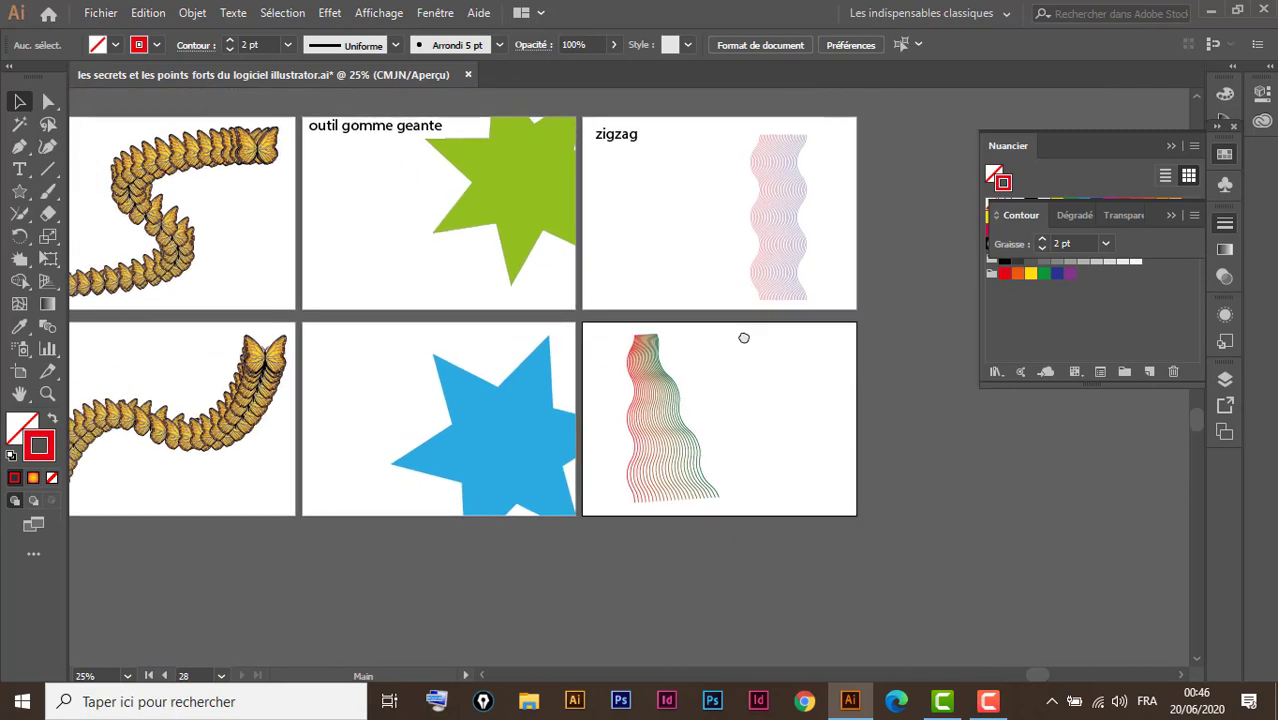
pyautogui.press('ctrl')
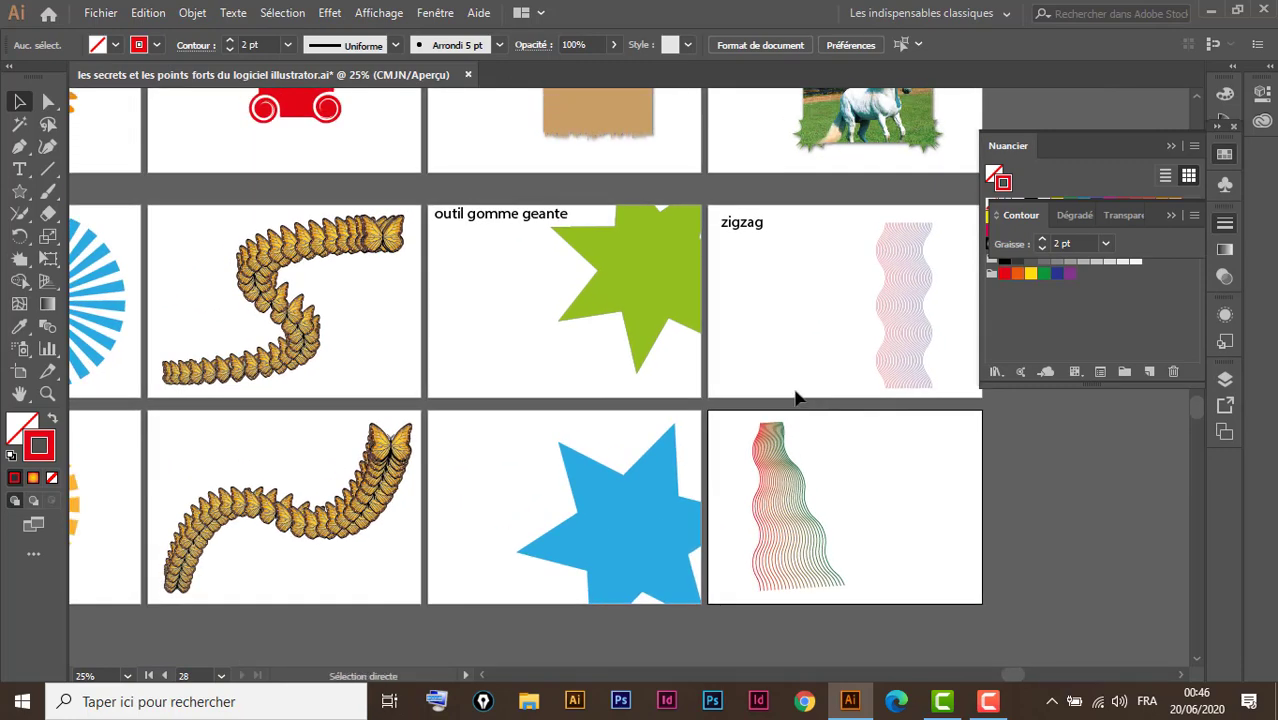
pyautogui.hotkey('ctrl', '-')
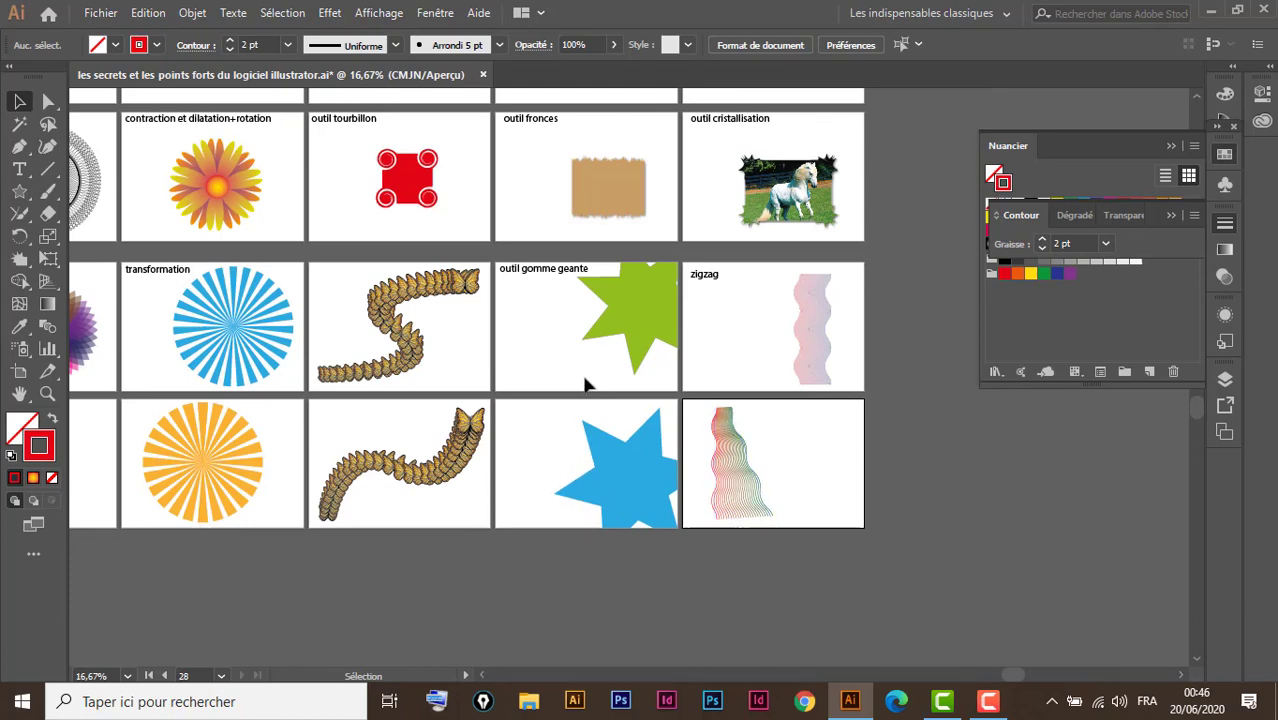
pyautogui.press('space')
pyautogui.moveTo(537, 346); pyautogui.dragTo(713, 459)
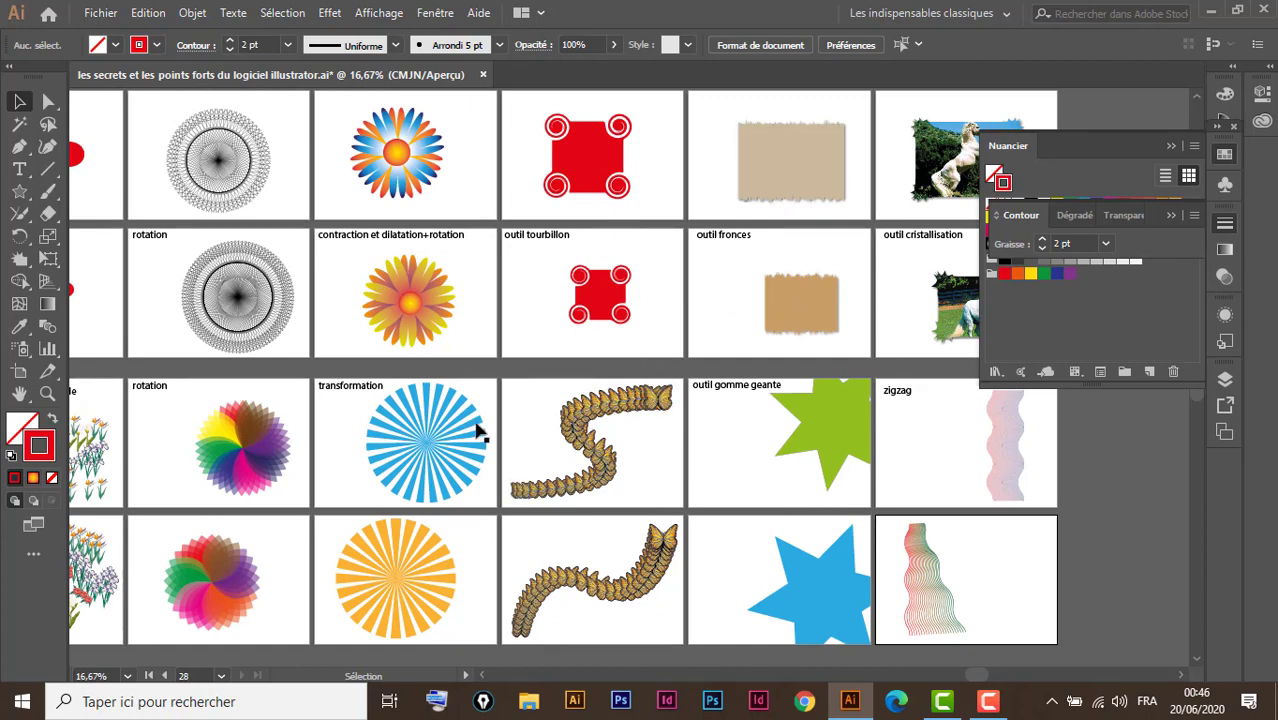
pyautogui.moveTo(478, 430)
pyautogui.mouseDown()
pyautogui.moveTo(659, 367)
pyautogui.moveTo(717, 304)
pyautogui.mouseUp()
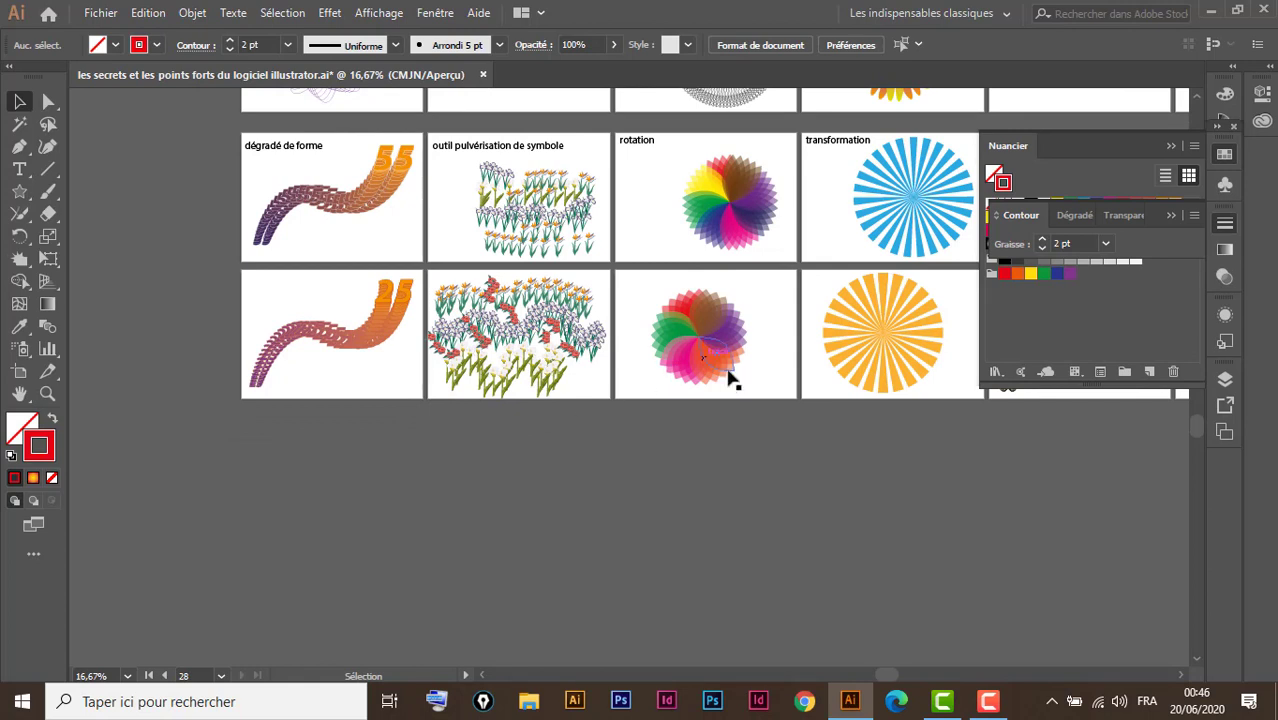
pyautogui.hotkey('ctrl', 'space')
pyautogui.moveTo(553, 228); pyautogui.dragTo(846, 433)
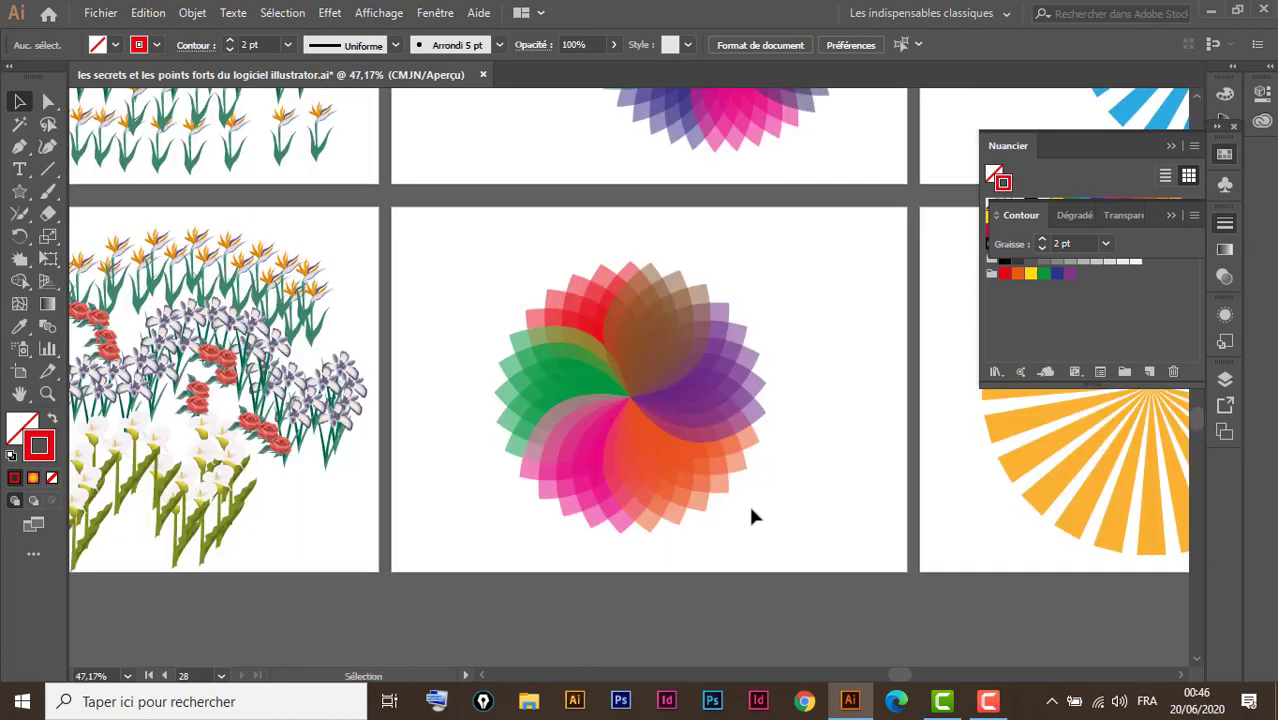
pyautogui.moveTo(767, 530); pyautogui.dragTo(690, 337)
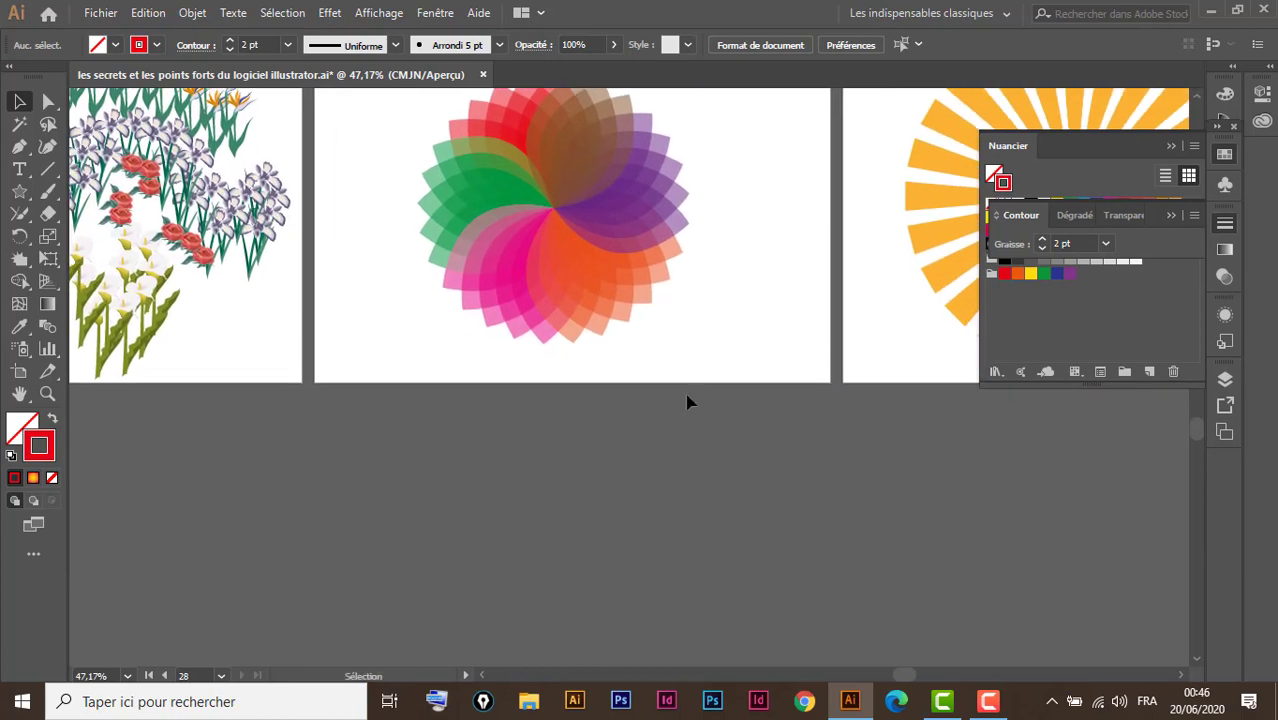
# Step: Select the rotation flower's artboard, try dragging it down, then undo the move
pyautogui.click(19, 371)
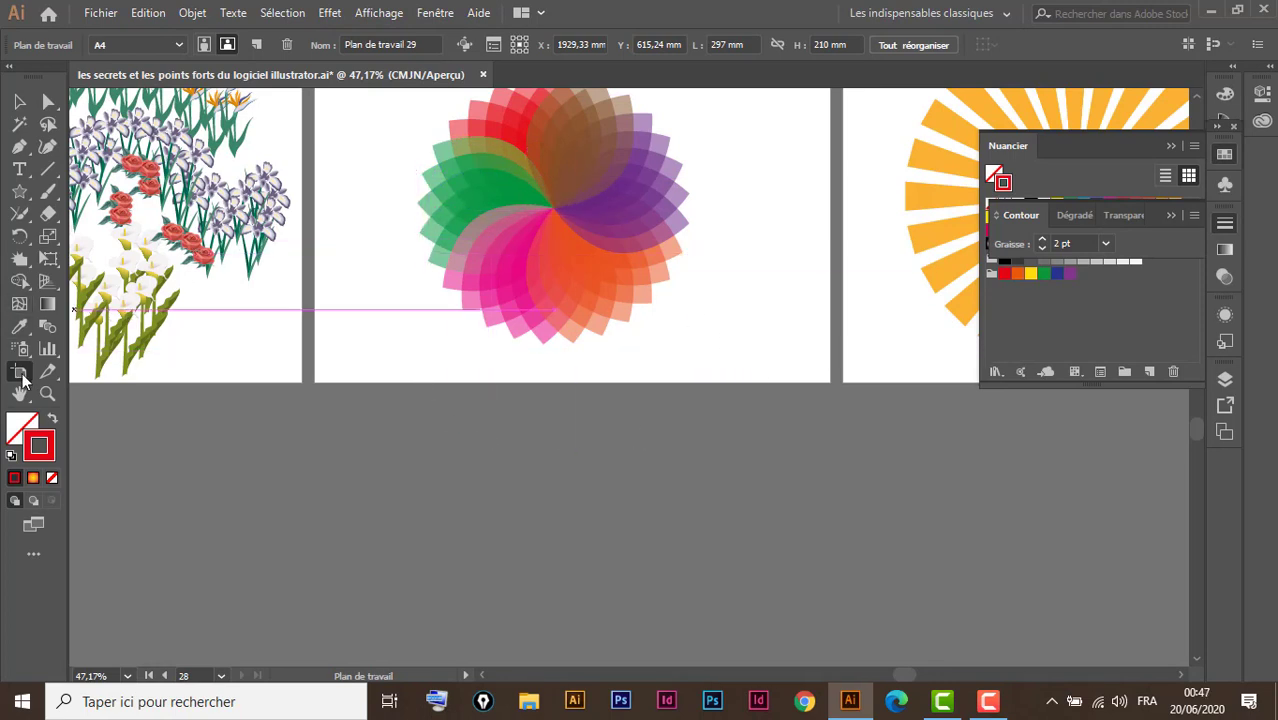
pyautogui.click(775, 351)
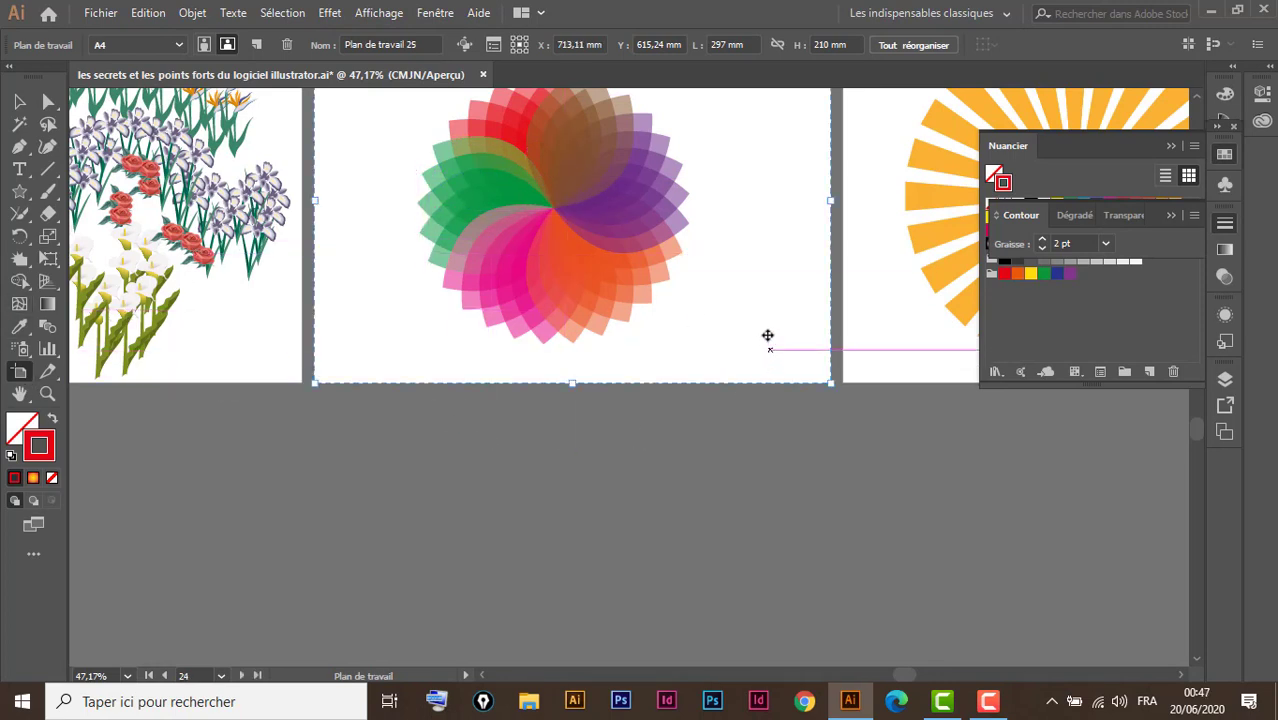
pyautogui.moveTo(765, 300)
pyautogui.mouseDown()
pyautogui.moveTo(765, 653)
pyautogui.moveTo(762, 641)
pyautogui.mouseUp()
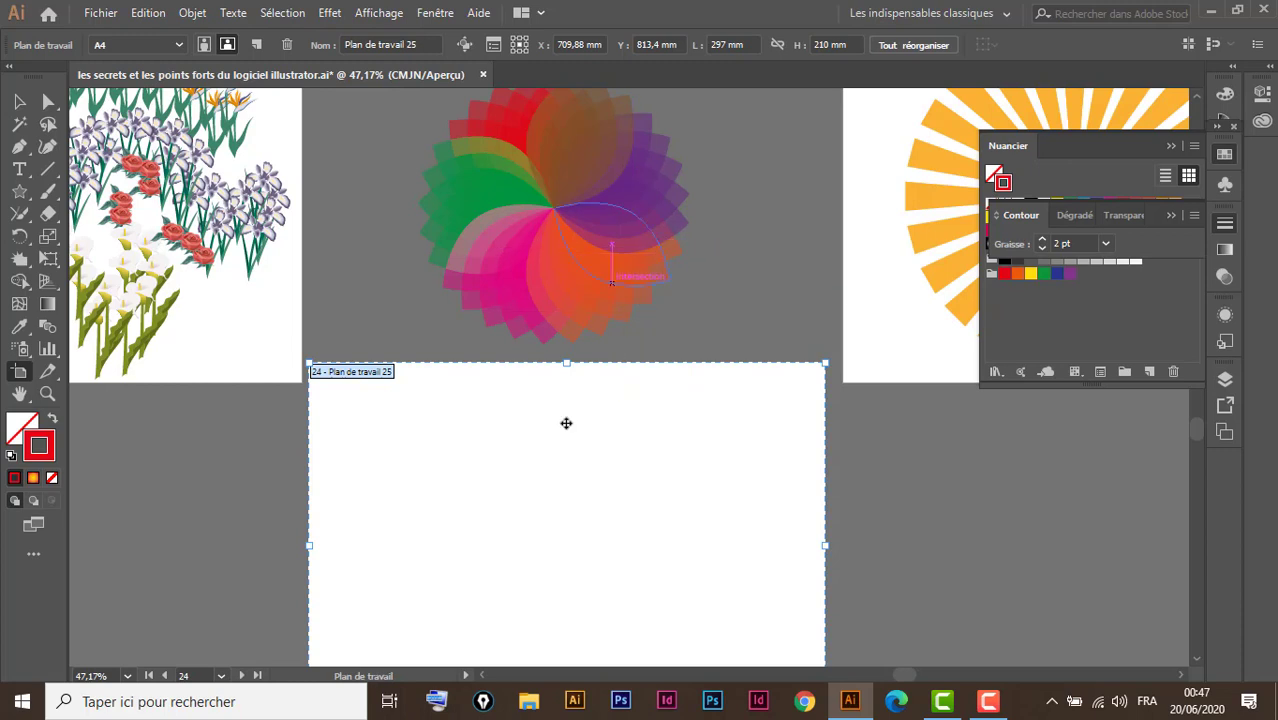
pyautogui.hotkey('ctrl', 'z')
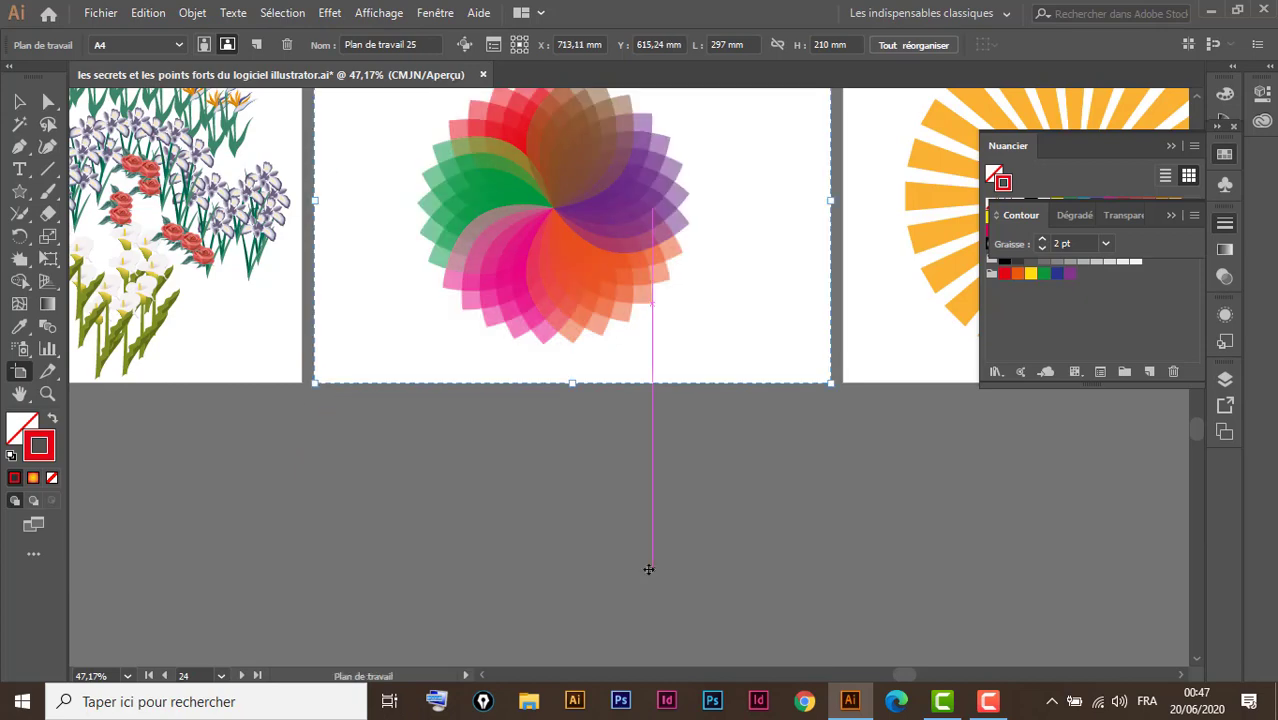
pyautogui.press('ctrl')
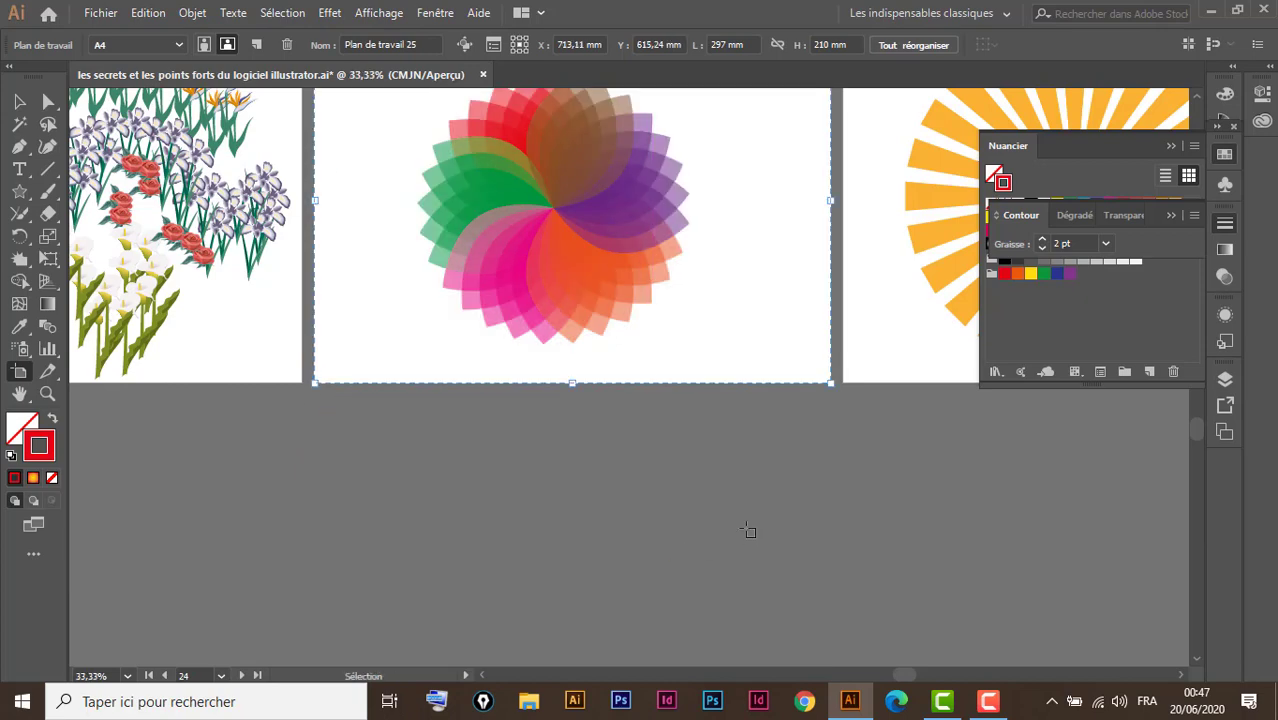
pyautogui.hotkey('ctrl', '-')
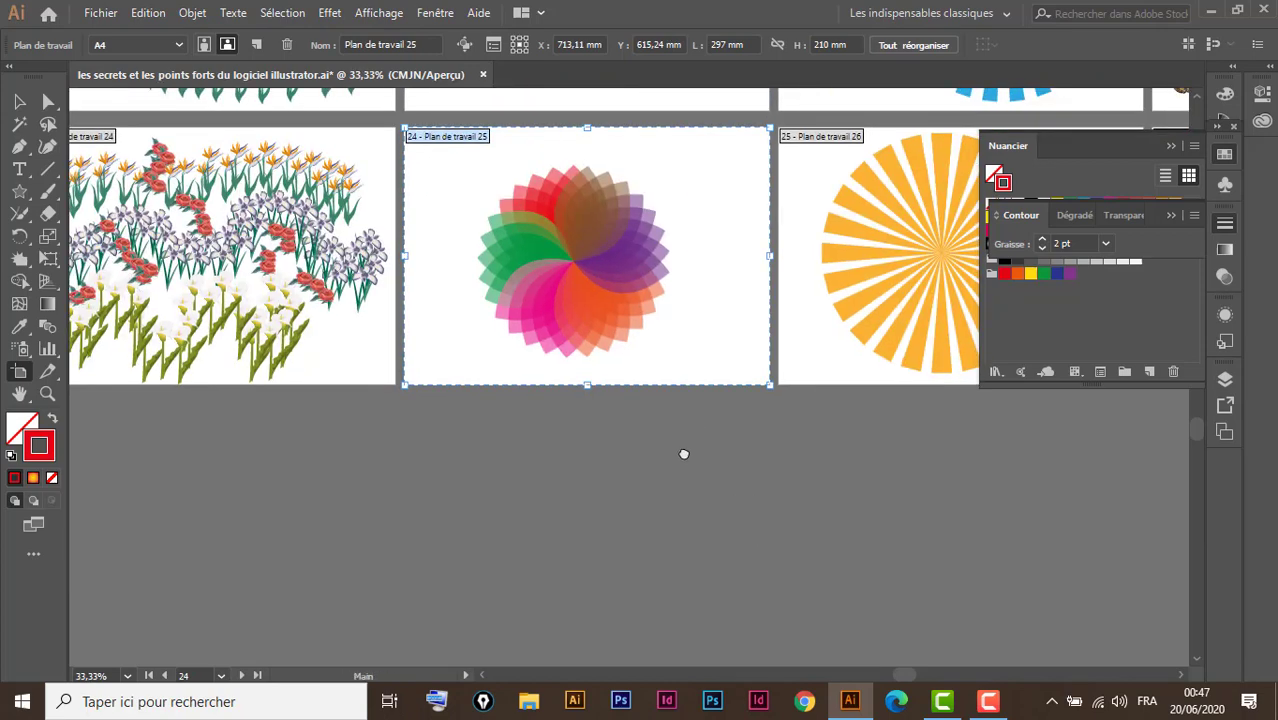
pyautogui.moveTo(685, 451); pyautogui.dragTo(645, 485)
# Step: Enable moving artwork with artboards and return artboard 25 to its empty bottom-row slot
pyautogui.click(19, 101)
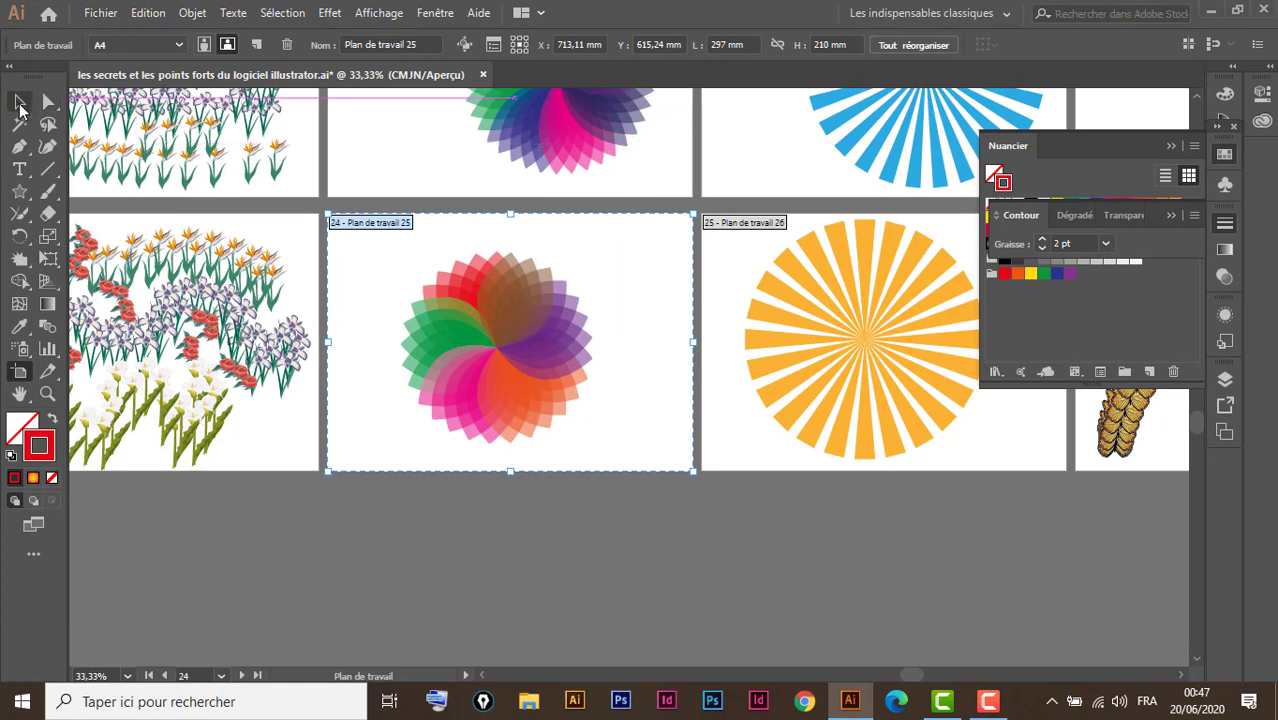
pyautogui.click(20, 372)
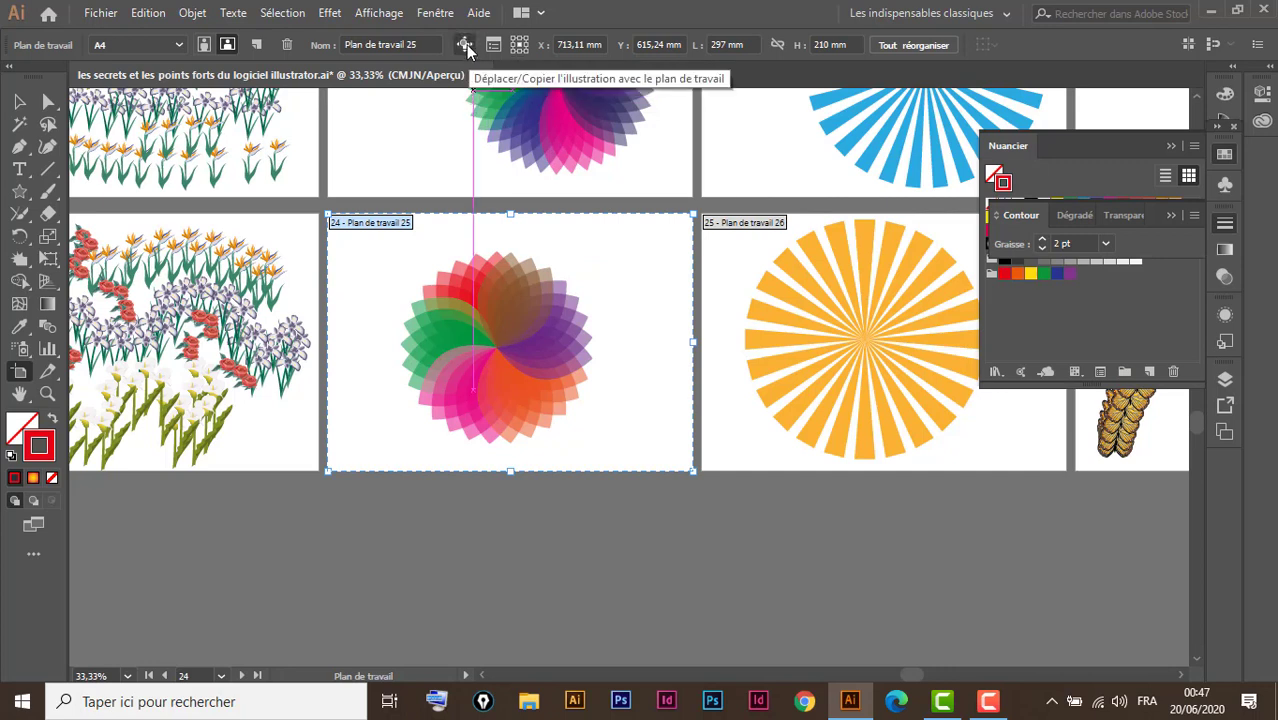
pyautogui.click(465, 45)
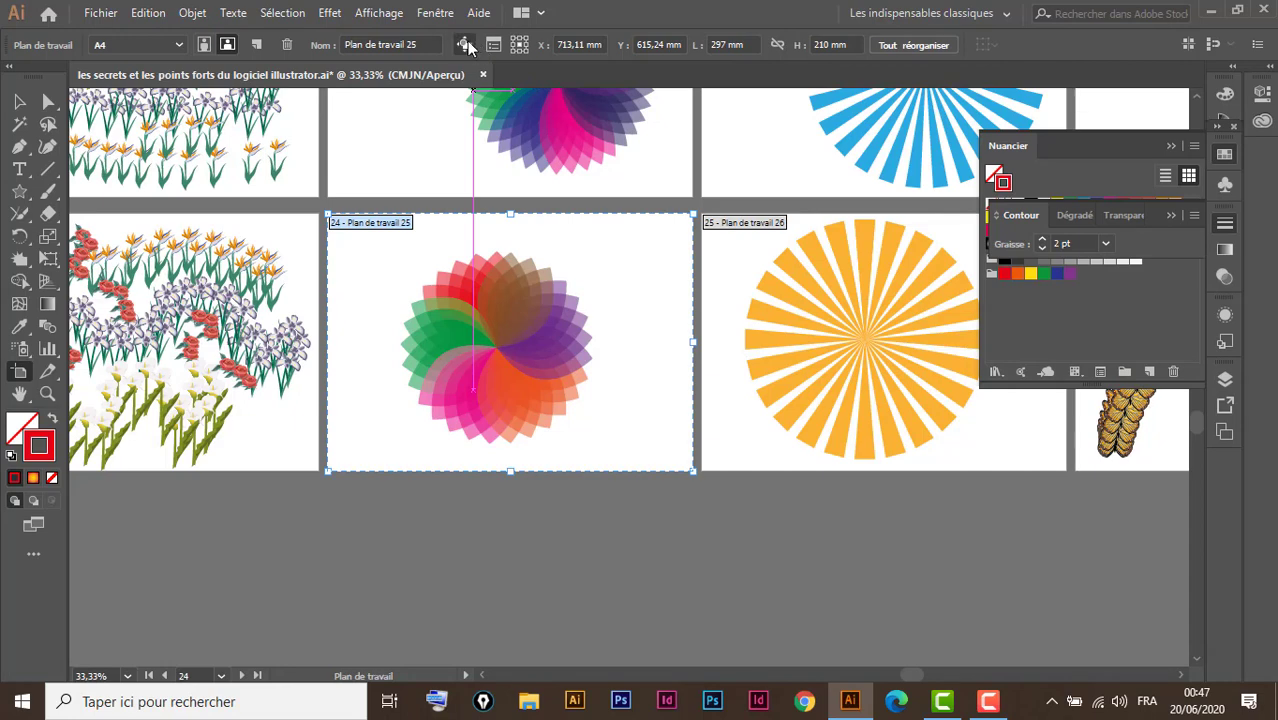
pyautogui.moveTo(642, 263)
pyautogui.mouseDown()
pyautogui.moveTo(587, 462)
pyautogui.moveTo(660, 551)
pyautogui.mouseUp()
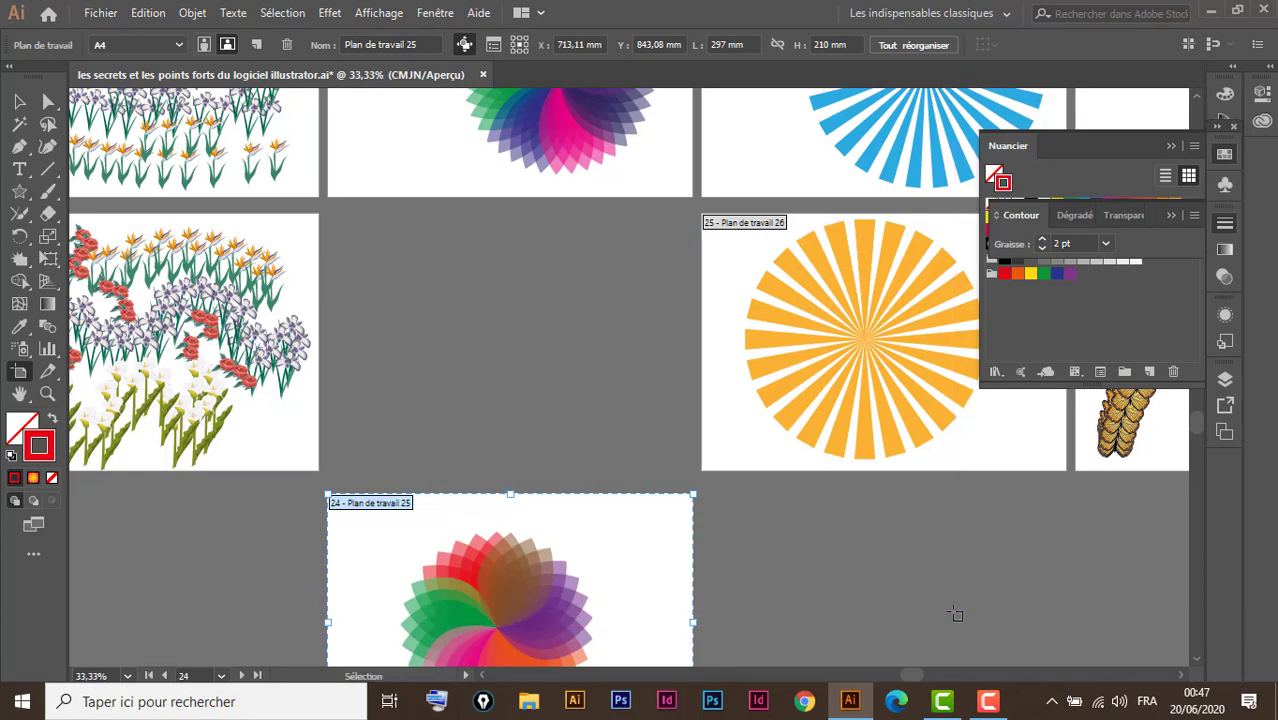
pyautogui.hotkey('ctrl', 'z')
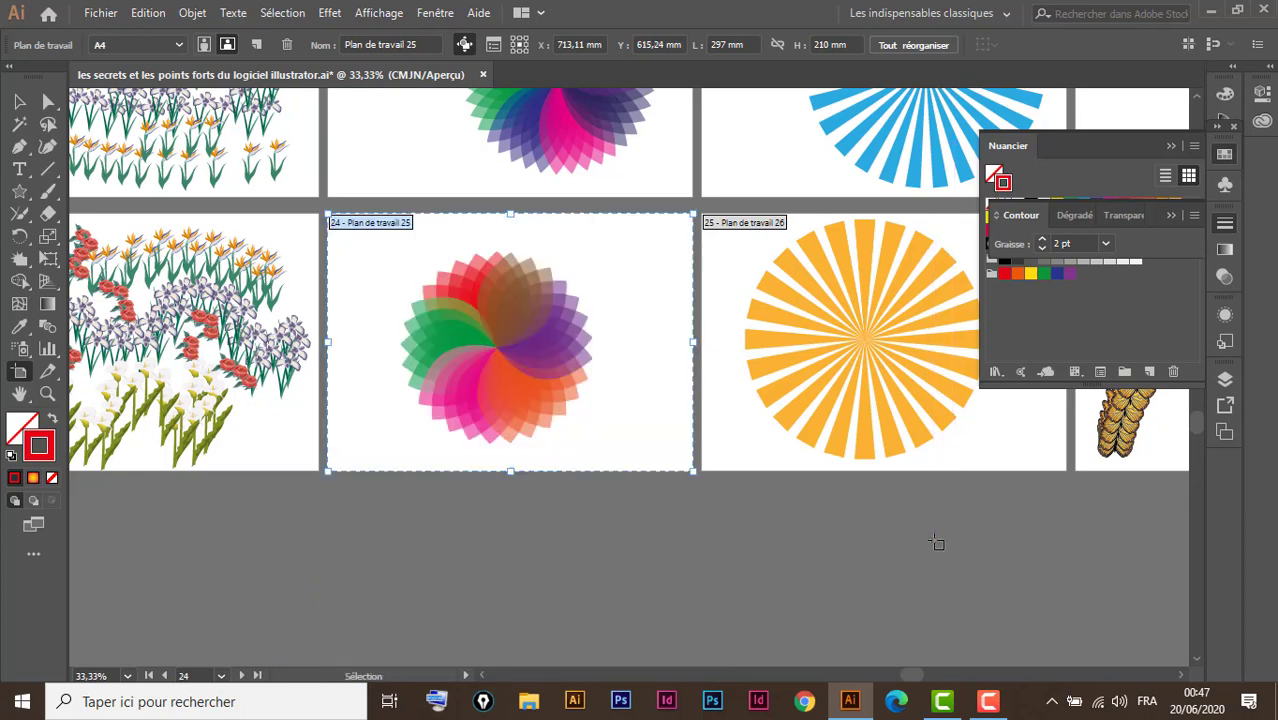
# Step: Zoom out and pan until the whole artboard grid is visible
pyautogui.hotkey('ctrl', '-')
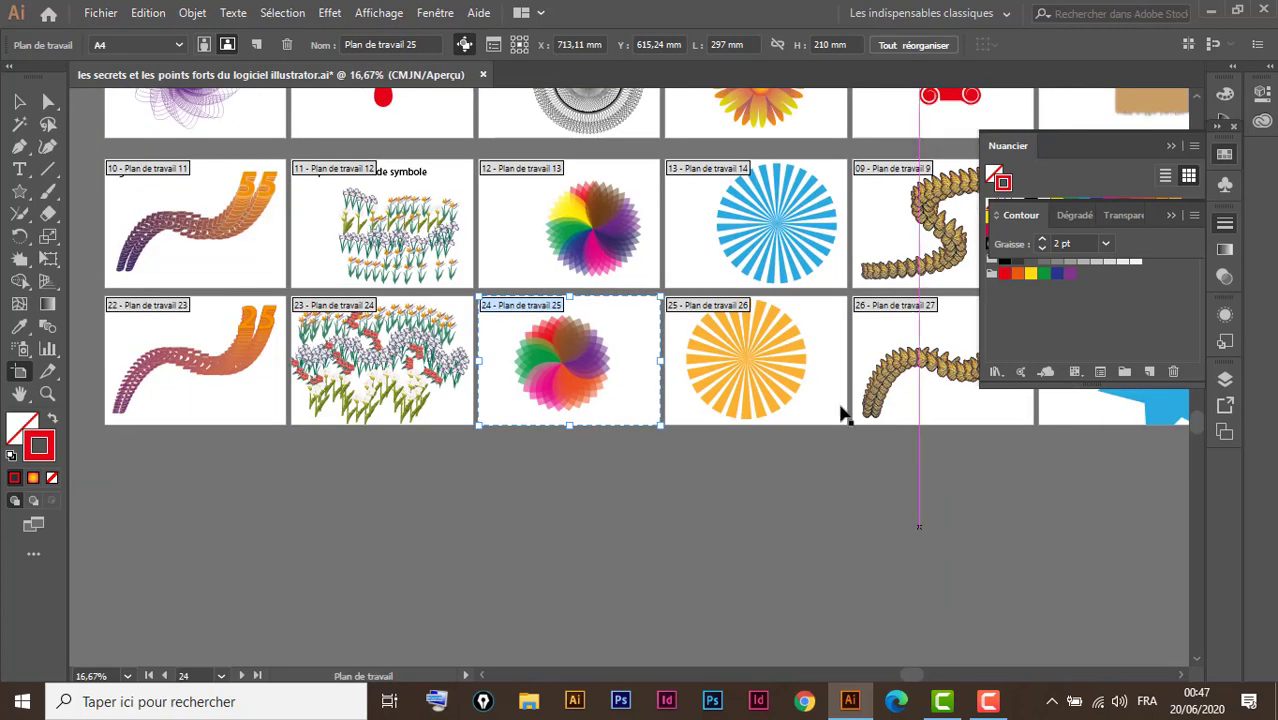
pyautogui.moveTo(655, 386); pyautogui.dragTo(621, 492)
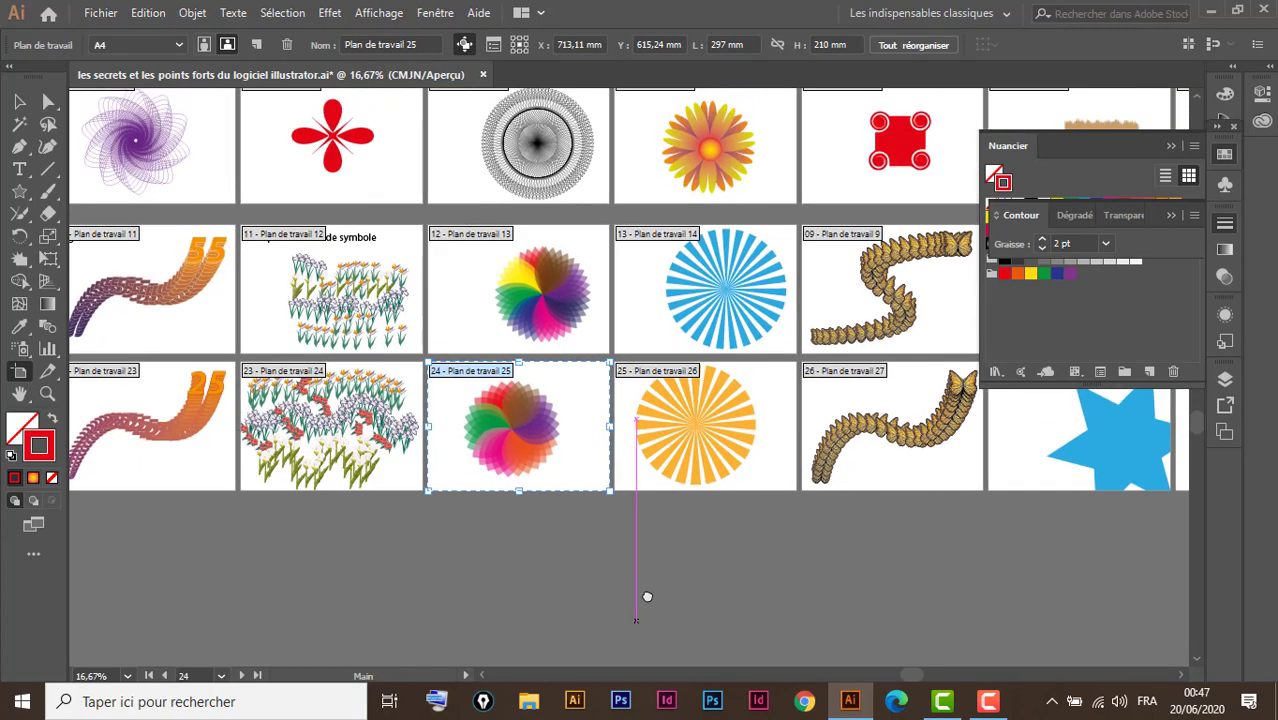
pyautogui.moveTo(599, 444); pyautogui.dragTo(706, 530)
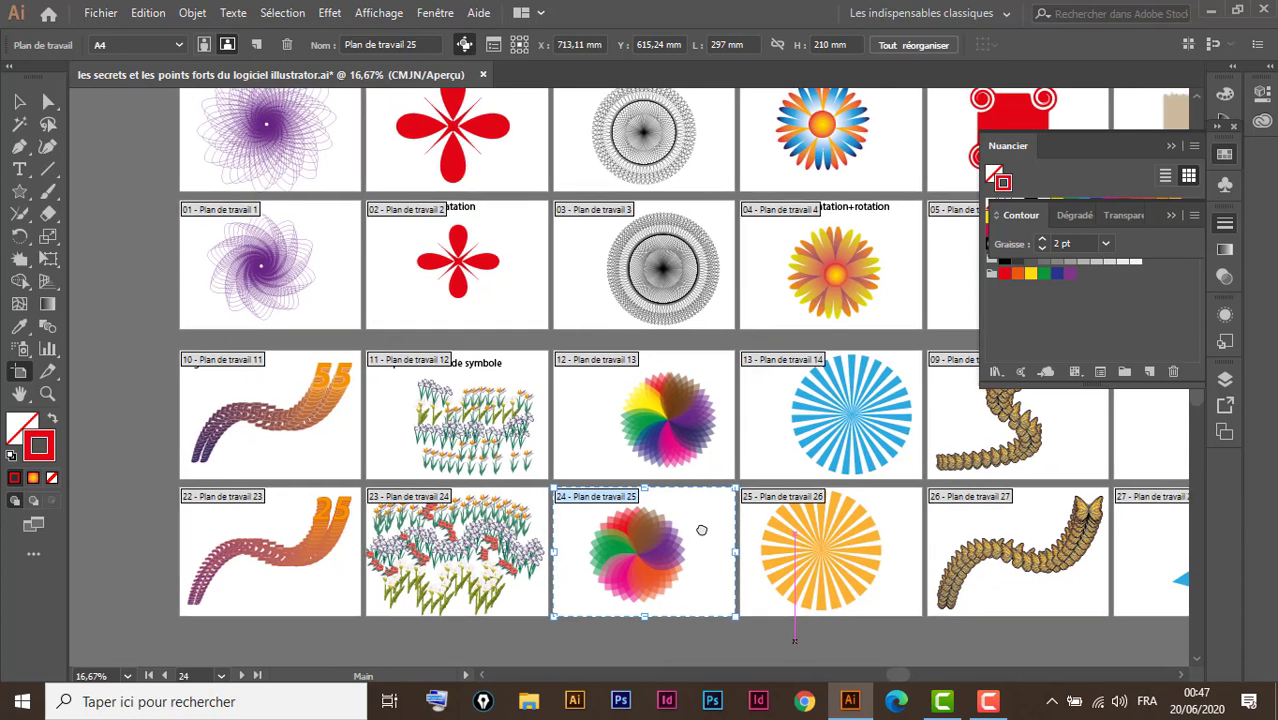
pyautogui.moveTo(625, 459); pyautogui.dragTo(616, 534)
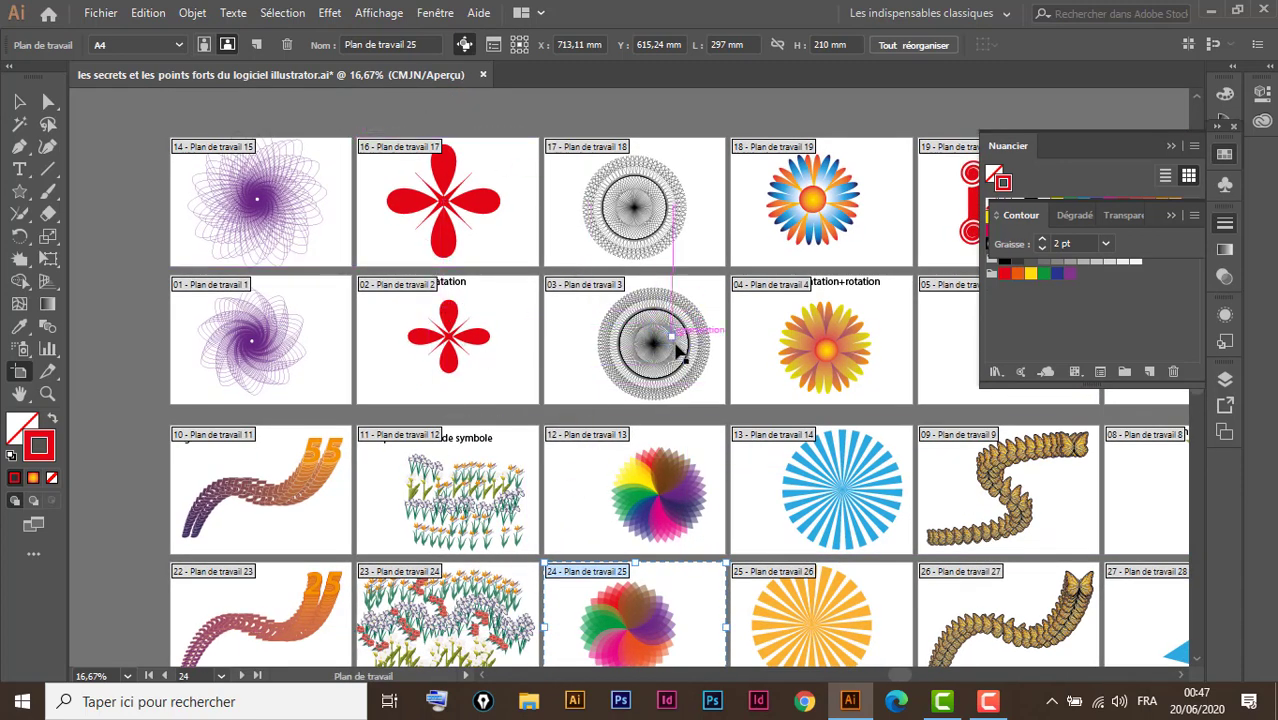
pyautogui.hotkey('ctrl', '-')
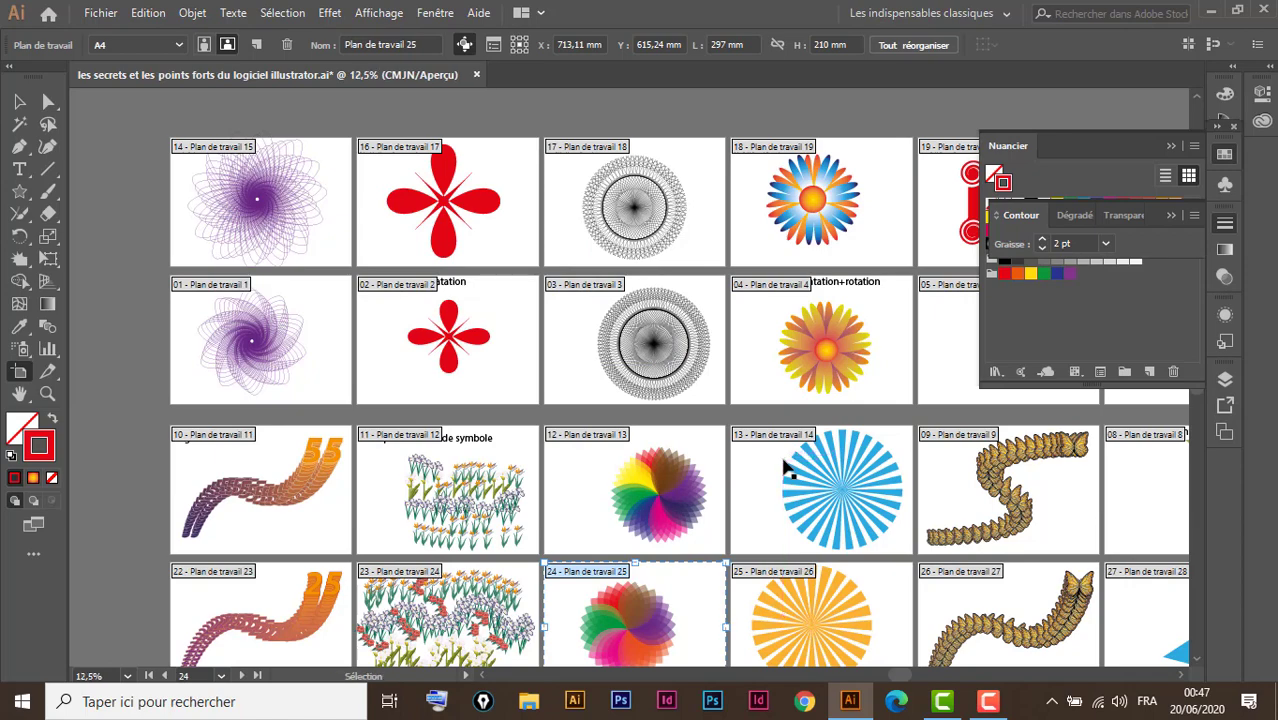
pyautogui.moveTo(827, 486); pyautogui.dragTo(631, 478)
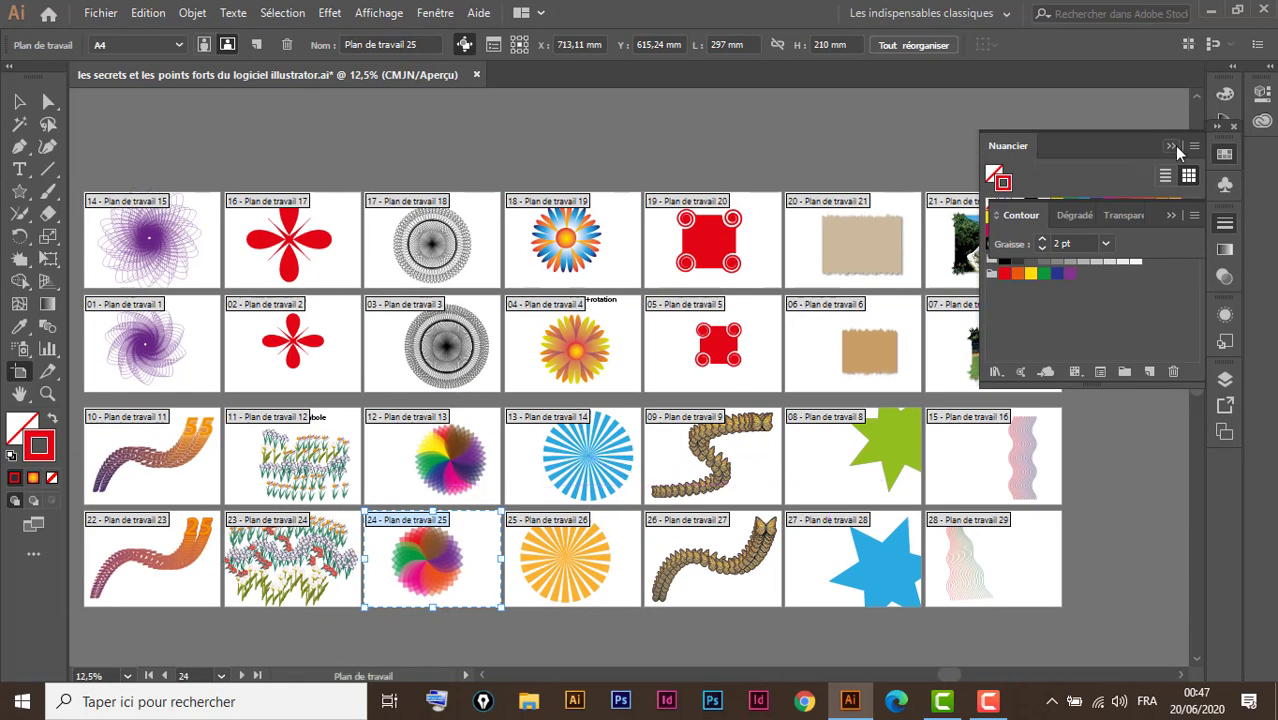
# Step: Hide Swatches, zoom into the purple spiral artboard, and drag a star into its lower-right corner
pyautogui.click(1172, 146)
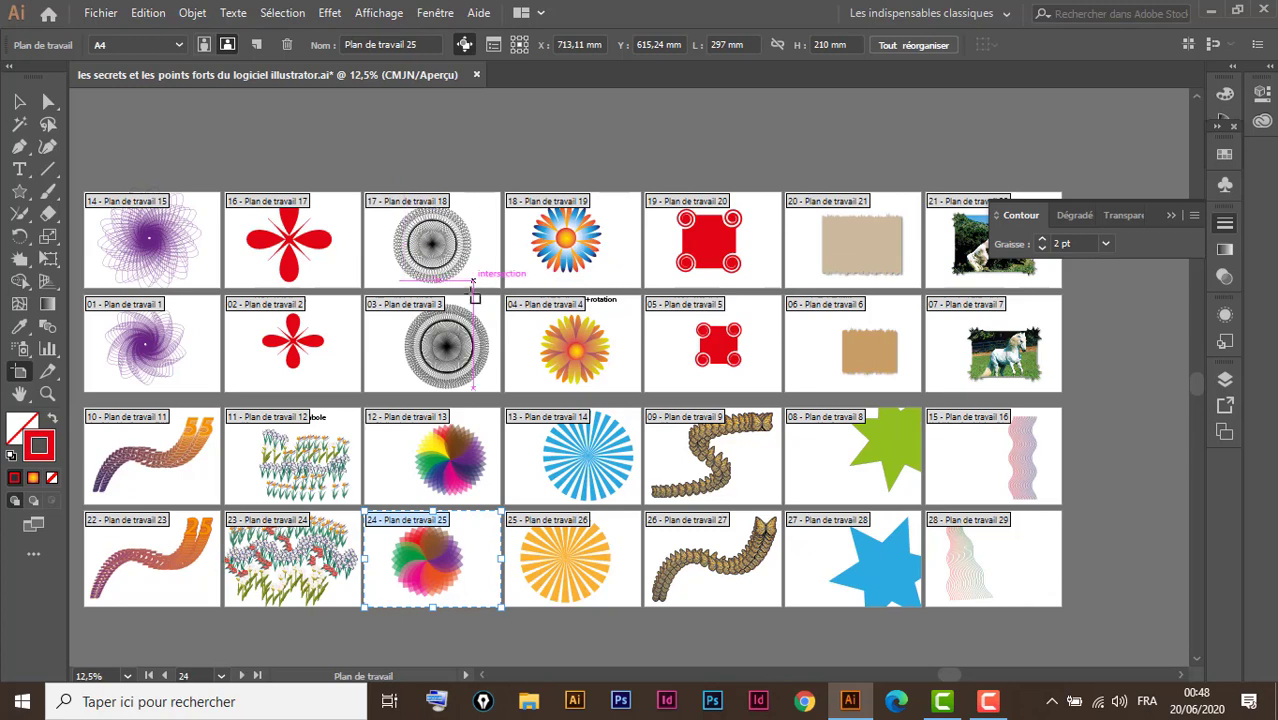
pyautogui.click(19, 191)
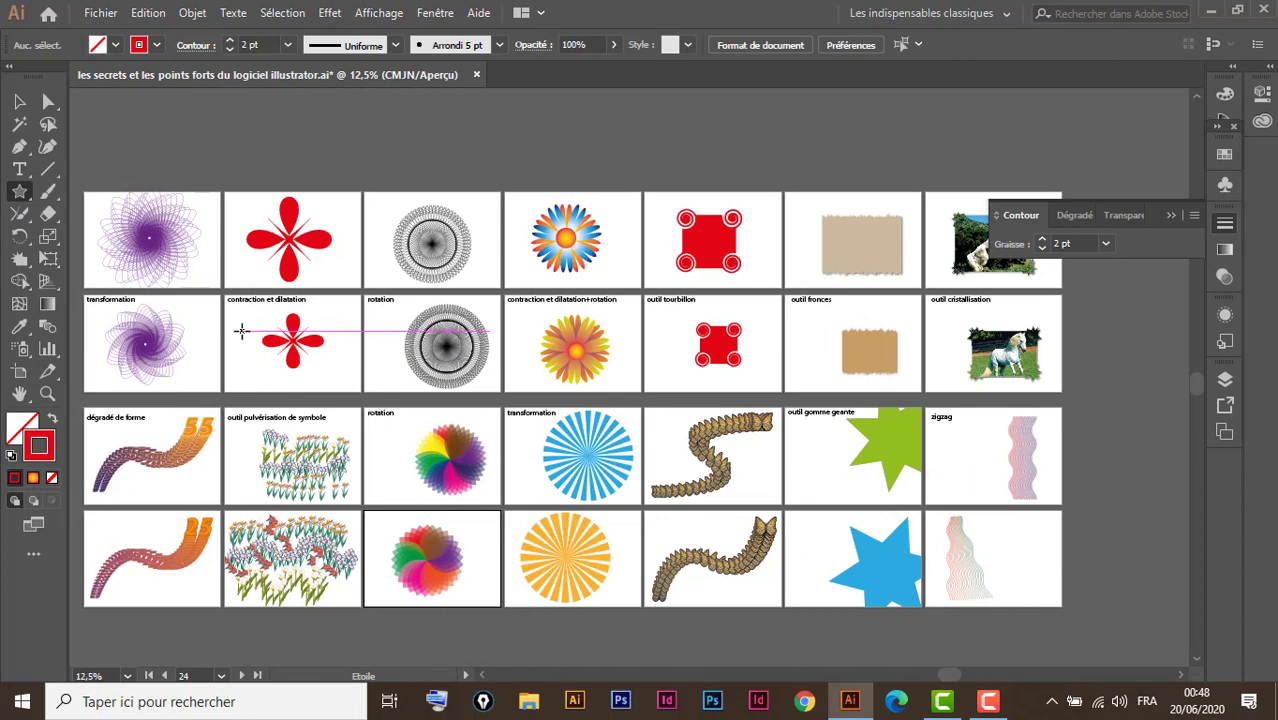
pyautogui.press('space')
pyautogui.moveTo(234, 330); pyautogui.dragTo(363, 366)
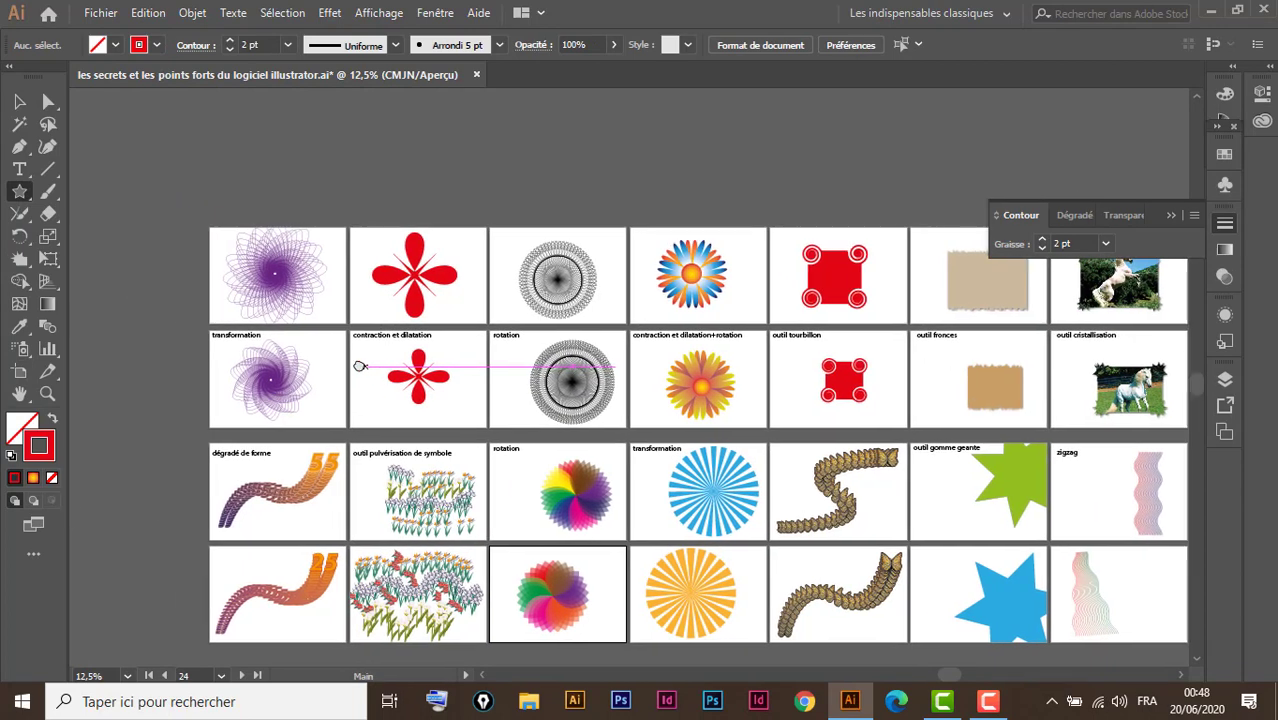
pyautogui.moveTo(266, 260); pyautogui.dragTo(384, 334)
pyautogui.moveTo(639, 428)
pyautogui.mouseDown()
pyautogui.moveTo(689, 487)
pyautogui.moveTo(754, 531)
pyautogui.mouseUp()
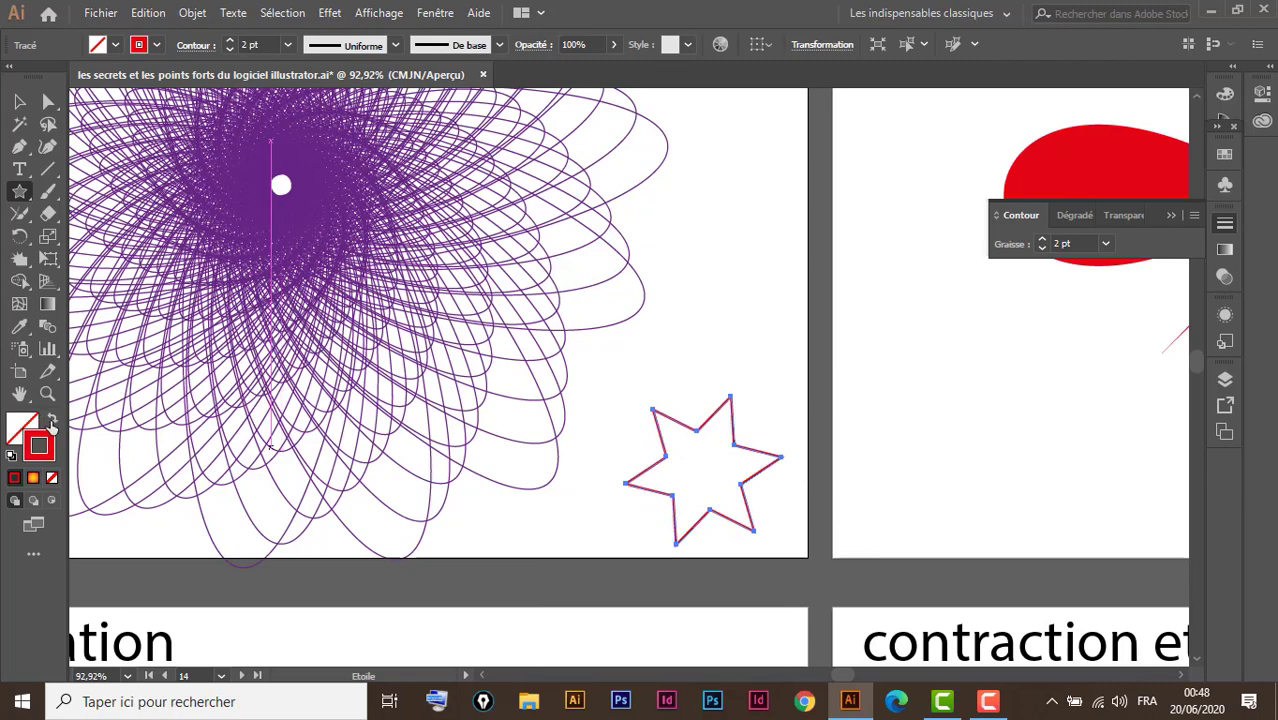
# Step: Swap fill and stroke to fill the star solid red, then zoom out over the grid
pyautogui.click(52, 420)
pyautogui.click(19, 102)
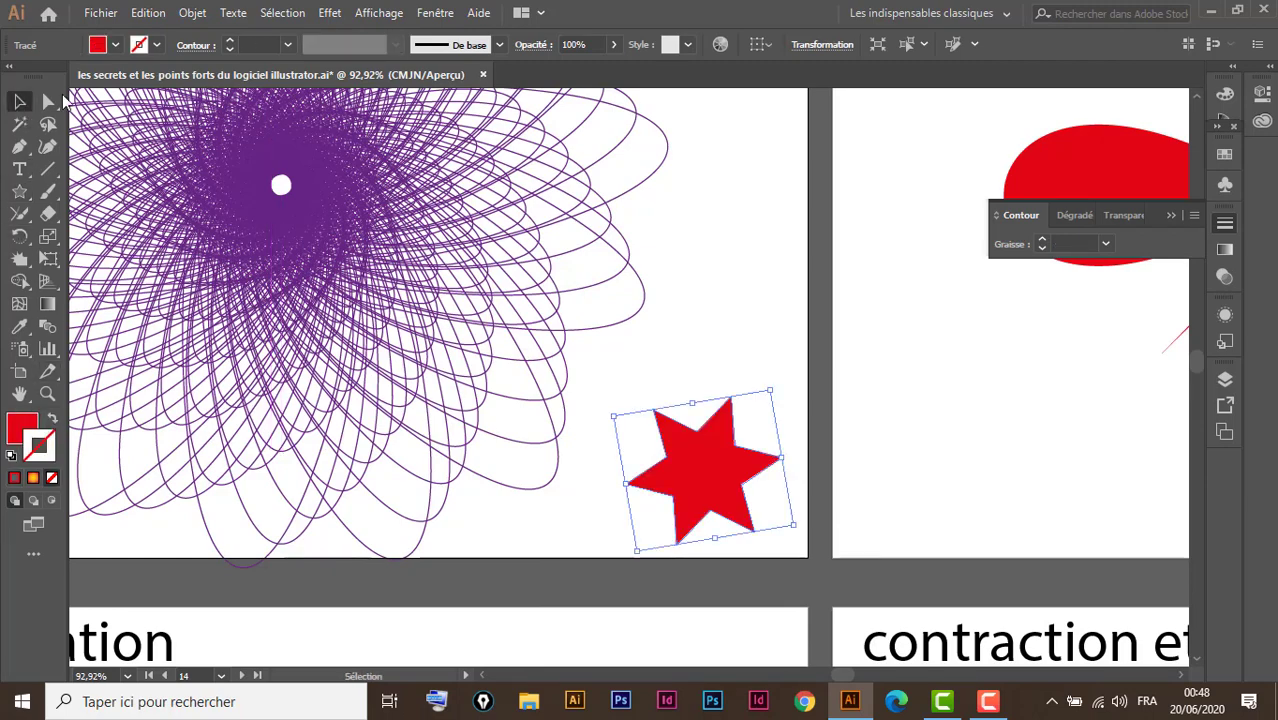
pyautogui.hotkey('ctrl', '-')
pyautogui.hotkey('ctrl', '-')
pyautogui.hotkey('ctrl', '-')
pyautogui.hotkey('ctrl', '-')
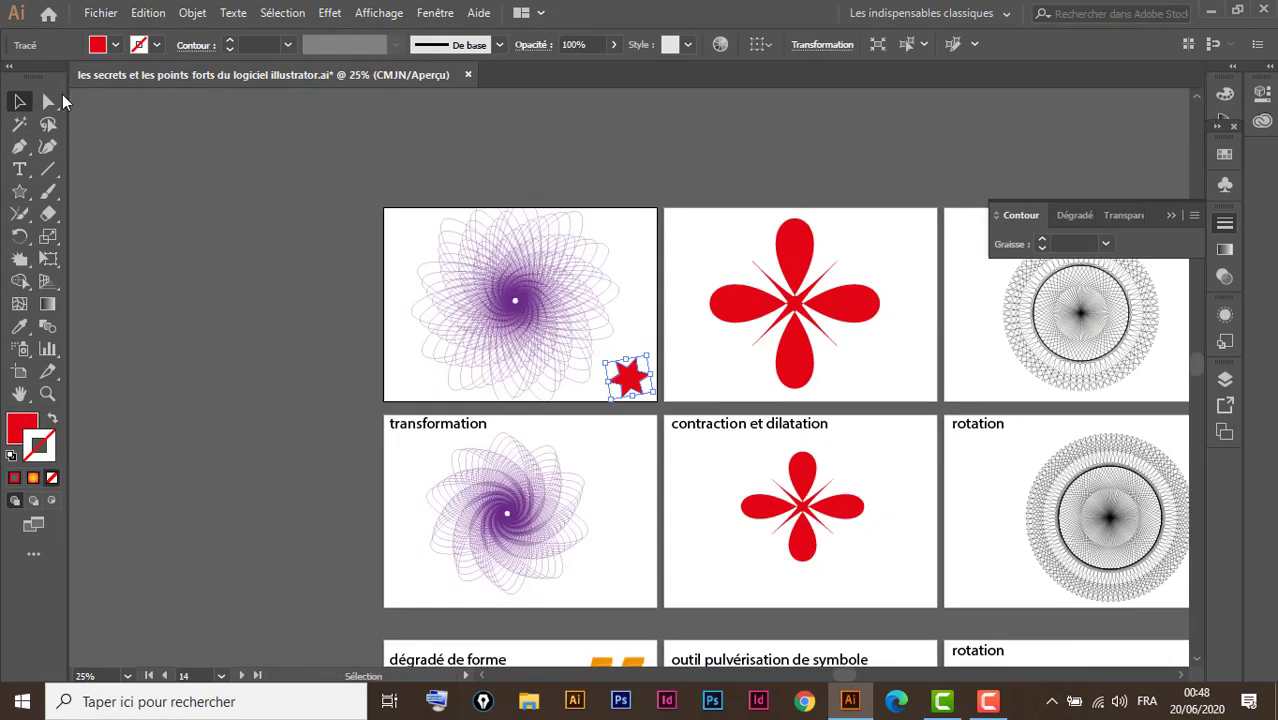
pyautogui.moveTo(793, 436); pyautogui.dragTo(392, 278)
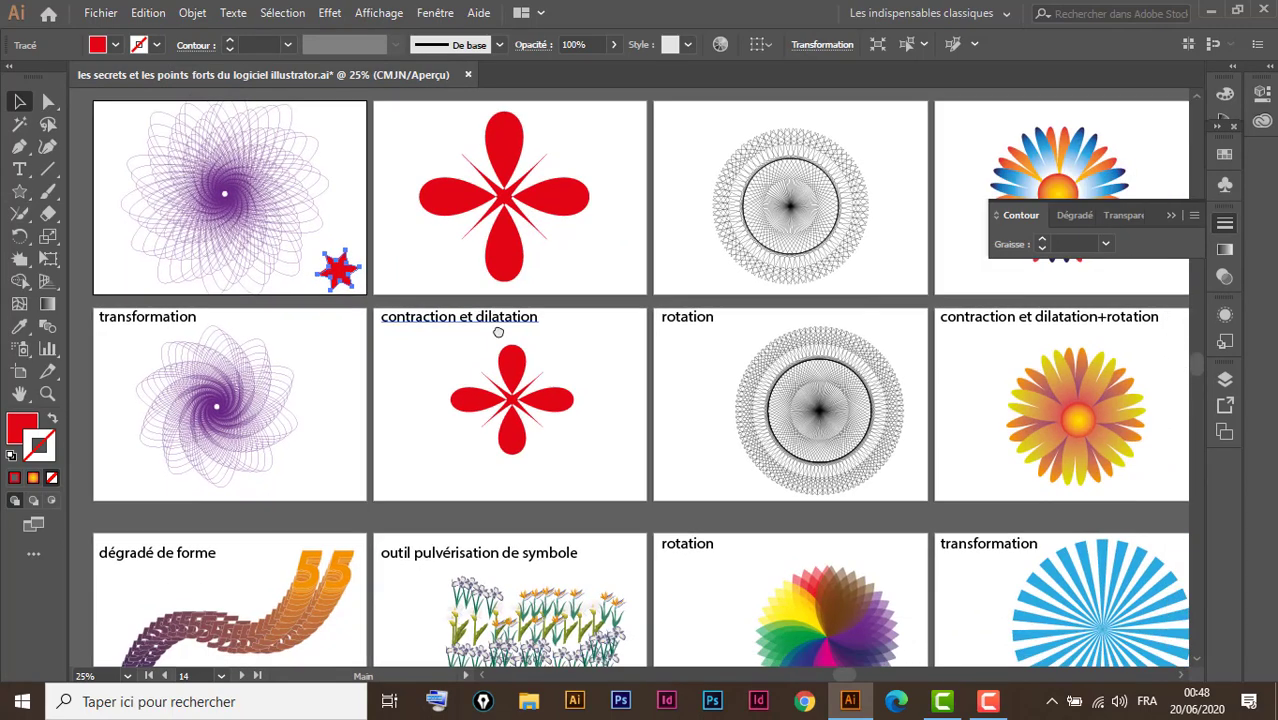
pyautogui.hotkey('ctrl', '-')
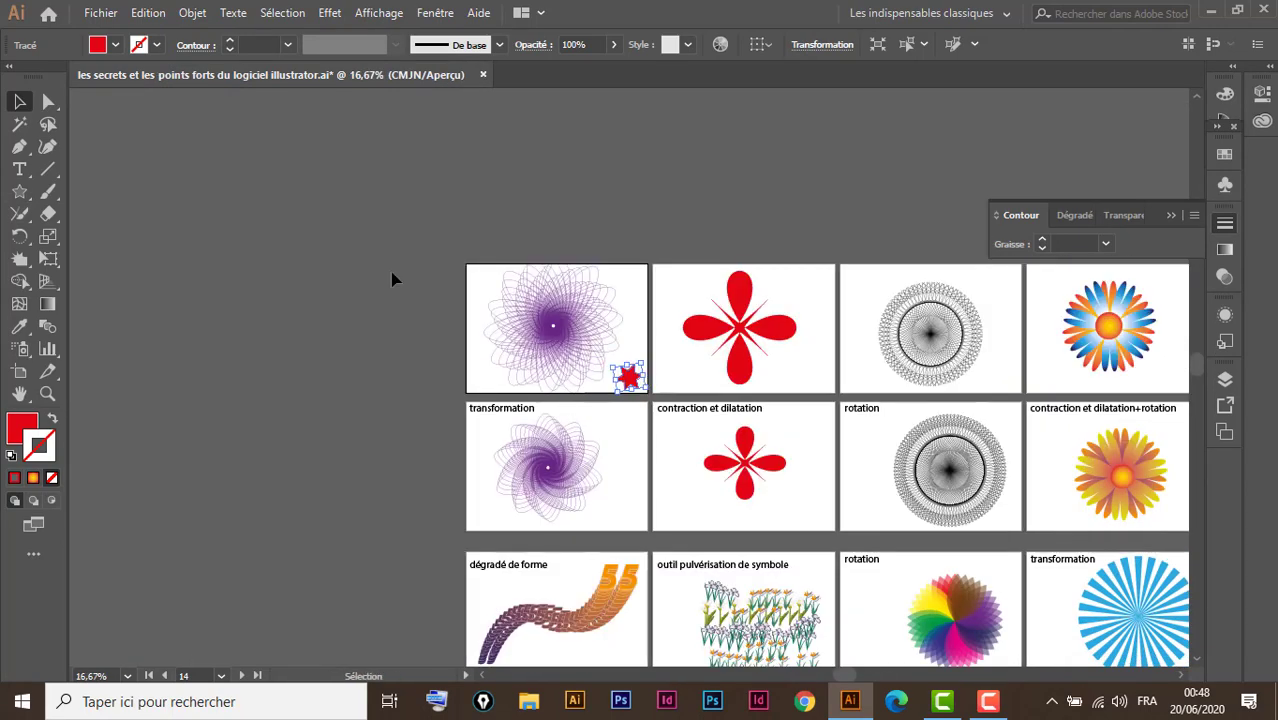
pyautogui.moveTo(907, 428); pyautogui.dragTo(503, 294)
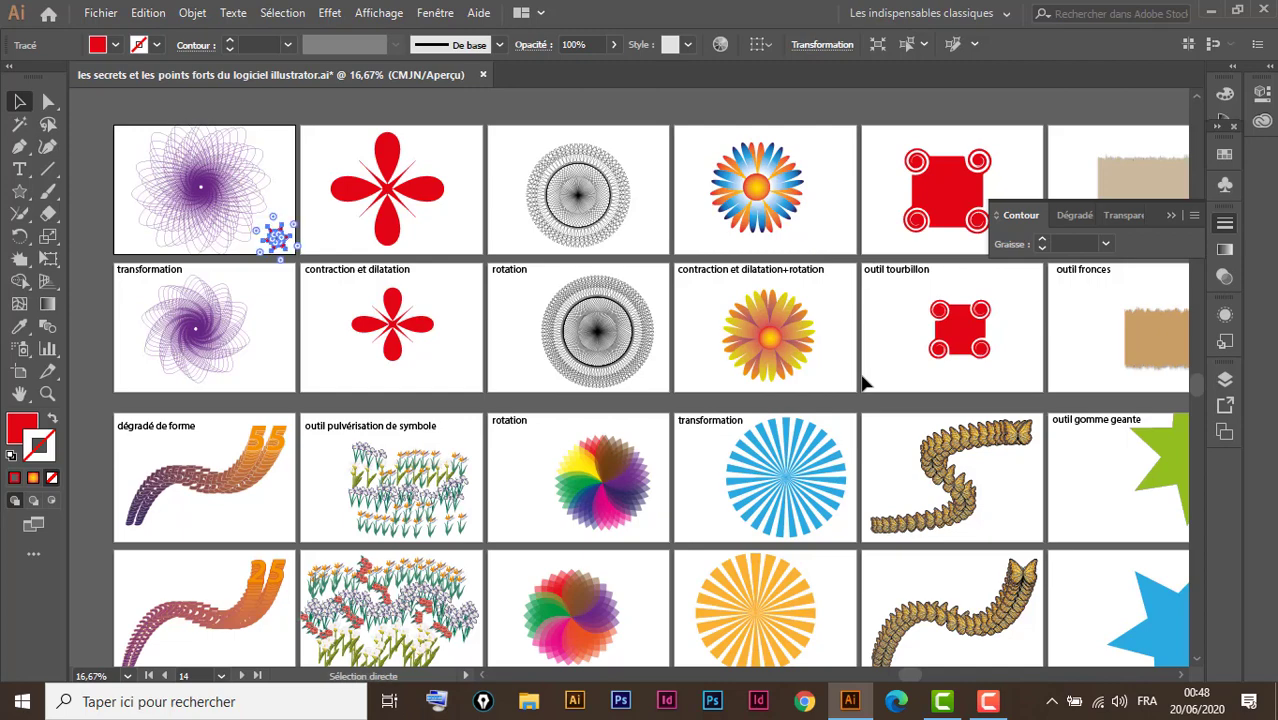
# Step: Zoom out to fit the whole artboard grid and close the floating Stroke panel
pyautogui.hotkey('ctrl', '-')
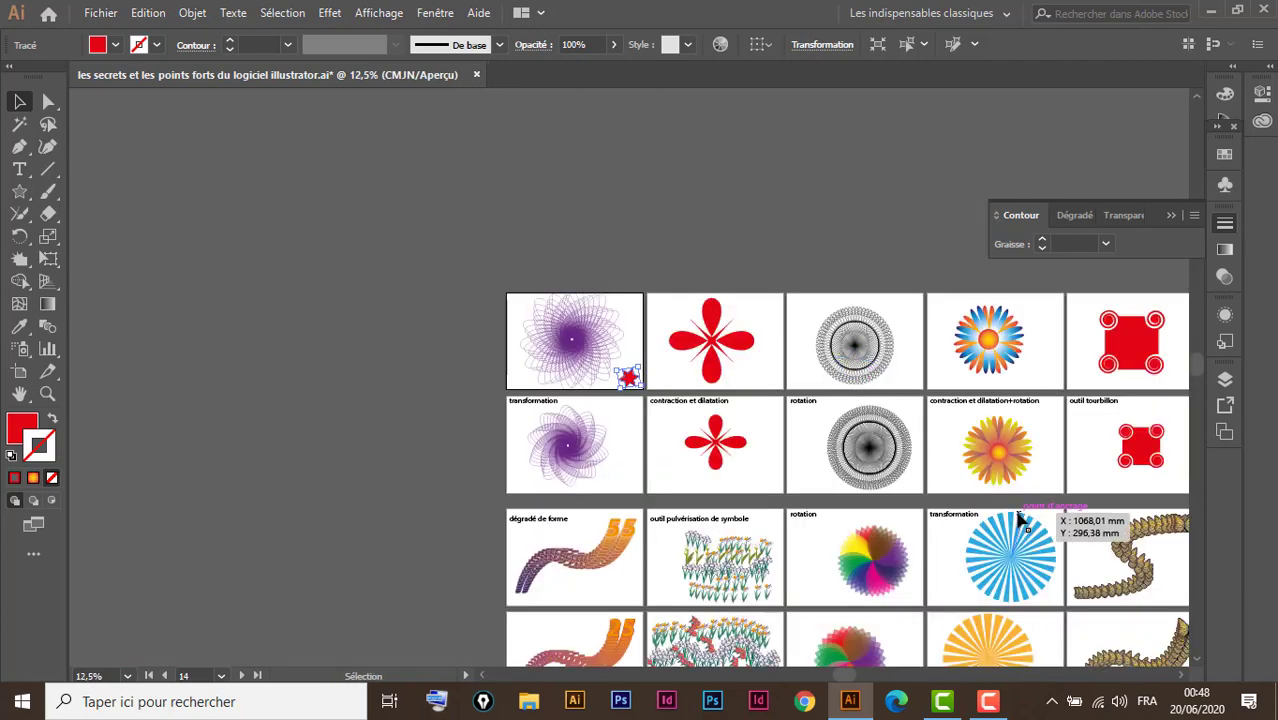
pyautogui.moveTo(903, 505); pyautogui.dragTo(505, 377)
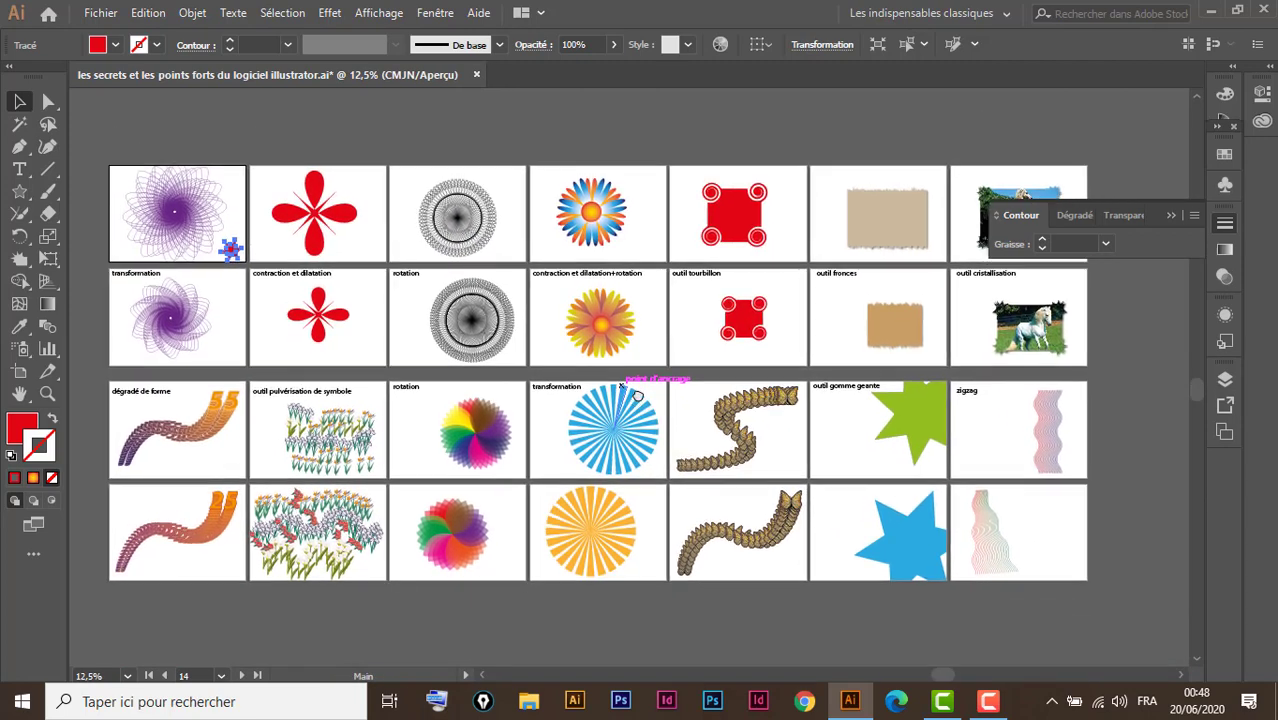
pyautogui.click(1171, 216)
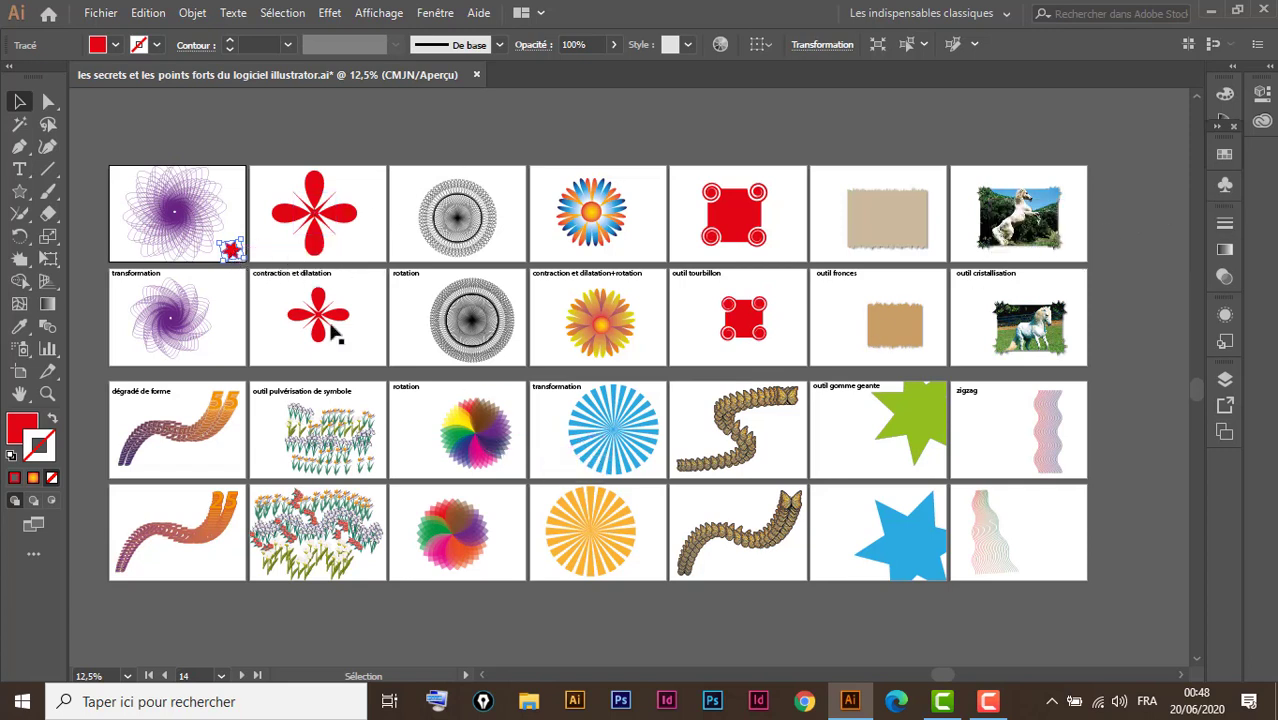
# Step: Cut the red star and paste it on all artboards with Ctrl+Alt+Shift+V
pyautogui.press('a')
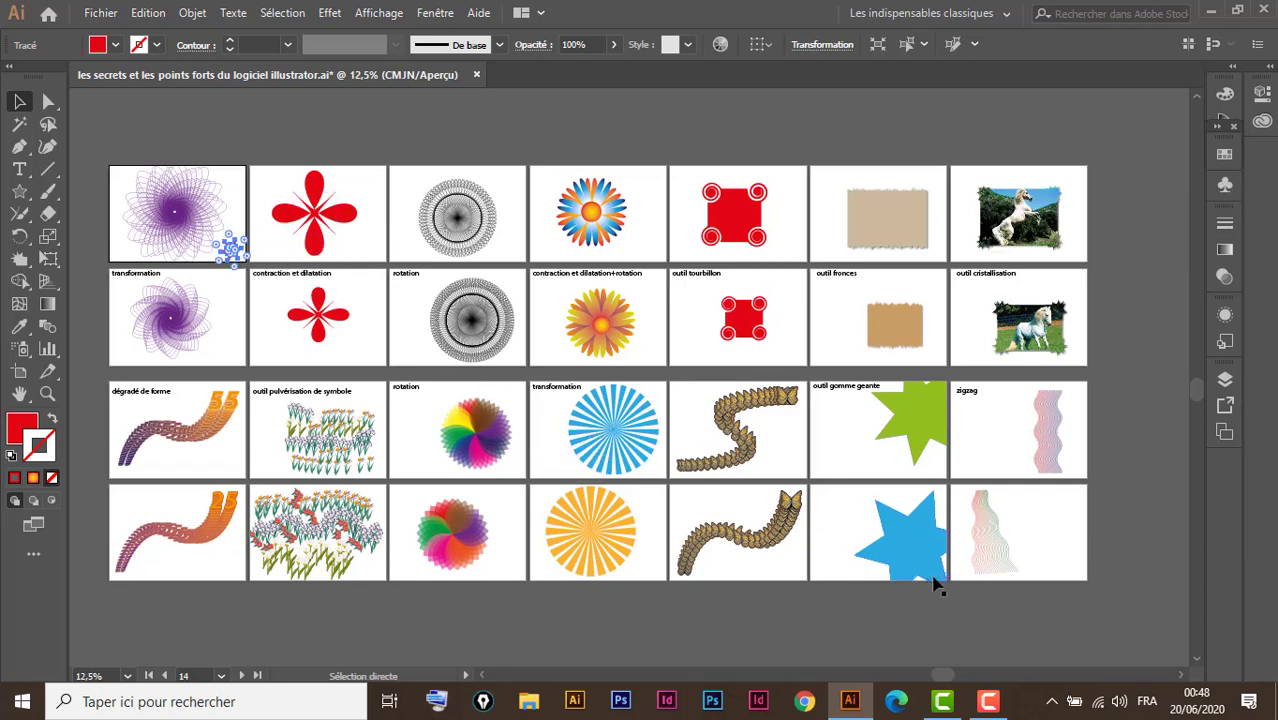
pyautogui.press('v')
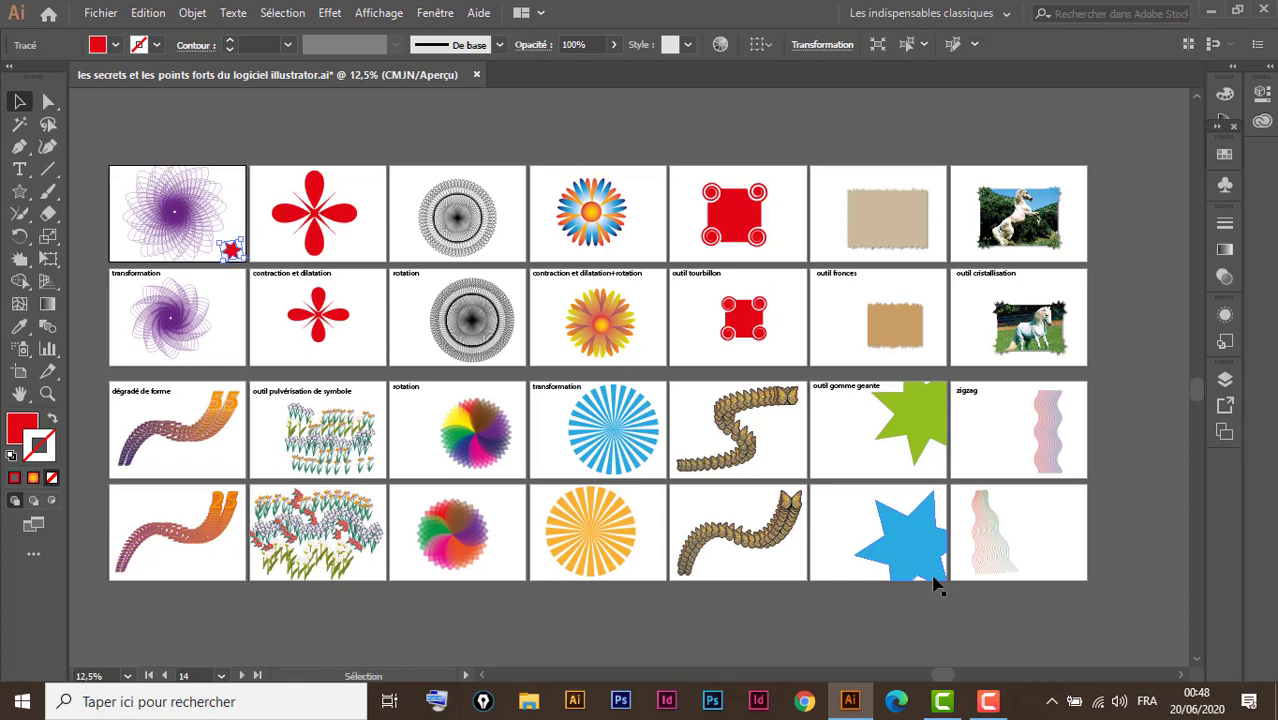
pyautogui.press('a')
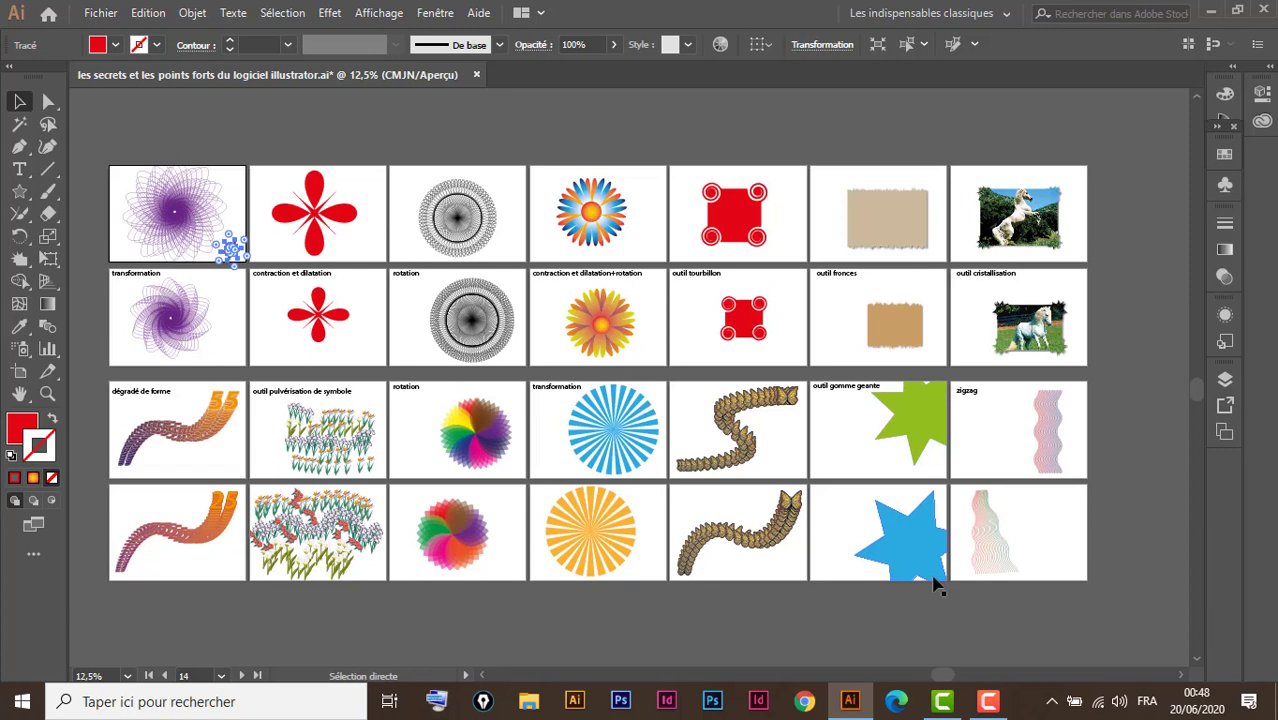
pyautogui.press('v')
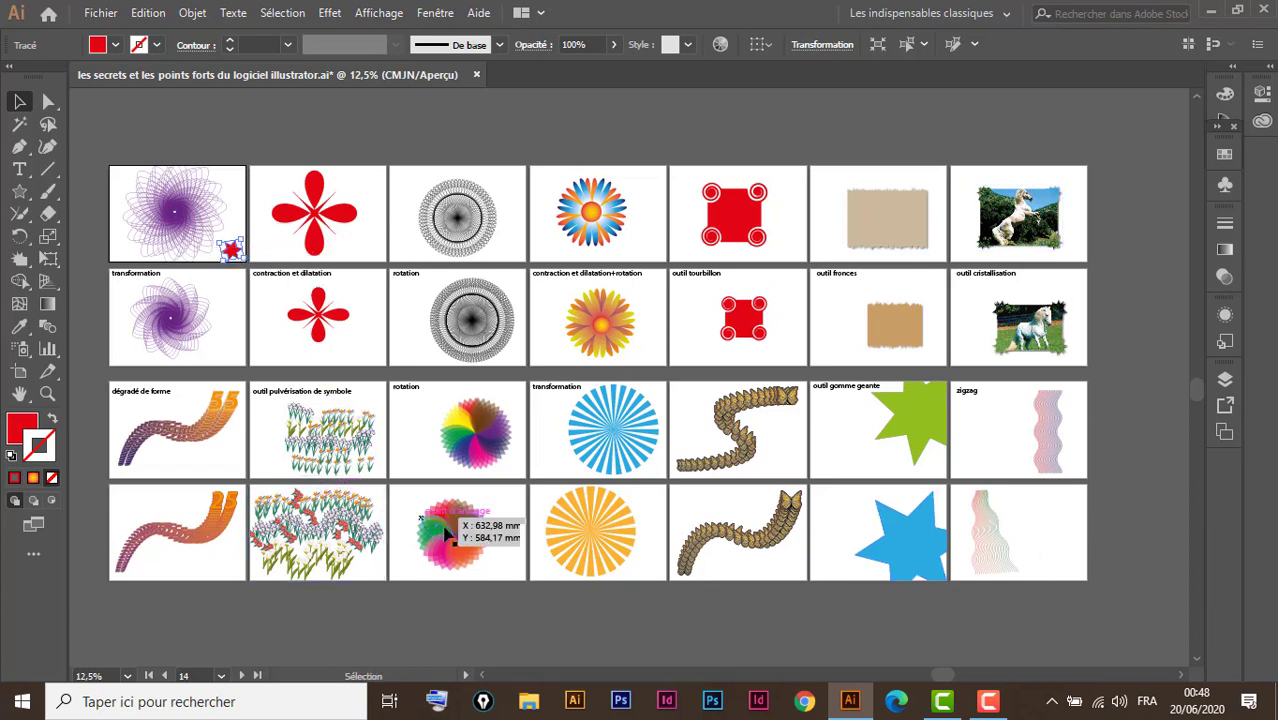
pyautogui.press('a')
pyautogui.press('v')
pyautogui.hotkey('ctrl', 'shift', 'a')
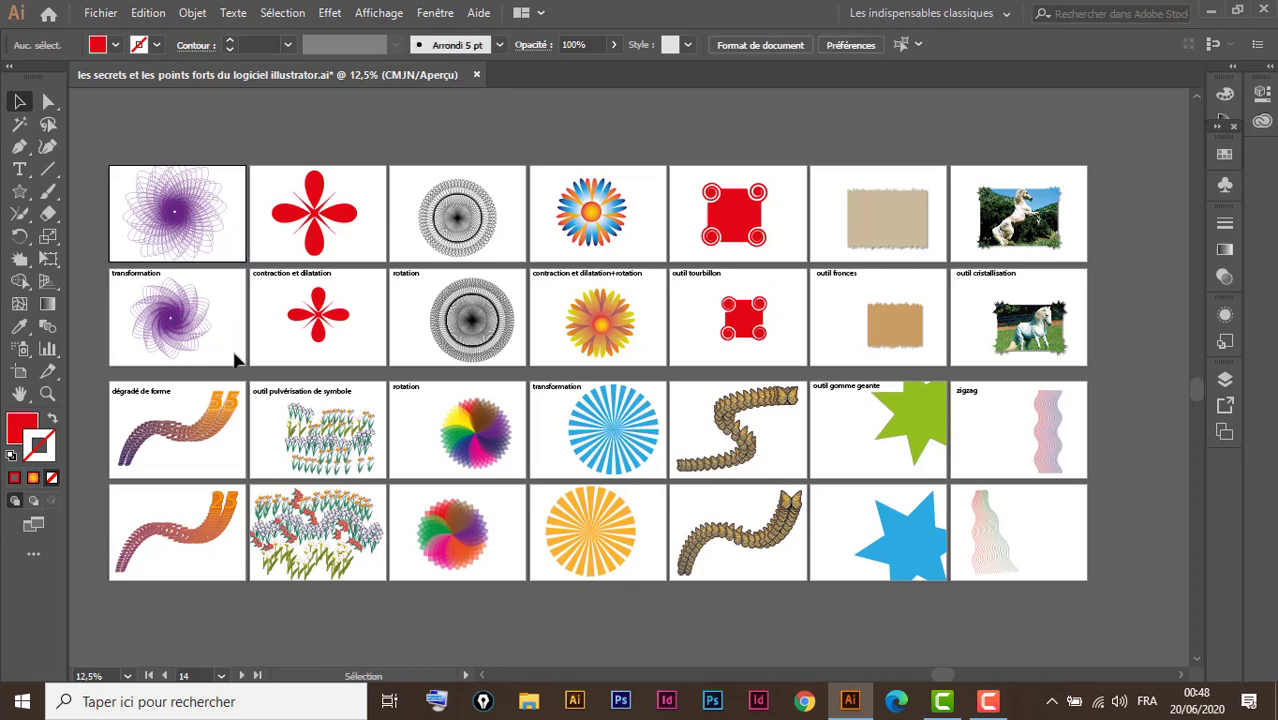
pyautogui.press('a')
pyautogui.press('alt')
pyautogui.press('shift')
pyautogui.hotkey('ctrl', 'z')
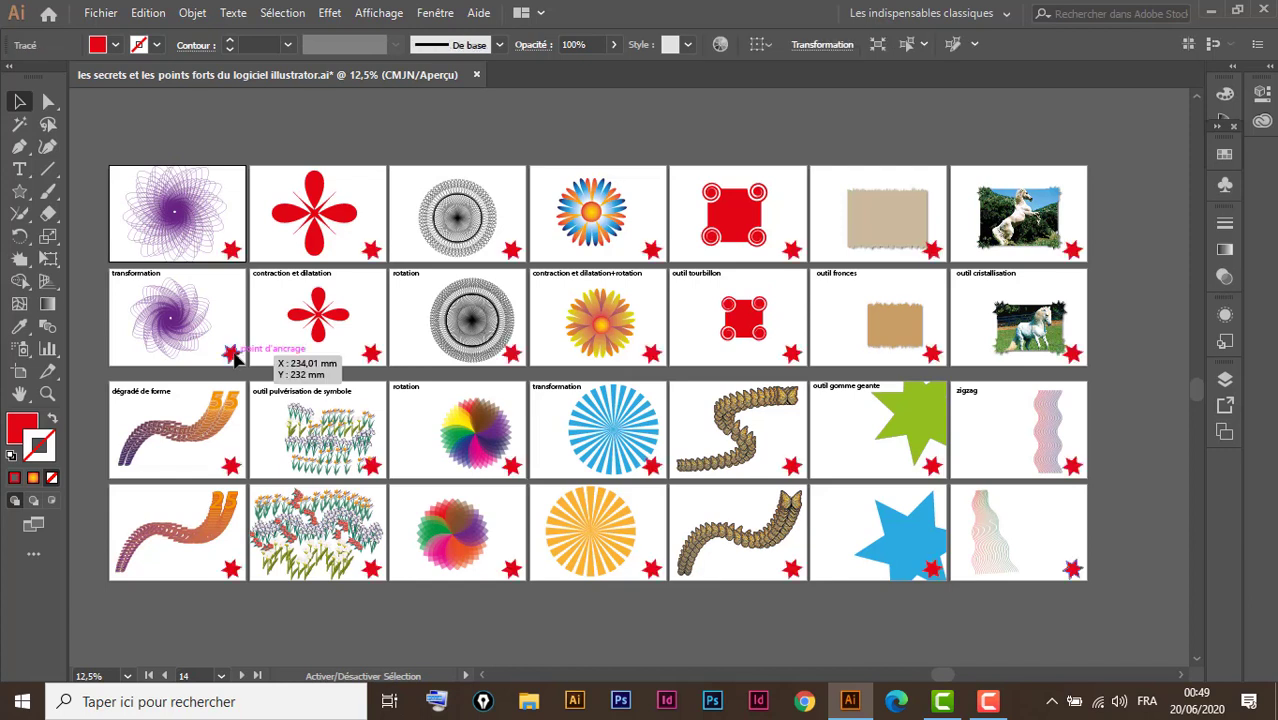